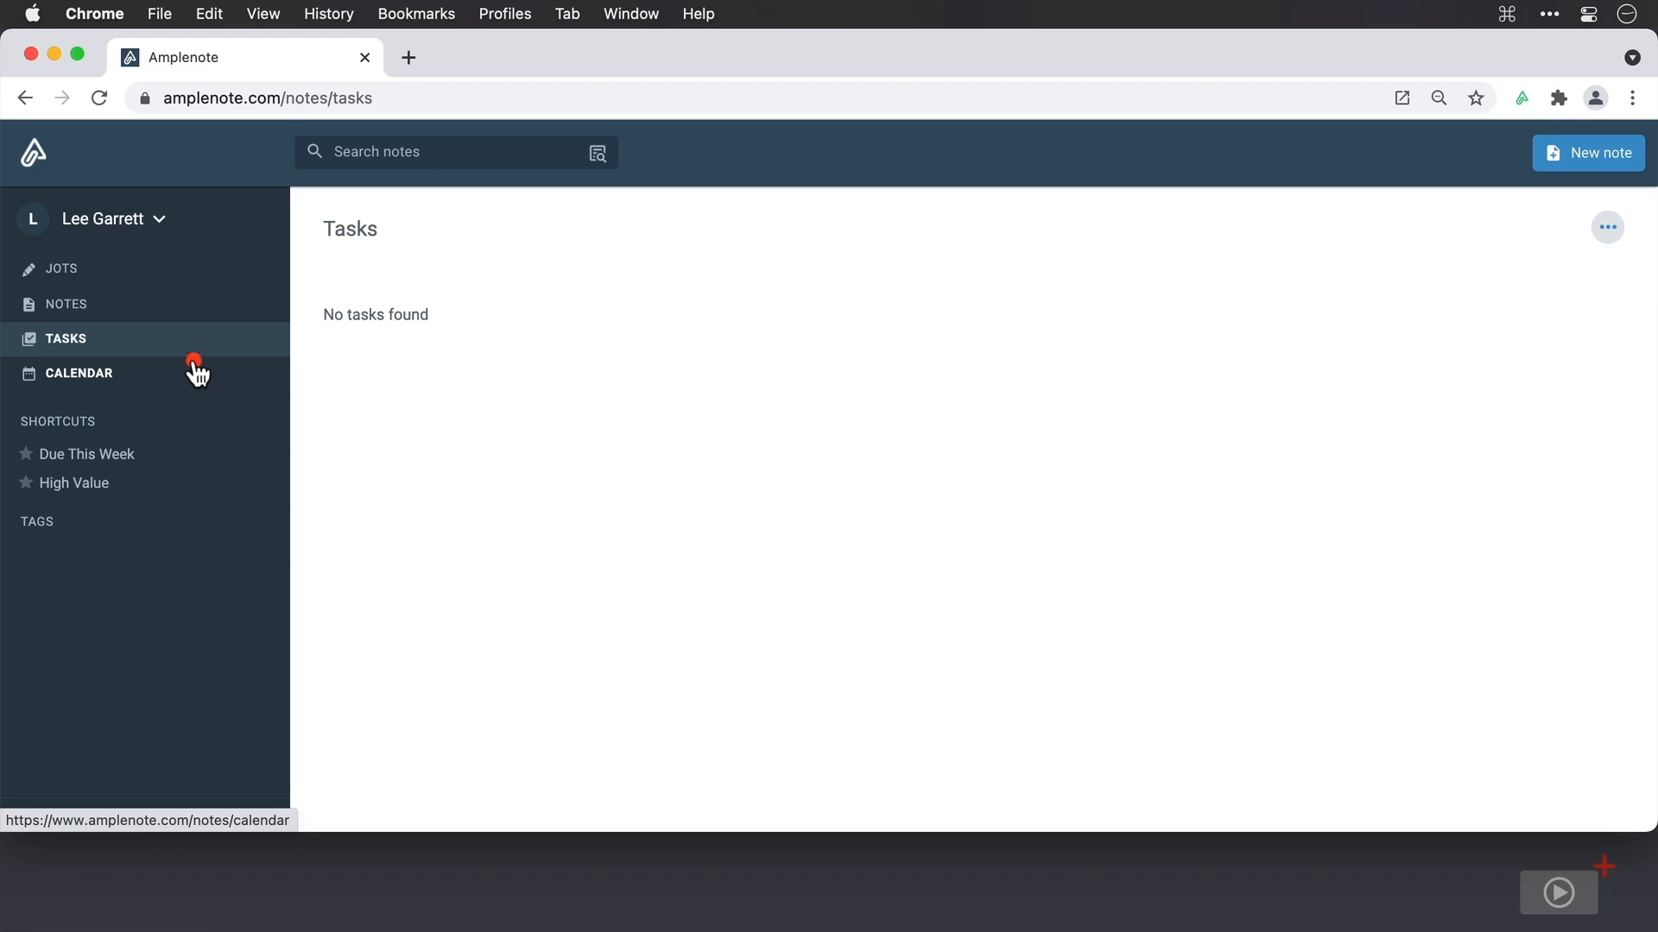
Create a new note titled "Home Maintenance"
left_click(144, 306)
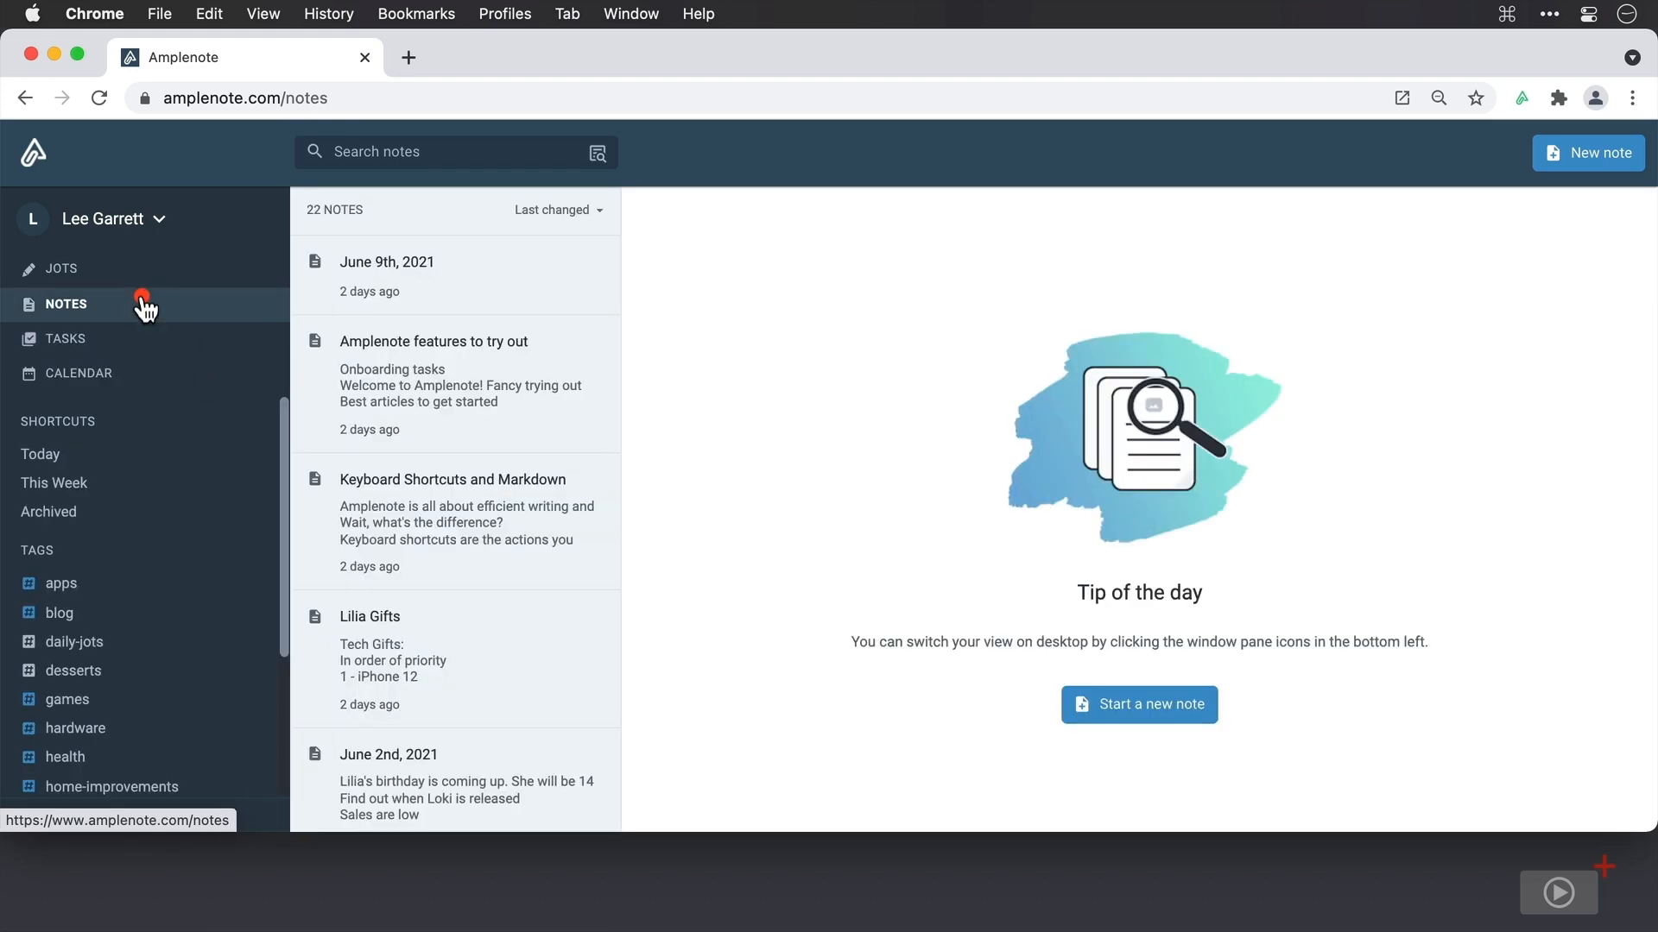
left_click(1585, 169)
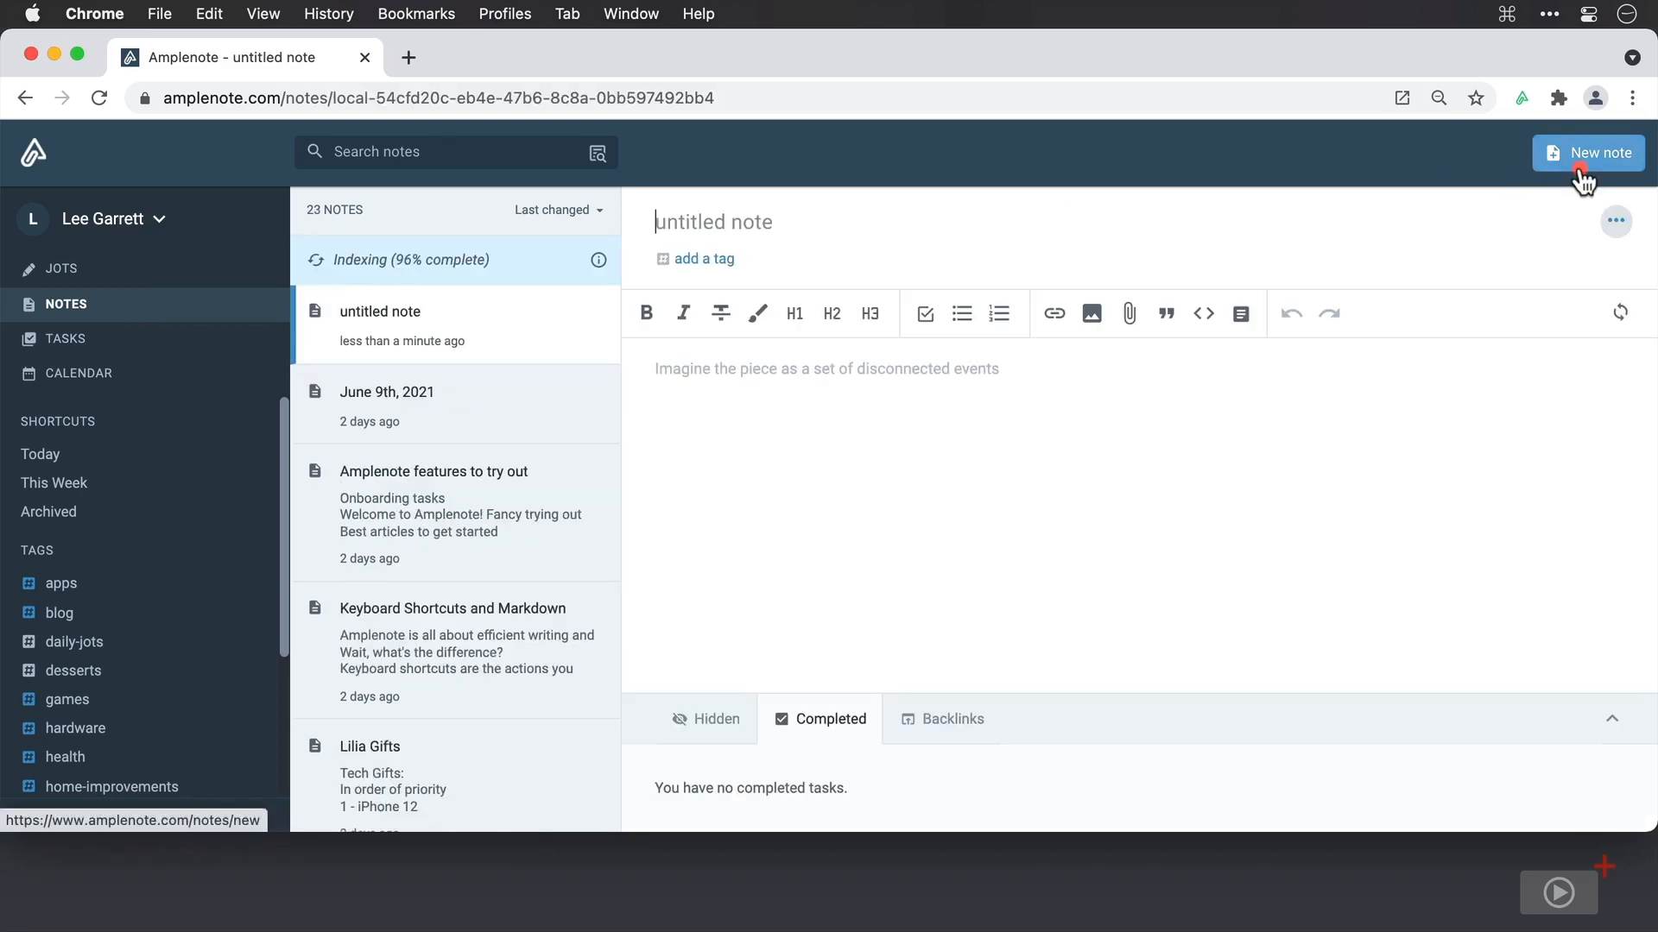
type("H")
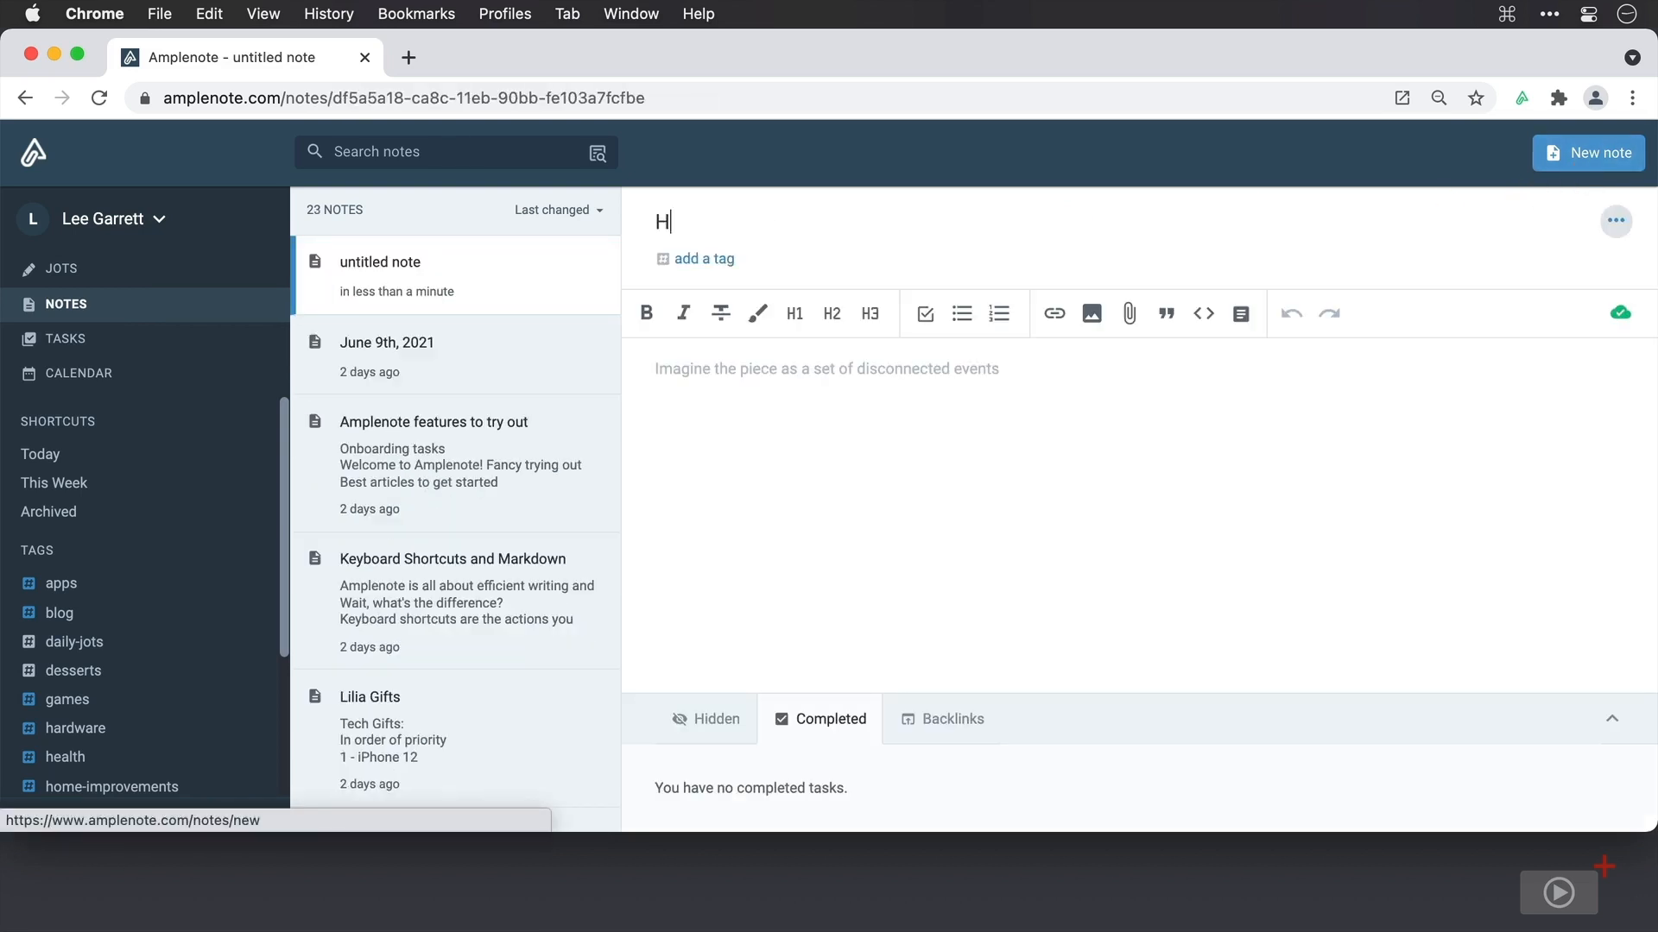
type("ome Maintenance")
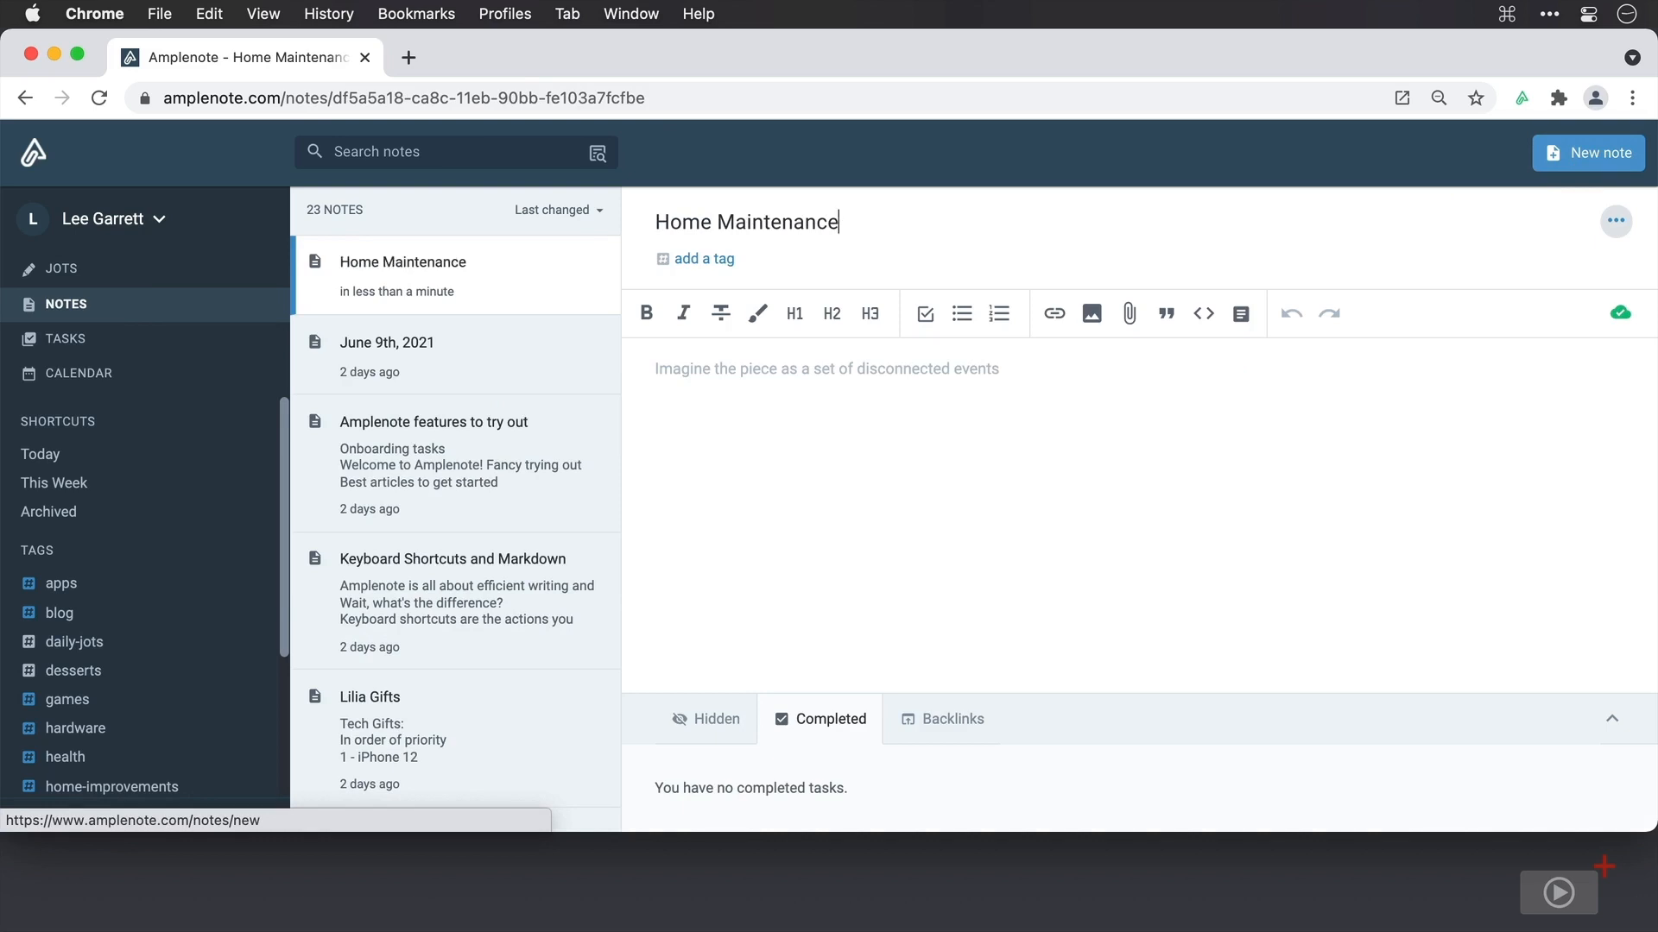
Tag the Home Maintenance note with "todo" and "home"
left_click(718, 260)
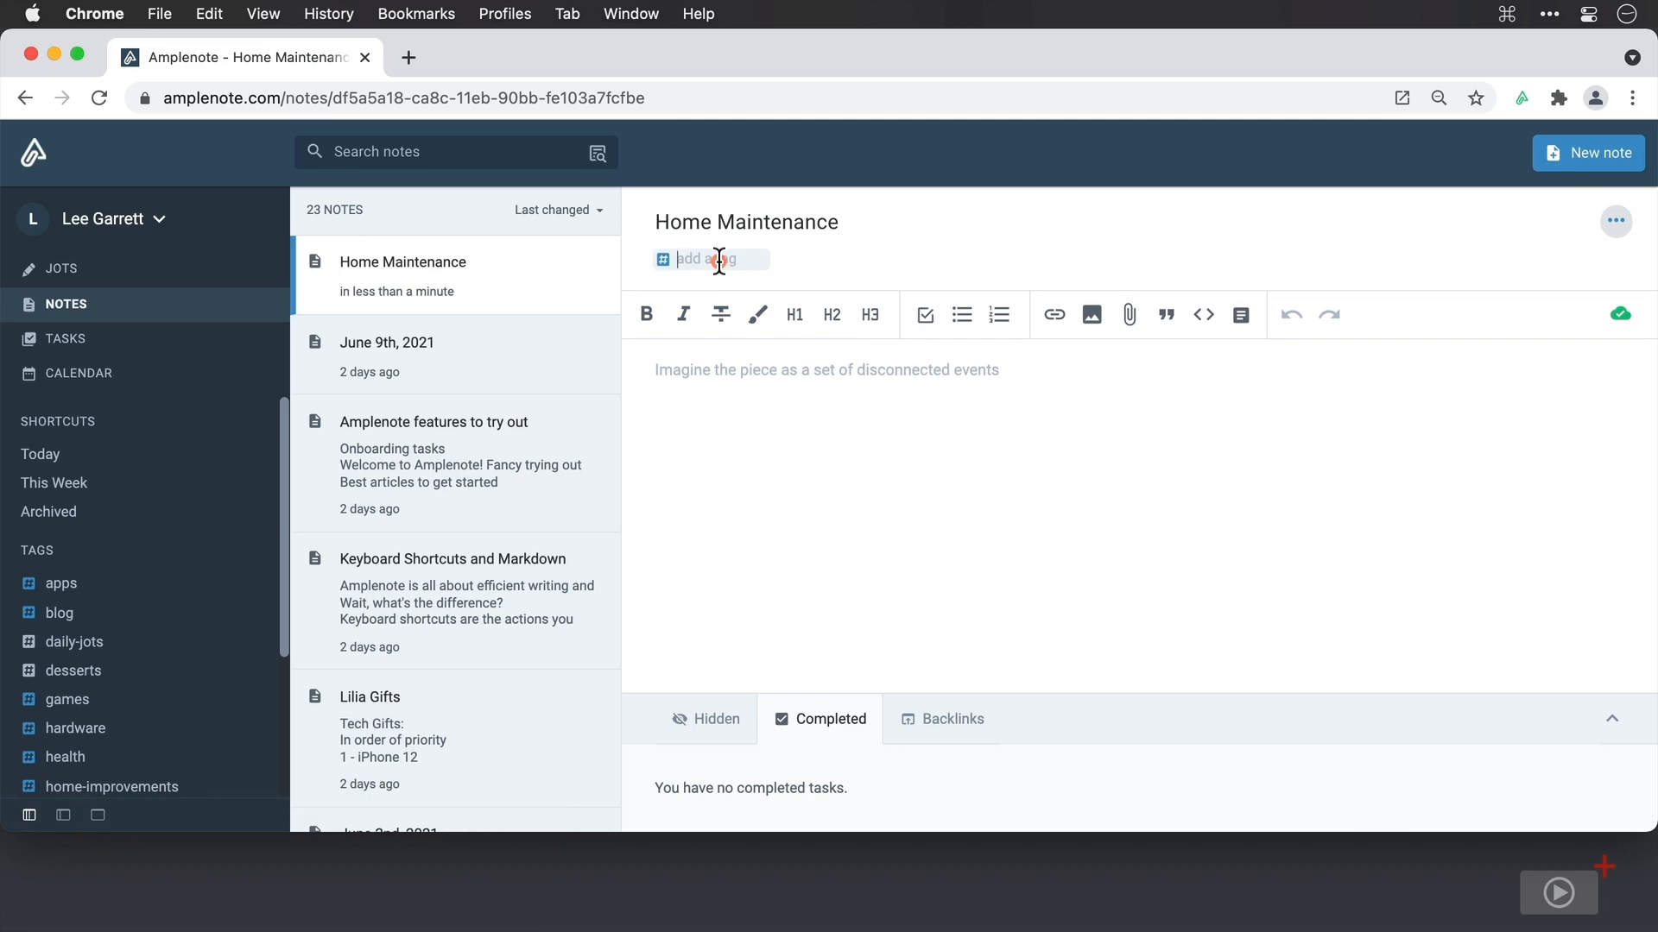
type("to")
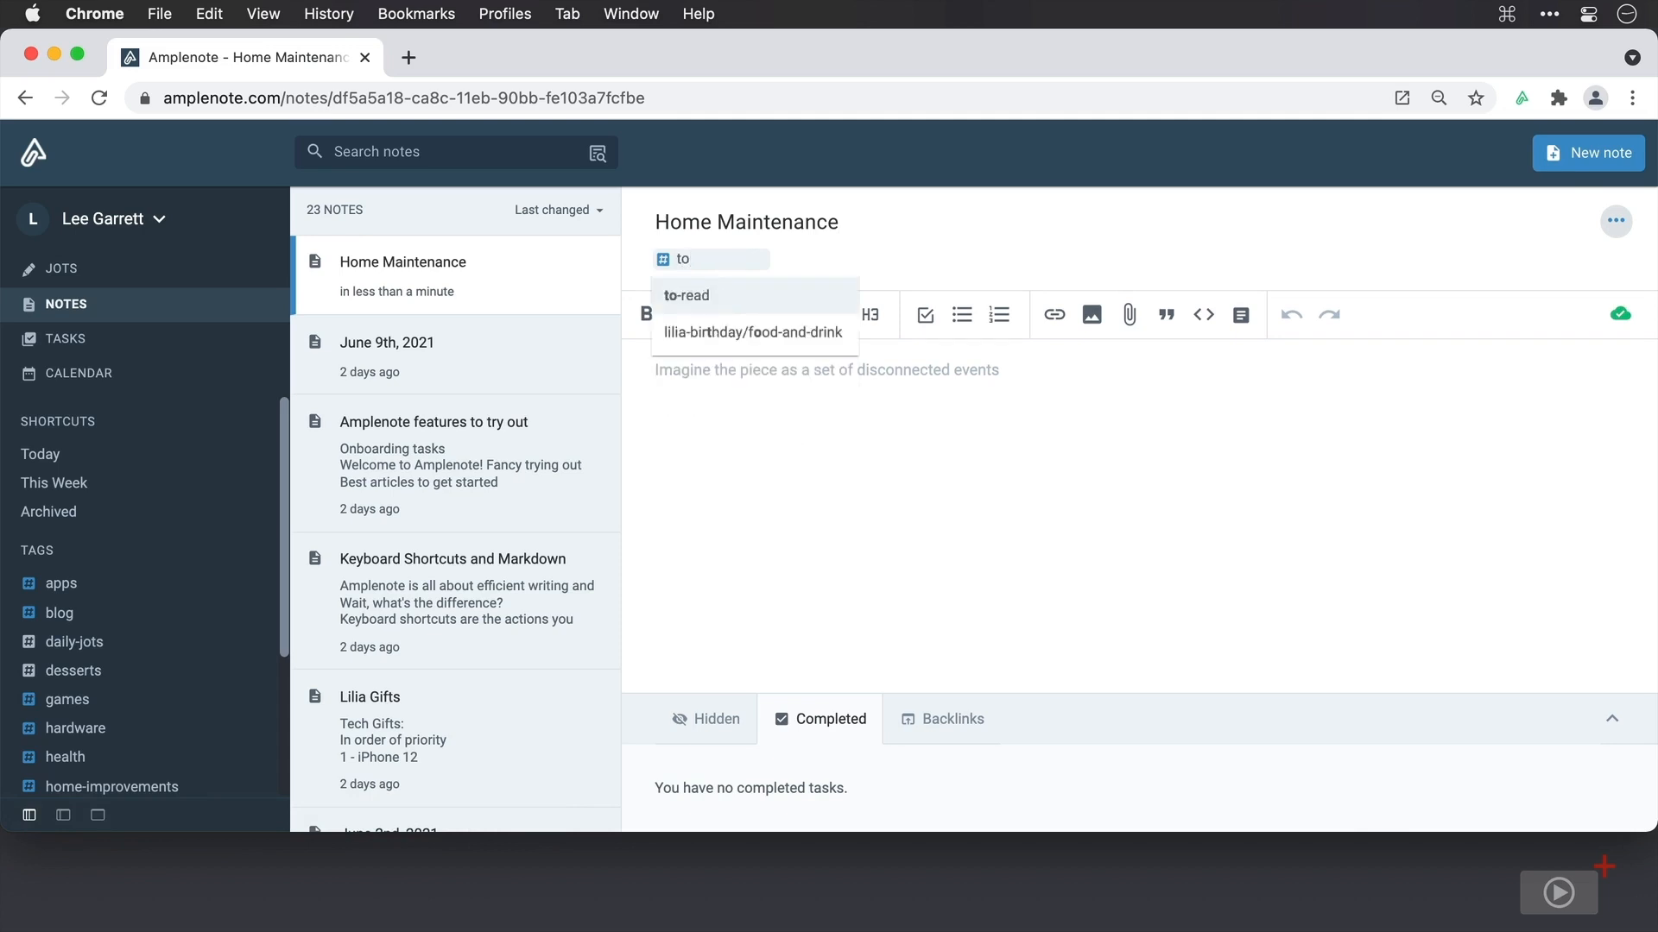
type("do")
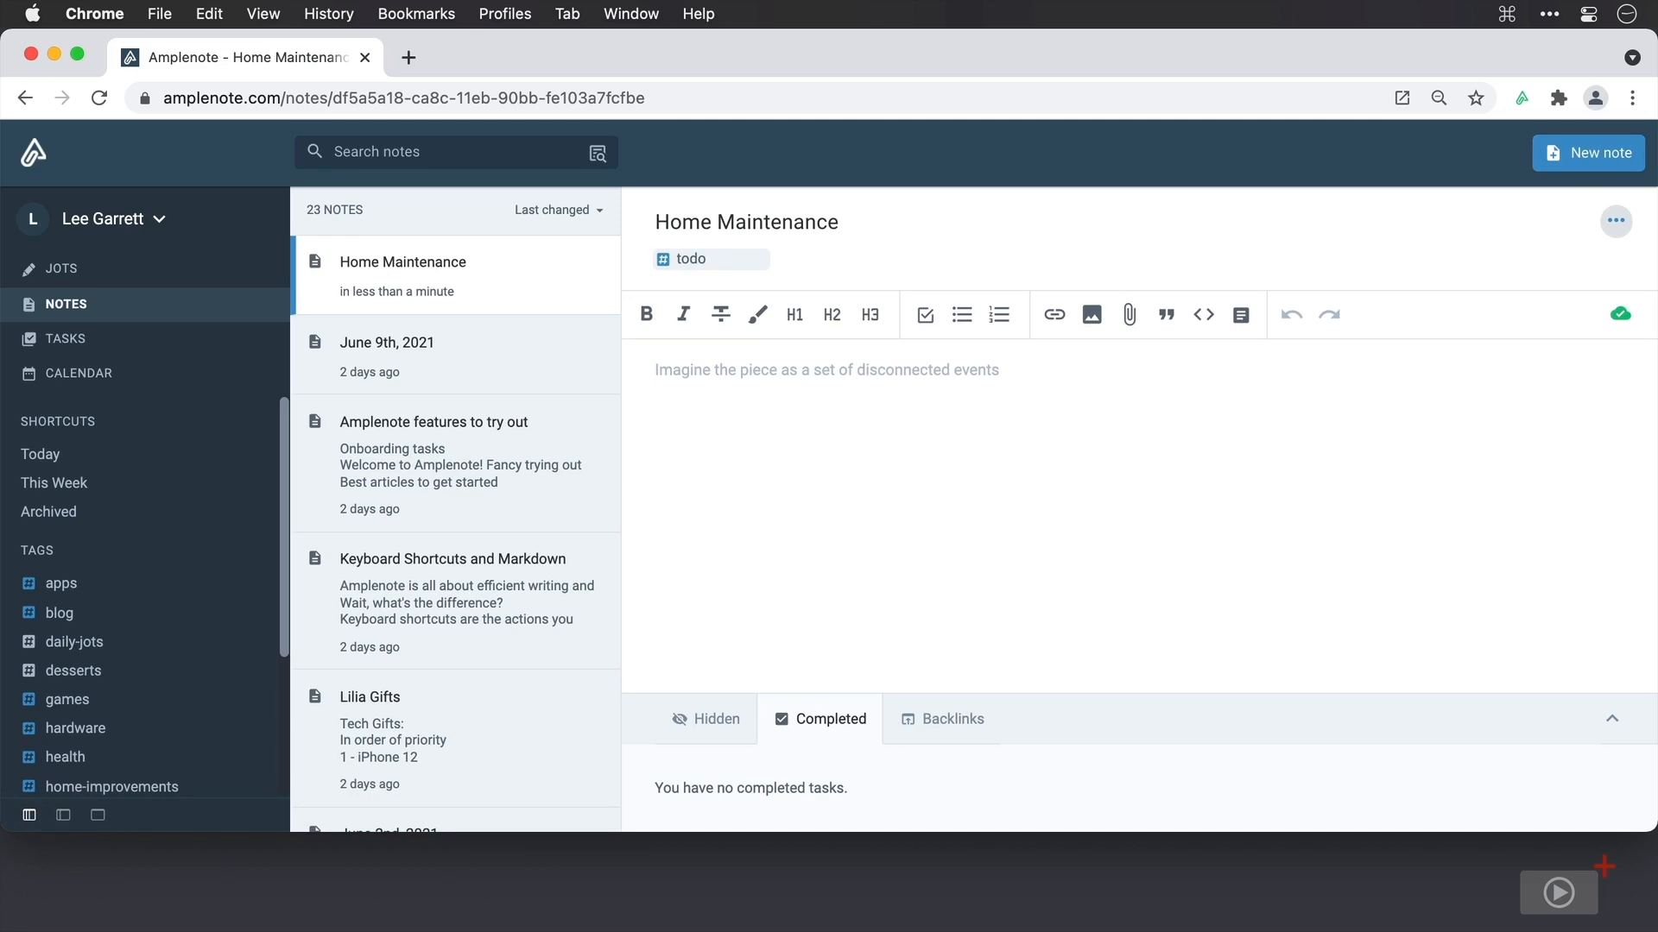
key("Return")
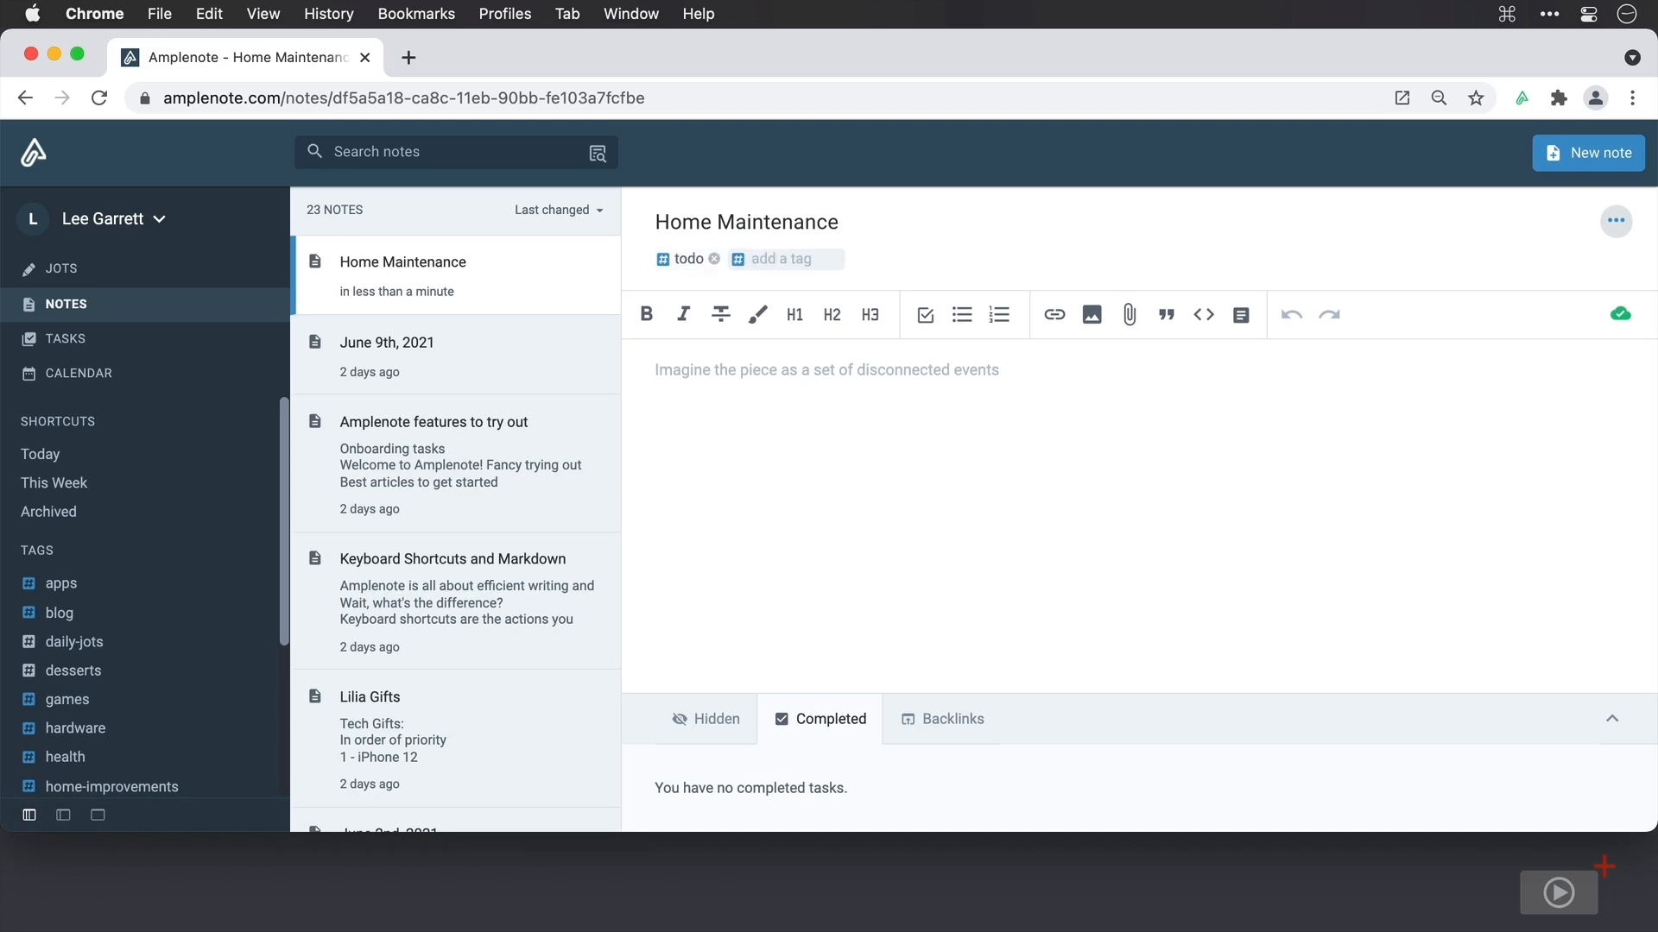
type("home")
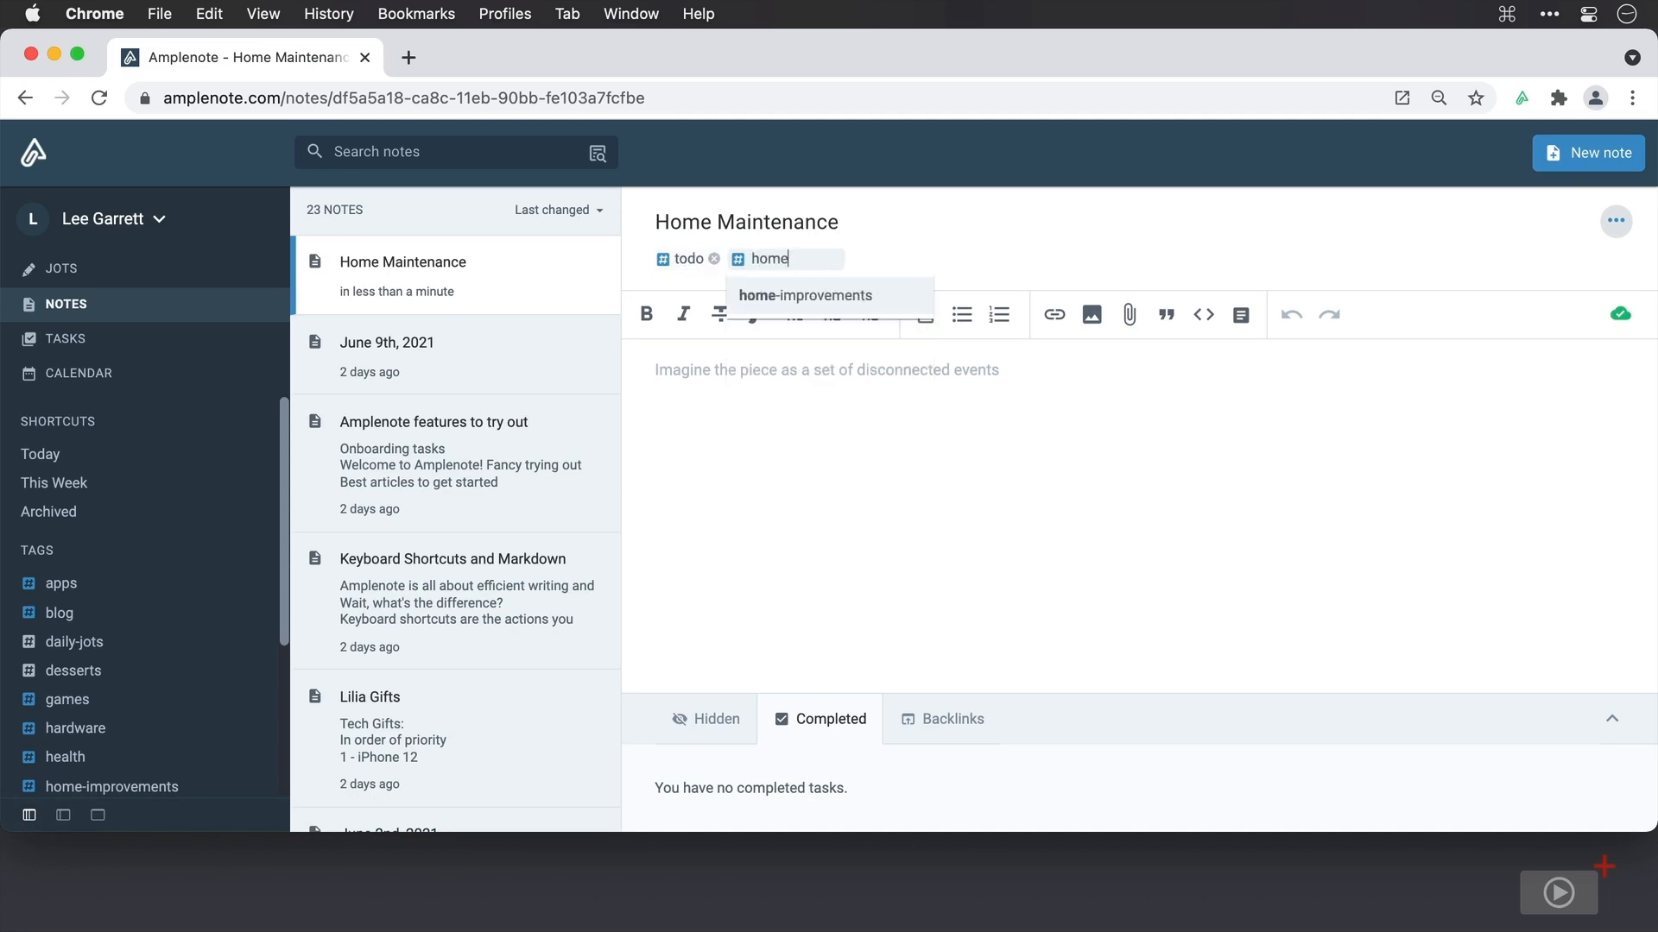
key("Return")
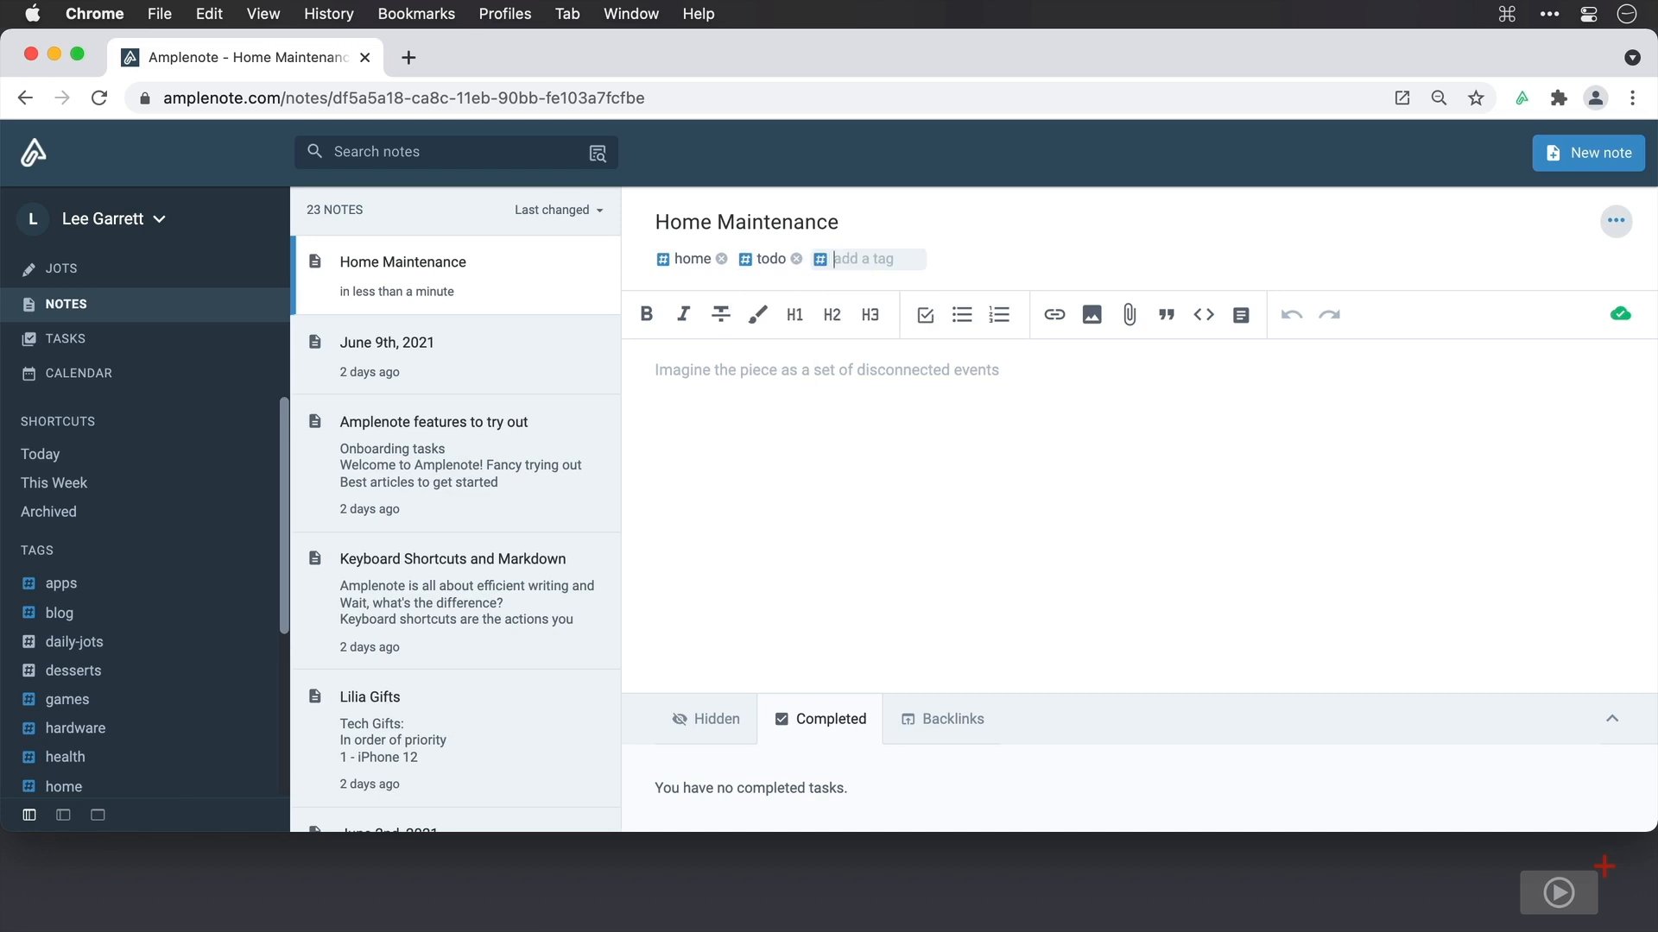
Add the checkbox tasks "Empty Bins" and "Jetwash Driveway" to the Home Maintenance note, and show the overall task list
left_click(710, 369)
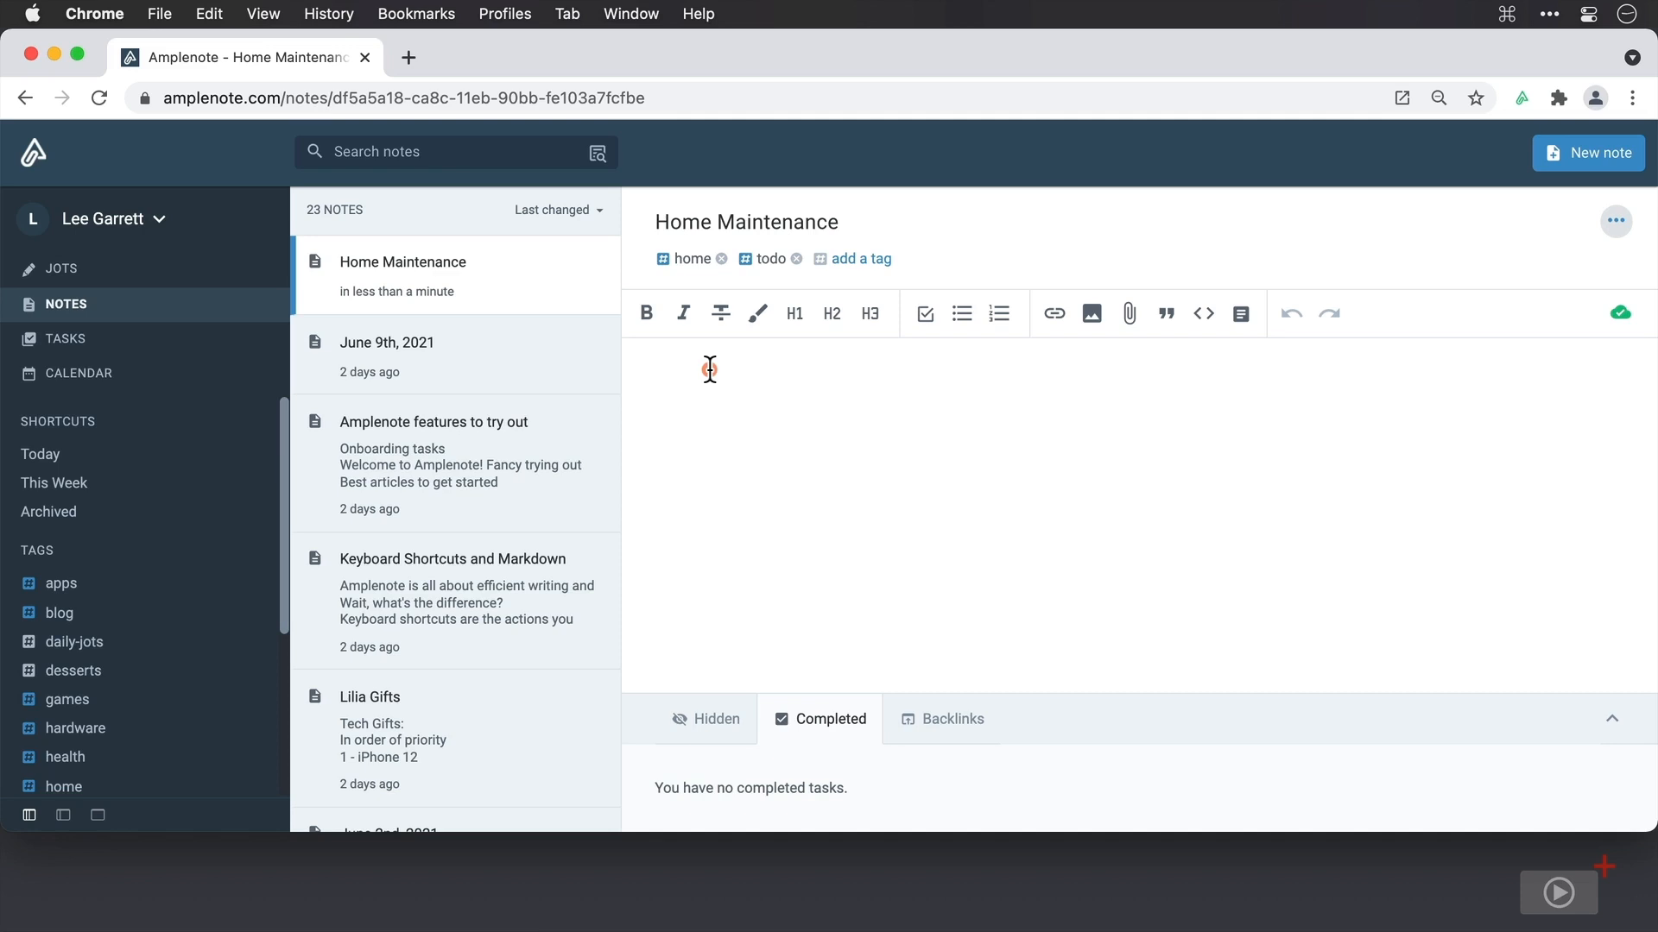
type("[]")
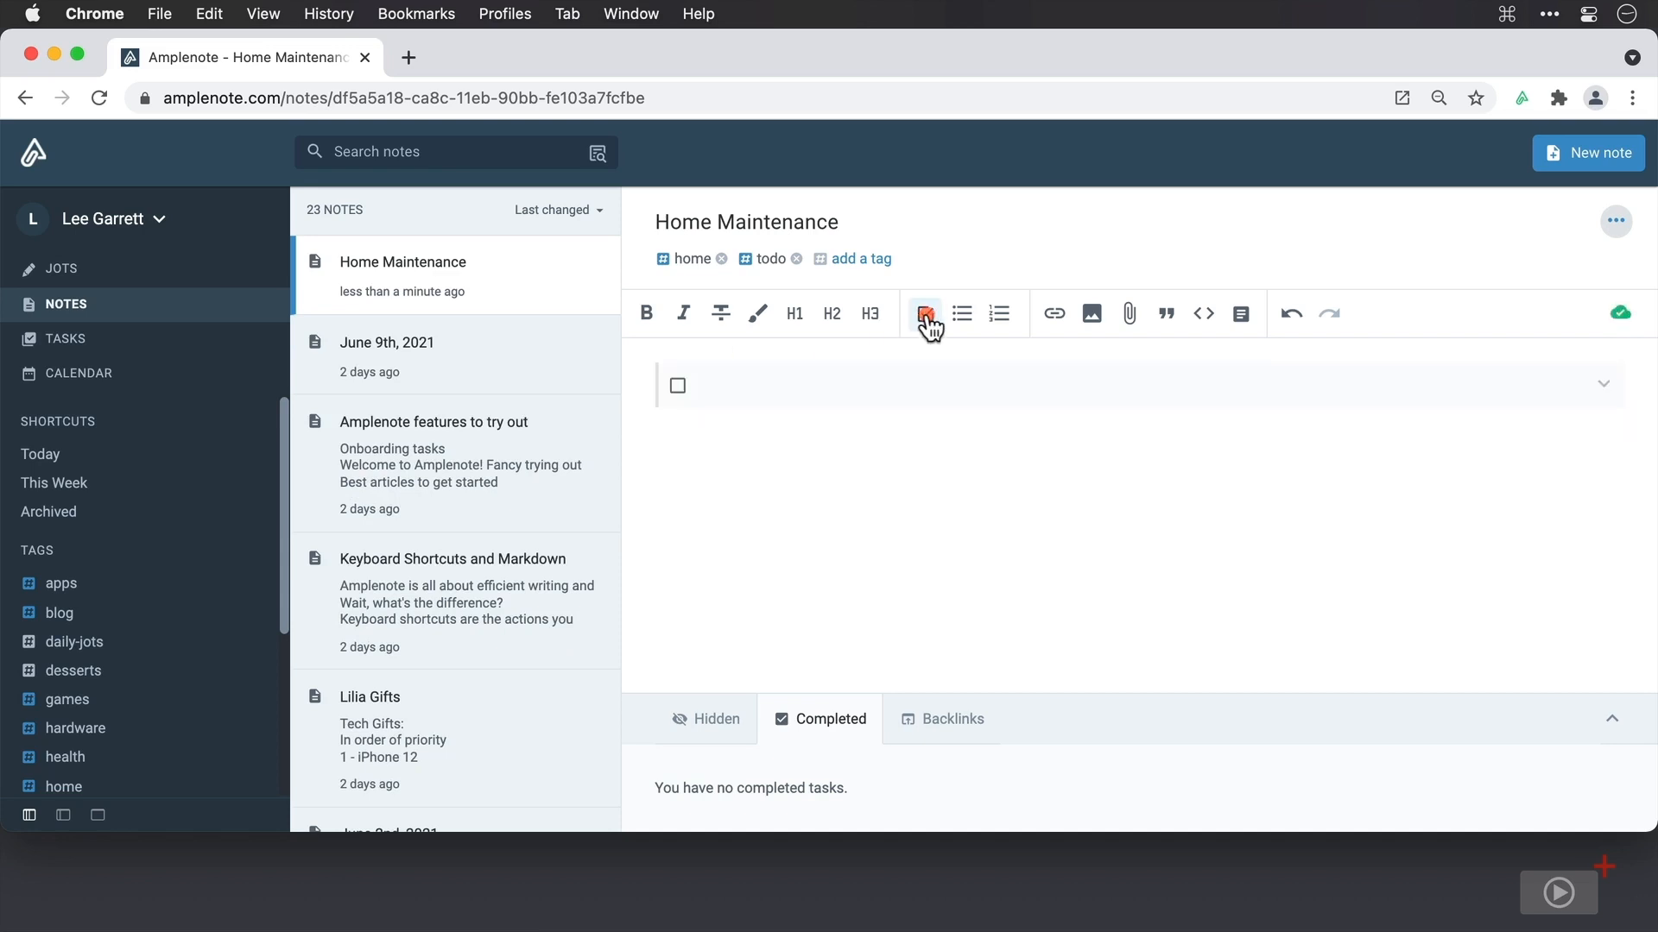
type("Empty Bins")
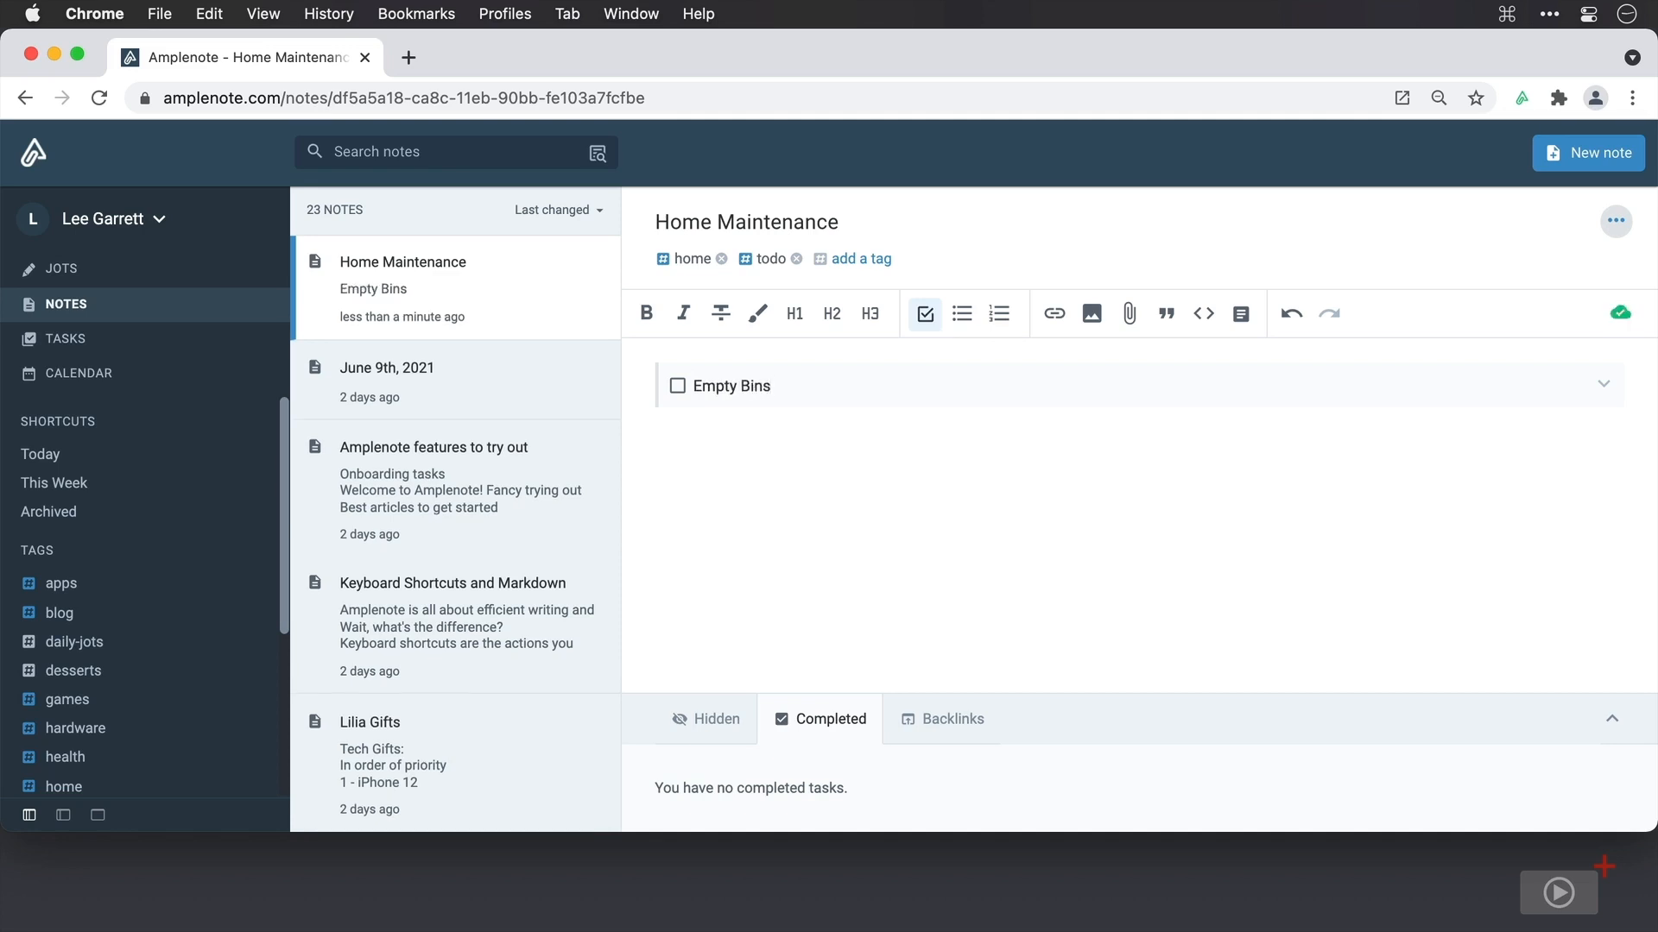
key("Return")
type("Jetwash Driveway")
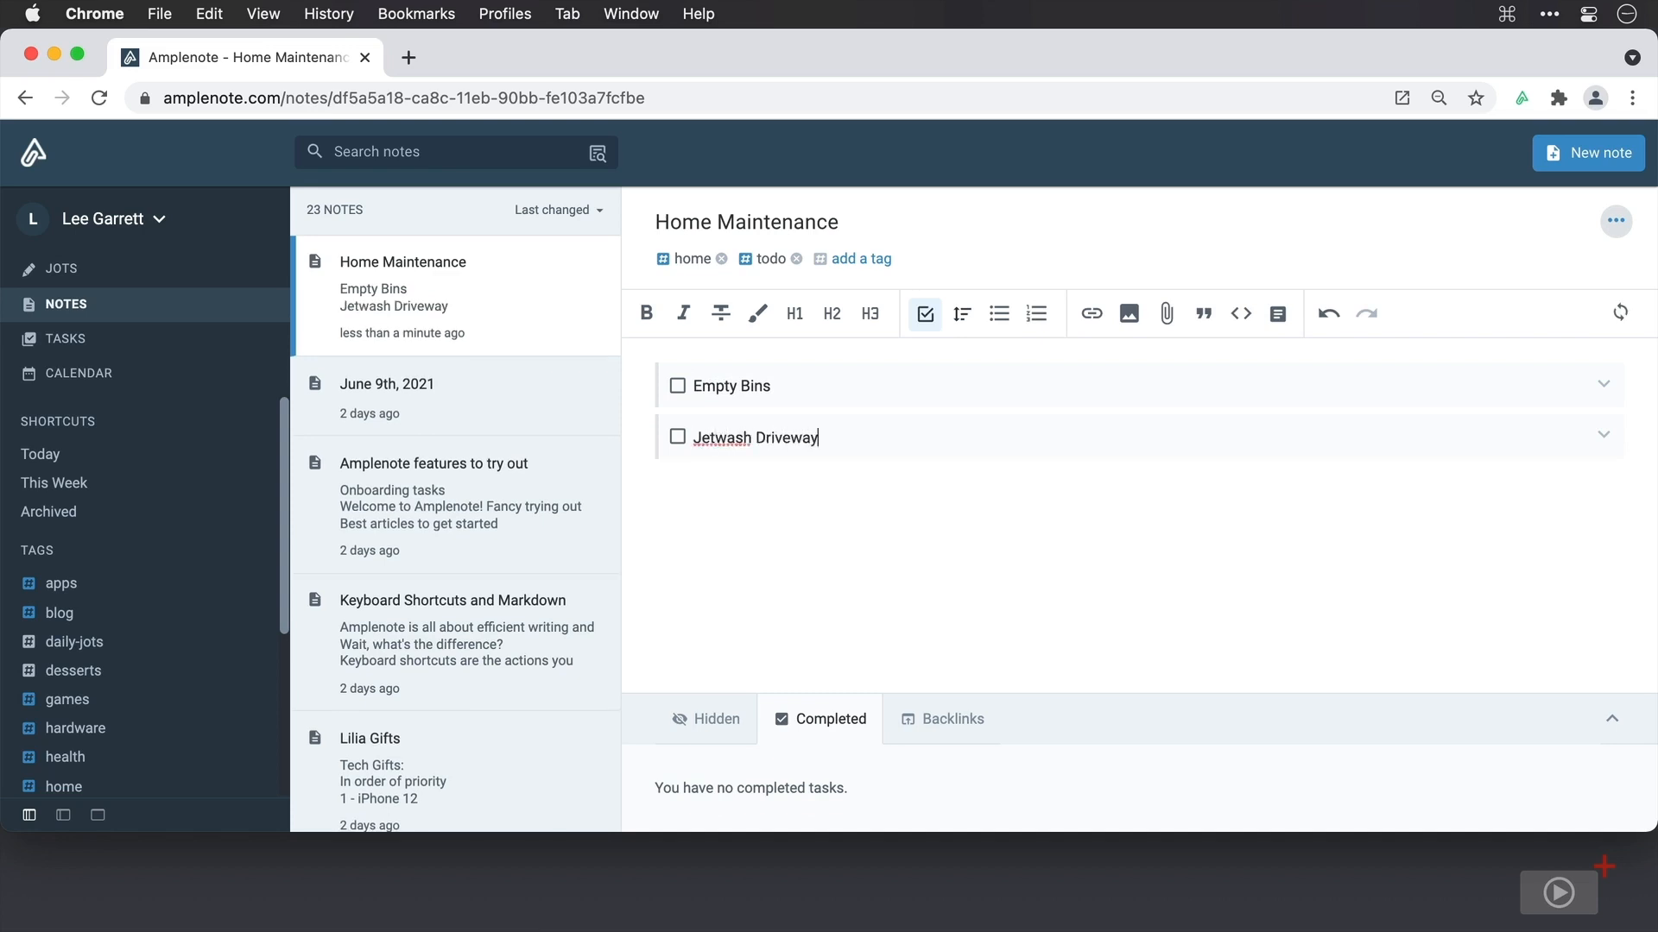
key("Return")
key("Return")
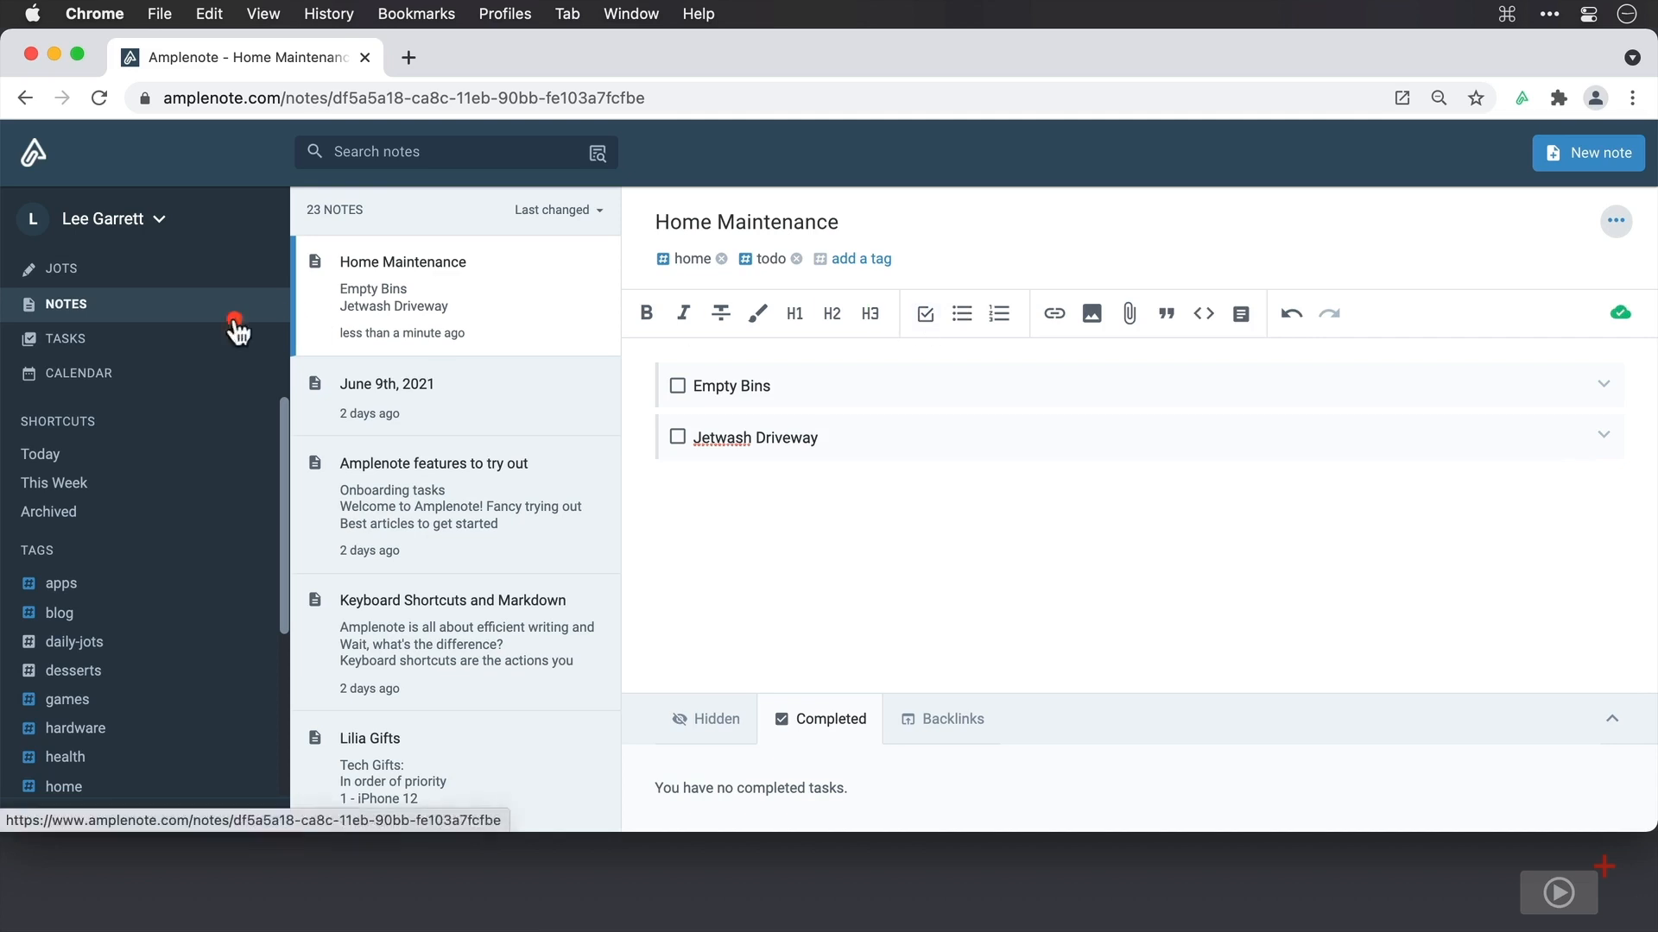
left_click(95, 346)
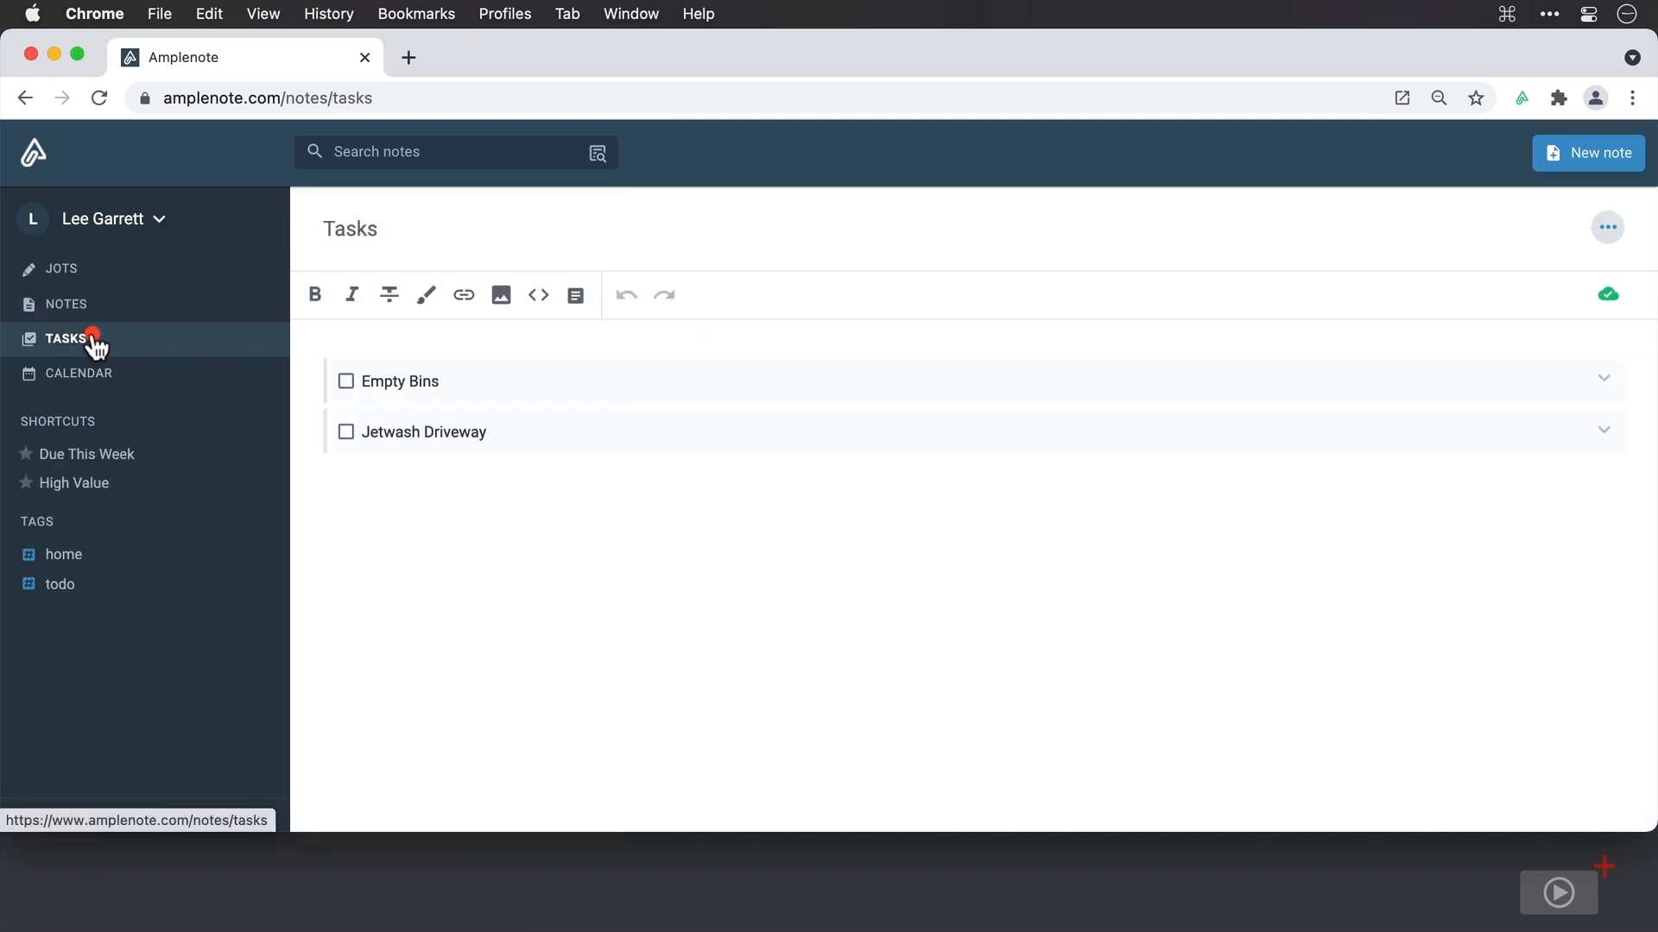
Return to the notes and create a new note titled "Business Maintenance"
left_click(123, 308)
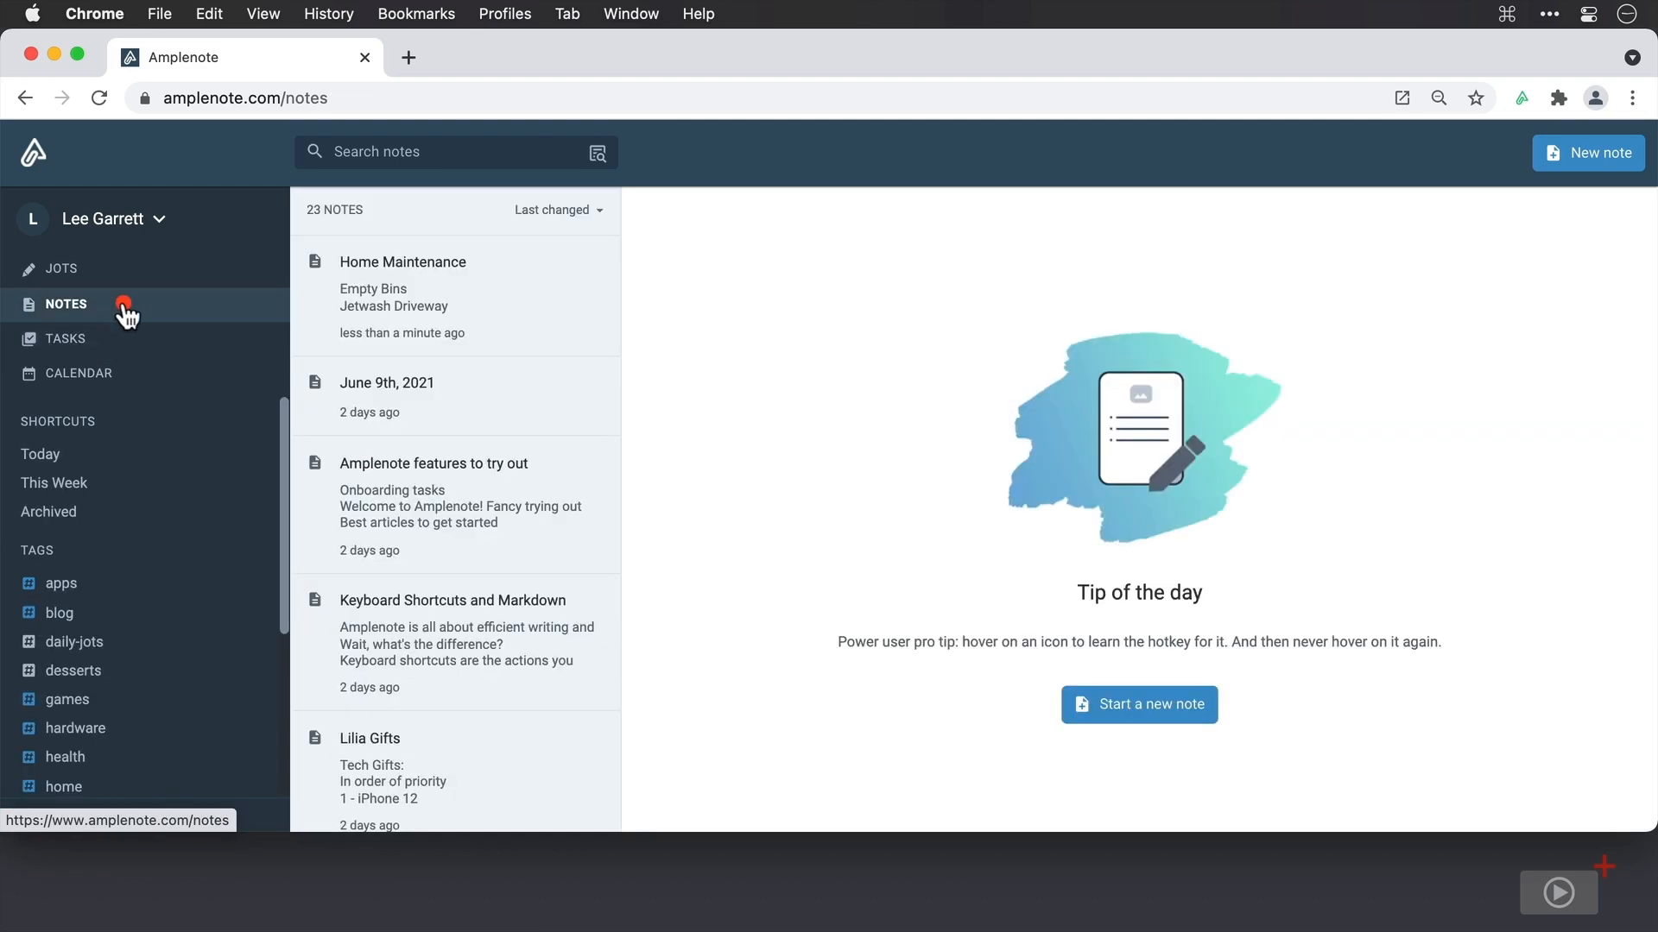
left_click(1587, 170)
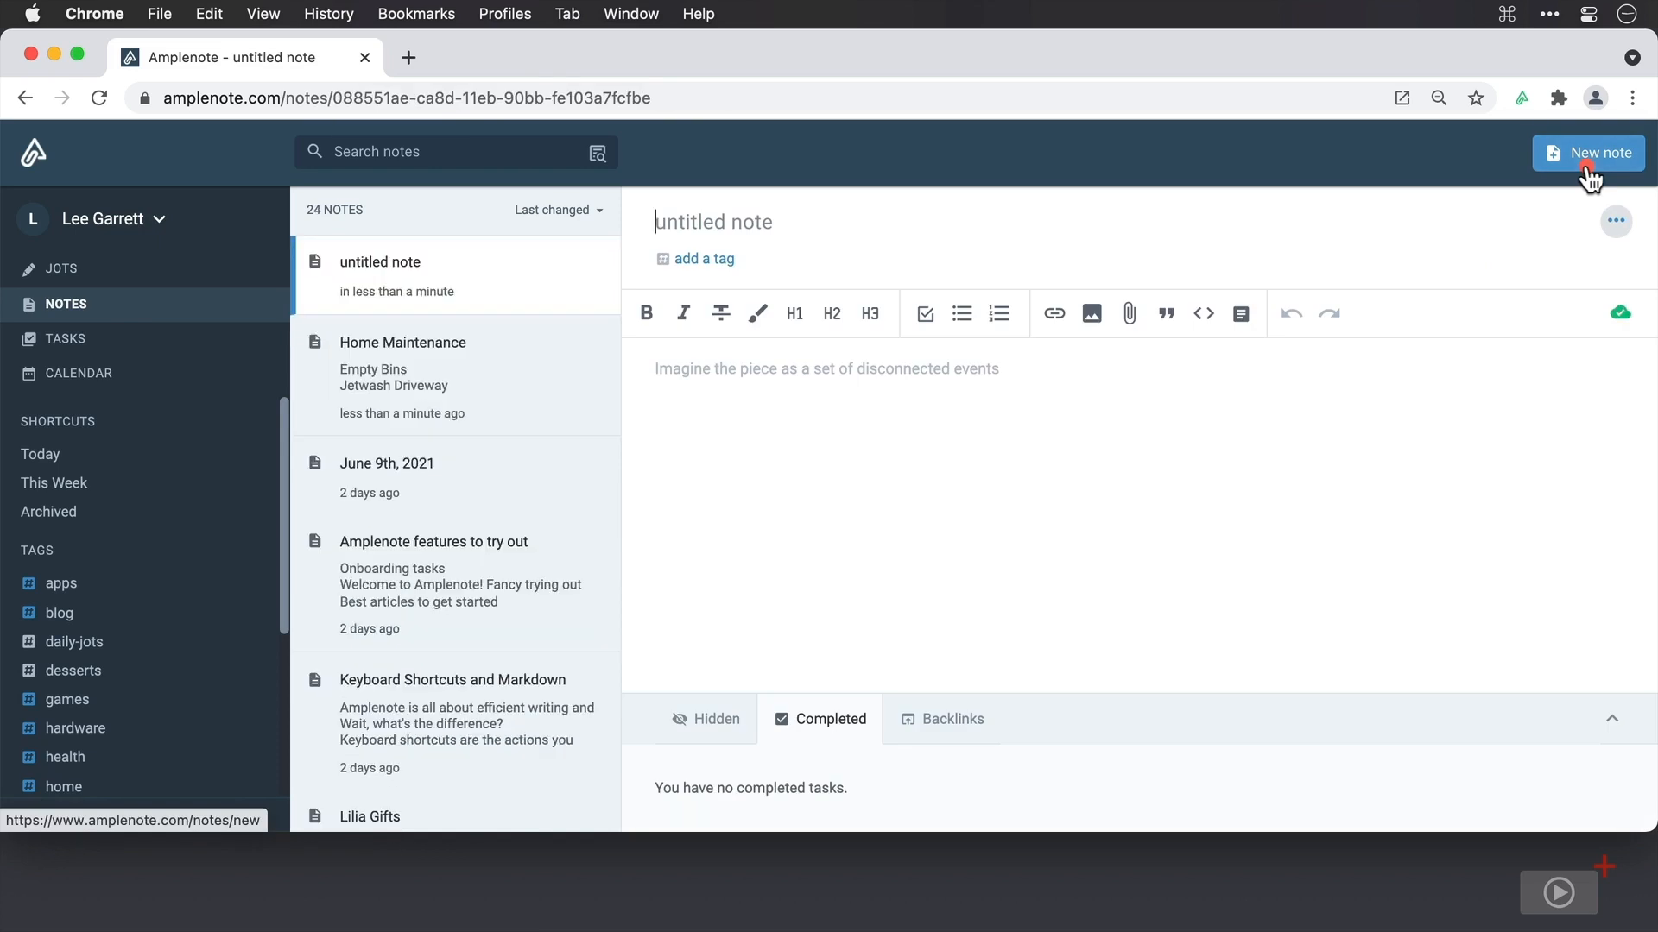
type("Business Maintenance")
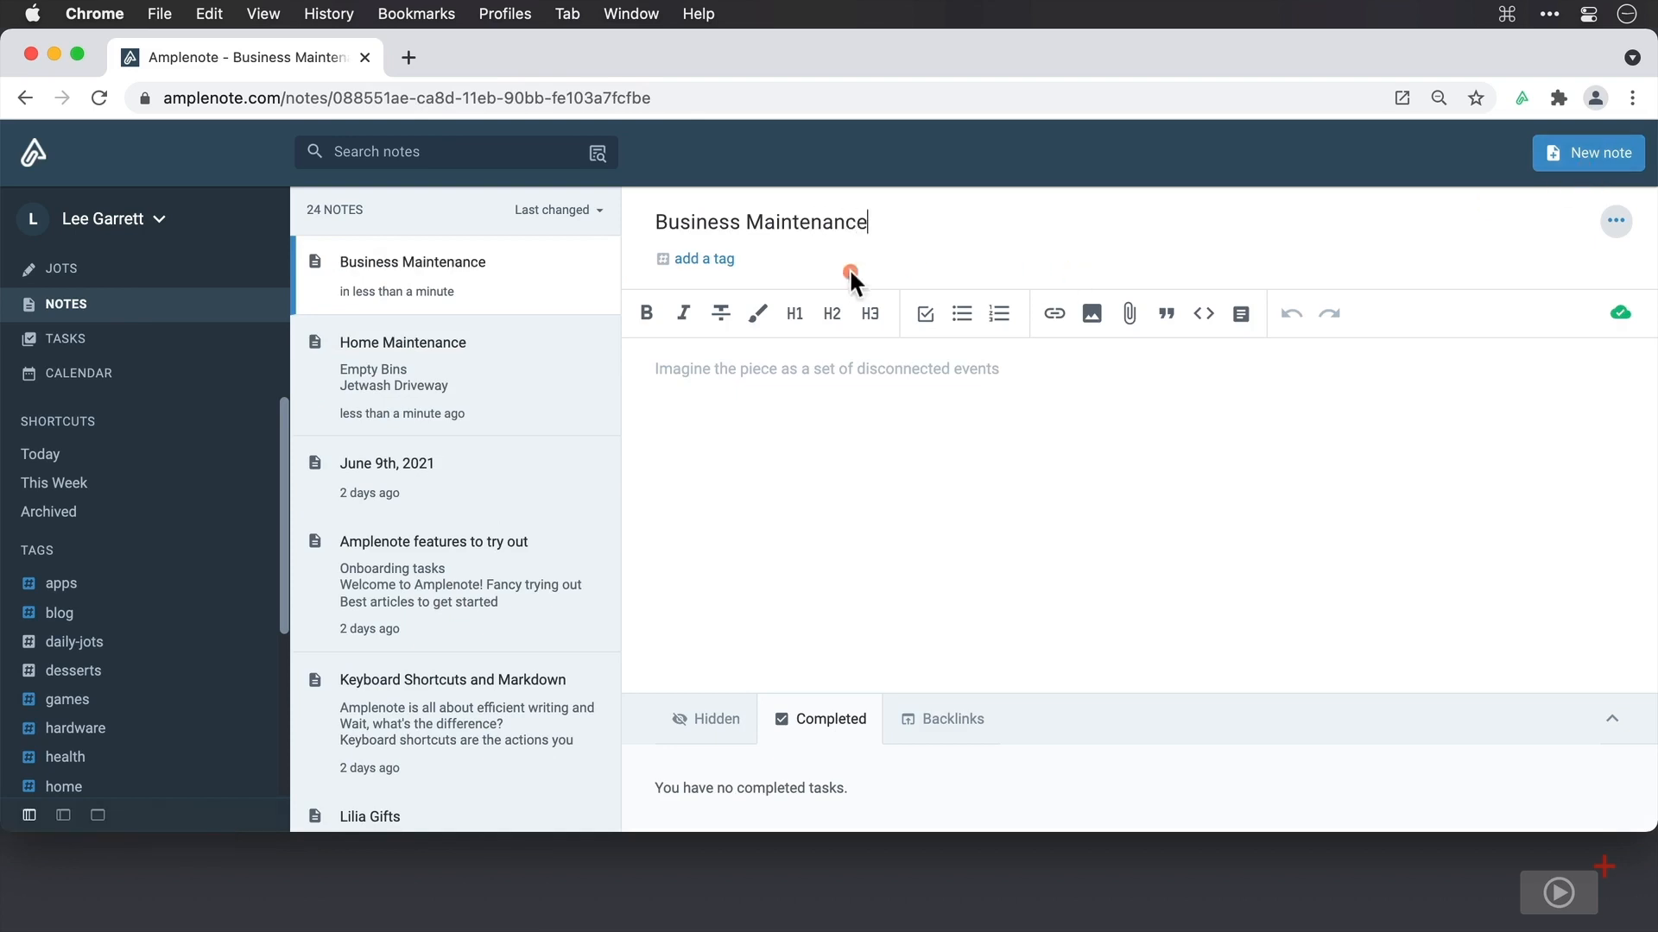
Tag the Business Maintenance note with the existing "todo" tag and a new "business" tag
left_click(697, 259)
type("to")
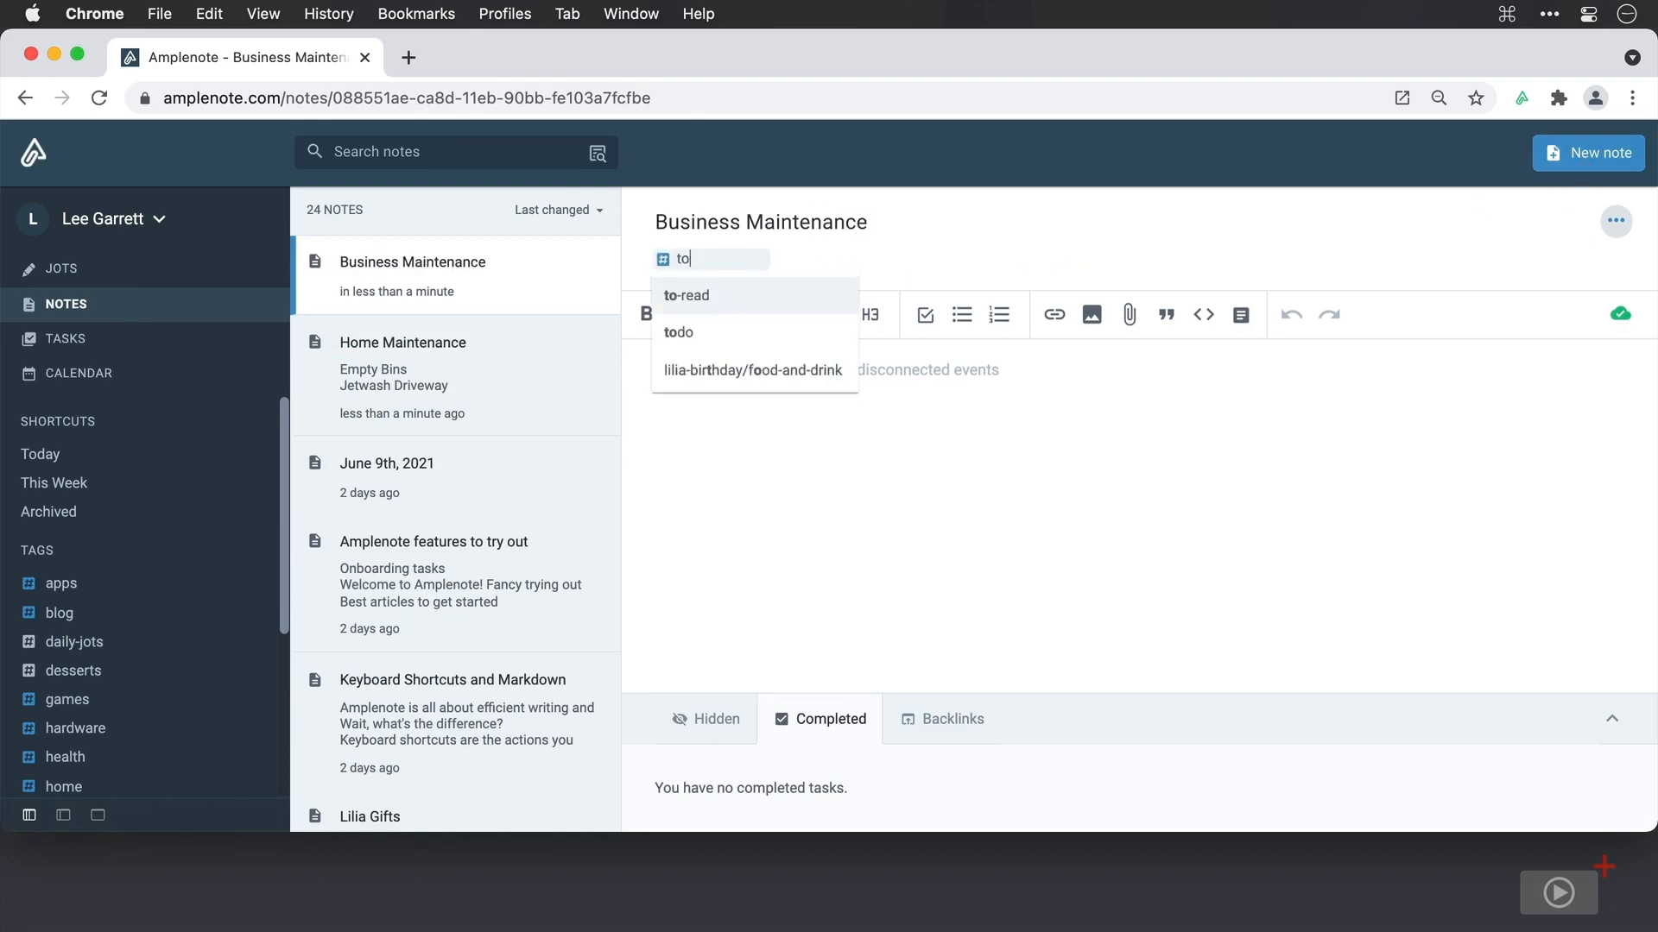
left_click(679, 331)
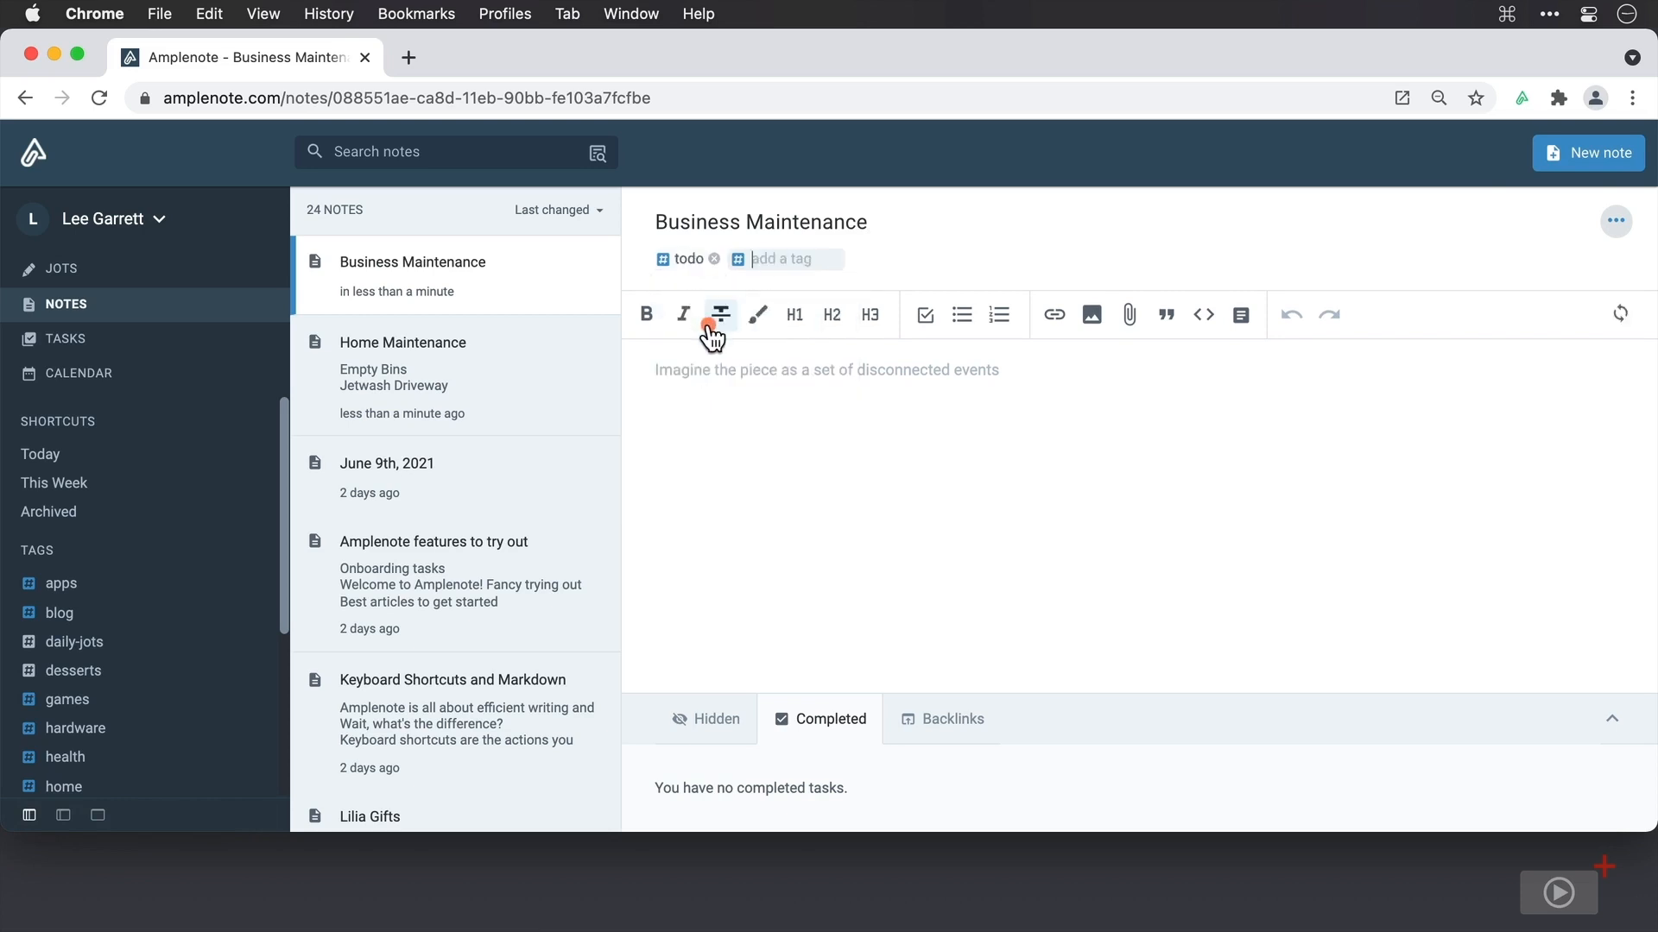
type("business")
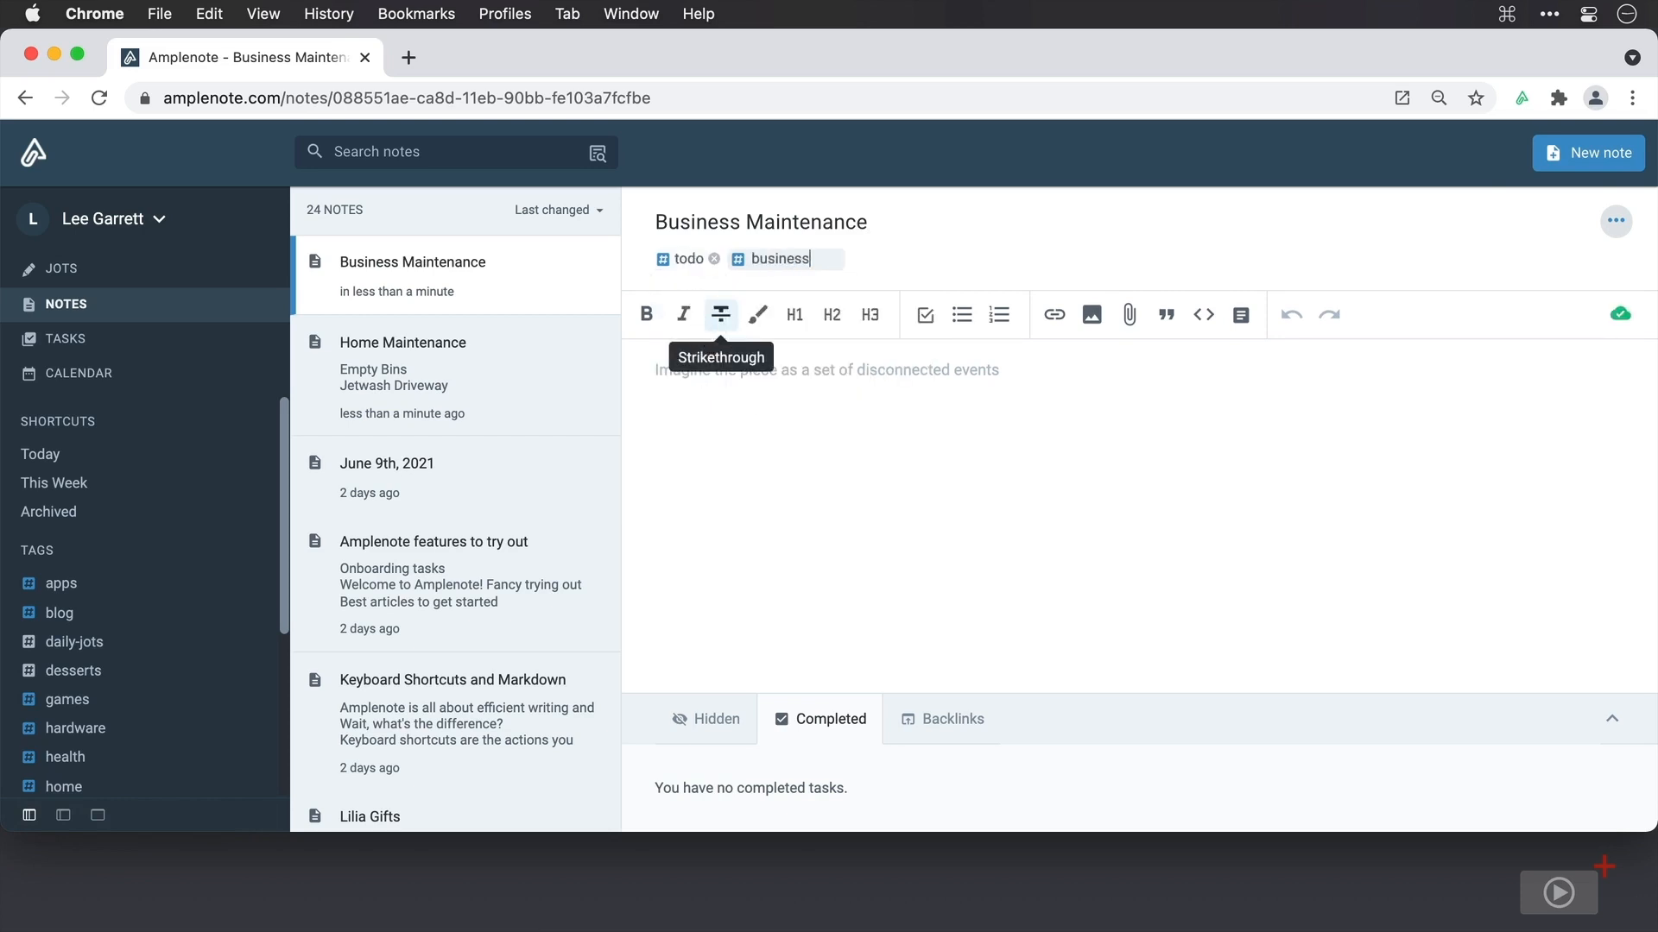
key("Return")
Add the checkbox tasks "Send out invoices" and "Prepare quote for Client A" to the Business Maintenance note
left_click(846, 371)
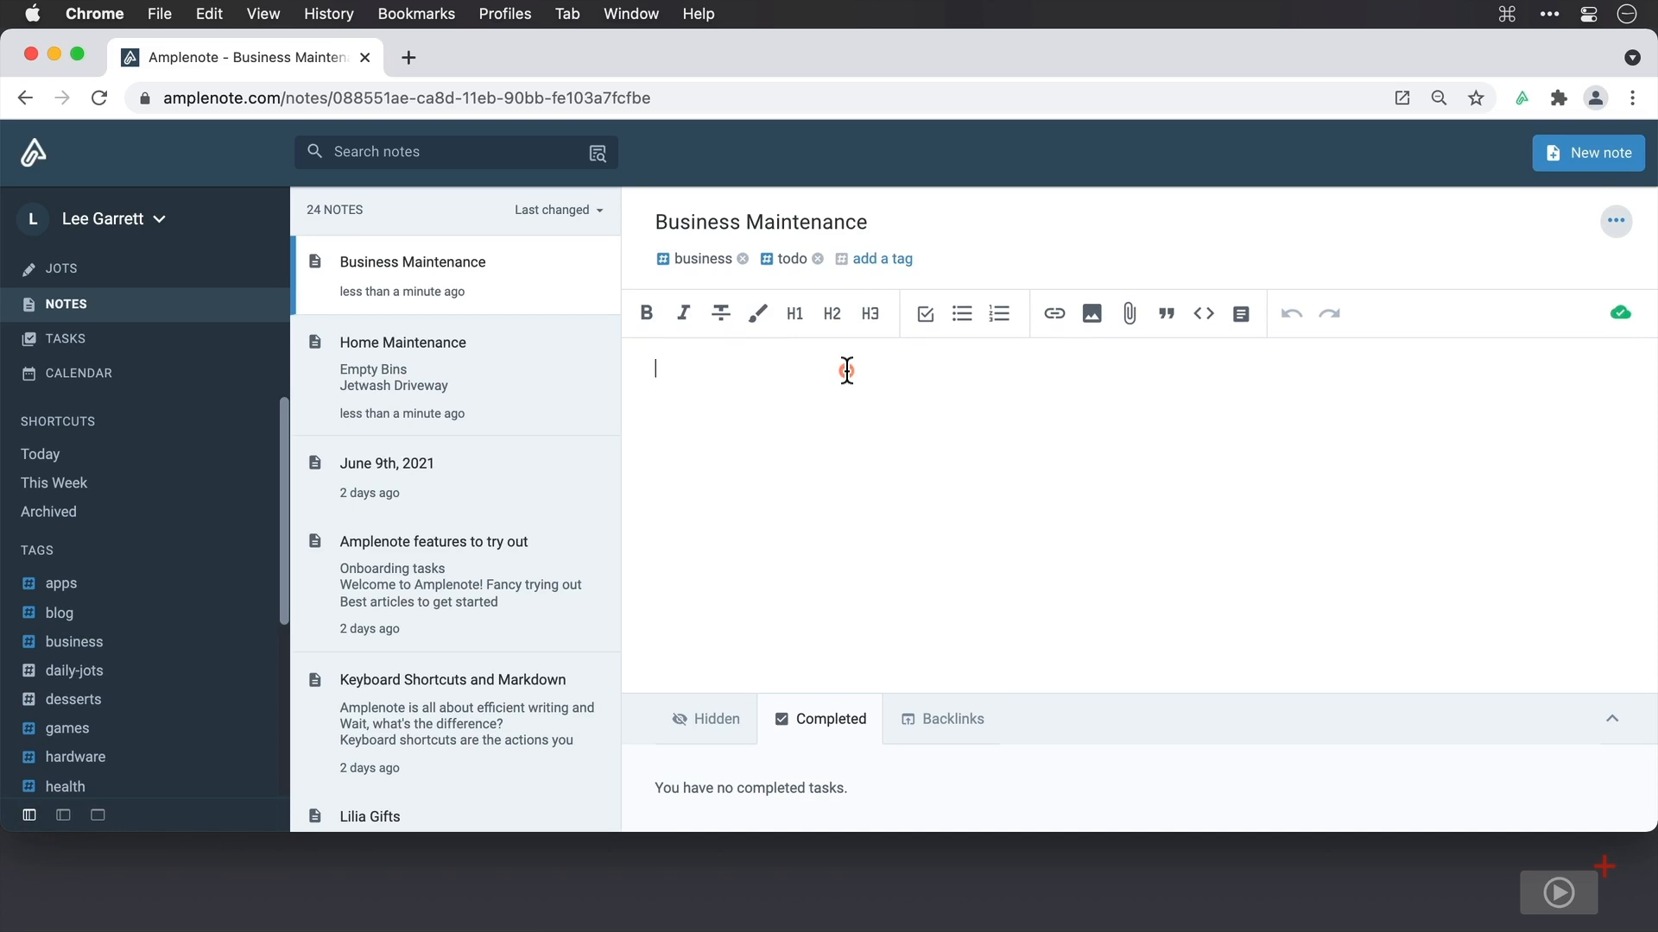
type("[] ")
type("Send out invoices")
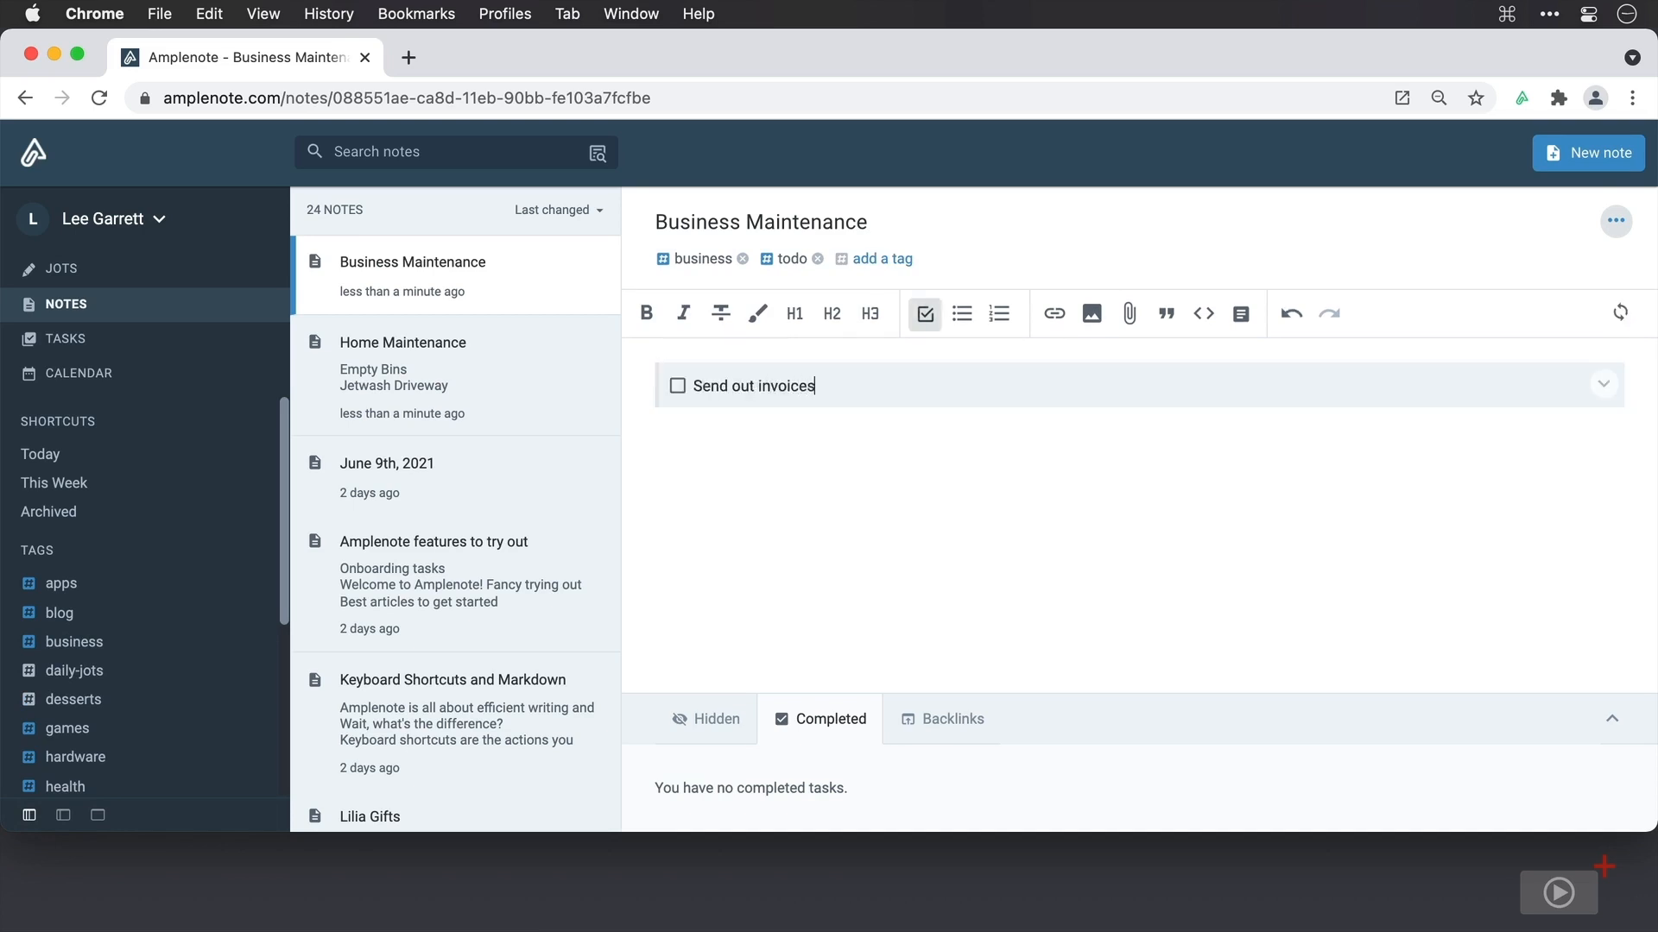
key("Return")
type("Prepare quote for Client A")
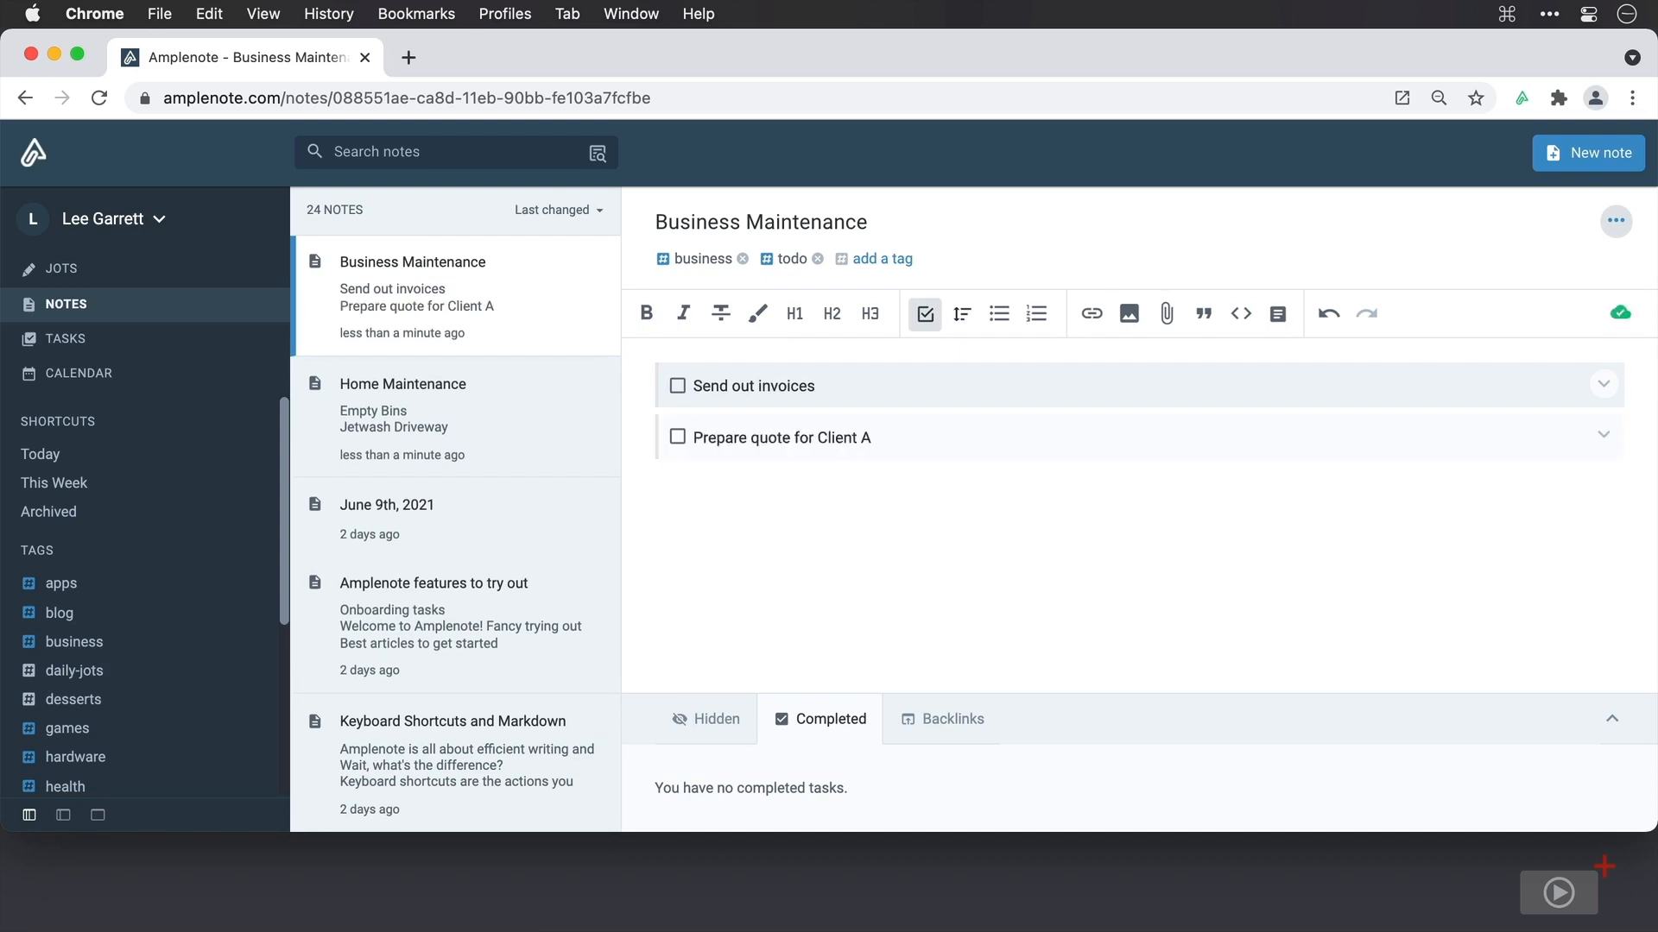
In the overall task list, expand the Empty Bins task's details and set it to repeat on a fixed schedule
left_click(119, 341)
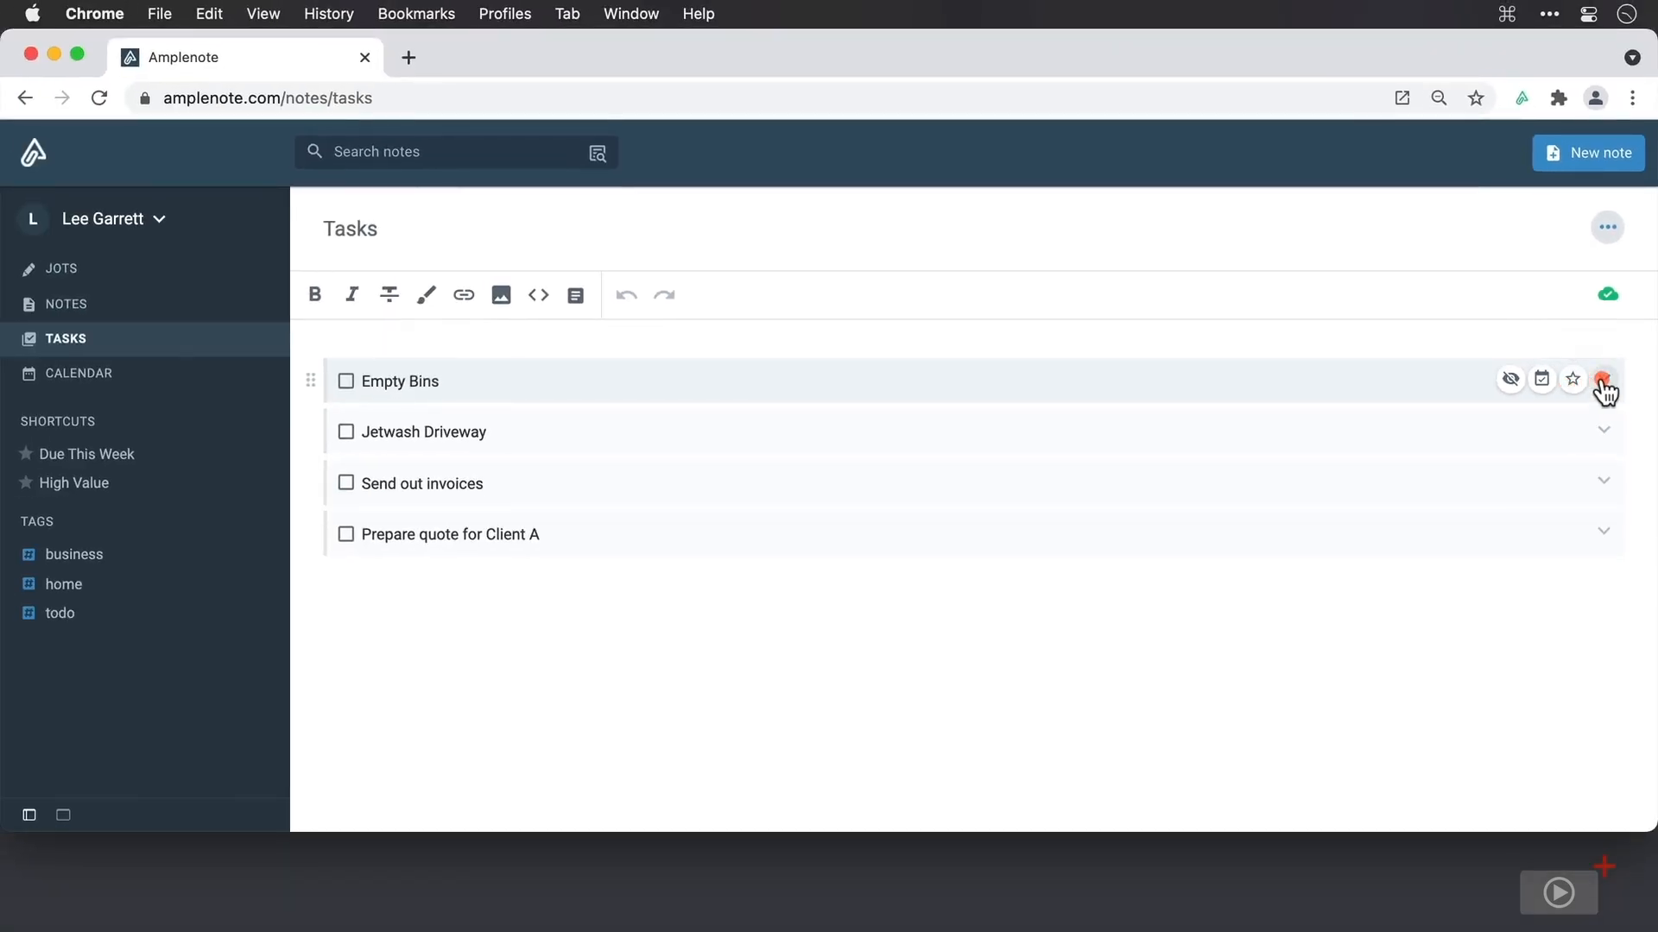
left_click(1604, 382)
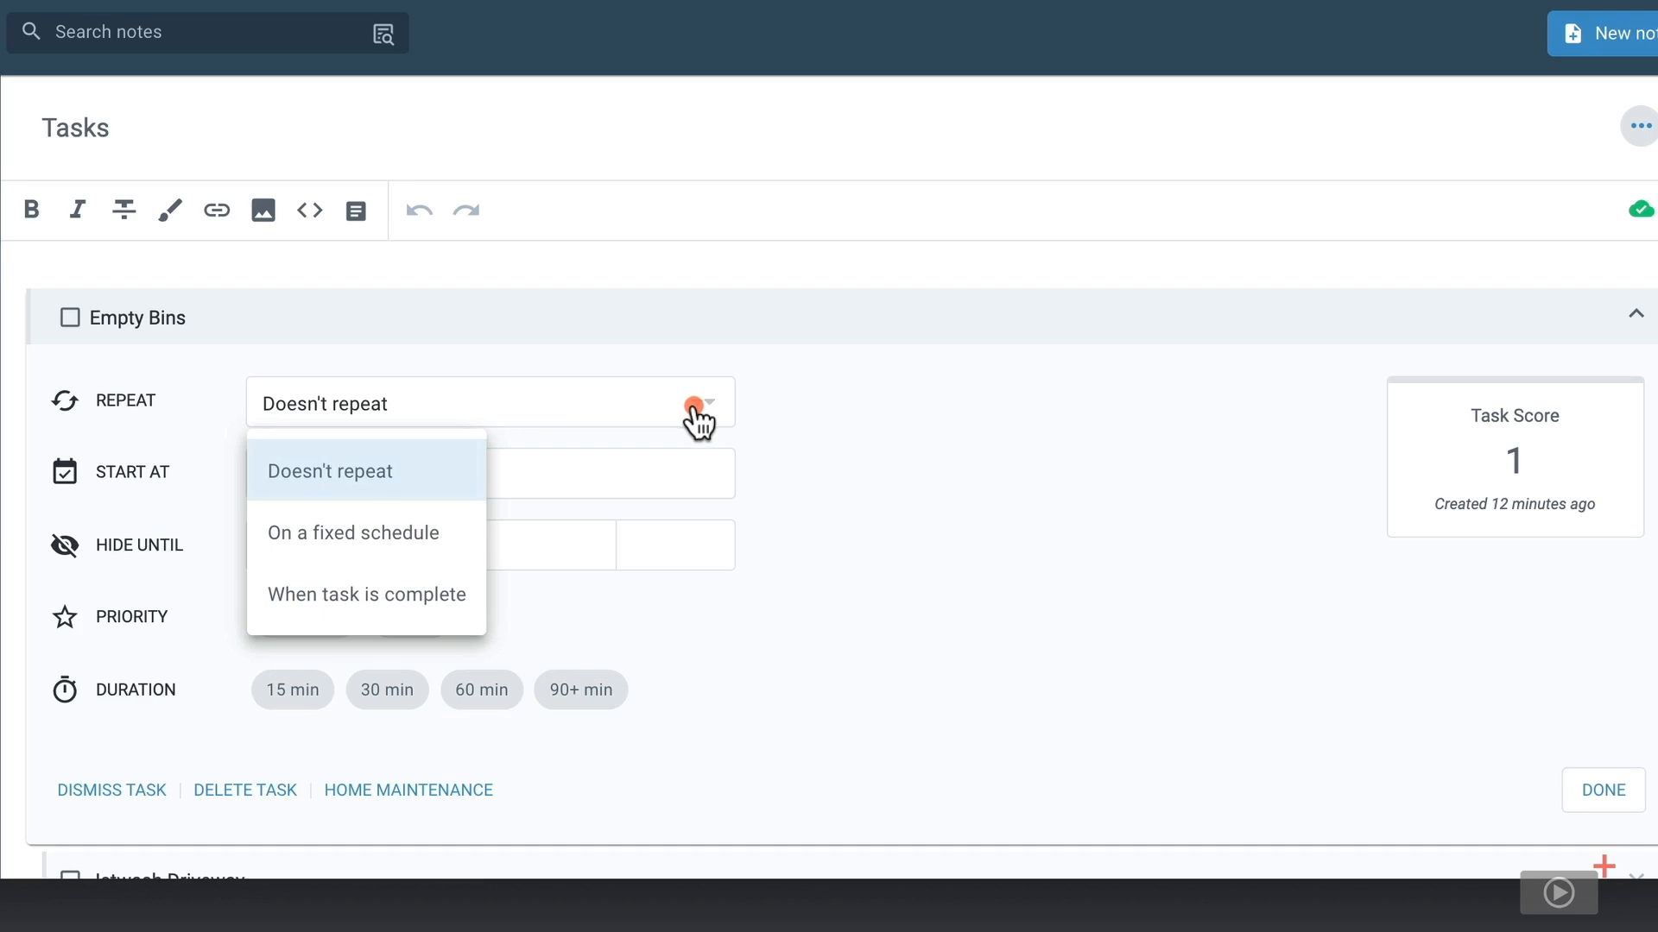
left_click(465, 543)
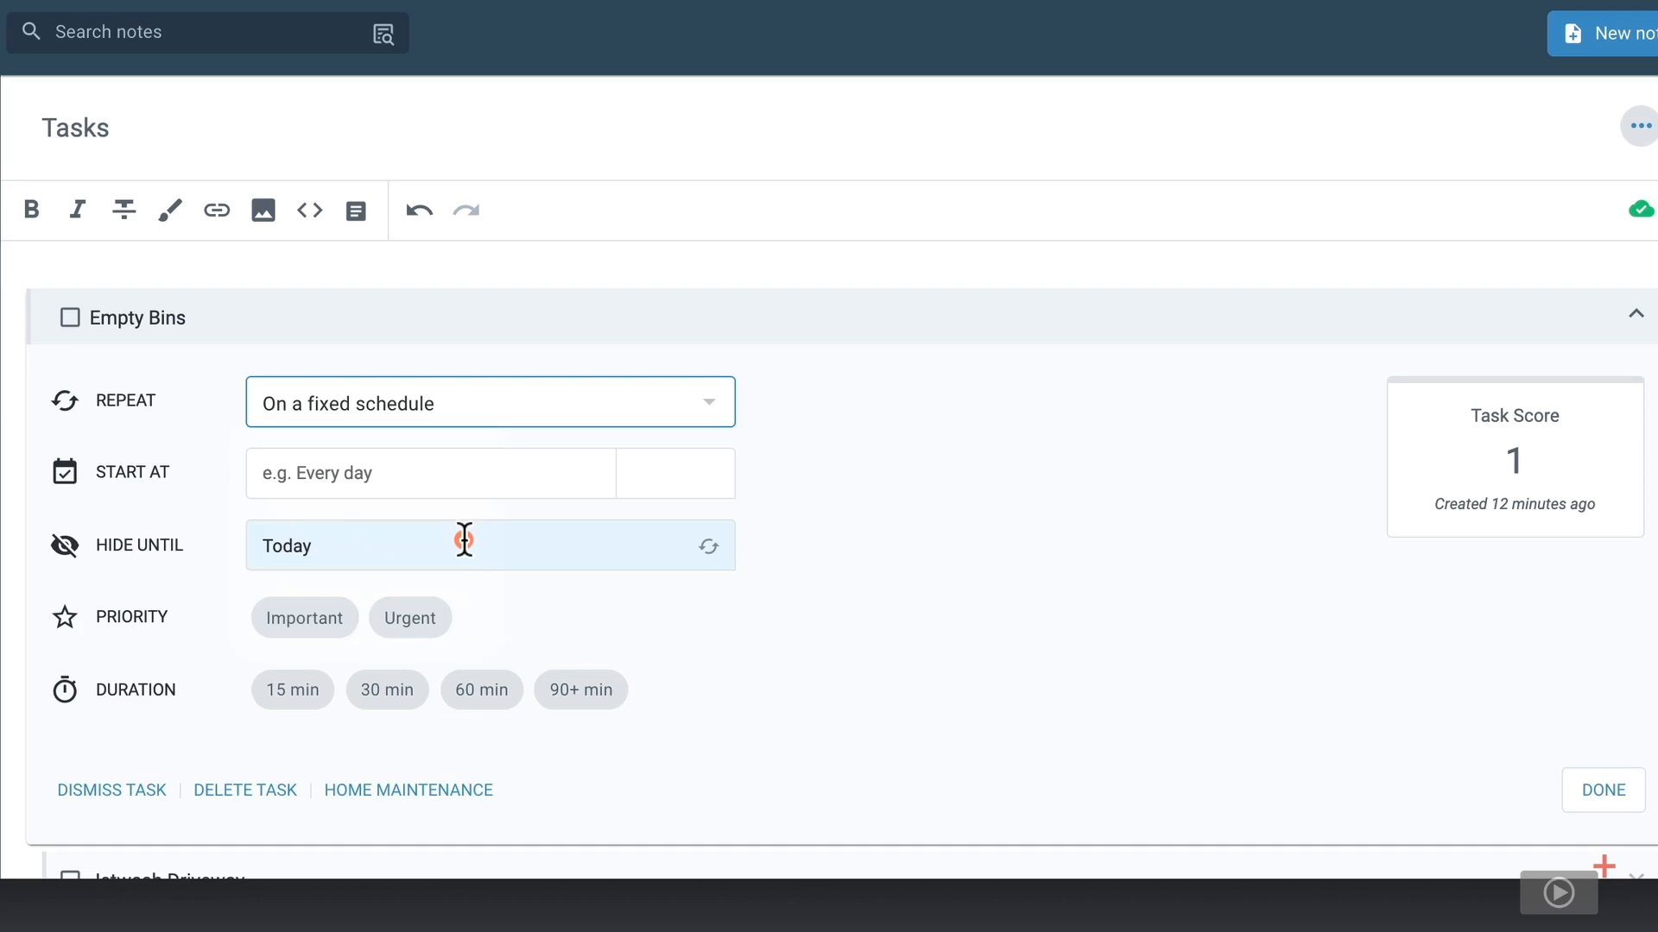
Switch the Empty Bins repeat to "When task is complete" and look through its suggested start intervals without choosing one
left_click(706, 404)
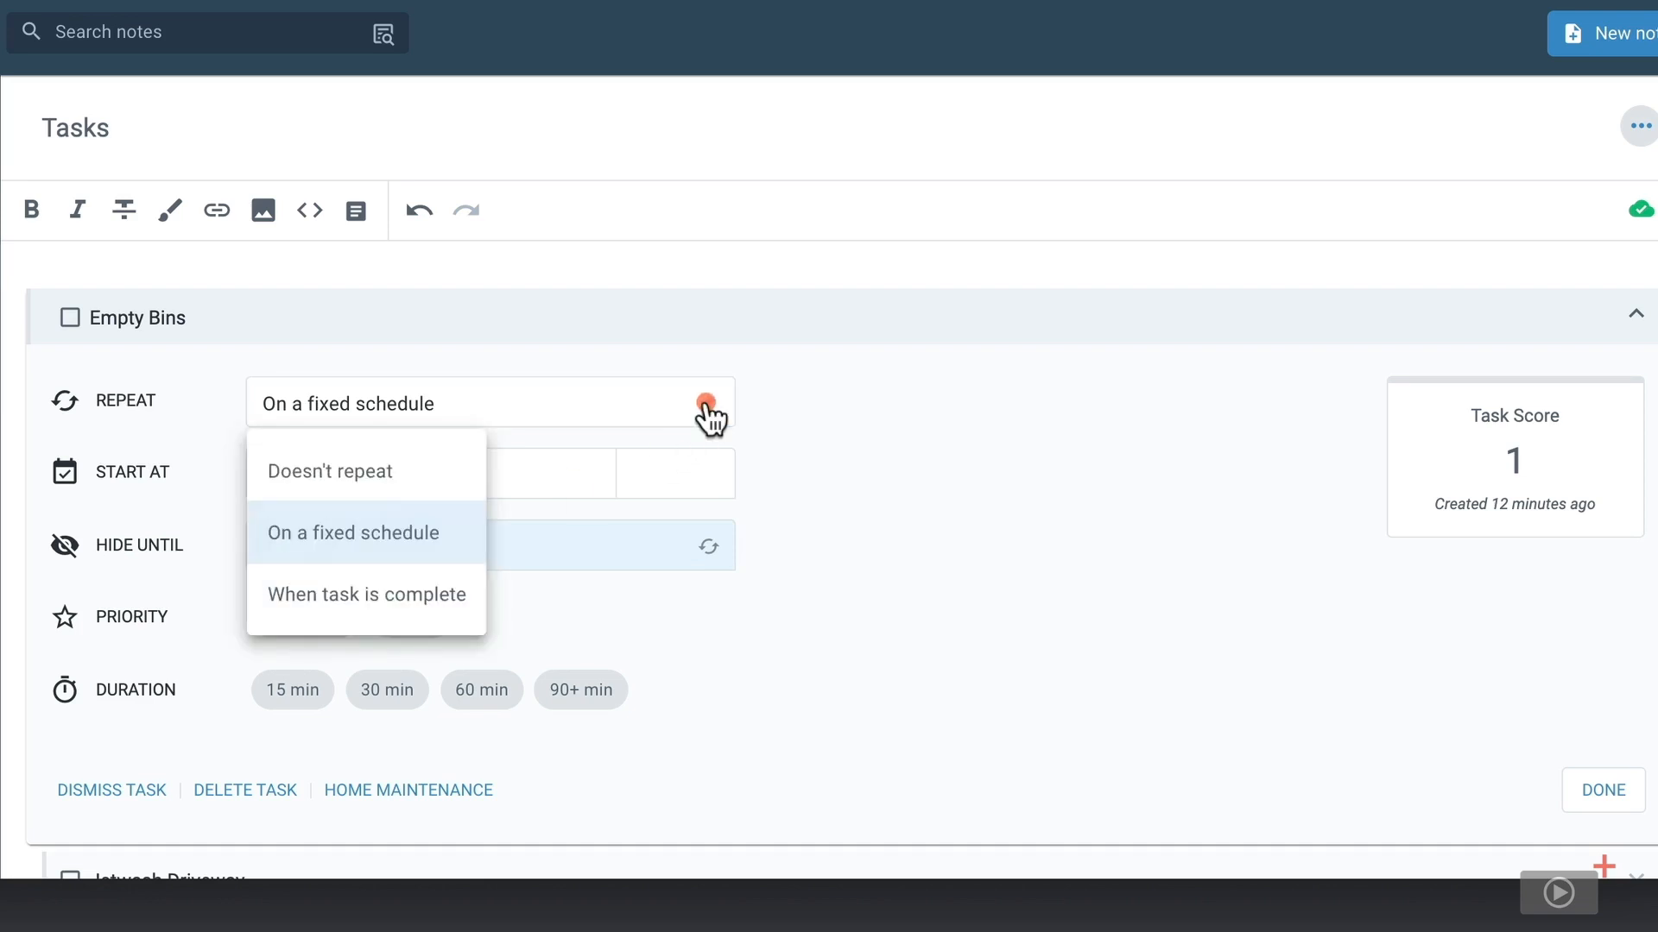
left_click(473, 594)
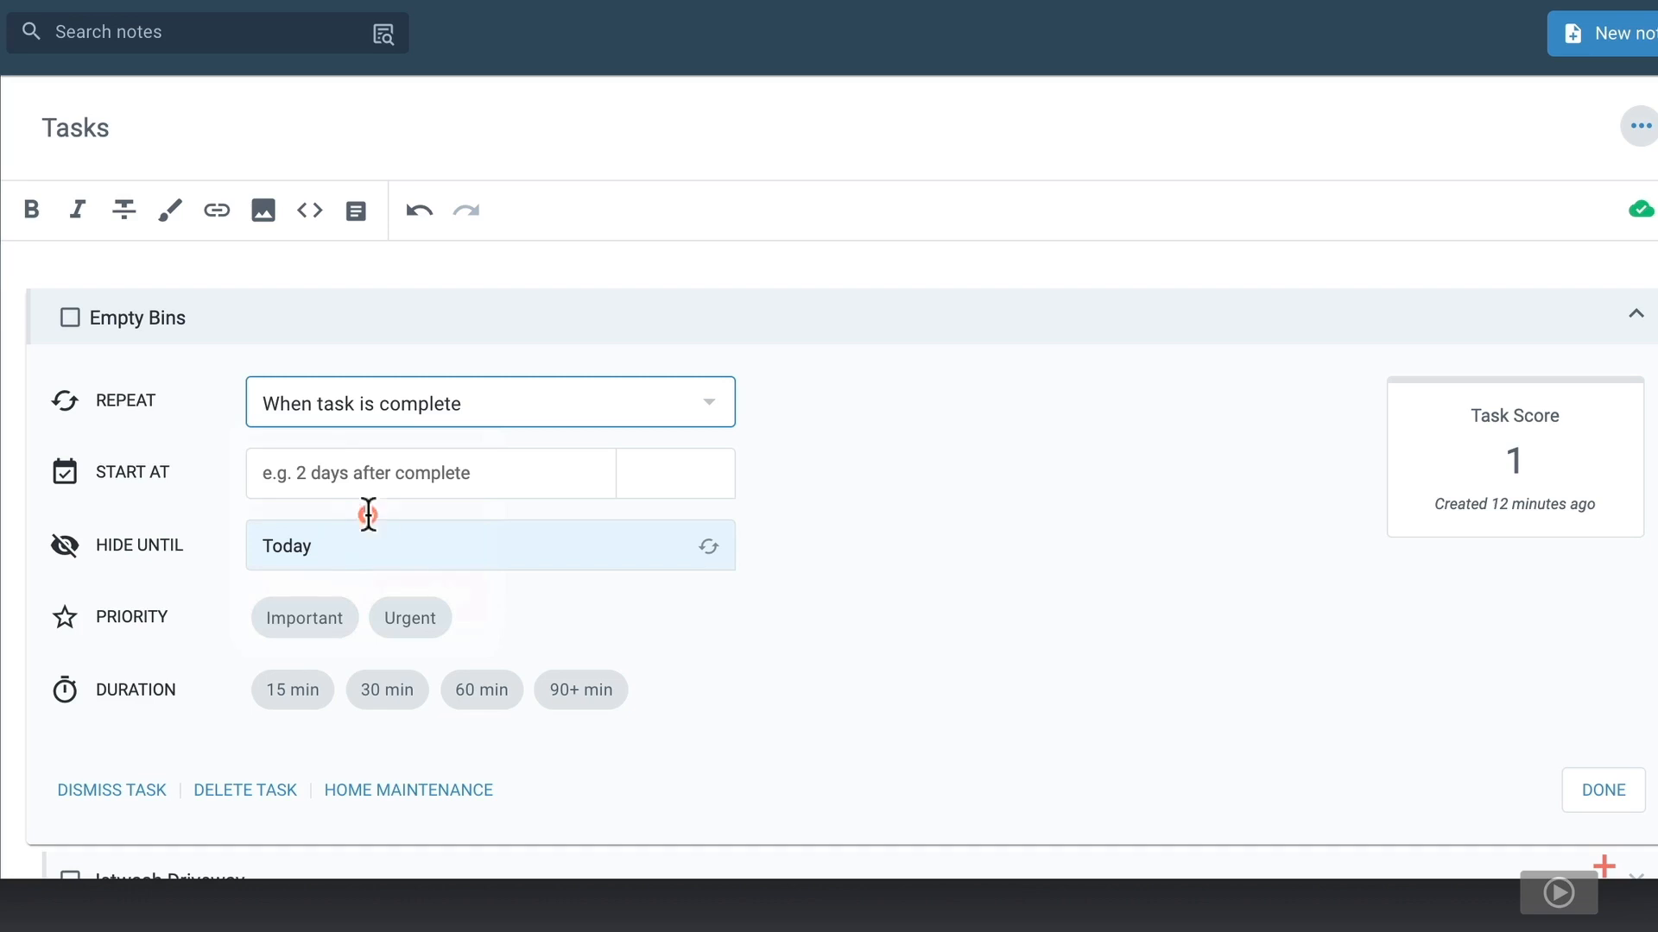
left_click(345, 477)
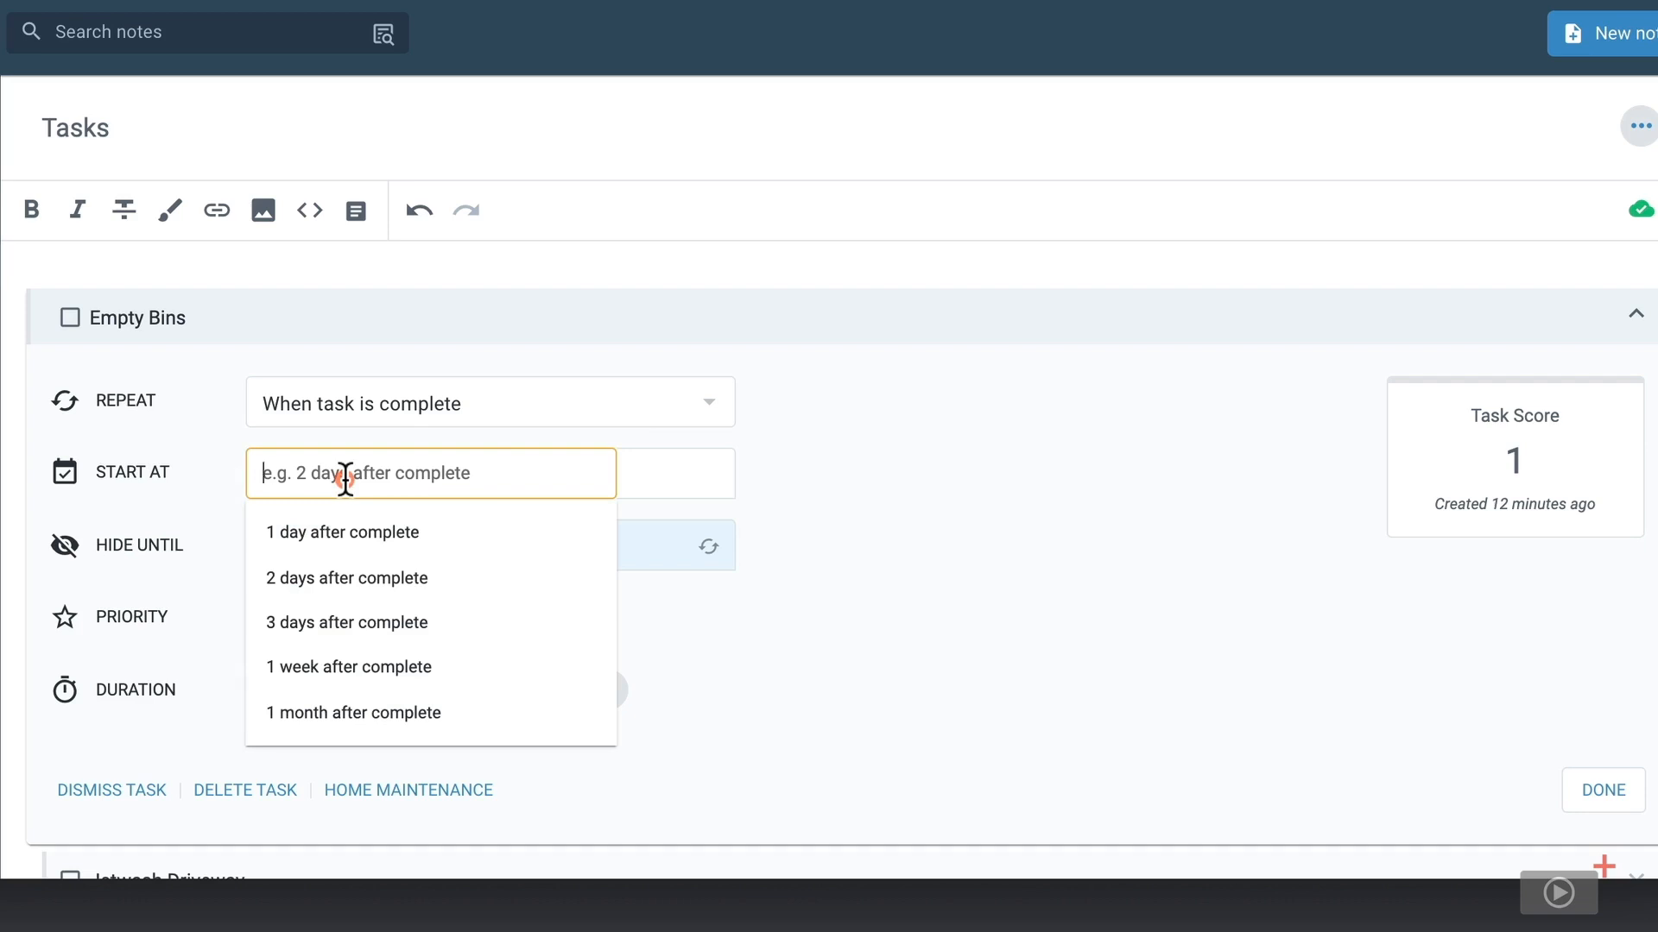
left_click(803, 450)
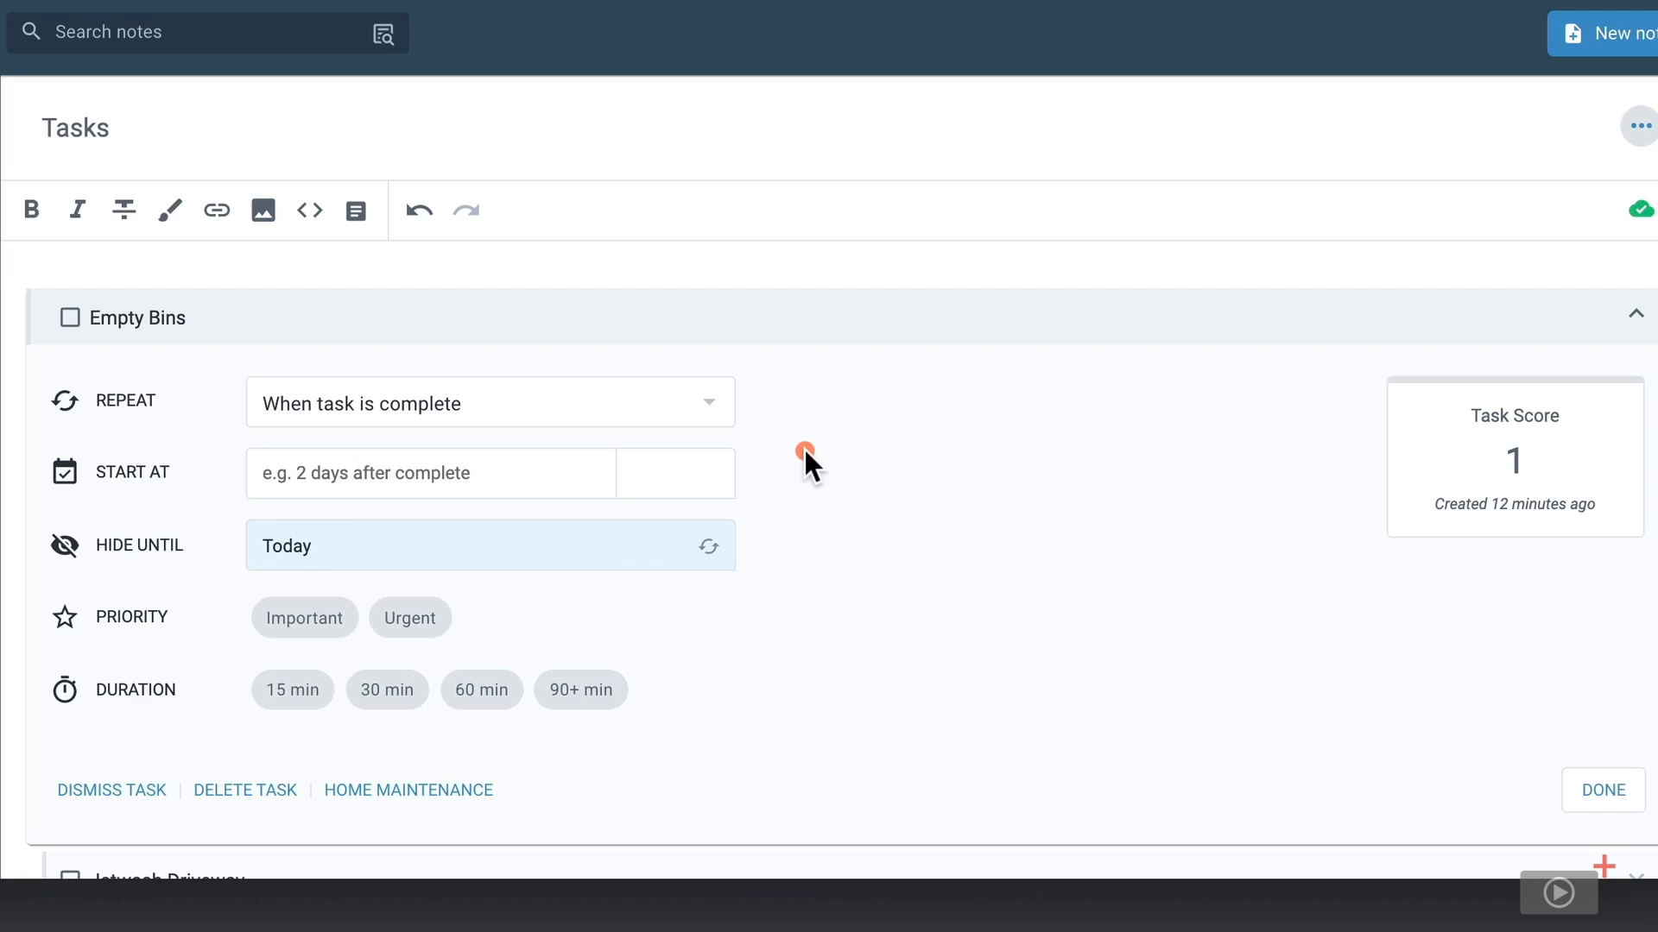
Set the Empty Bins repeat back to "On a fixed schedule" and open its start schedule for editing
left_click(717, 407)
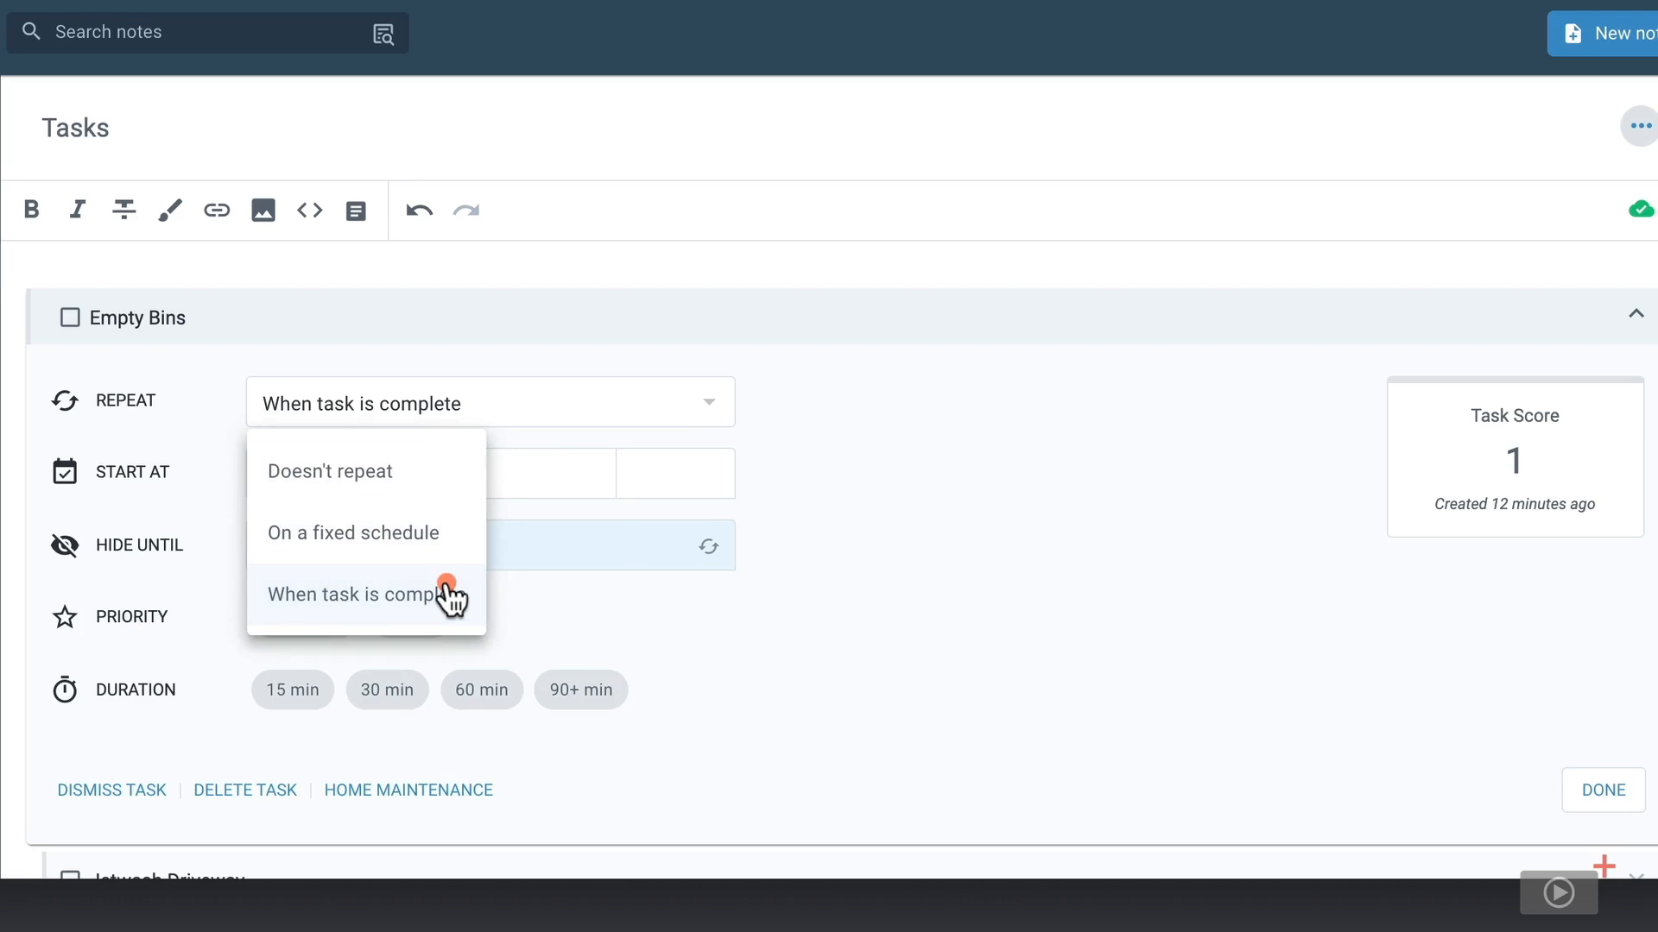
left_click(436, 544)
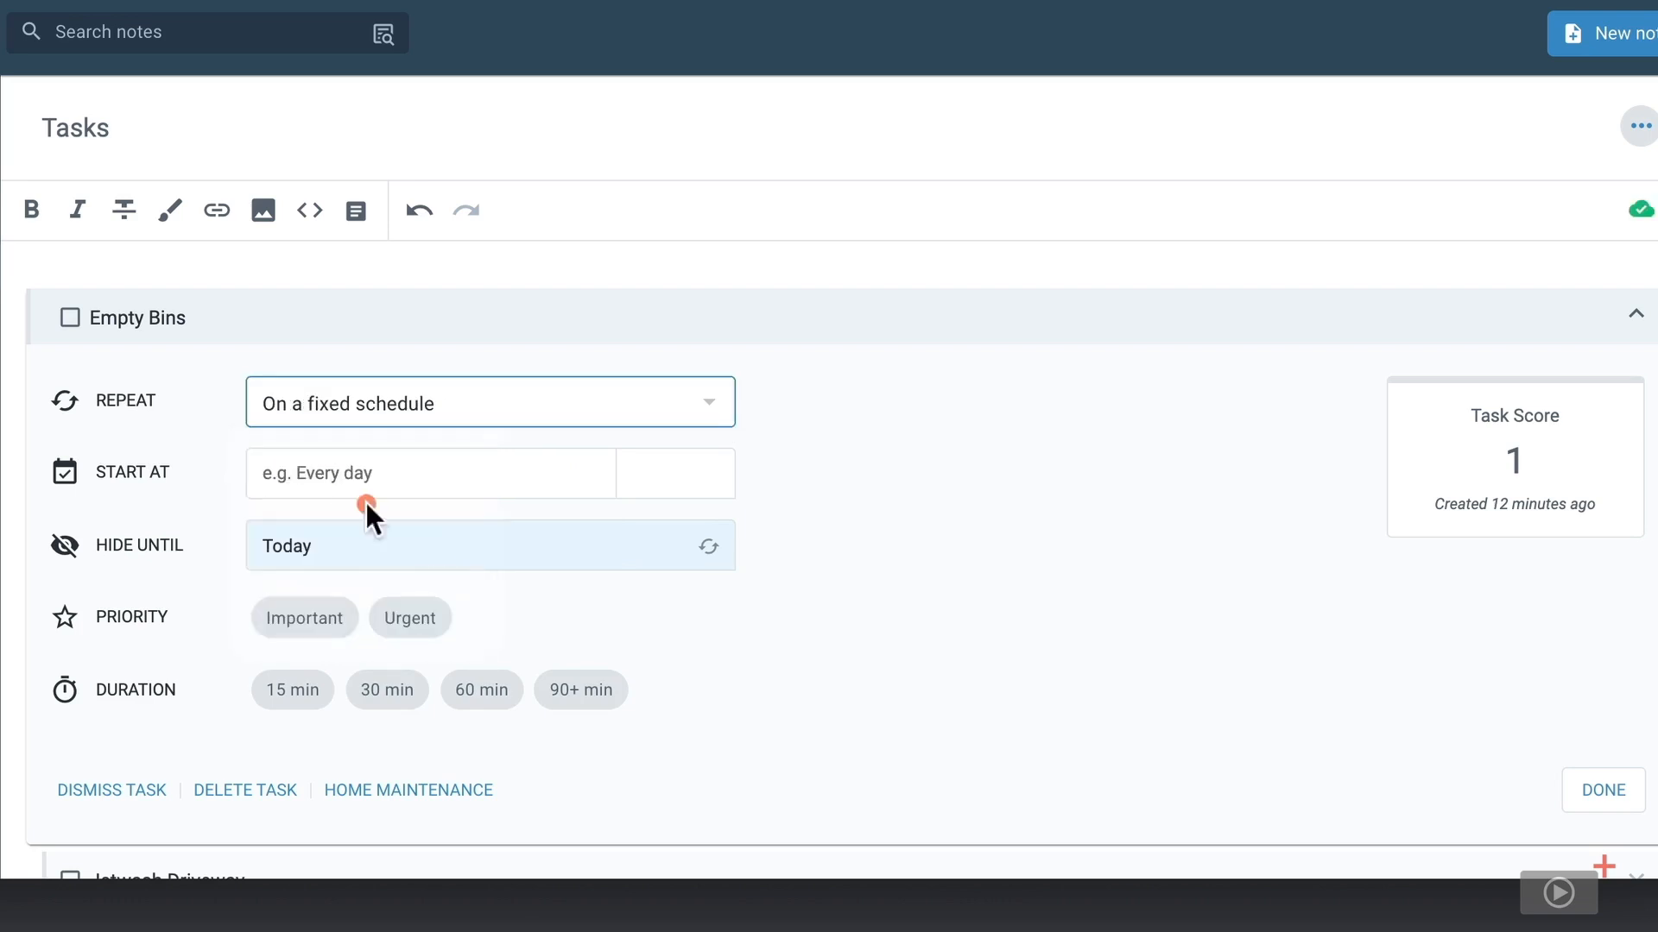
left_click(341, 474)
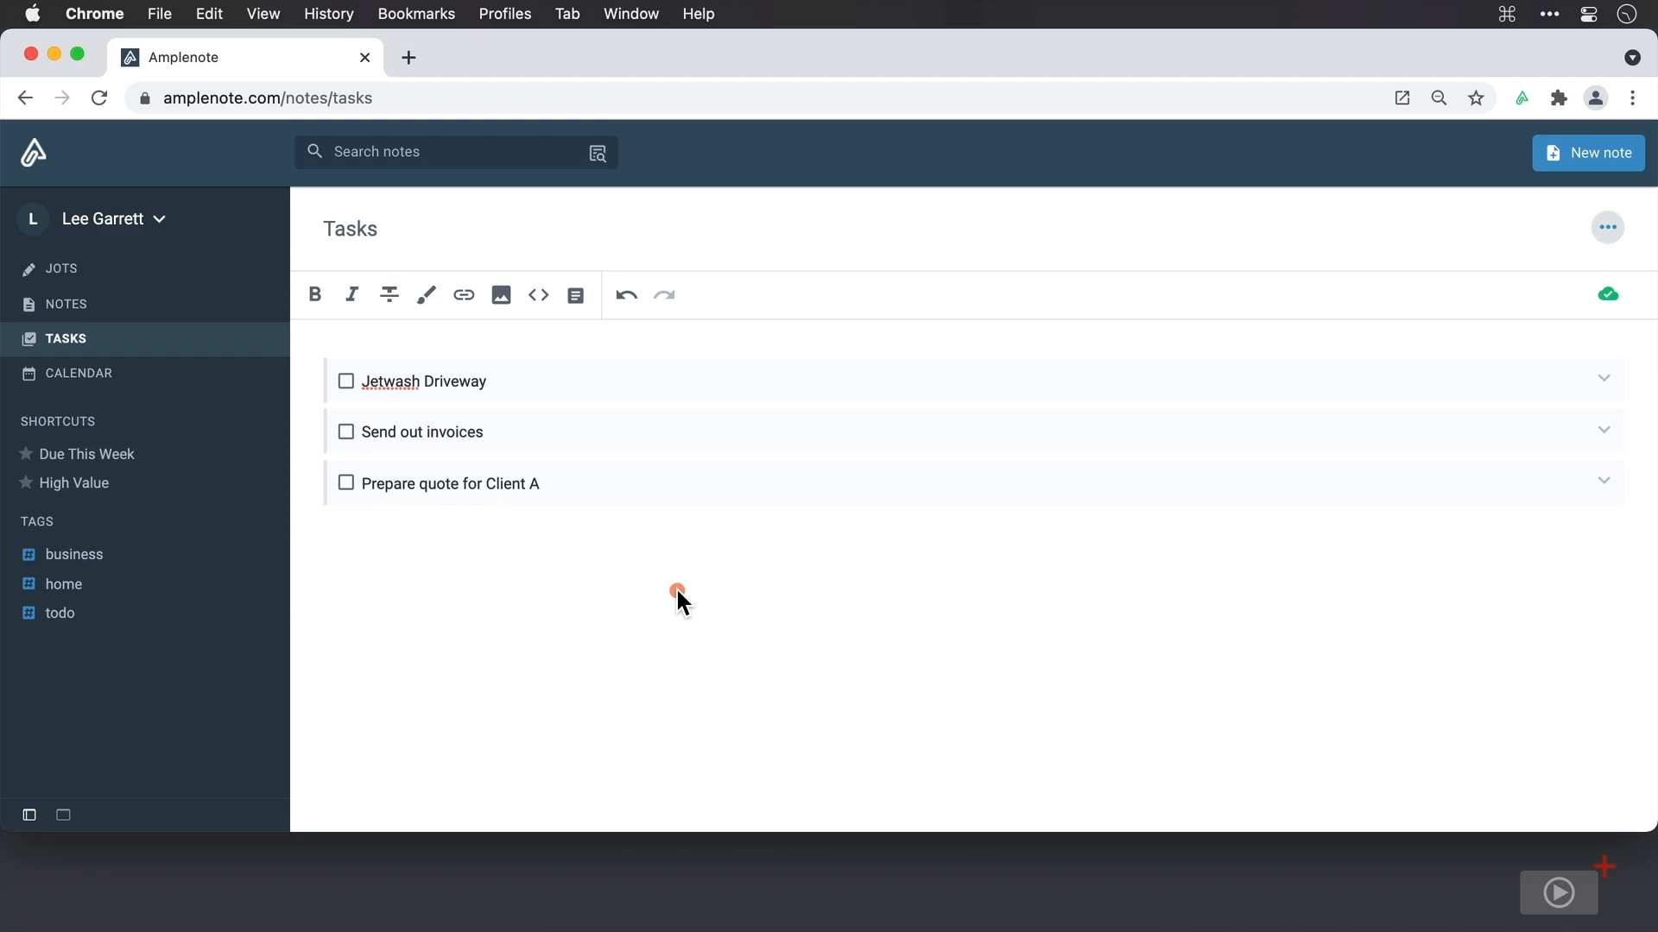
In the Home Maintenance note, expand the hidden Empty Bins task and clear its Hide Until setting
left_click(174, 304)
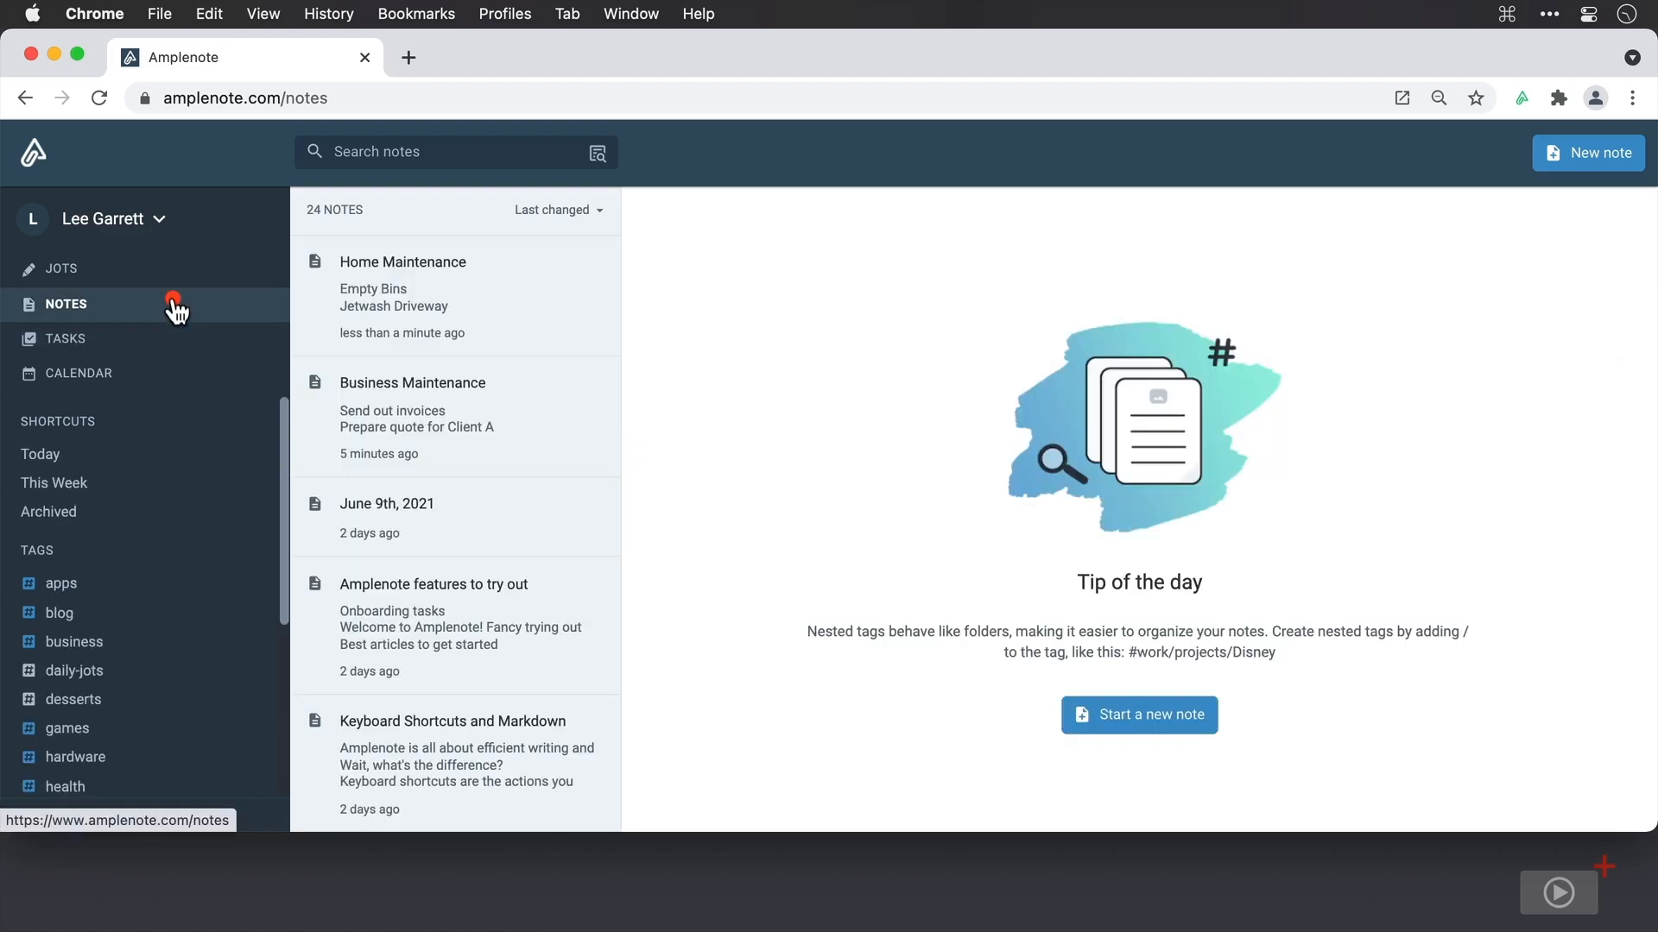
left_click(556, 302)
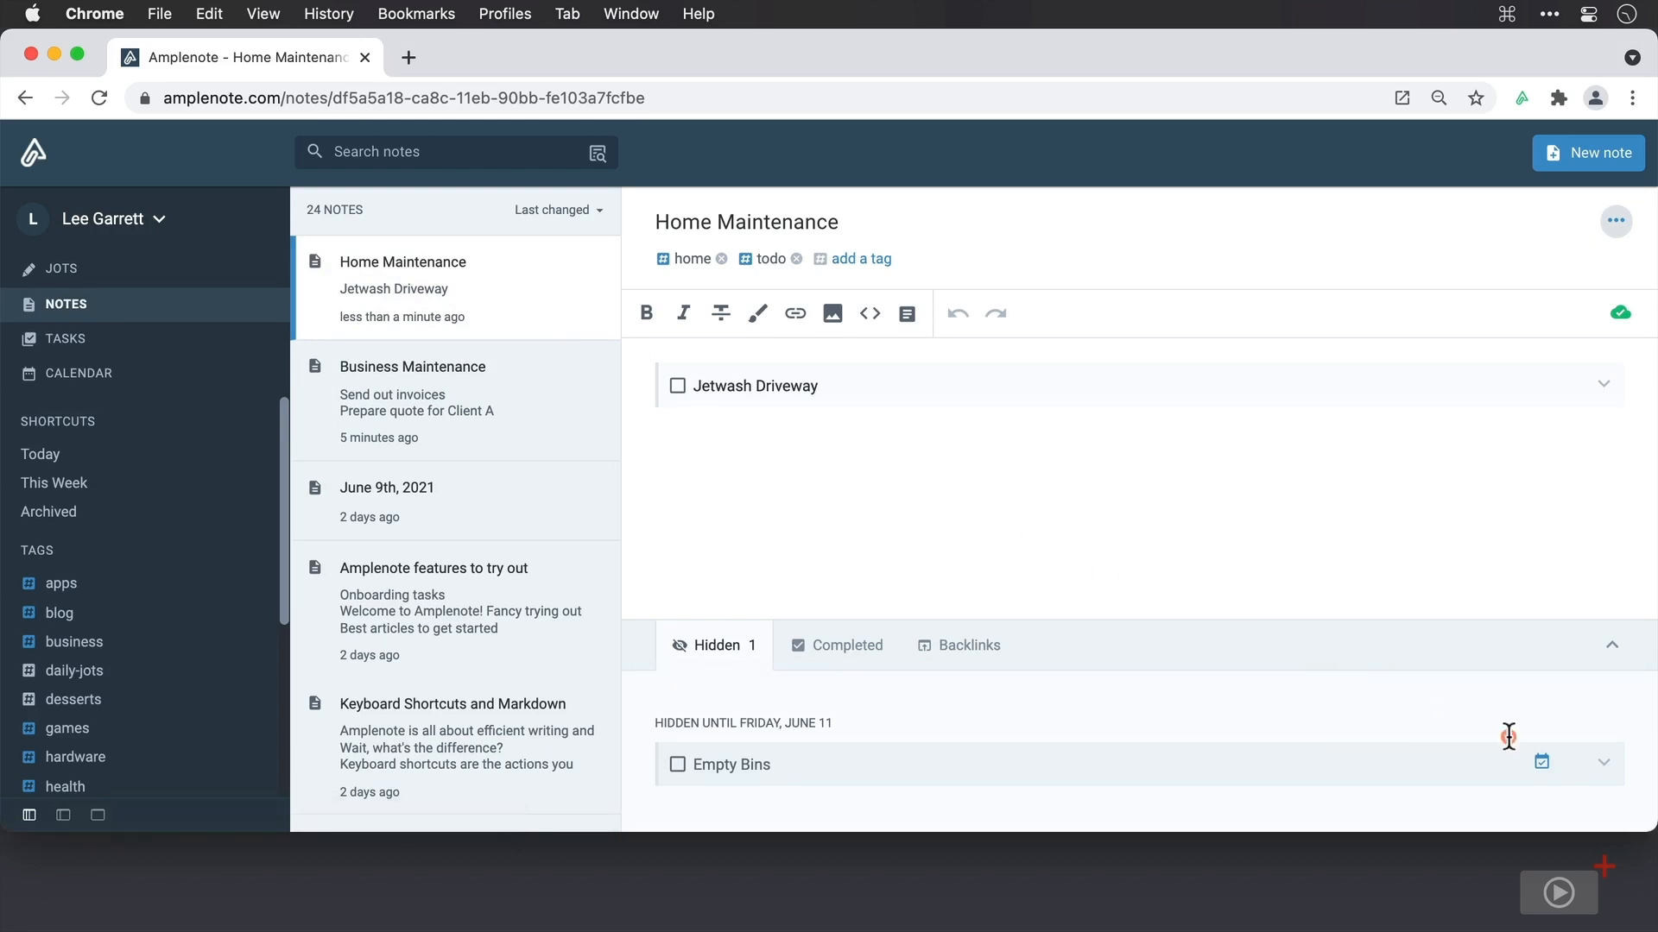
left_click(1606, 764)
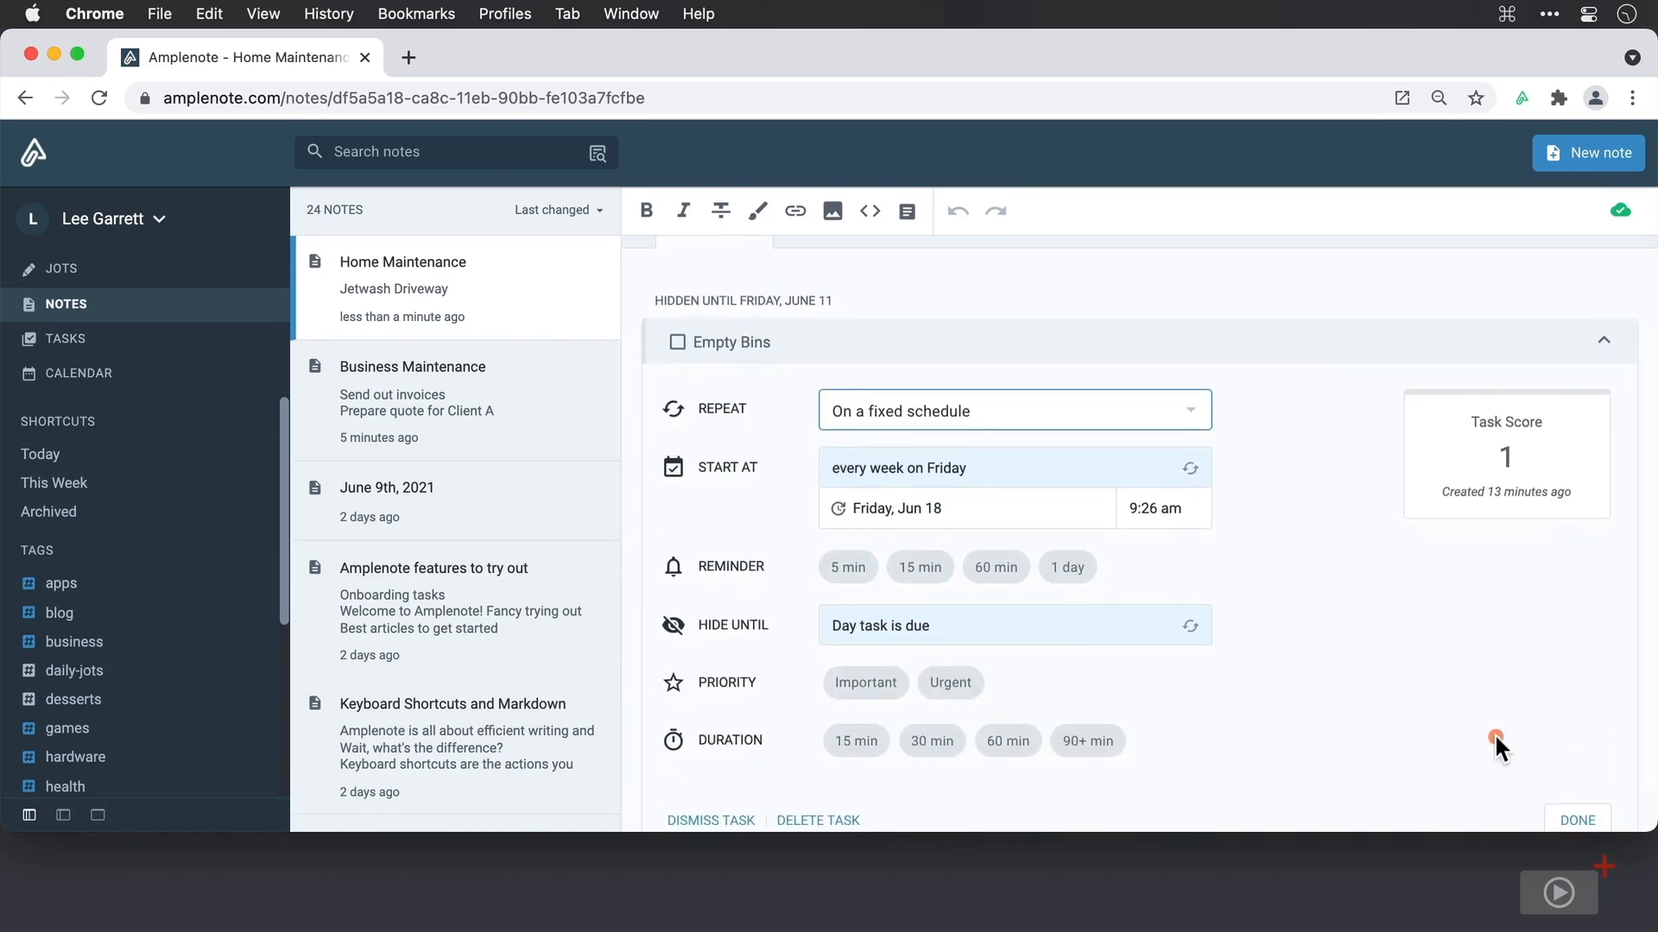
left_click(1083, 623)
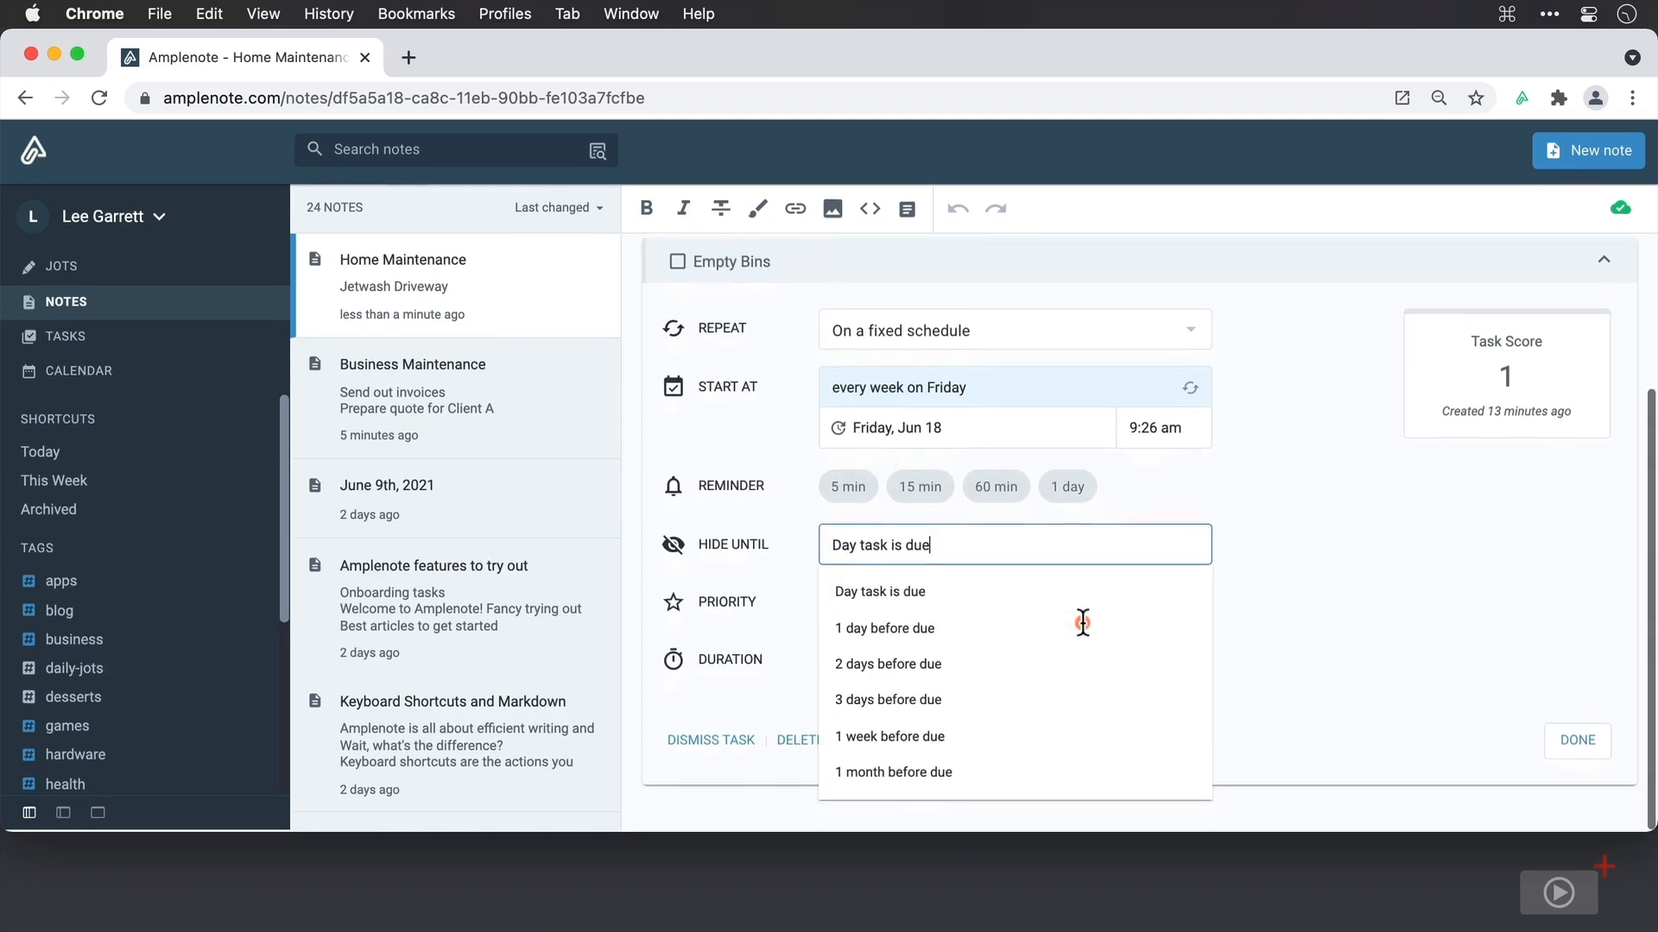
left_click(1086, 633)
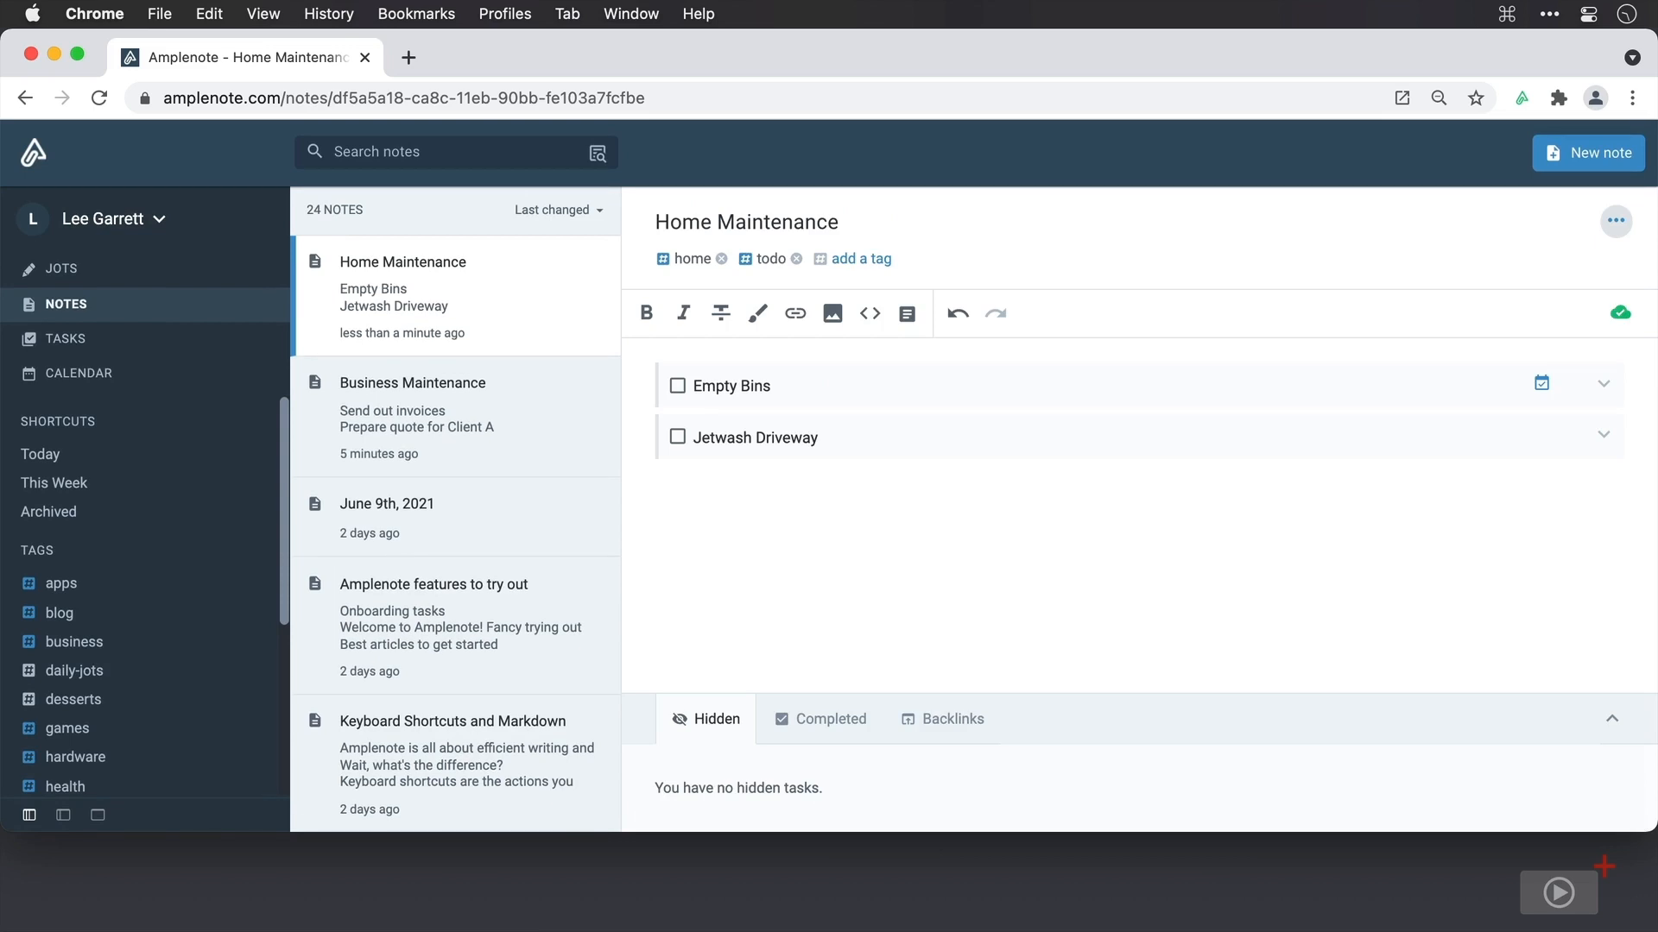
In the overall task list, expand Empty Bins and try its reminder options, settling on a 15 min reminder
left_click(160, 339)
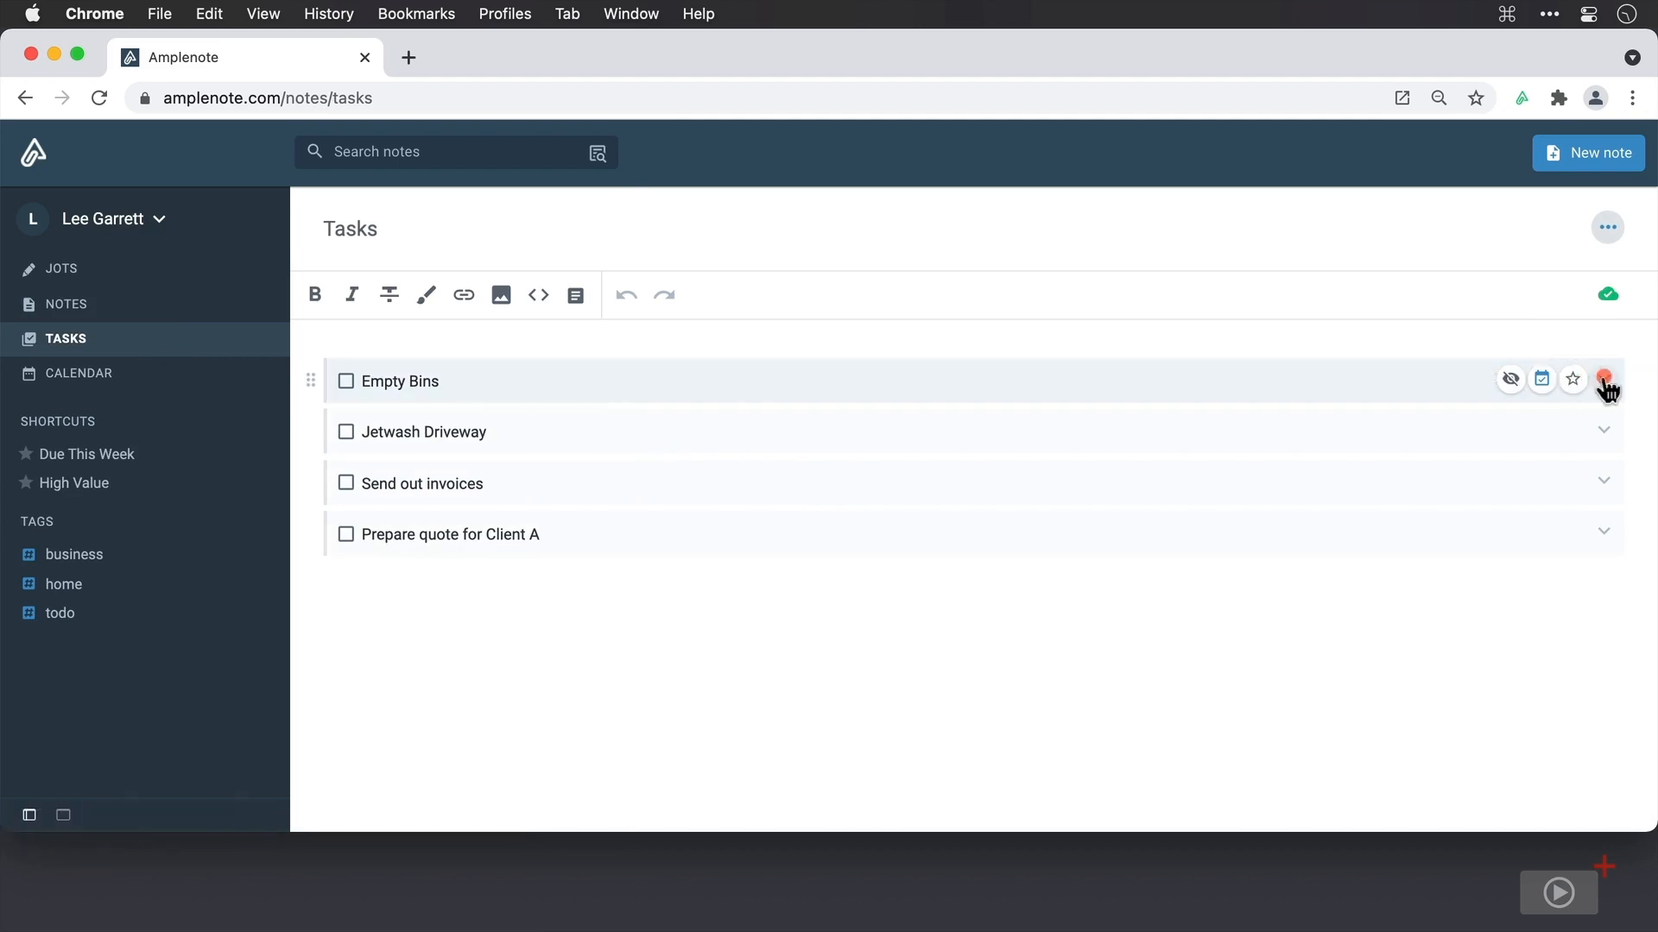
left_click(1603, 380)
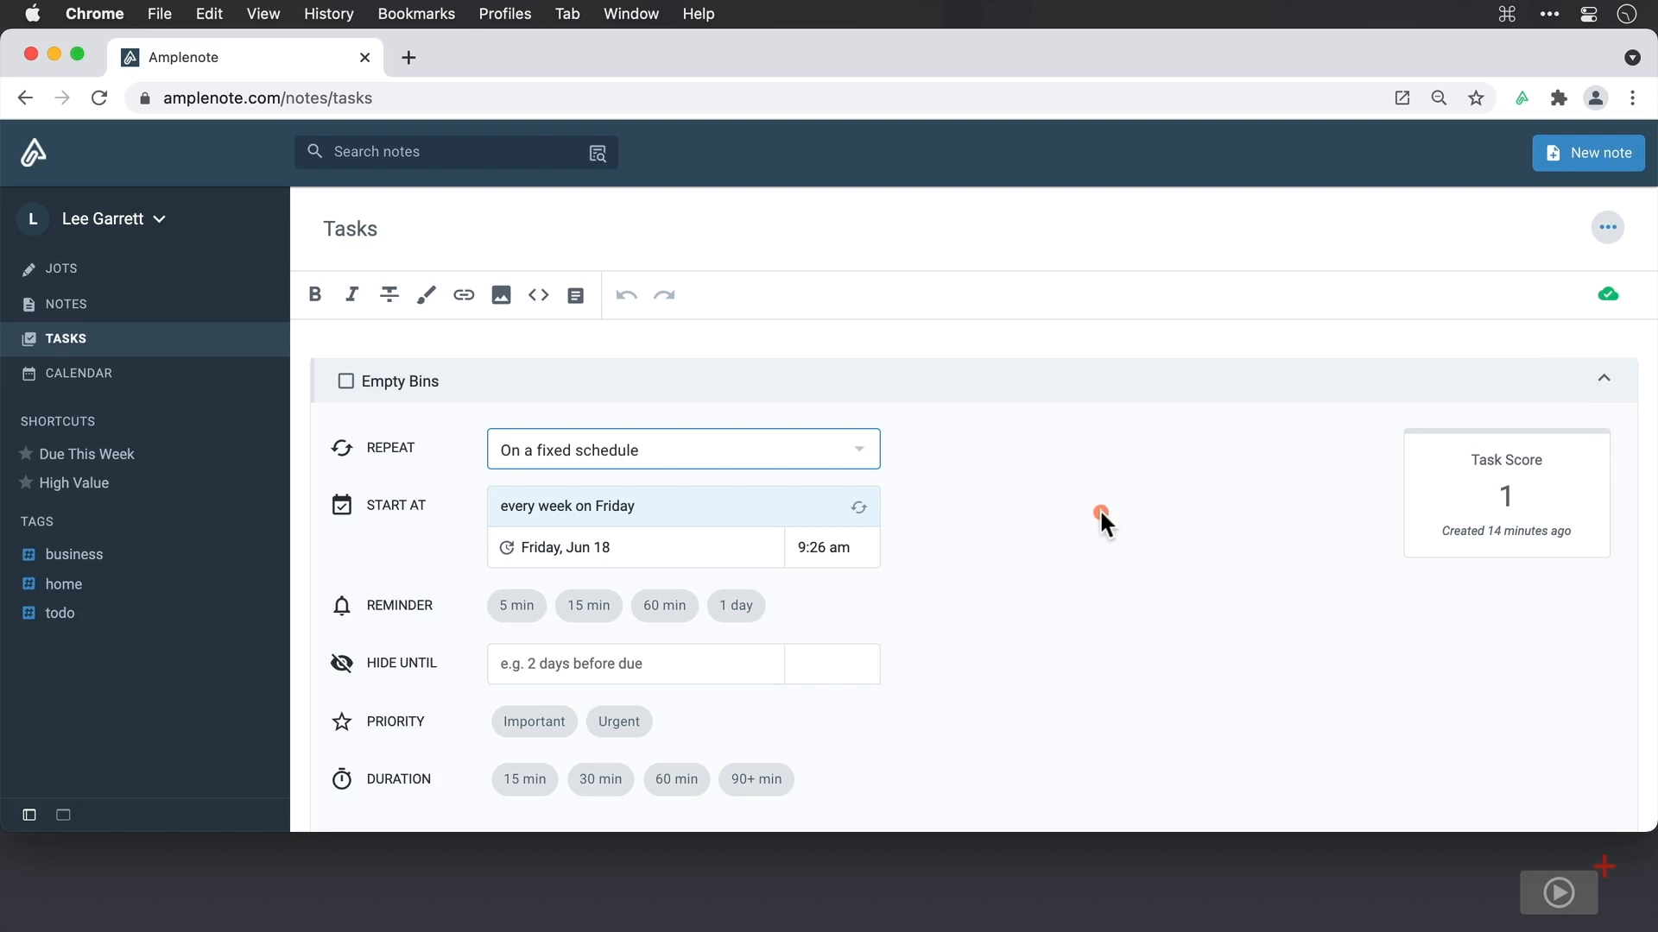
left_click(503, 612)
left_click(590, 613)
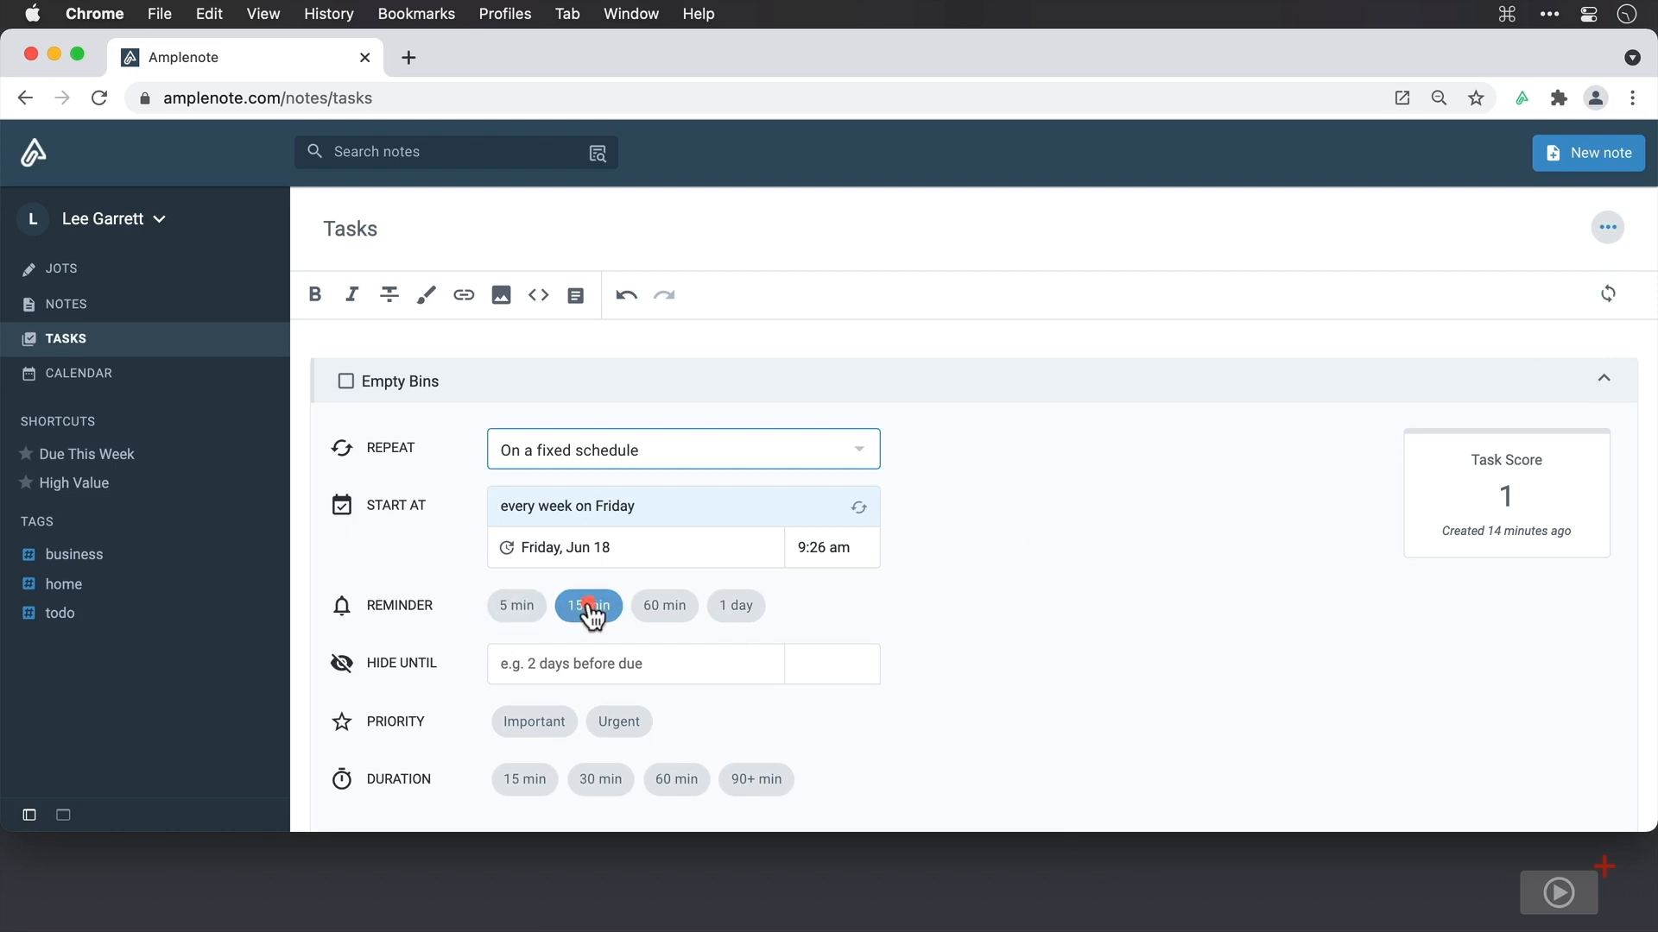
left_click(679, 612)
left_click(746, 611)
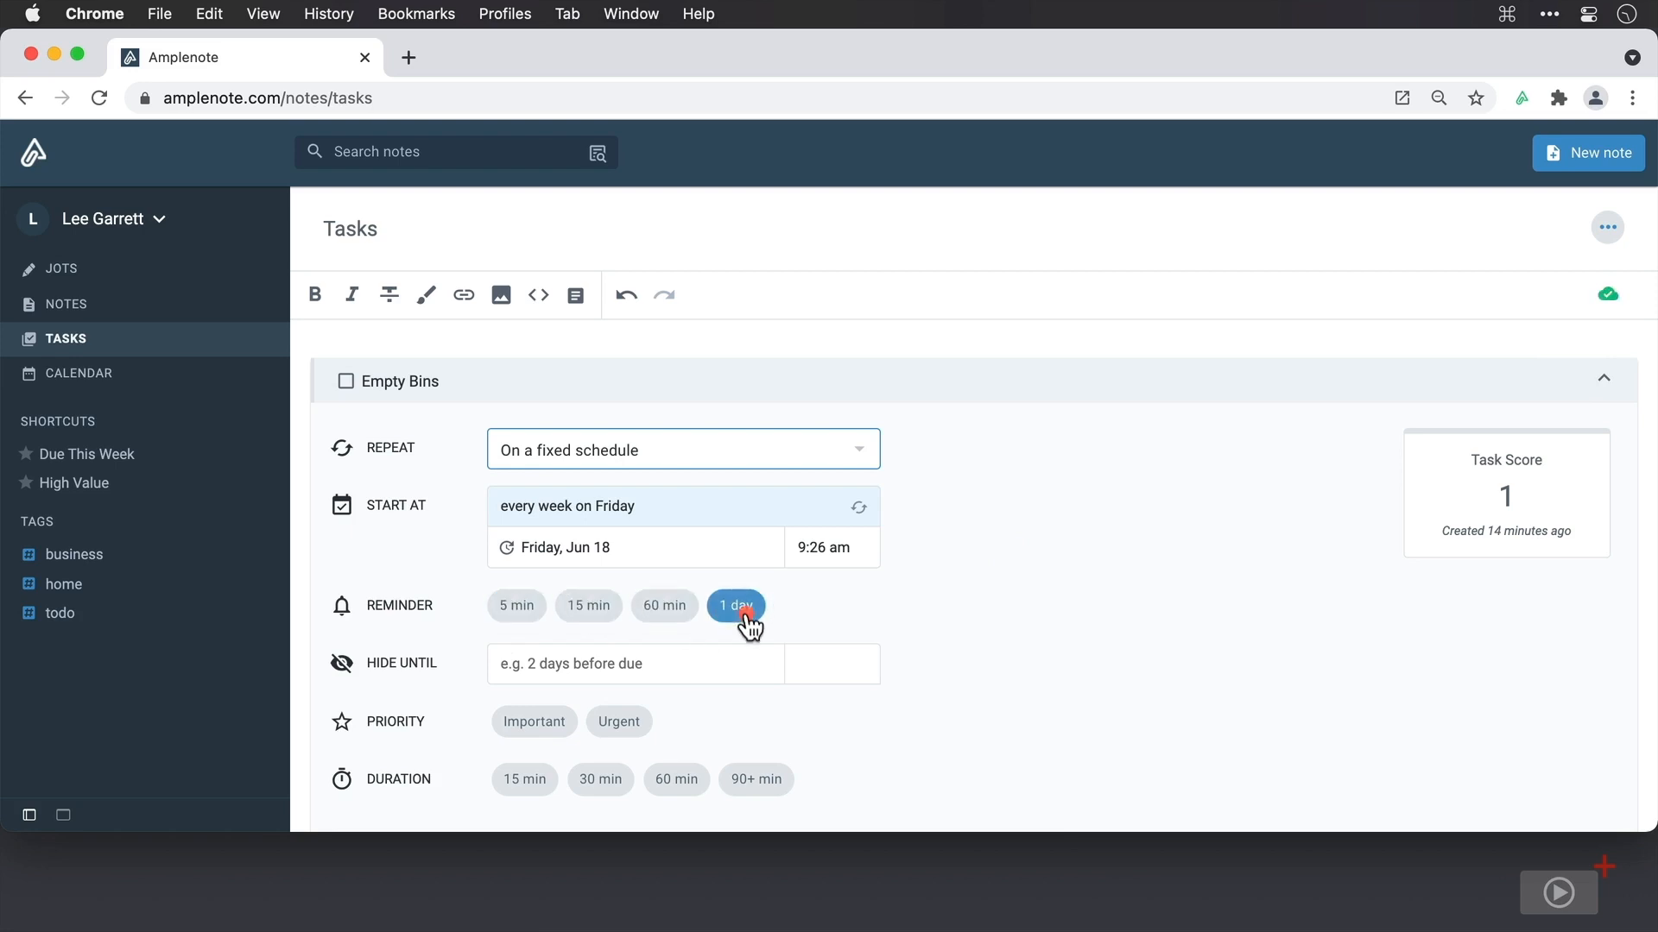
left_click(607, 613)
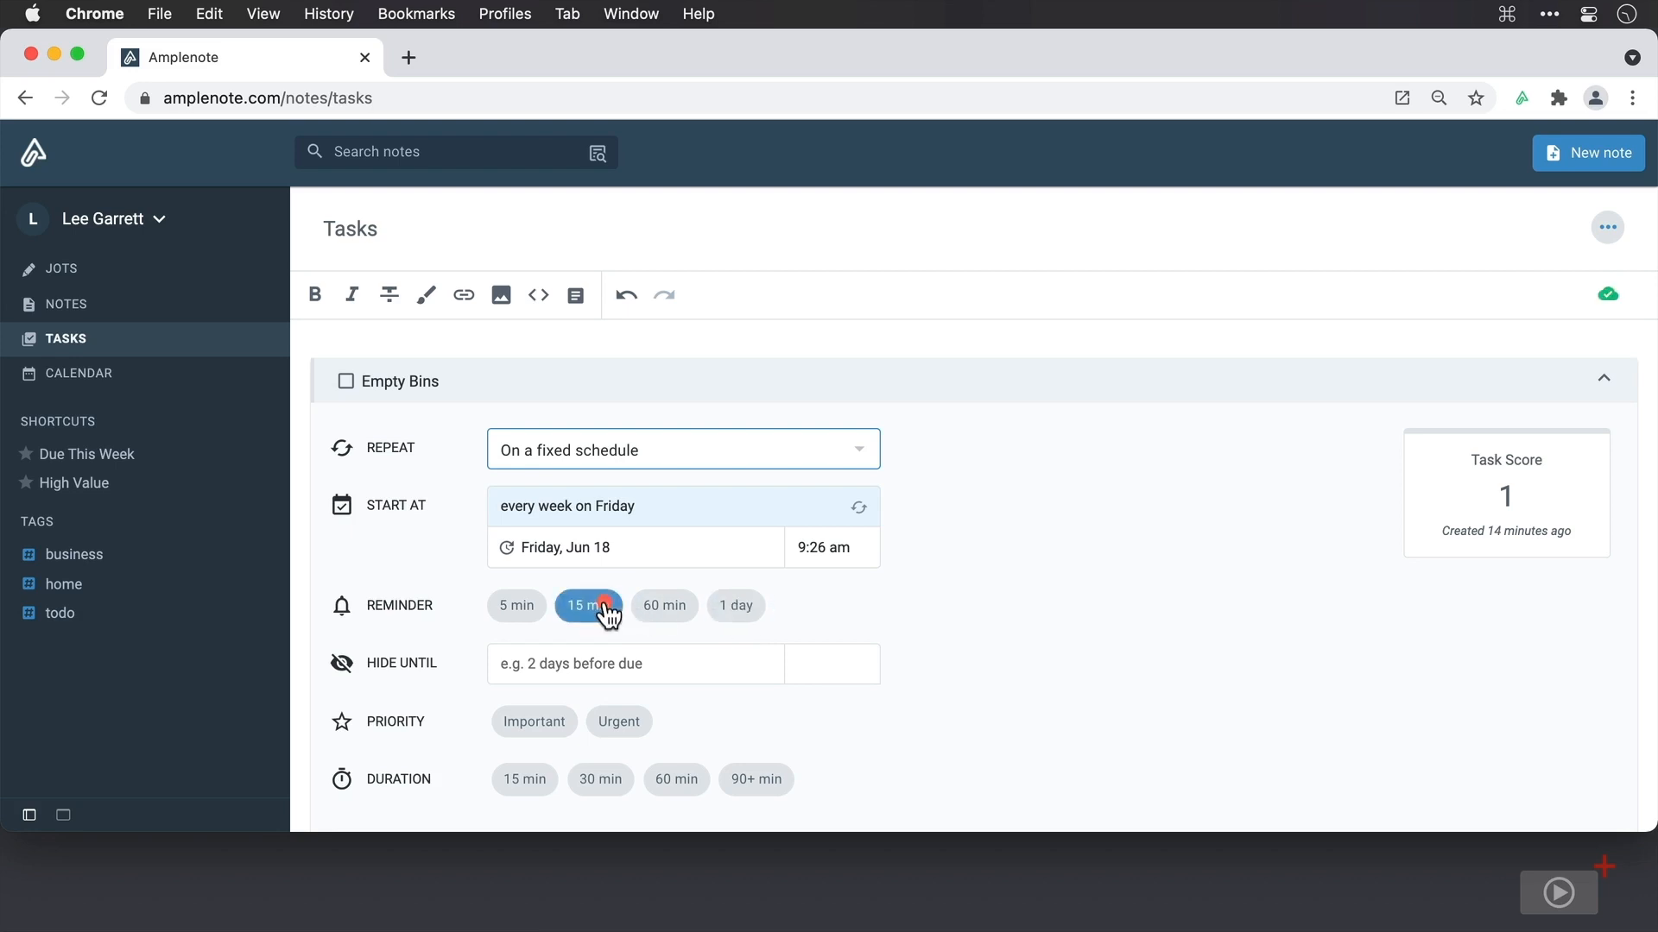
Look through the suggested Hide Until options for Empty Bins without choosing one
left_click(677, 663)
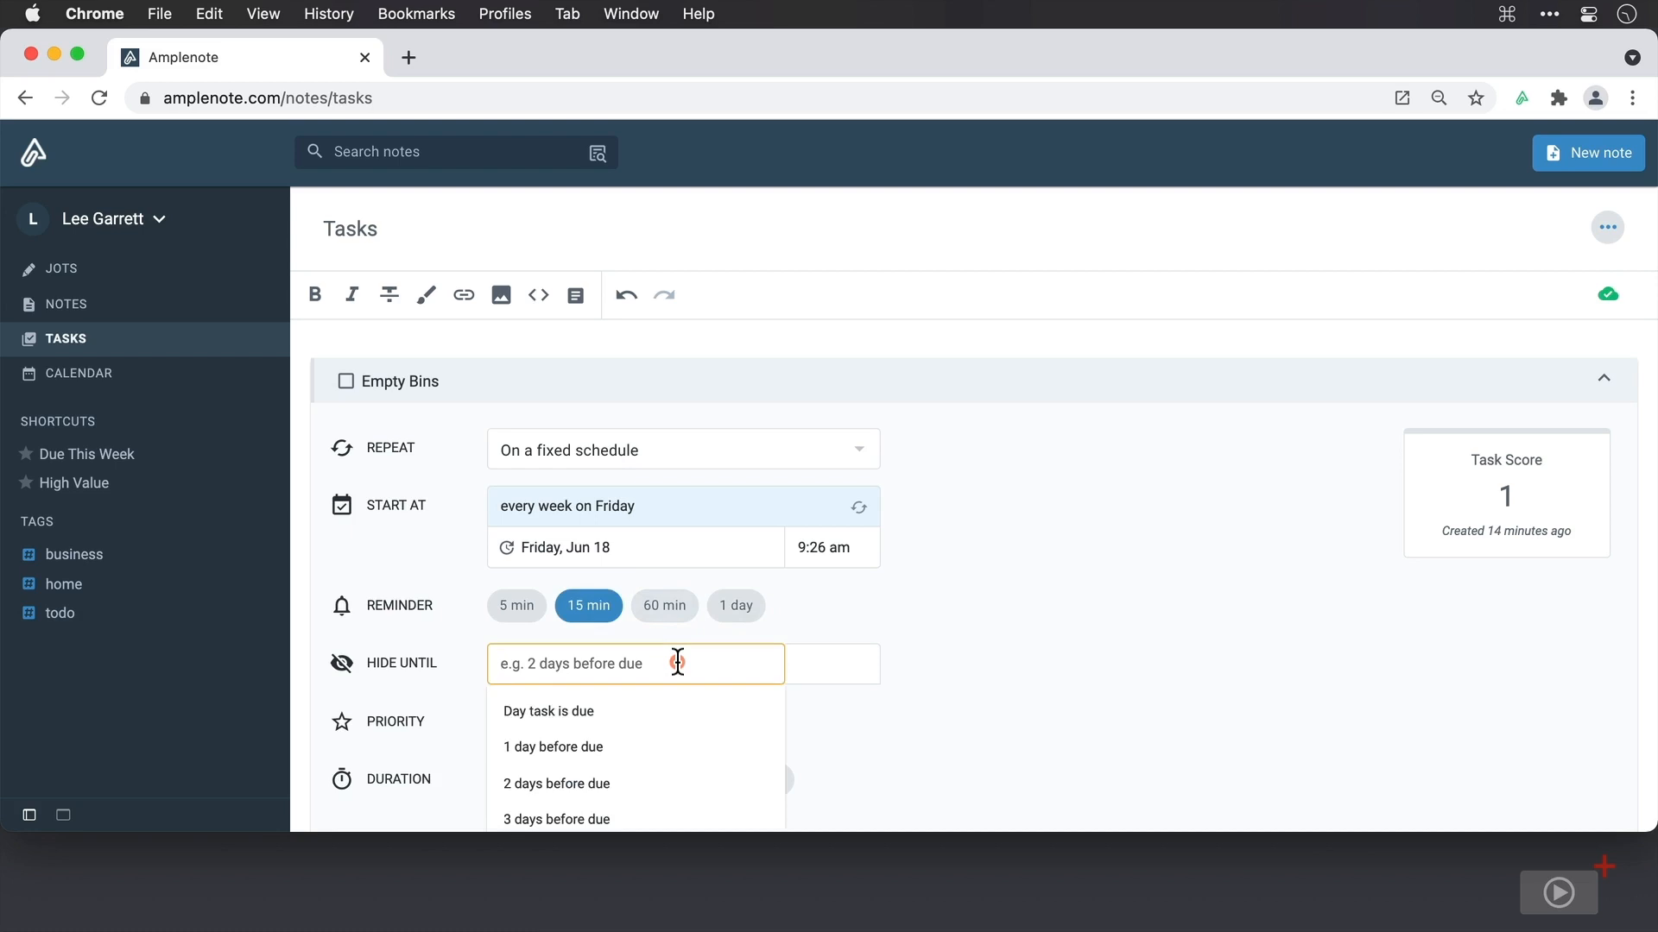
scroll(678, 663, "down", 4)
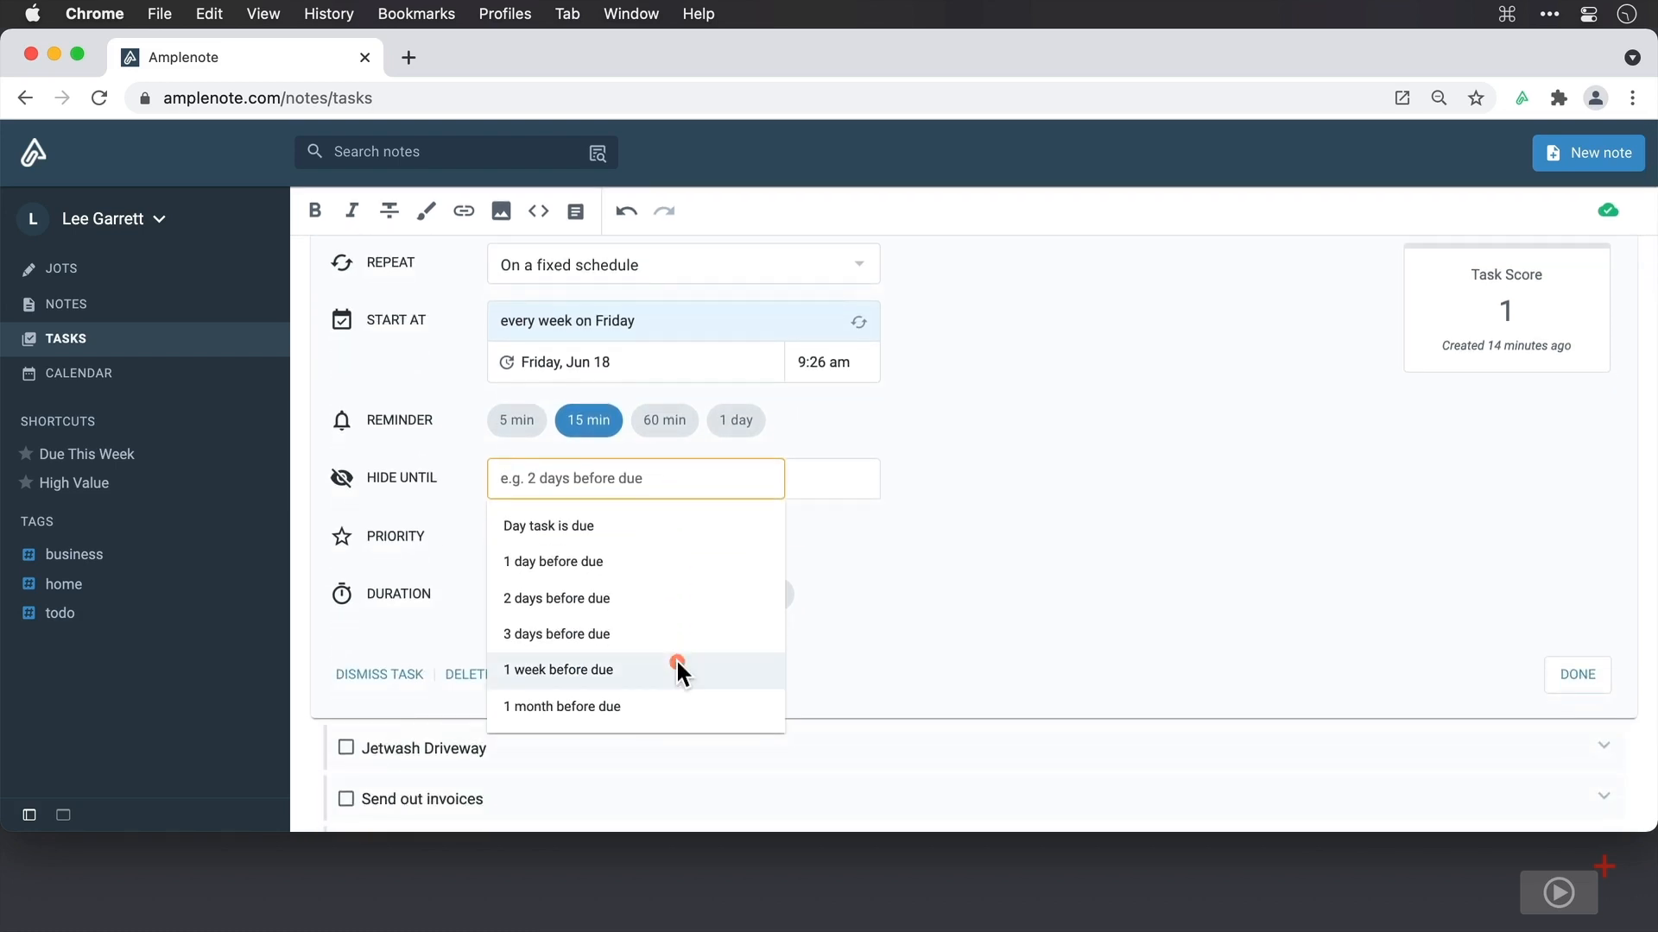
left_click(857, 515)
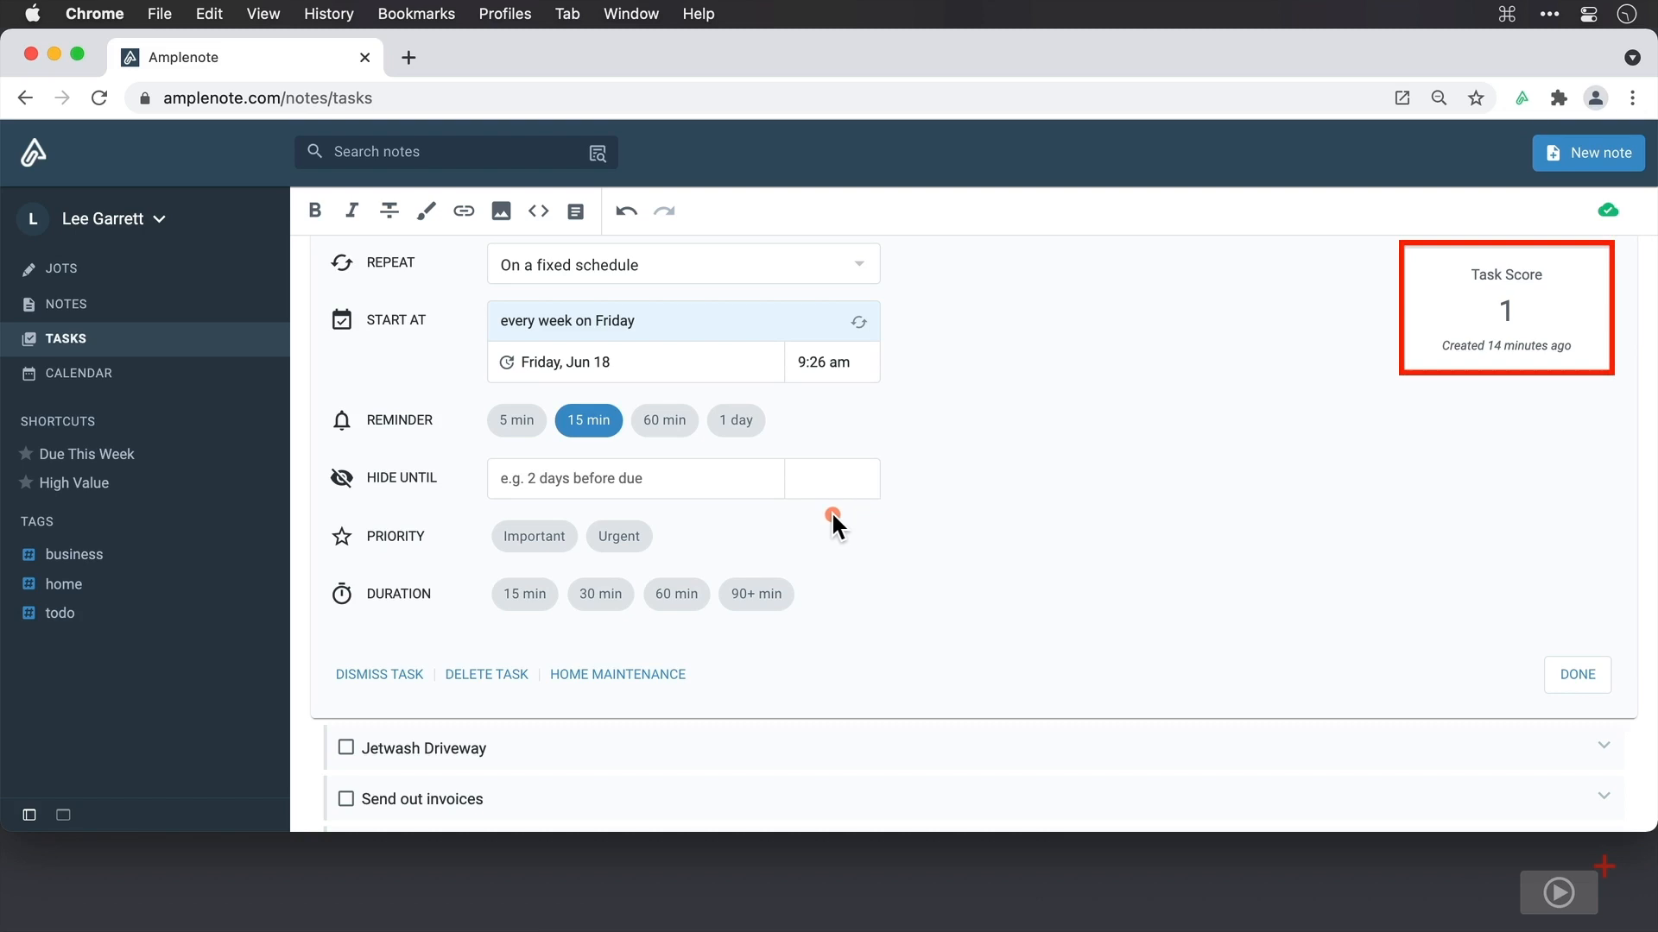
Try the Important and Urgent priorities on the Empty Bins task and clear both again
left_click(550, 537)
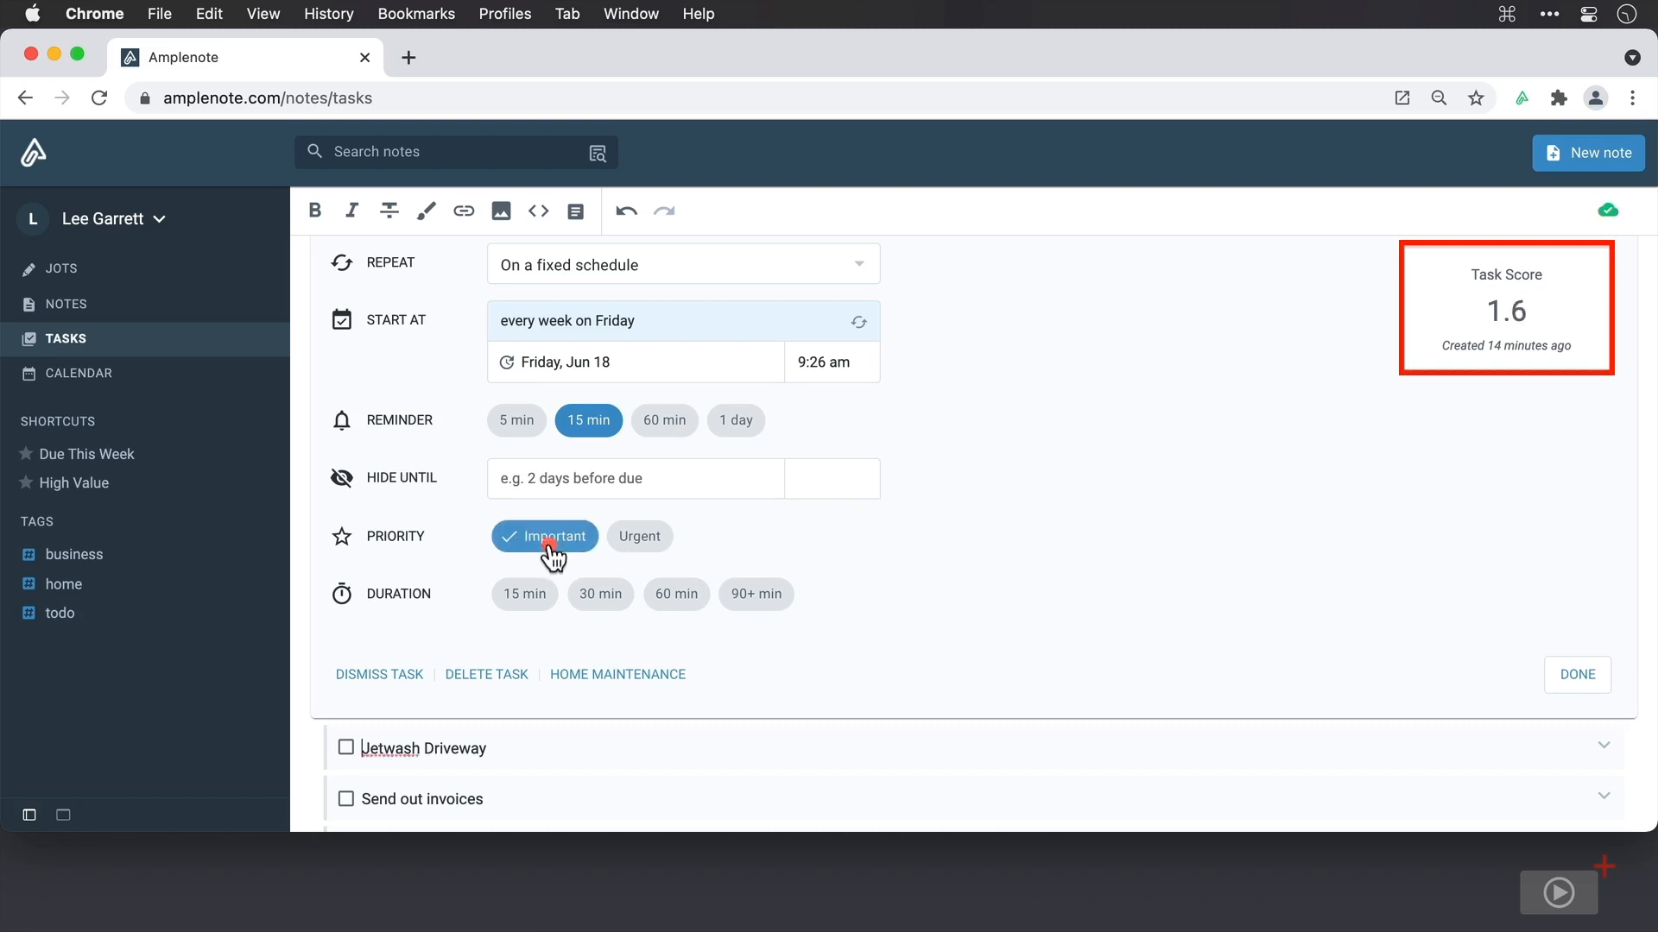
left_click(620, 541)
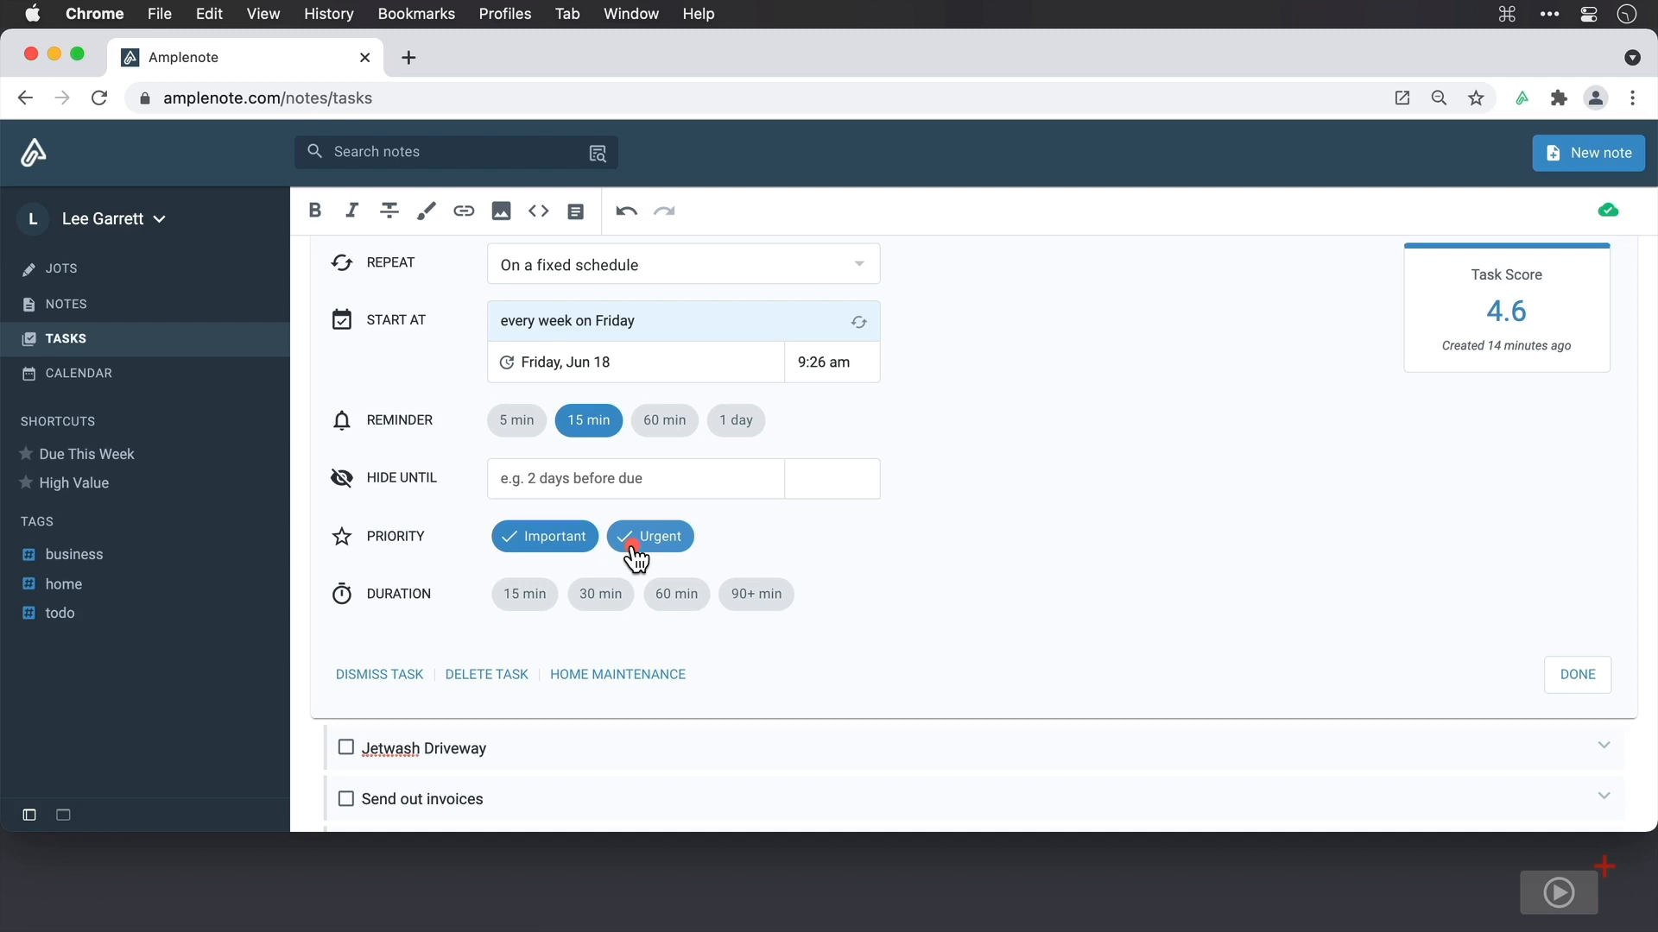
left_click(583, 542)
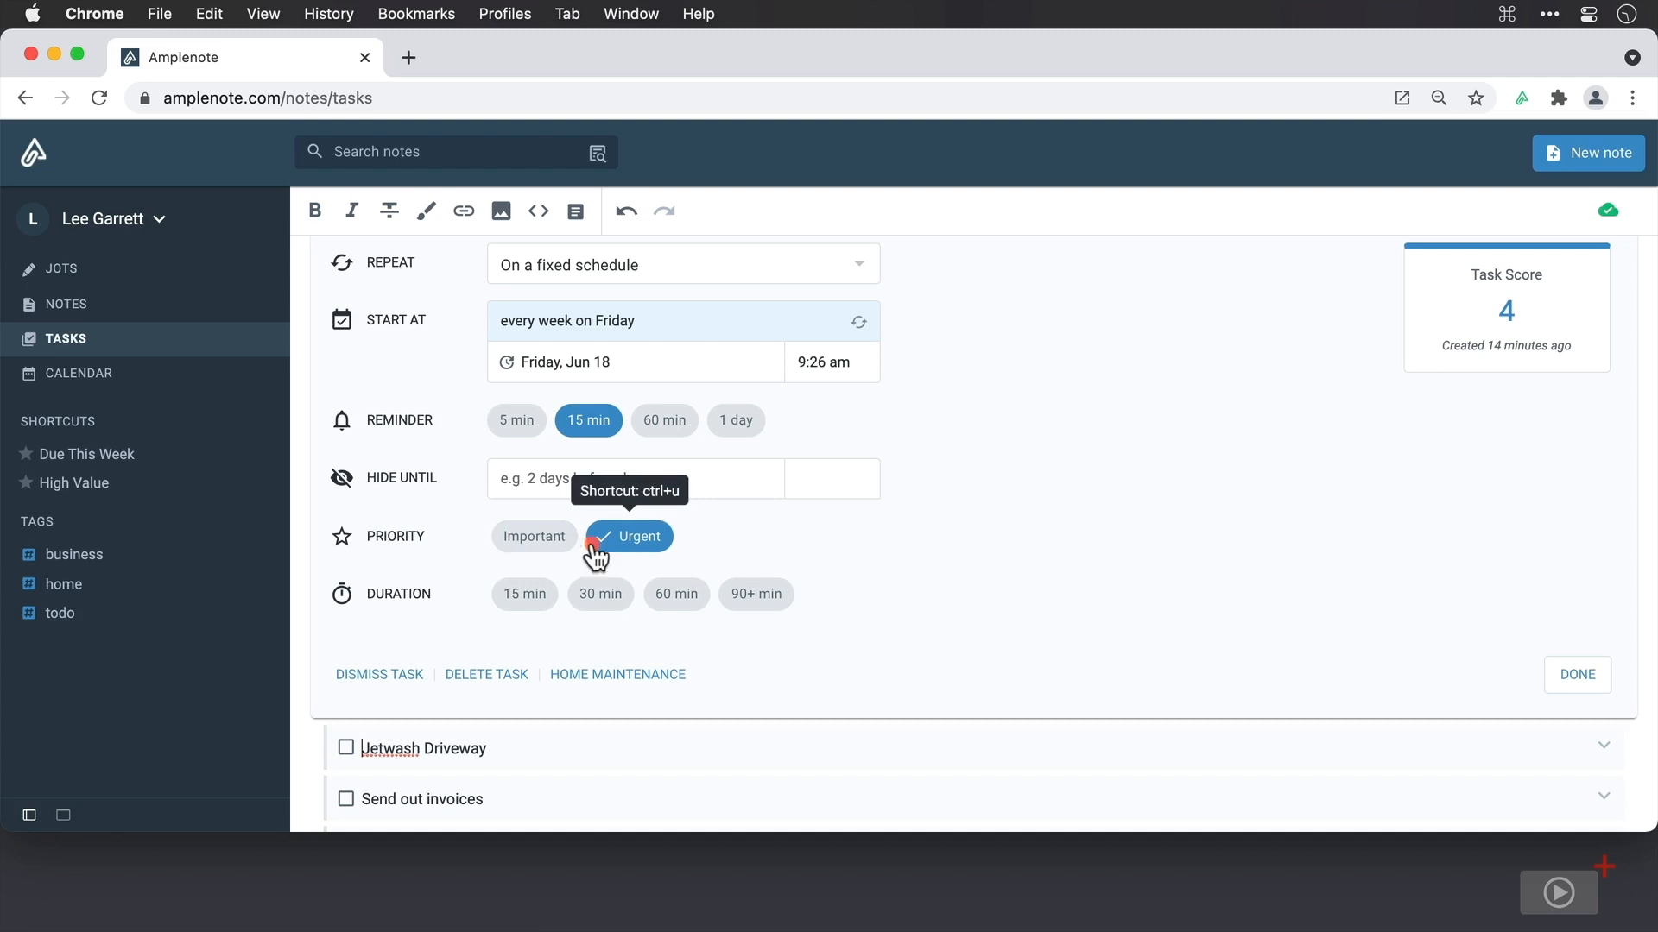
left_click(605, 542)
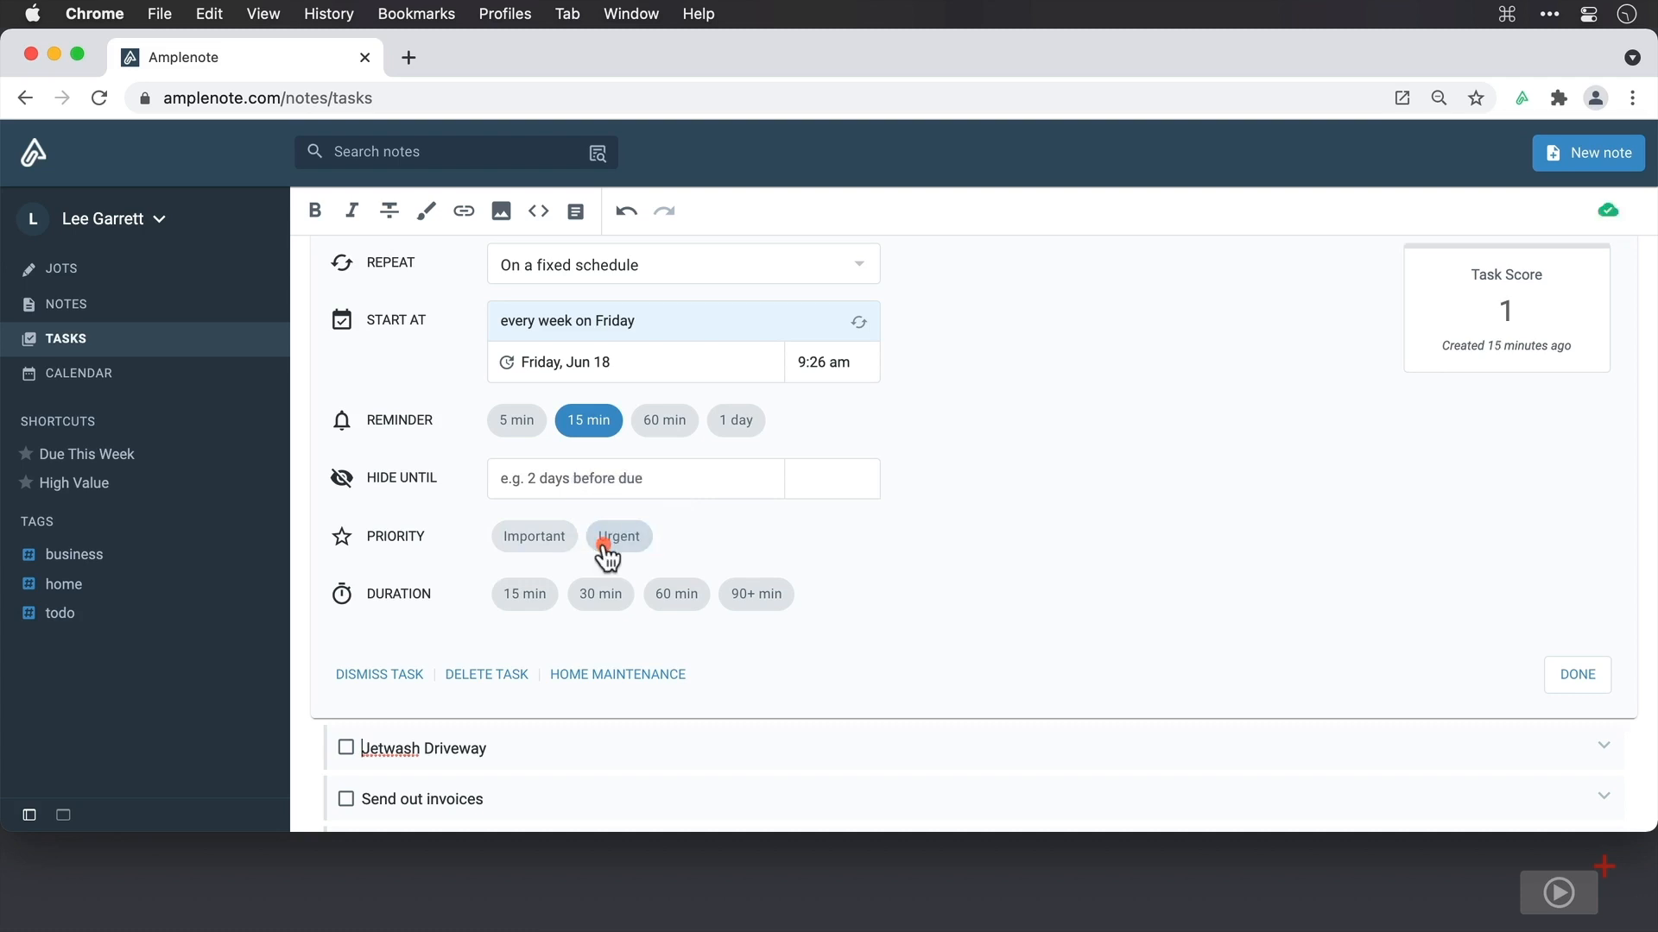
Try the Empty Bins duration options of 15, 30 and 60 min, and settle on 90+ min
left_click(545, 604)
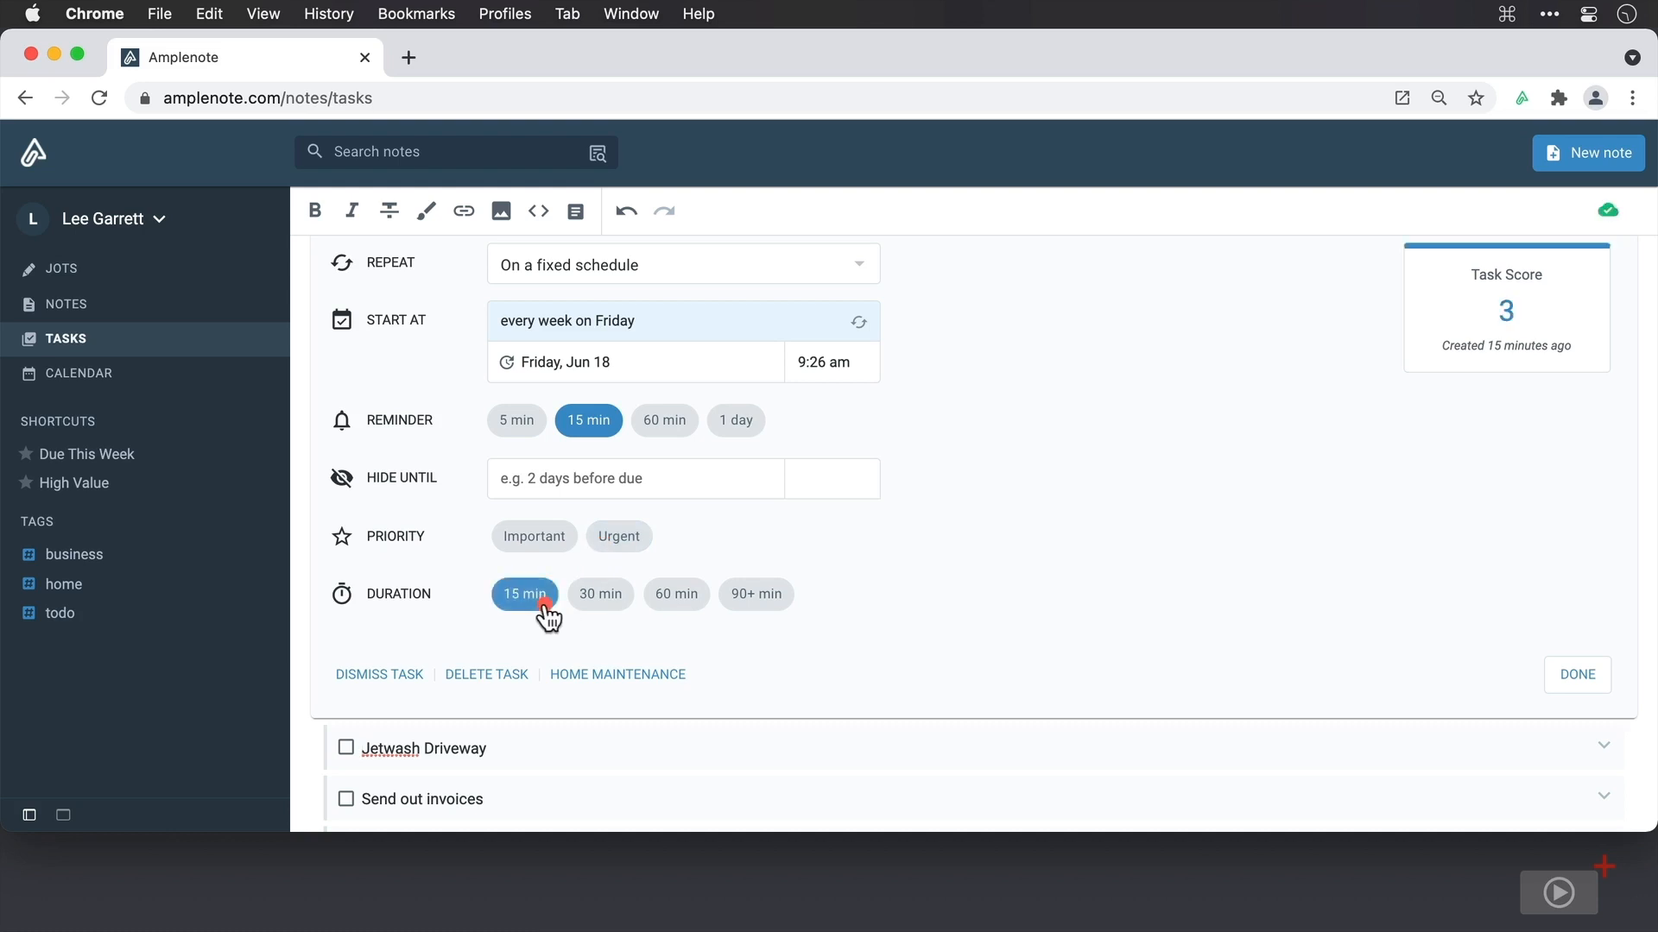
left_click(601, 615)
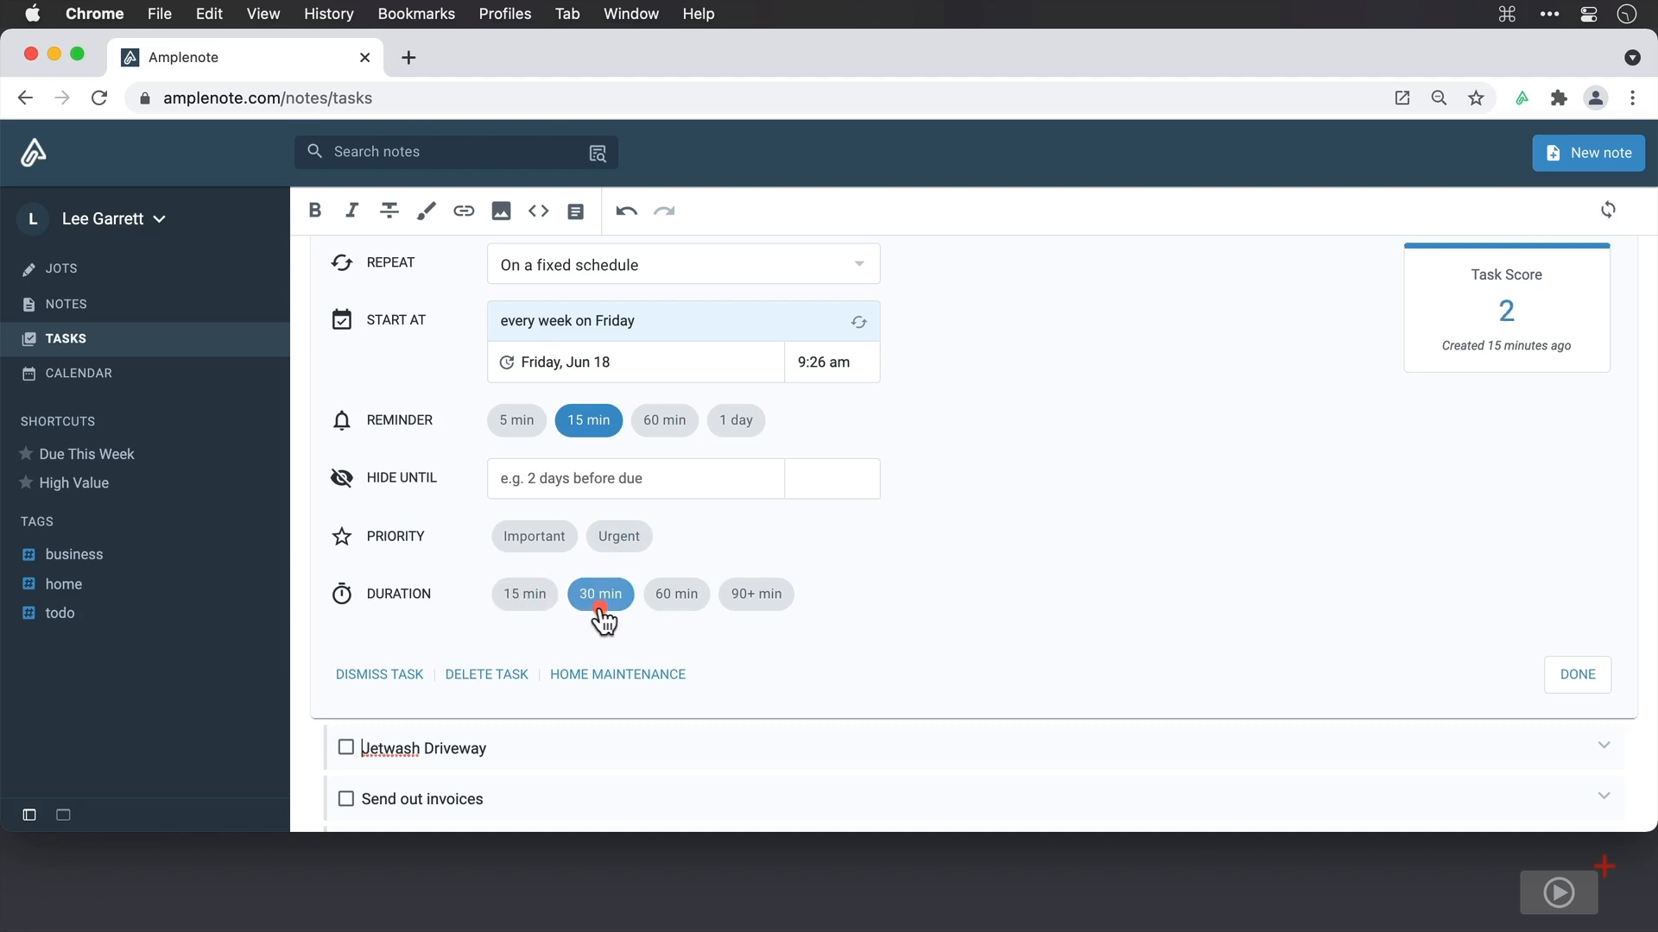
left_click(678, 609)
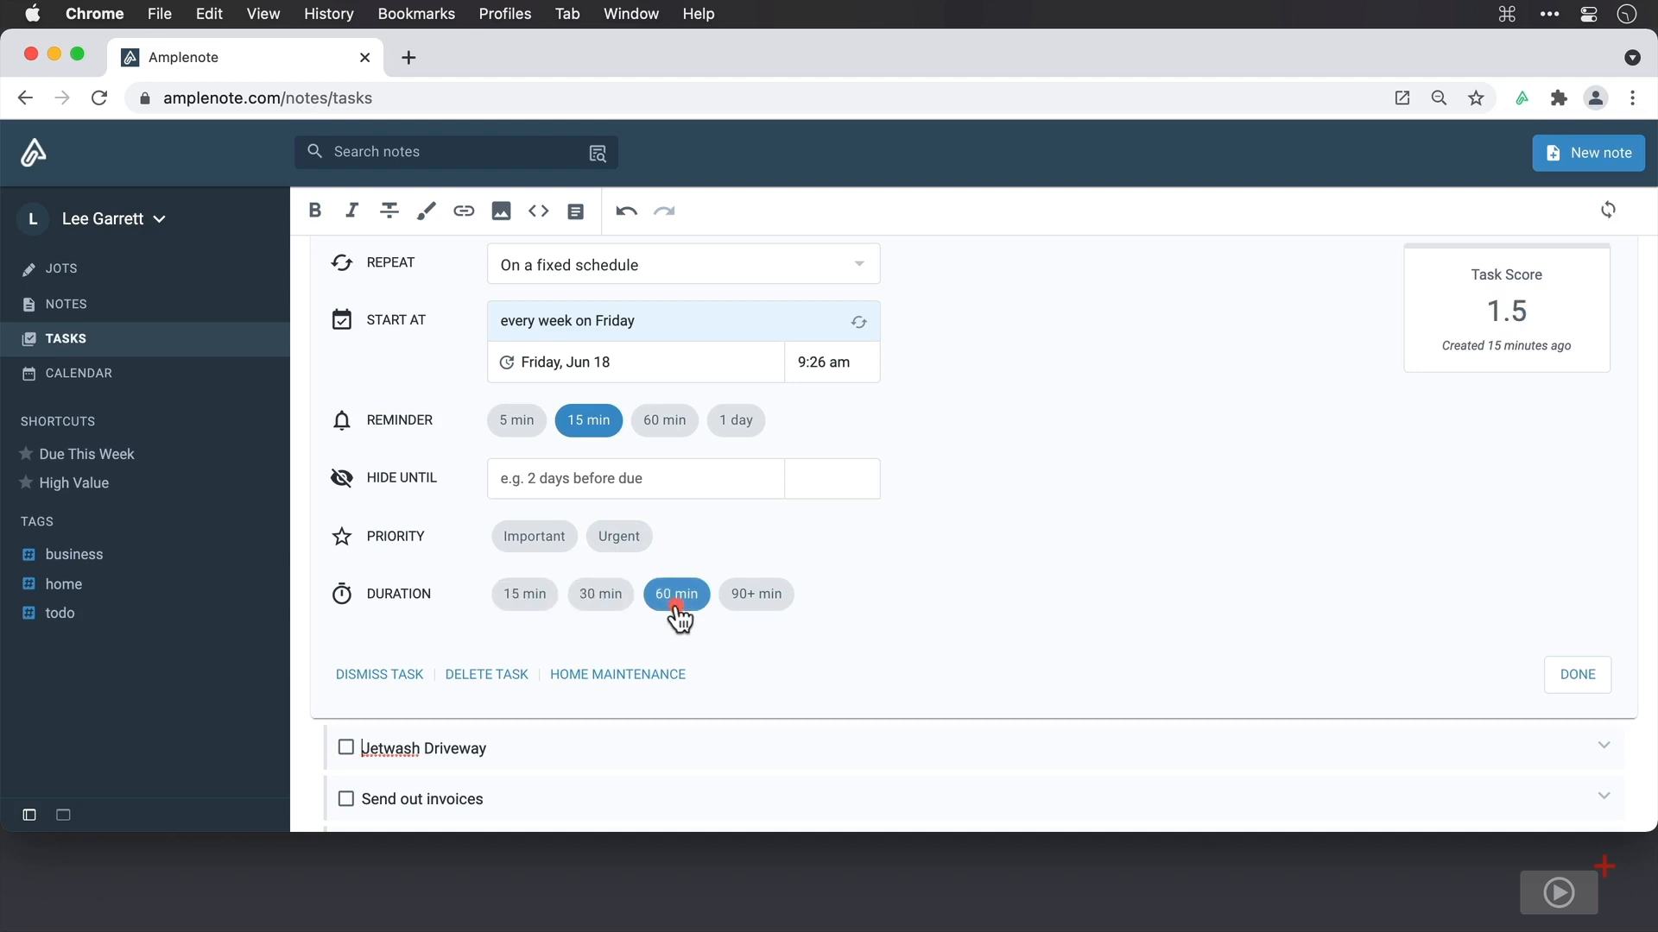
left_click(749, 609)
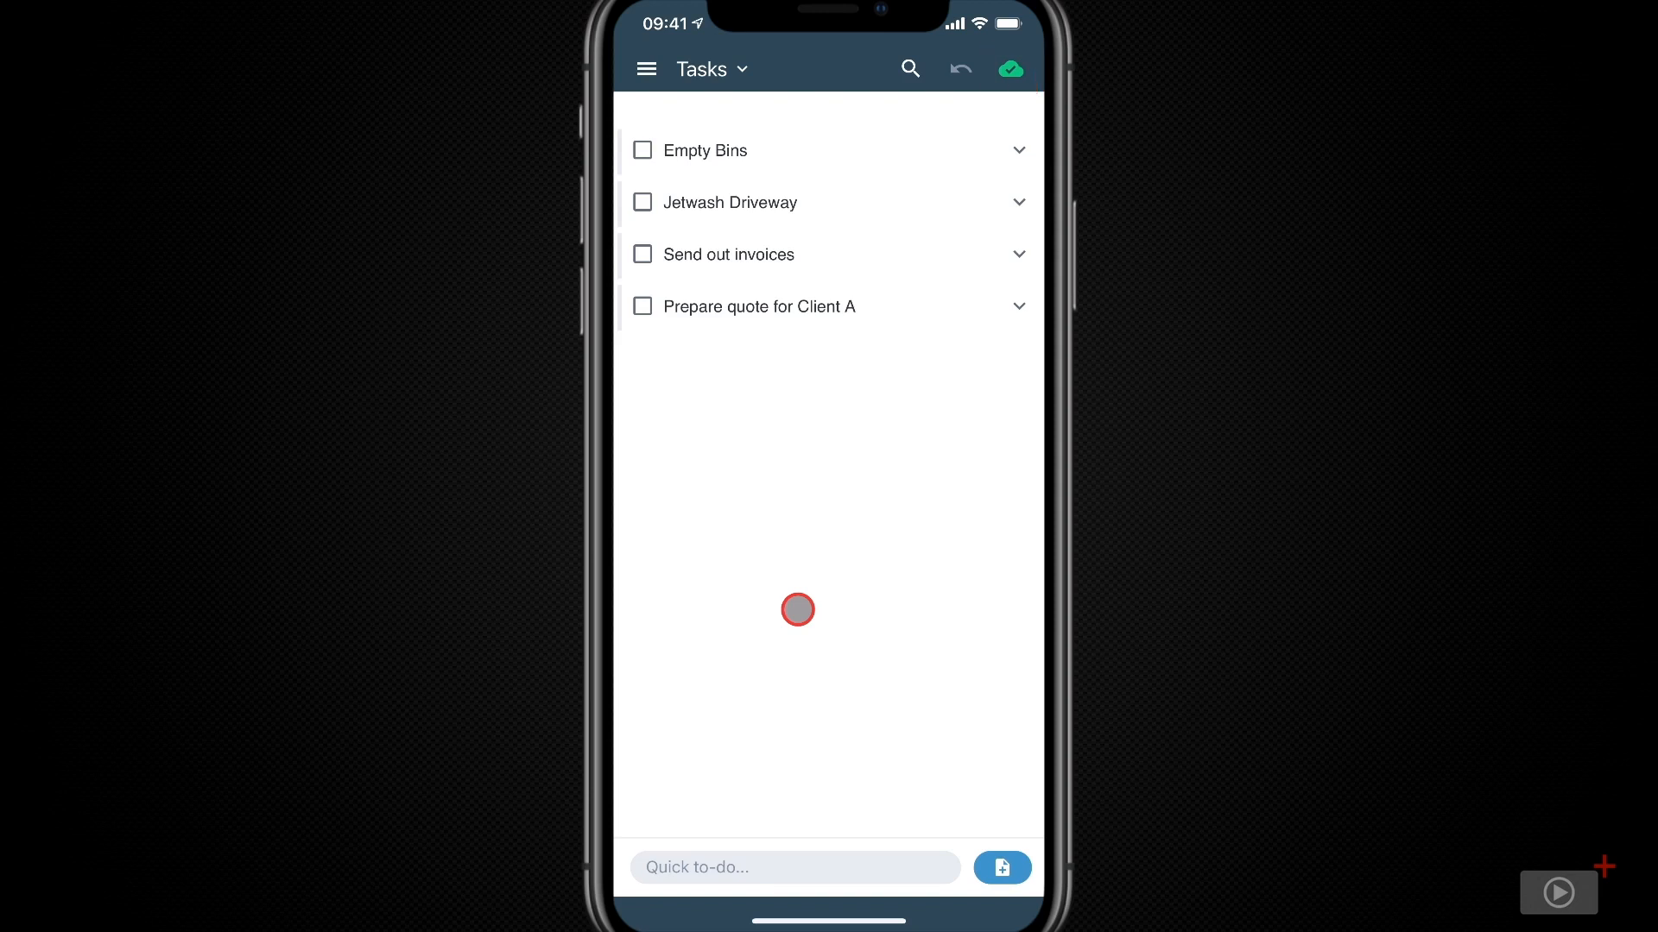
In the Amplenote mobile app's task list, enter a quick to-do reading "Register Simba for puppy training"
left_click(788, 867)
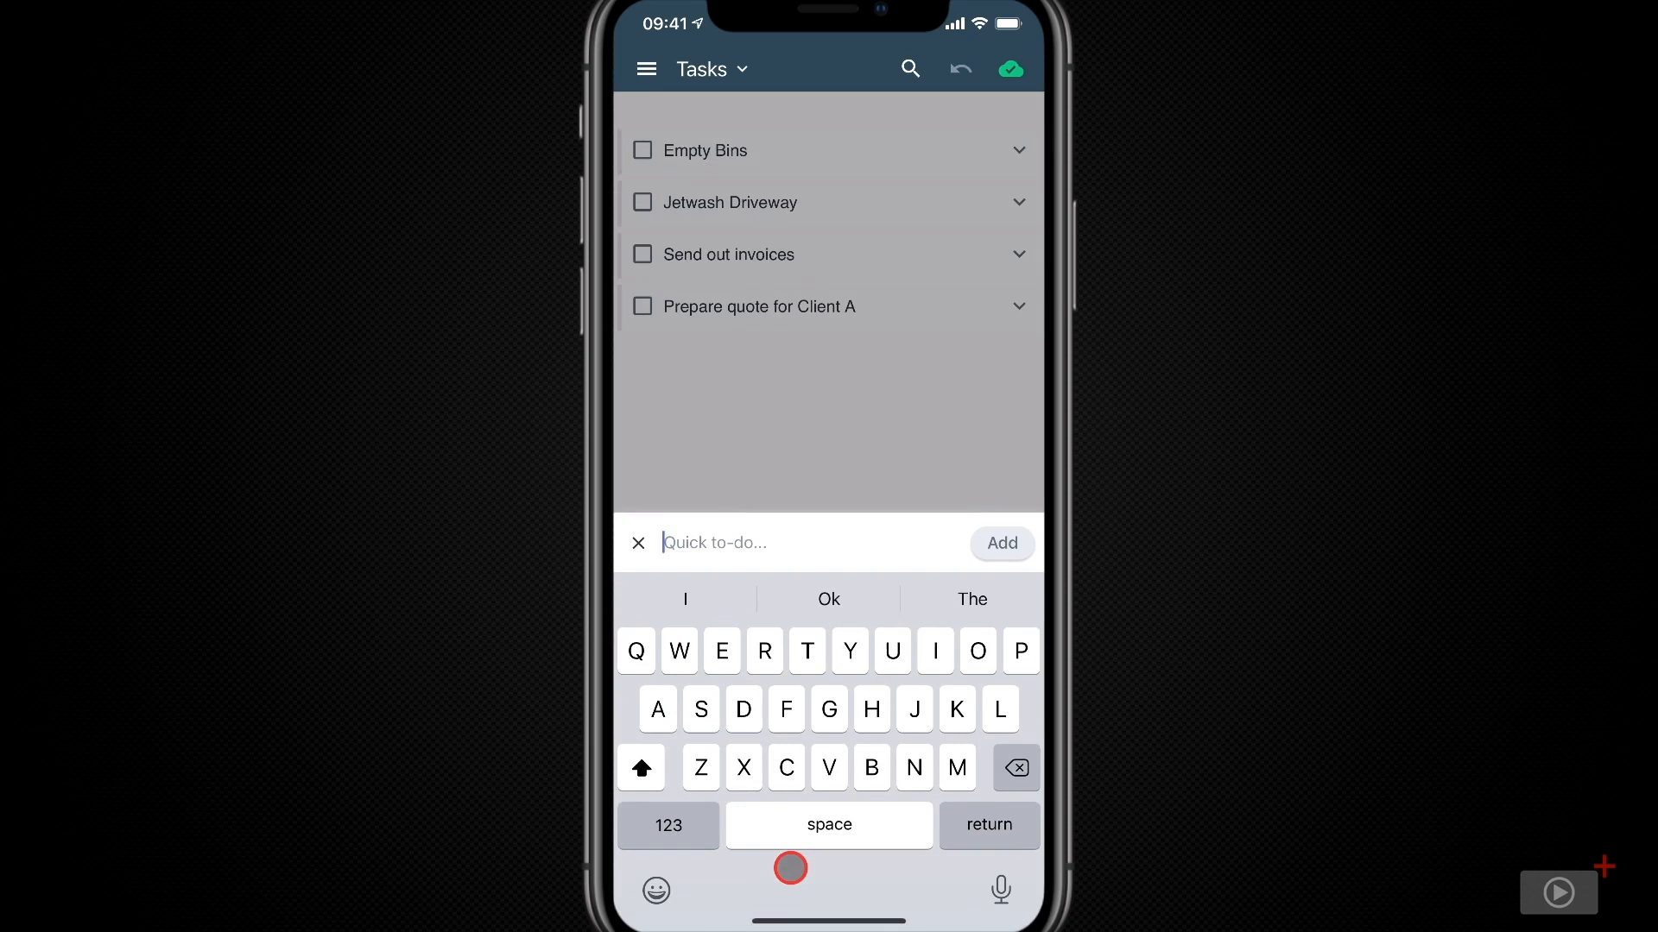
type("Register Simba for pu")
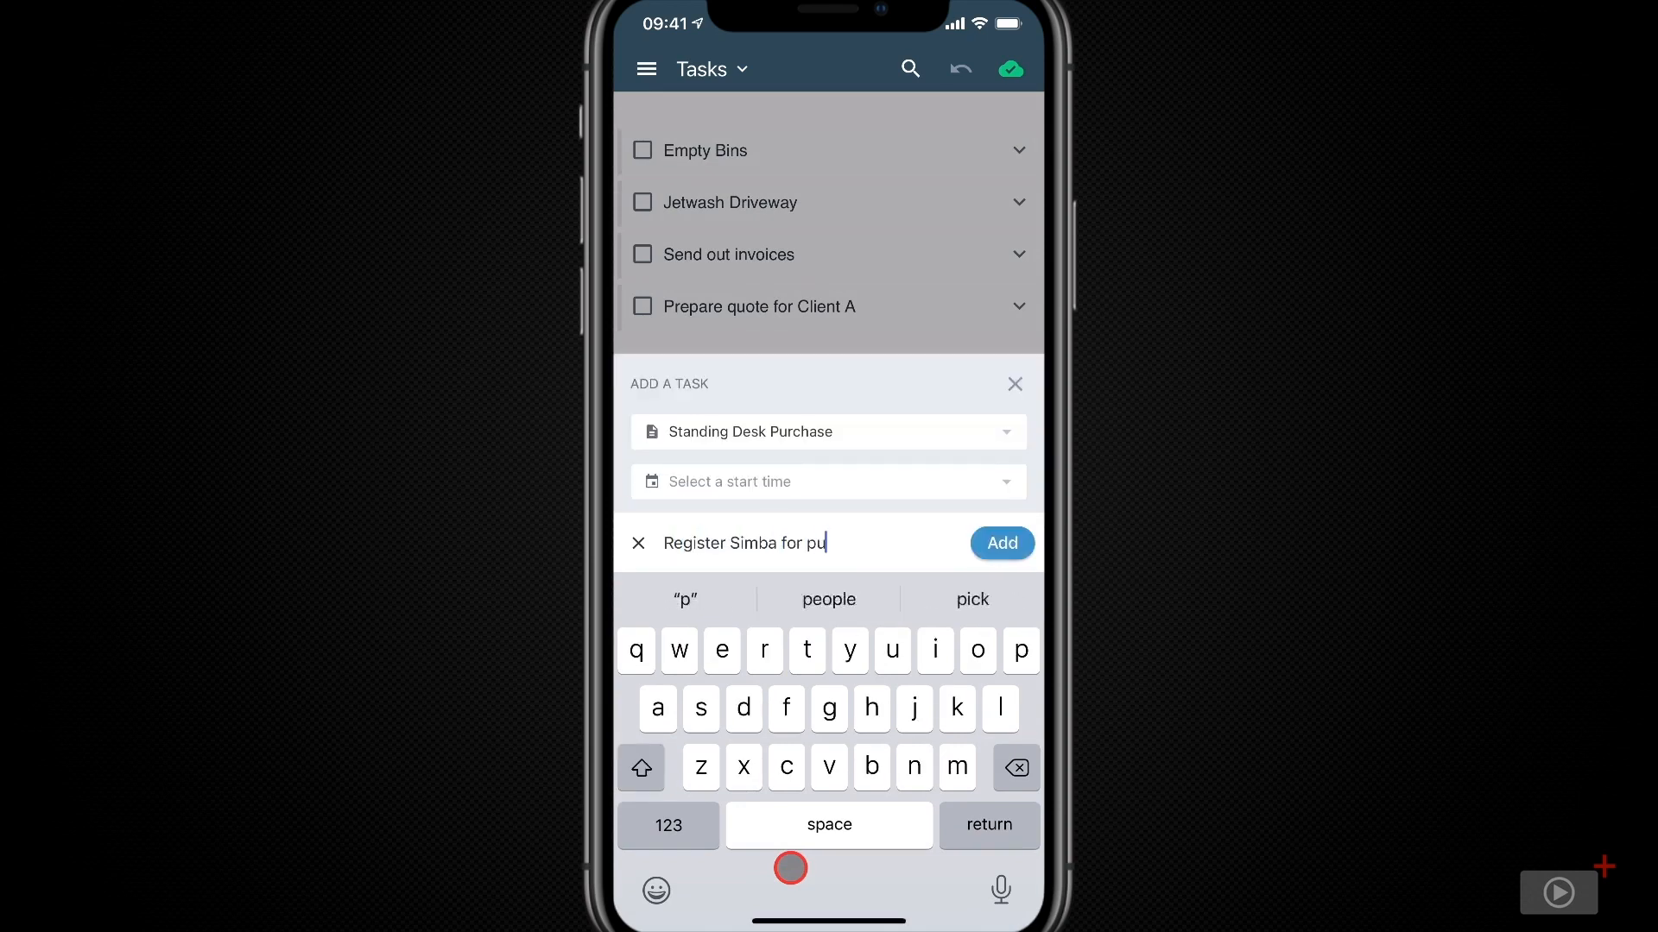
type("ppy training")
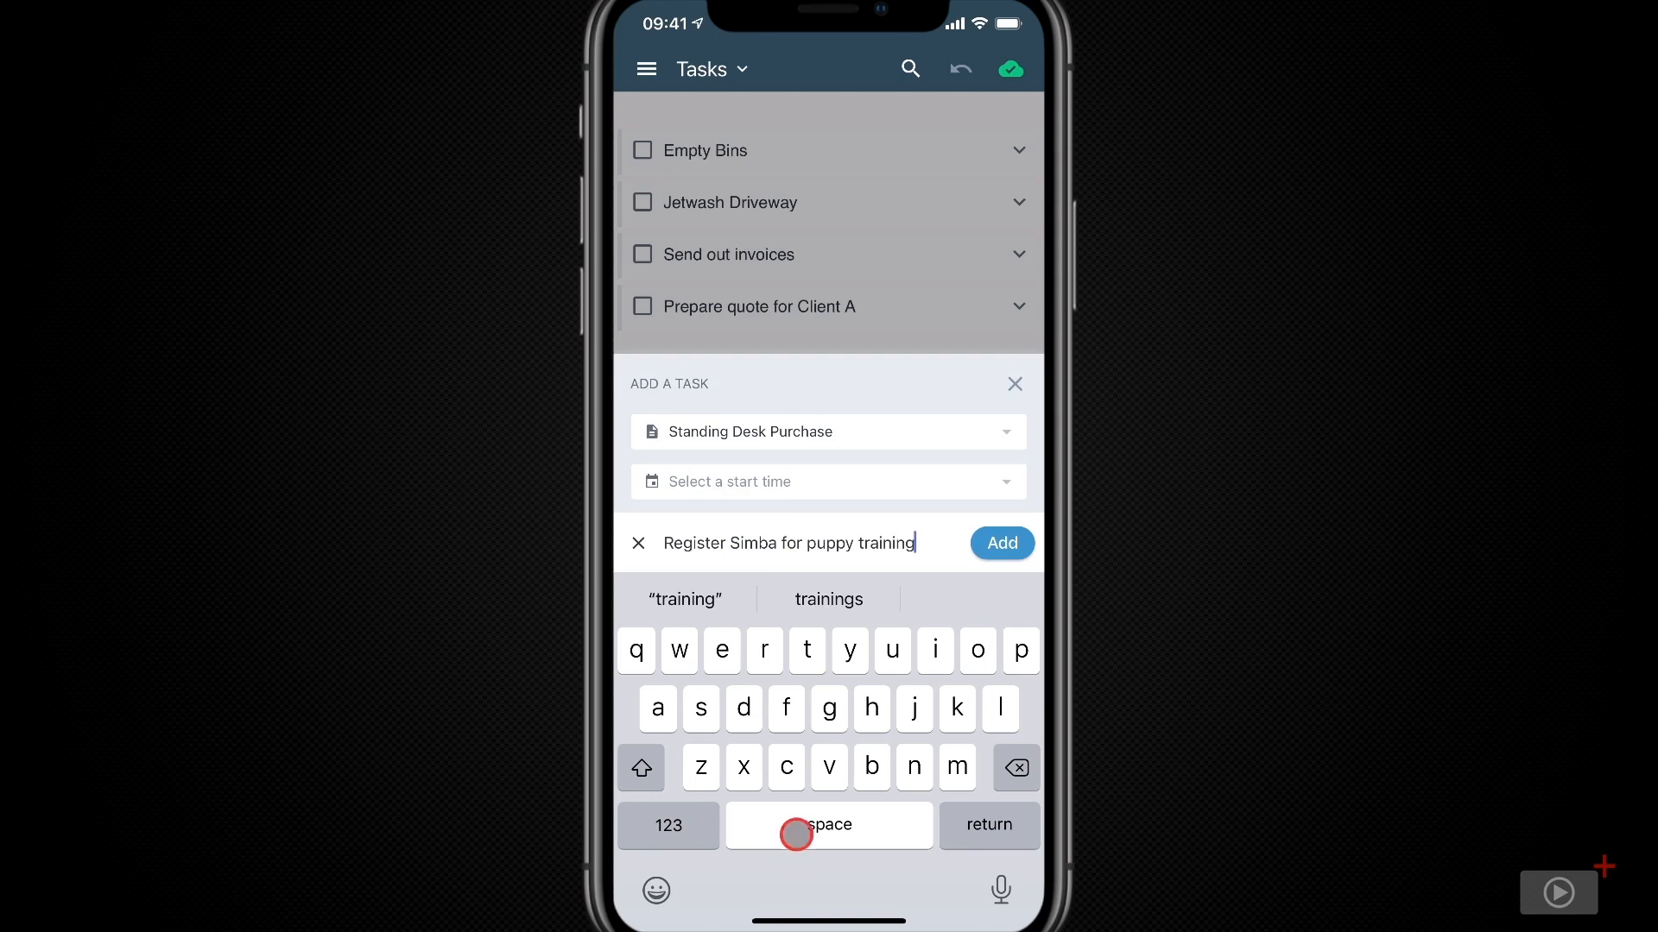
Assign the puppy training to-do to a new note, set its start time to Tomorrow, and add it
left_click(995, 431)
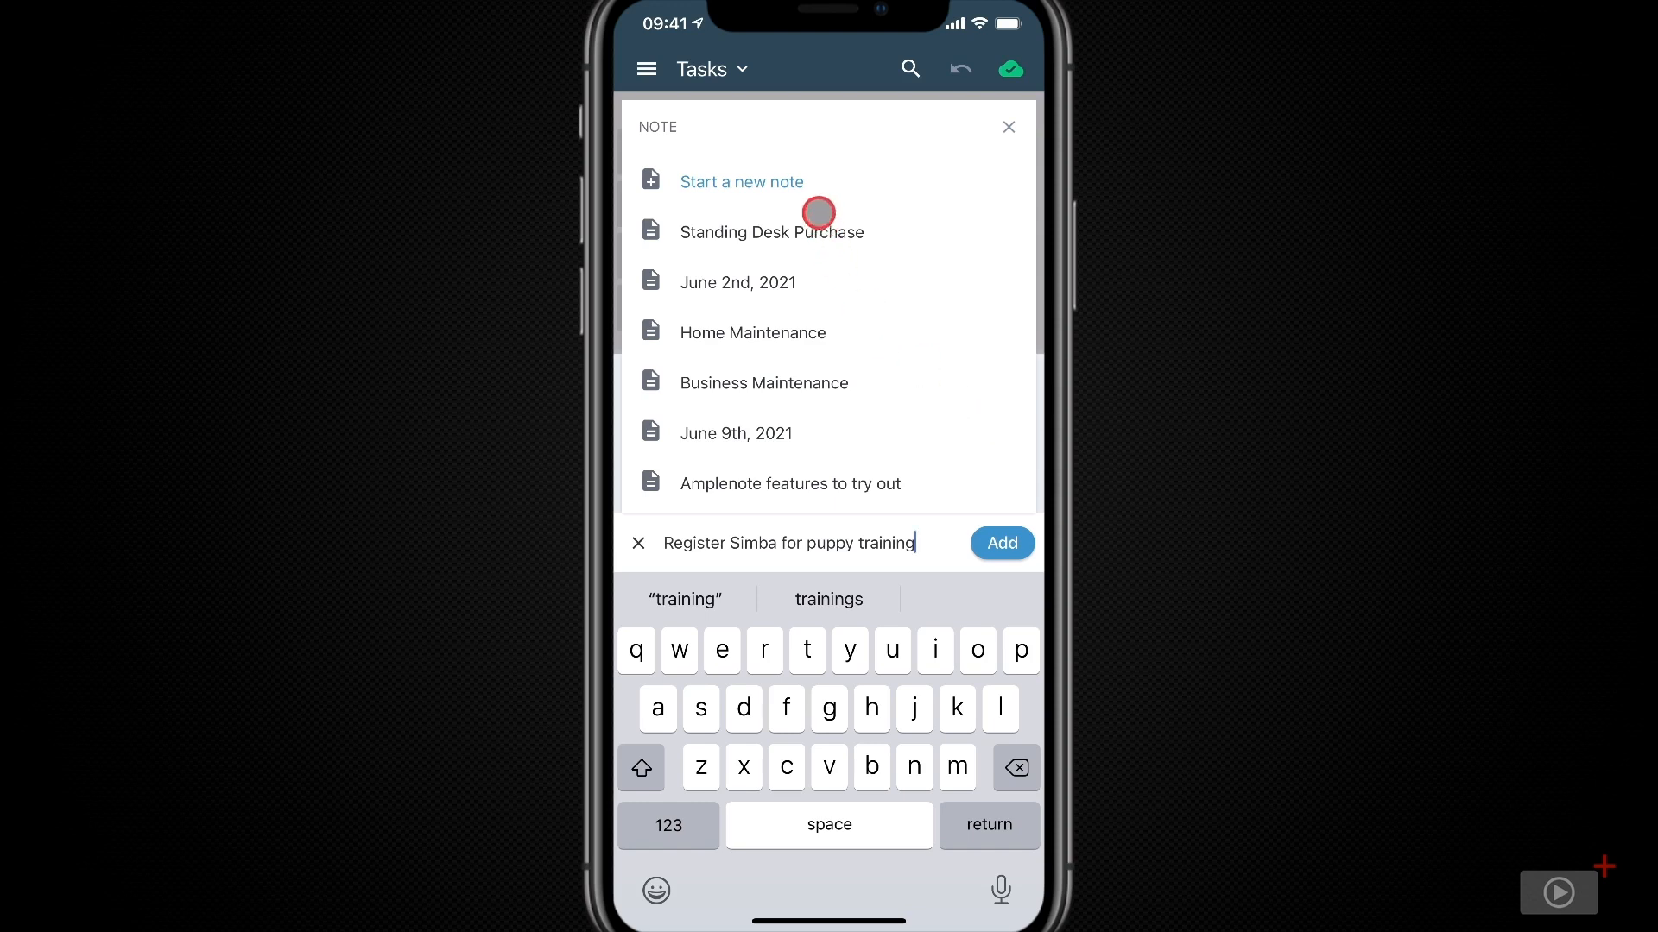
left_click(777, 180)
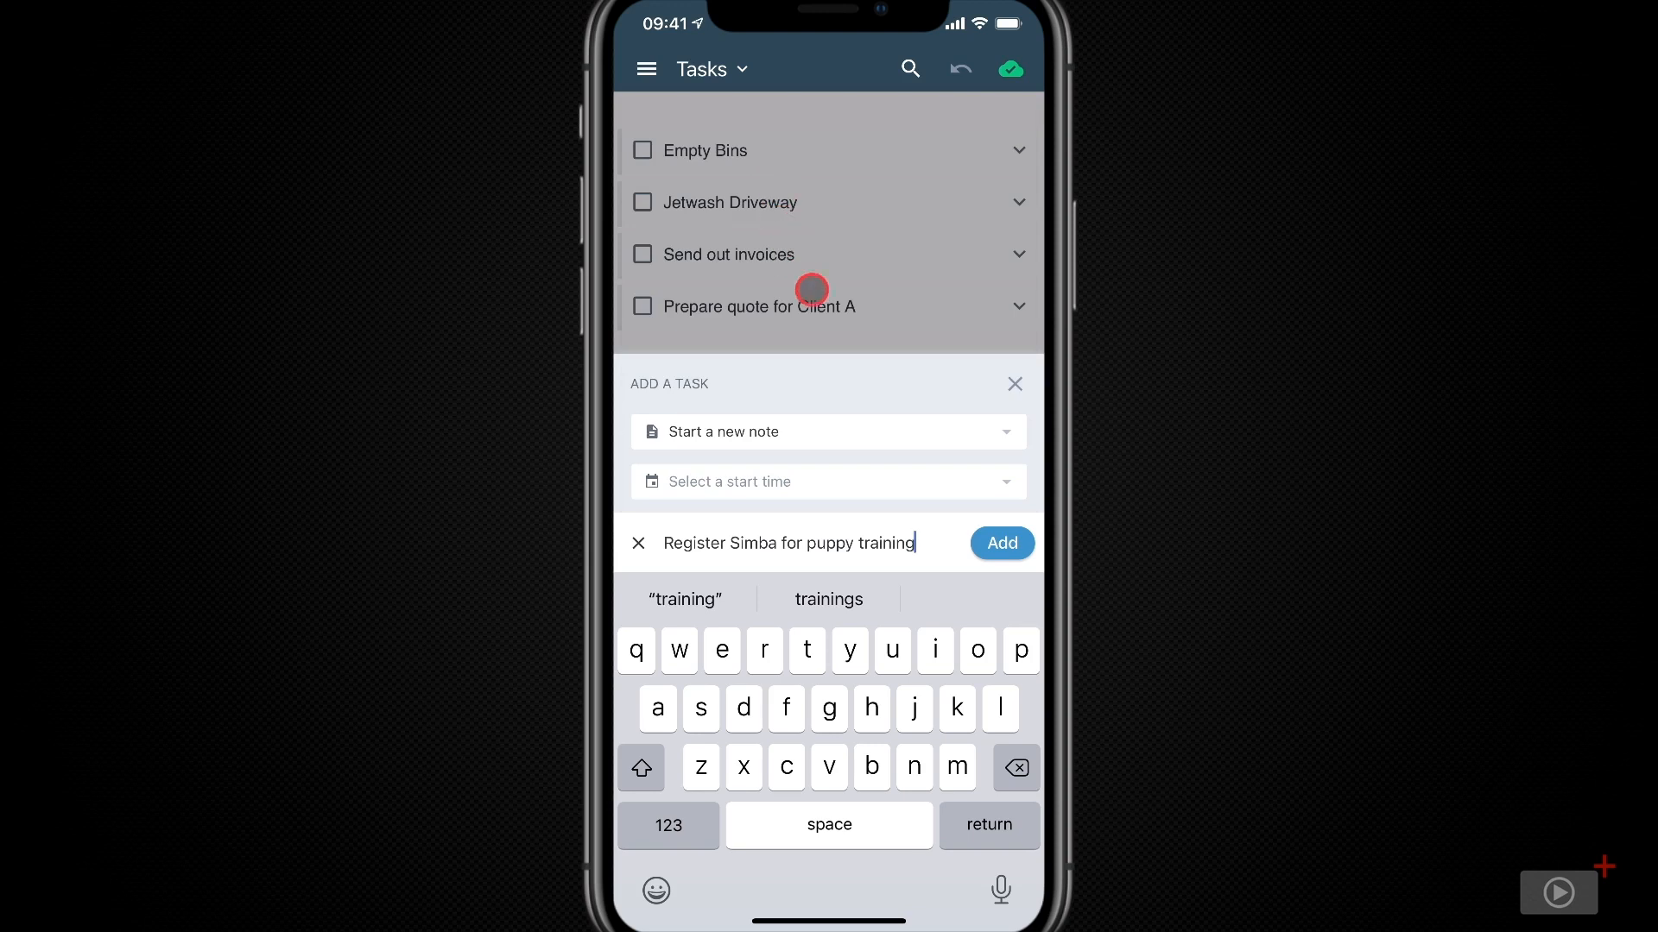
left_click(1007, 479)
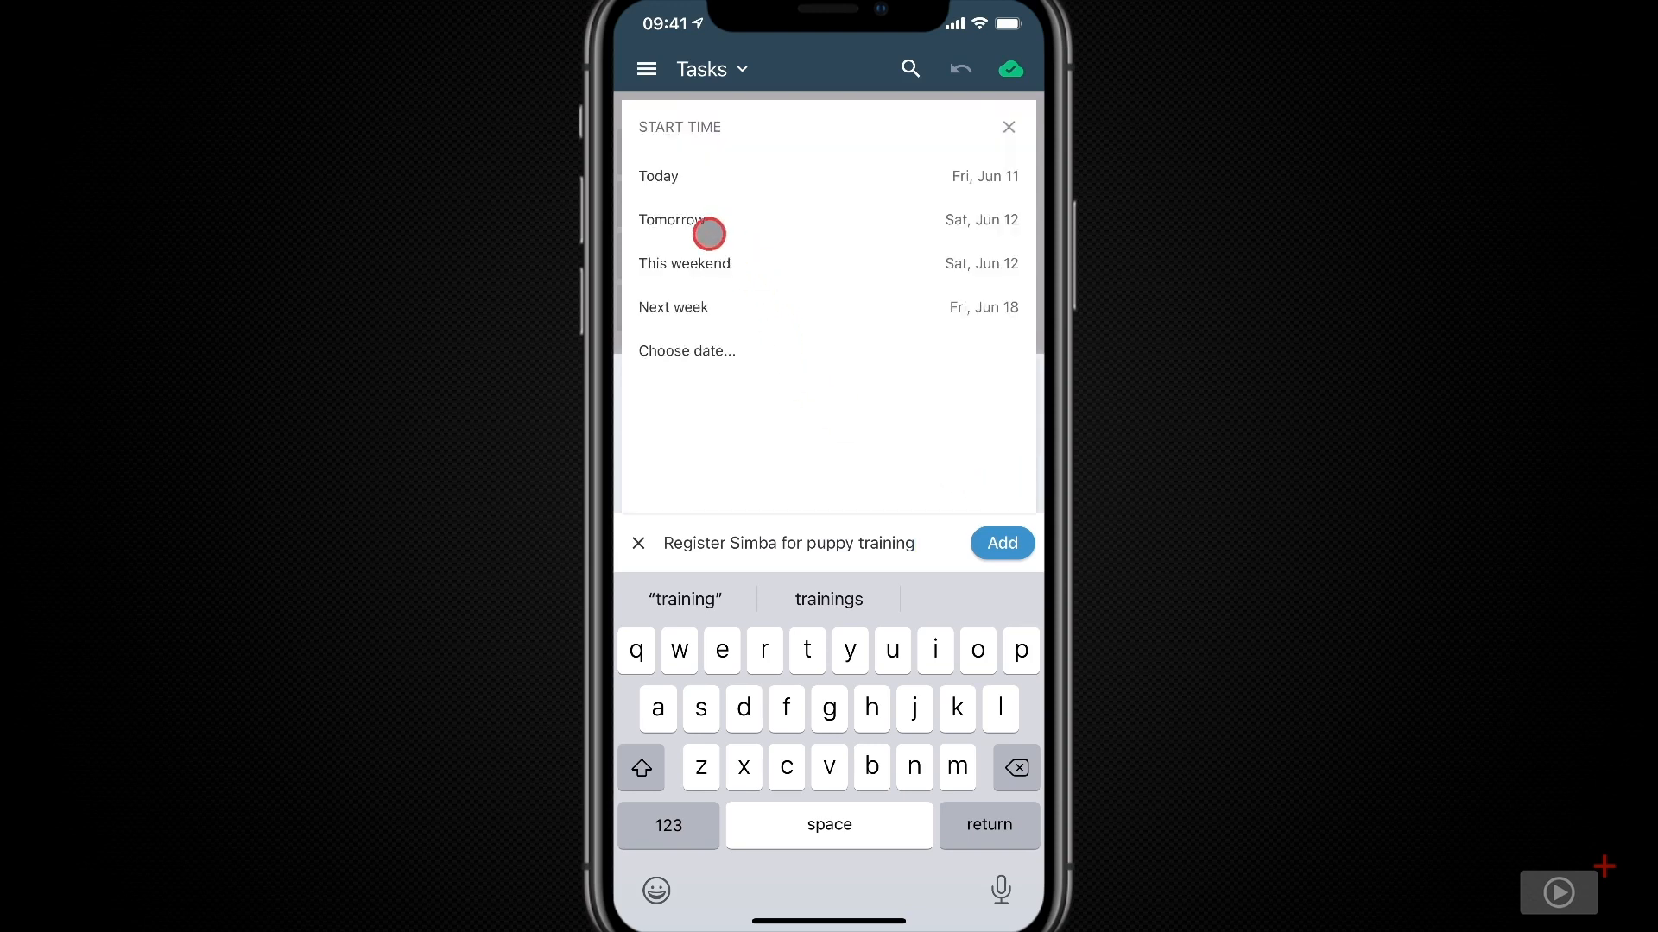
left_click(691, 222)
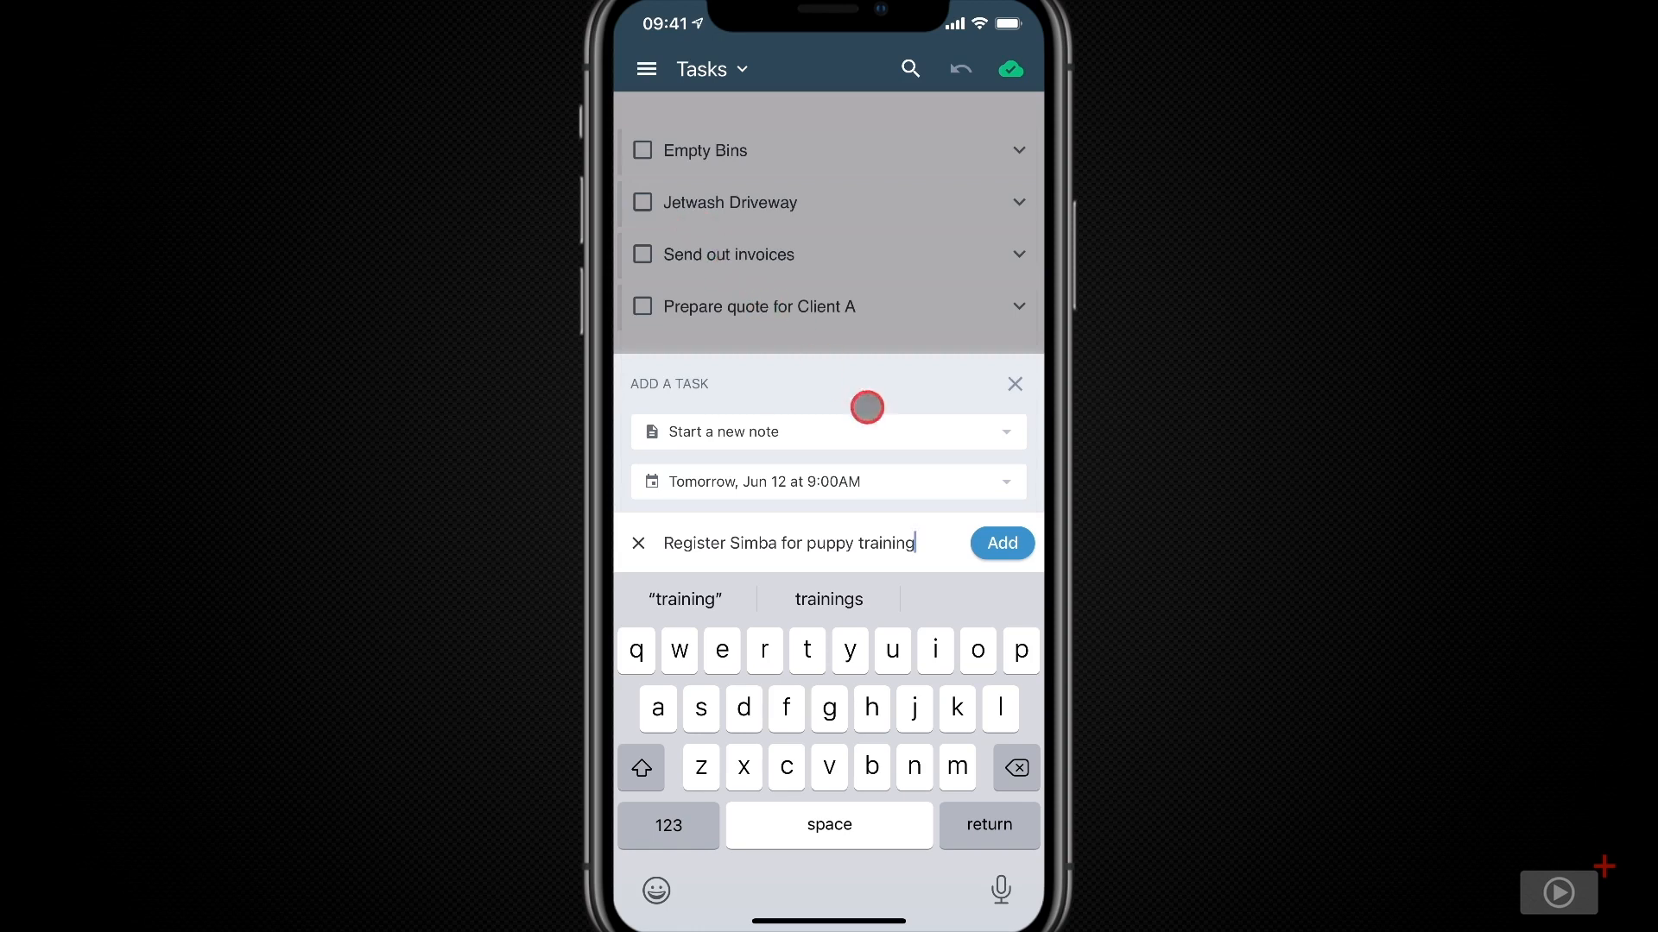
left_click(1000, 542)
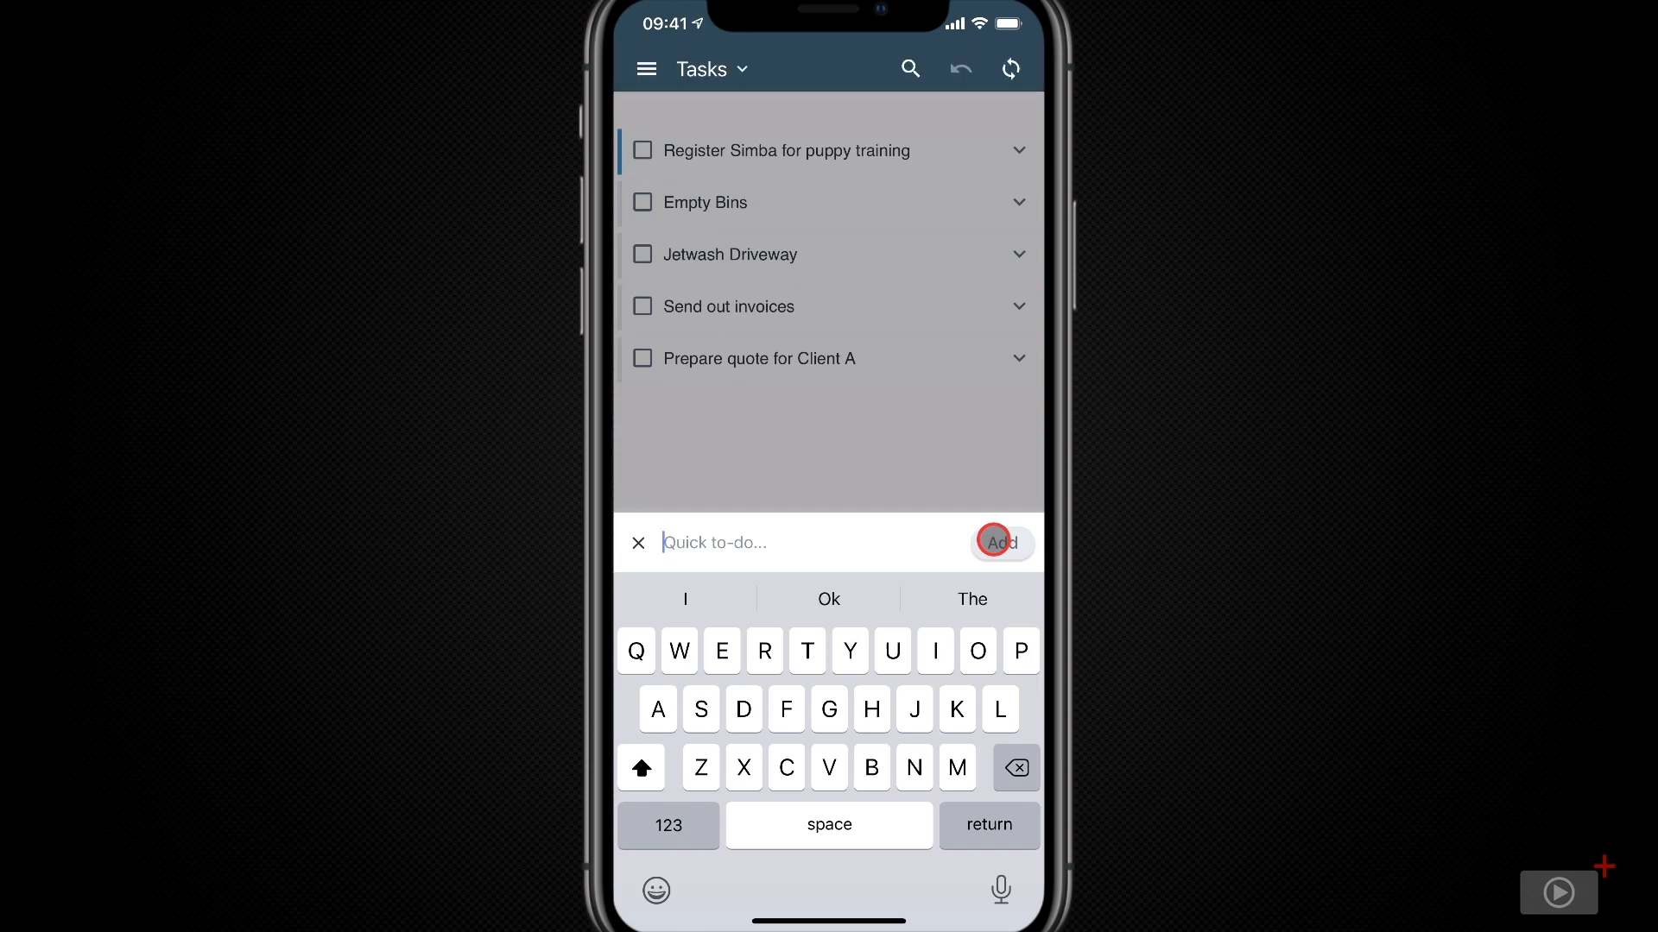
left_click(929, 463)
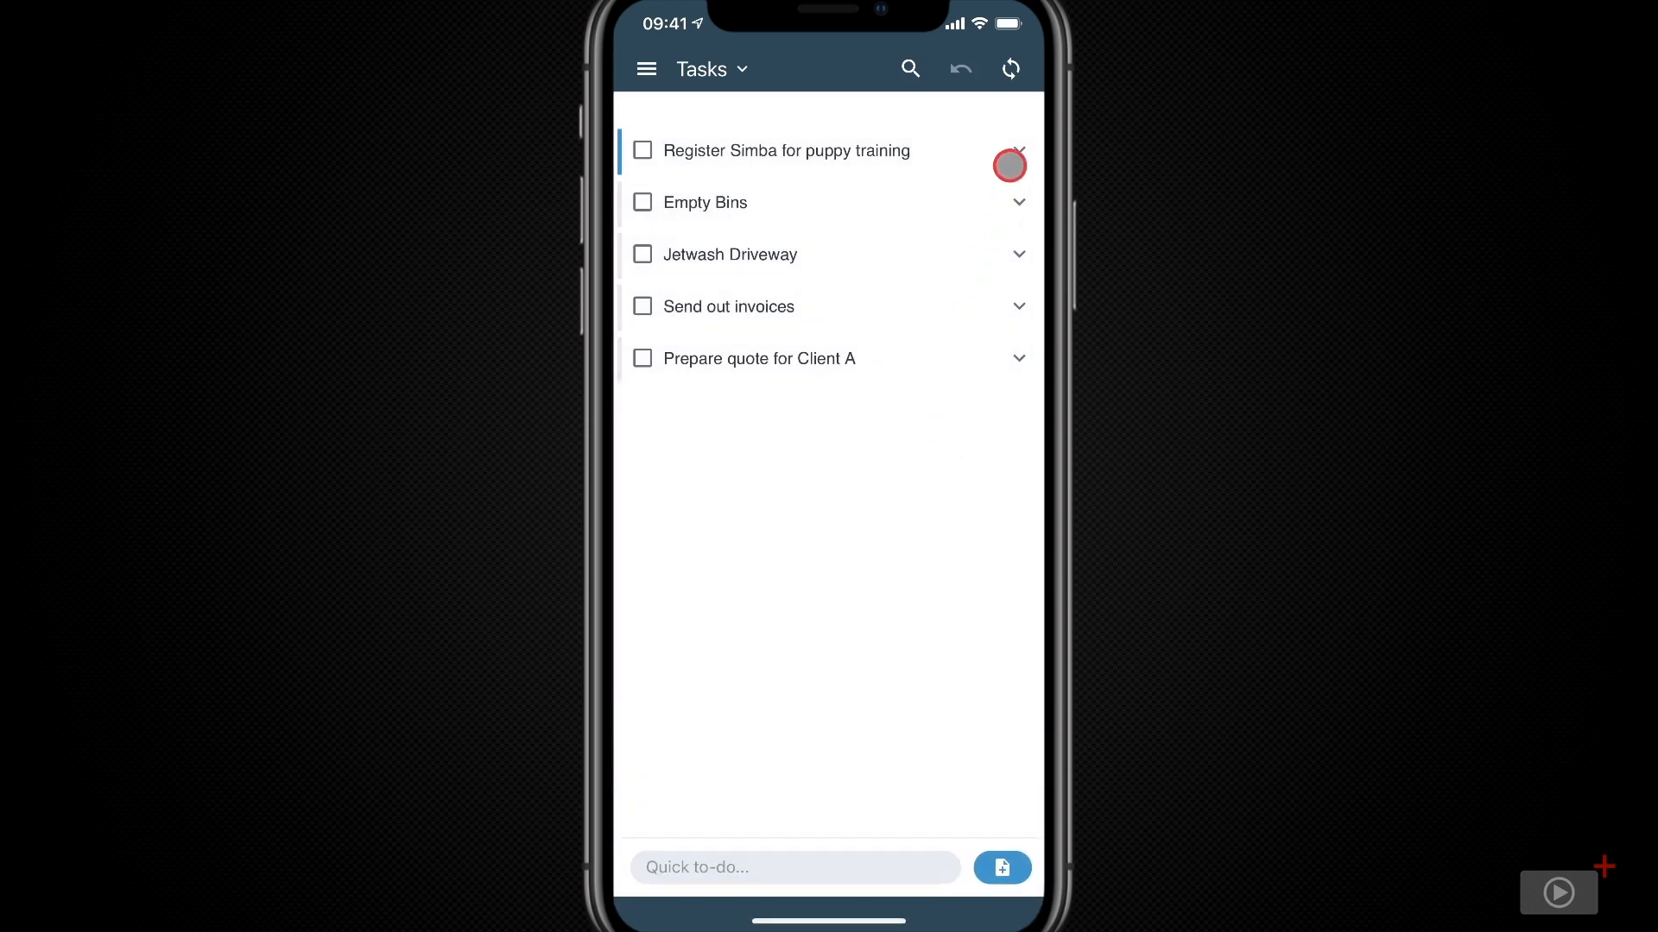
Mark the puppy training task as Urgent, with a 60 min reminder and a 15 min duration
left_click(1013, 153)
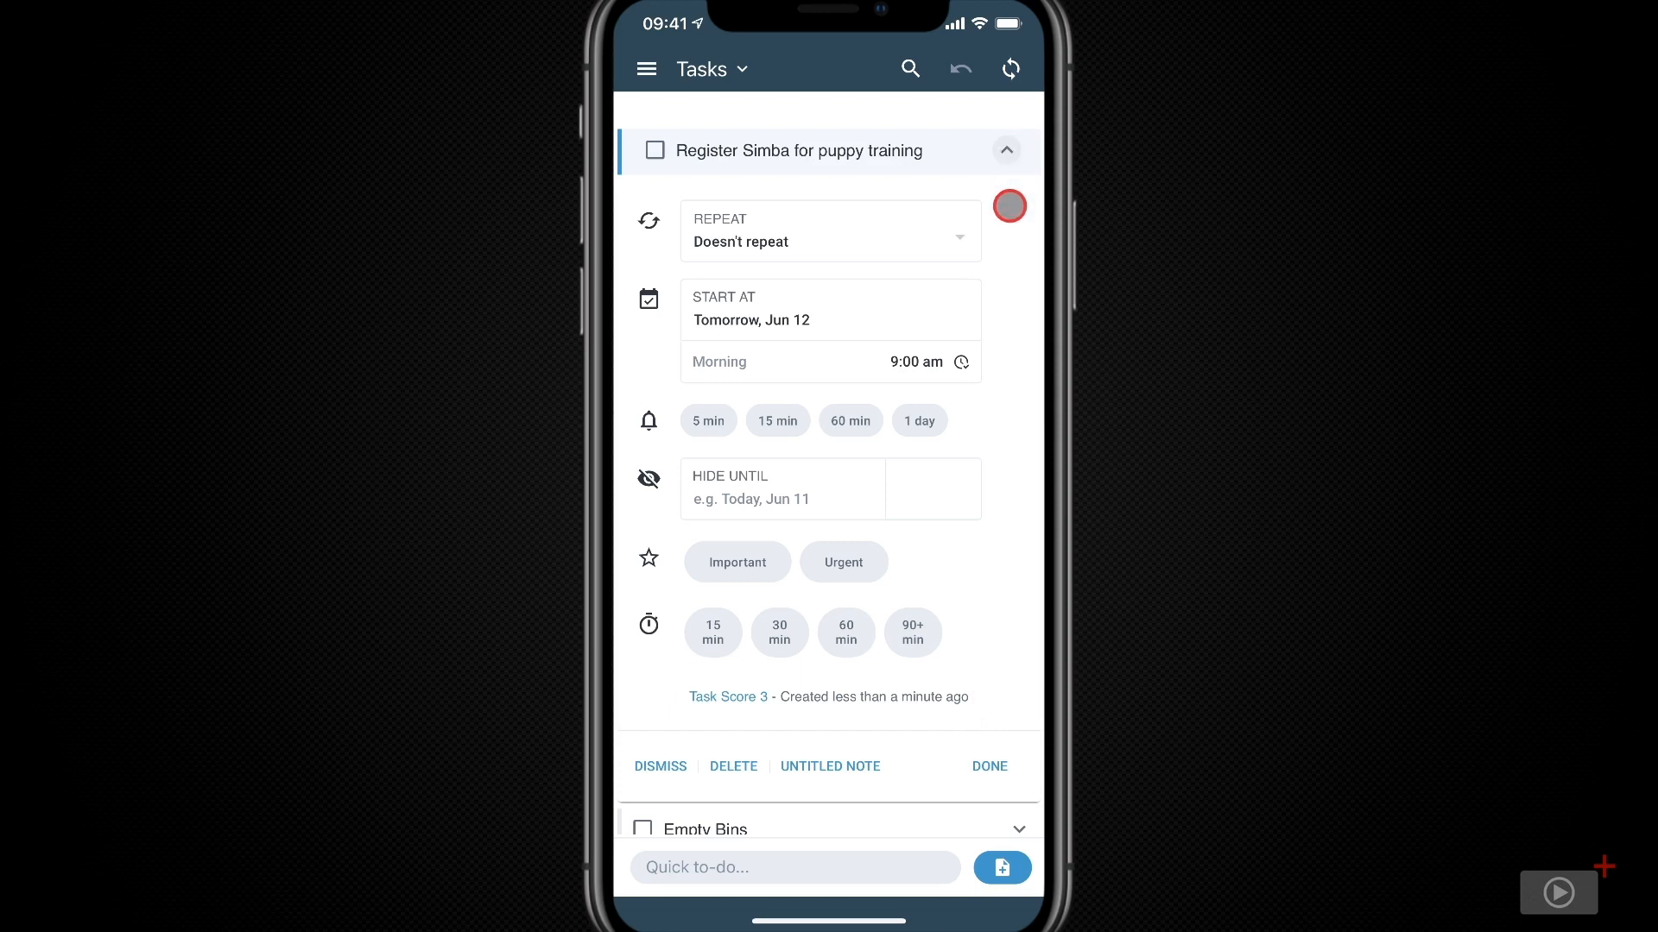
left_click(839, 562)
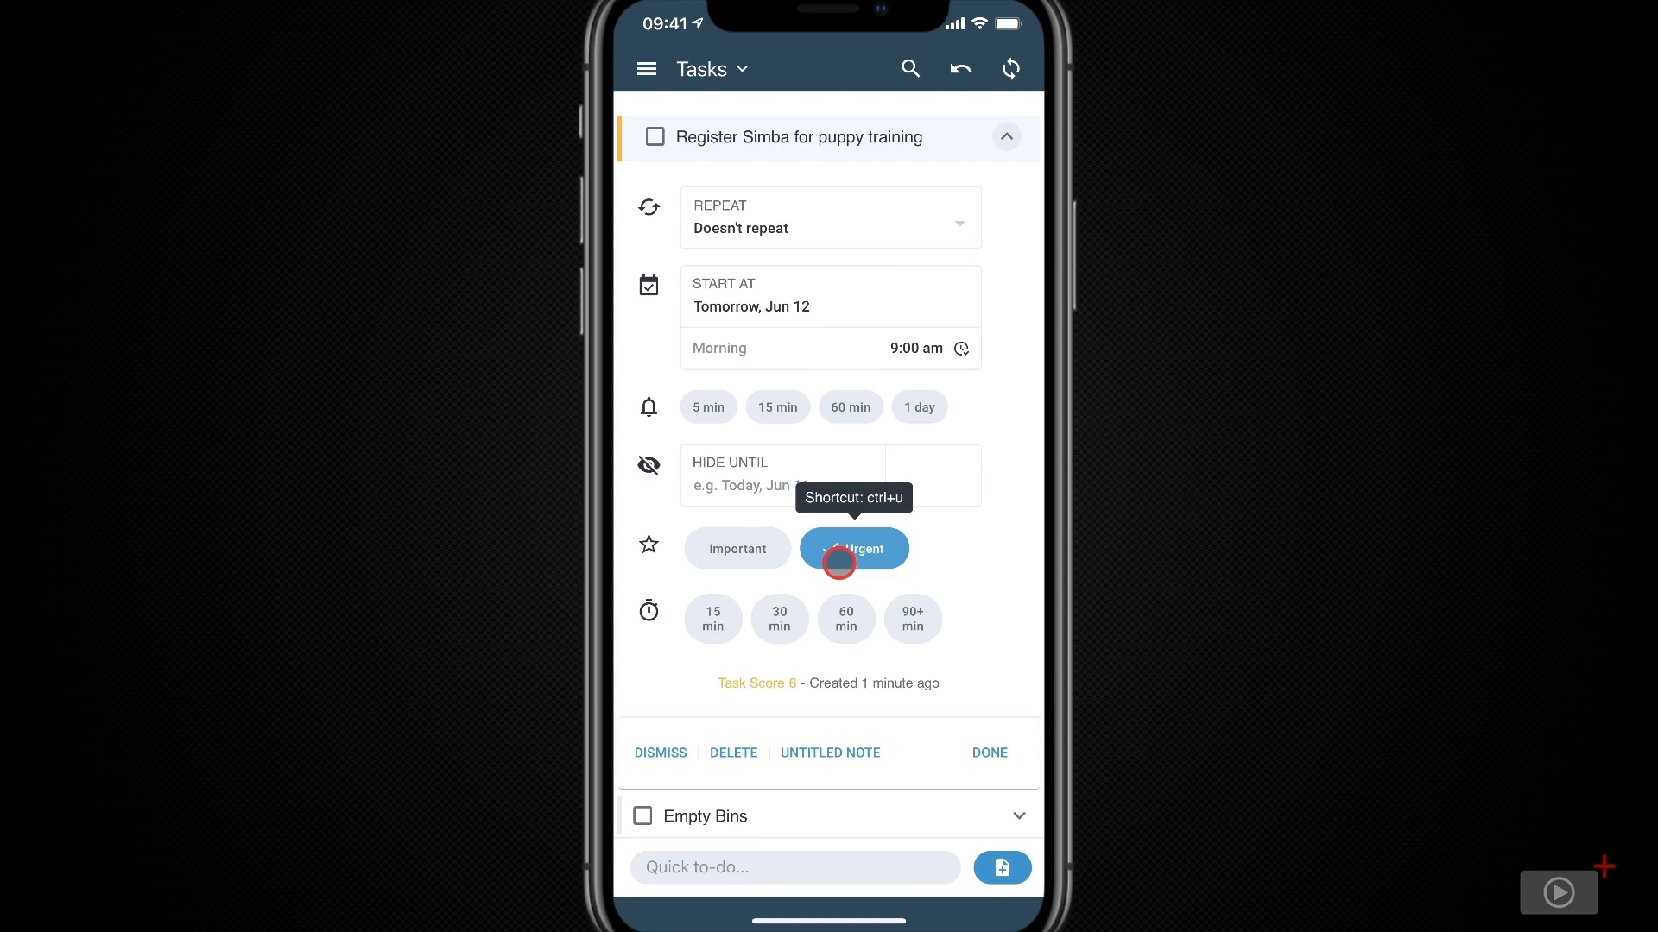
left_click(852, 408)
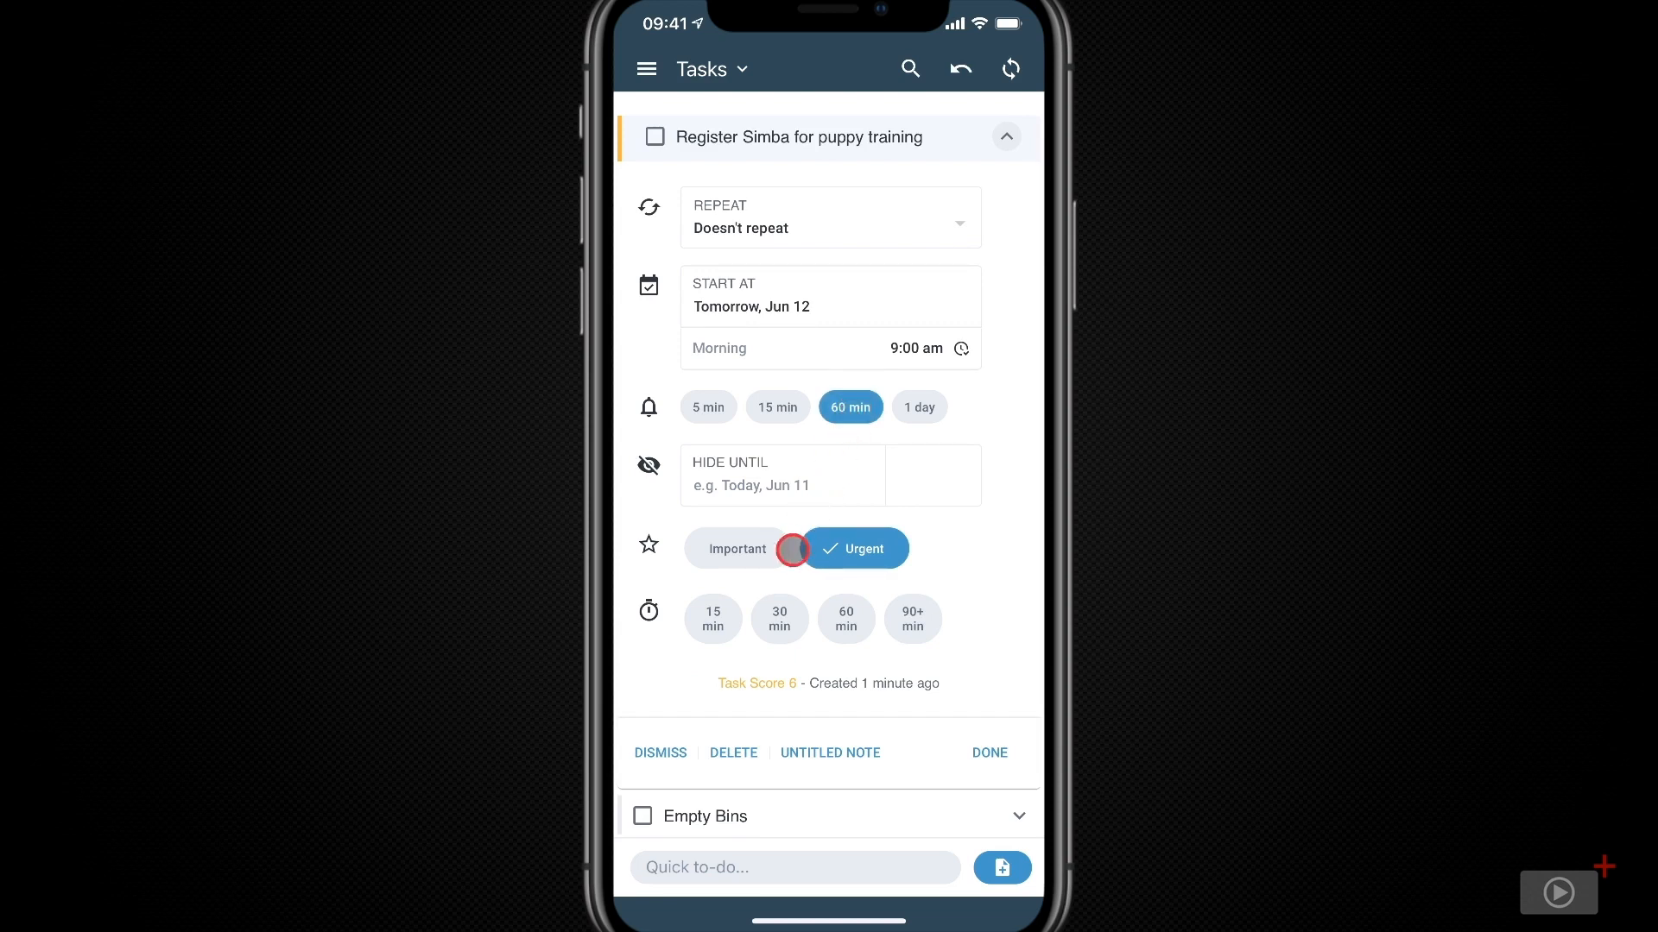
left_click(709, 616)
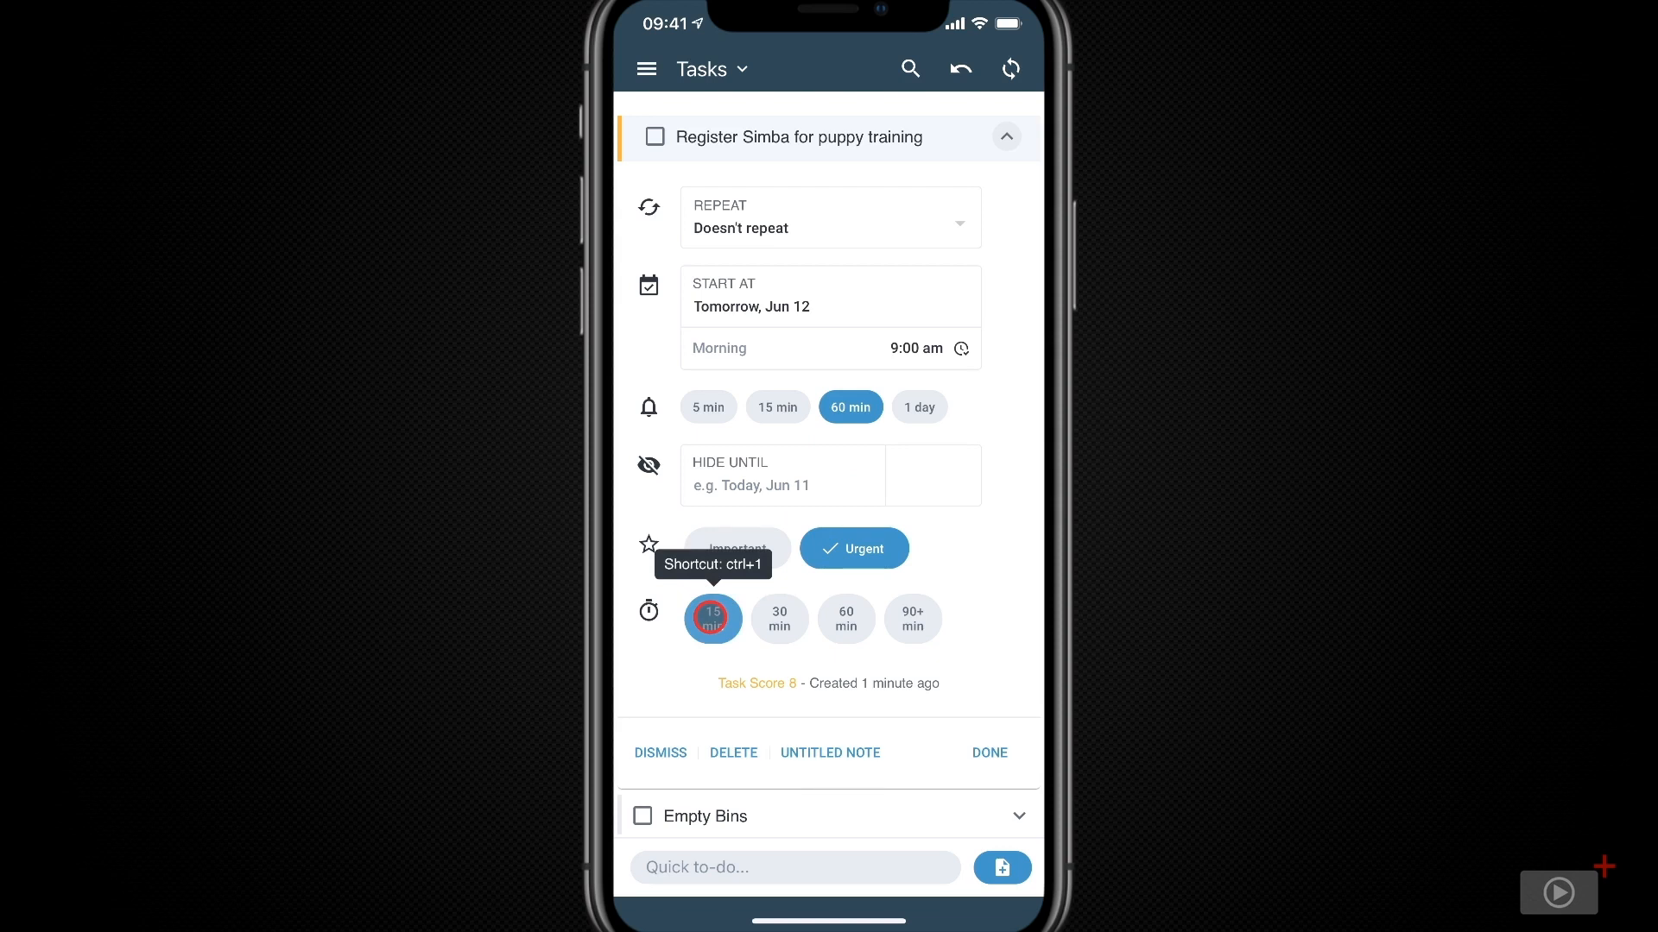
Open the puppy training task's untitled note, title it "Simba House Training" and tag it simba
left_click(864, 753)
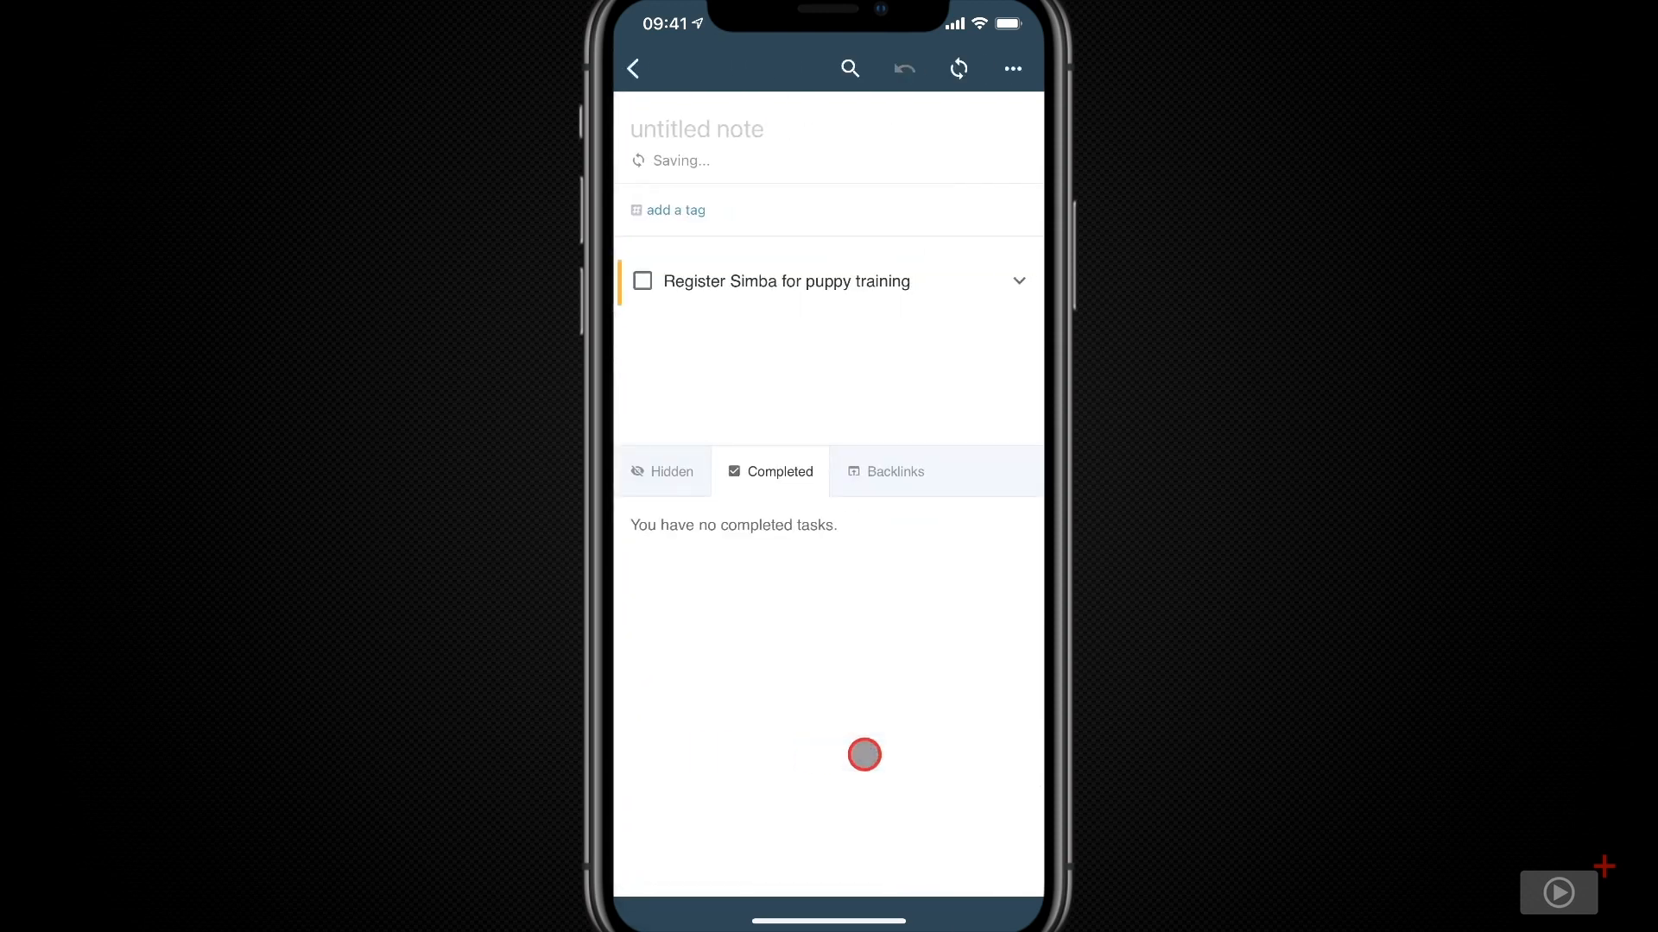
left_click(730, 129)
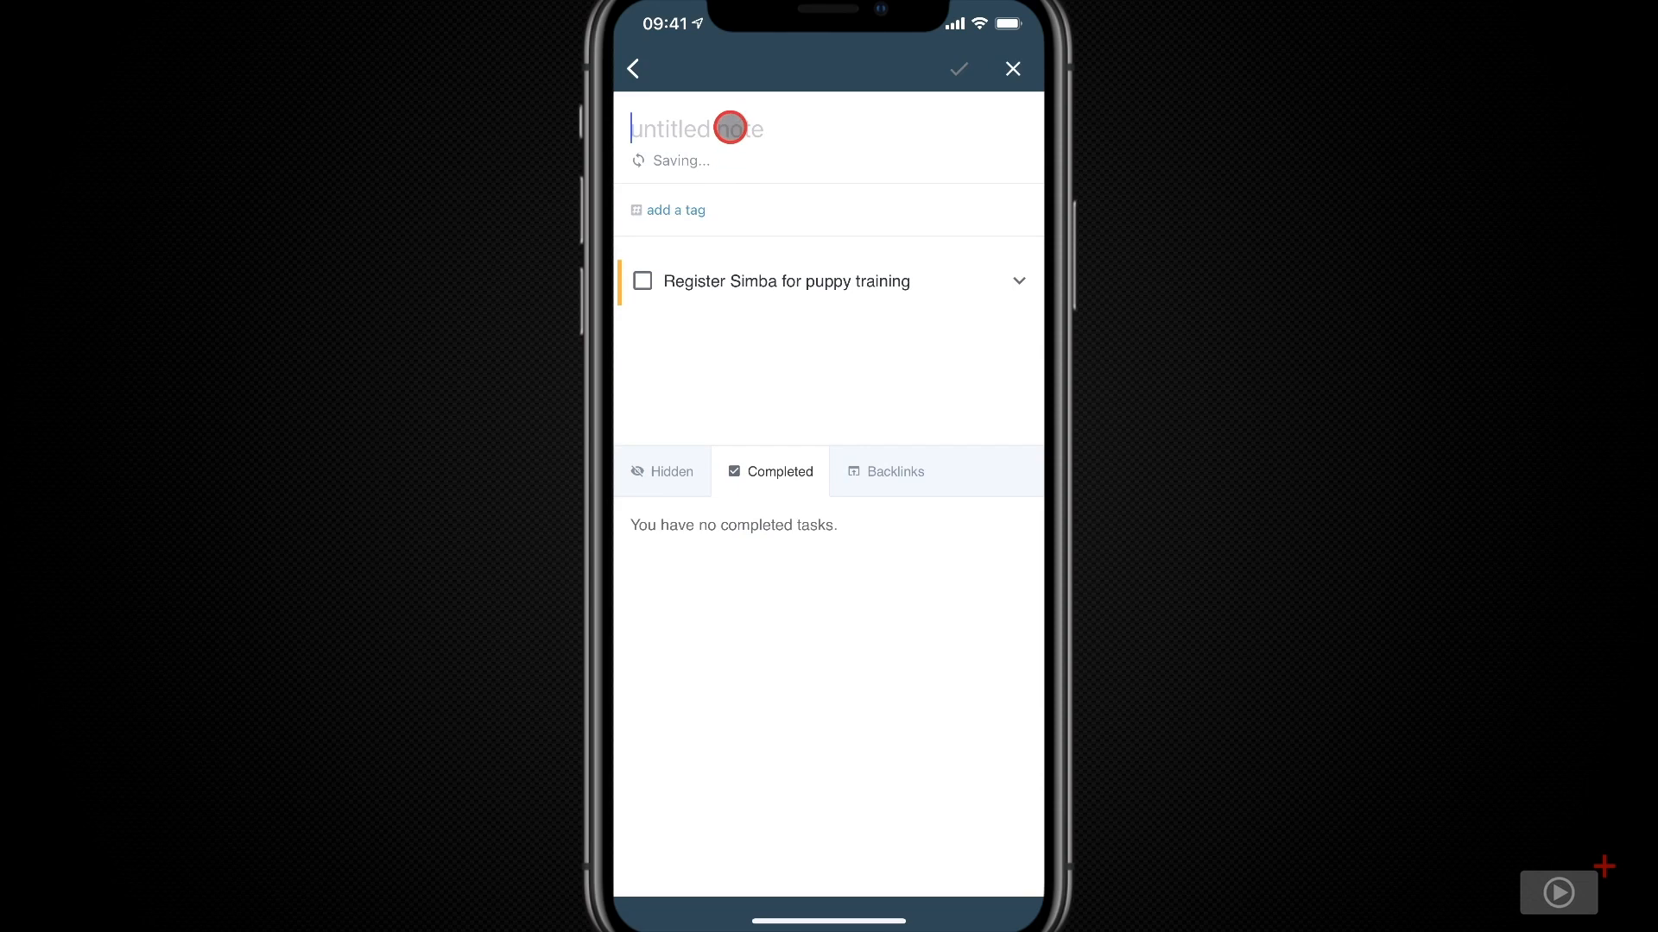
type("Simba Hou")
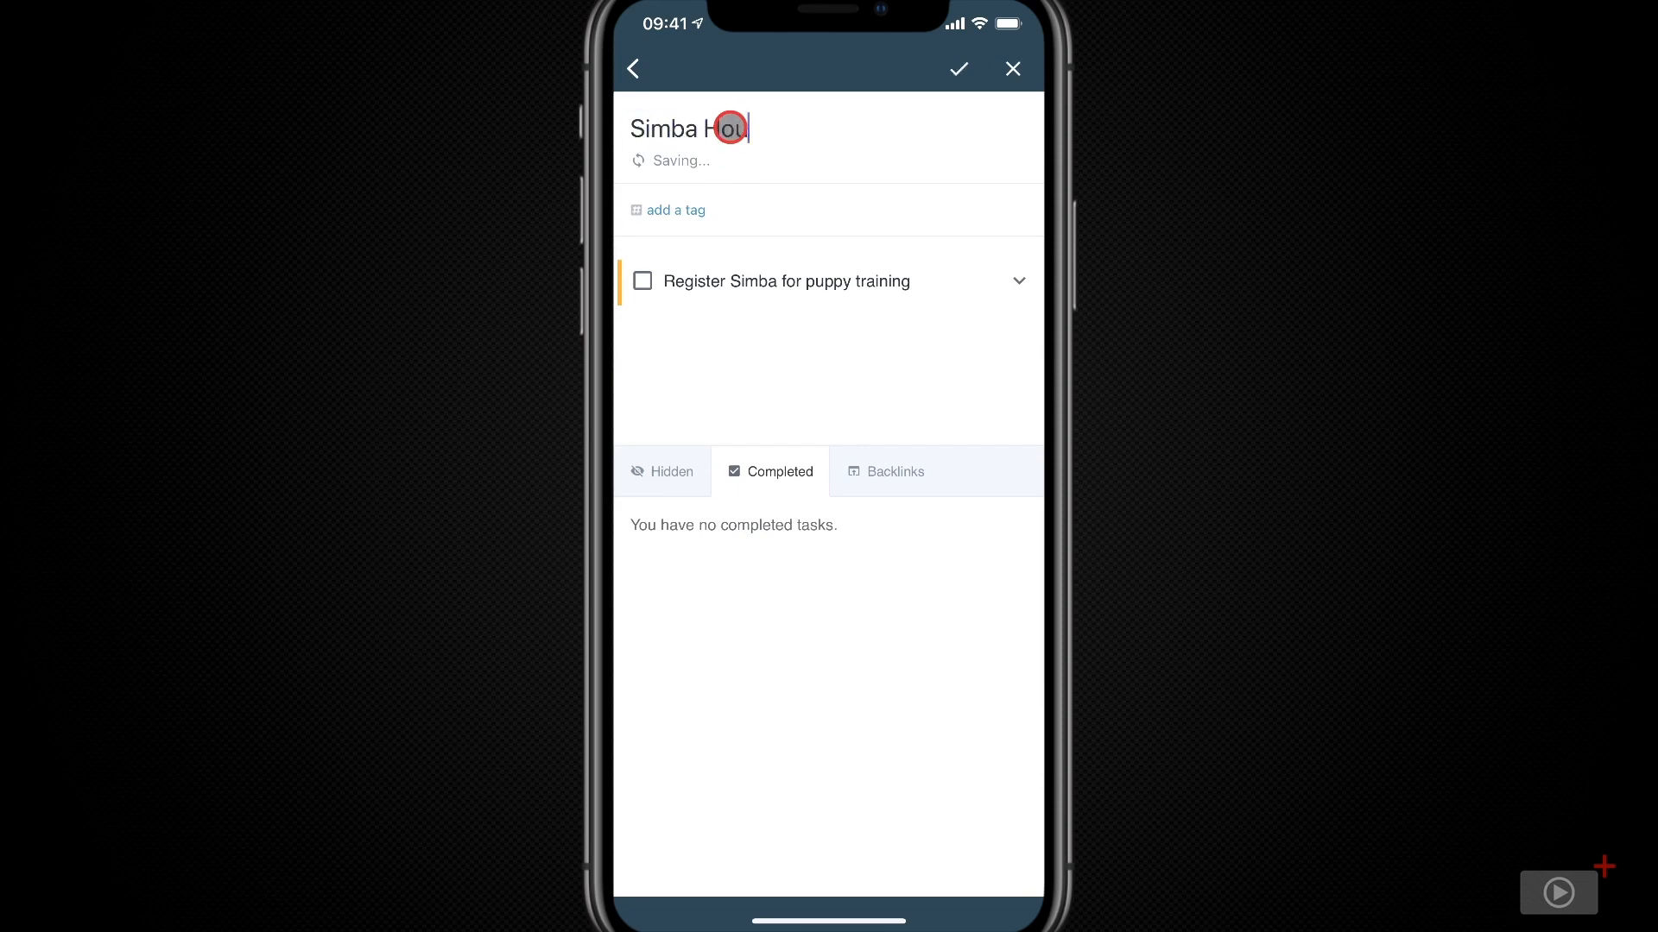
type("se Training")
left_click(690, 216)
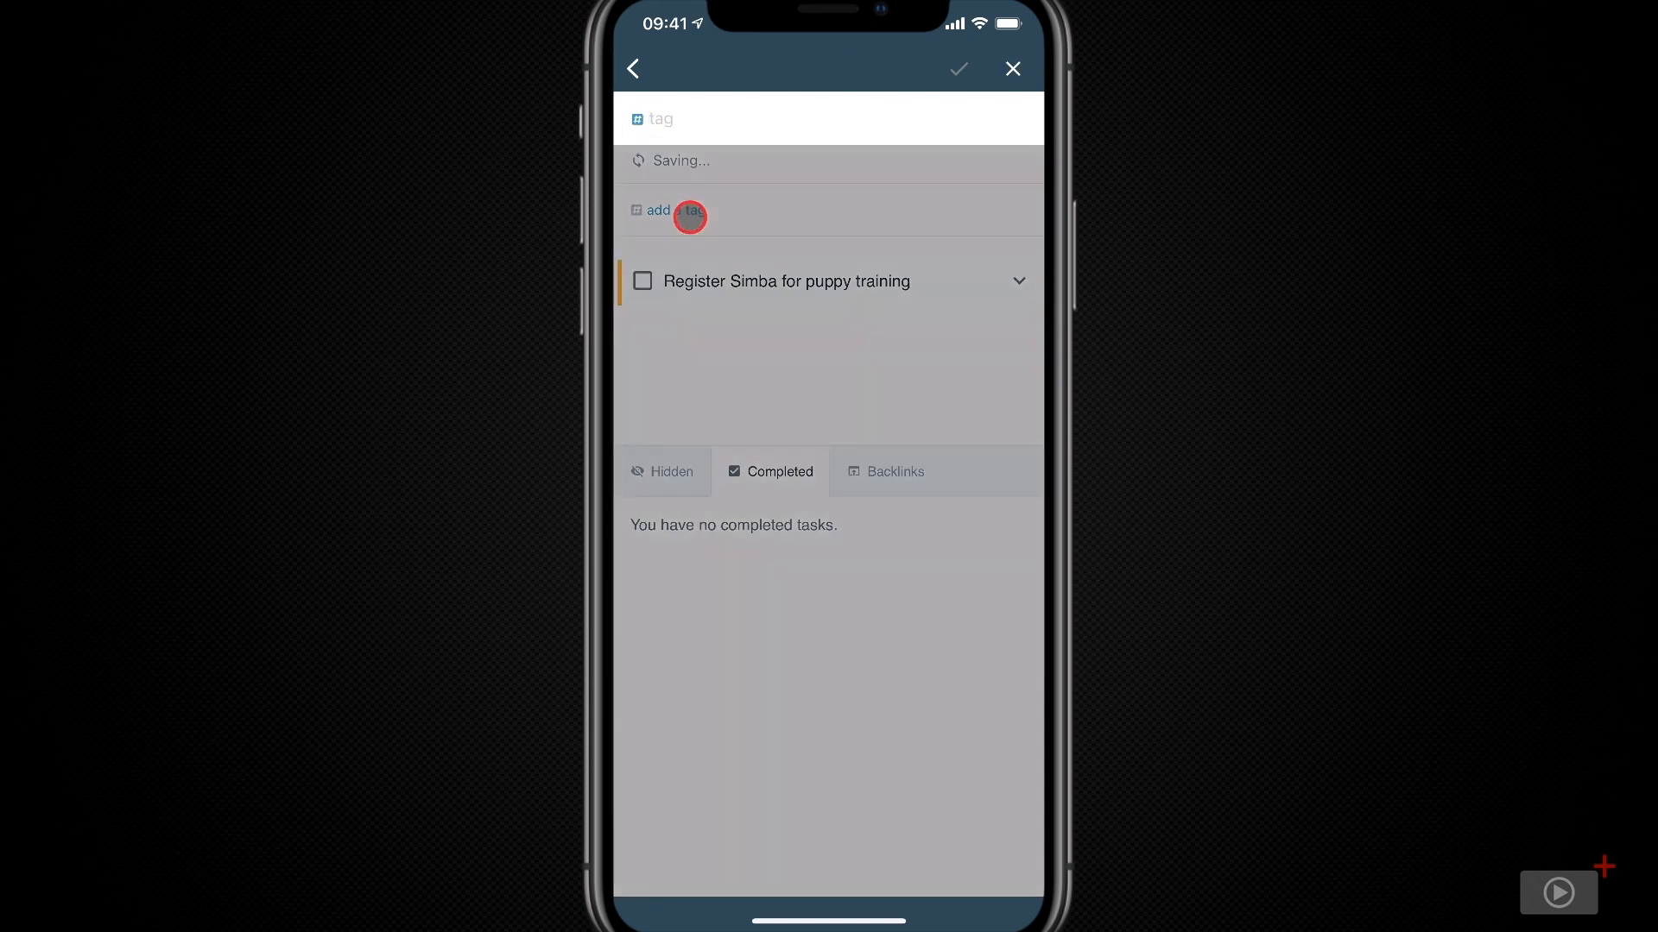
type("simba")
key("Return")
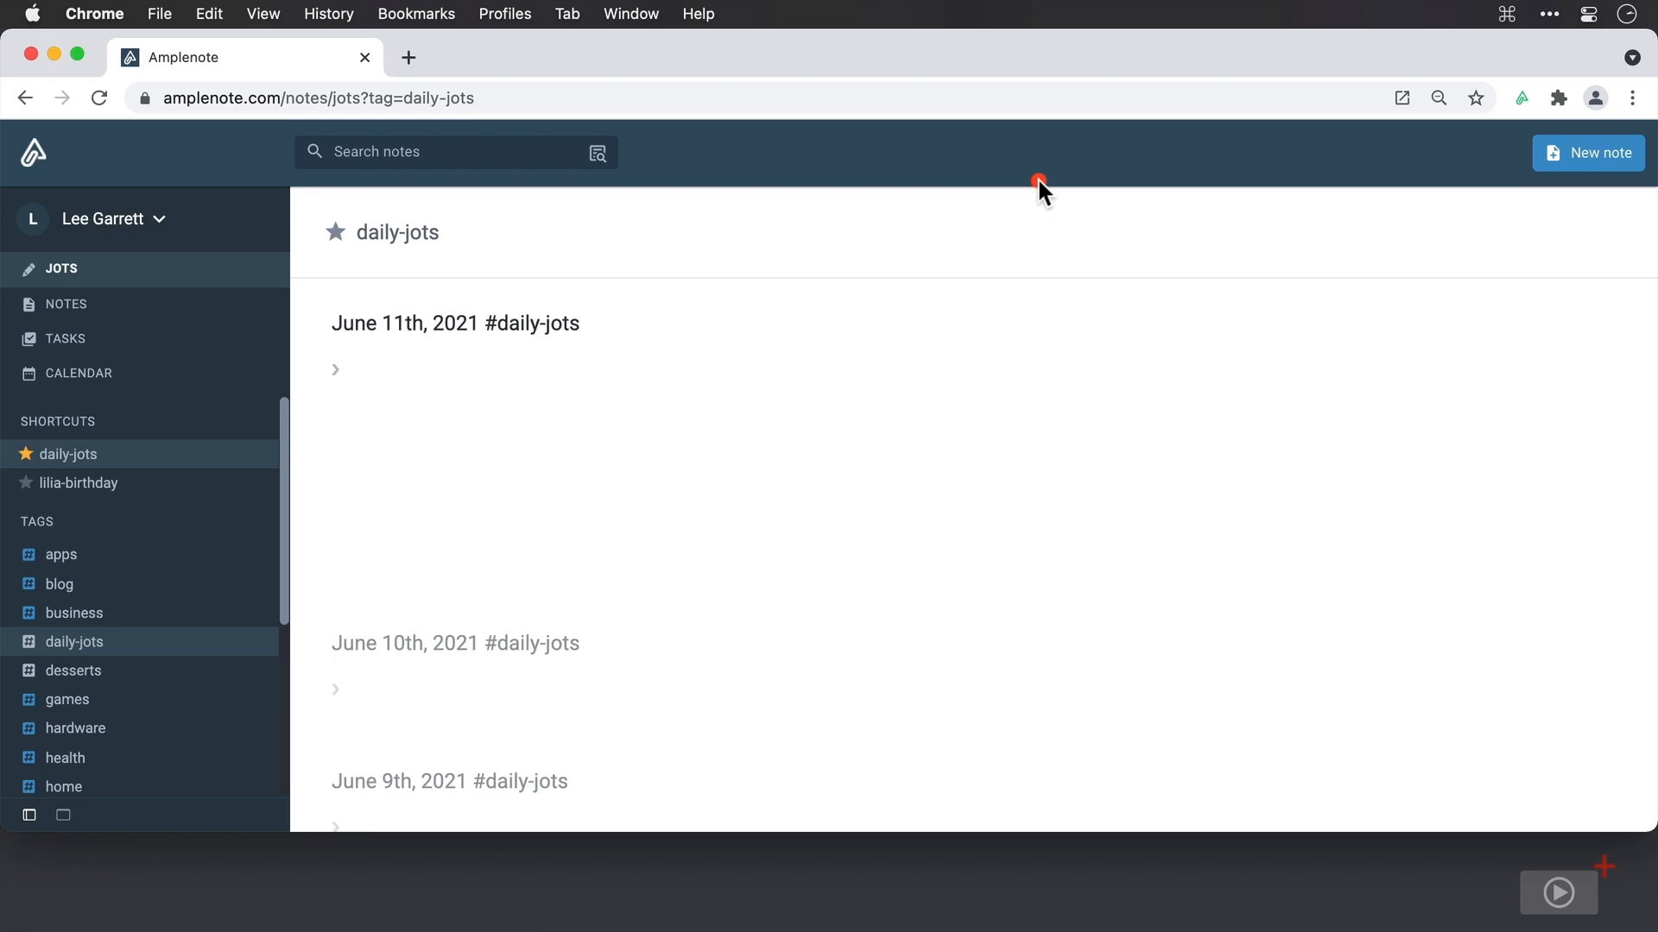
In the Amplenote web app, create a new note titled "Inbox" with the tags todo and inbox
left_click(1568, 166)
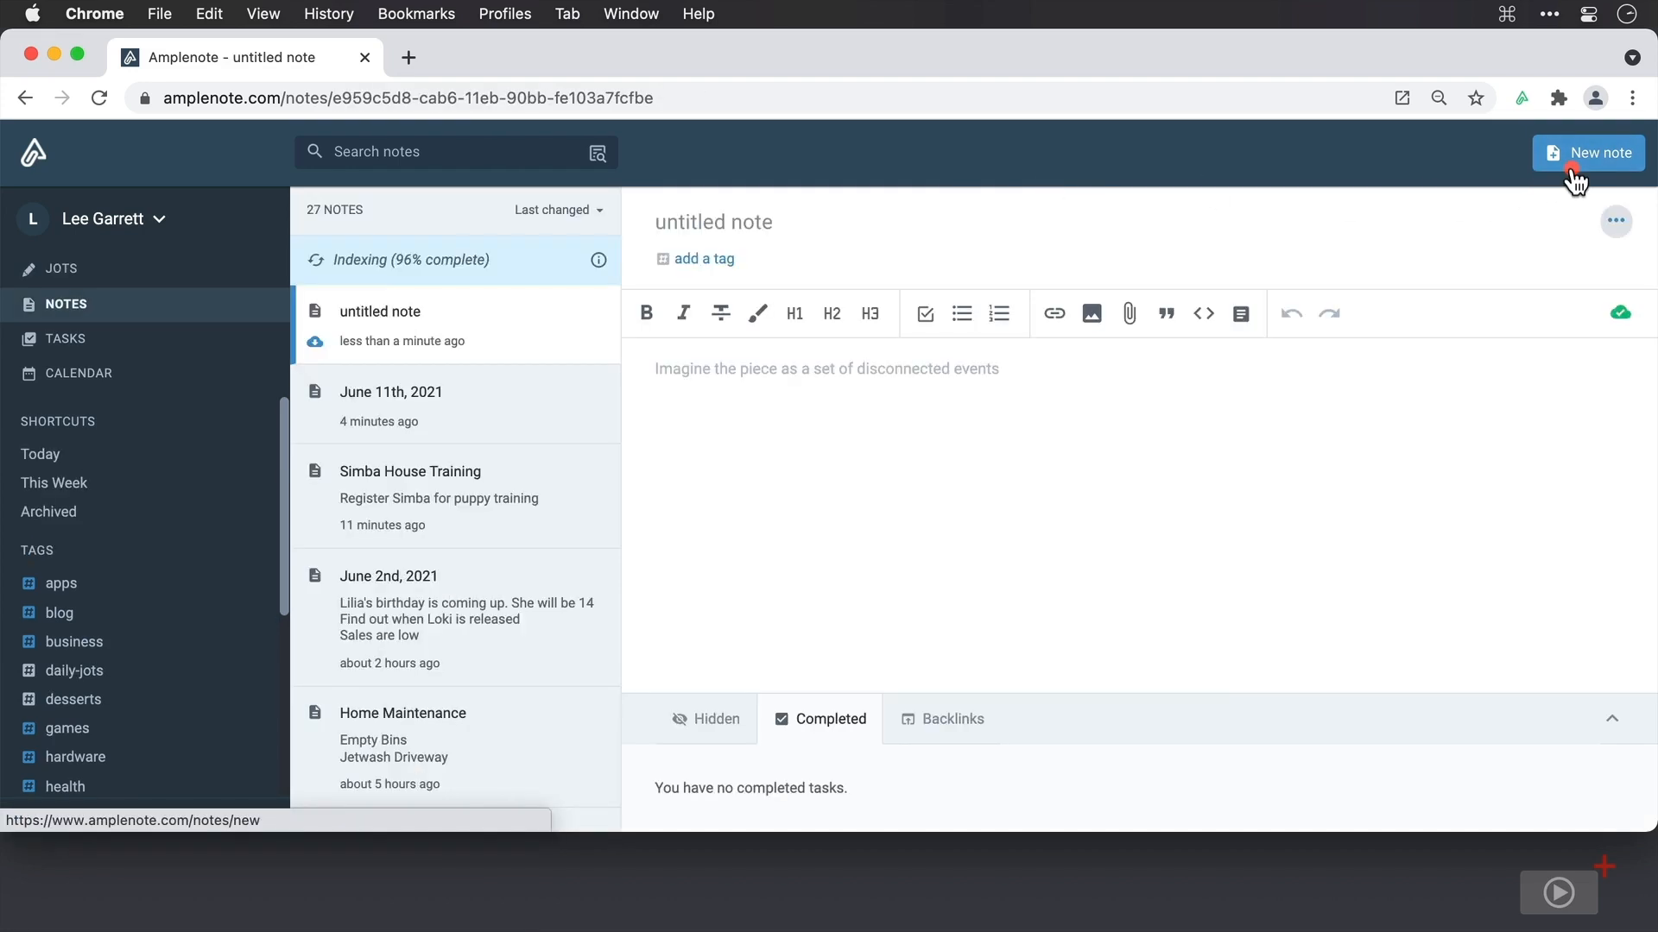
type("Inbox")
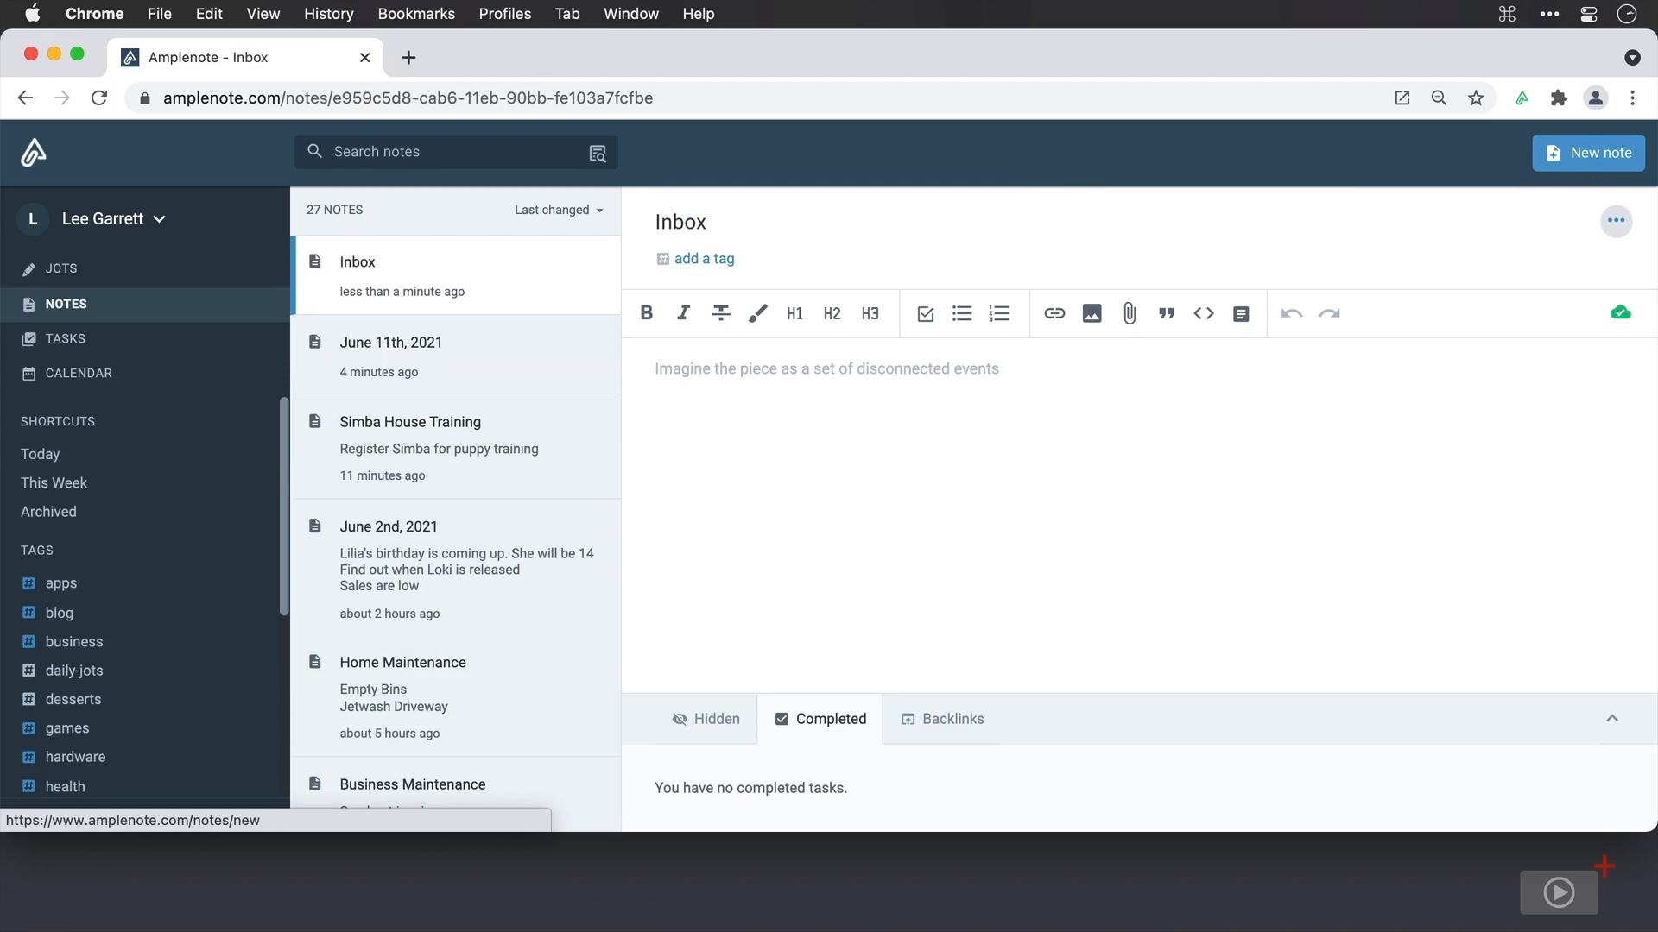
left_click(725, 259)
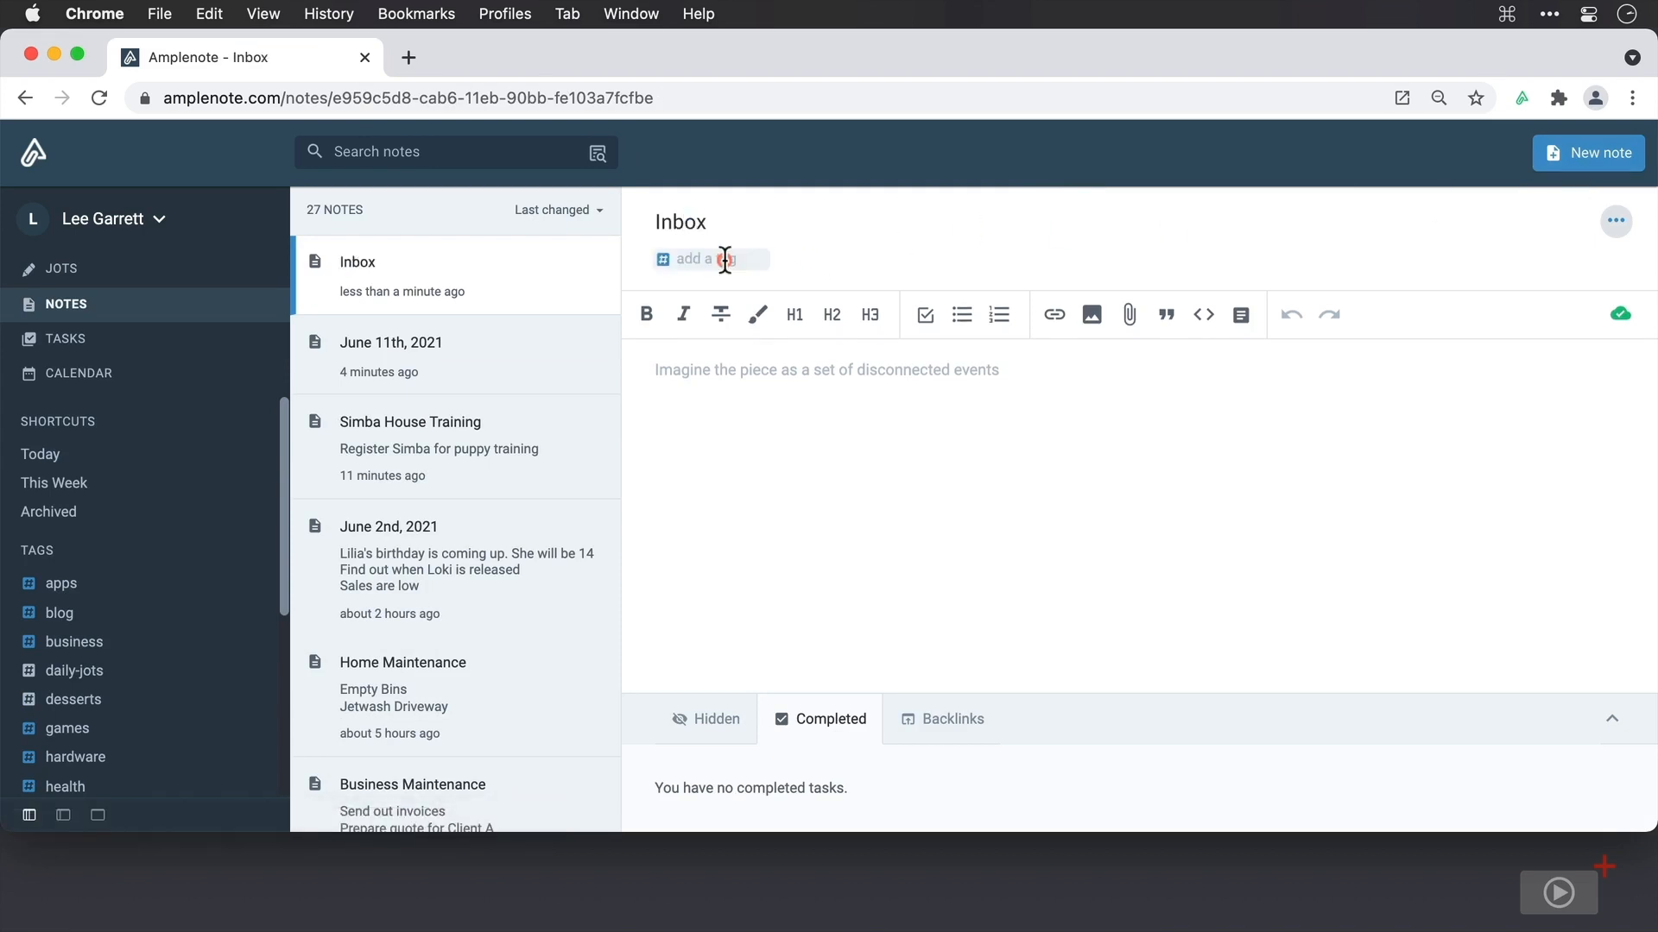
type("todo")
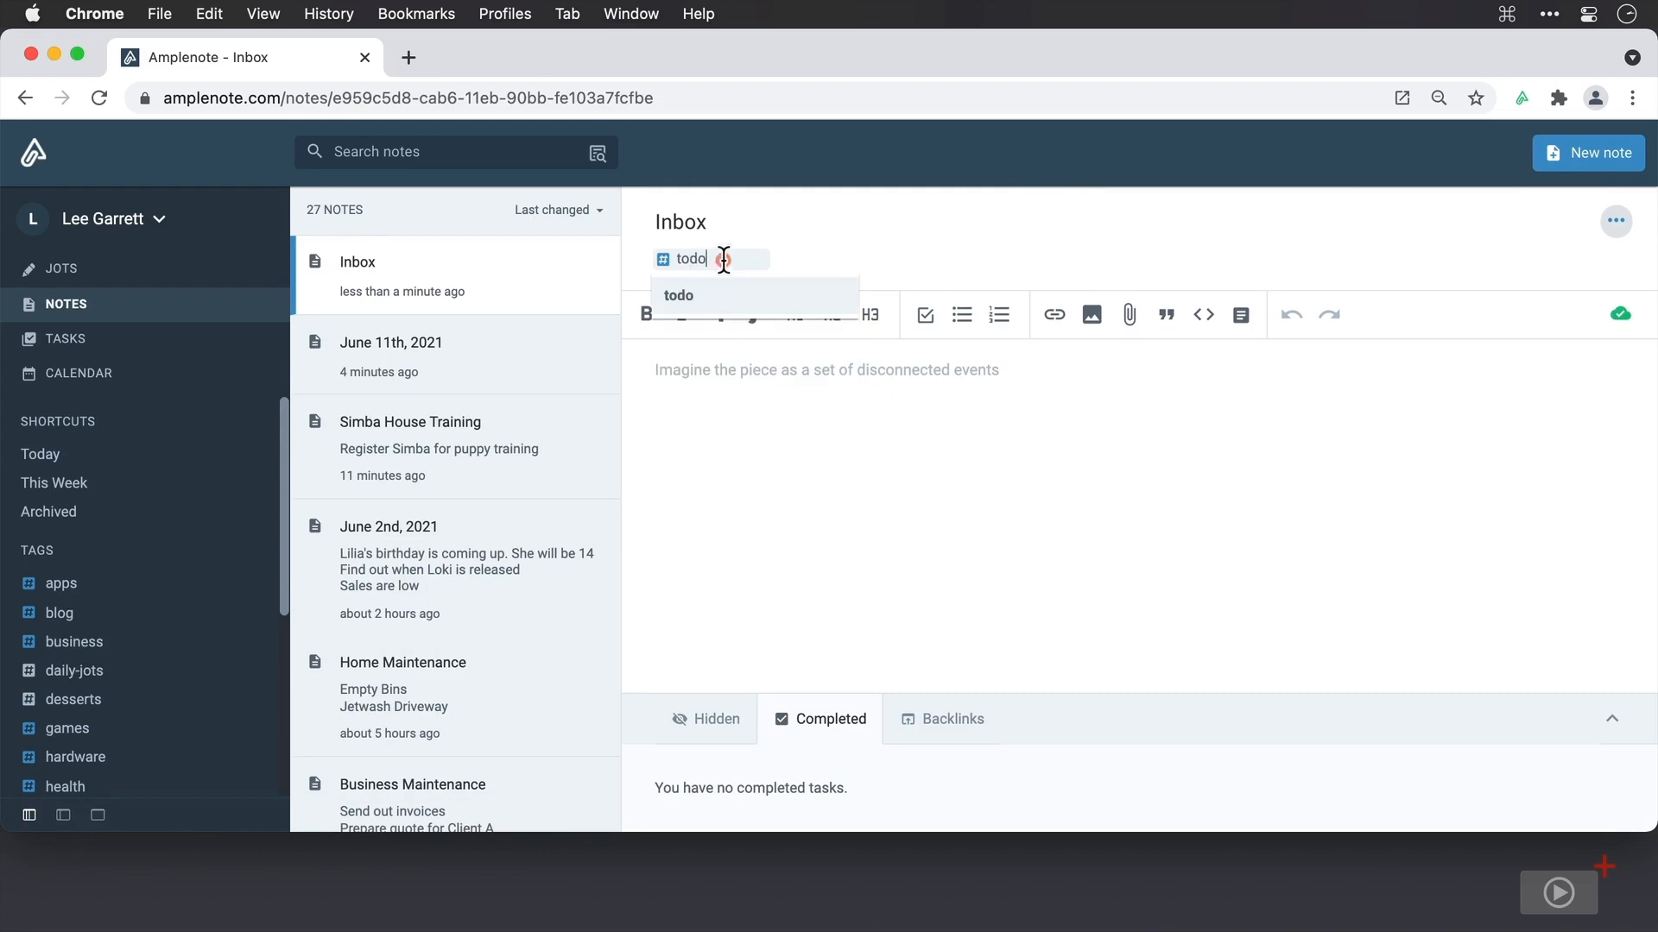
left_click(713, 295)
type("inbox")
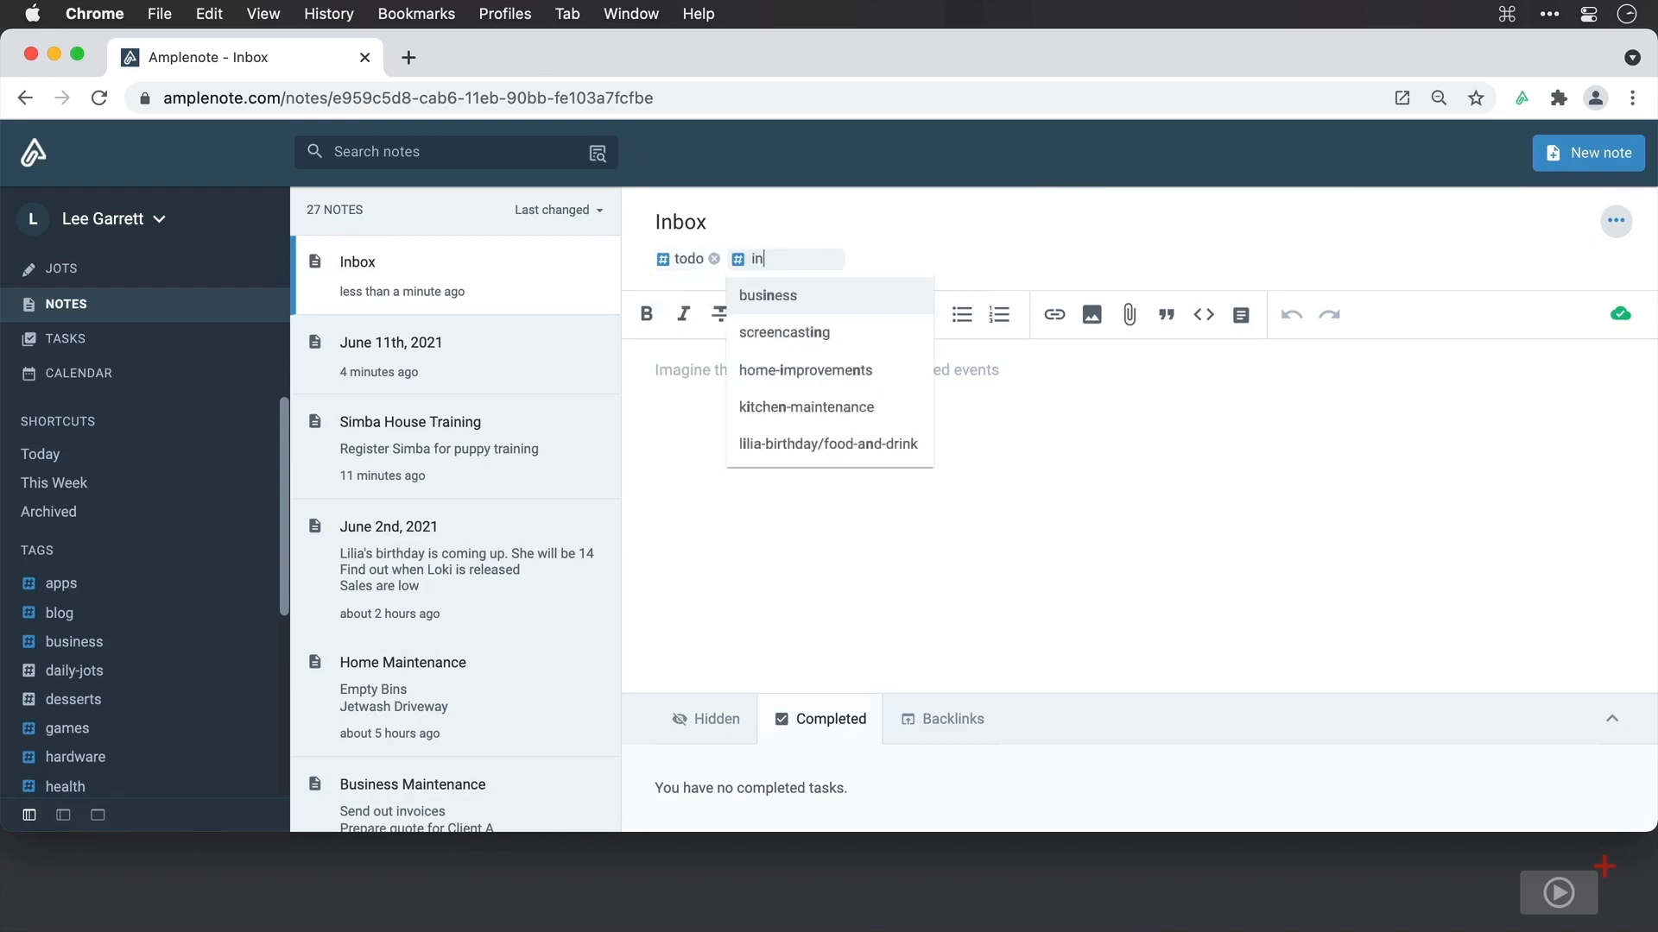
key("Return")
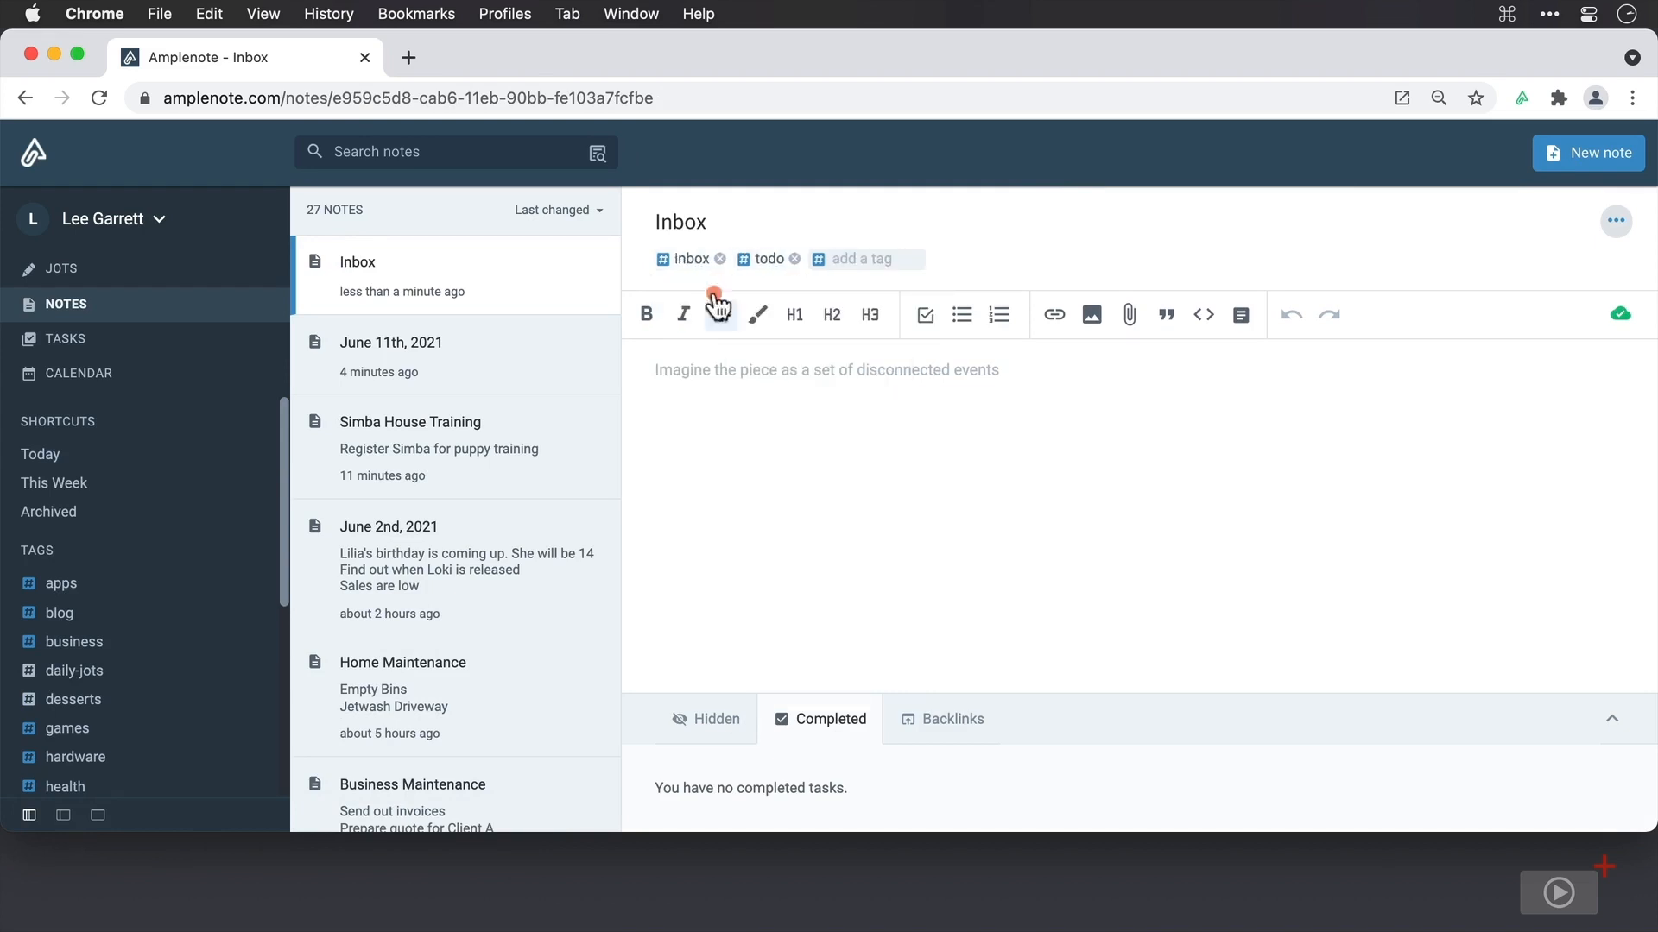
left_click(738, 377)
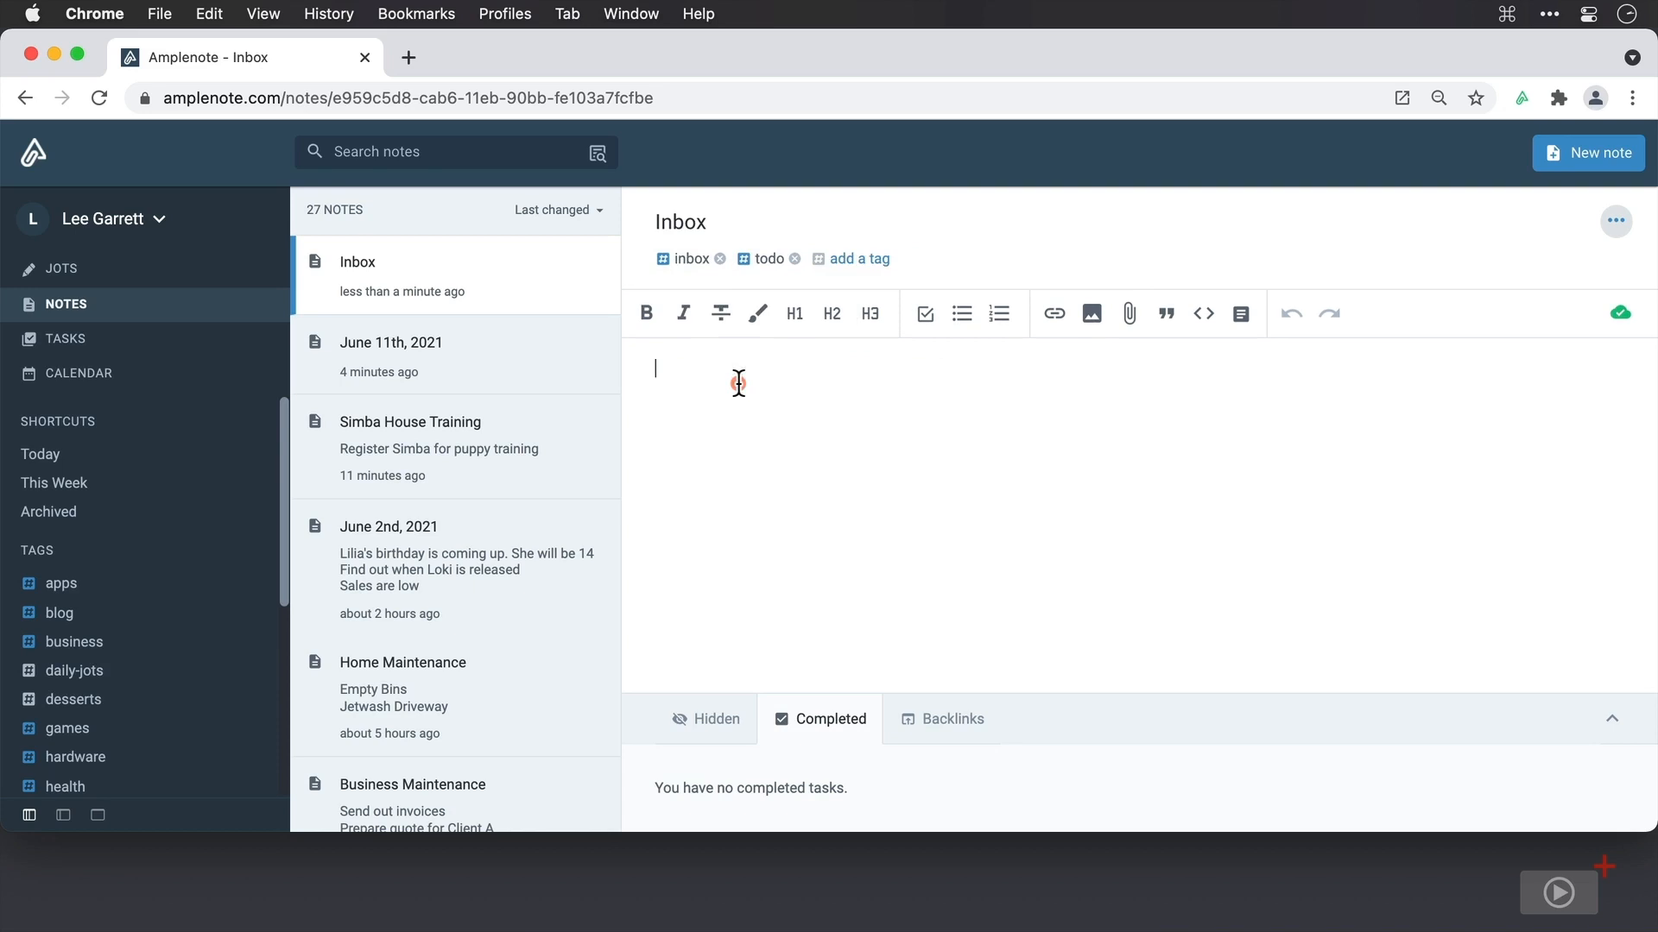
In Jots mode, nest the inbox tag under the todo tag
left_click(76, 273)
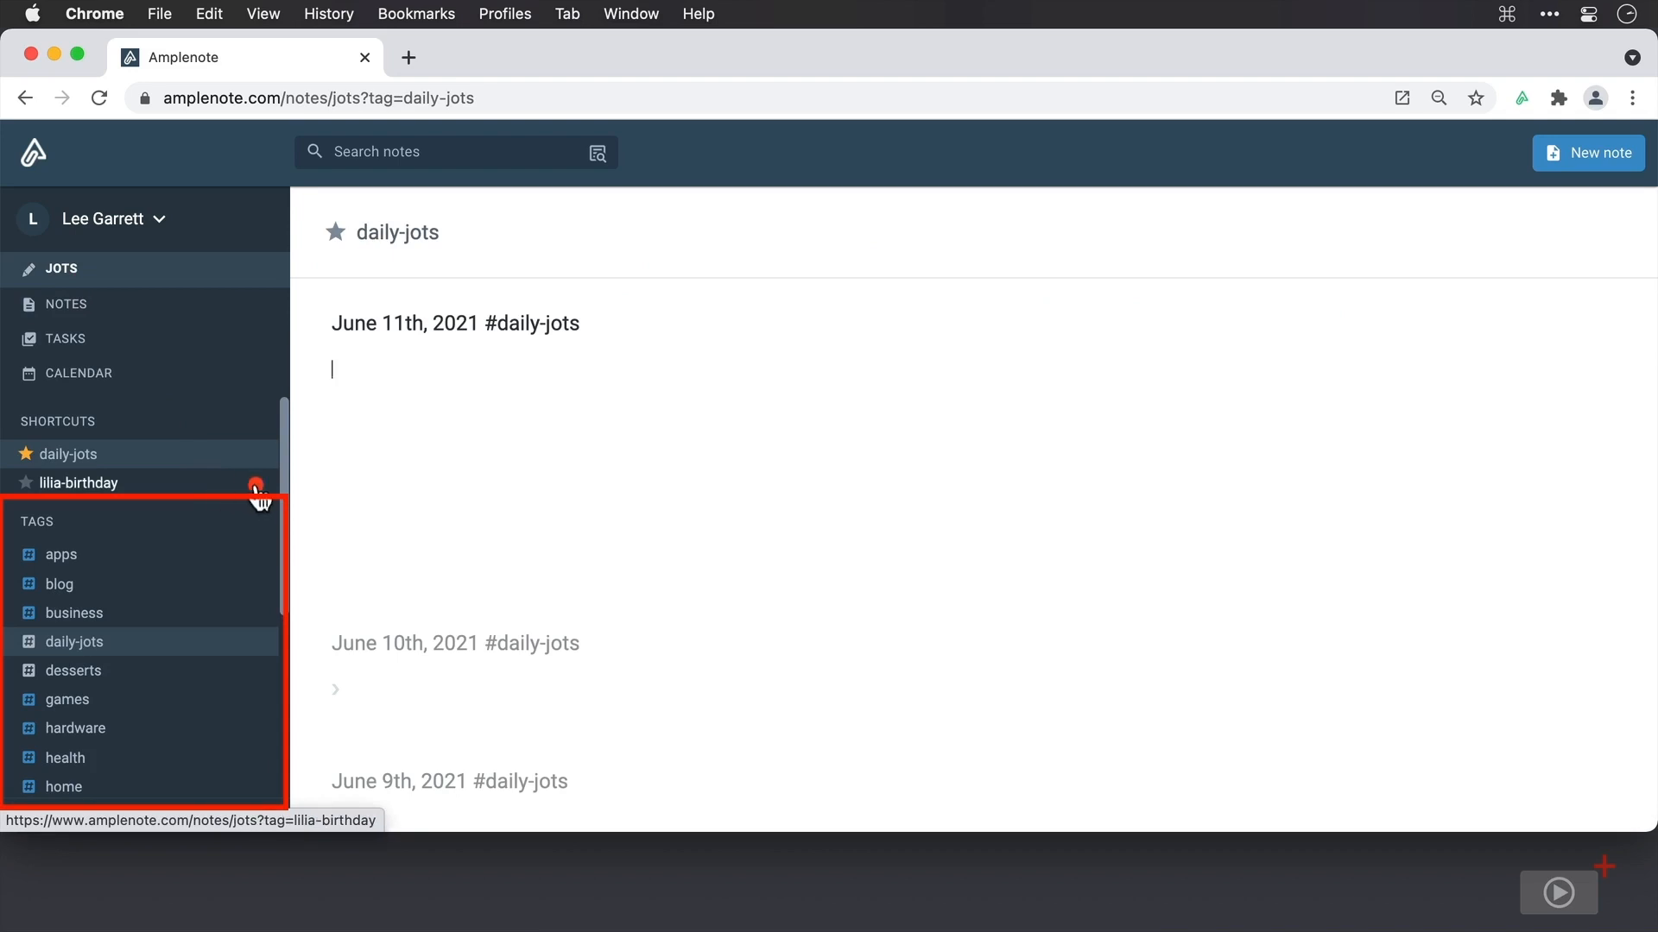
left_click_drag(287, 483, 288, 673)
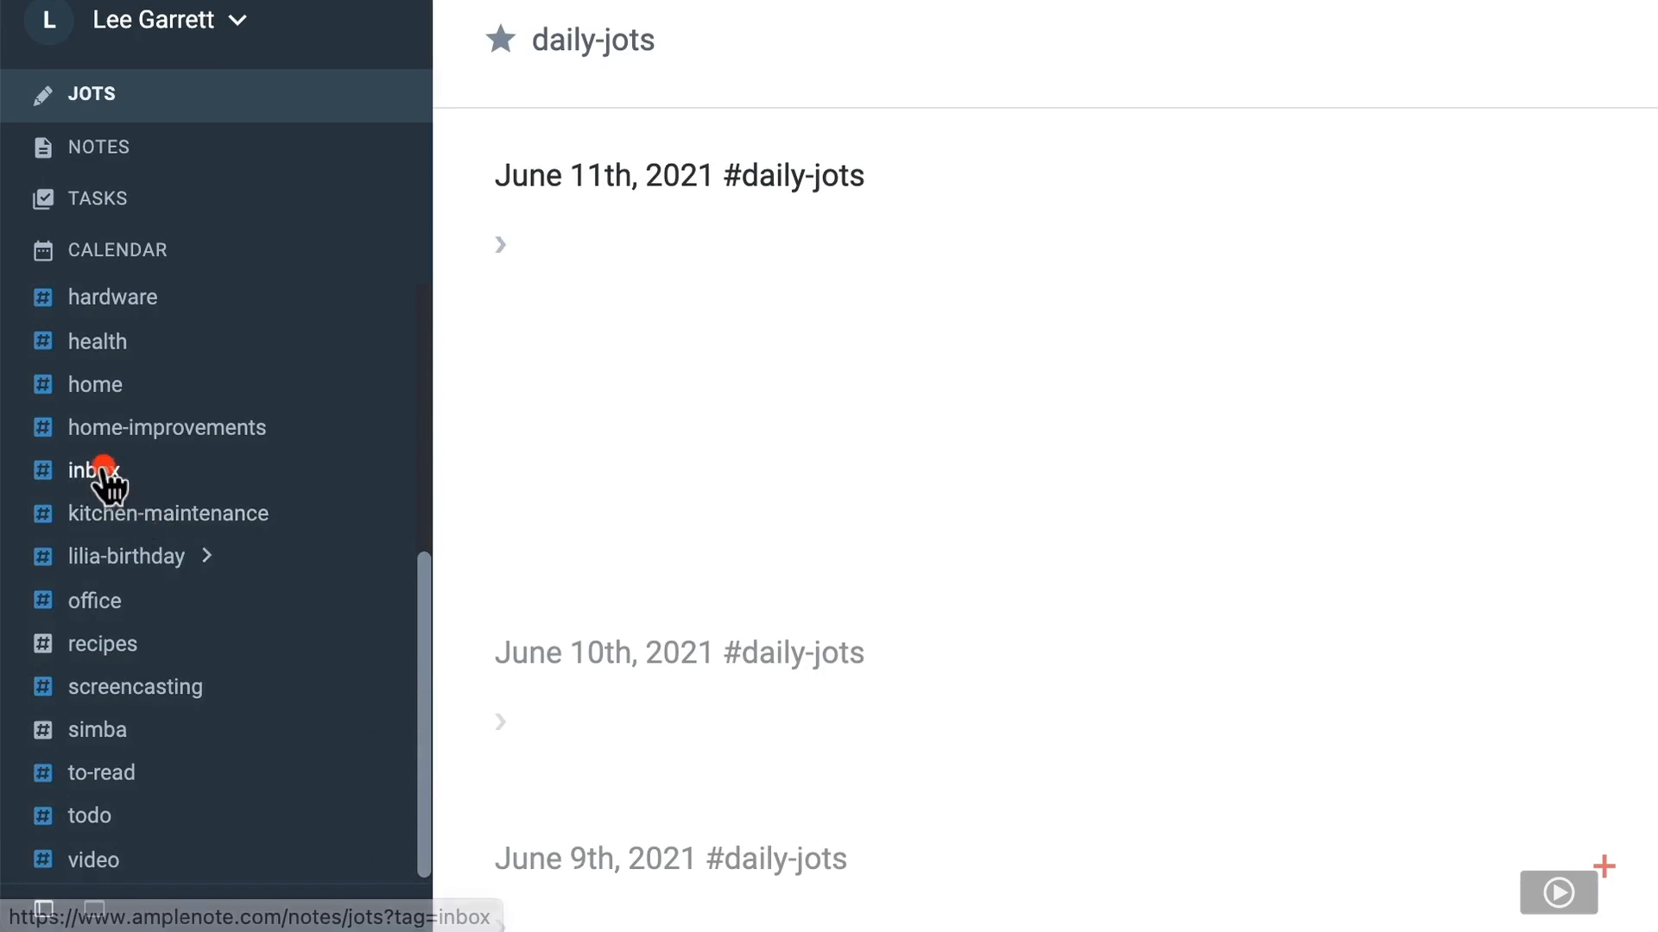
left_click_drag(137, 581, 133, 835)
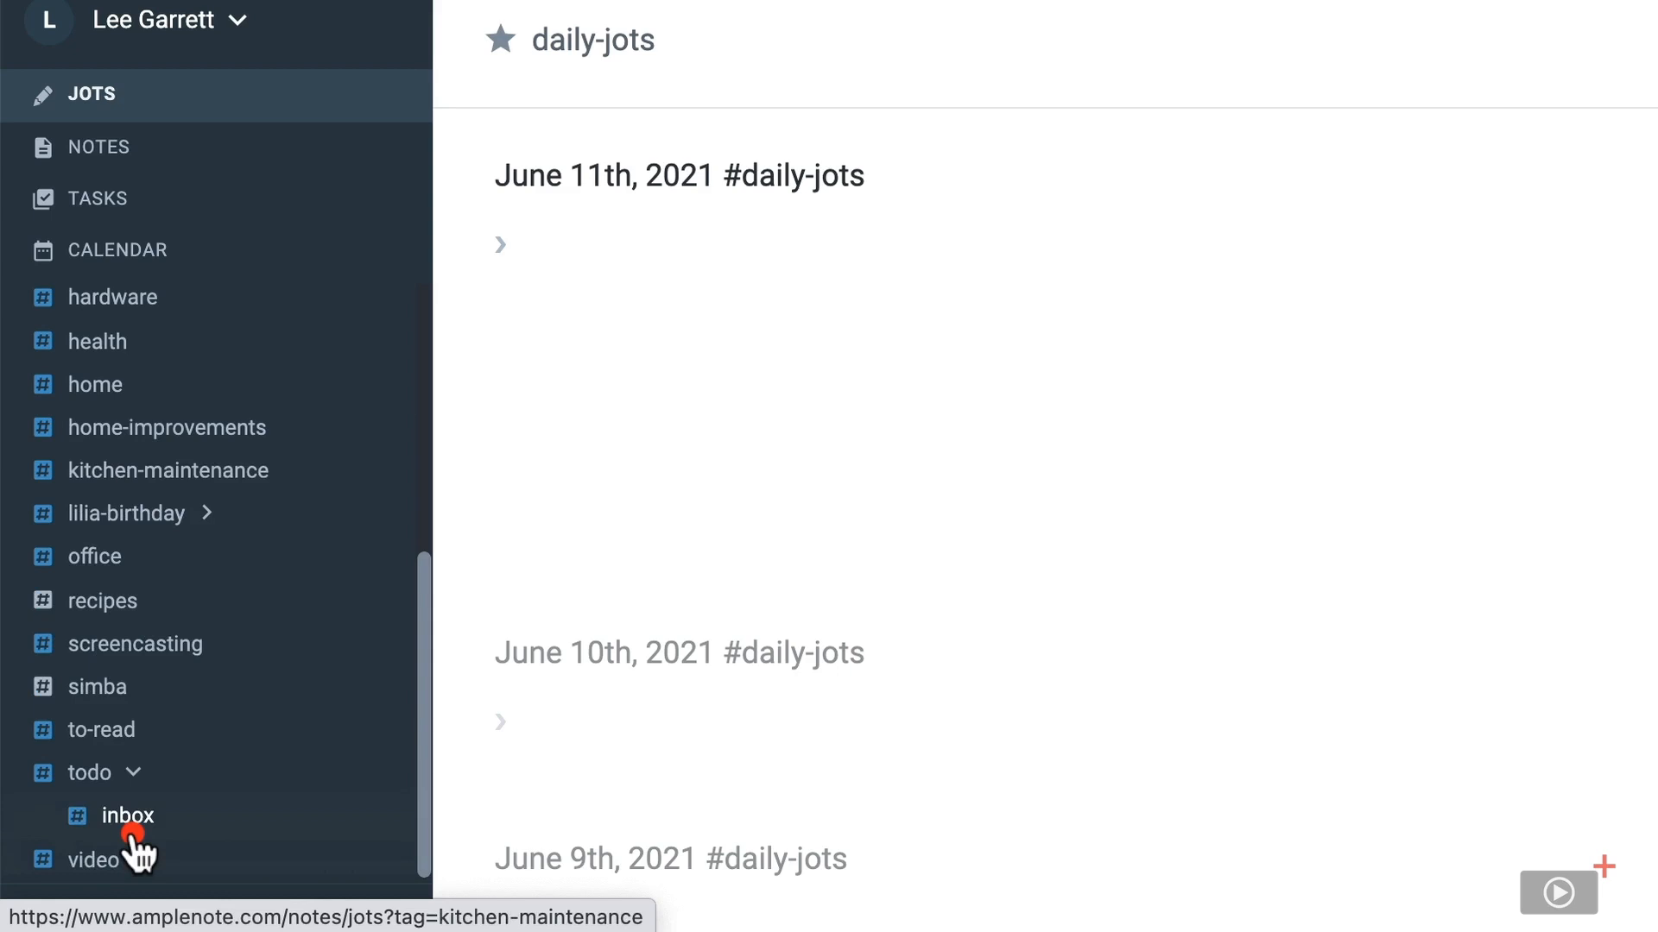
Add the todo/inbox tag to the shortcuts and make it the default tag for Jots
left_click(136, 822)
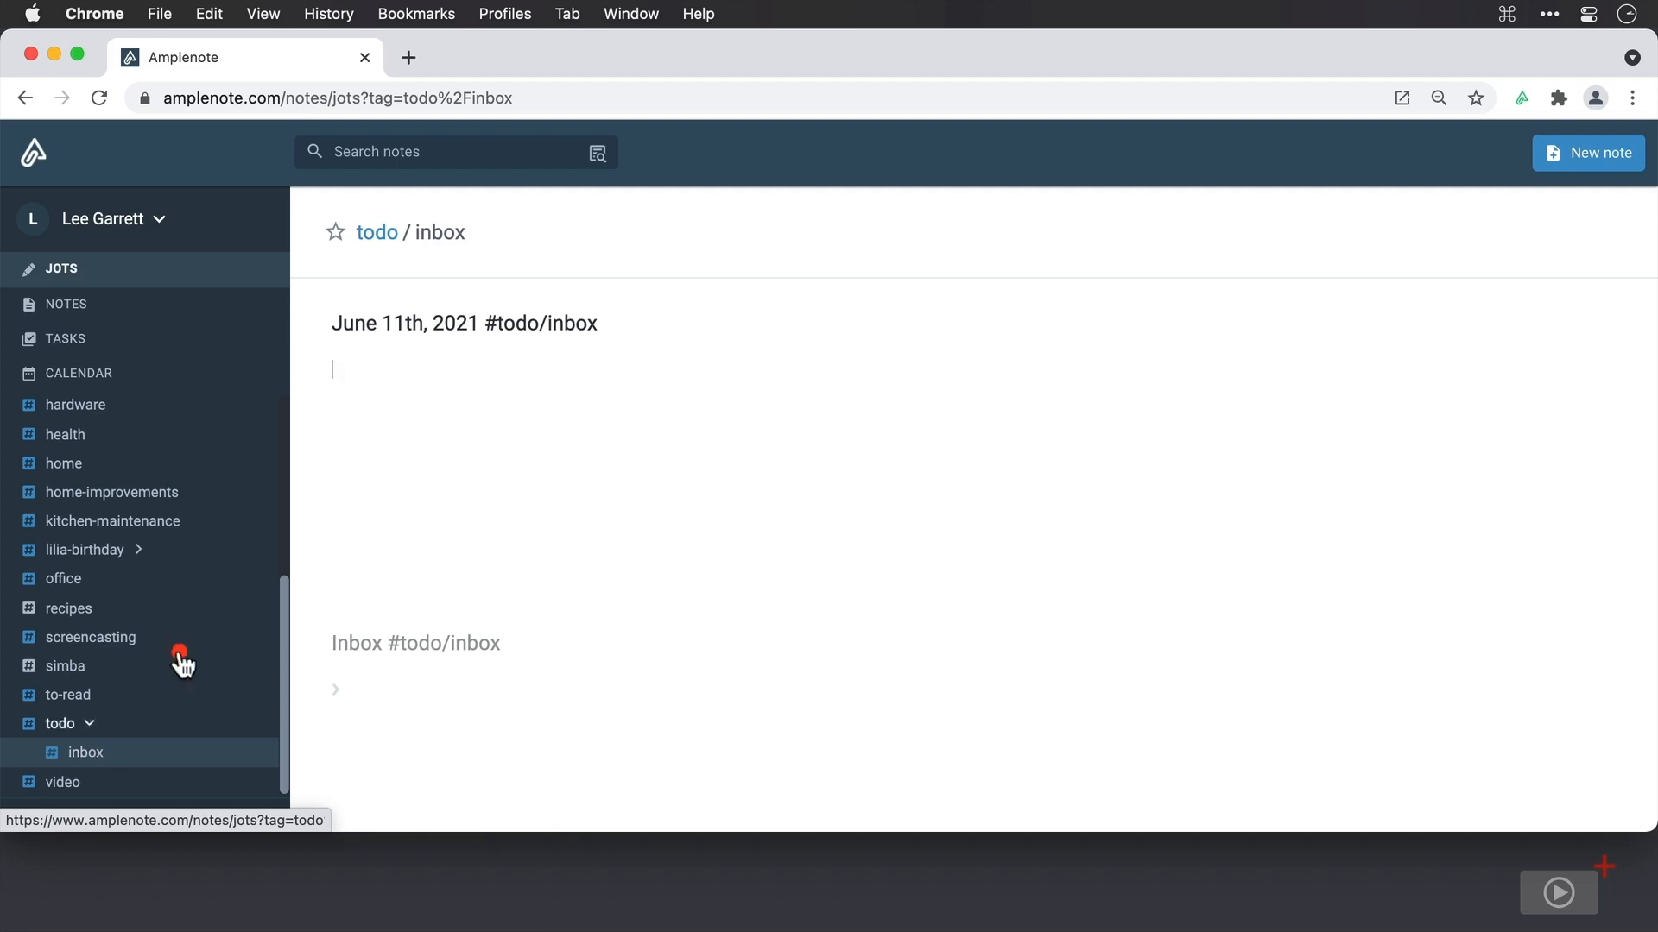
left_click(337, 233)
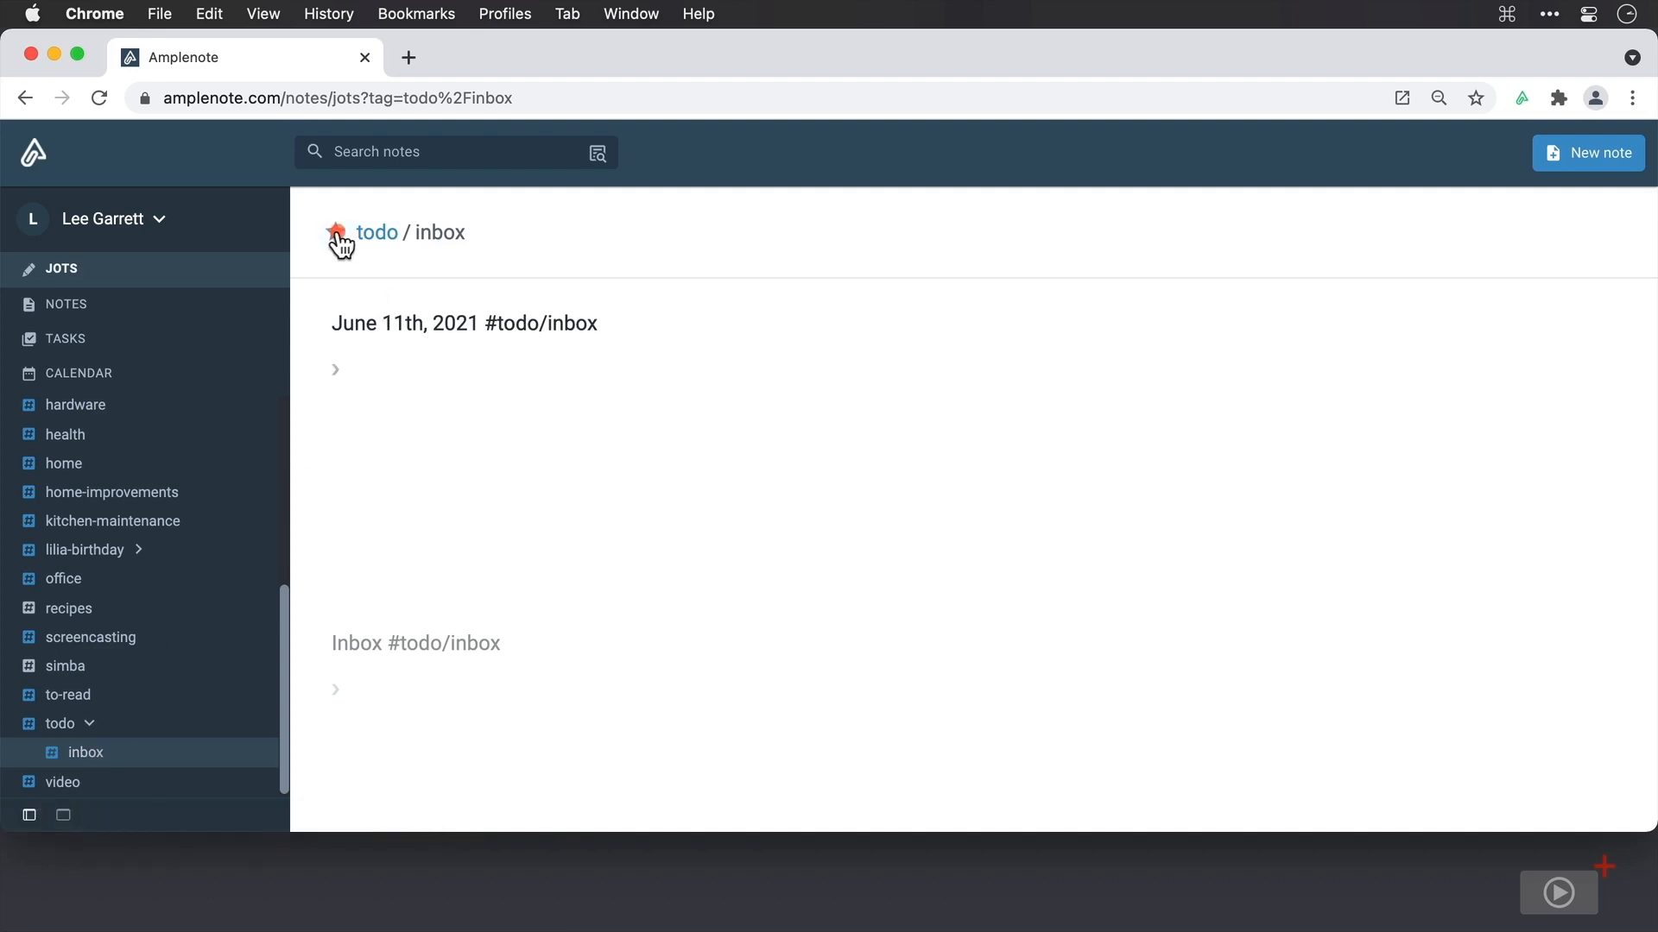
scroll(213, 419, "up", 5)
scroll(214, 421, "up", 2)
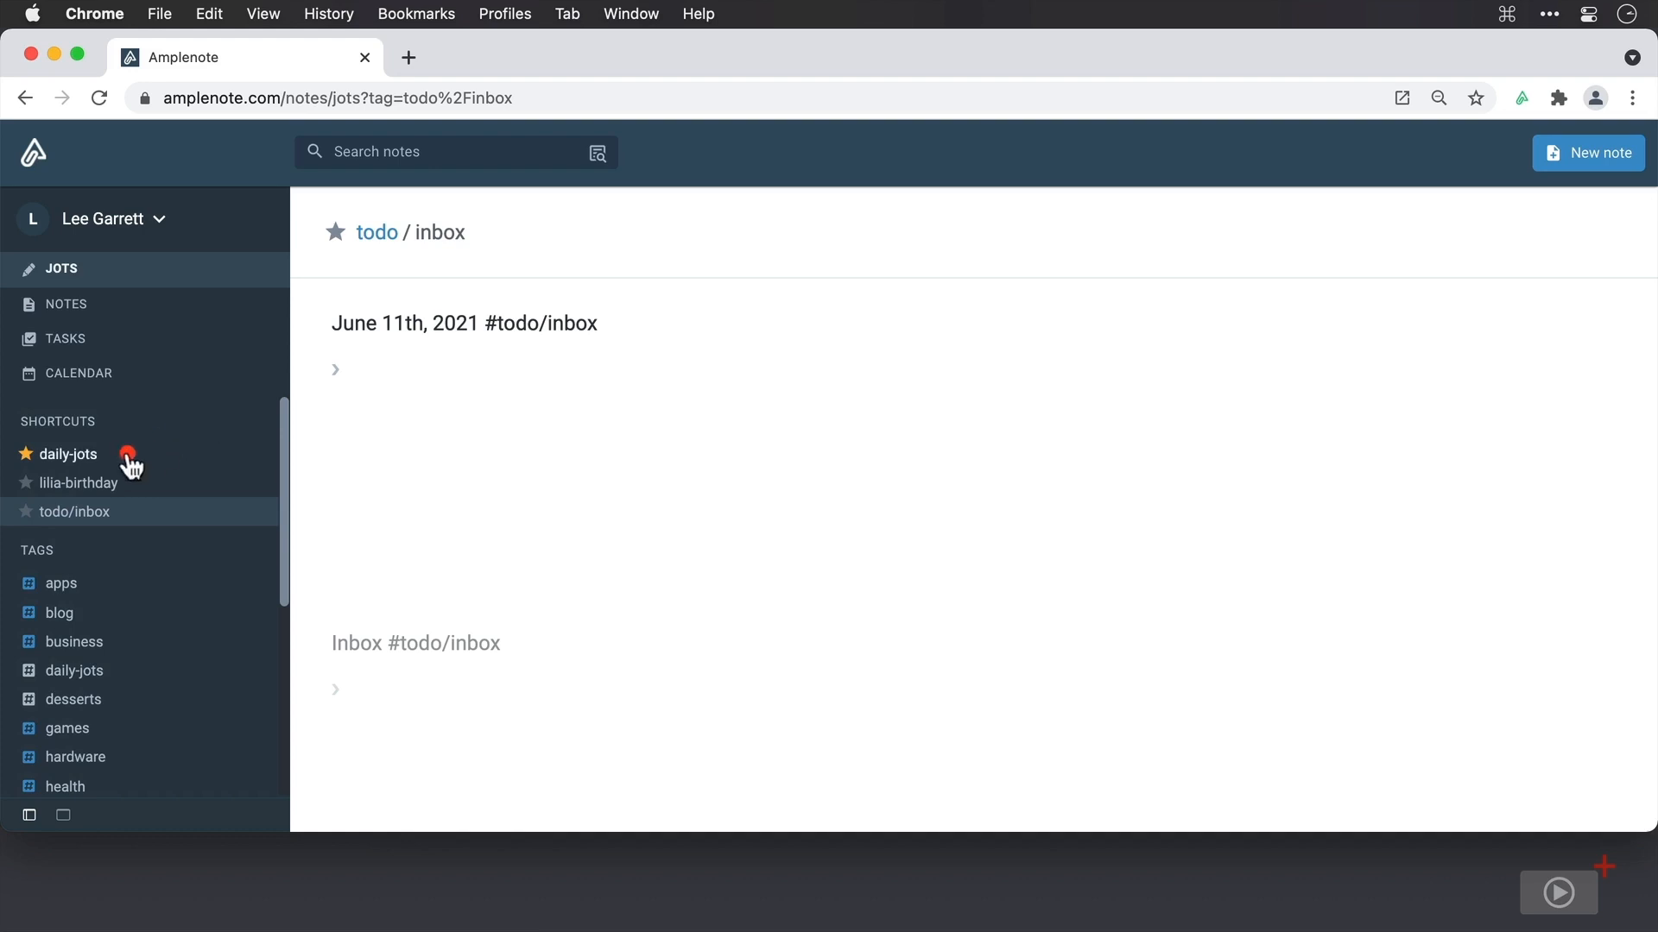
left_click(27, 513)
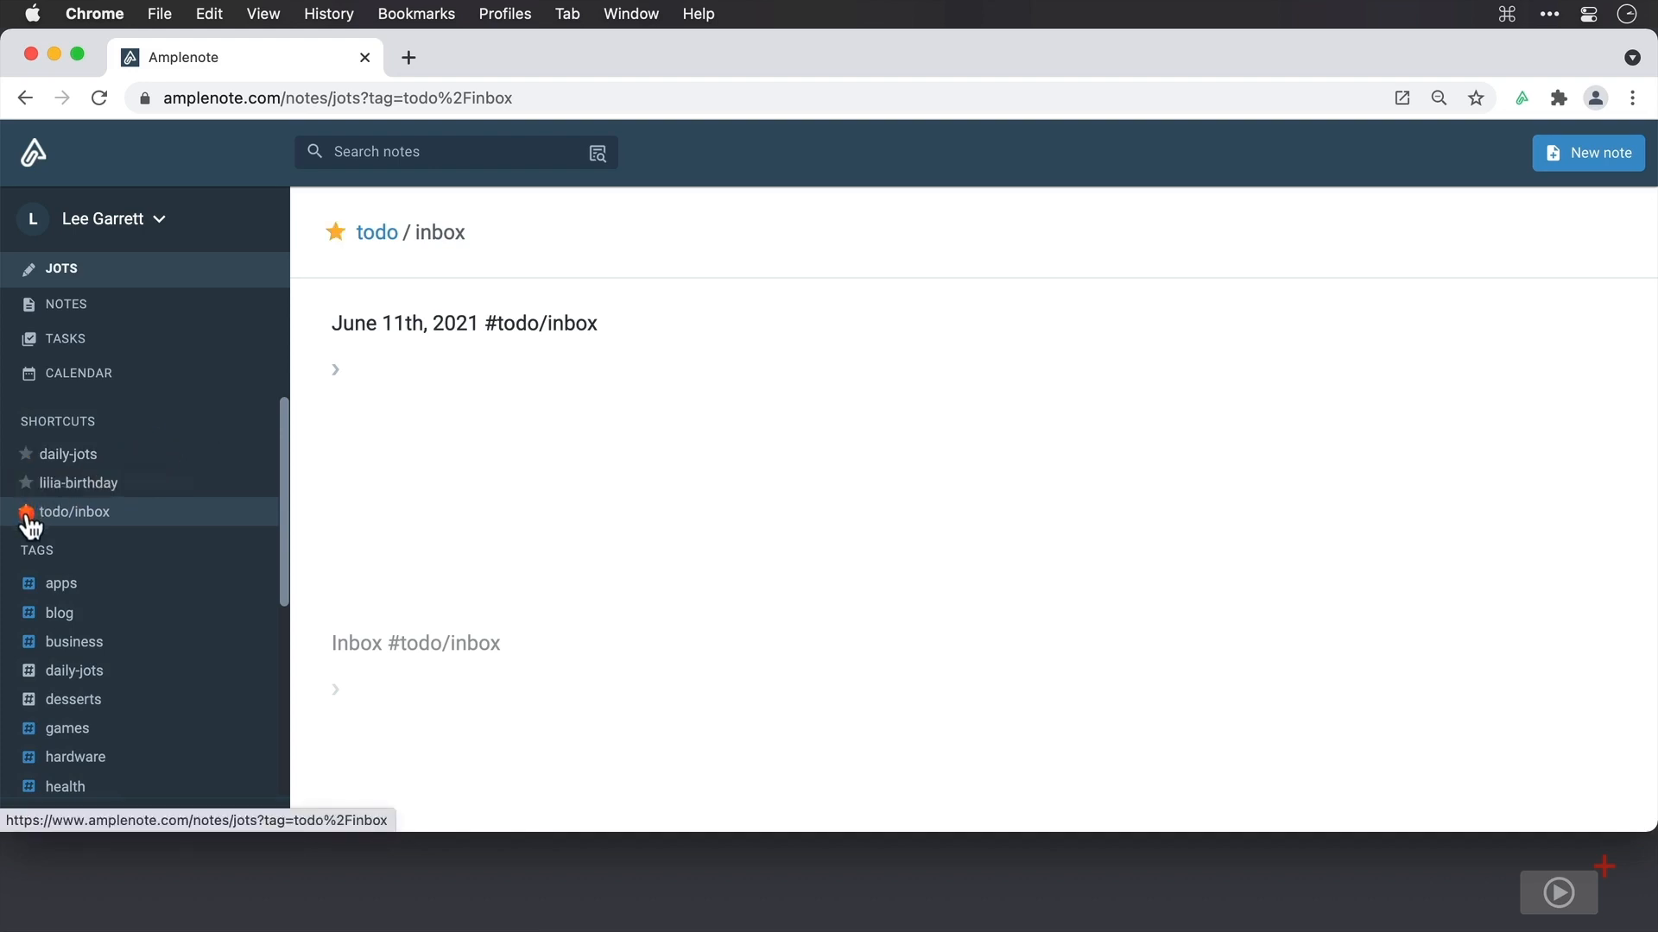
Switch between Calendar and Jots, including from the daily-jots shortcut, to check which tag Jots opens by default
left_click(119, 373)
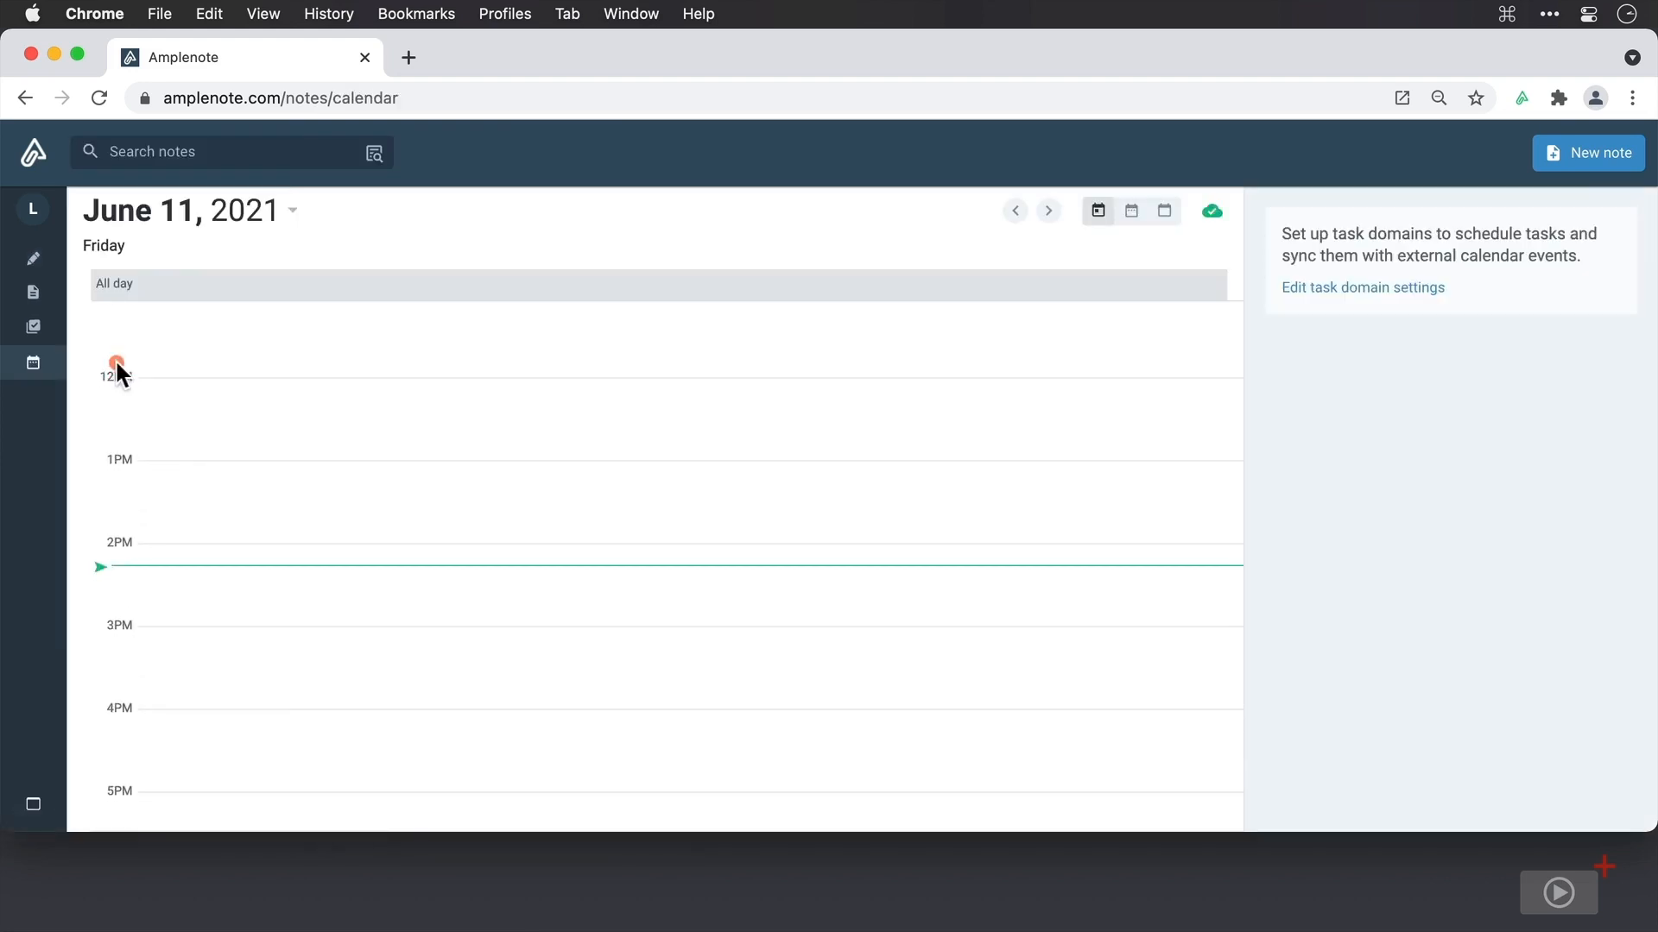
left_click(36, 263)
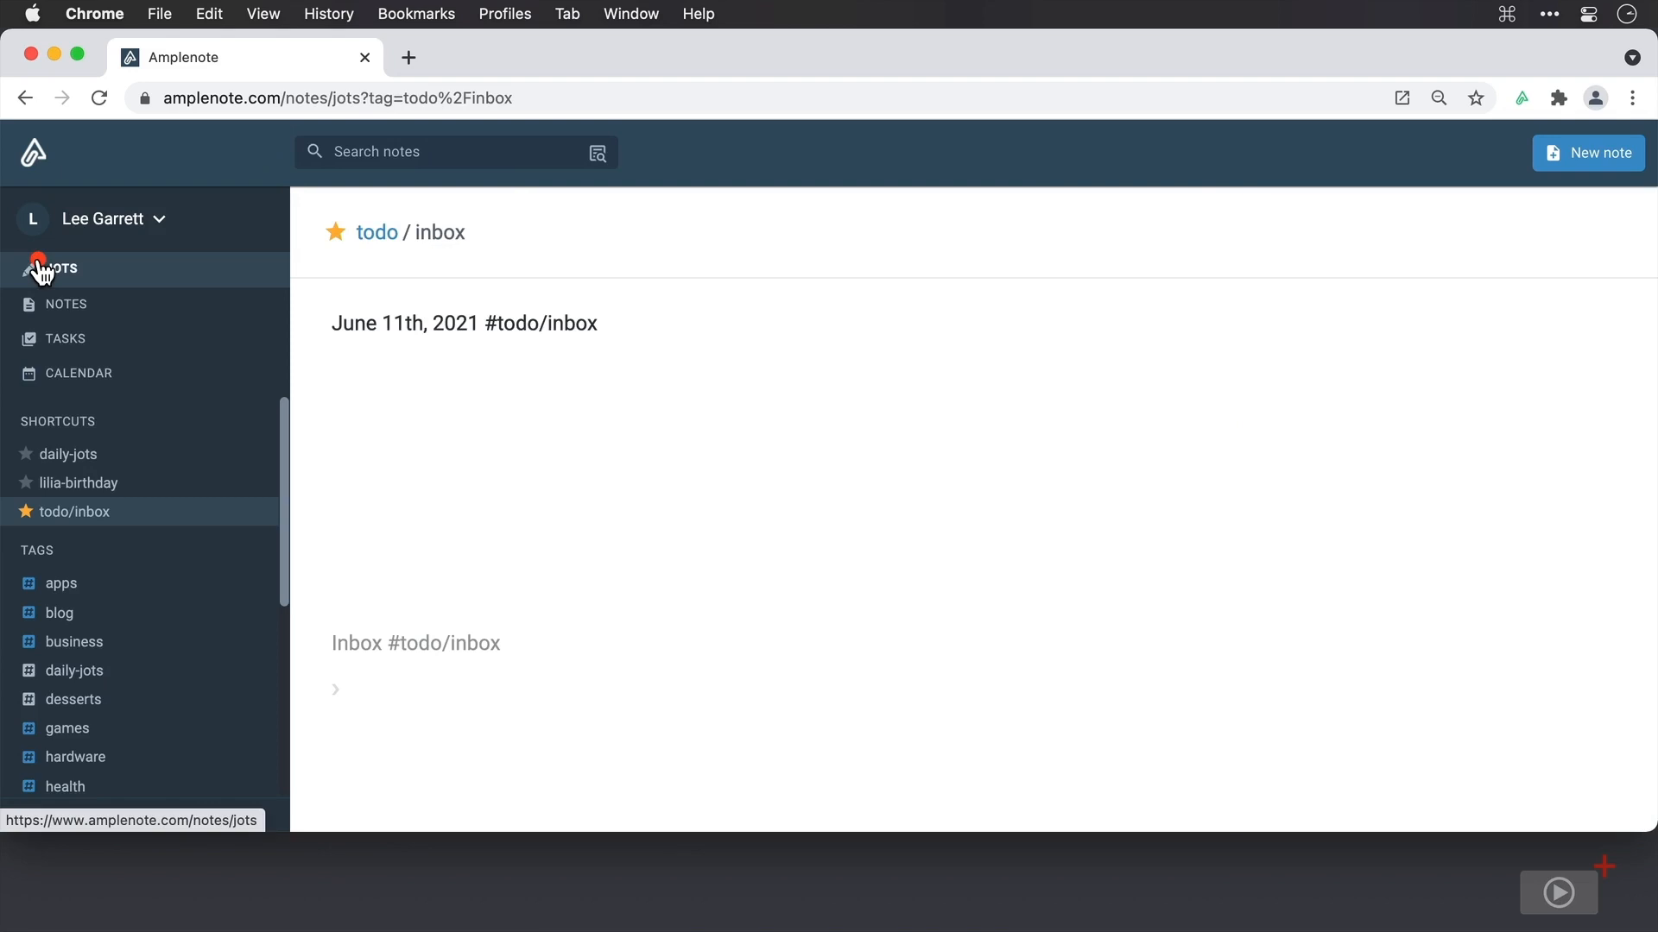
left_click(85, 456)
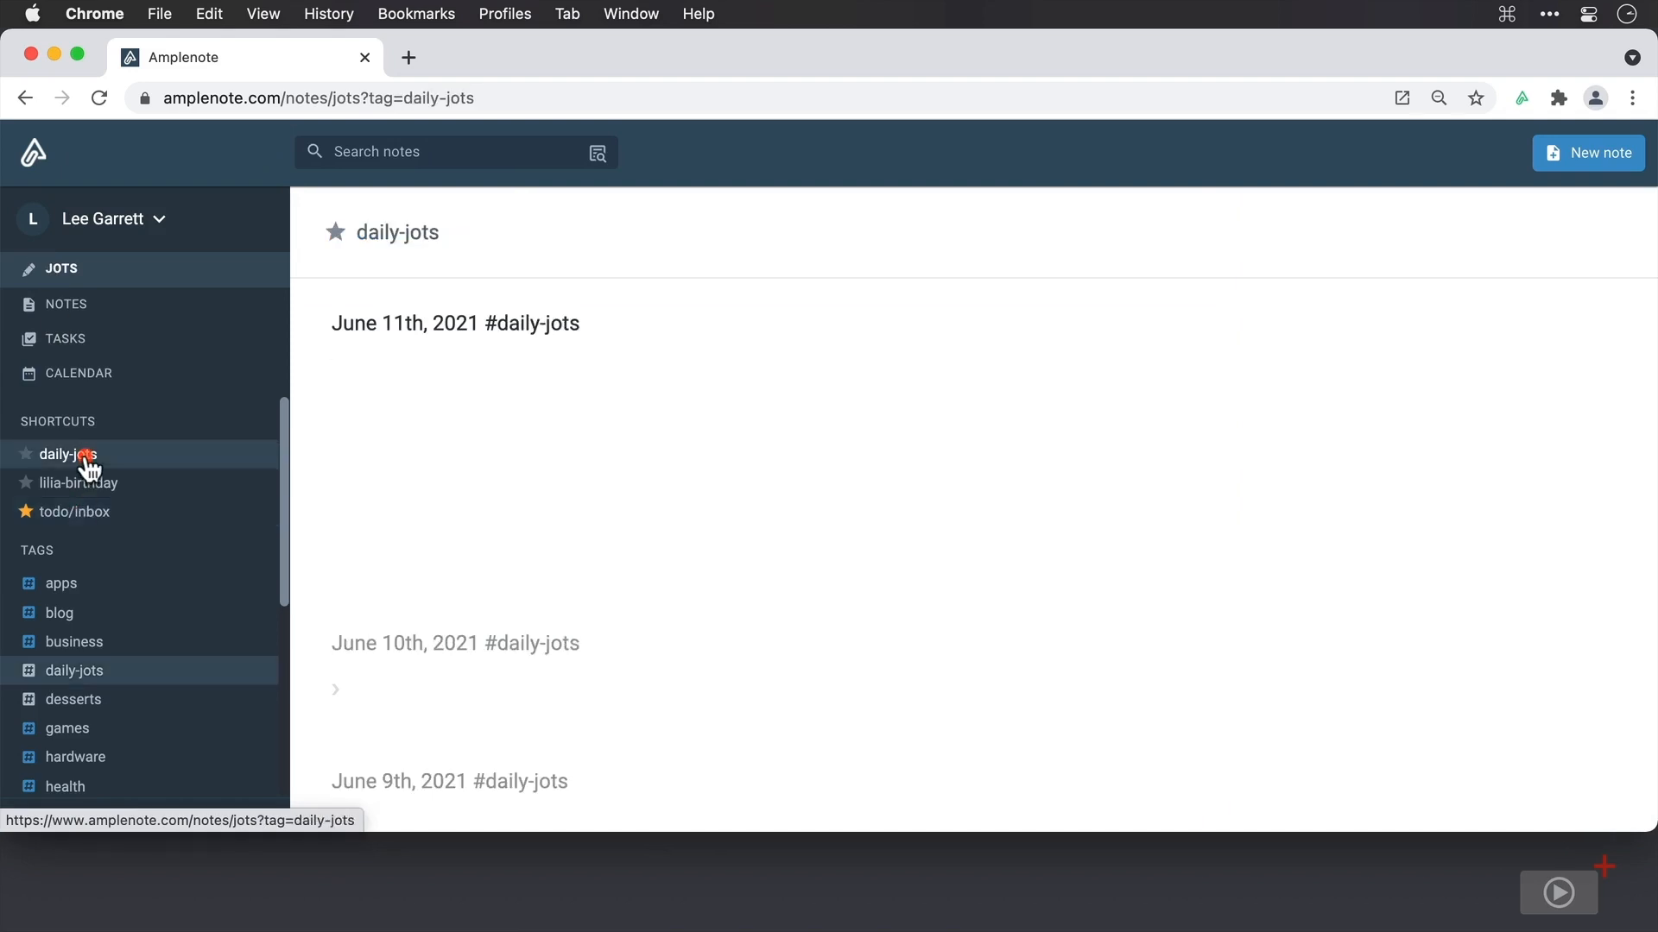
left_click(93, 369)
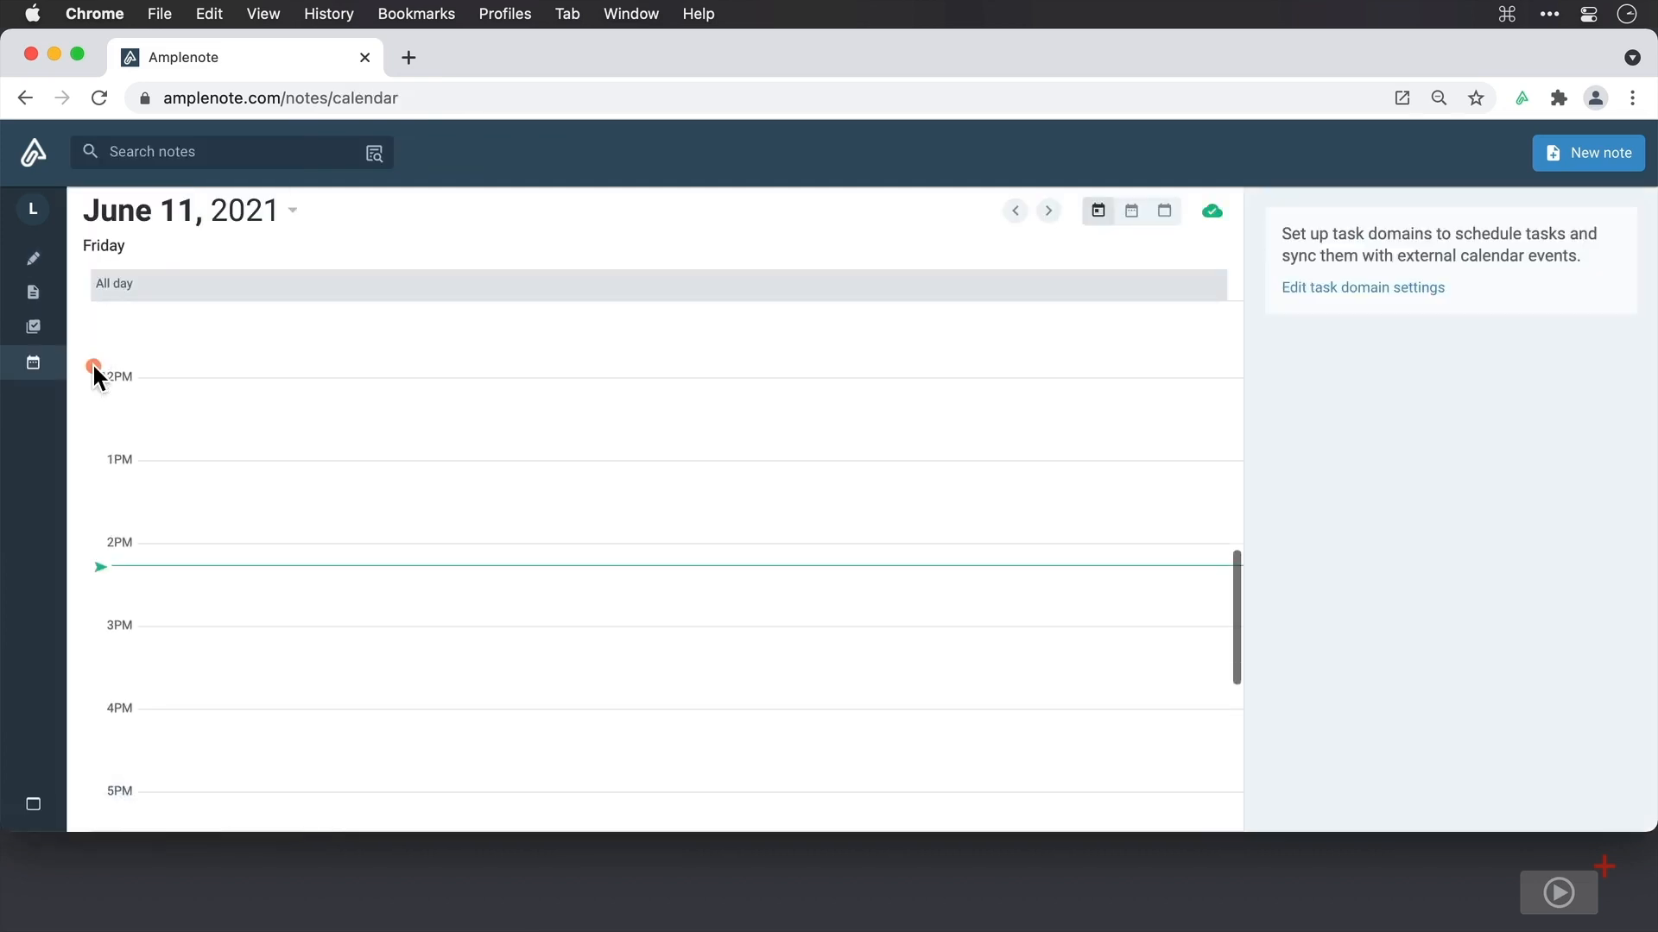
left_click(34, 259)
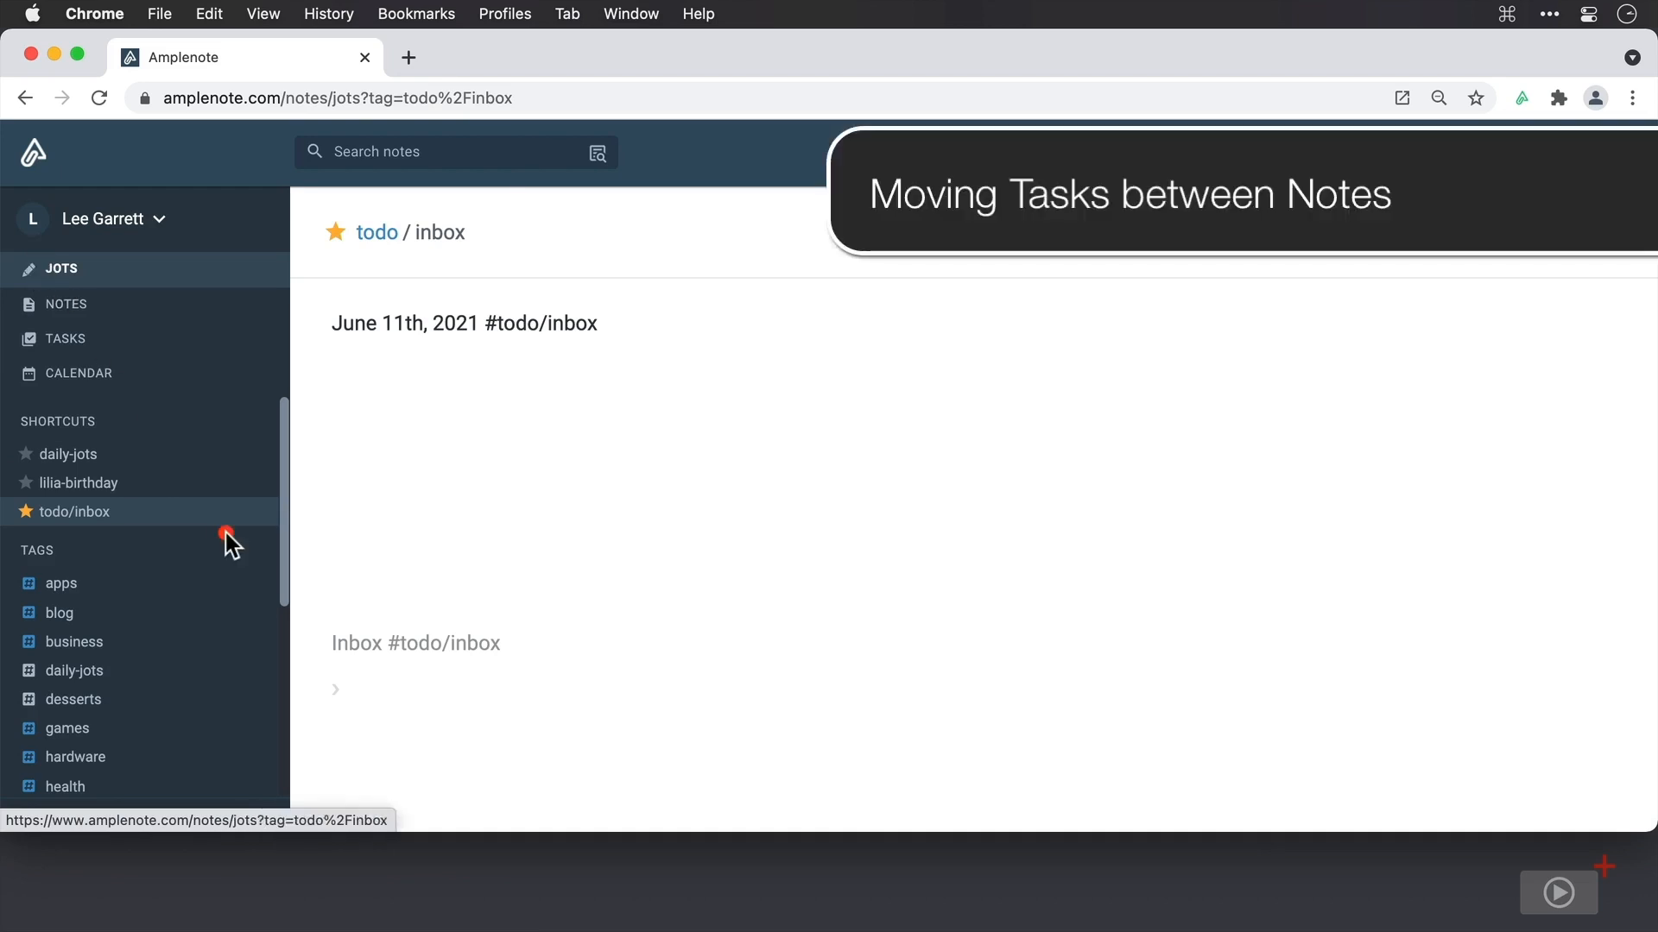
Add the tasks "Buy tickets for Black Widow" and "Prepare Self Assessment" to the Inbox note
left_click(368, 682)
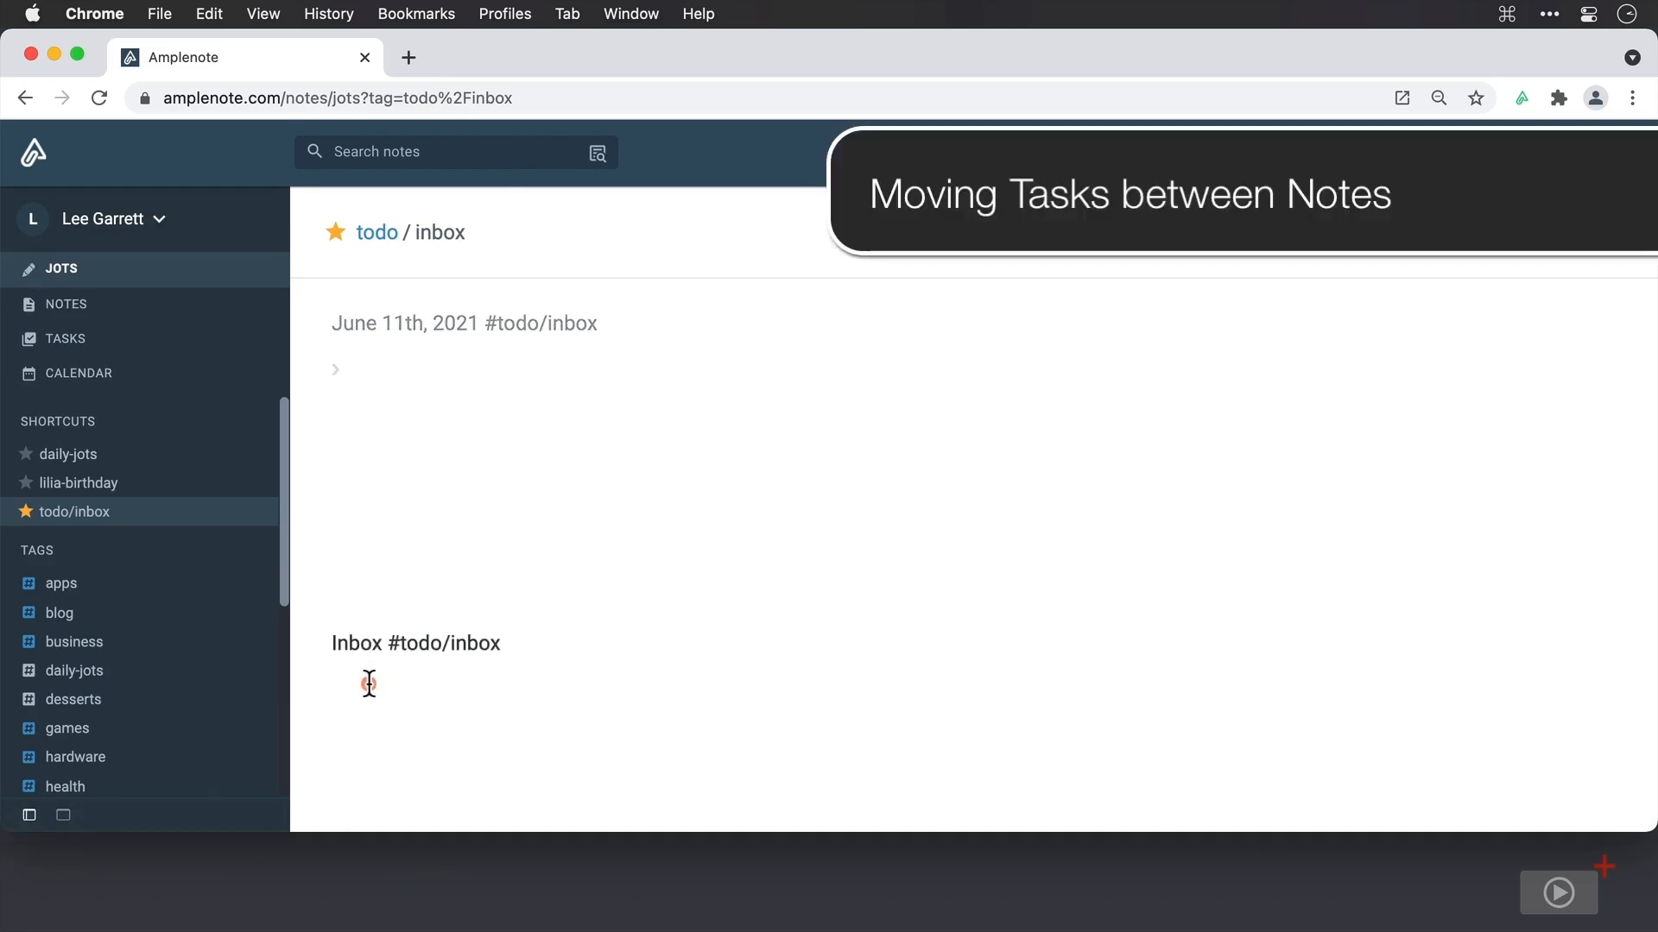
type("[]")
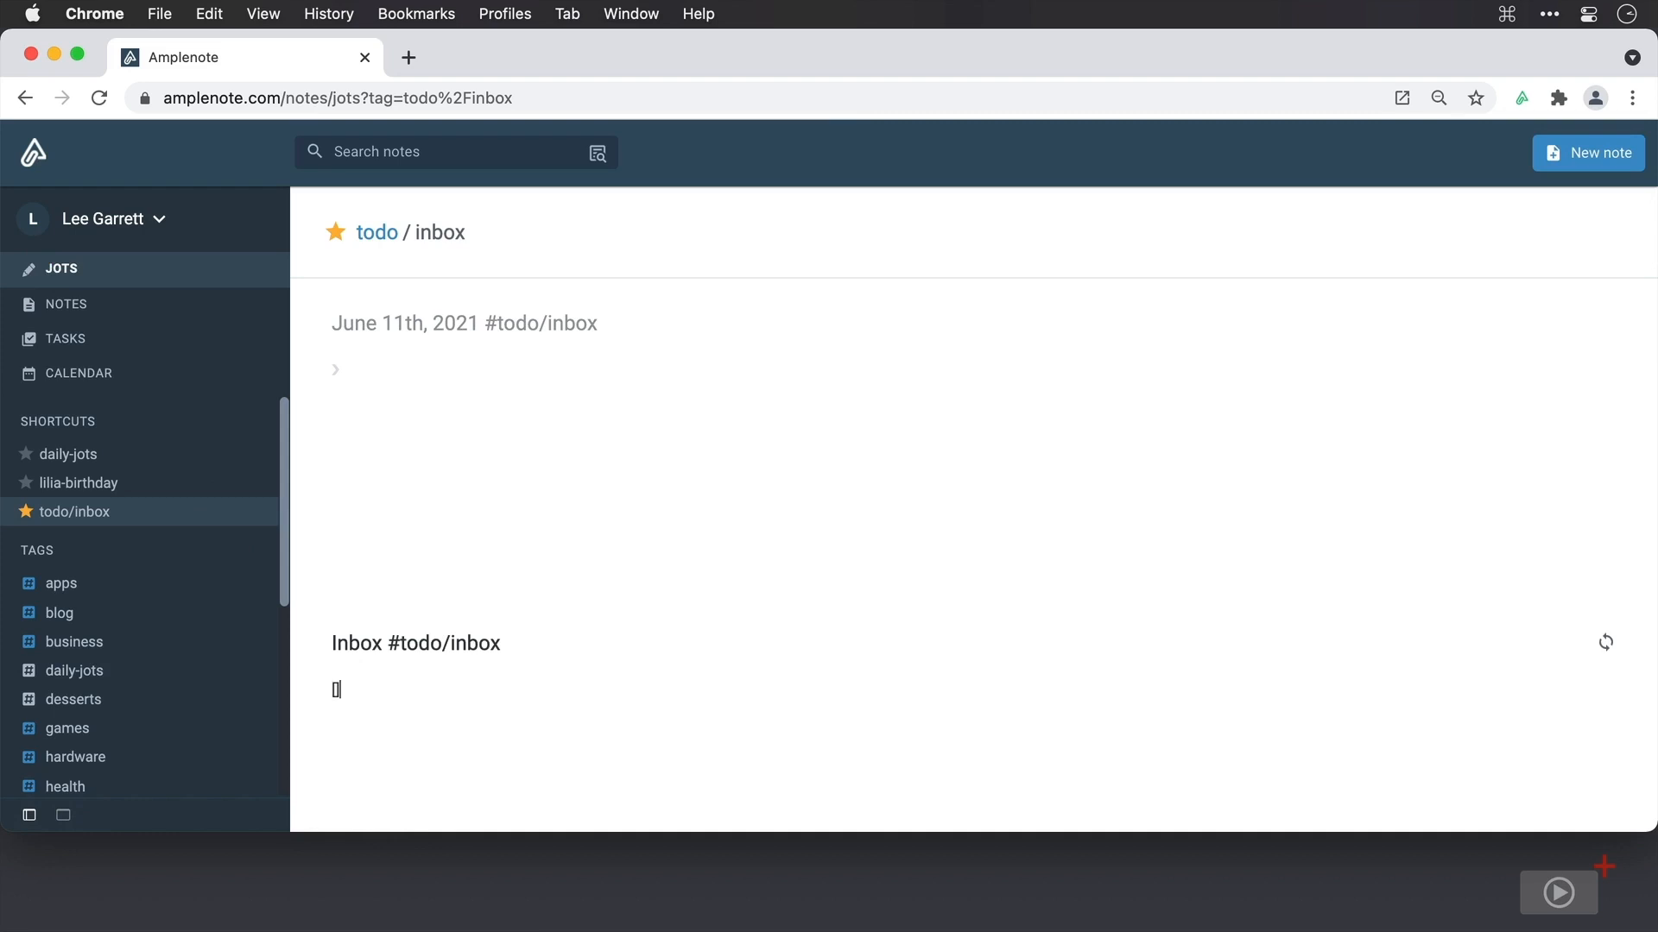
type(" Buy tickets for B")
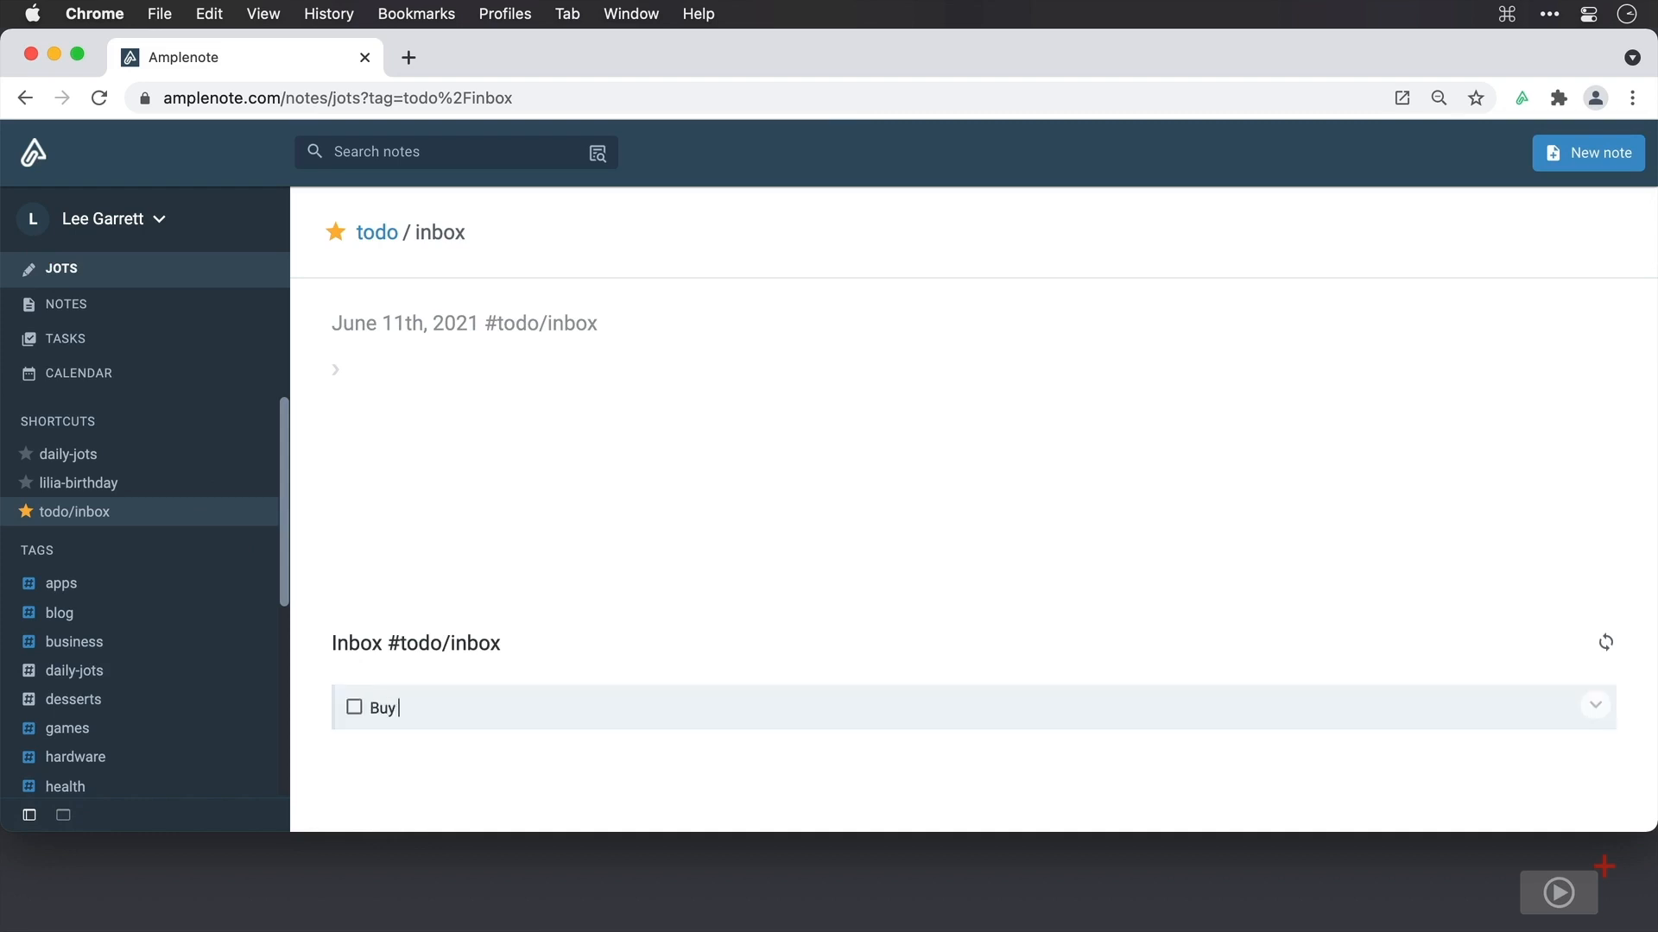
type("lack Widow")
key("Return")
type("Prepare Self Assessment")
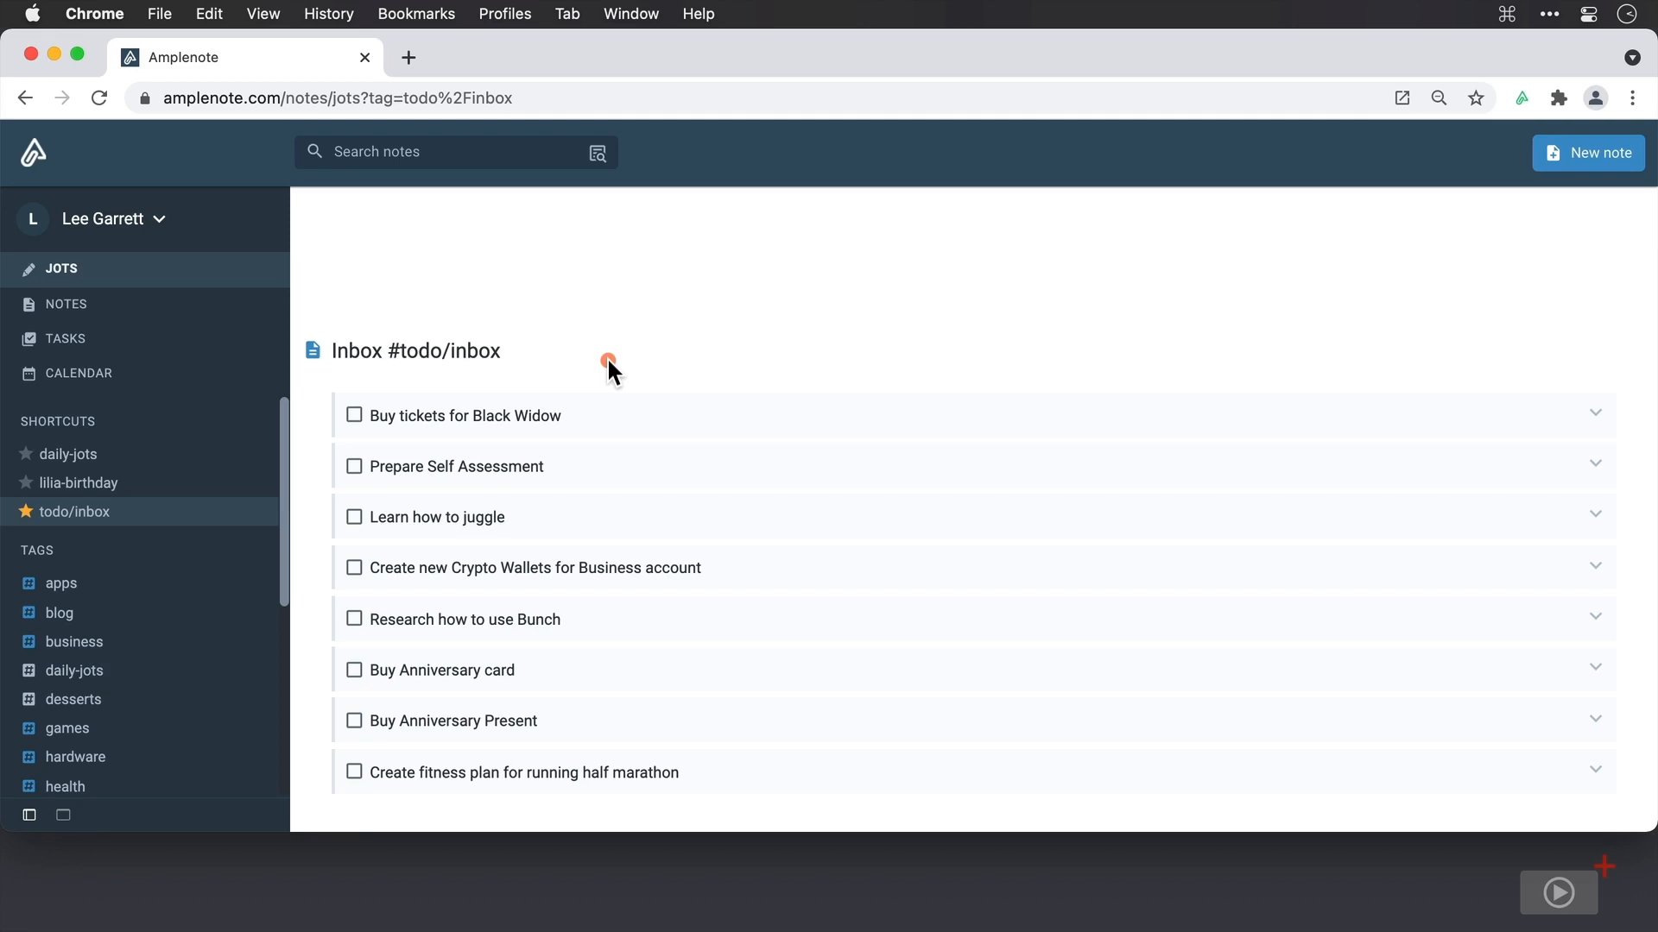
Move the "Buy tickets for Black Widow" task to the Home Maintenance note using the inline move command
left_click(625, 414)
type("!move")
key("Return")
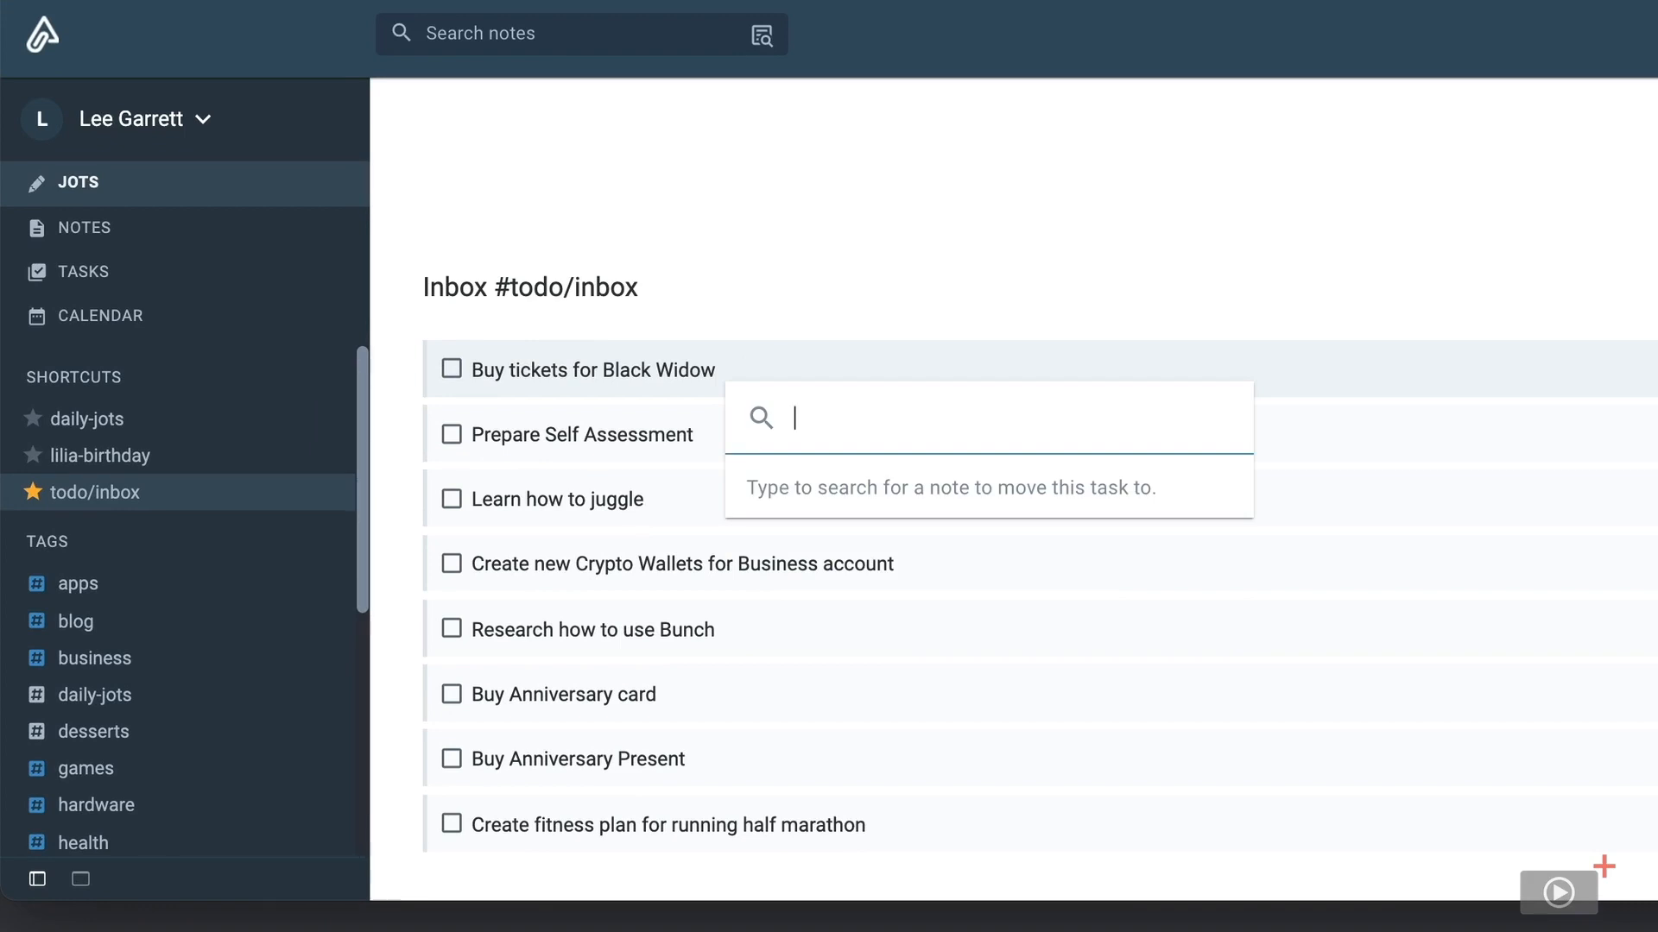
type("hom")
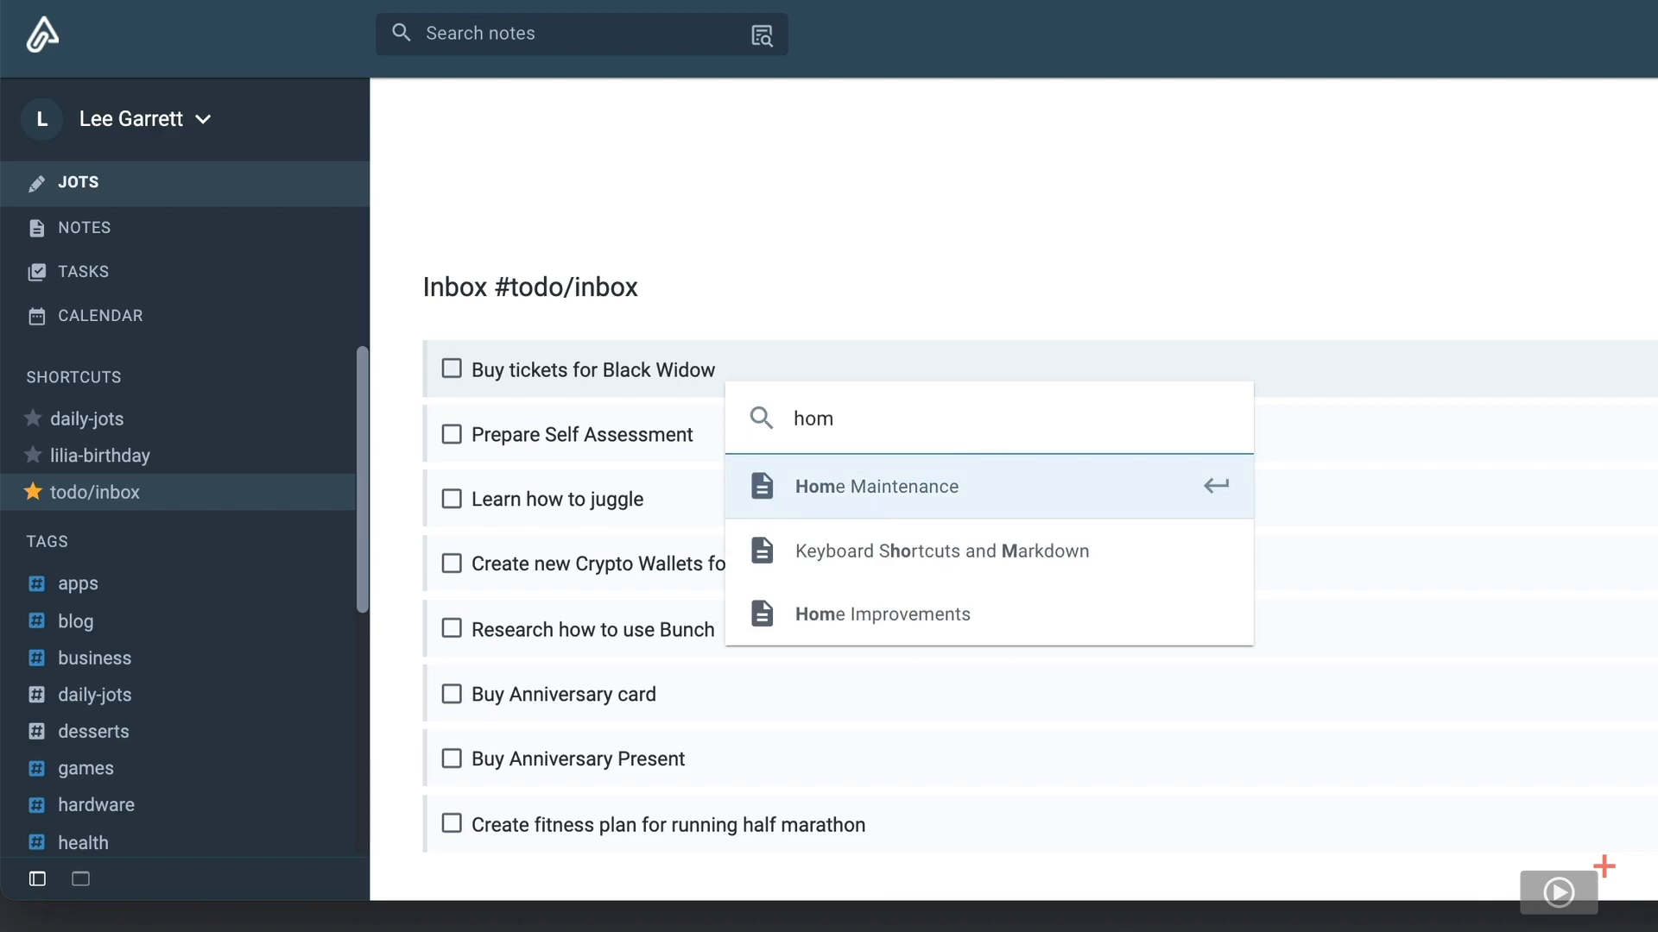
key("Return")
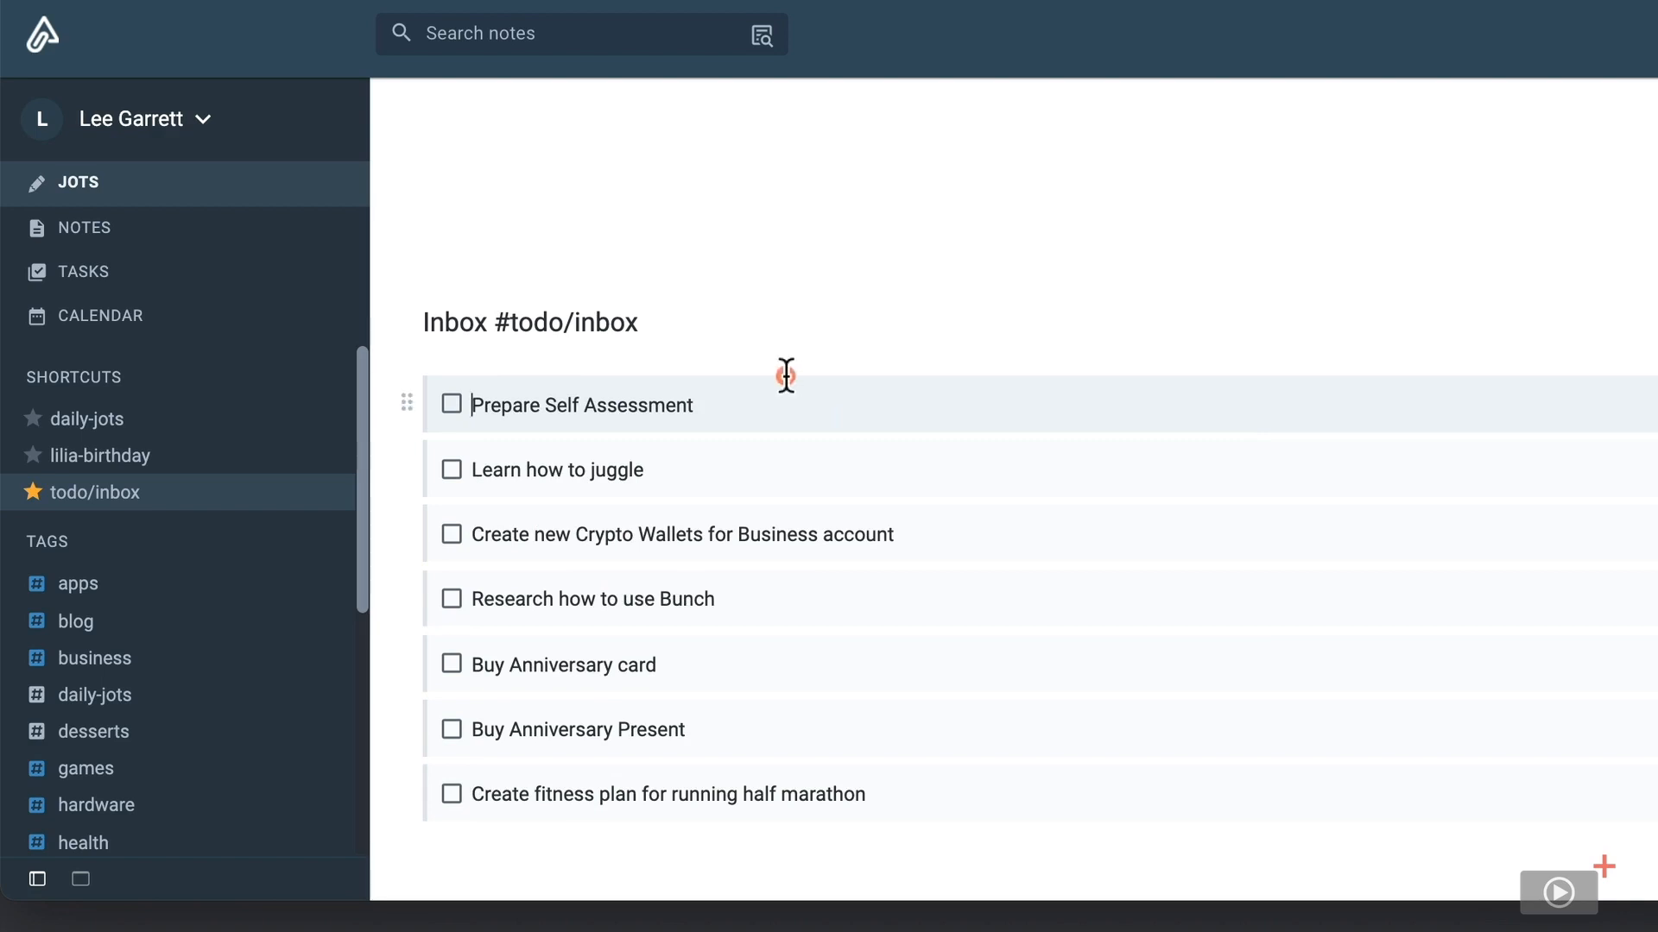
Move the "Prepare Self Assessment" task to the Business Maintenance note using the inline move command
left_click(745, 411)
type("!mo")
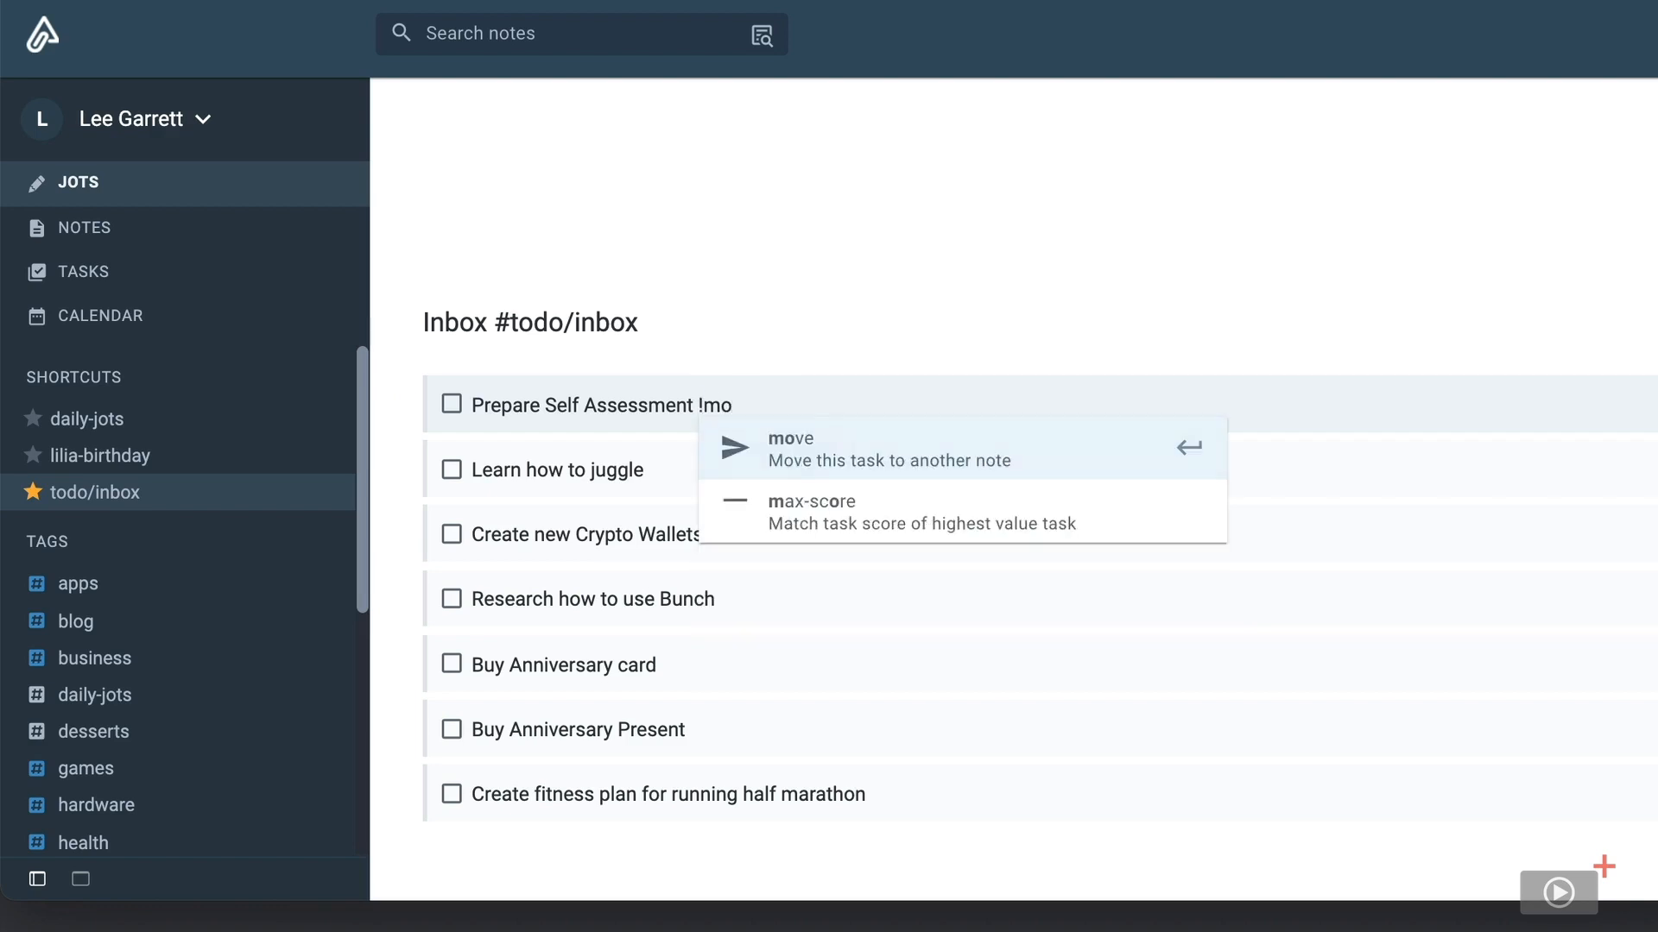
key("Return")
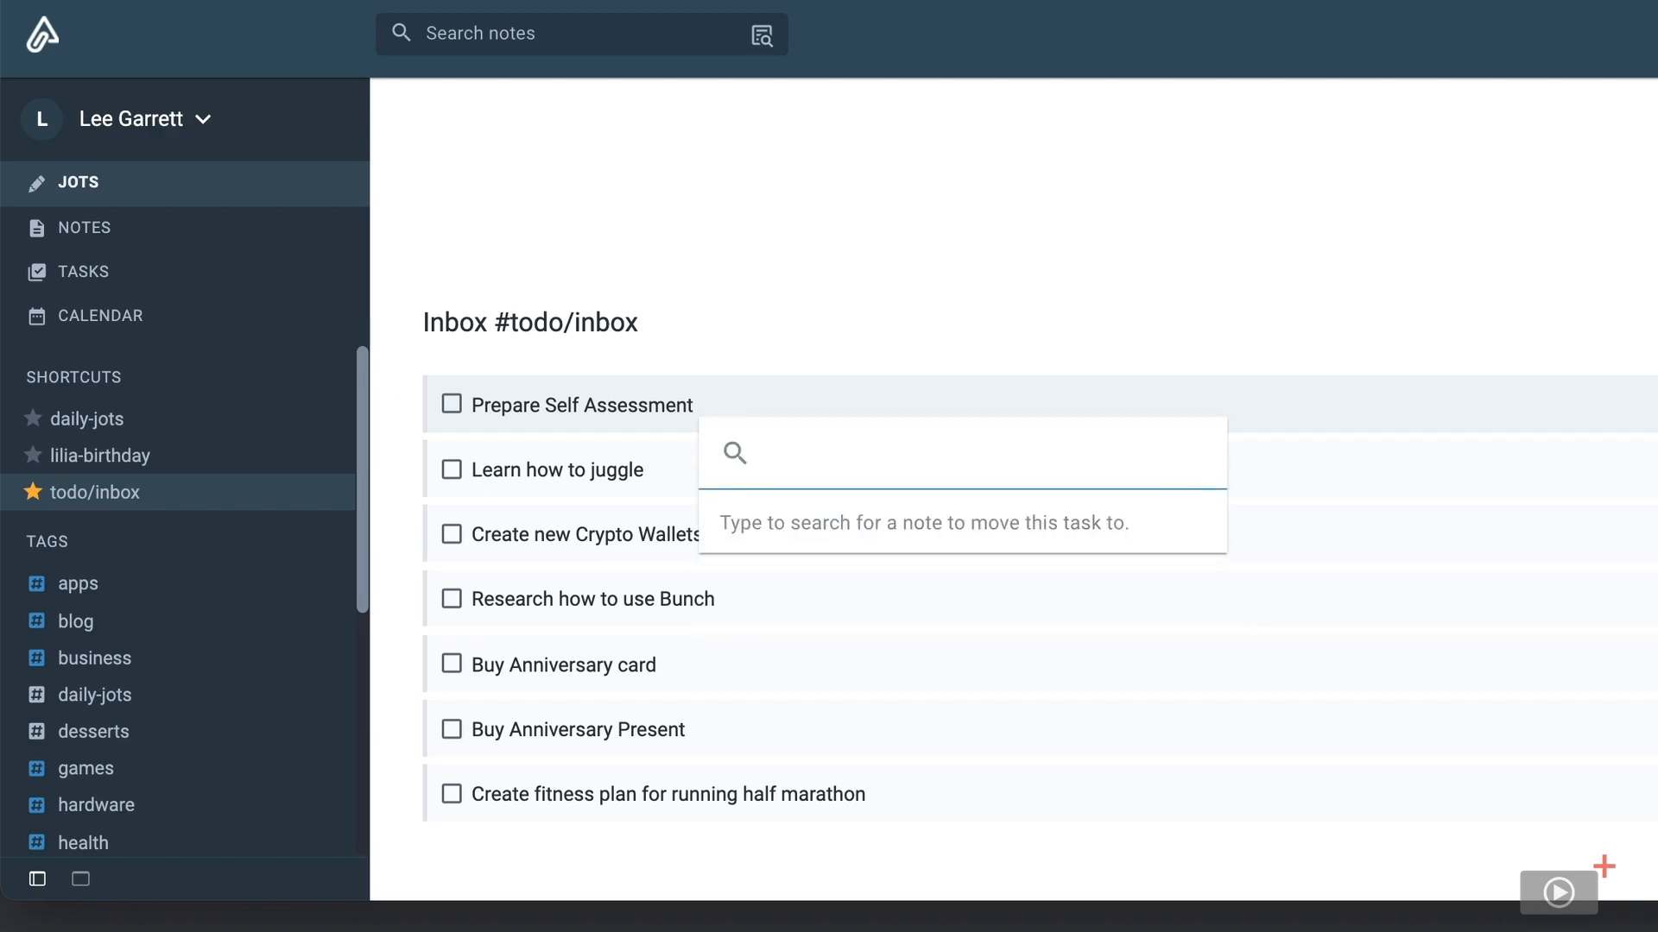
type("bus")
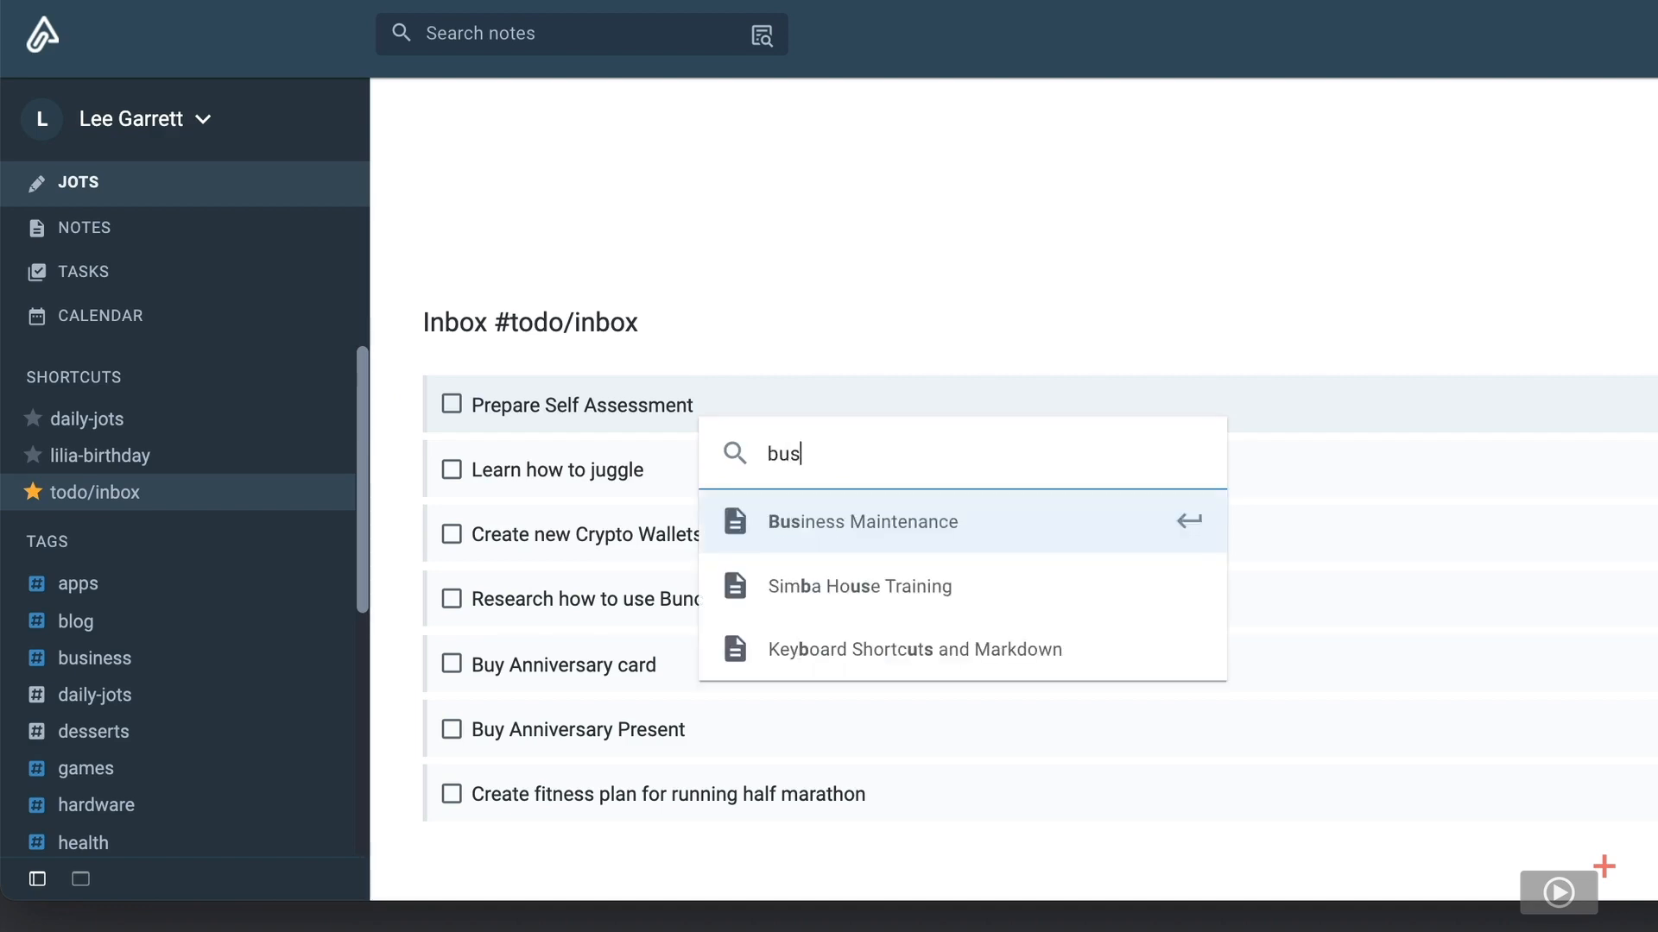
key("Return")
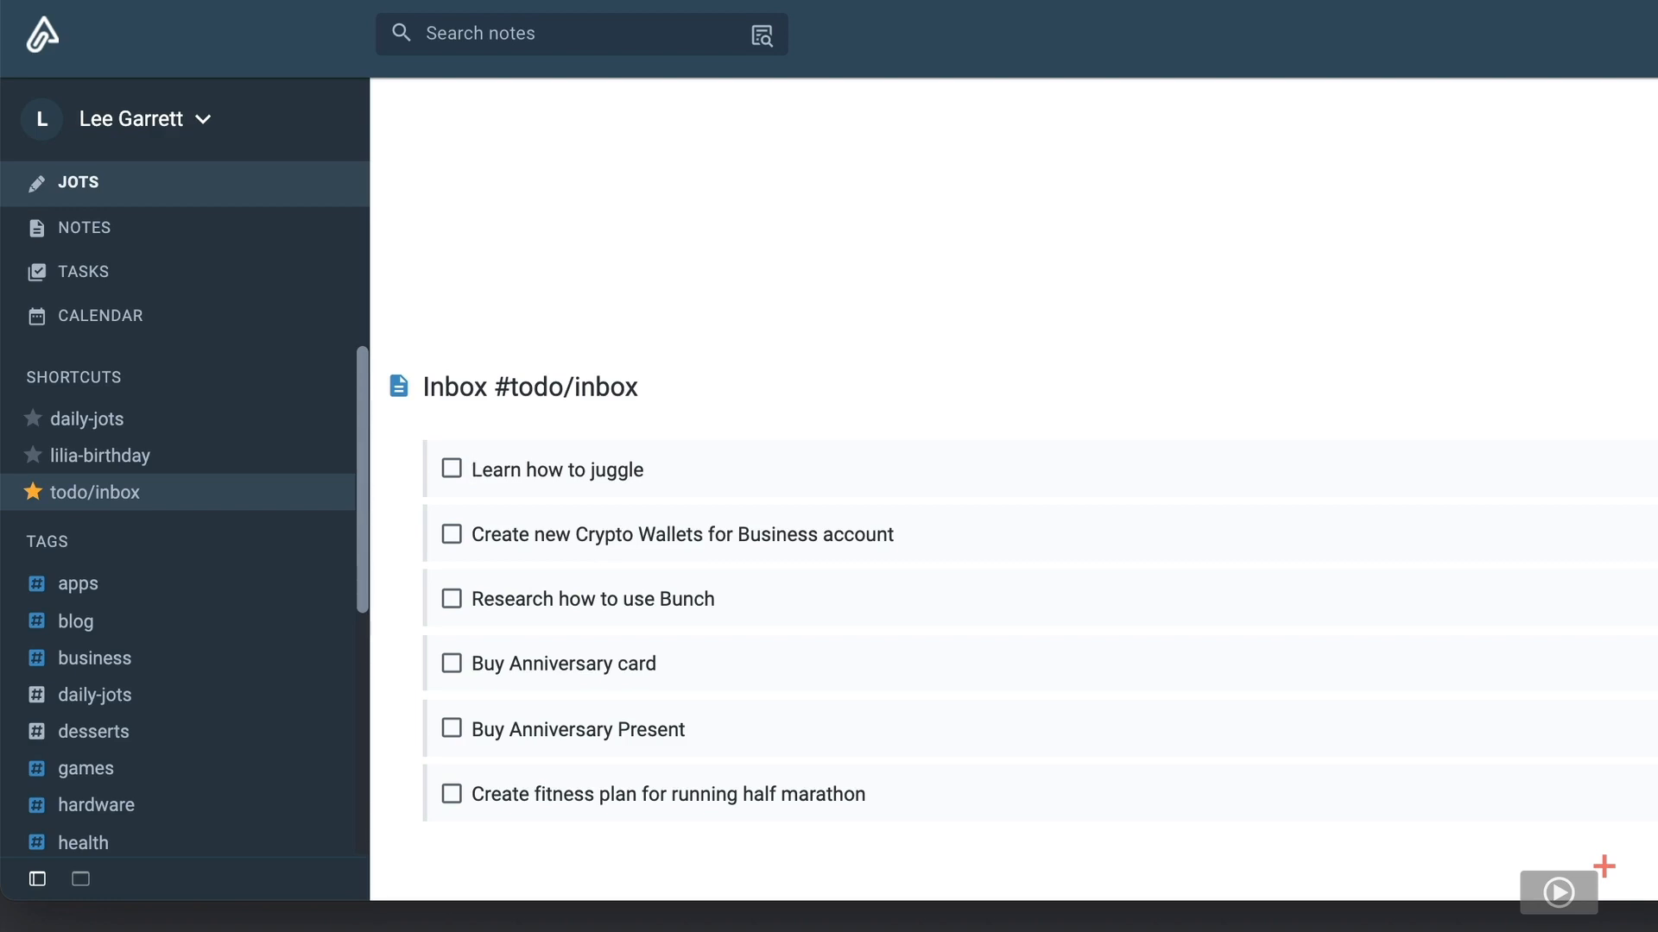
Hide the "Learn how to juggle" task in the Inbox note for 1 day using the inline hide command
left_click(737, 458)
type("!")
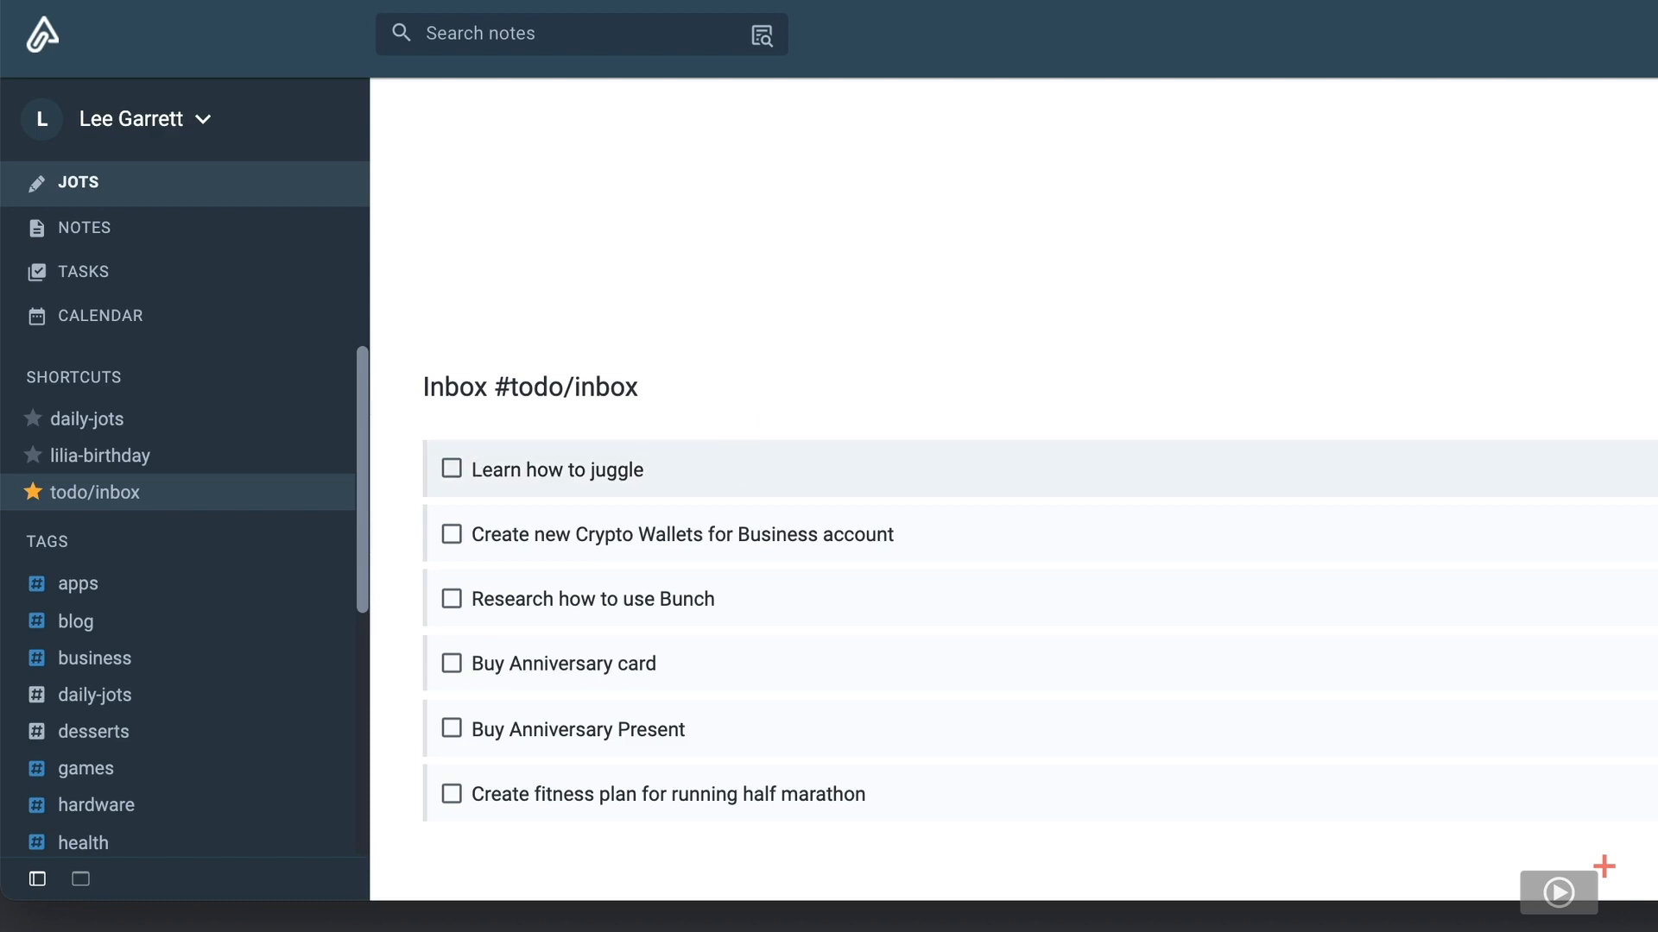
type("hi")
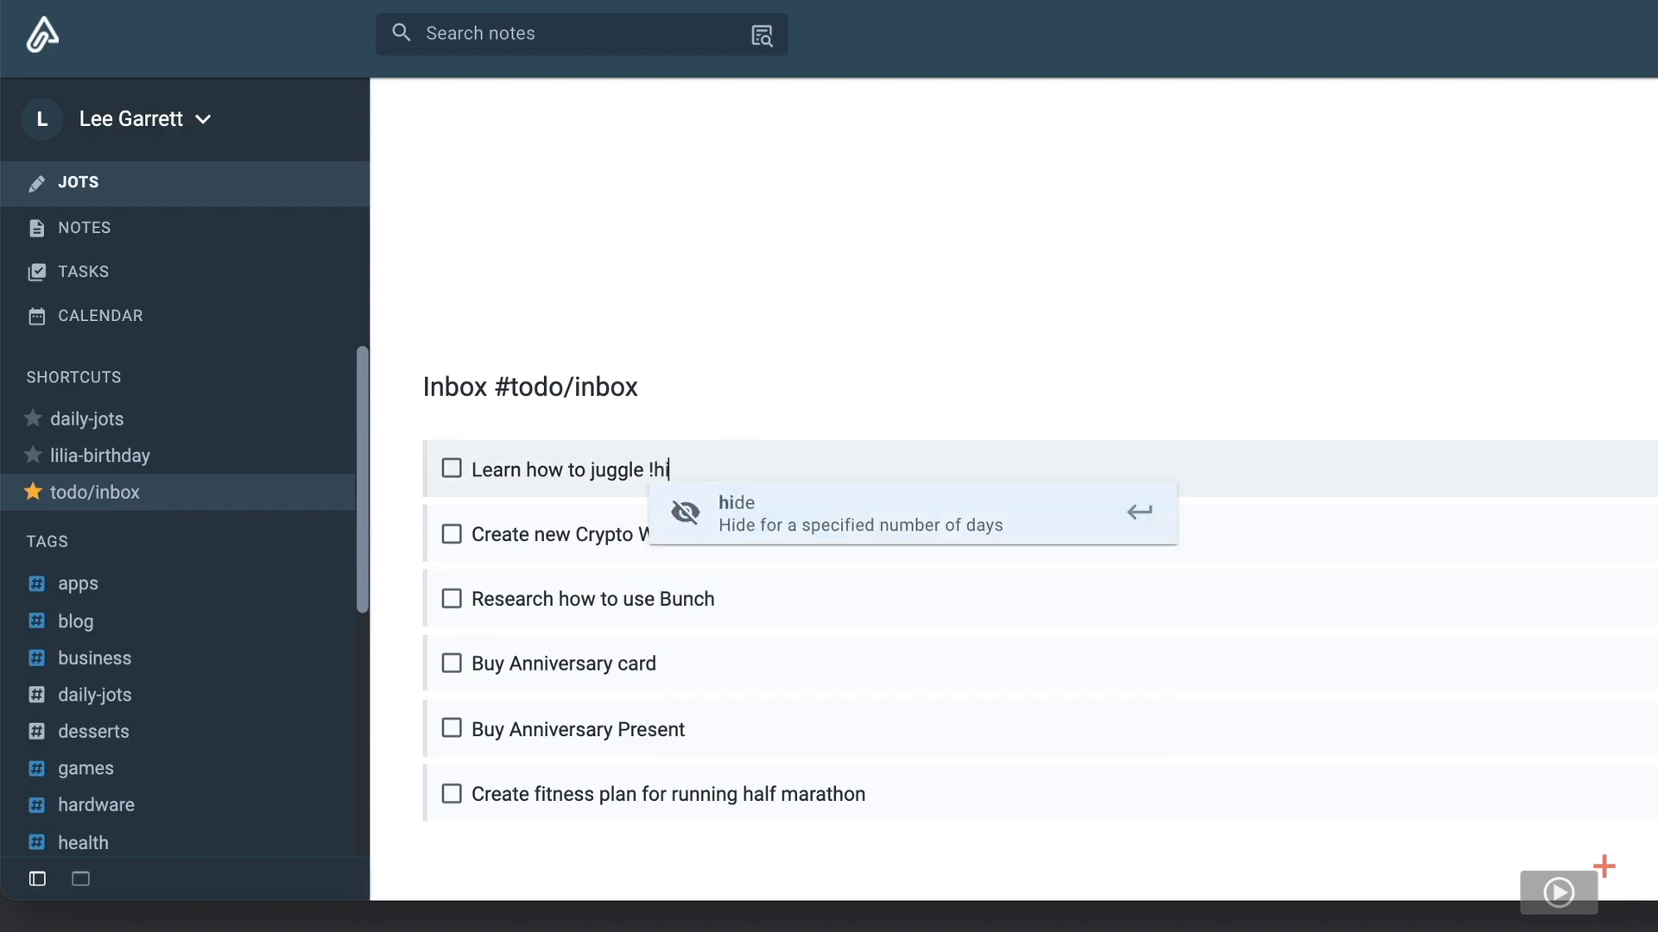
key("Return")
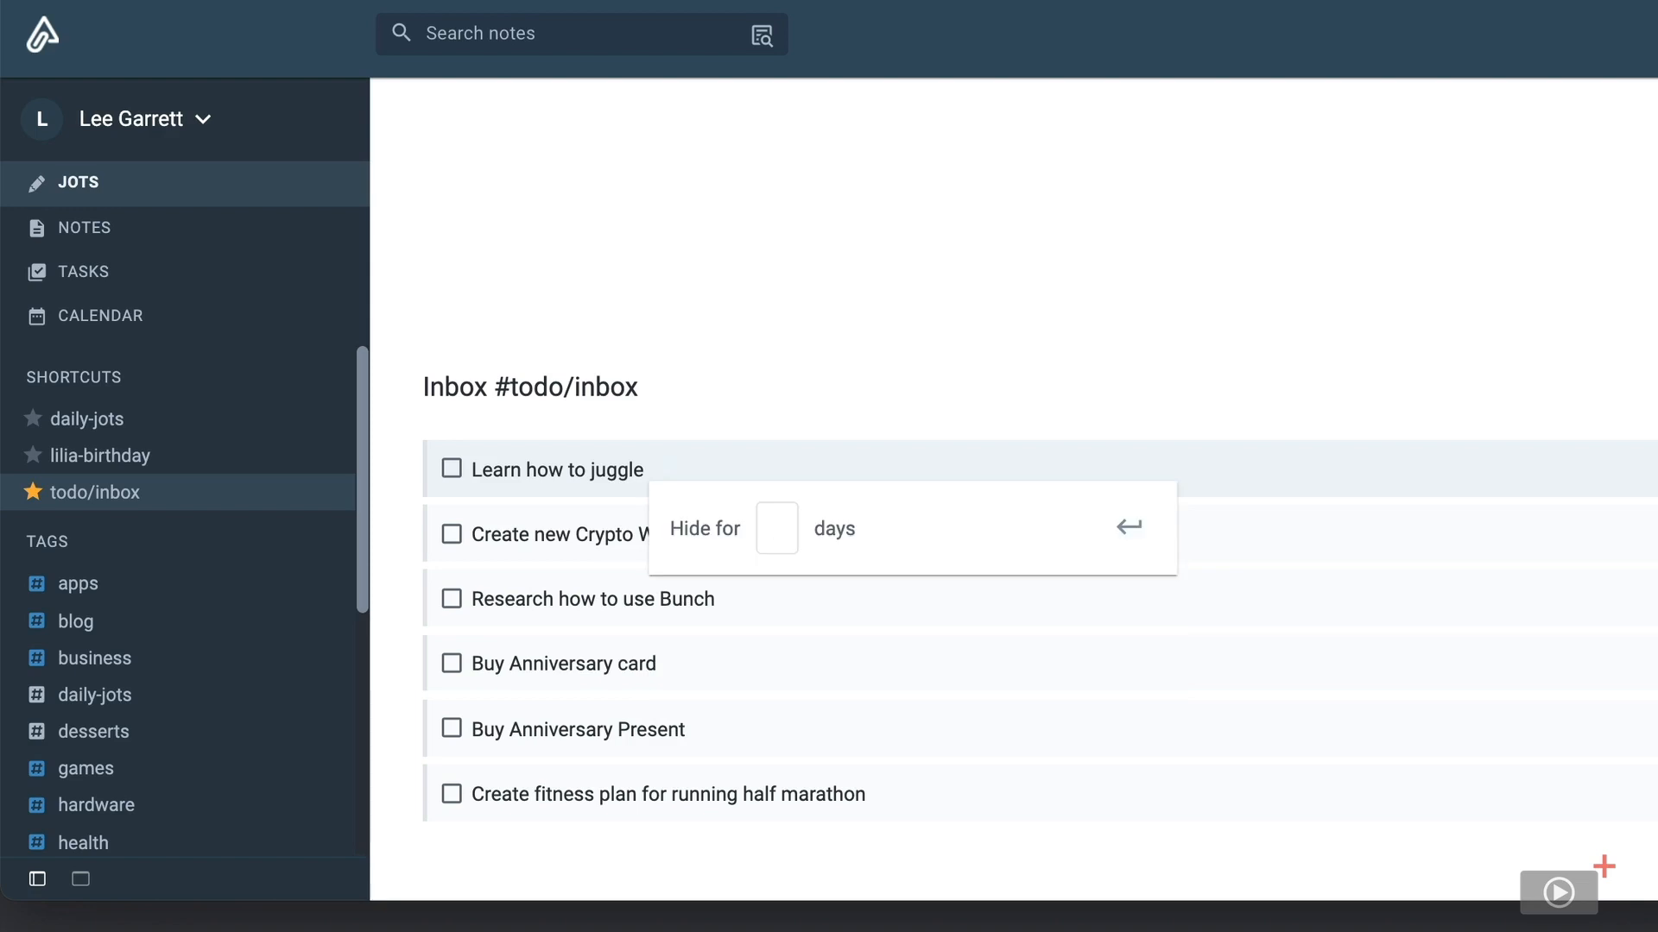
type("1")
key("Return")
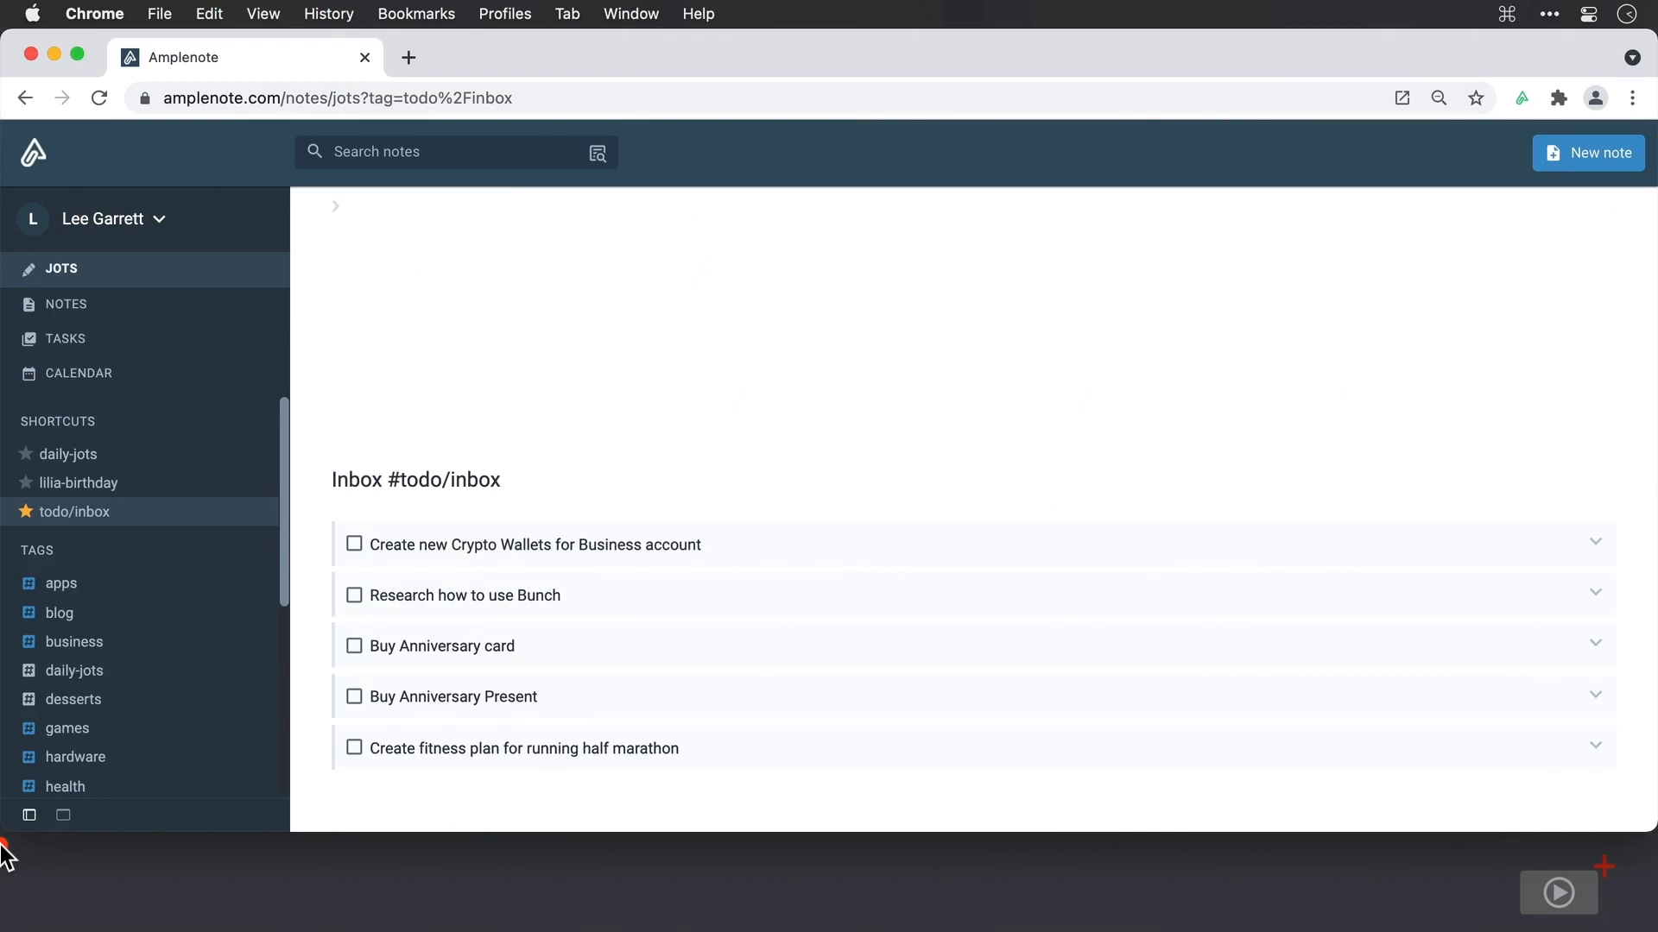
Move the "Create new Crypto Wallets for Business account" task to a new note named Crypto, omitting the todo/inbox tag, and open that note
key("super+Right")
type("!move")
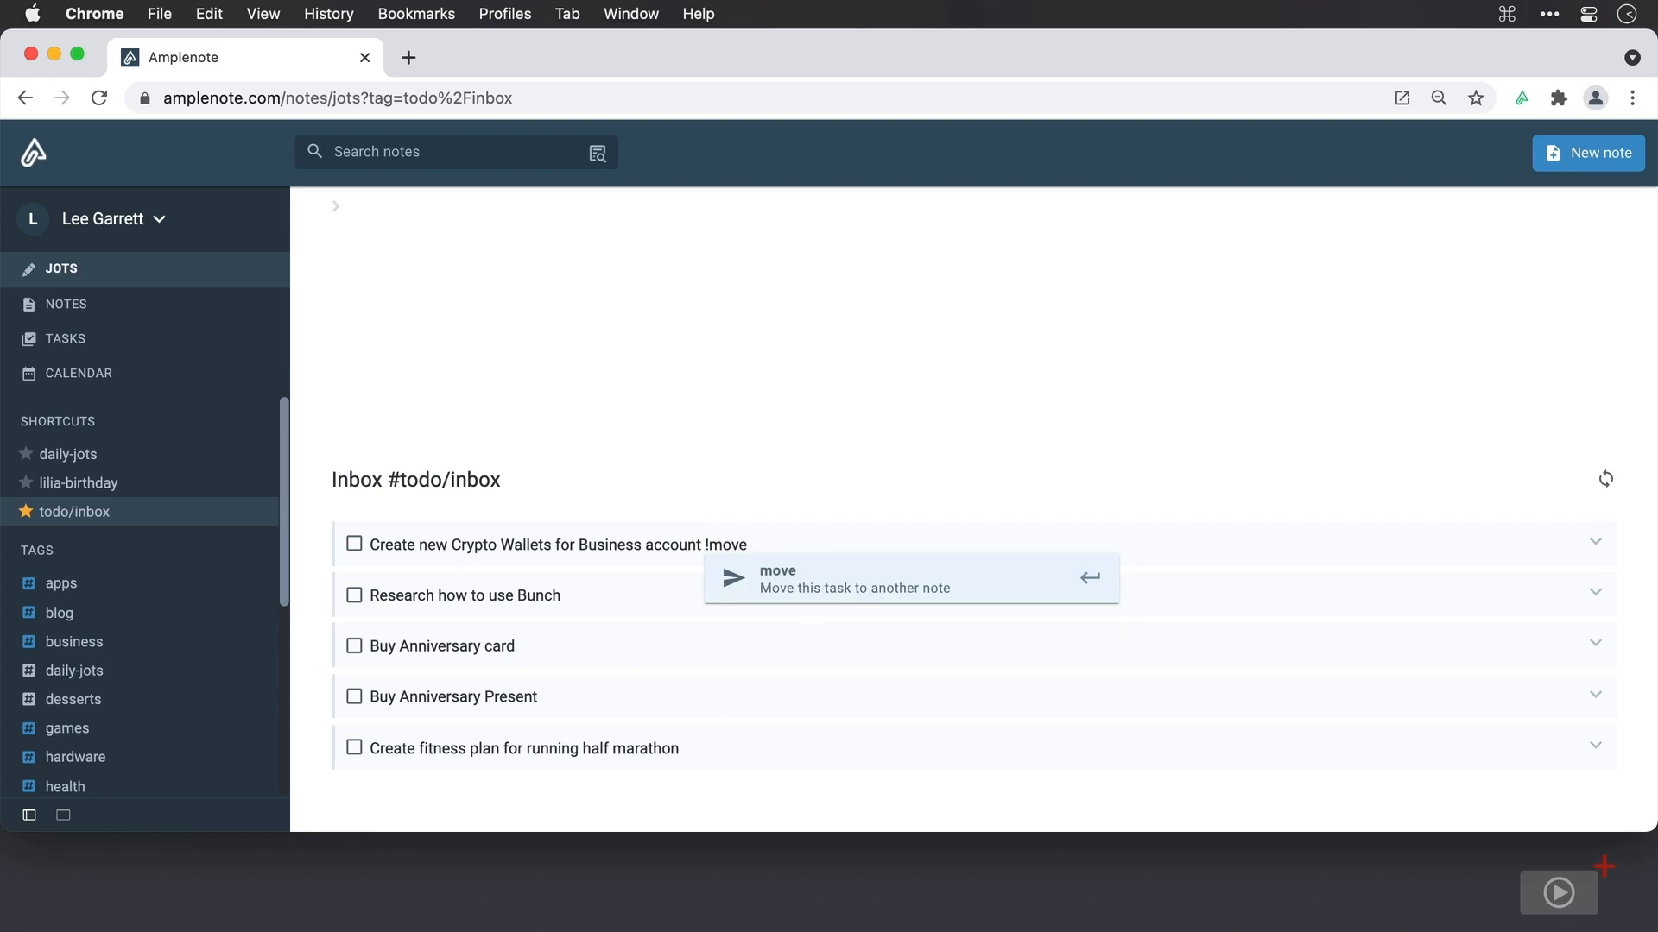
key("Return")
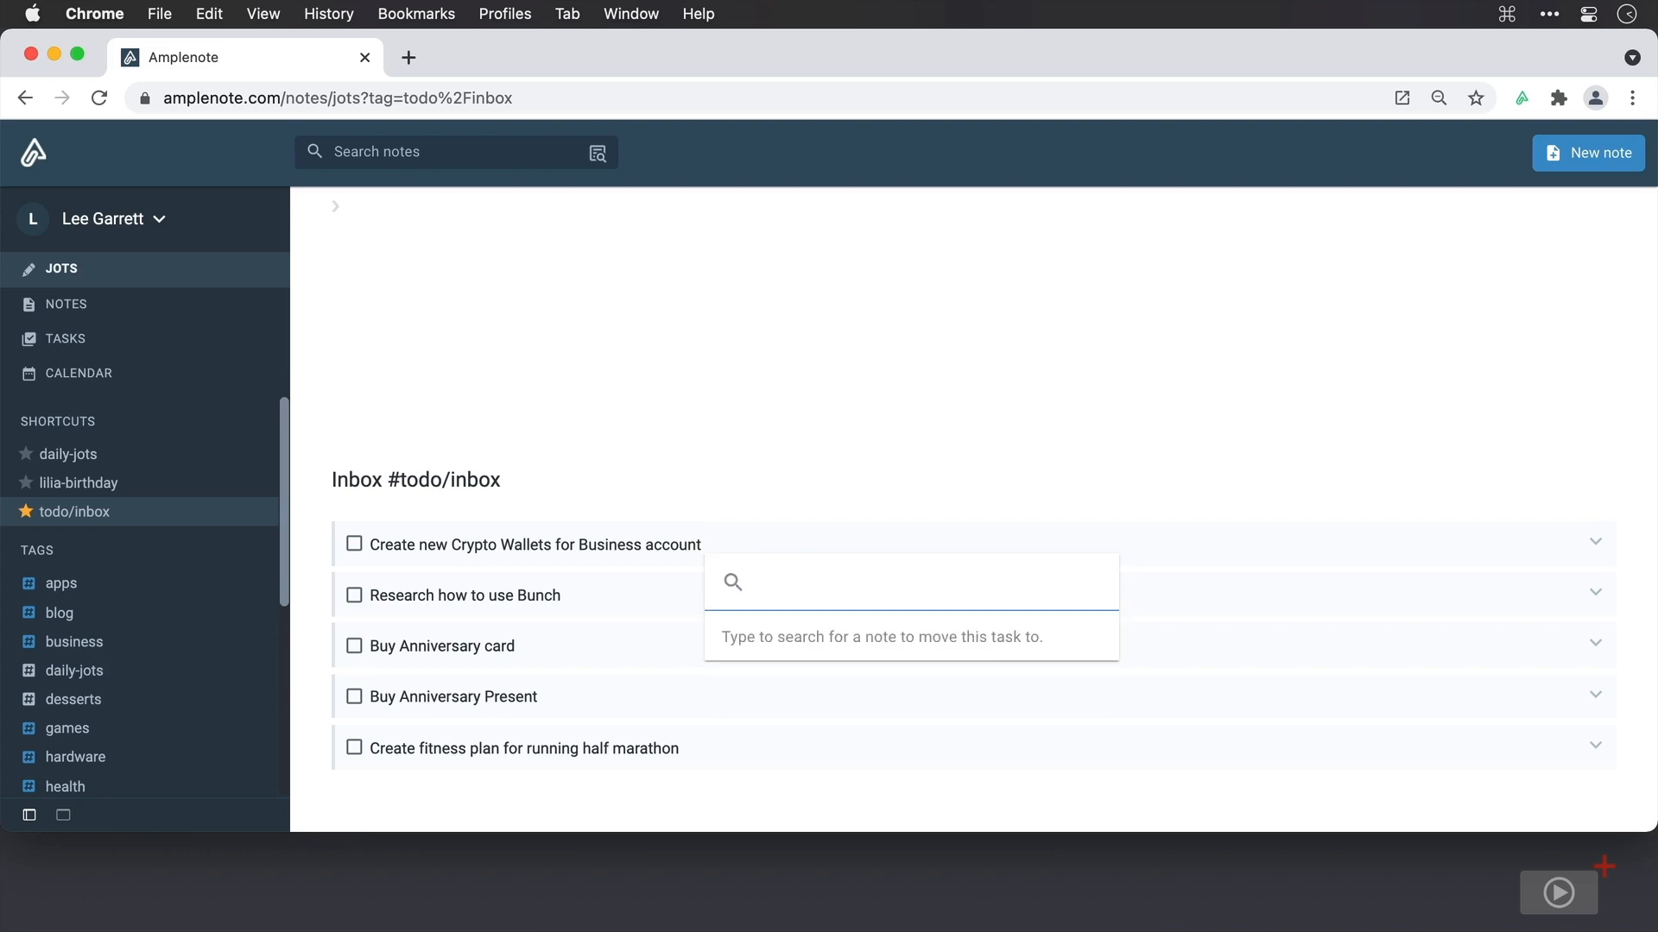
type("Crypto")
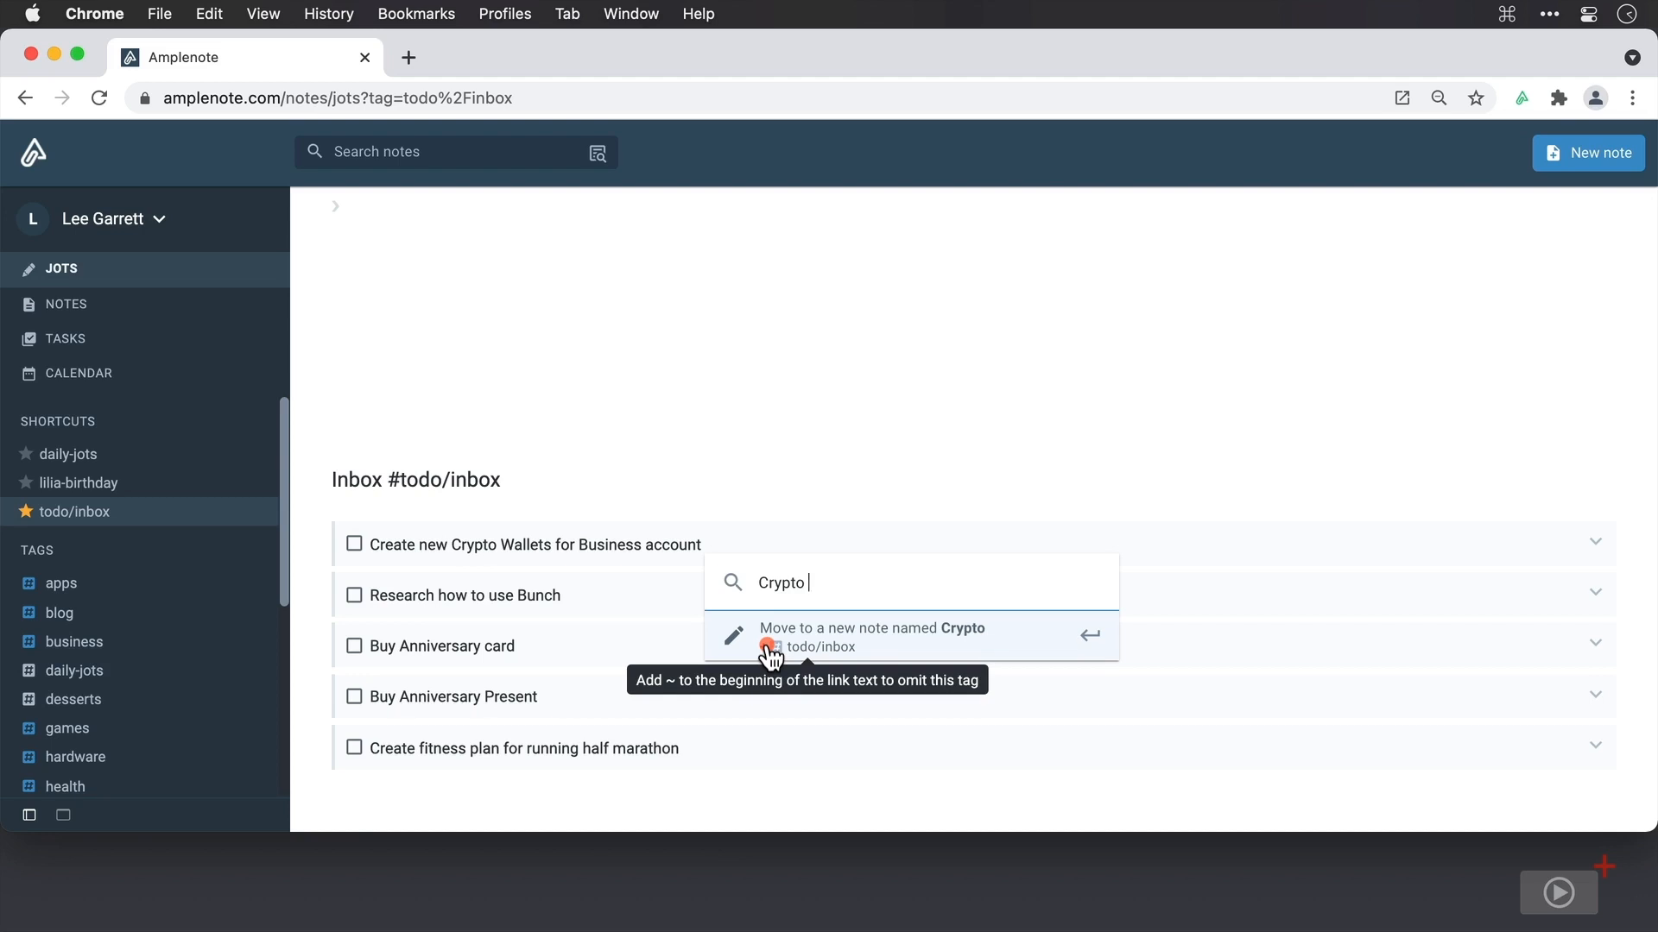
key("super+Left")
type("~")
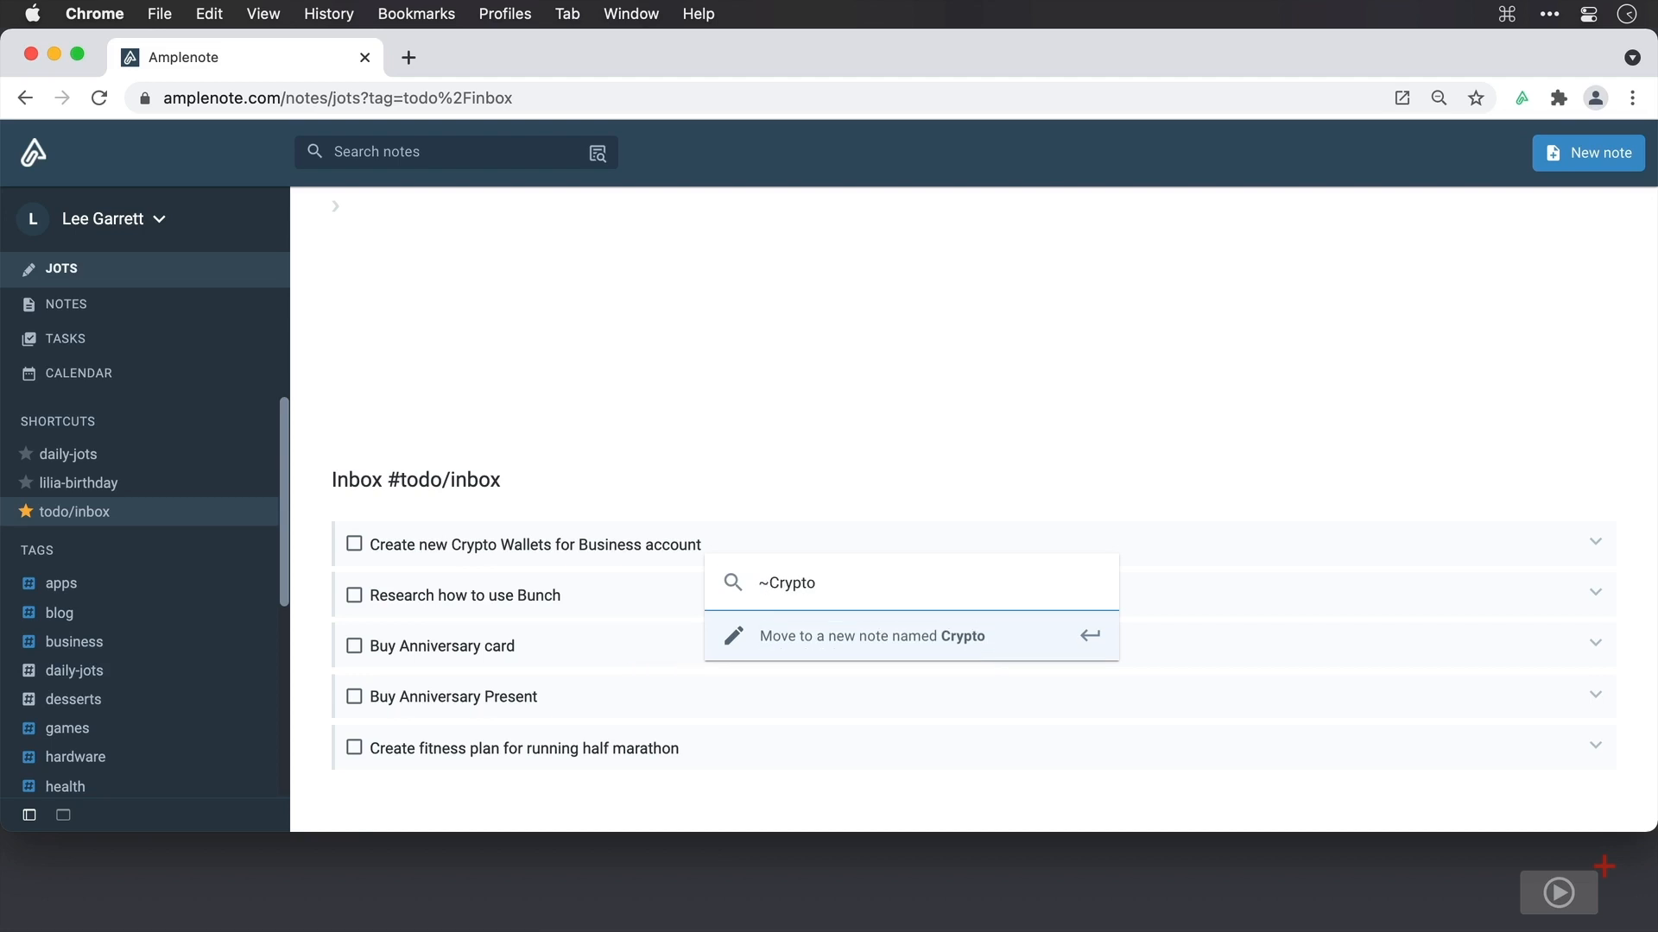
key("Return")
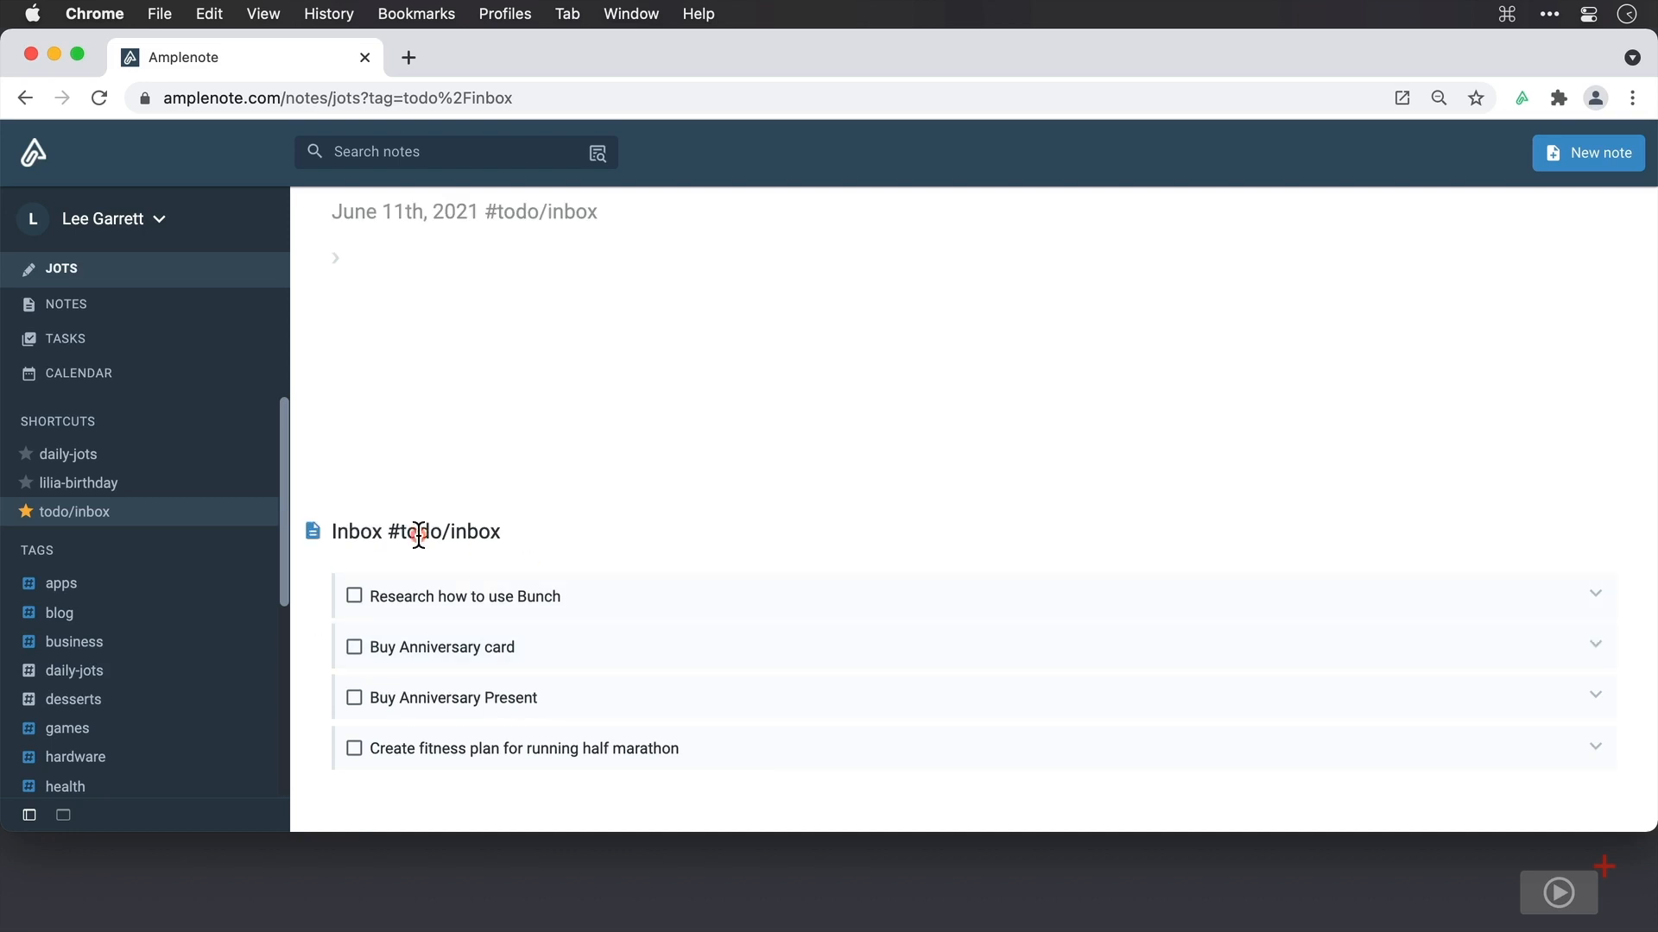
left_click(76, 305)
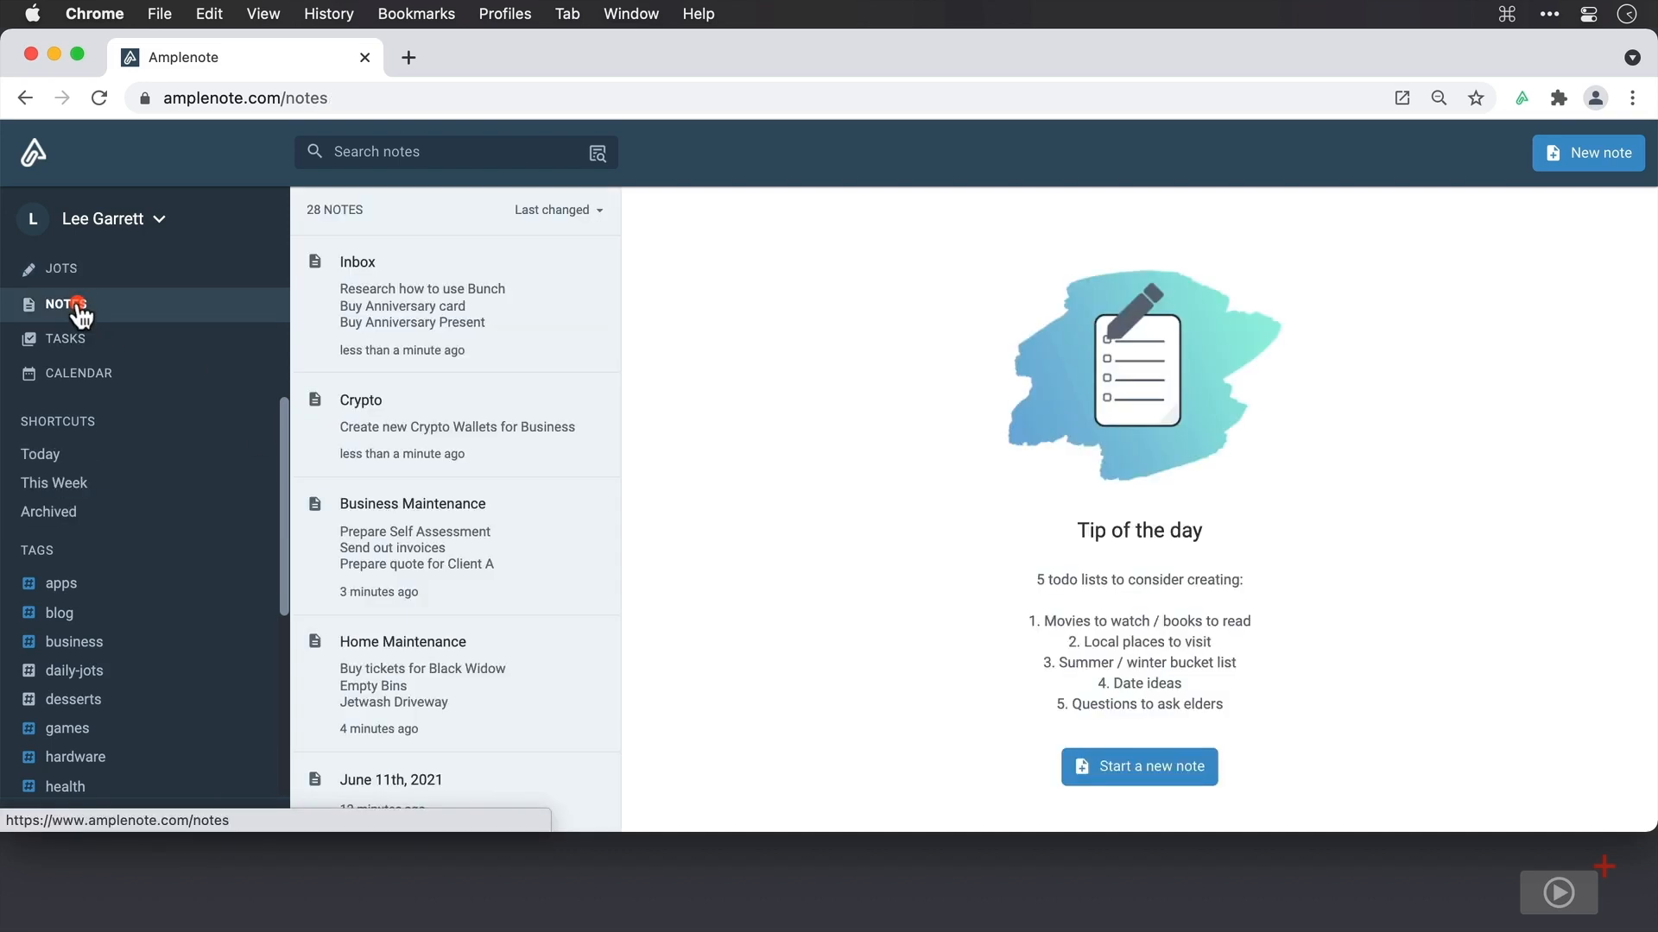
left_click(521, 438)
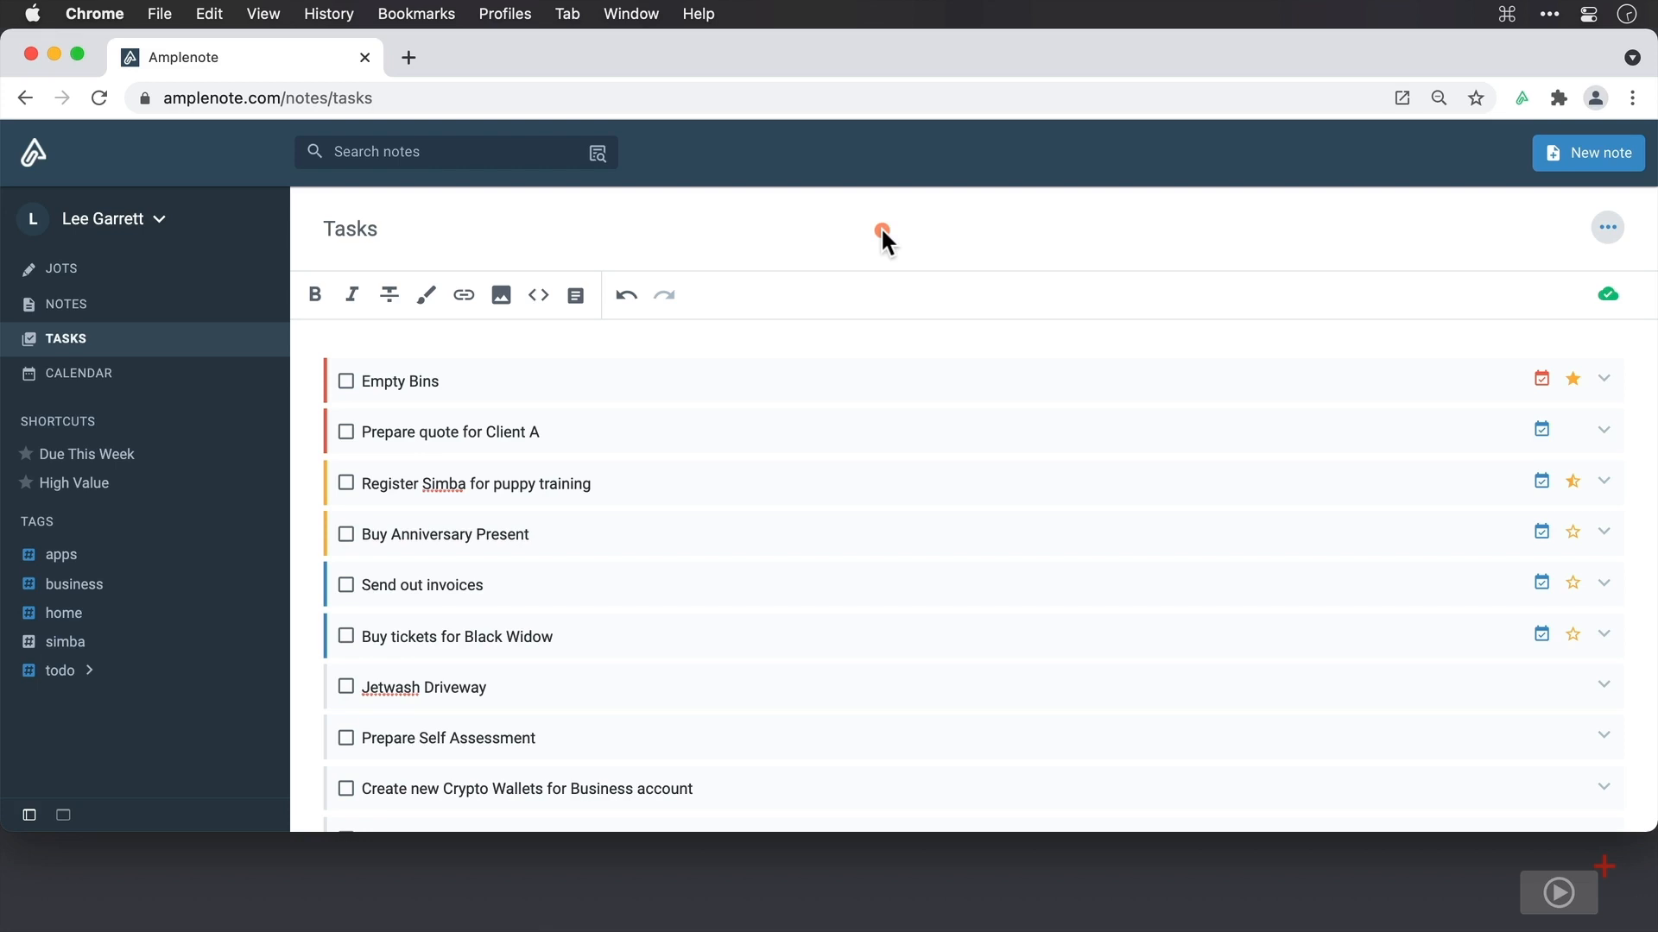
In the Tasks view, try a June 18 start date on the Empty Bins task and set it back to June 11
left_click(1607, 381)
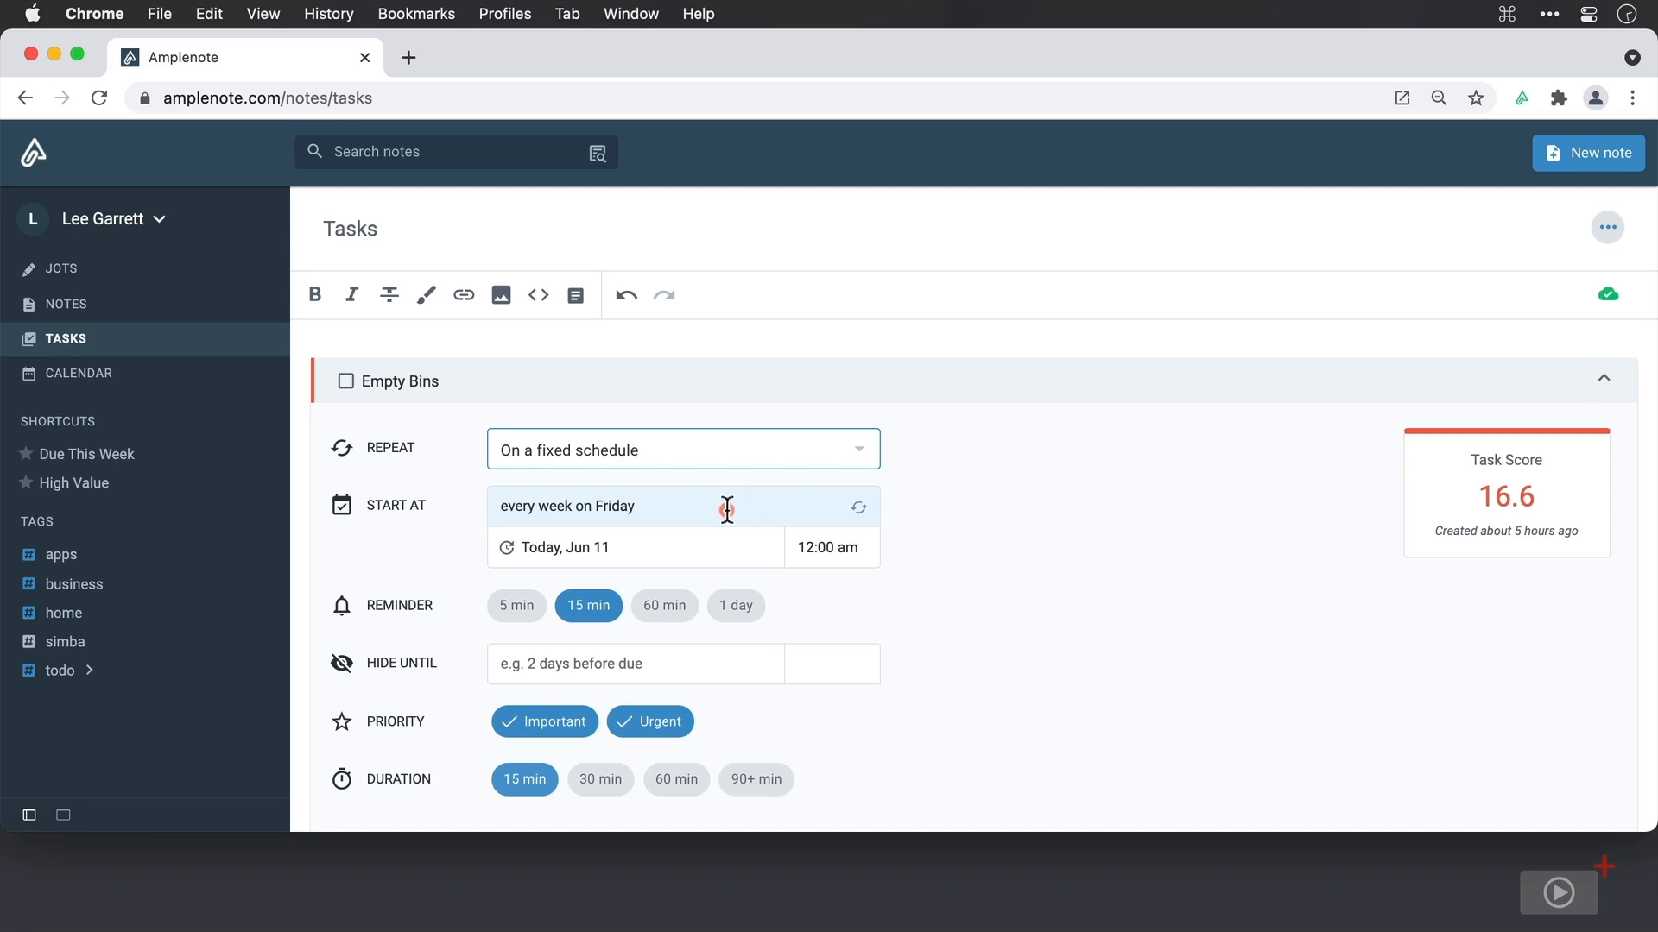
left_click(693, 547)
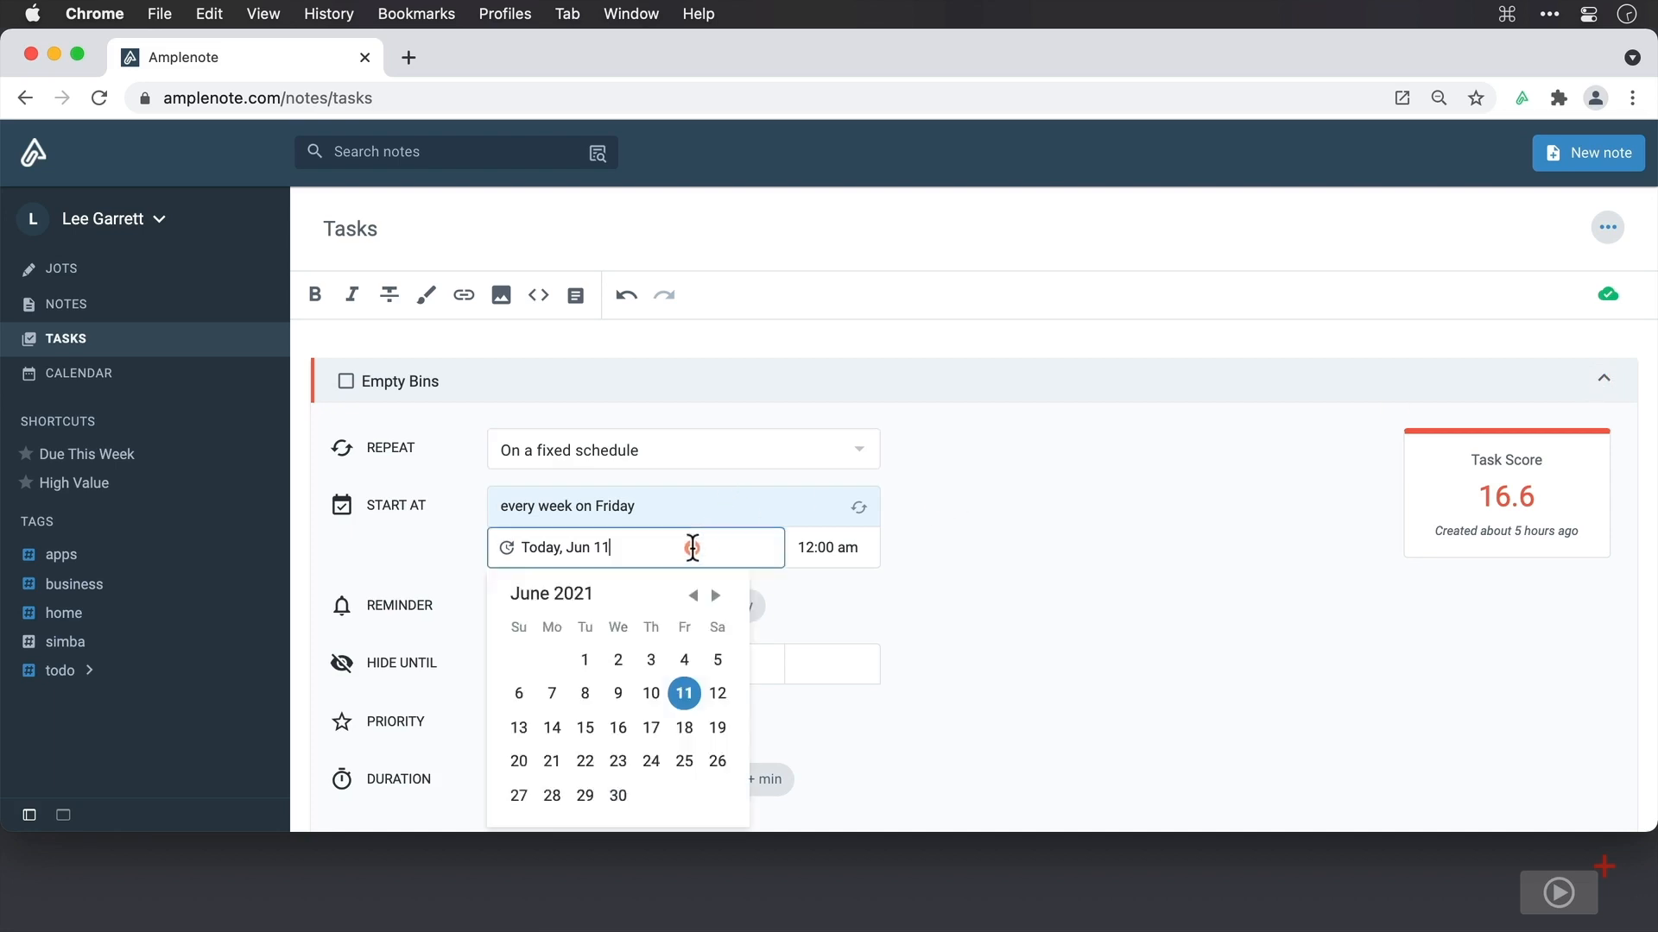
left_click(501, 547)
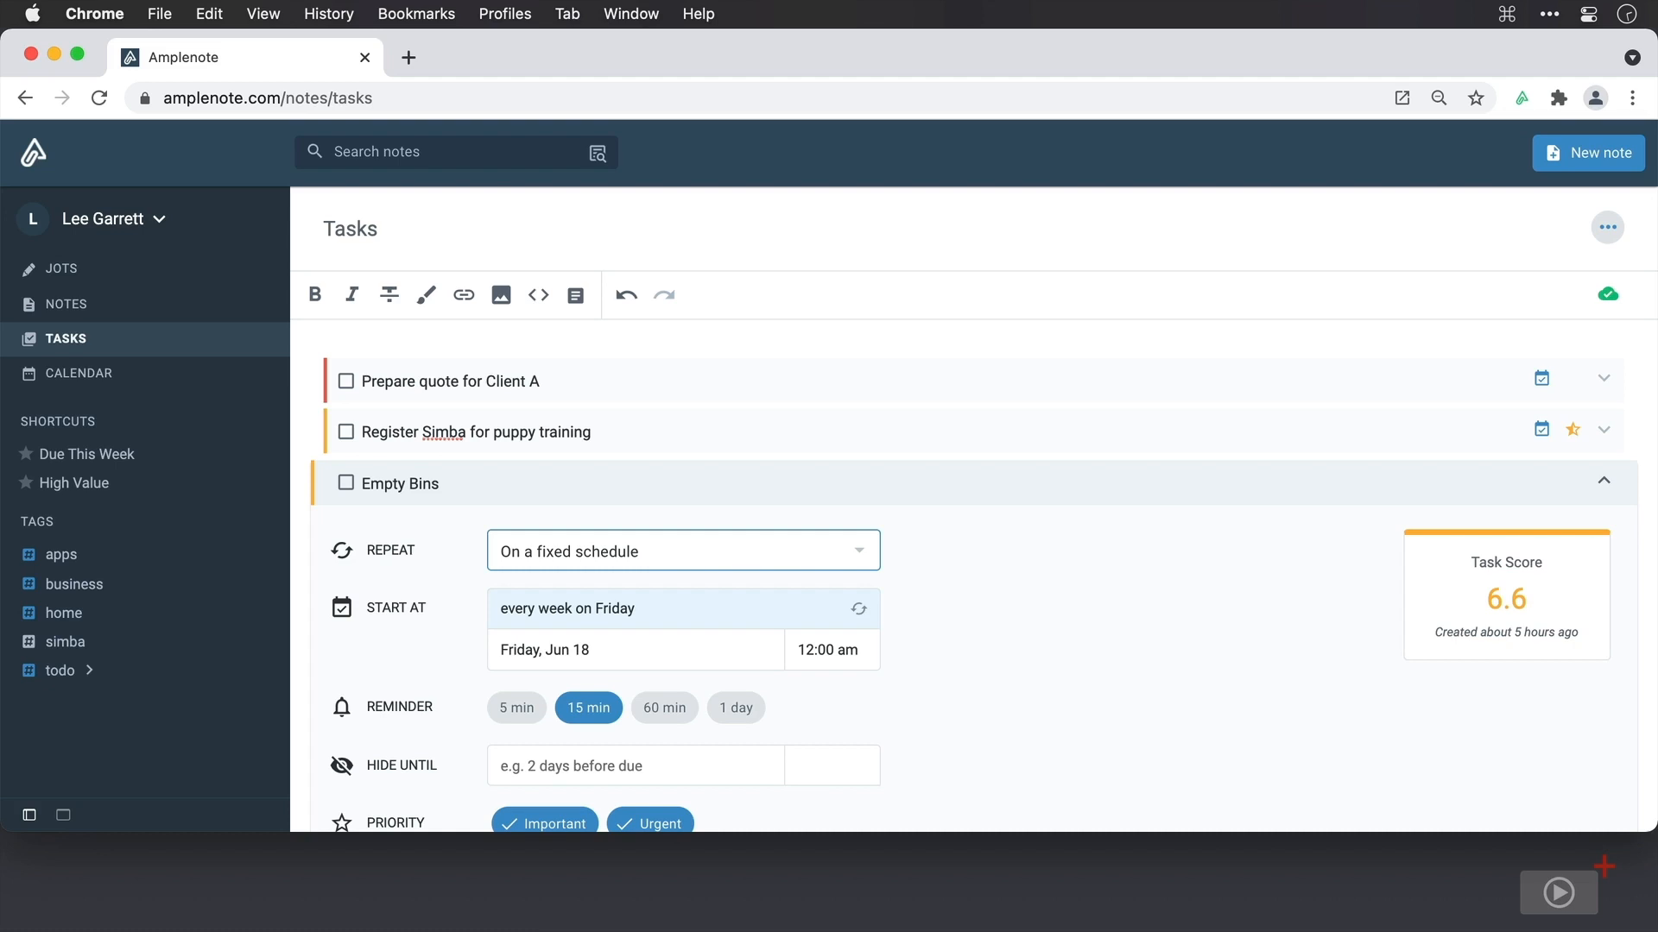
left_click(679, 649)
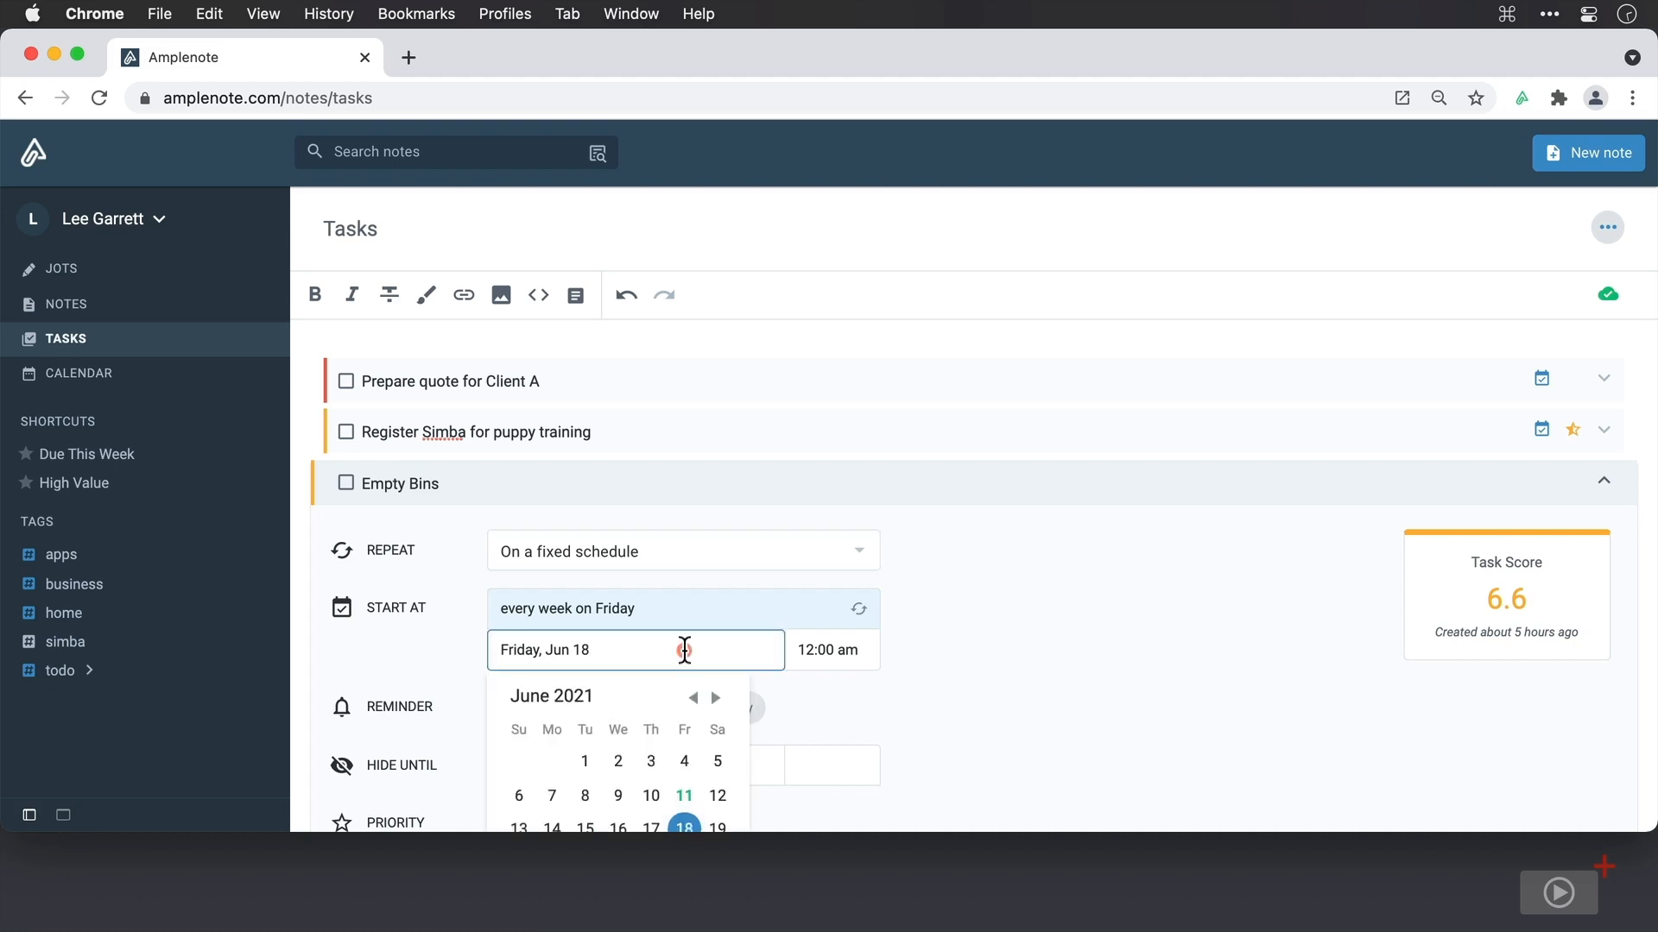
left_click(684, 795)
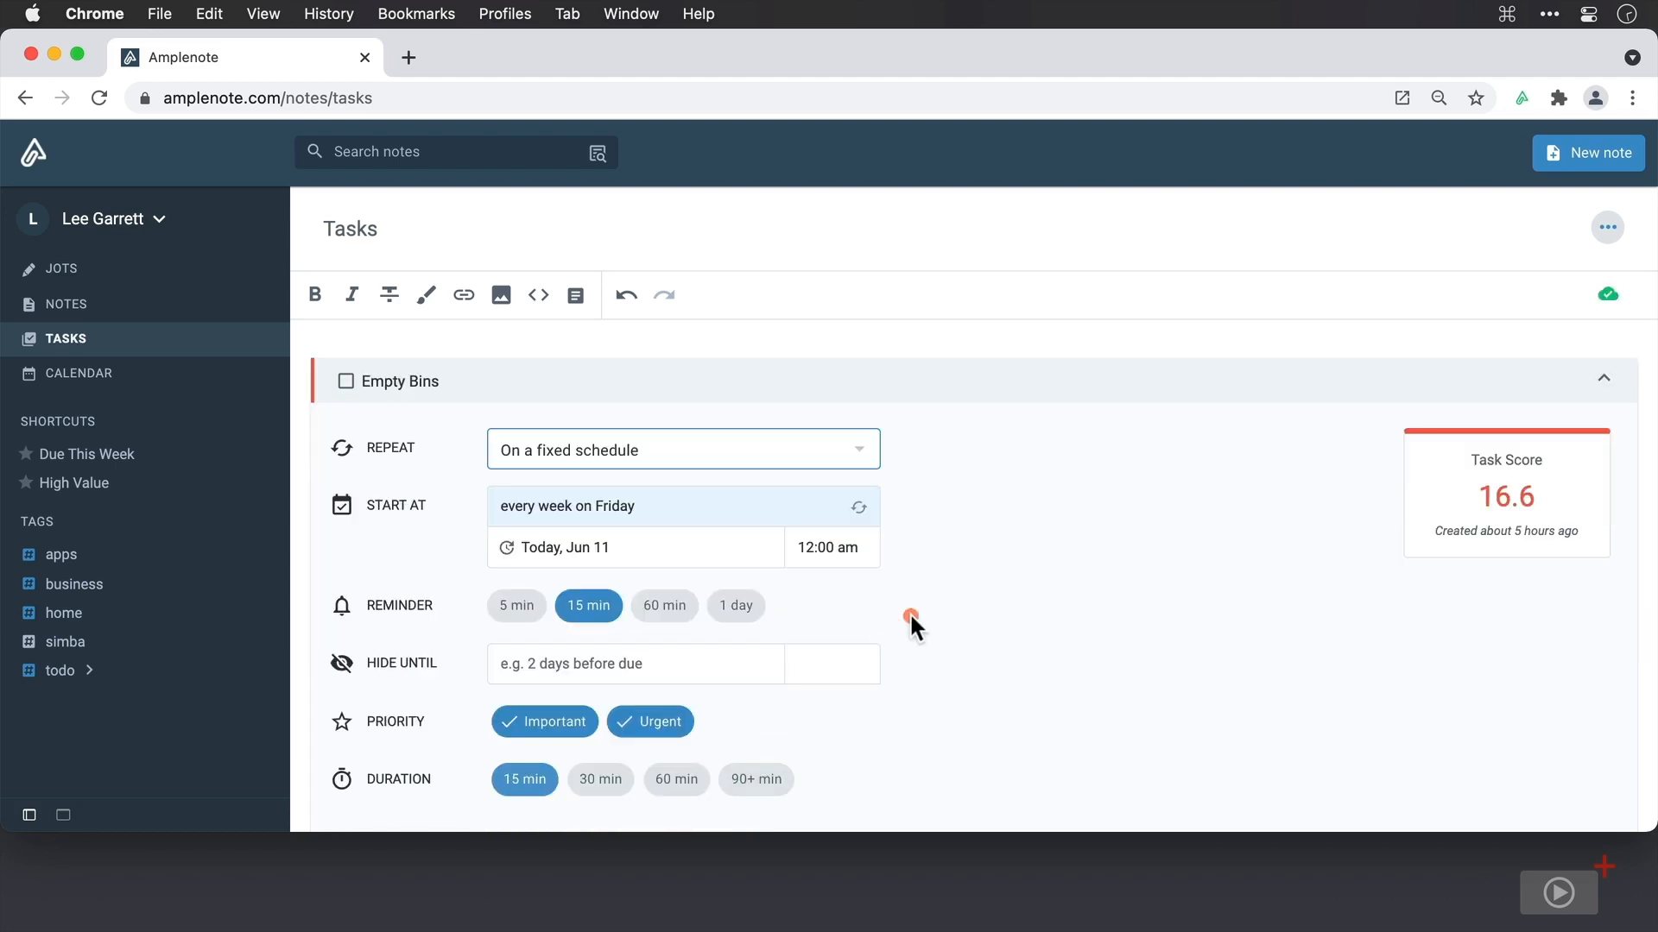
Turn the Urgent and Important priorities of the Empty Bins task off and on again, one at a time, to compare task scores
left_click(660, 731)
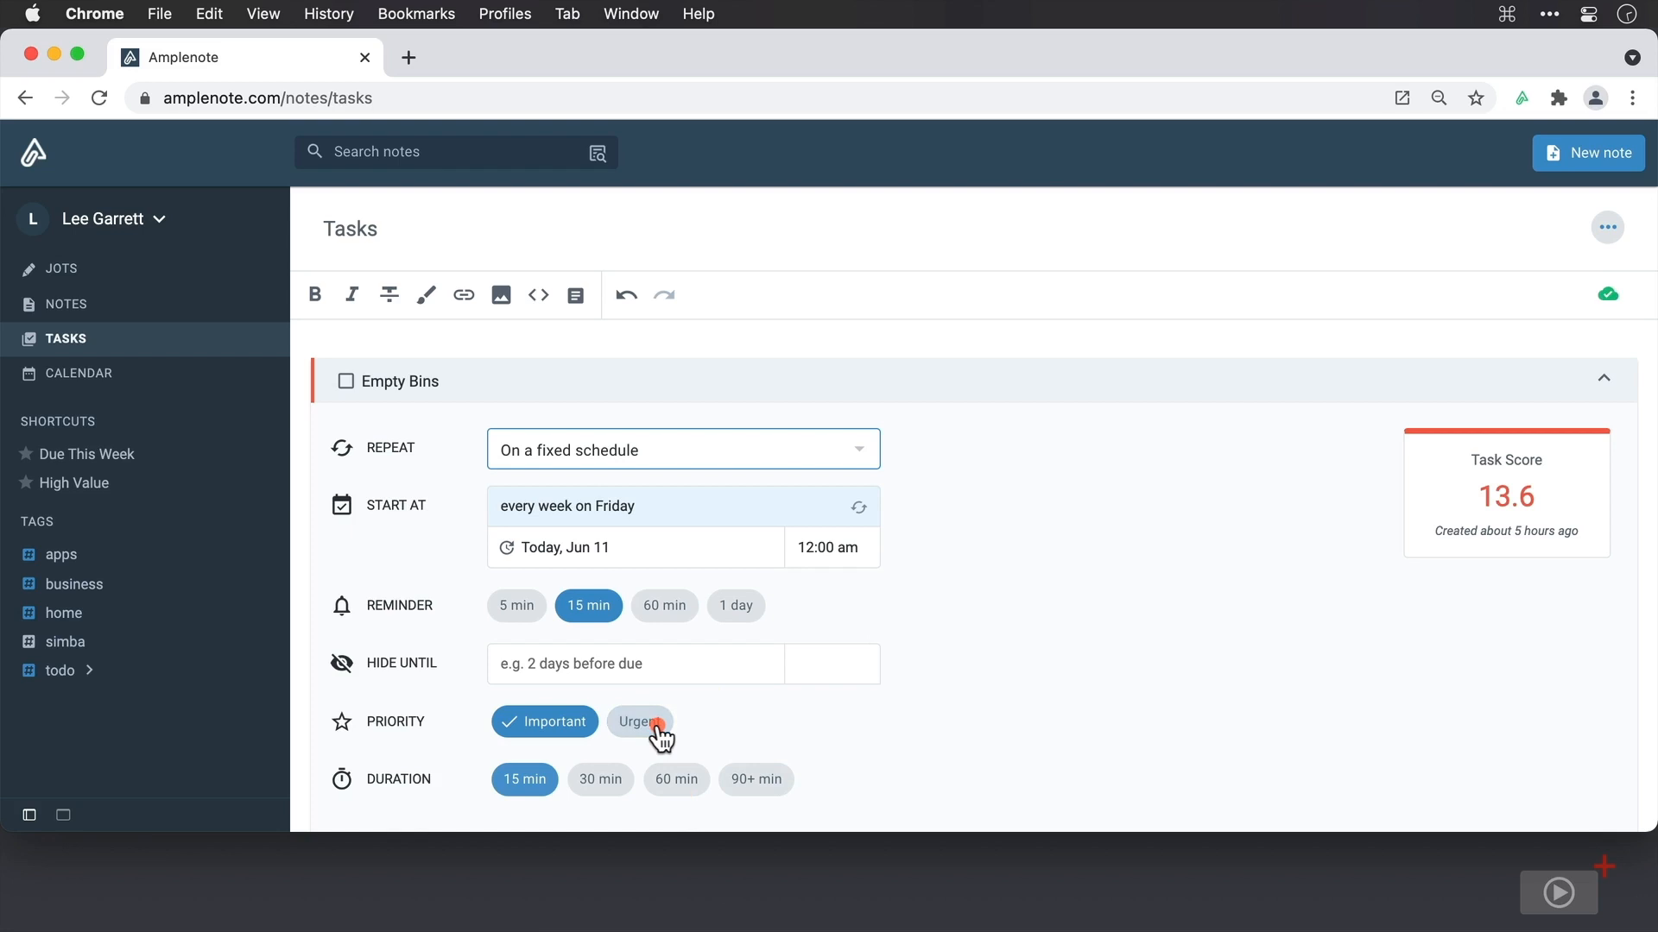
left_click(659, 727)
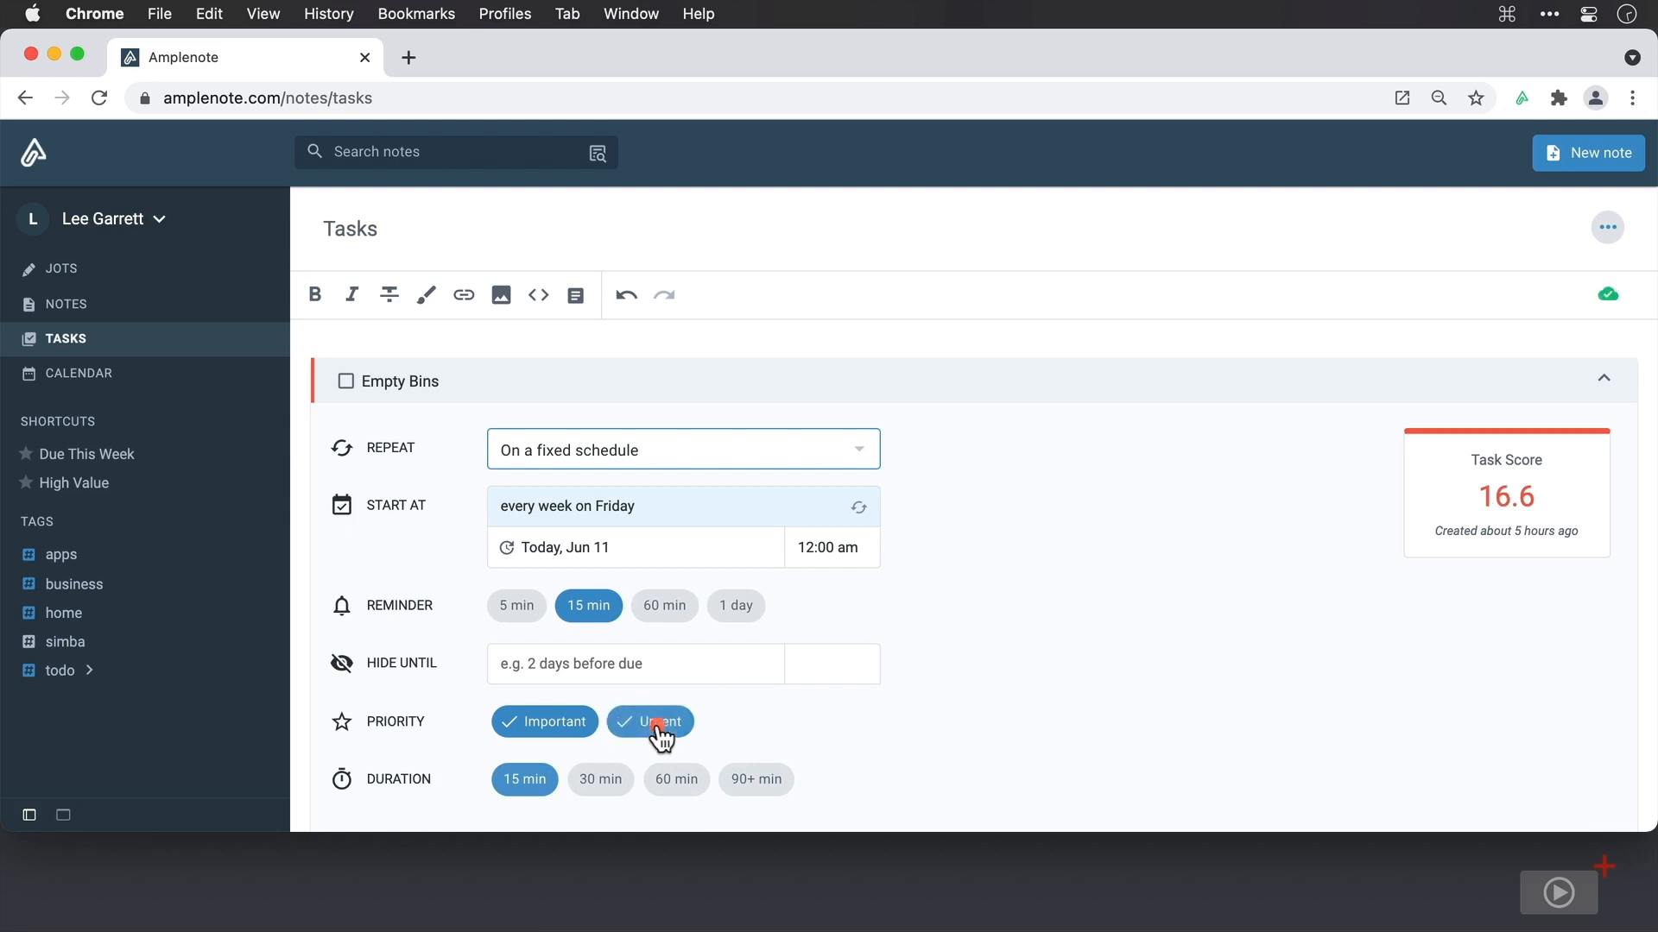
left_click(550, 724)
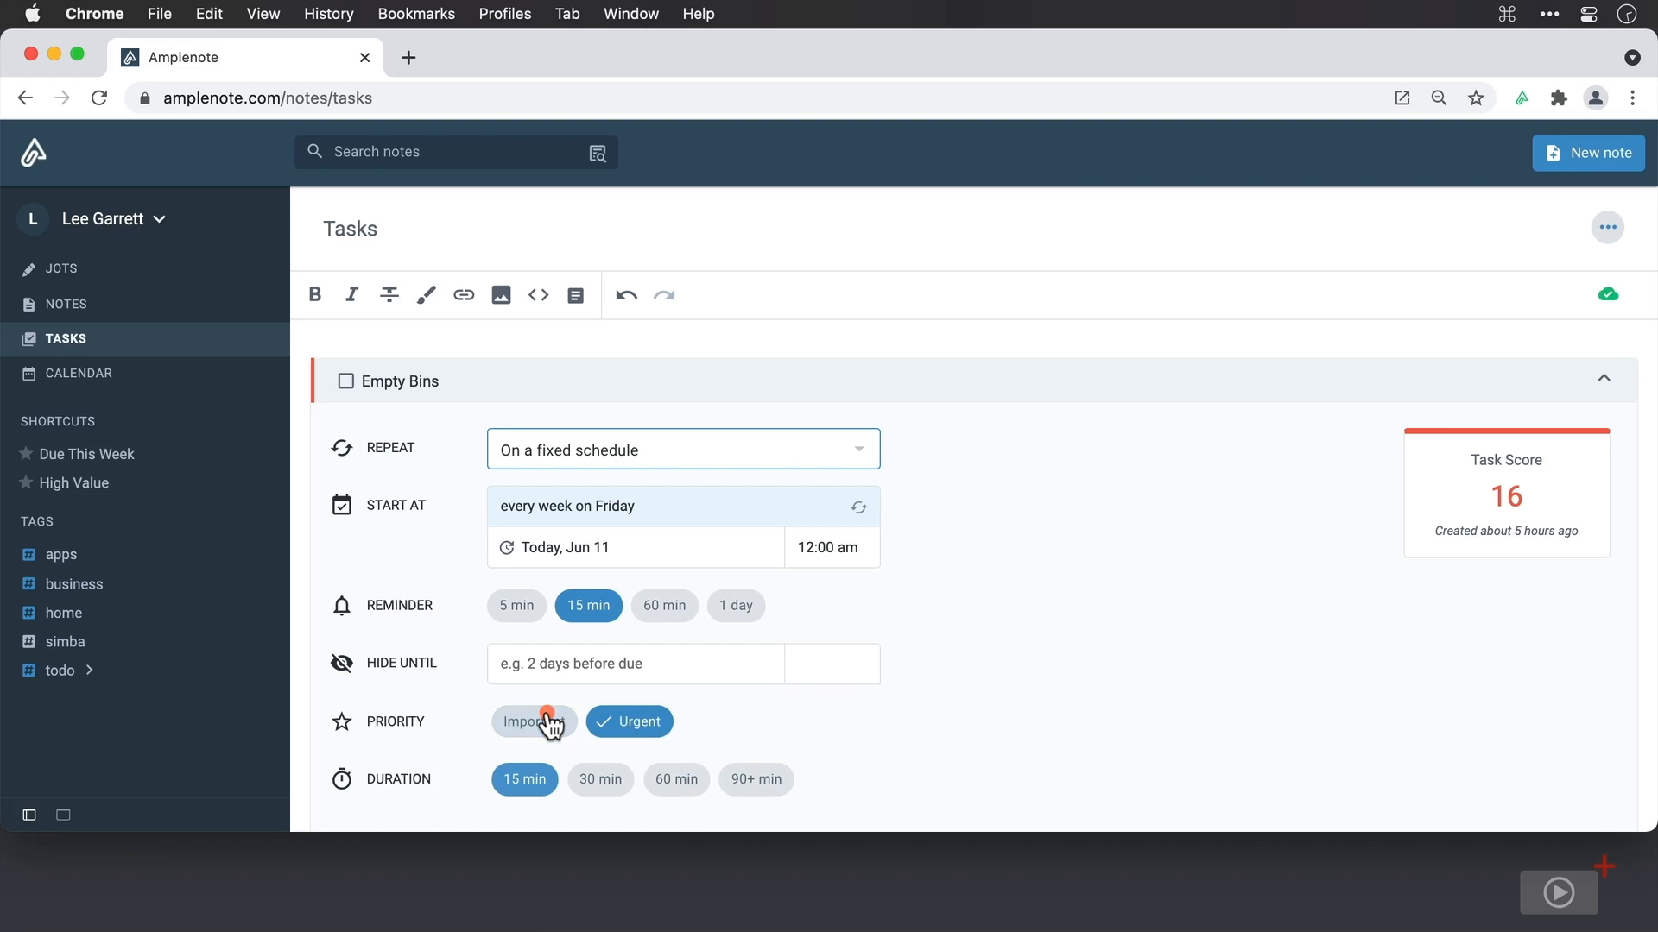
left_click(550, 726)
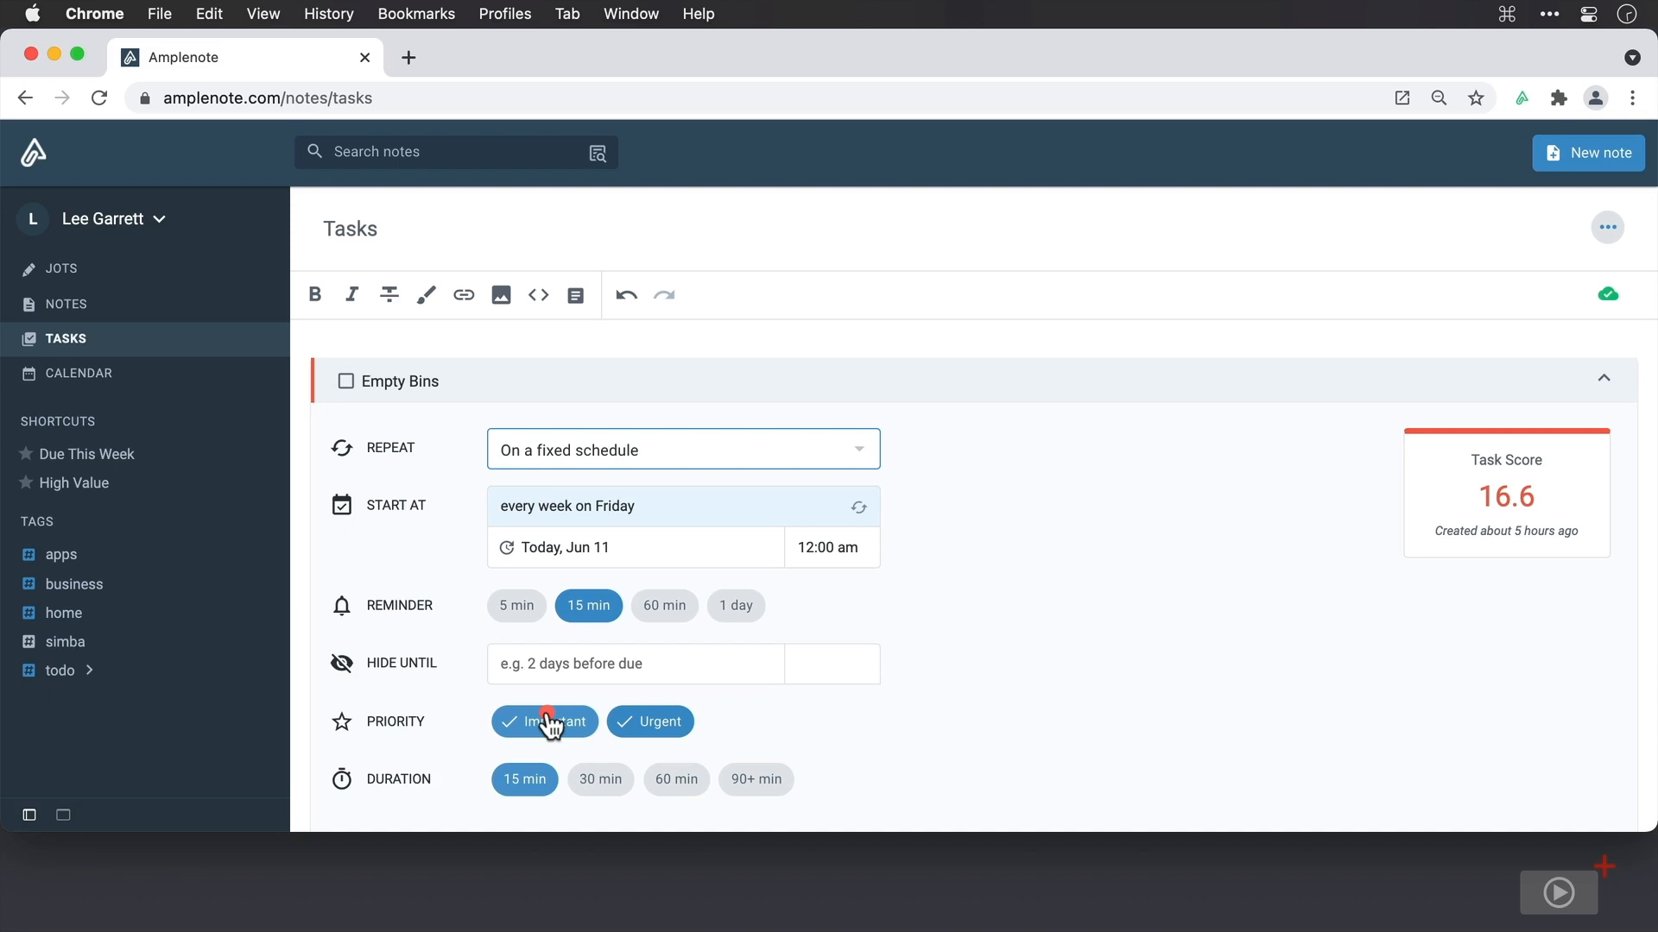
Try durations of 30, 60 and 90+ min on the Empty Bins task, restore 15 min and close its details
left_click(598, 787)
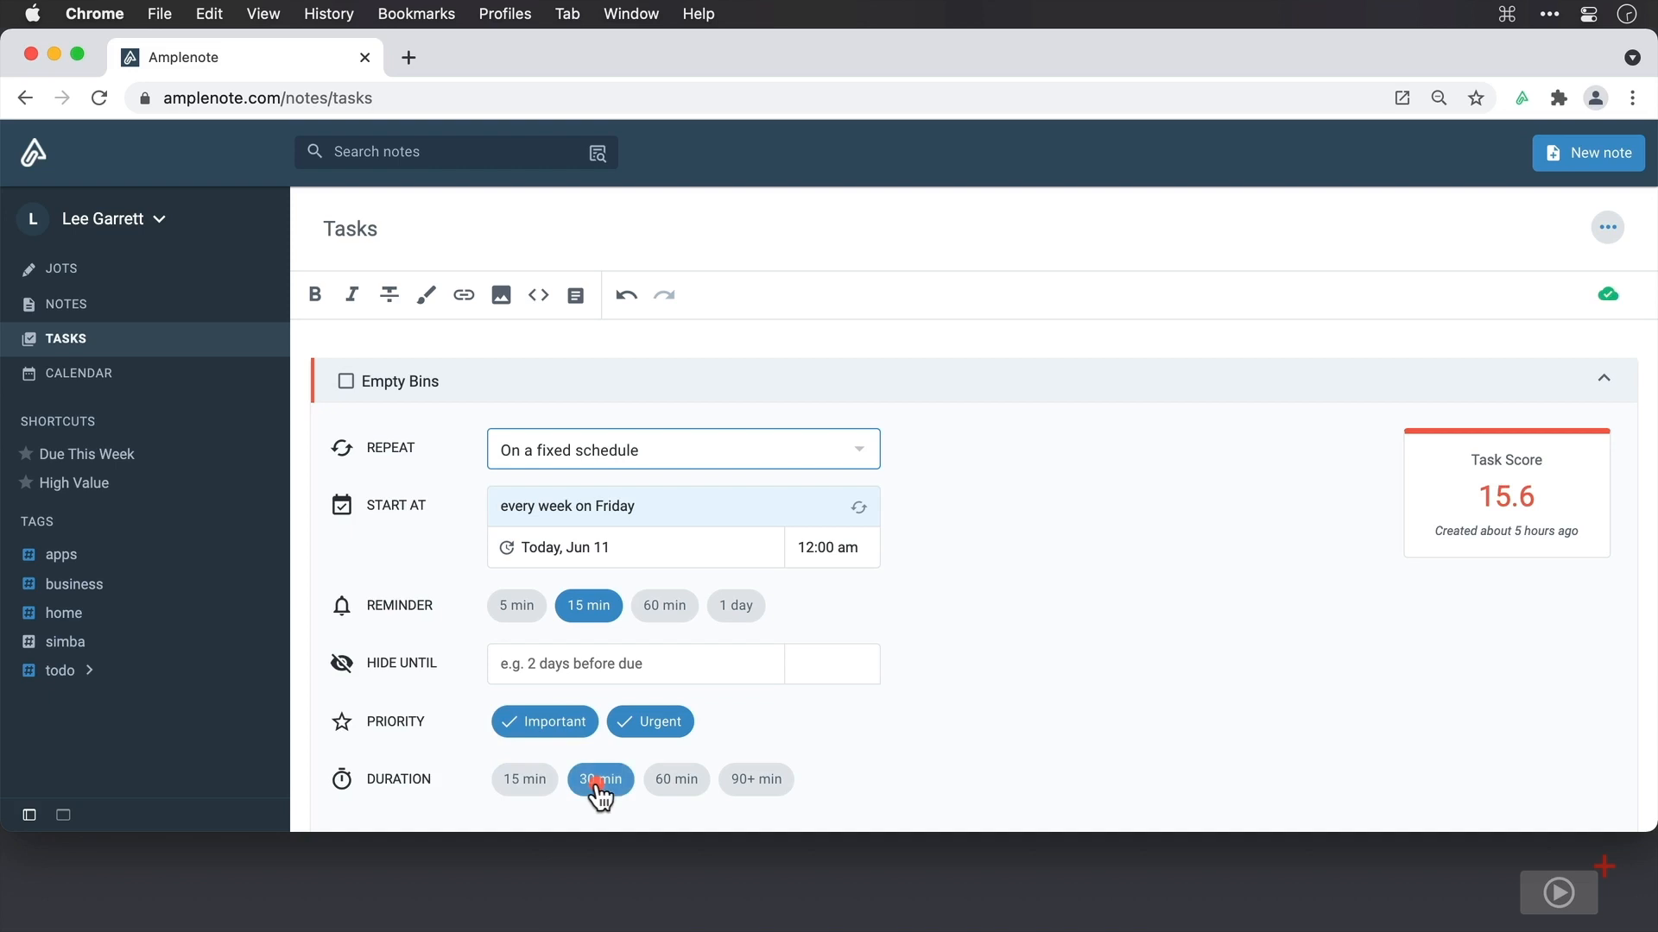
left_click(663, 784)
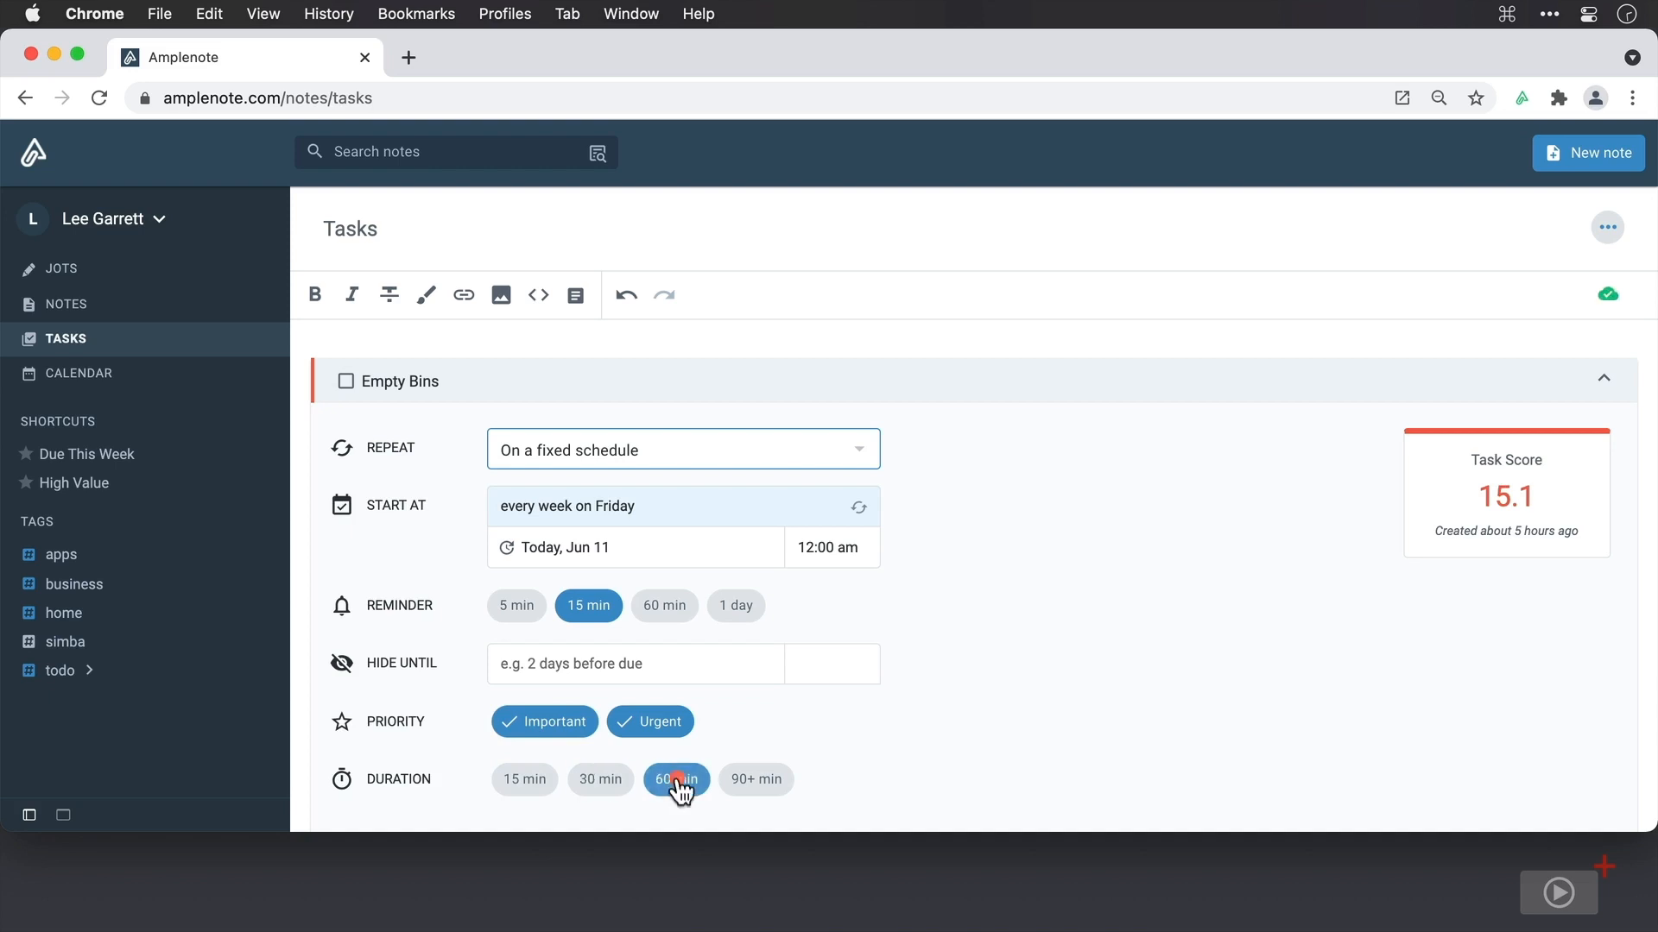
left_click(762, 787)
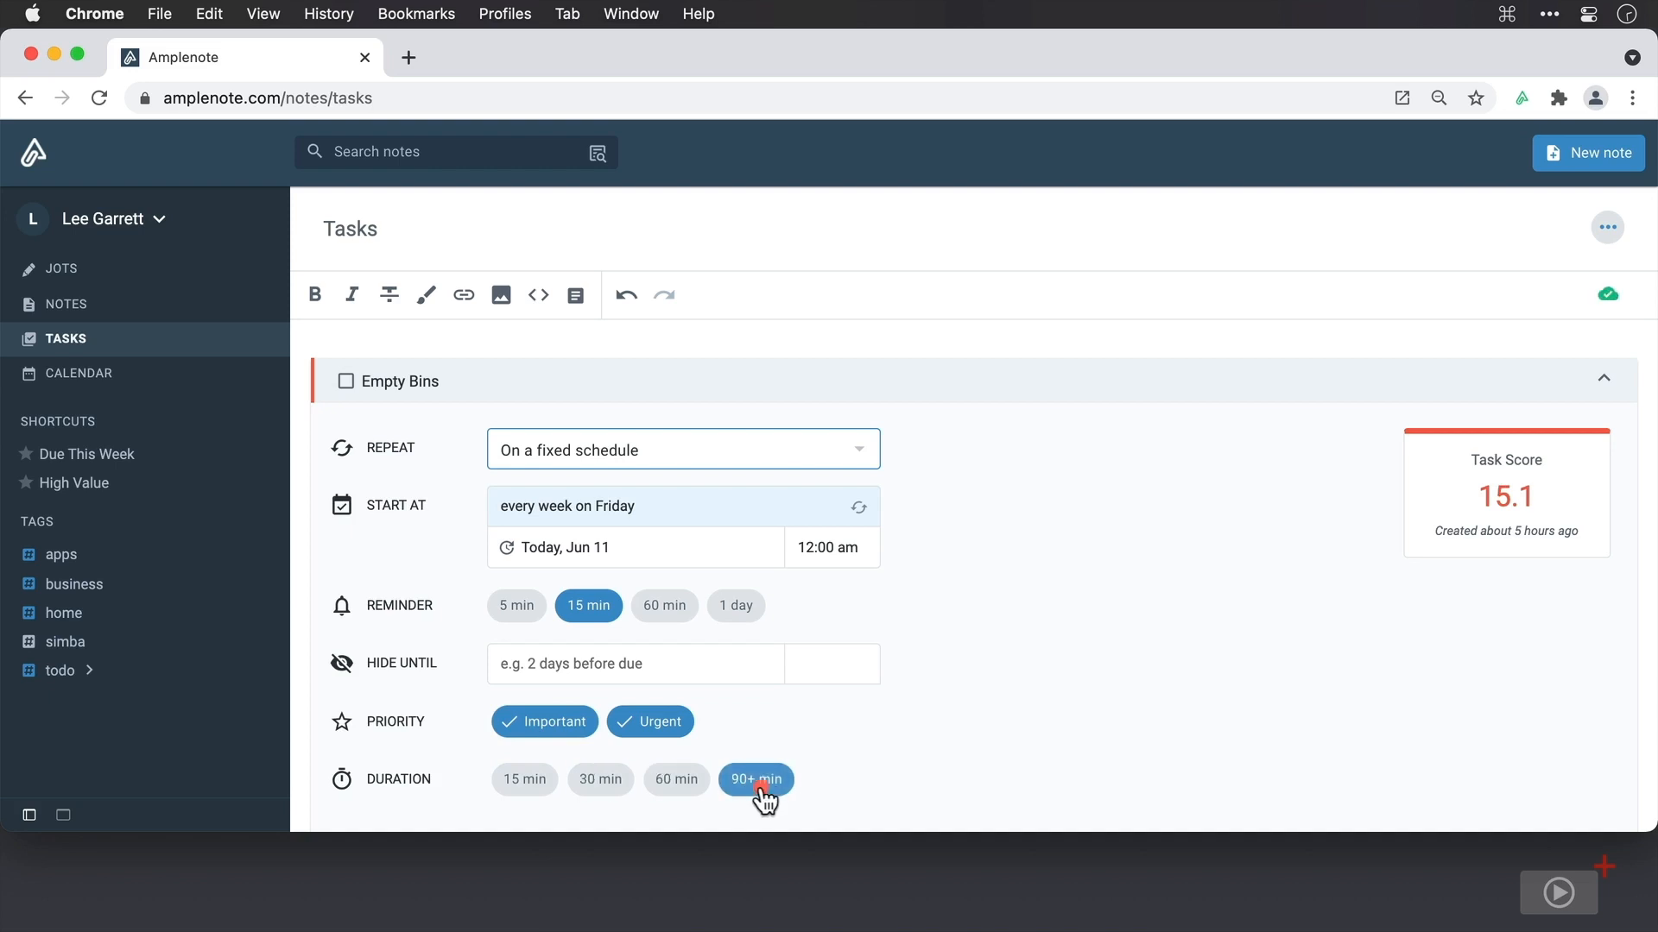
left_click(515, 783)
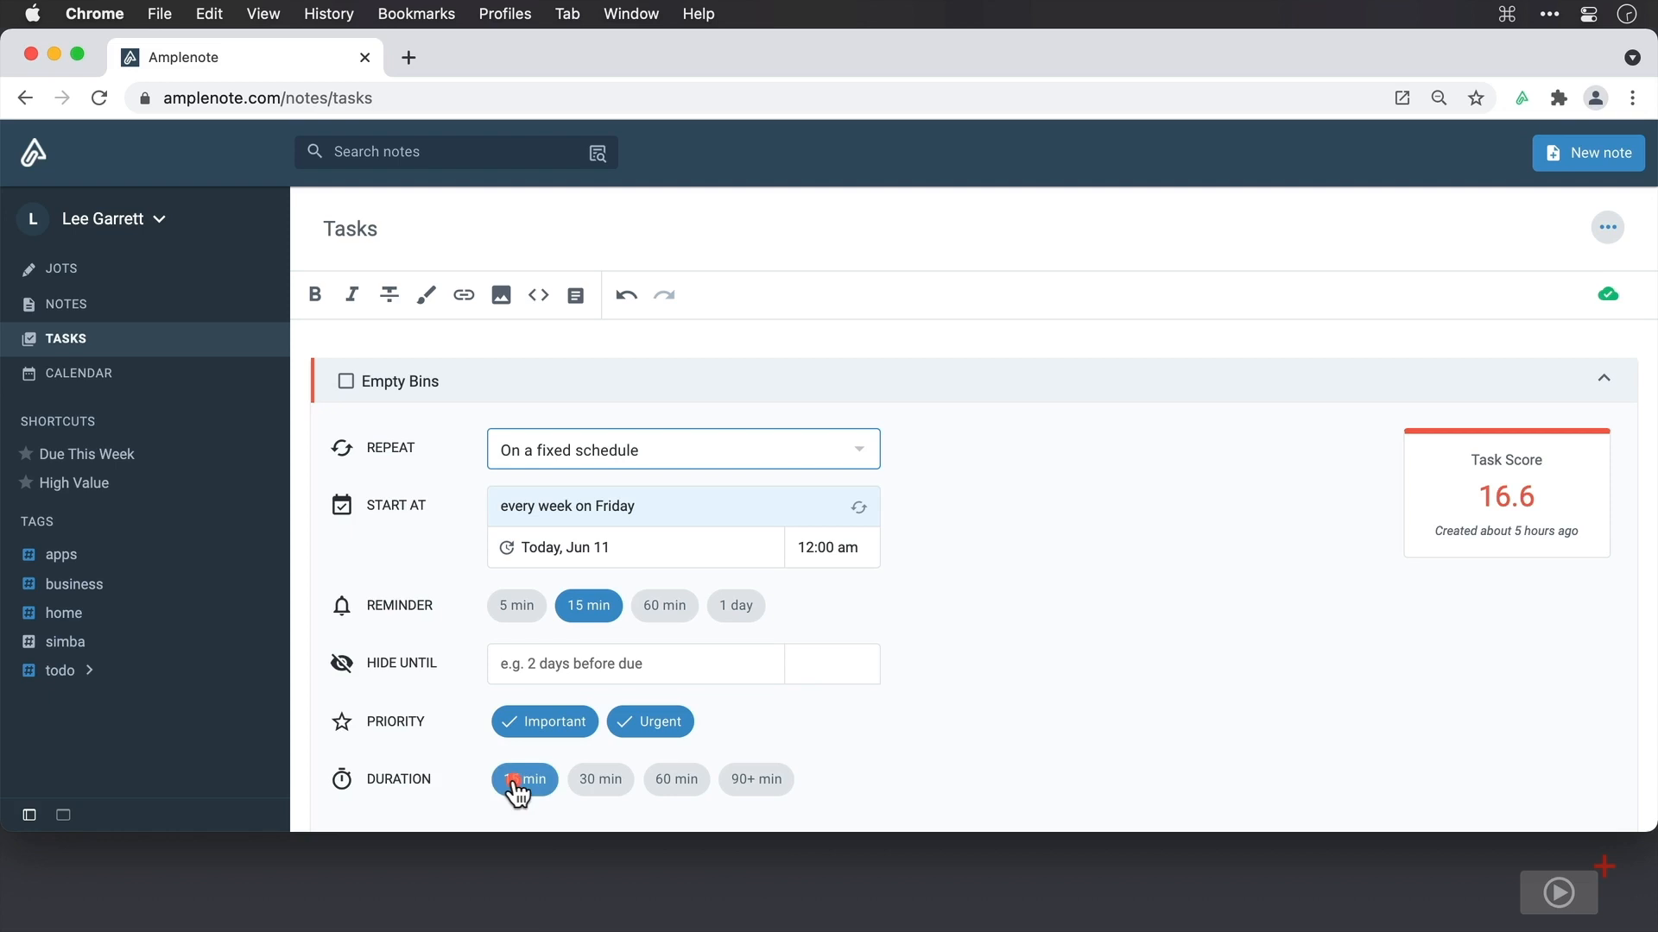
scroll(515, 782, "down", 3)
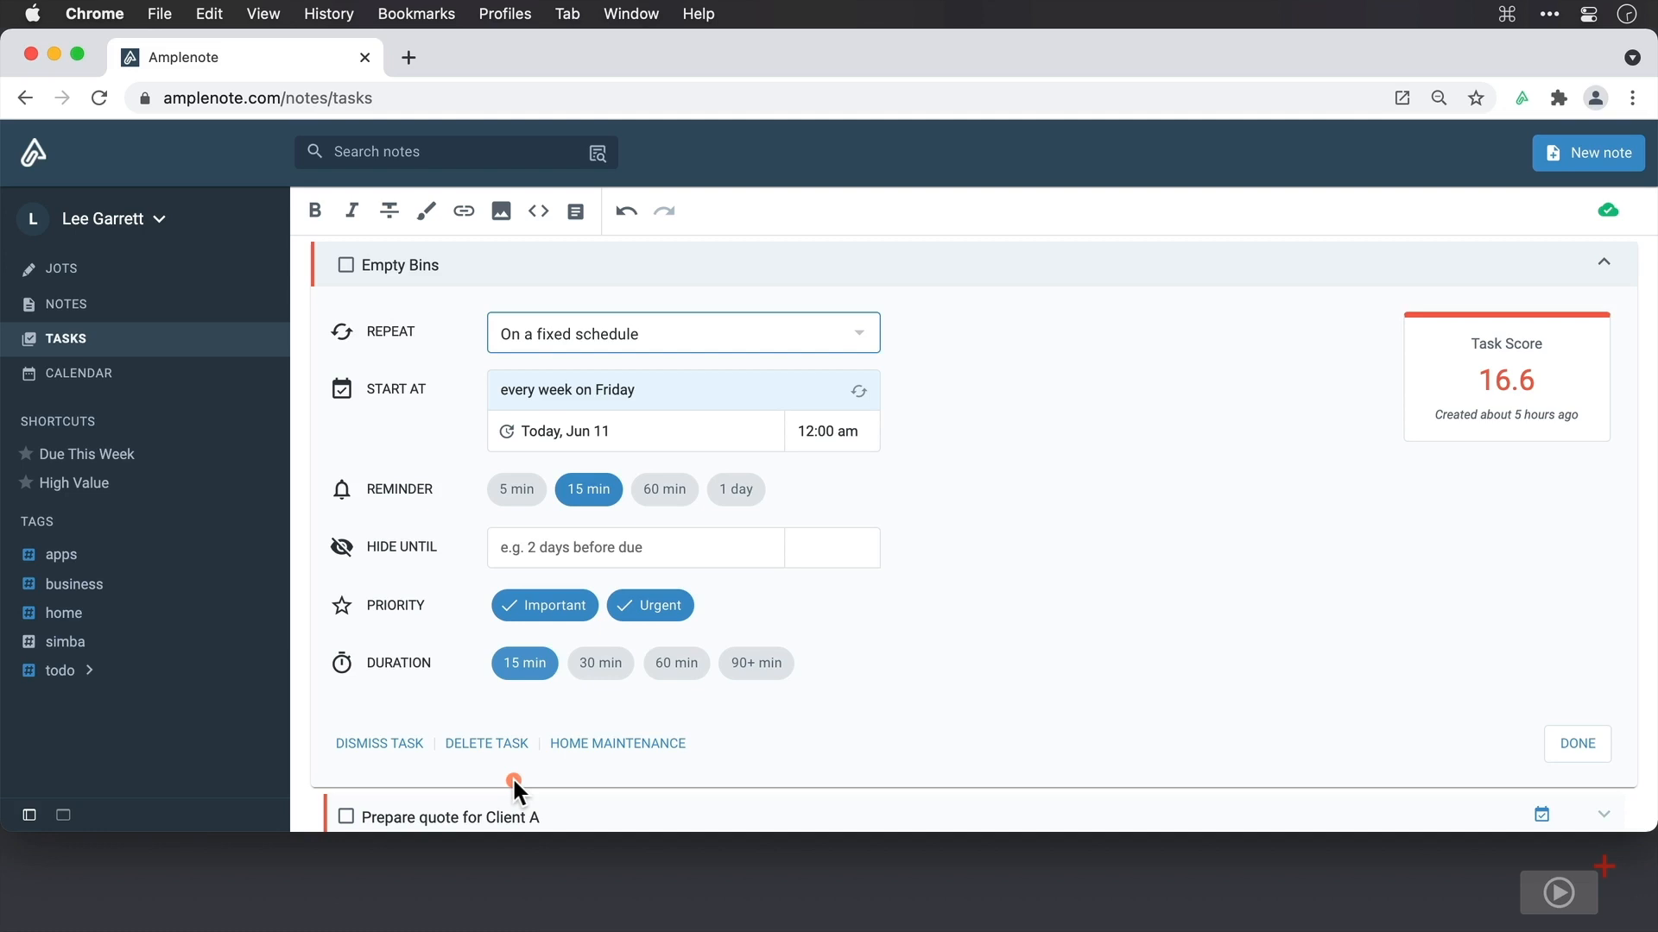
left_click(1580, 748)
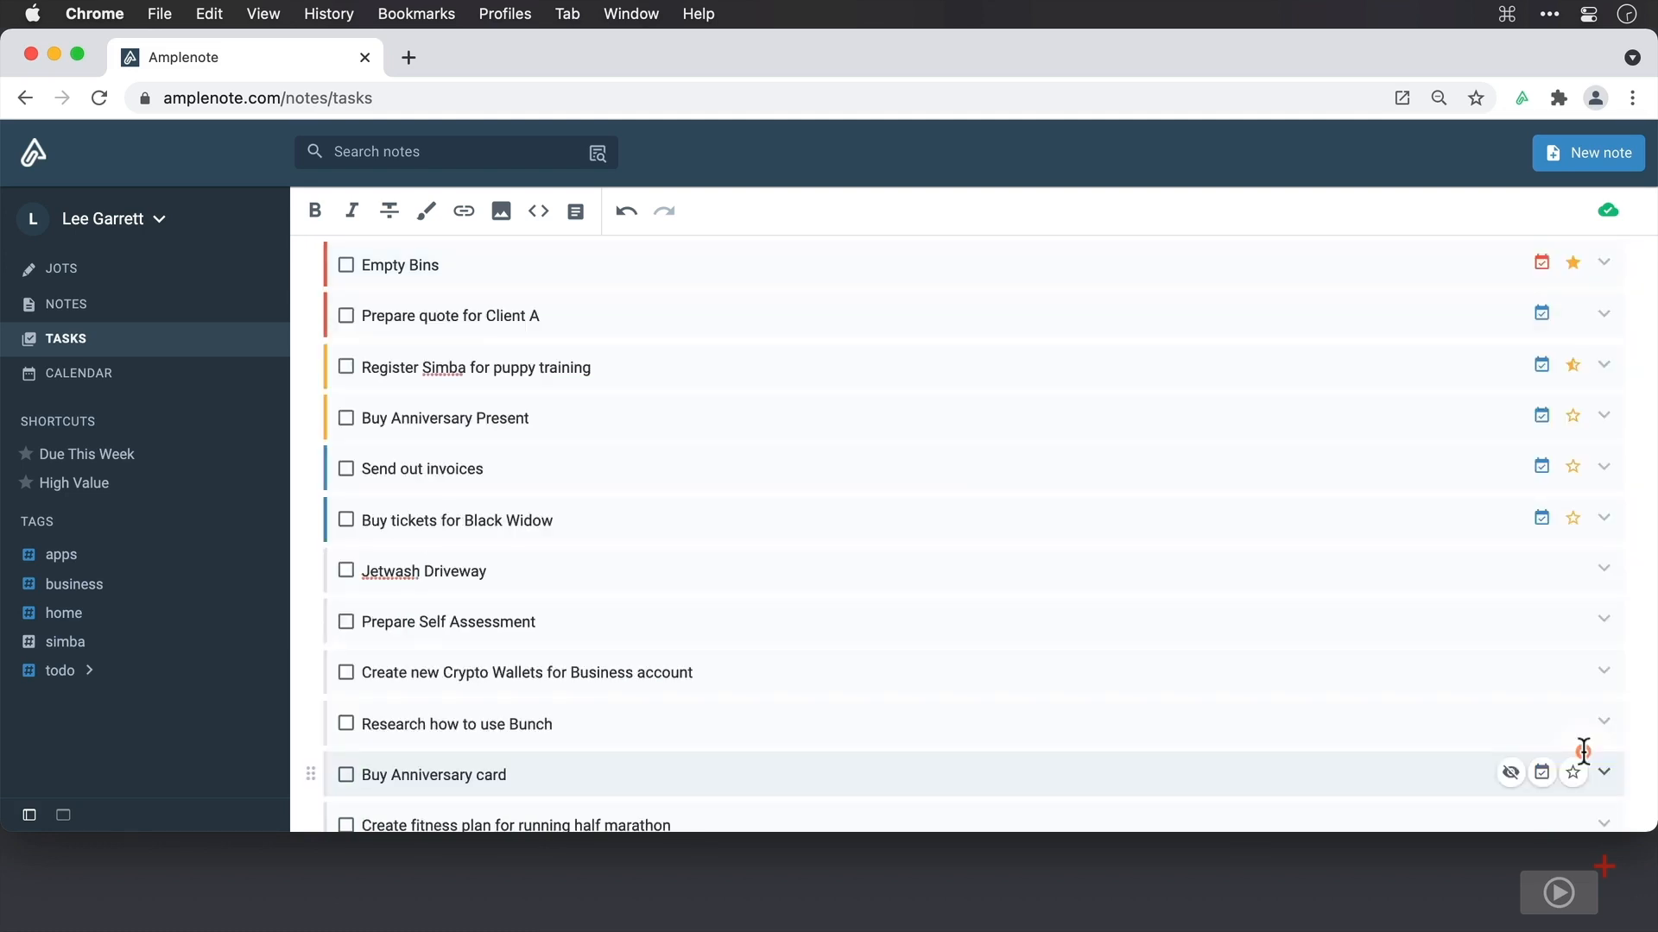
Group the tasks by note in the Tasks view and look through the grouped list
scroll(1583, 749, "up", 3)
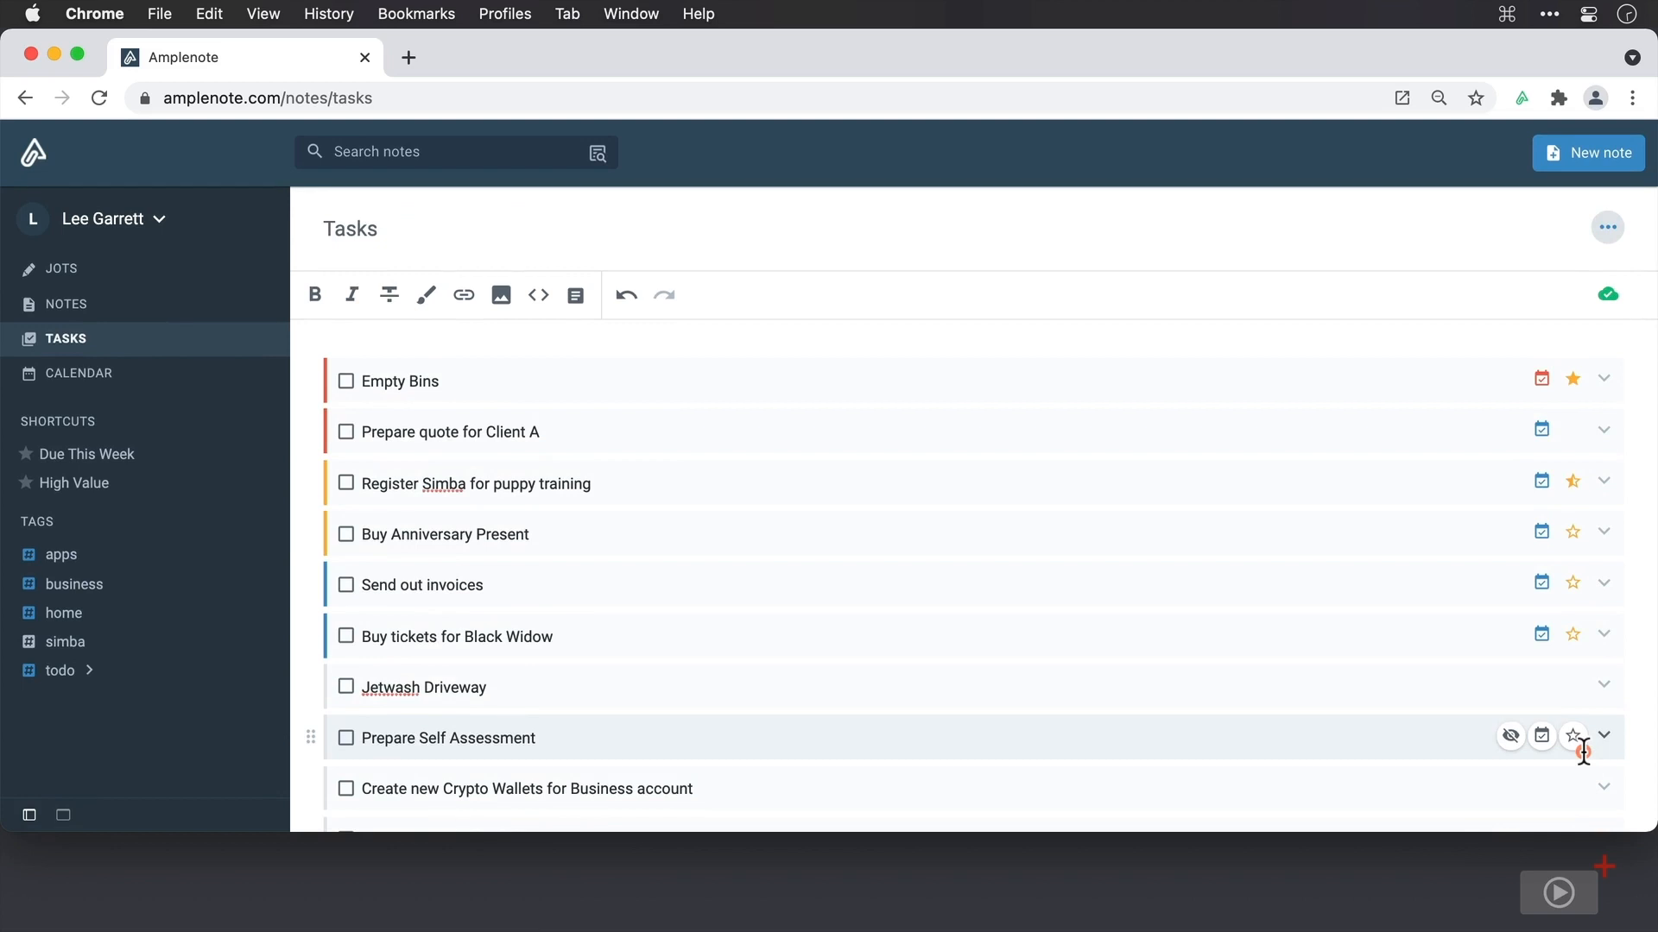
left_click(1607, 229)
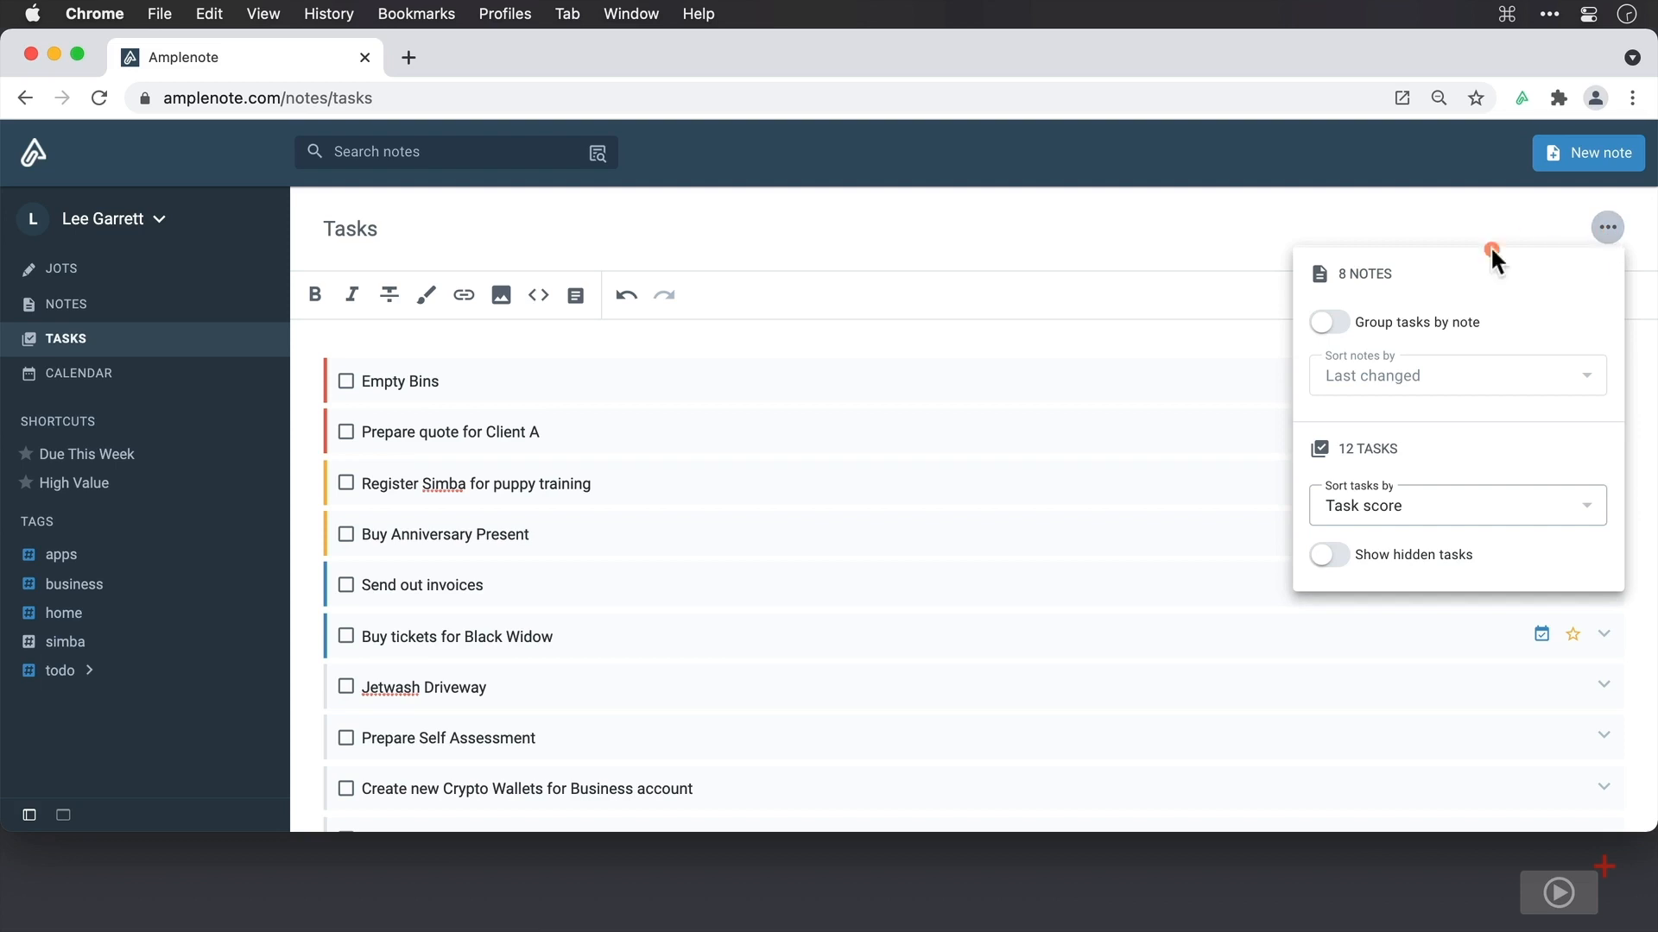
left_click(1342, 326)
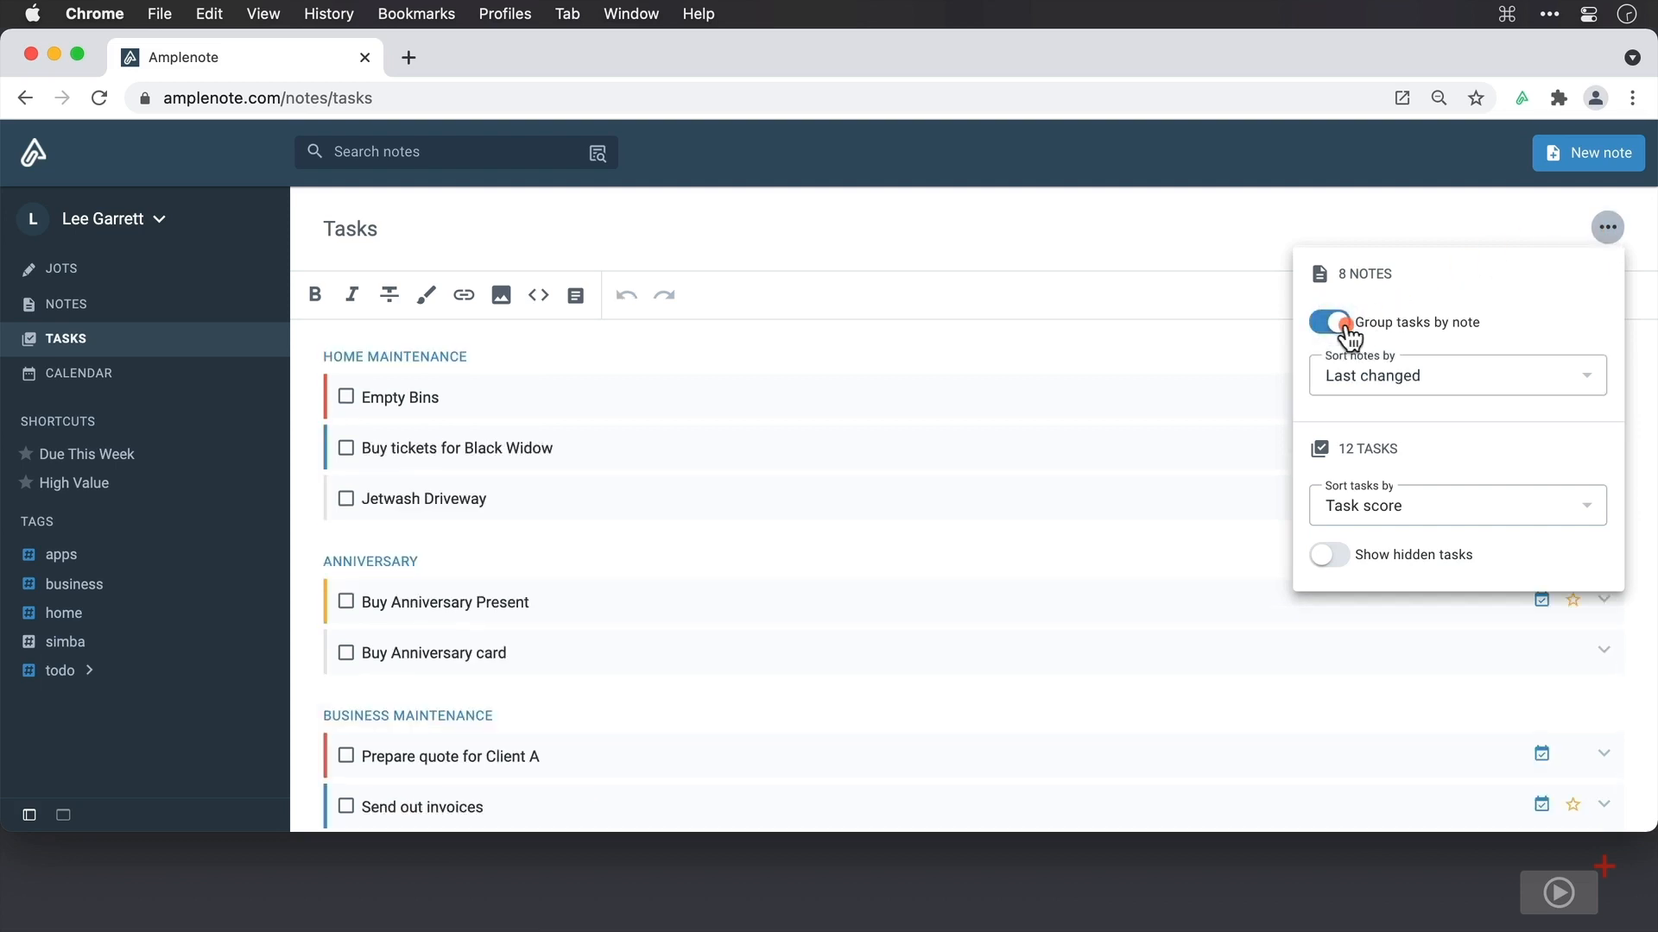
left_click(1142, 350)
scroll(1142, 350, "down", 8)
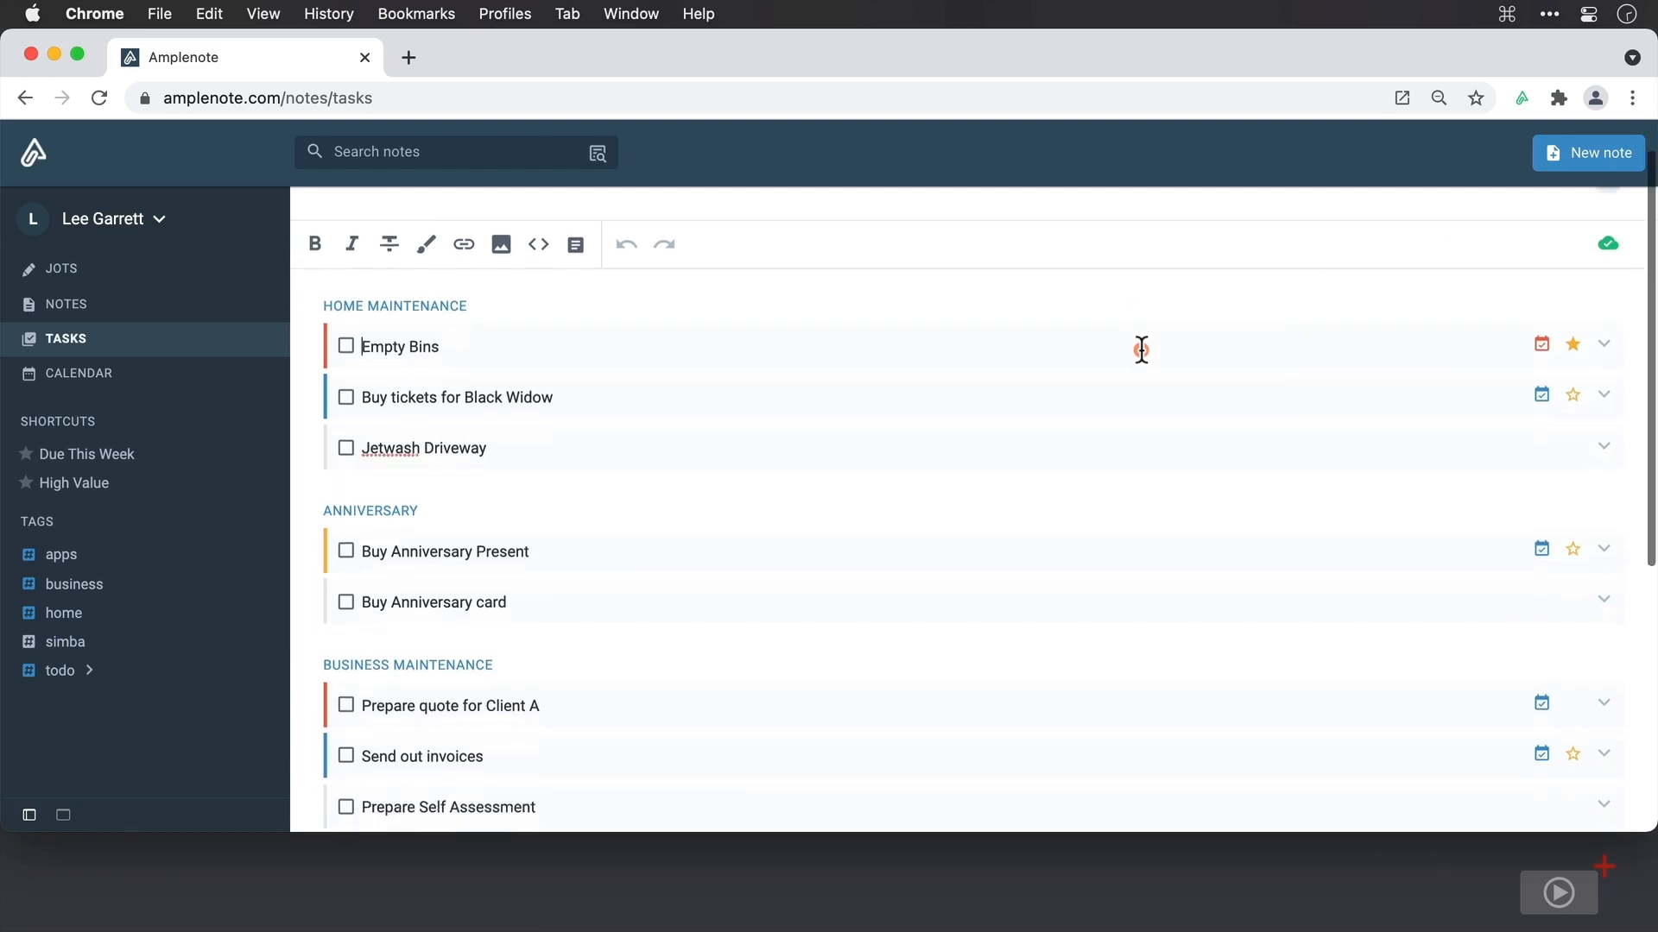
scroll(1142, 350, "down", 4)
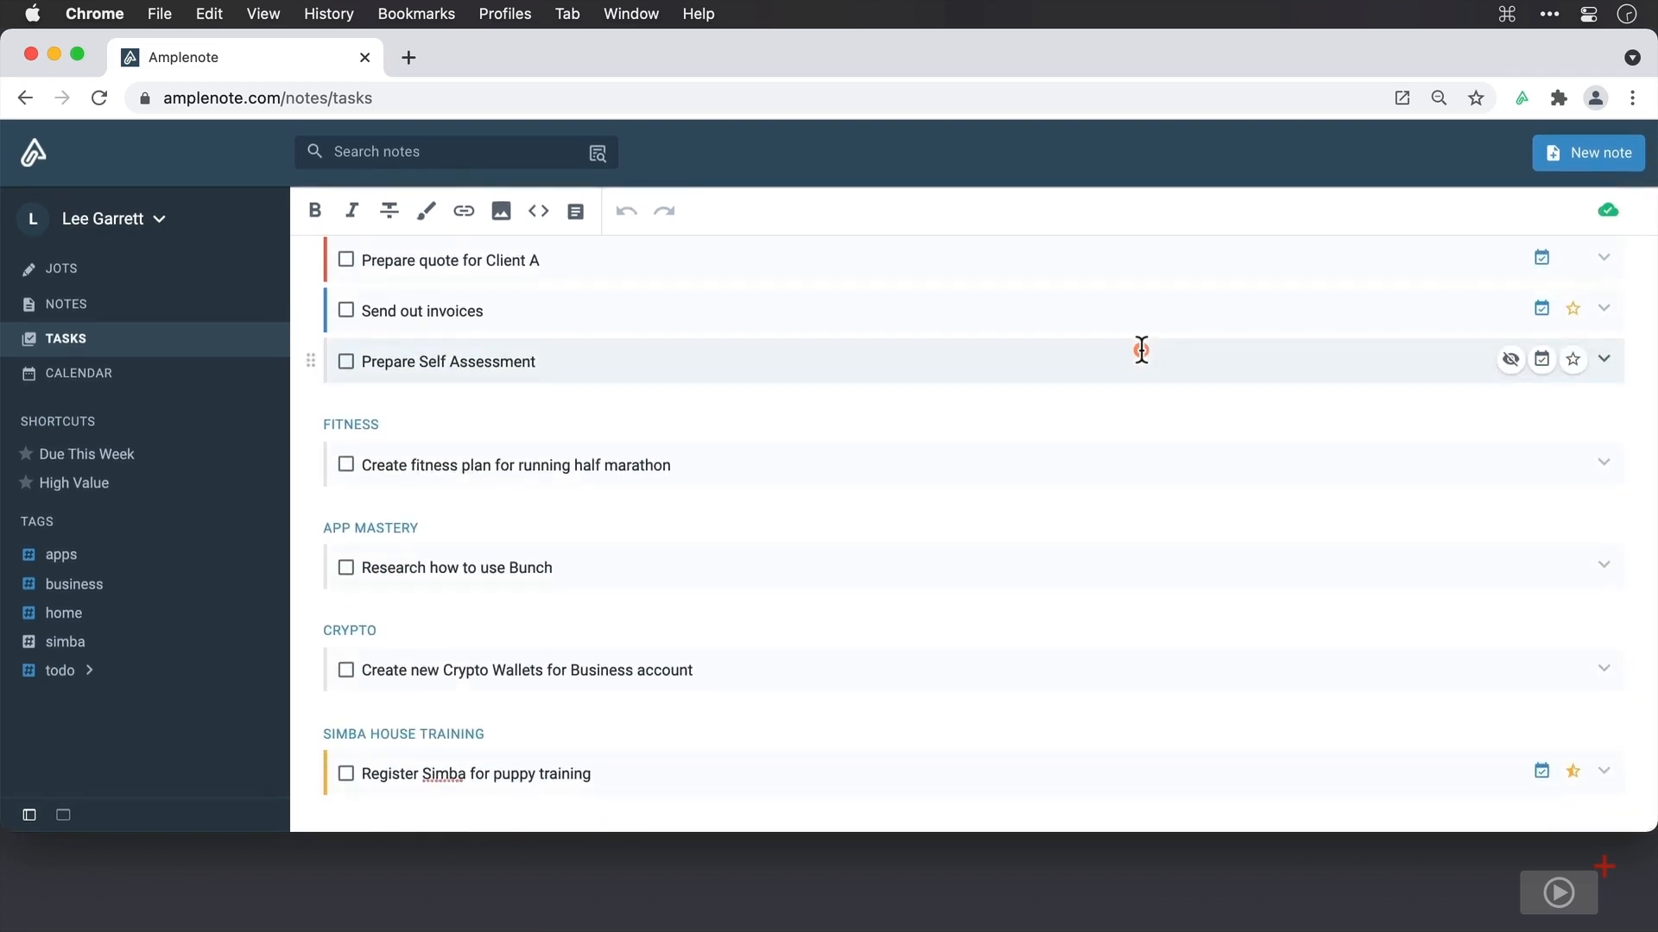
scroll(1142, 349, "up", 12)
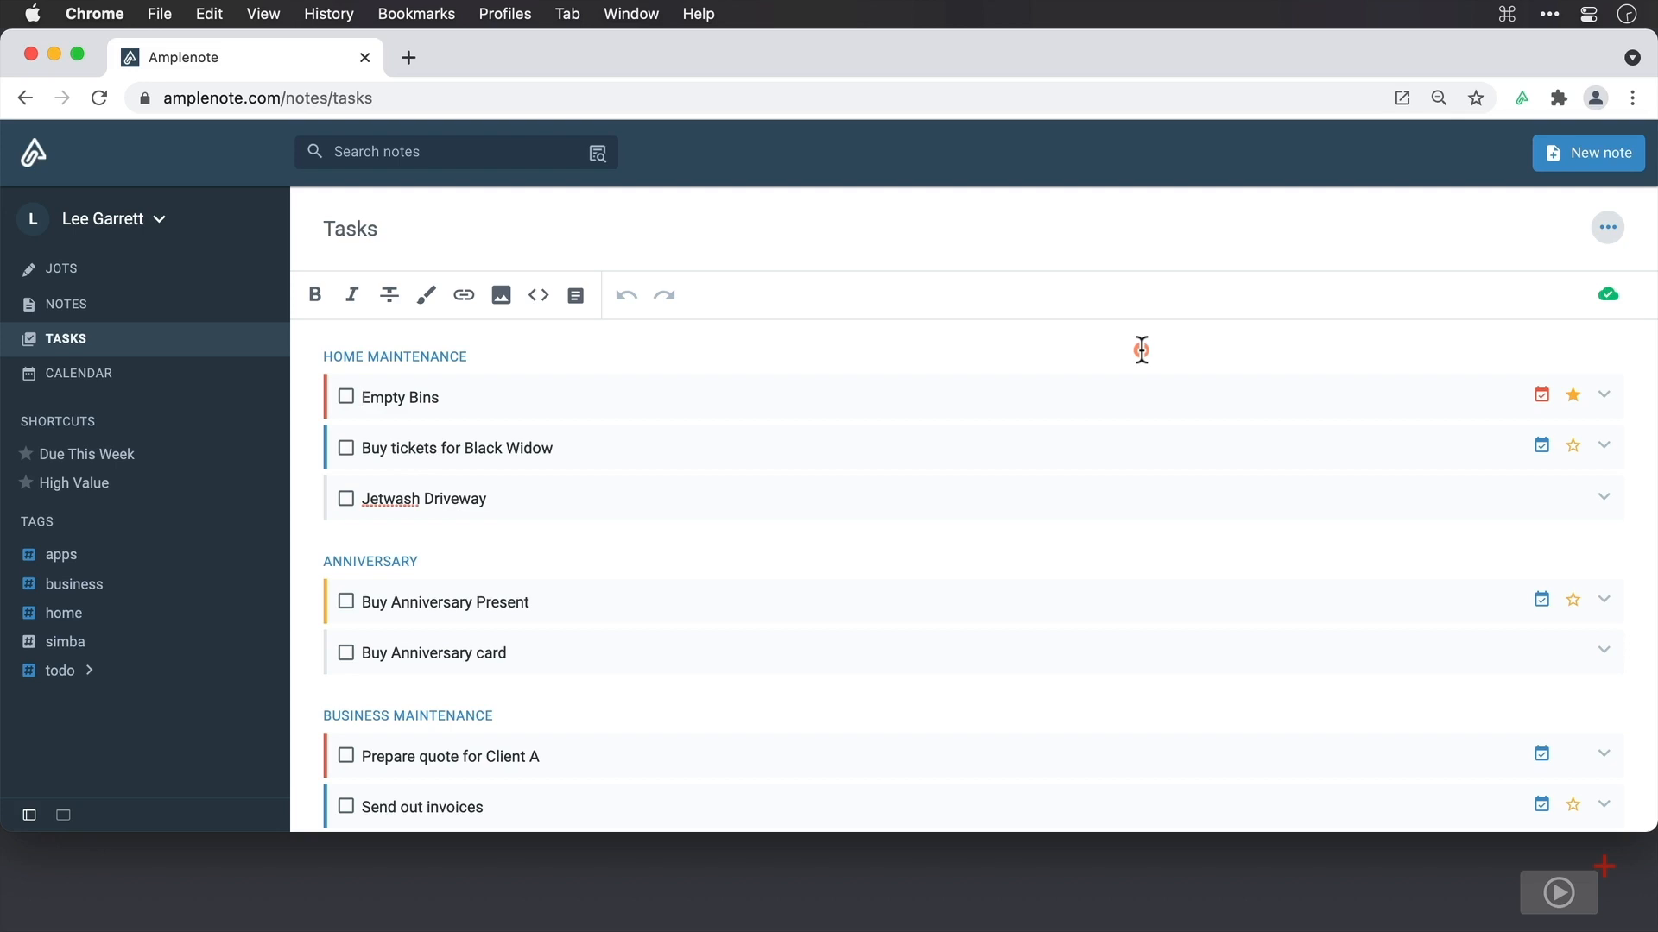
Examine the available sort orders for notes in the Tasks view options, keeping Last changed
left_click(1599, 227)
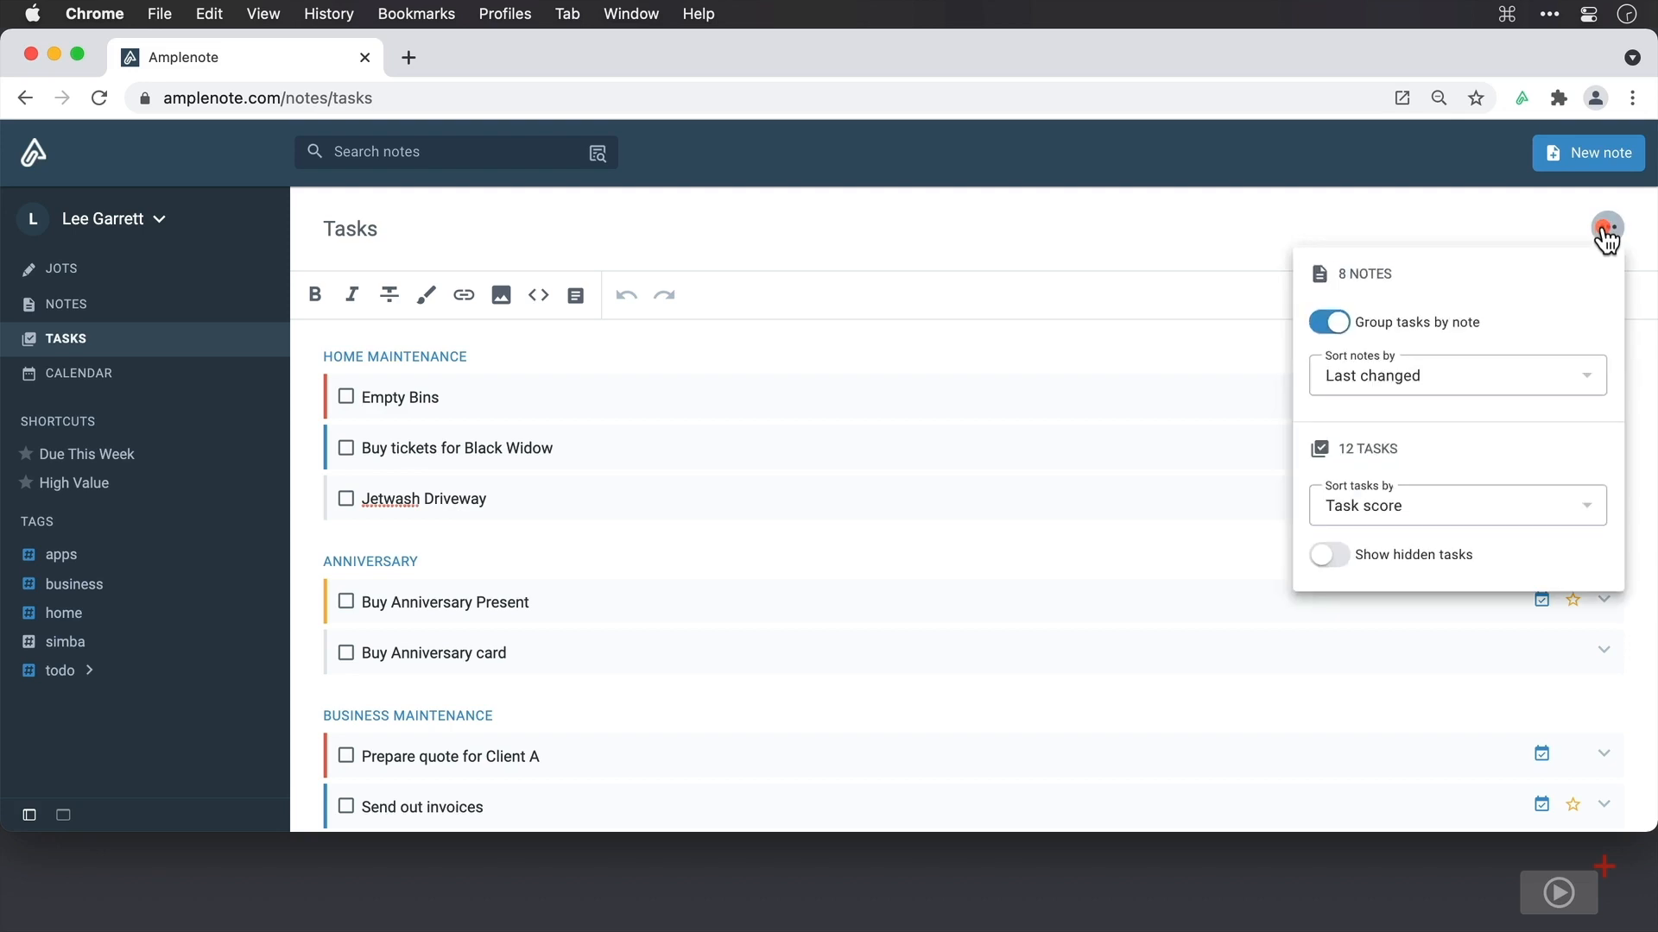
left_click(1542, 380)
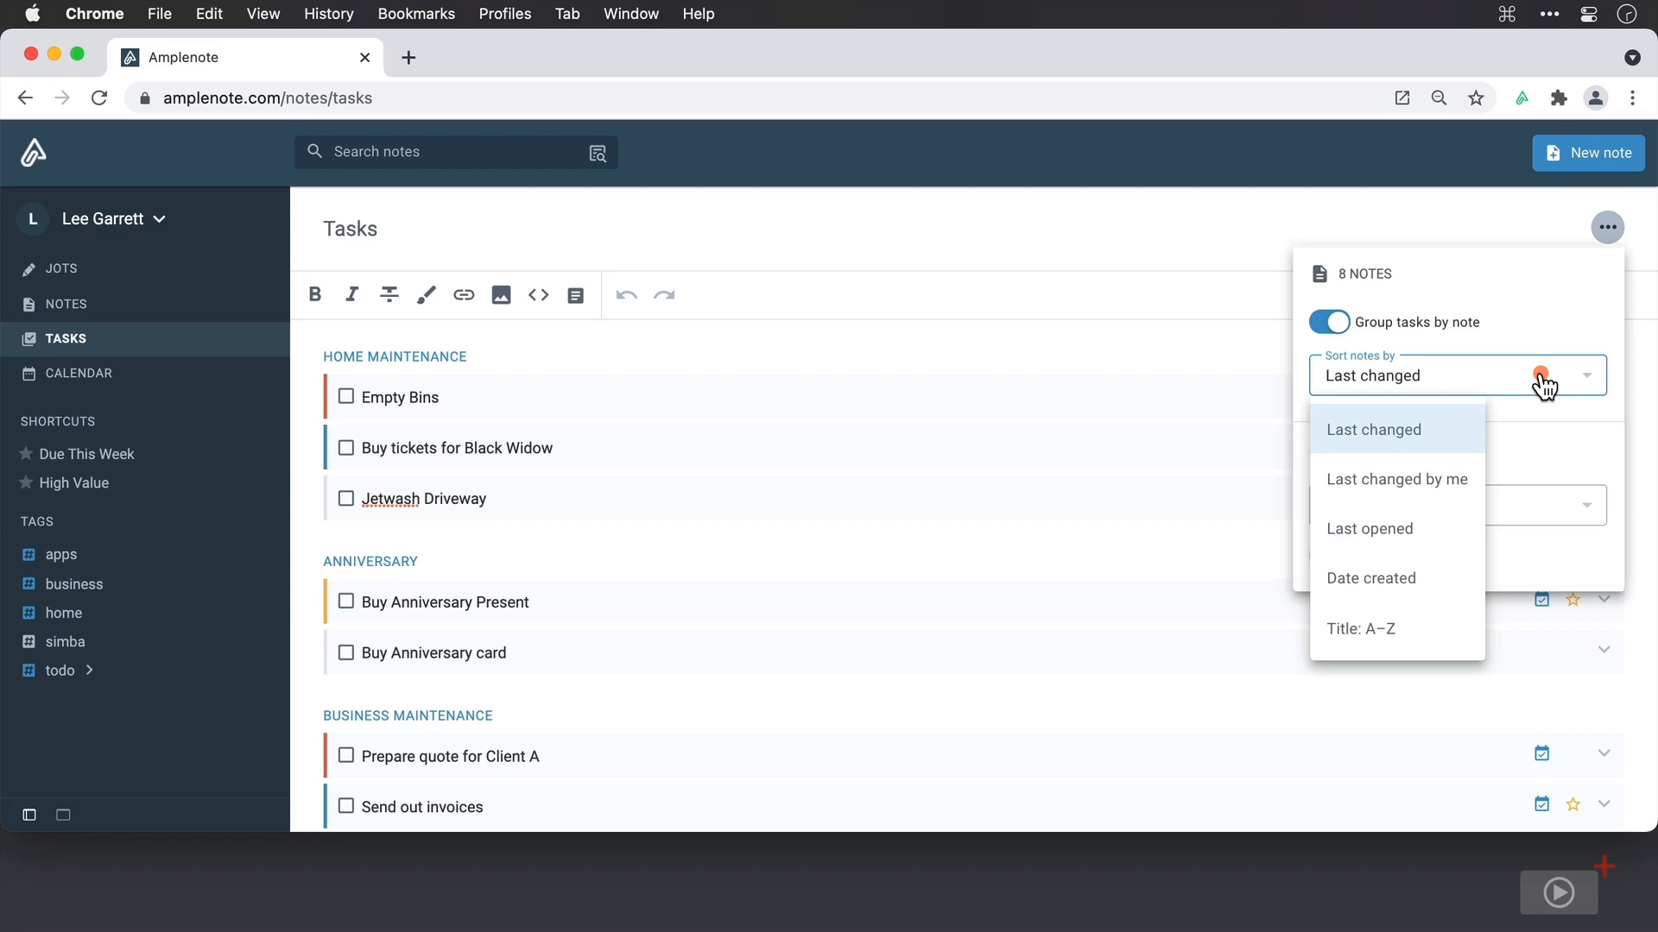
left_click(1541, 380)
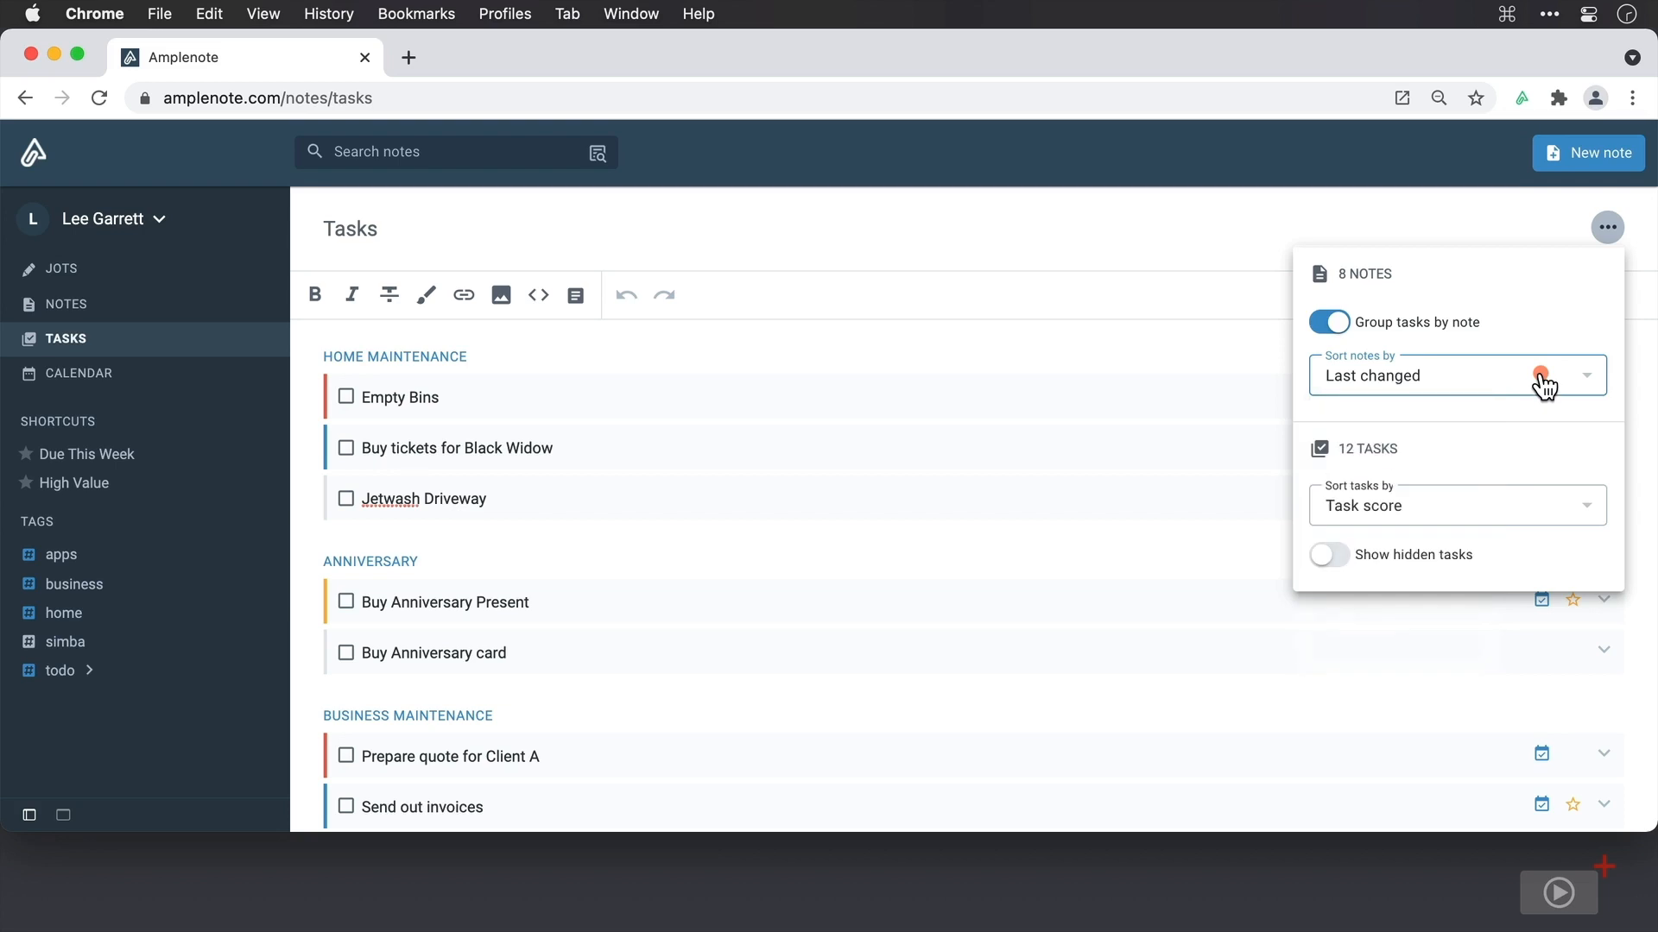
Examine the available sort orders for tasks, keeping Task score, and turn on the display of hidden tasks in the Tasks view
left_click(1563, 514)
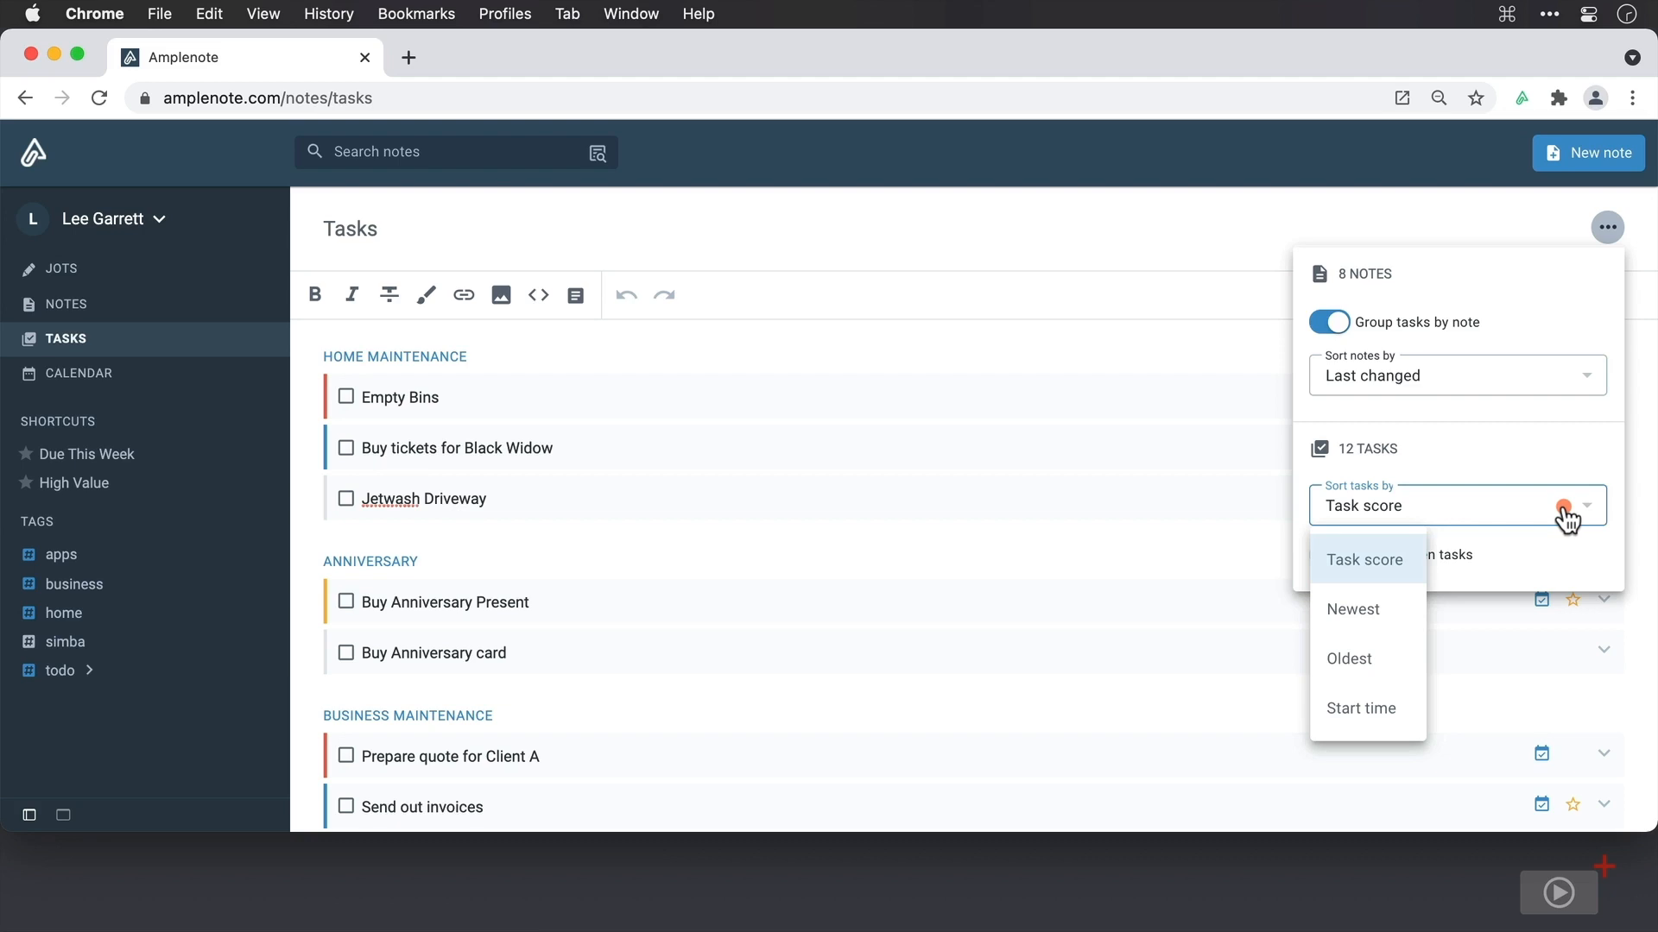
left_click(1564, 510)
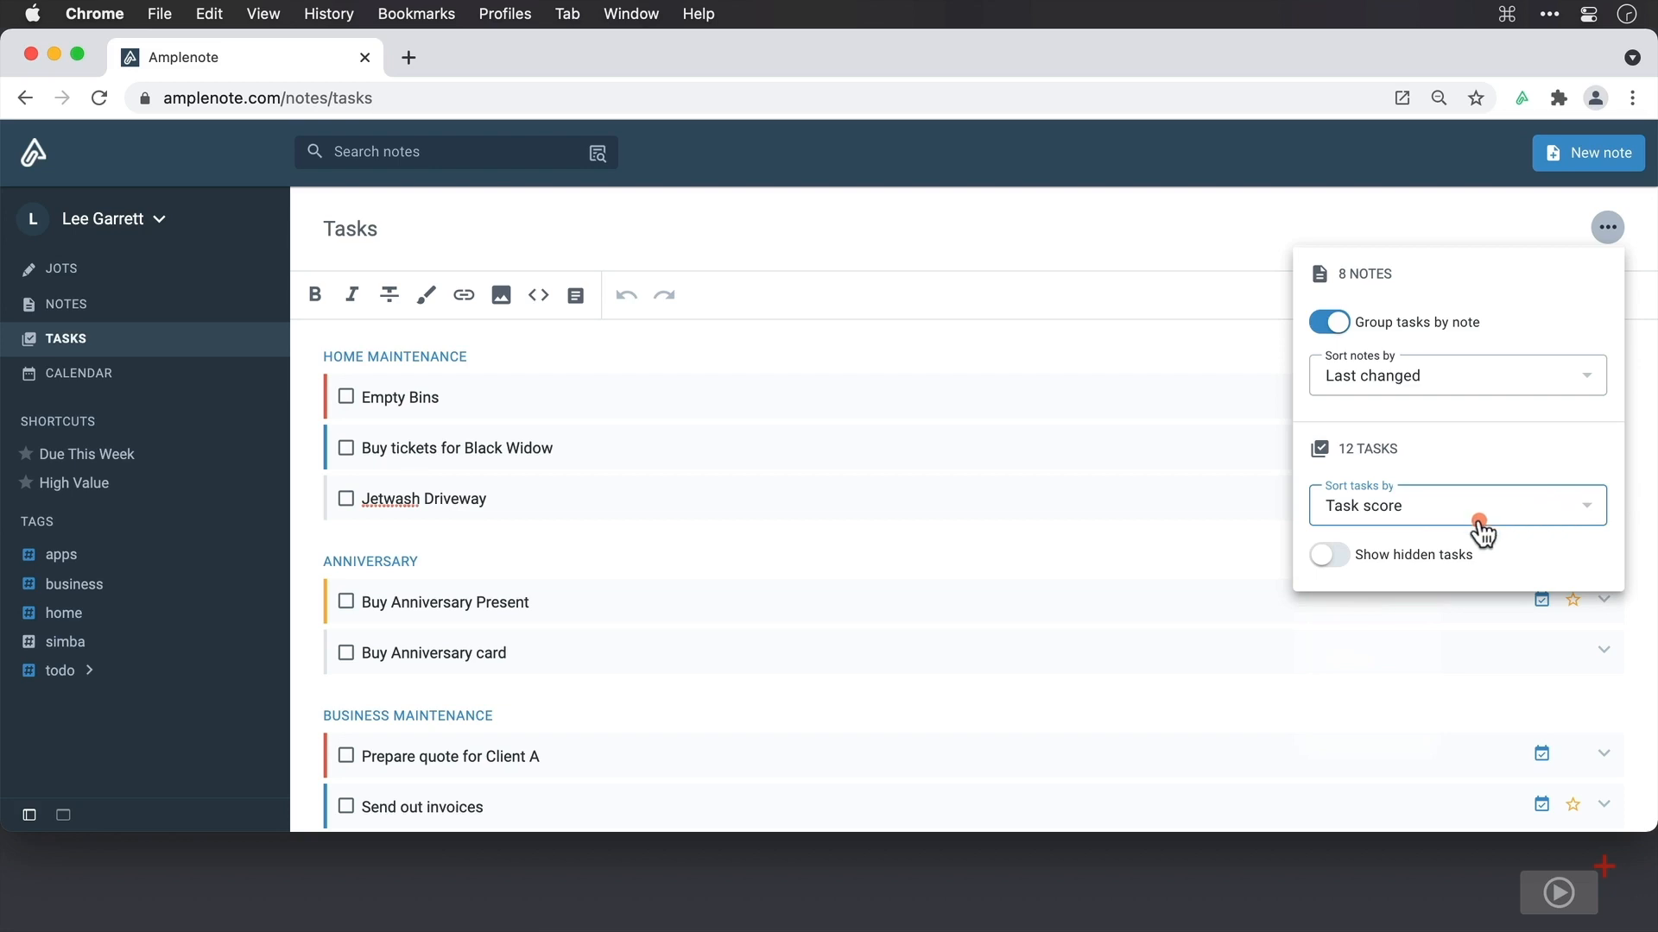
left_click(1343, 556)
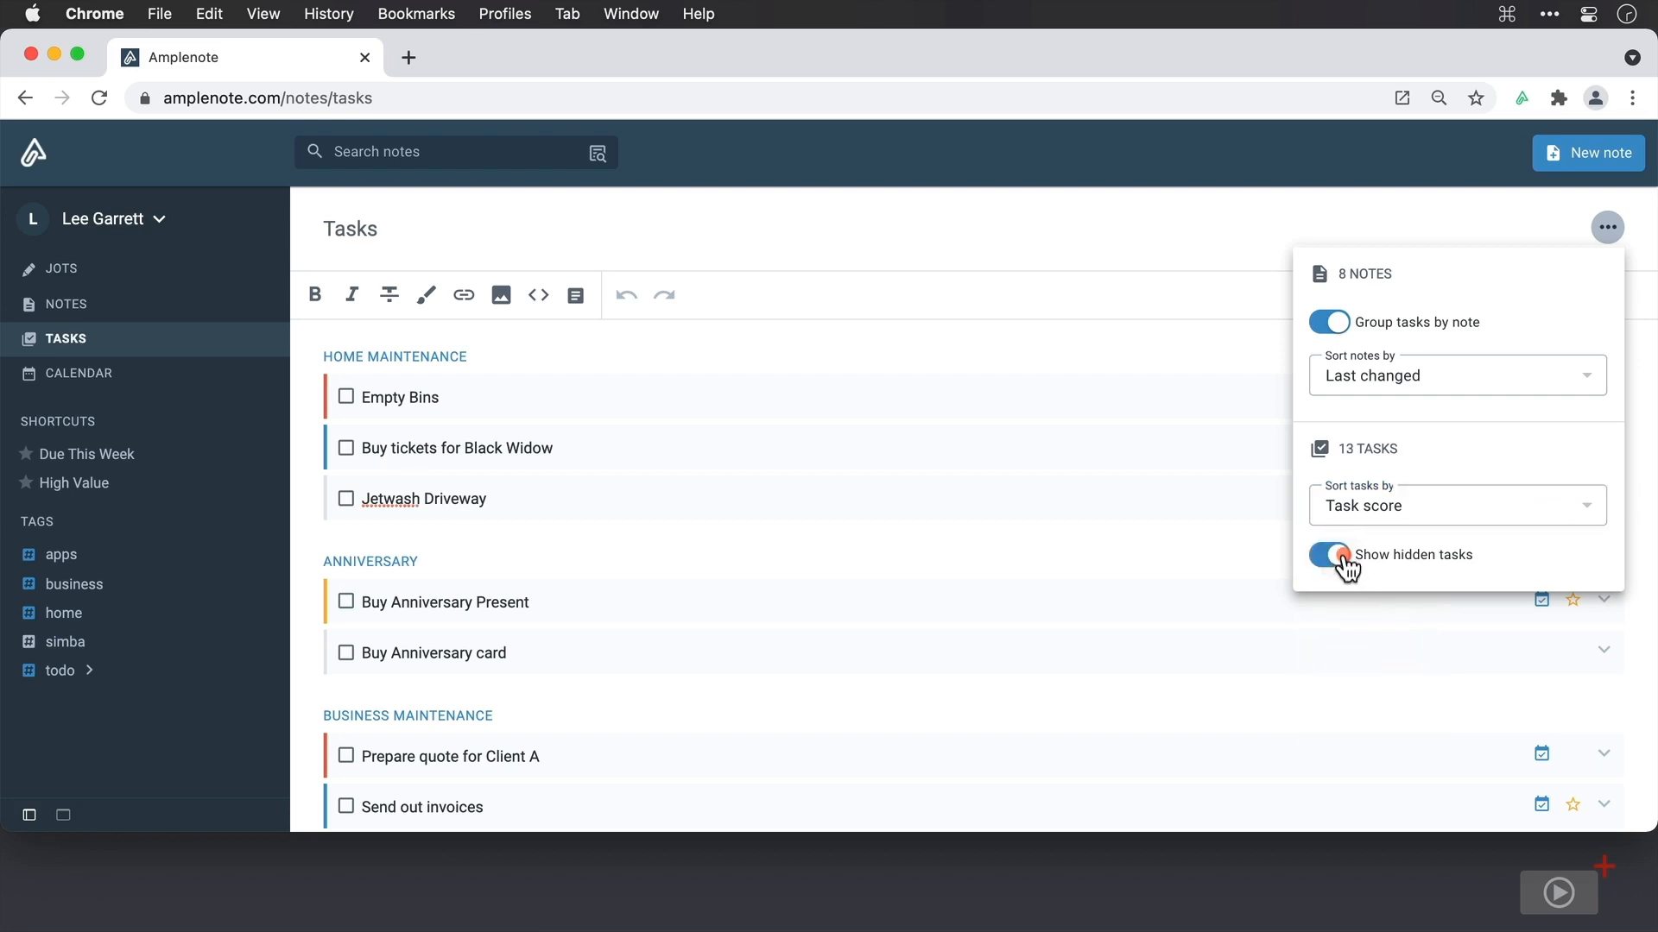
left_click(1343, 558)
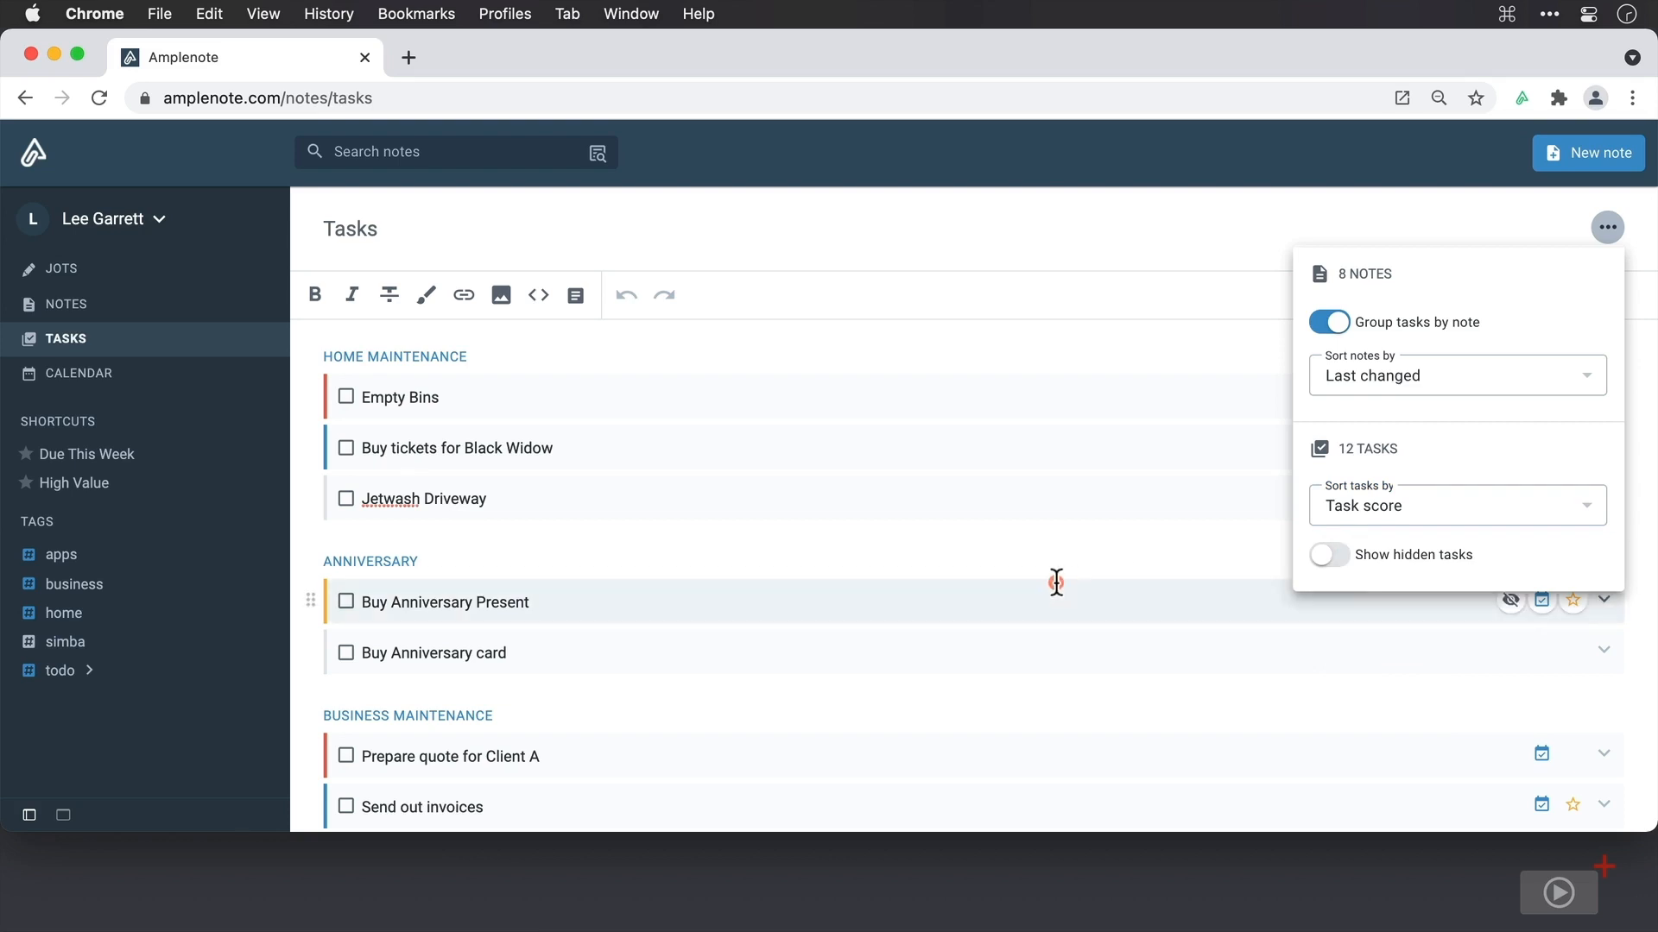
scroll(1055, 581, "down", 3)
scroll(1055, 581, "down", 3)
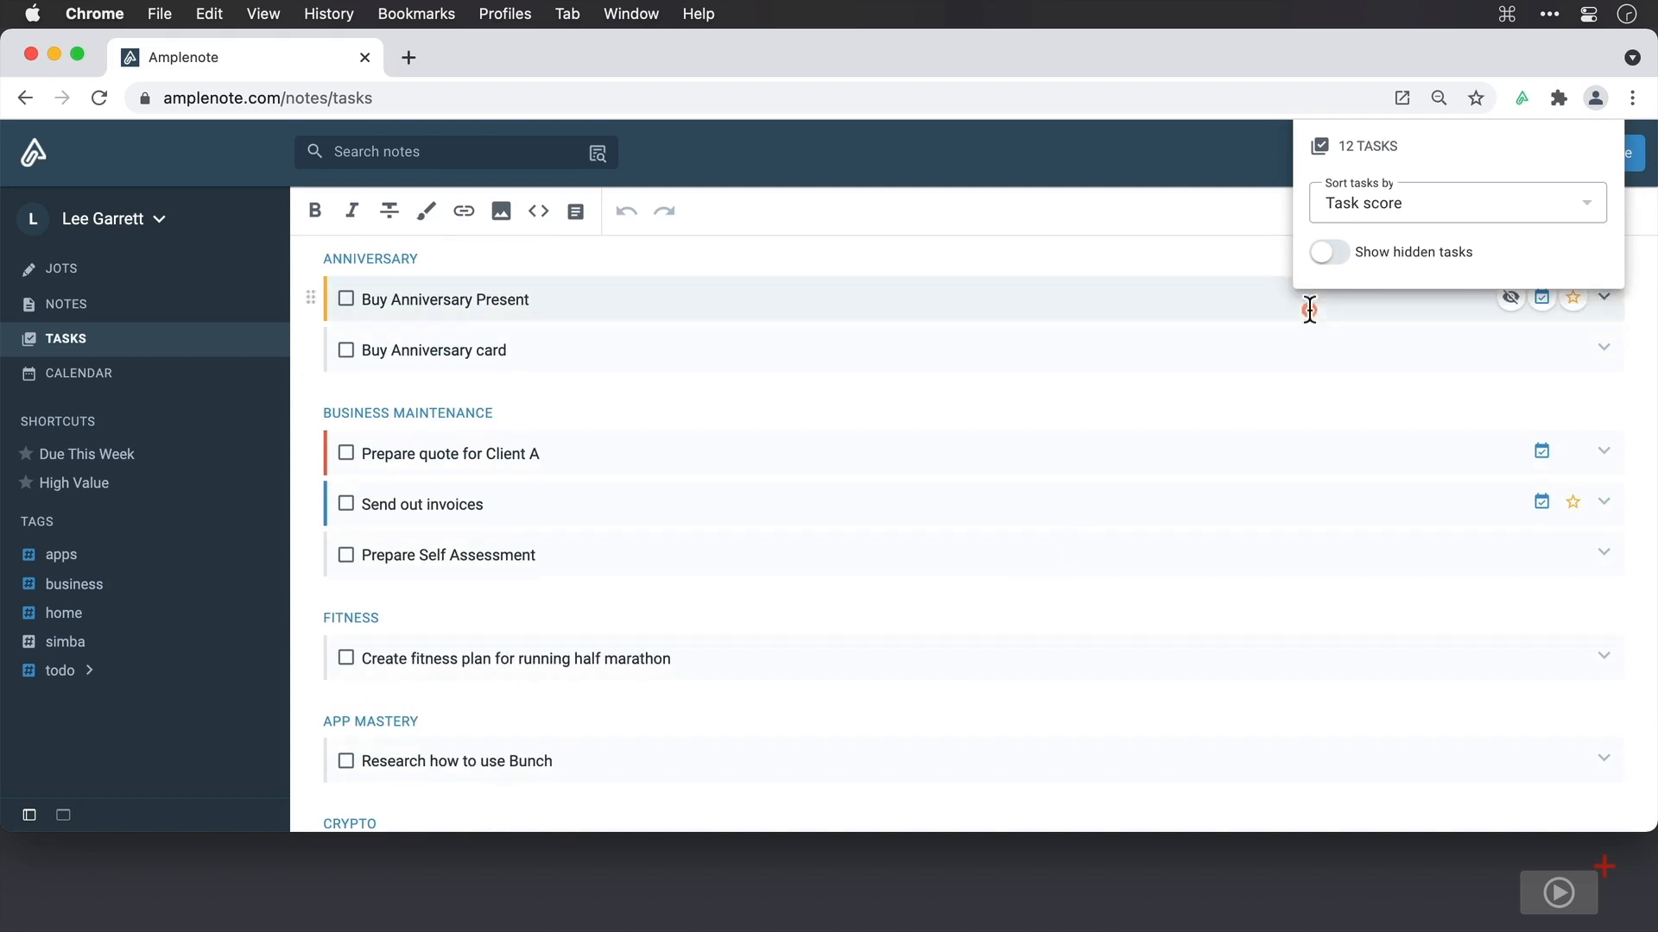
left_click(1335, 253)
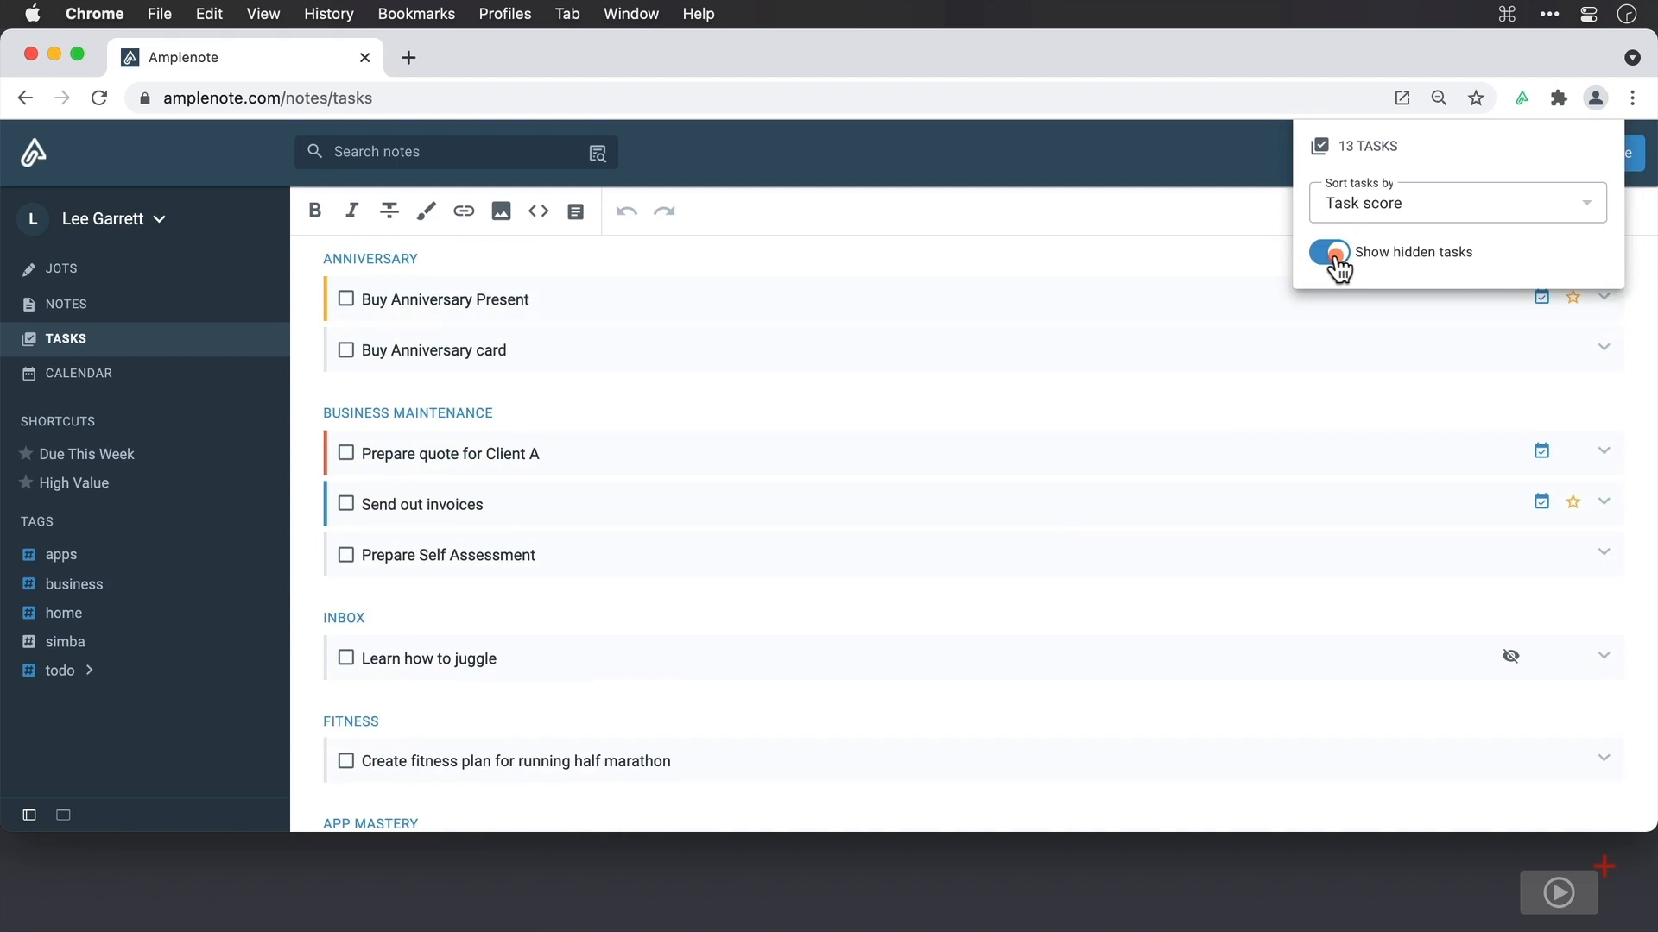
mouse_move(1509, 665)
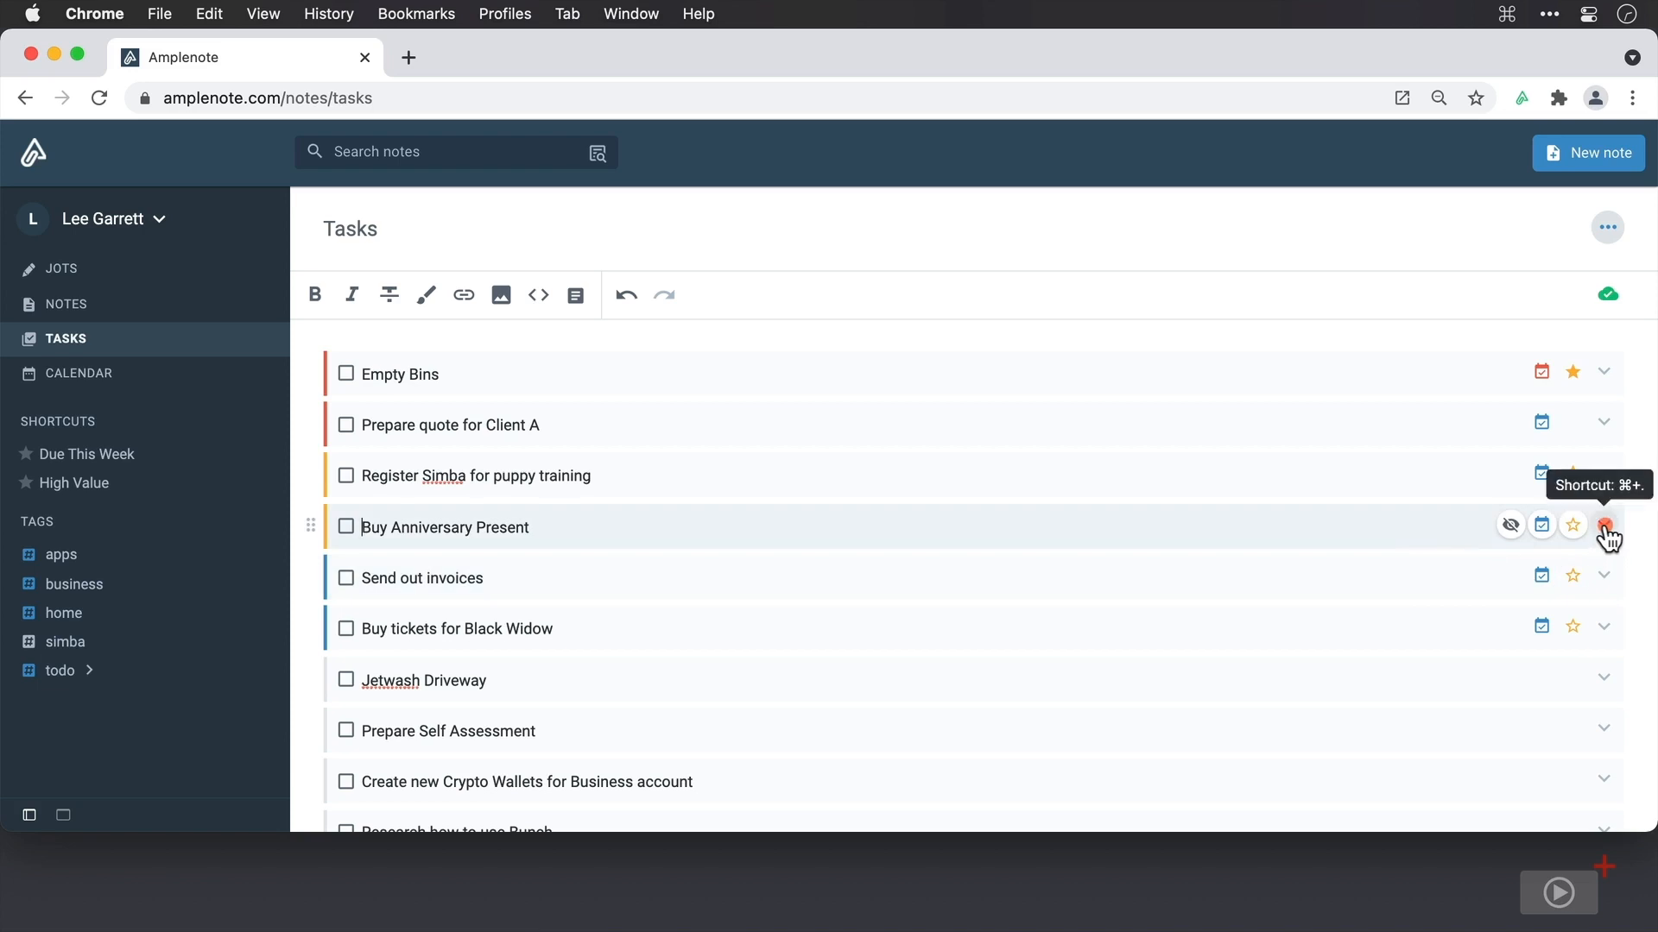
Open the Anniversary note from the details of Buy Anniversary Present and add the subtask "Research 15 year presents" under that task
left_click(1605, 527)
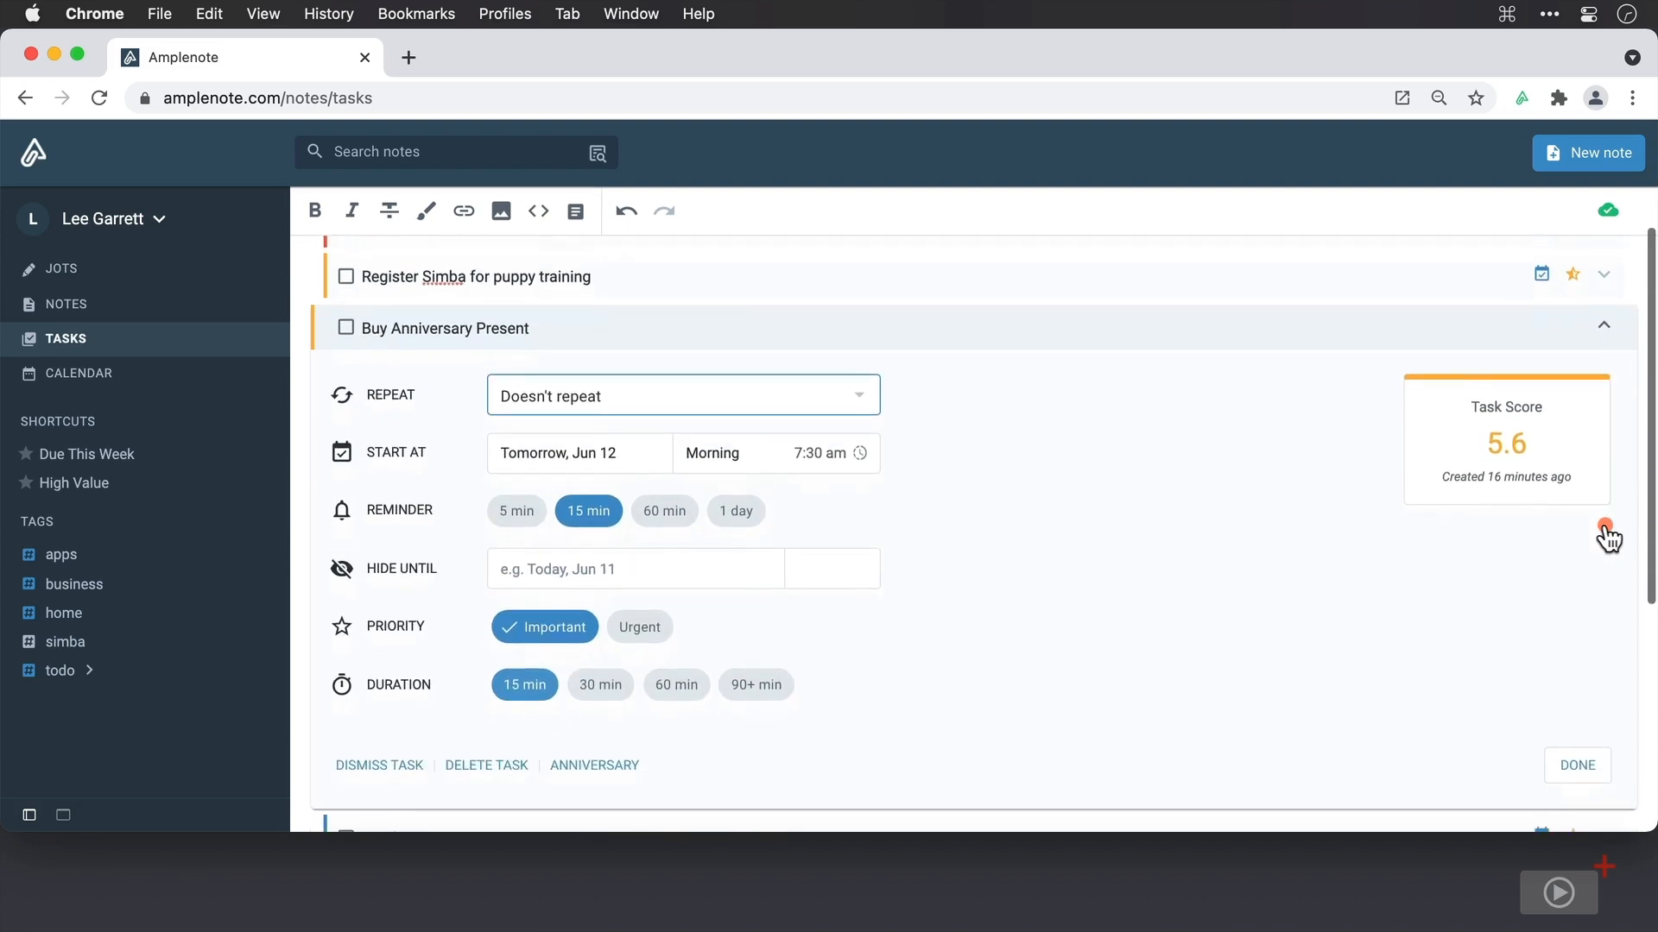
left_click(594, 765)
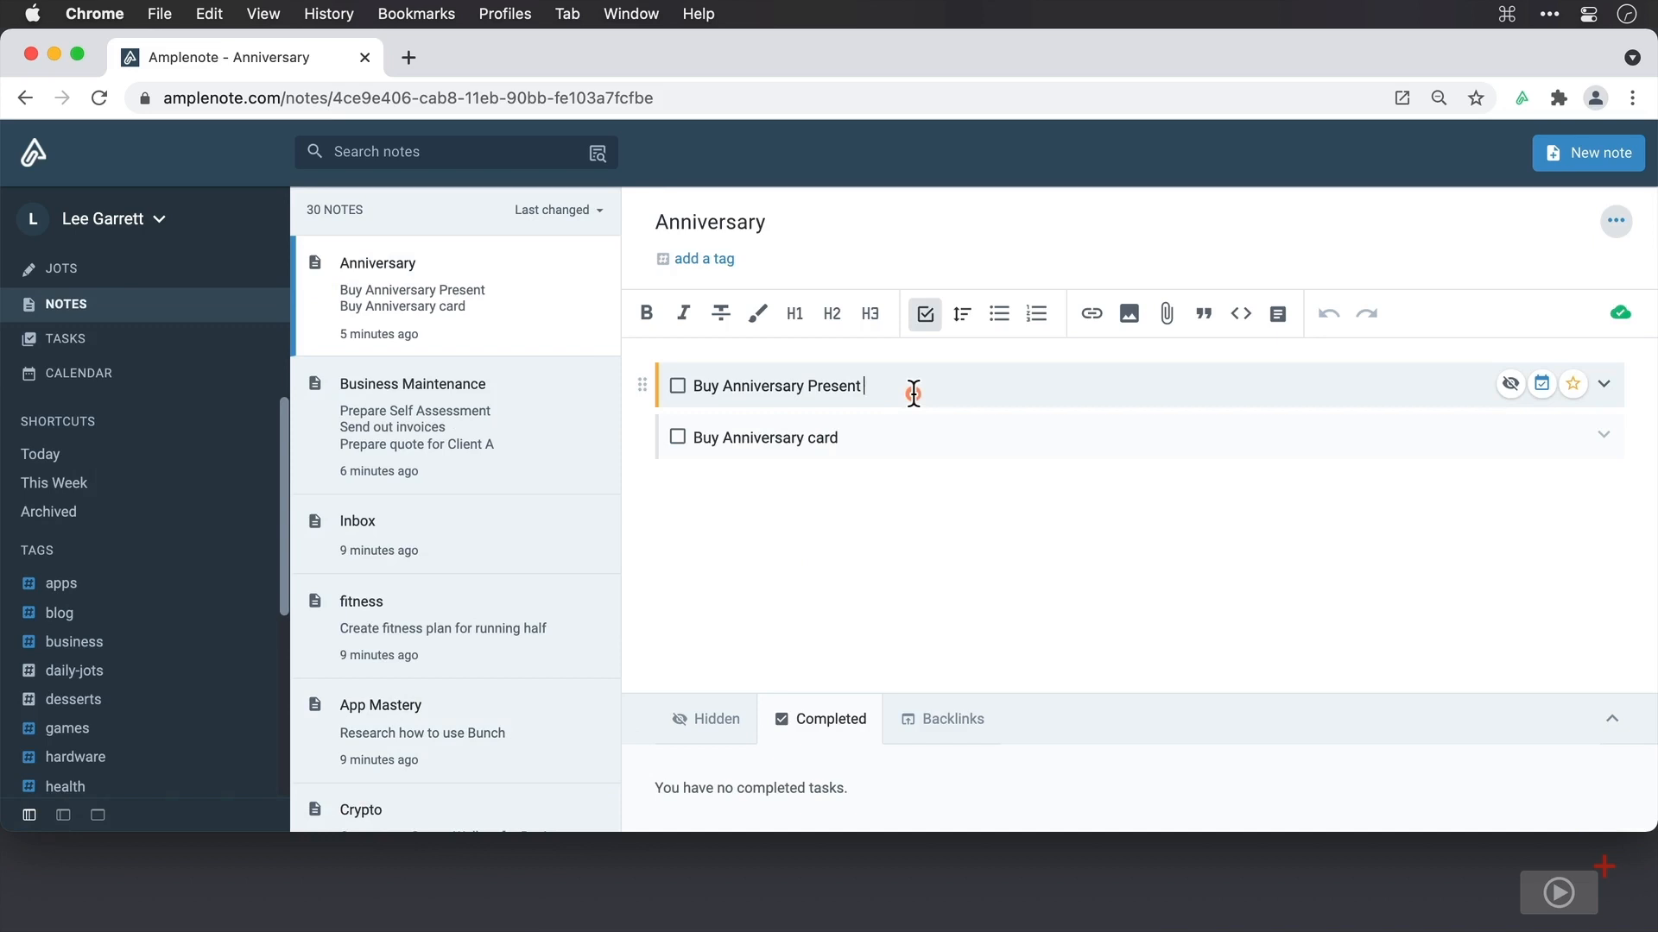
key("Return")
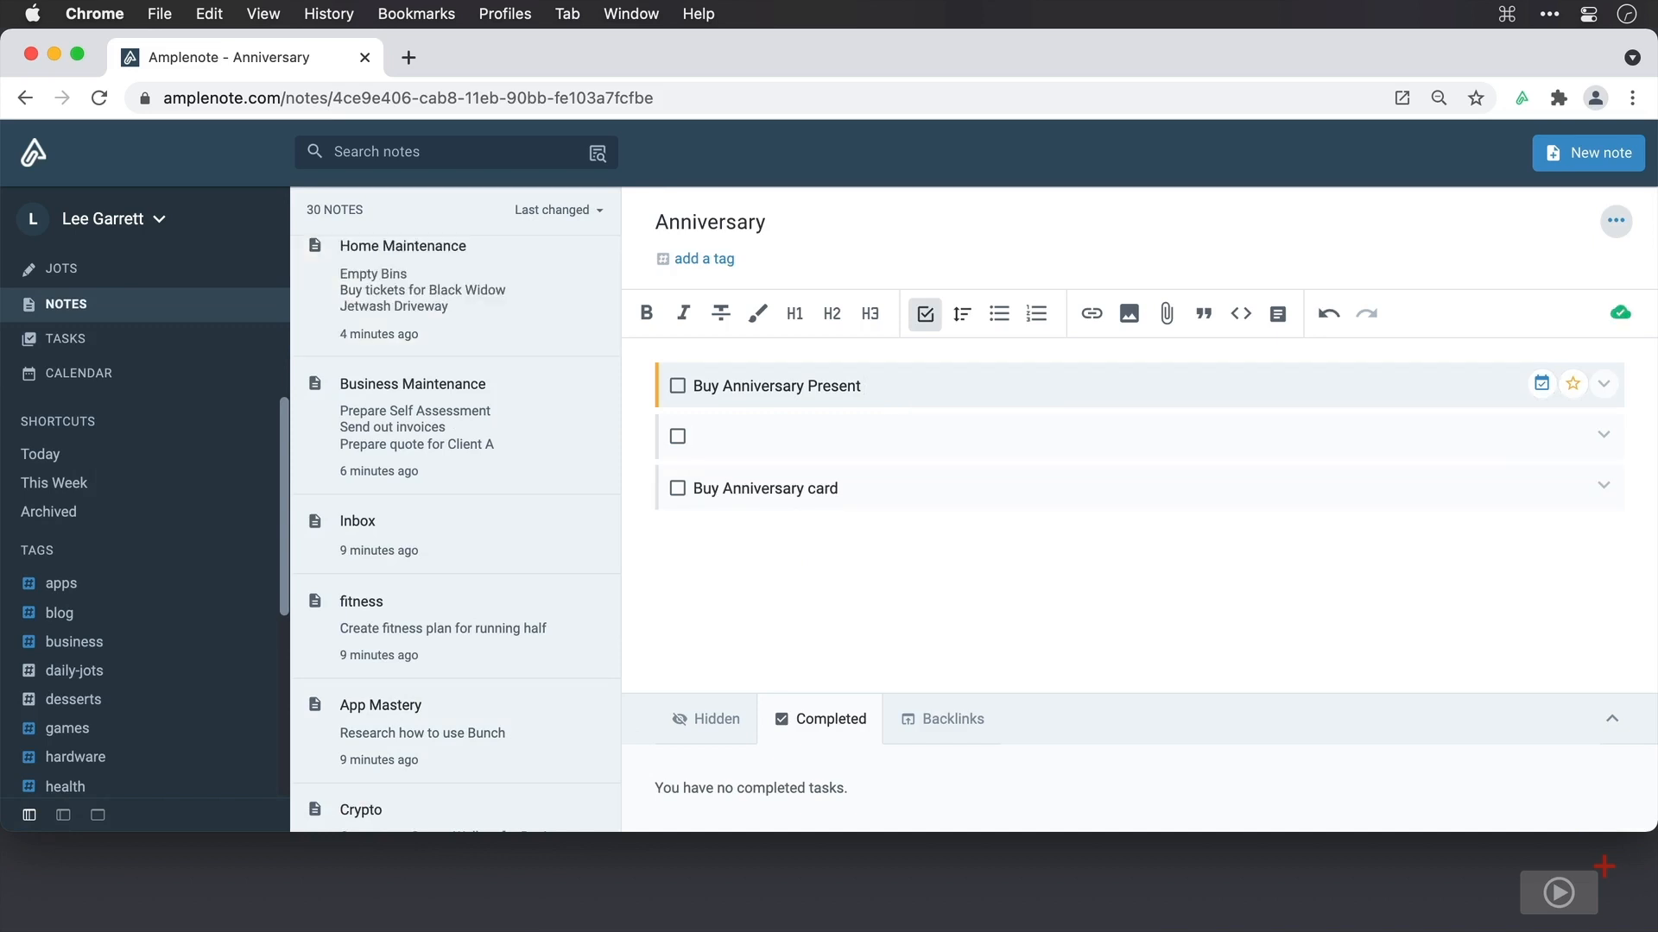
key("Tab")
type("Research 15 year presents")
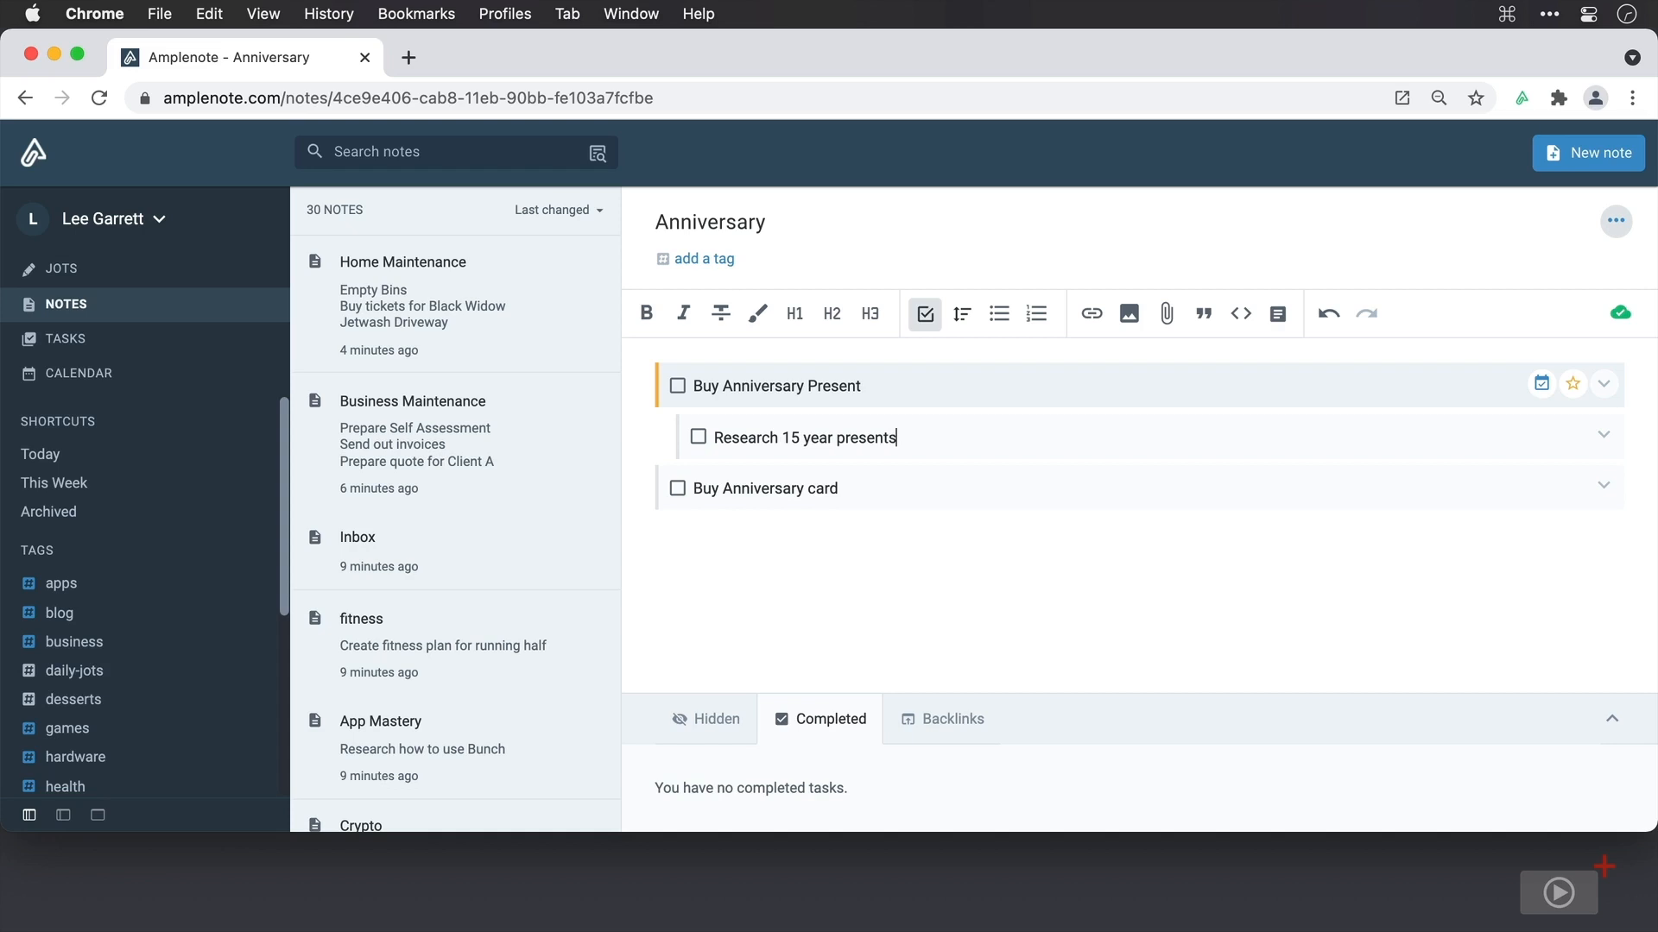
Add a second subtask under Buy Anniversary Present to talk to a named person about best ideas
key("Return")
type("Talk to ")
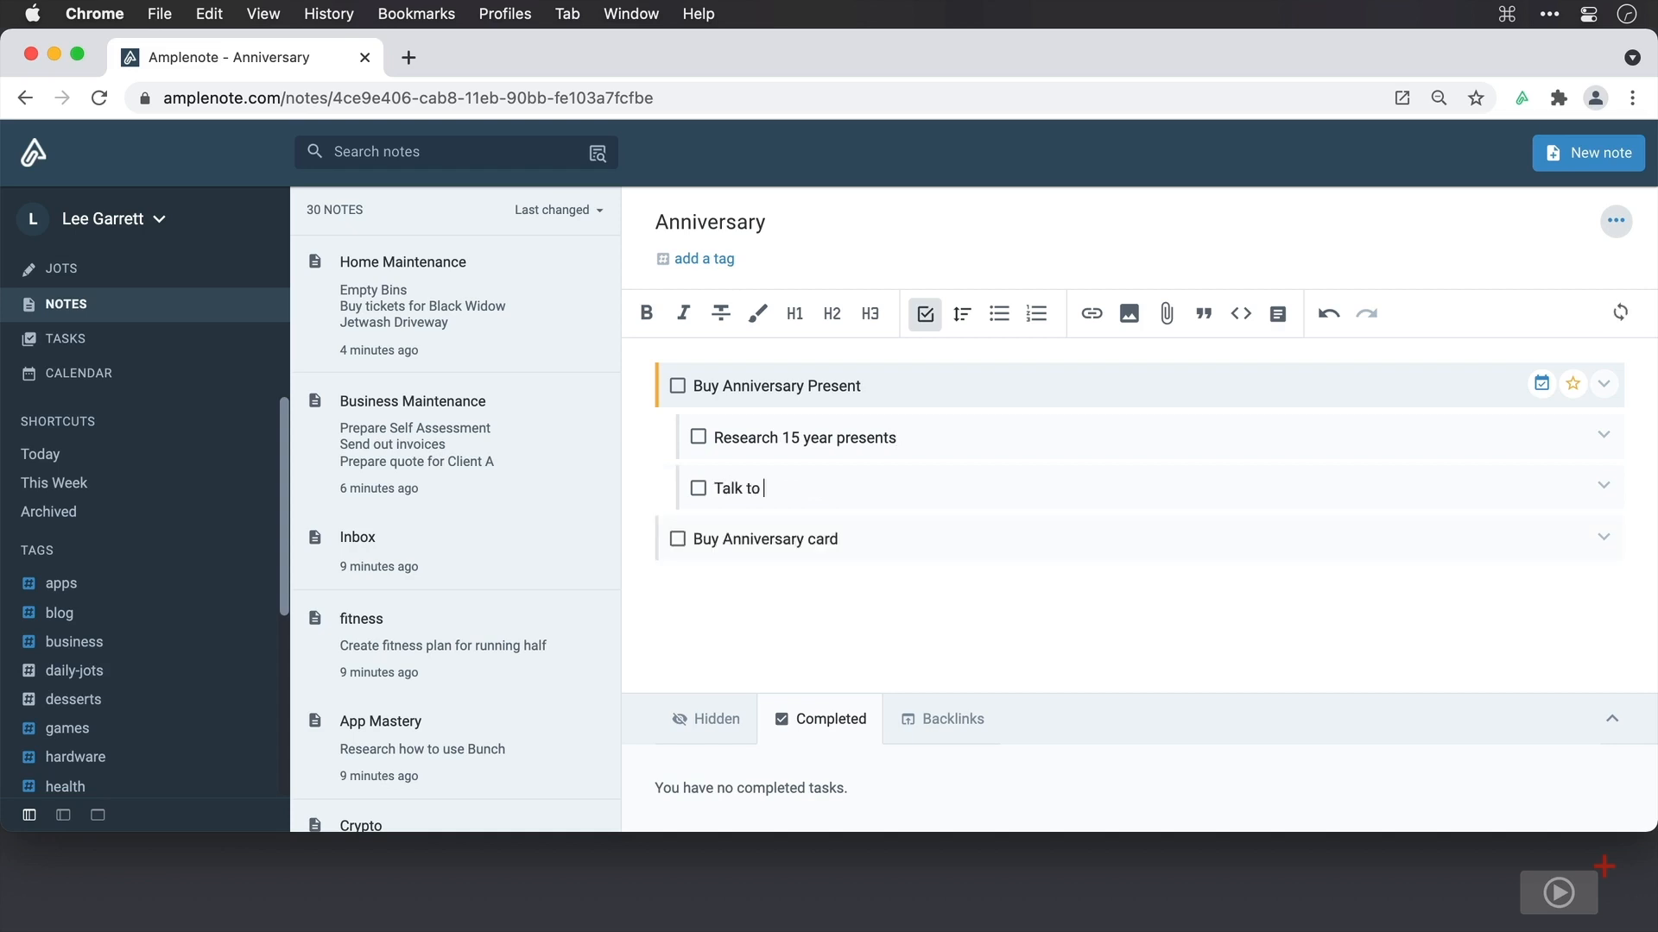
type("Lilia about best ideas")
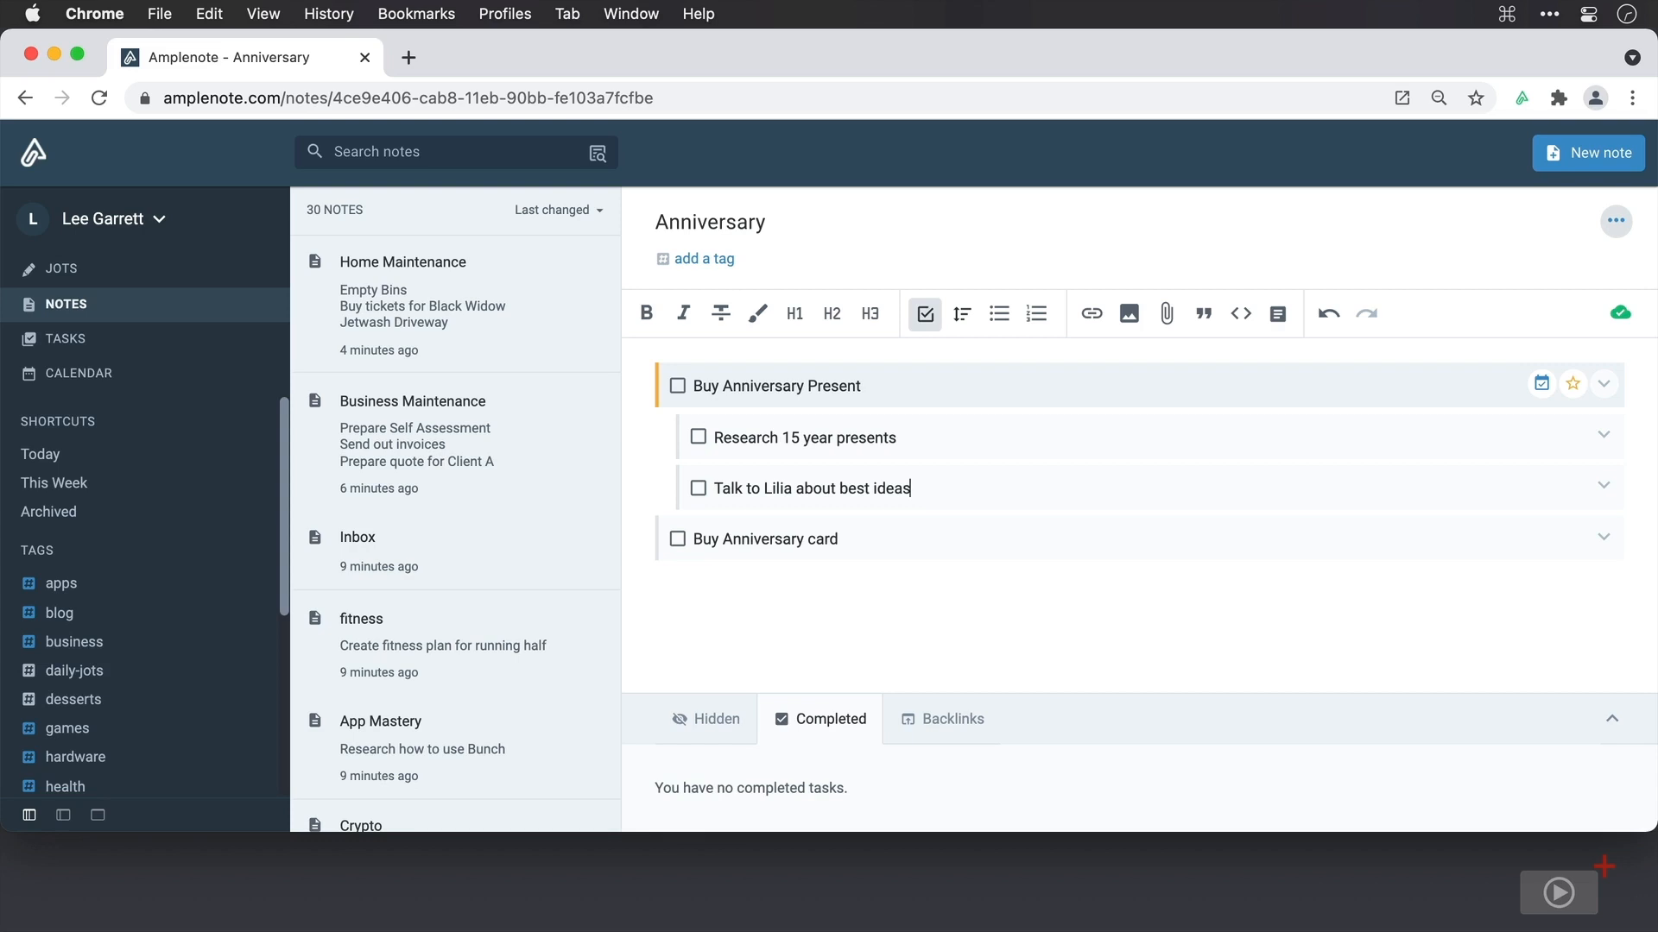
left_click(1022, 584)
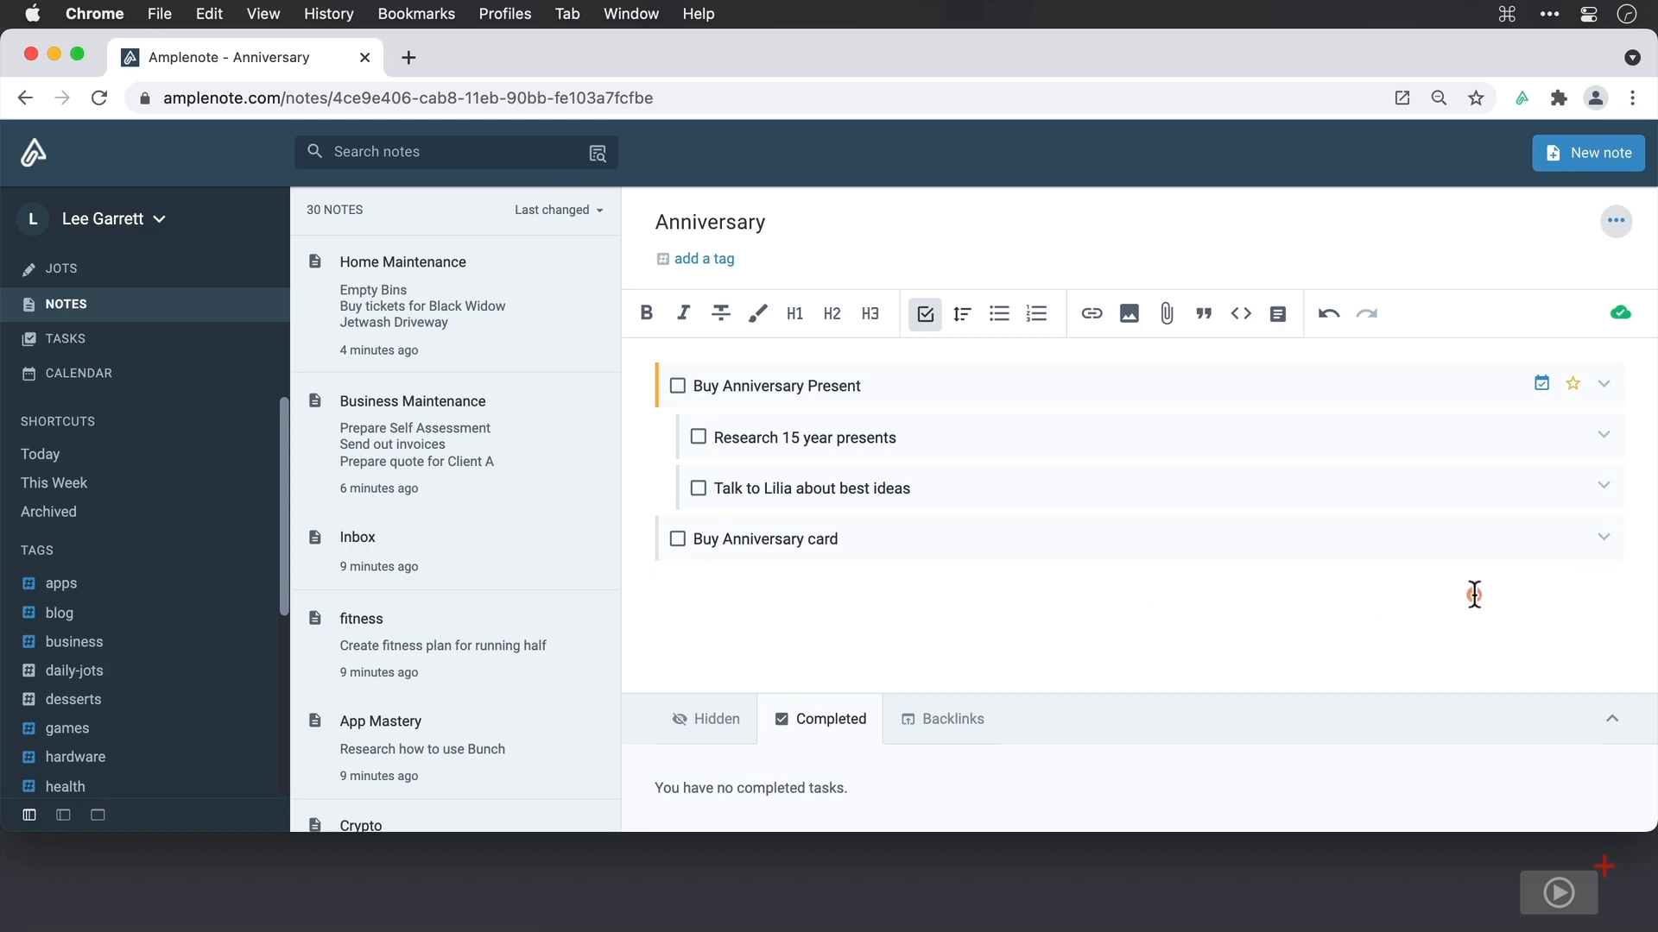
Set the start date of the Buy Anniversary card task to today, close its details and sort the note's tasks
left_click(1603, 539)
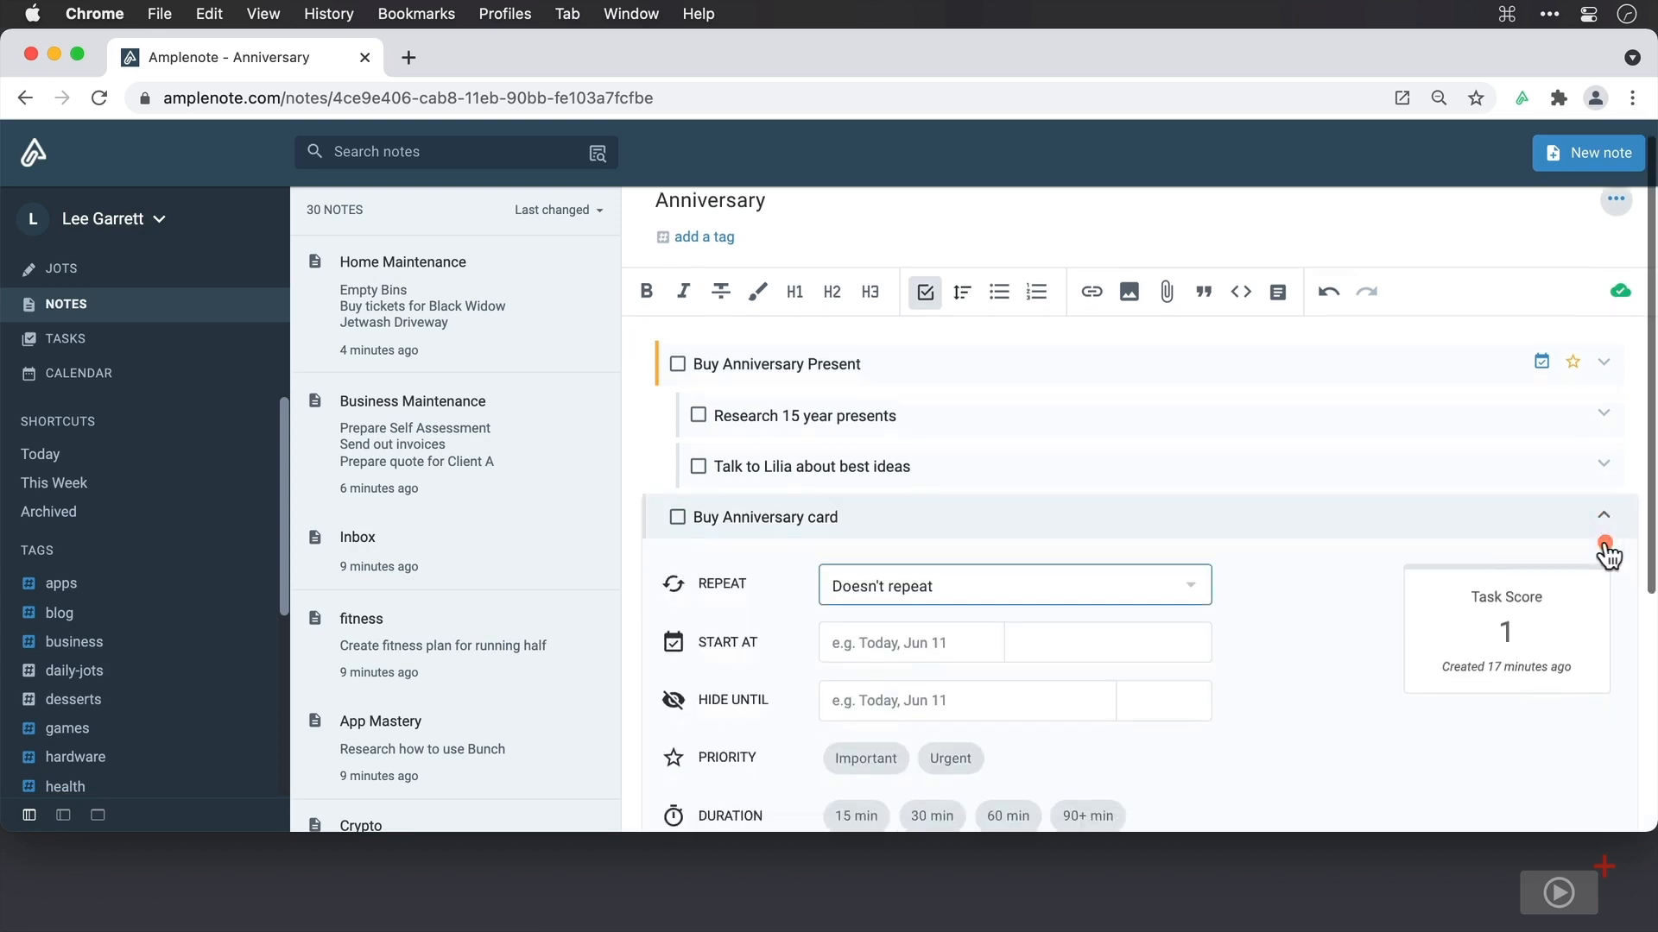
left_click(951, 562)
type("today")
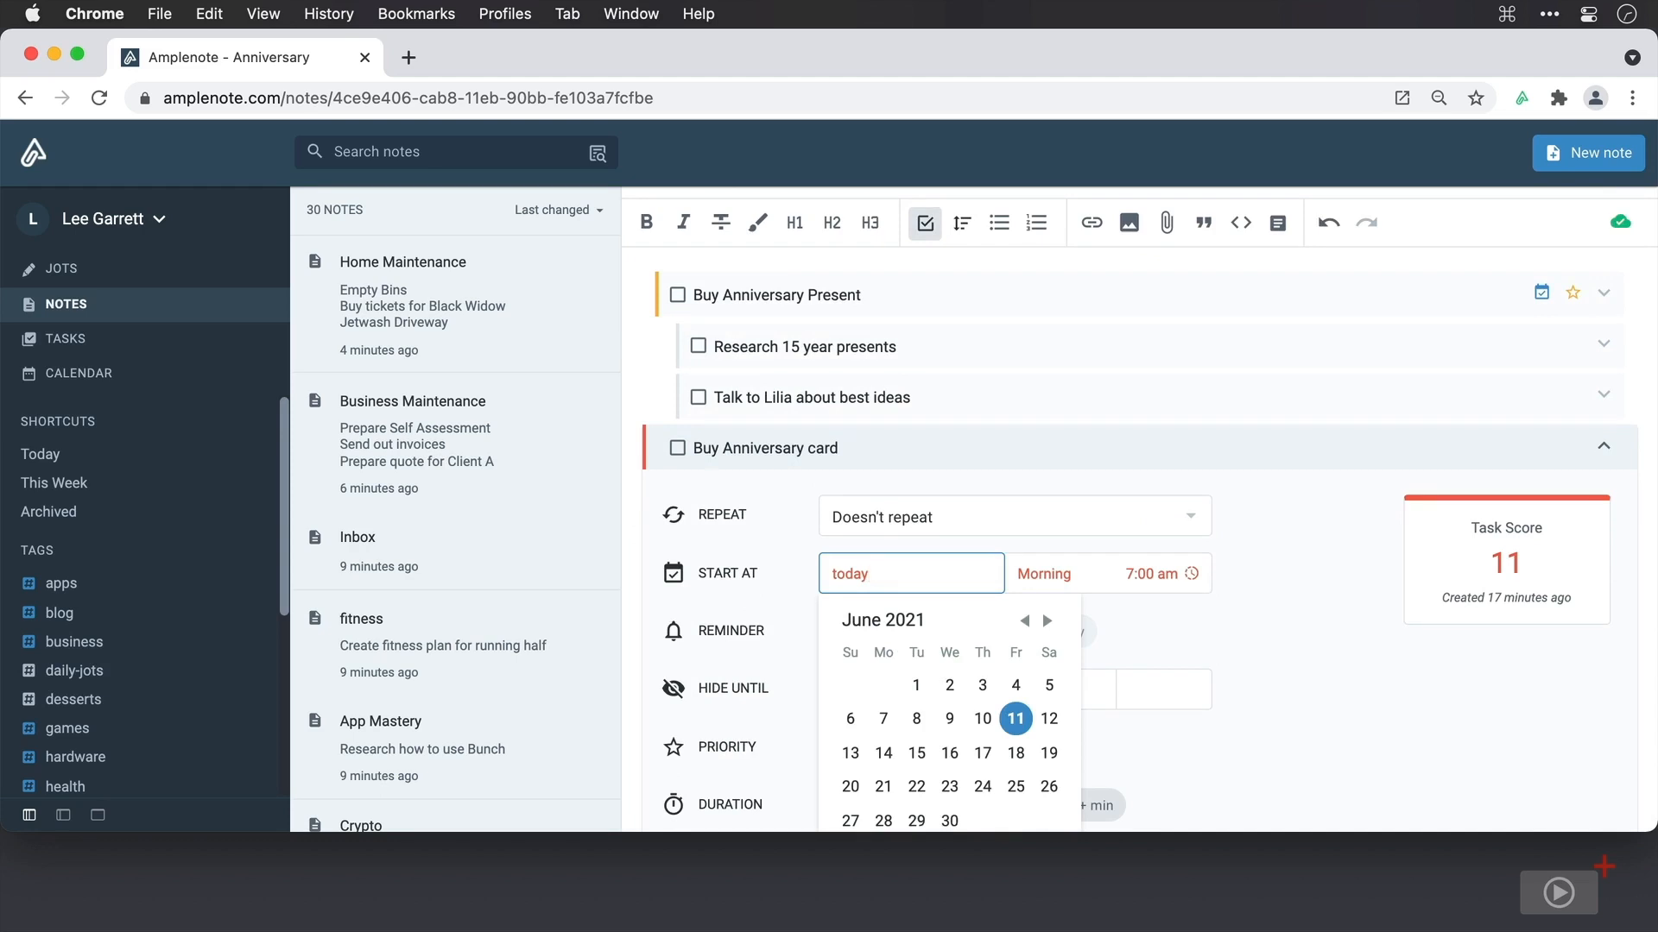
key("Return")
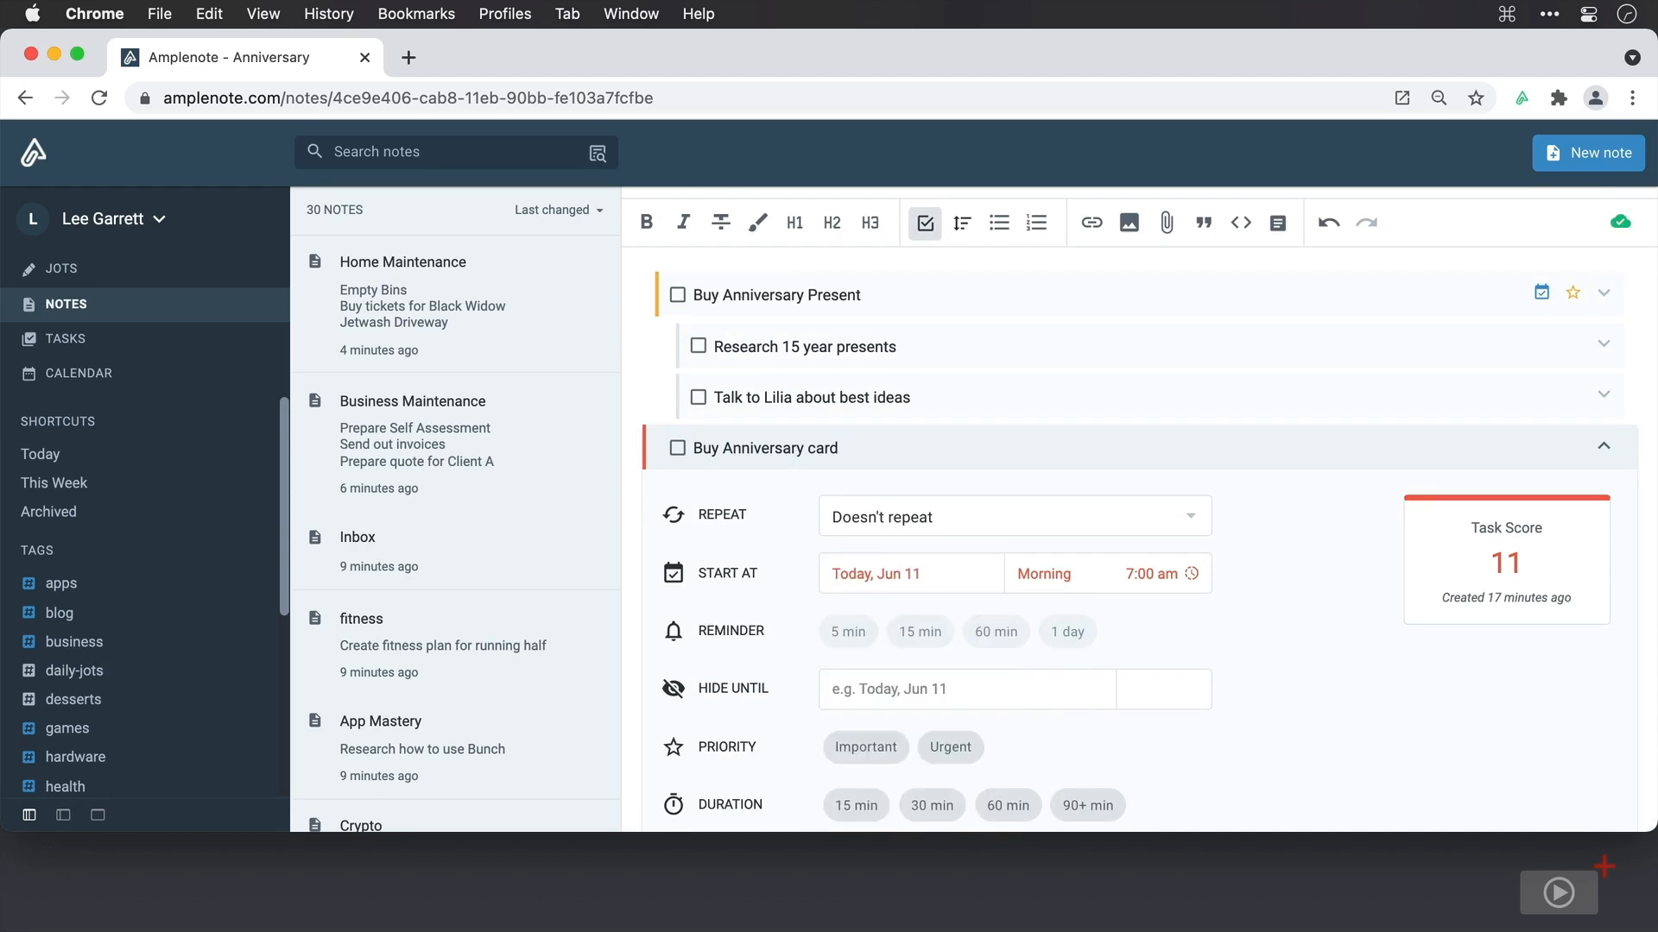
left_click(1604, 446)
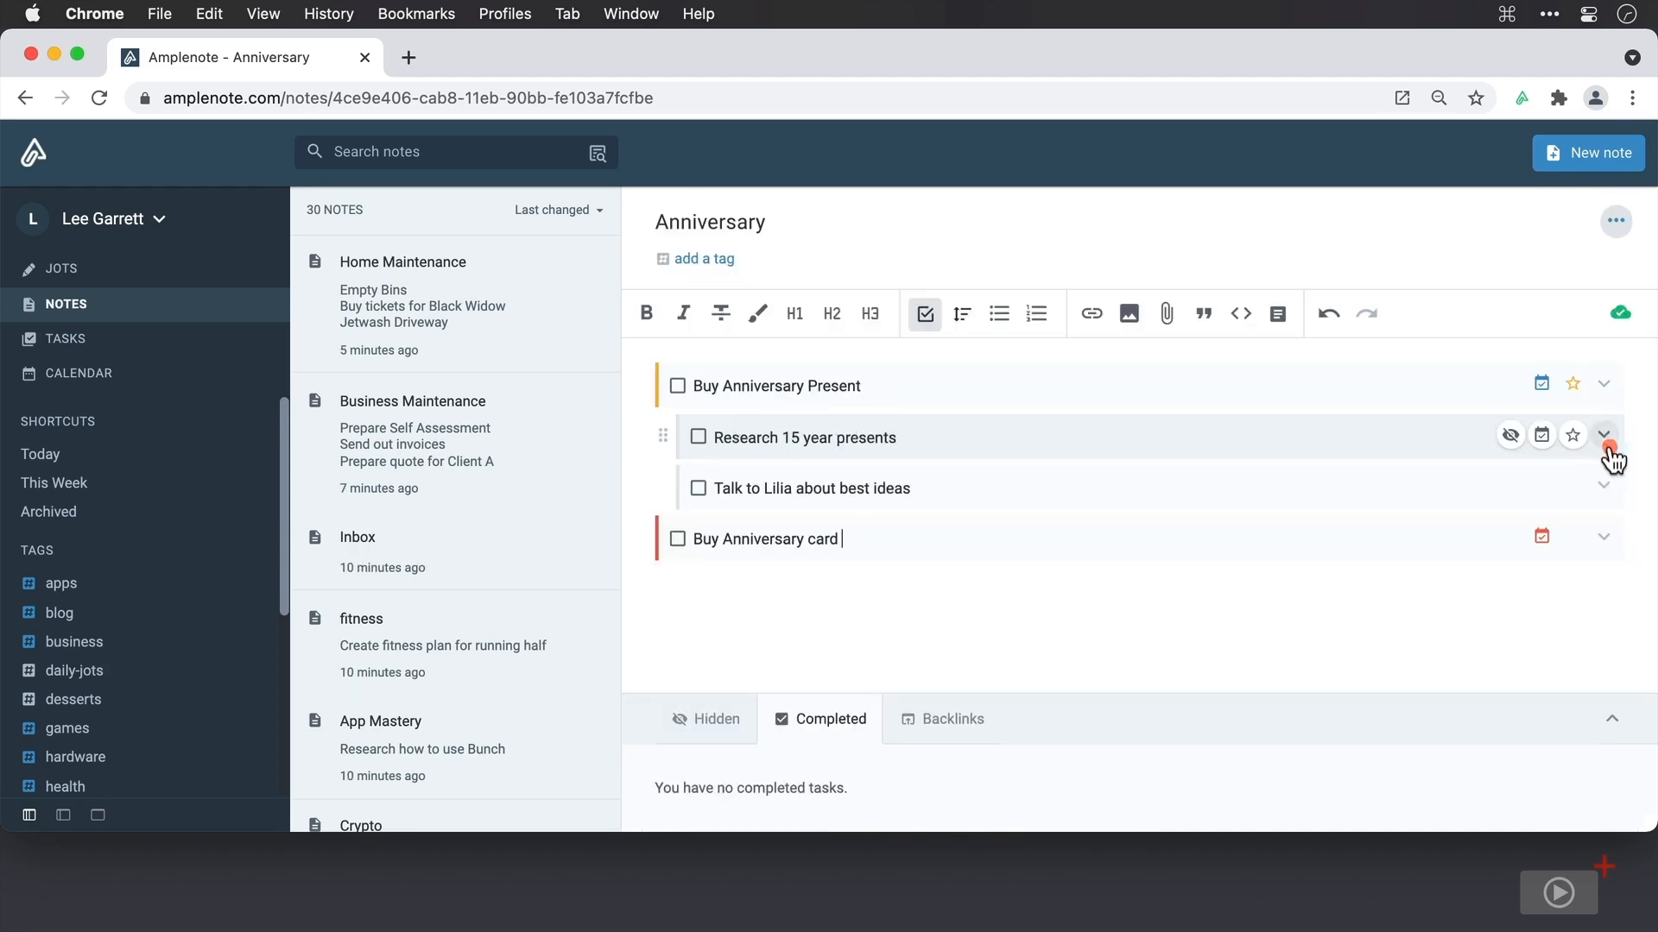
left_click(965, 314)
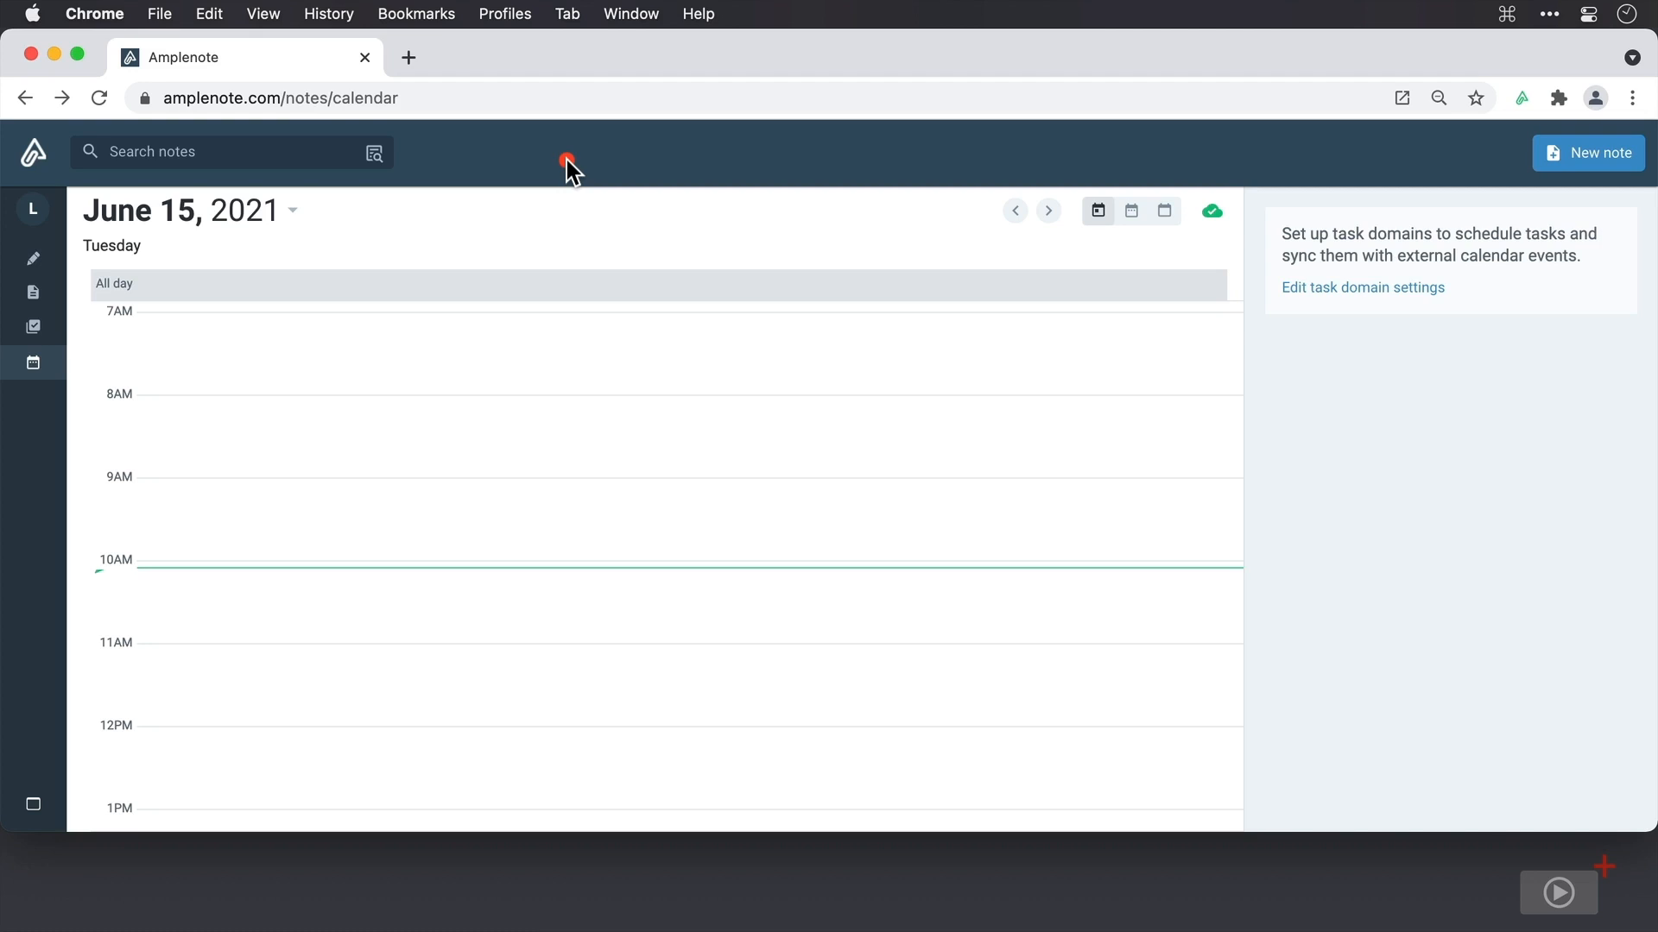
Open the task domain settings from the calendar and enable task domains
left_click(1311, 289)
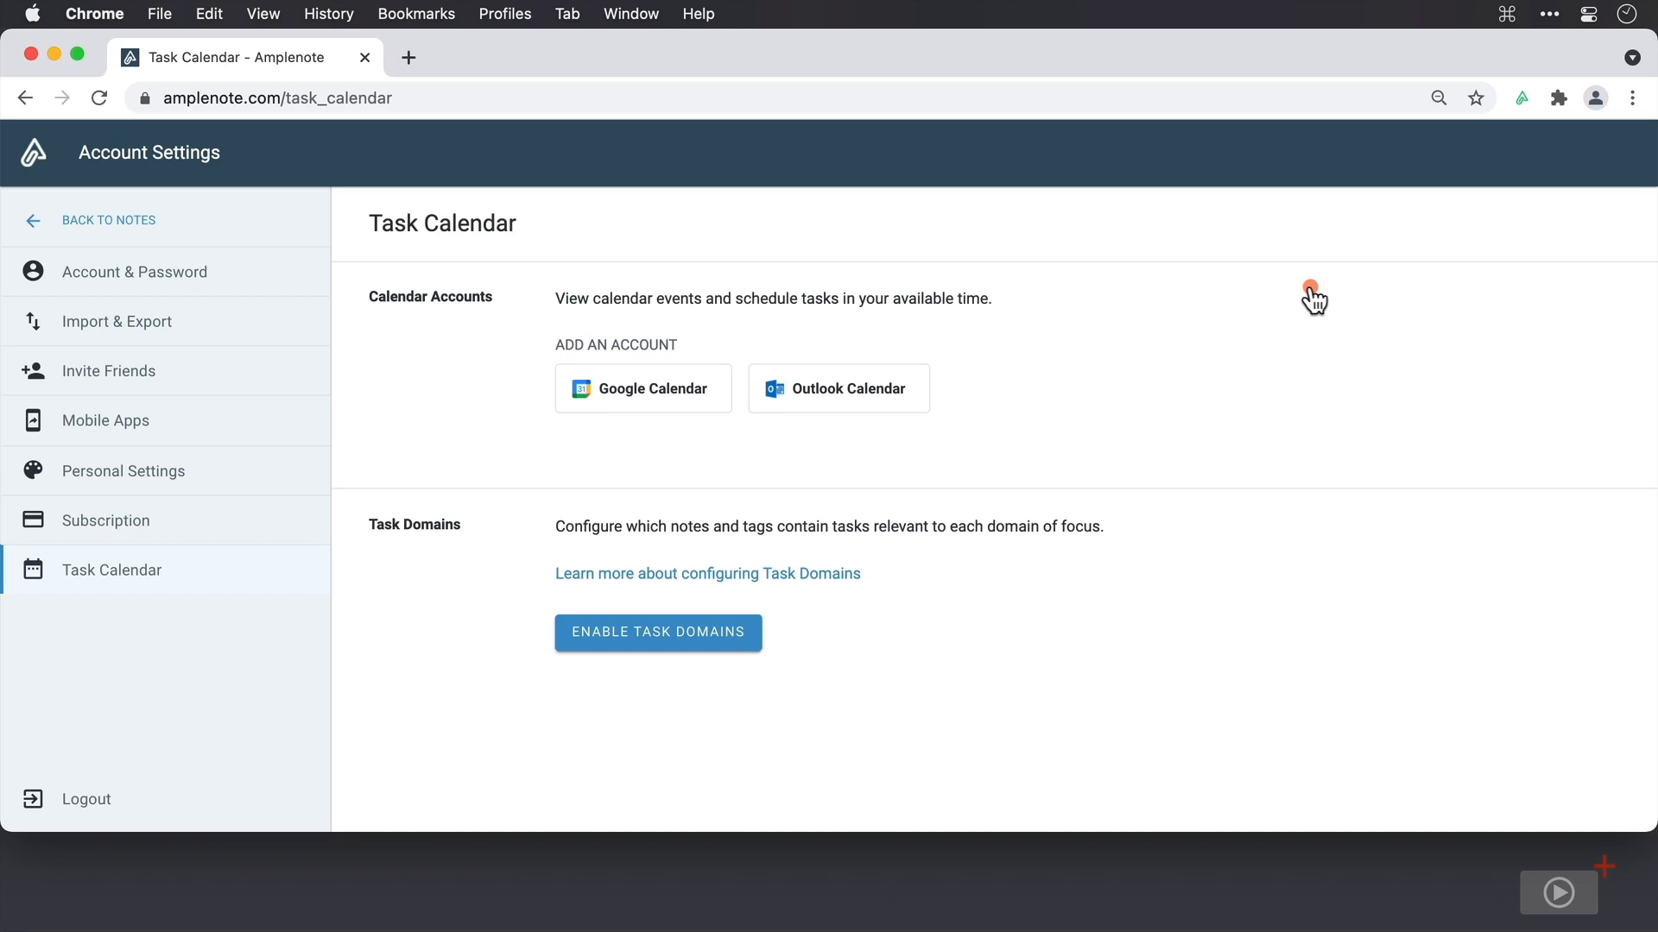
left_click(709, 629)
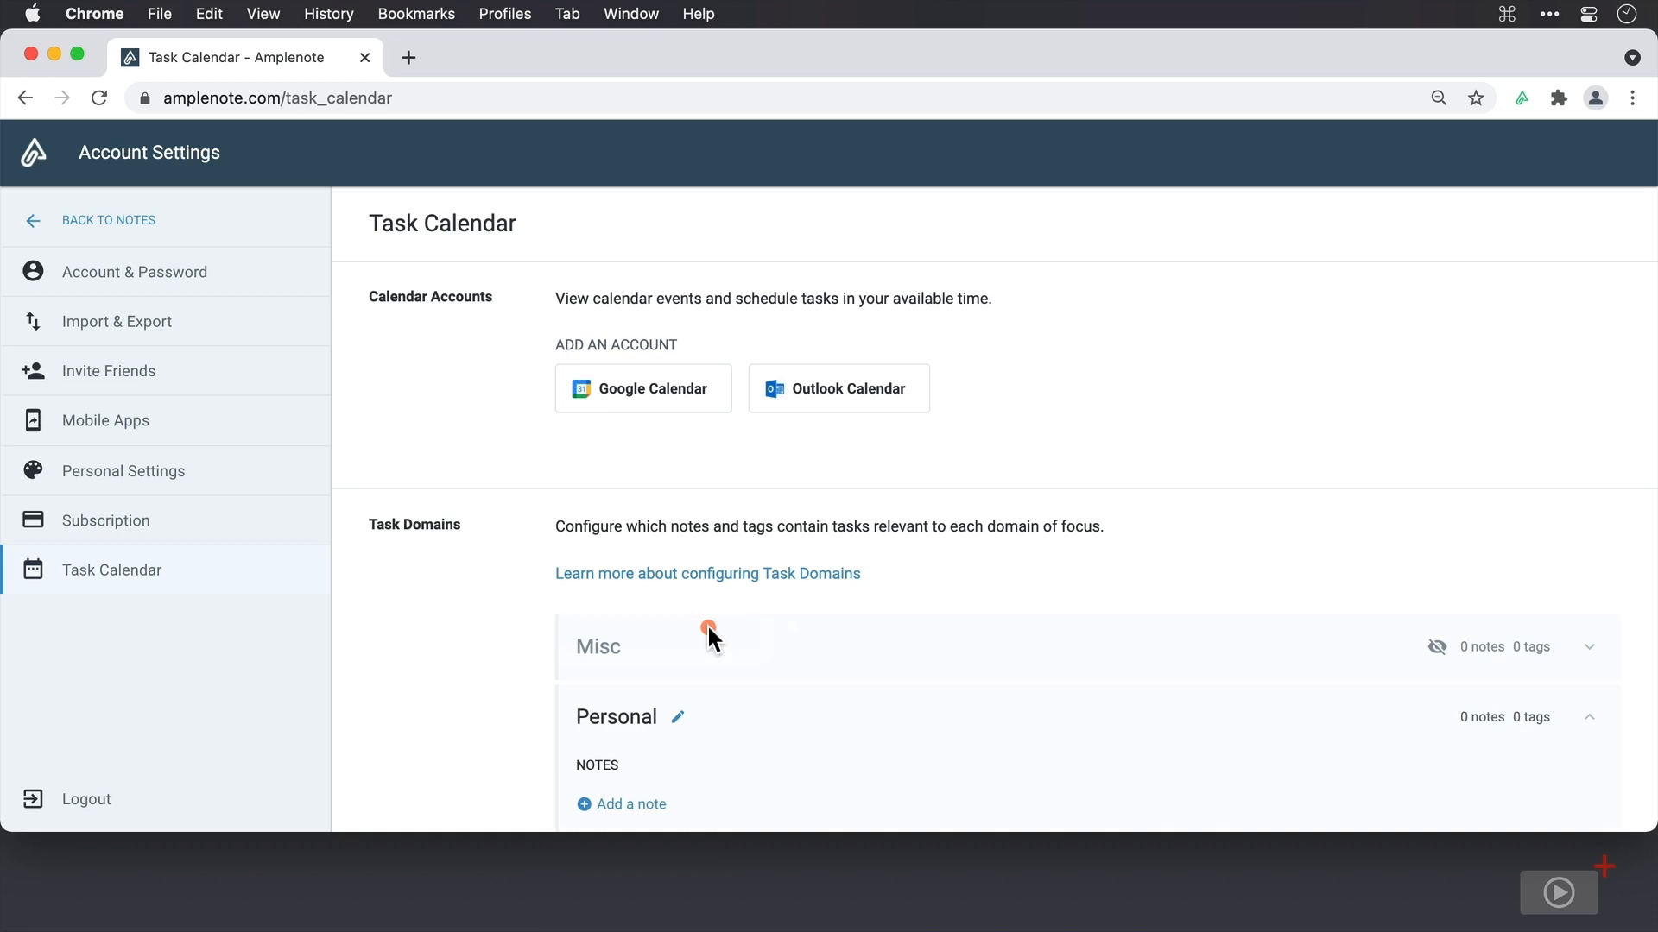
scroll(708, 630, "down", 4)
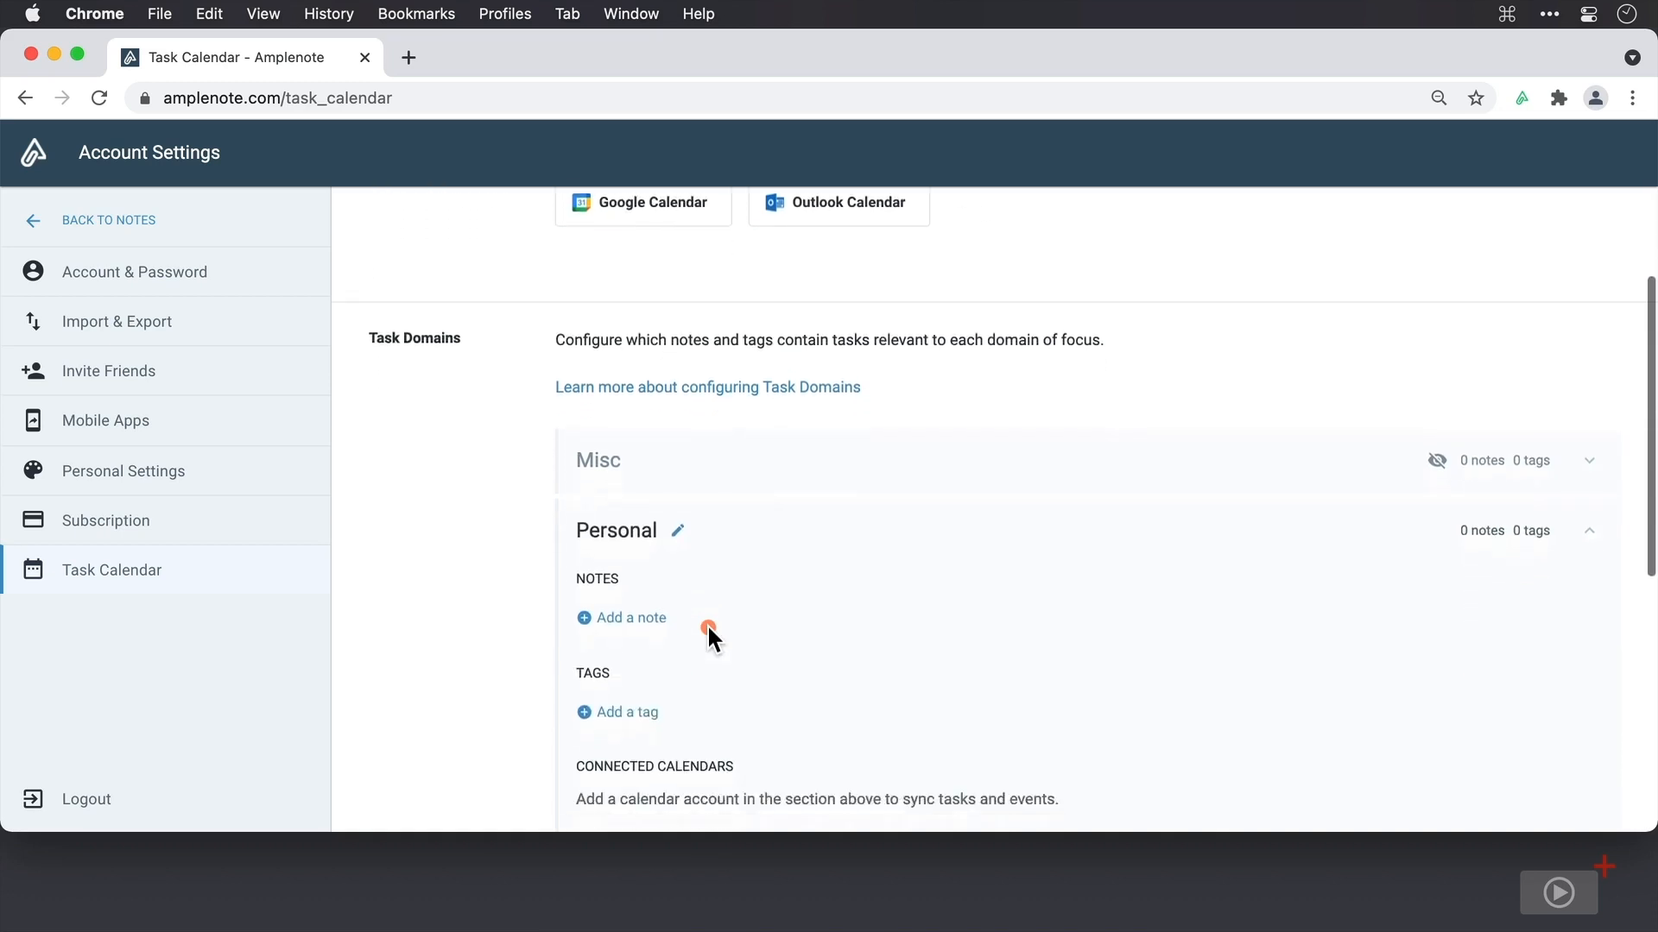
scroll(707, 624, "down", 1)
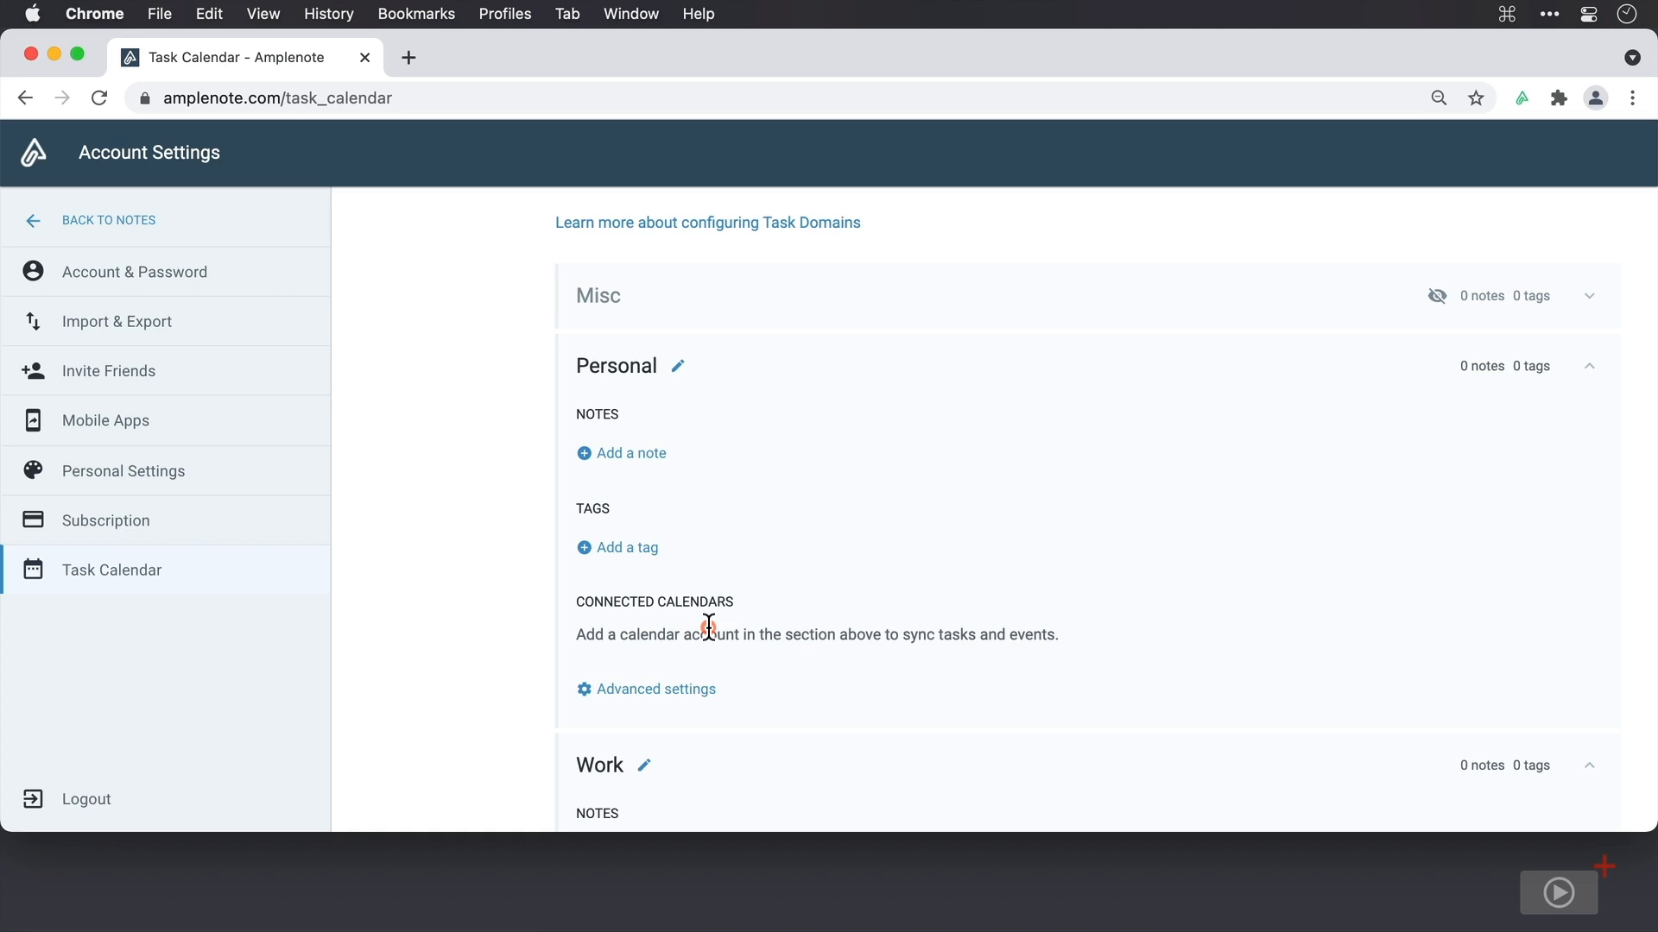
Add the Home Maintenance and Anniversary notes to the Personal task domain
left_click(662, 456)
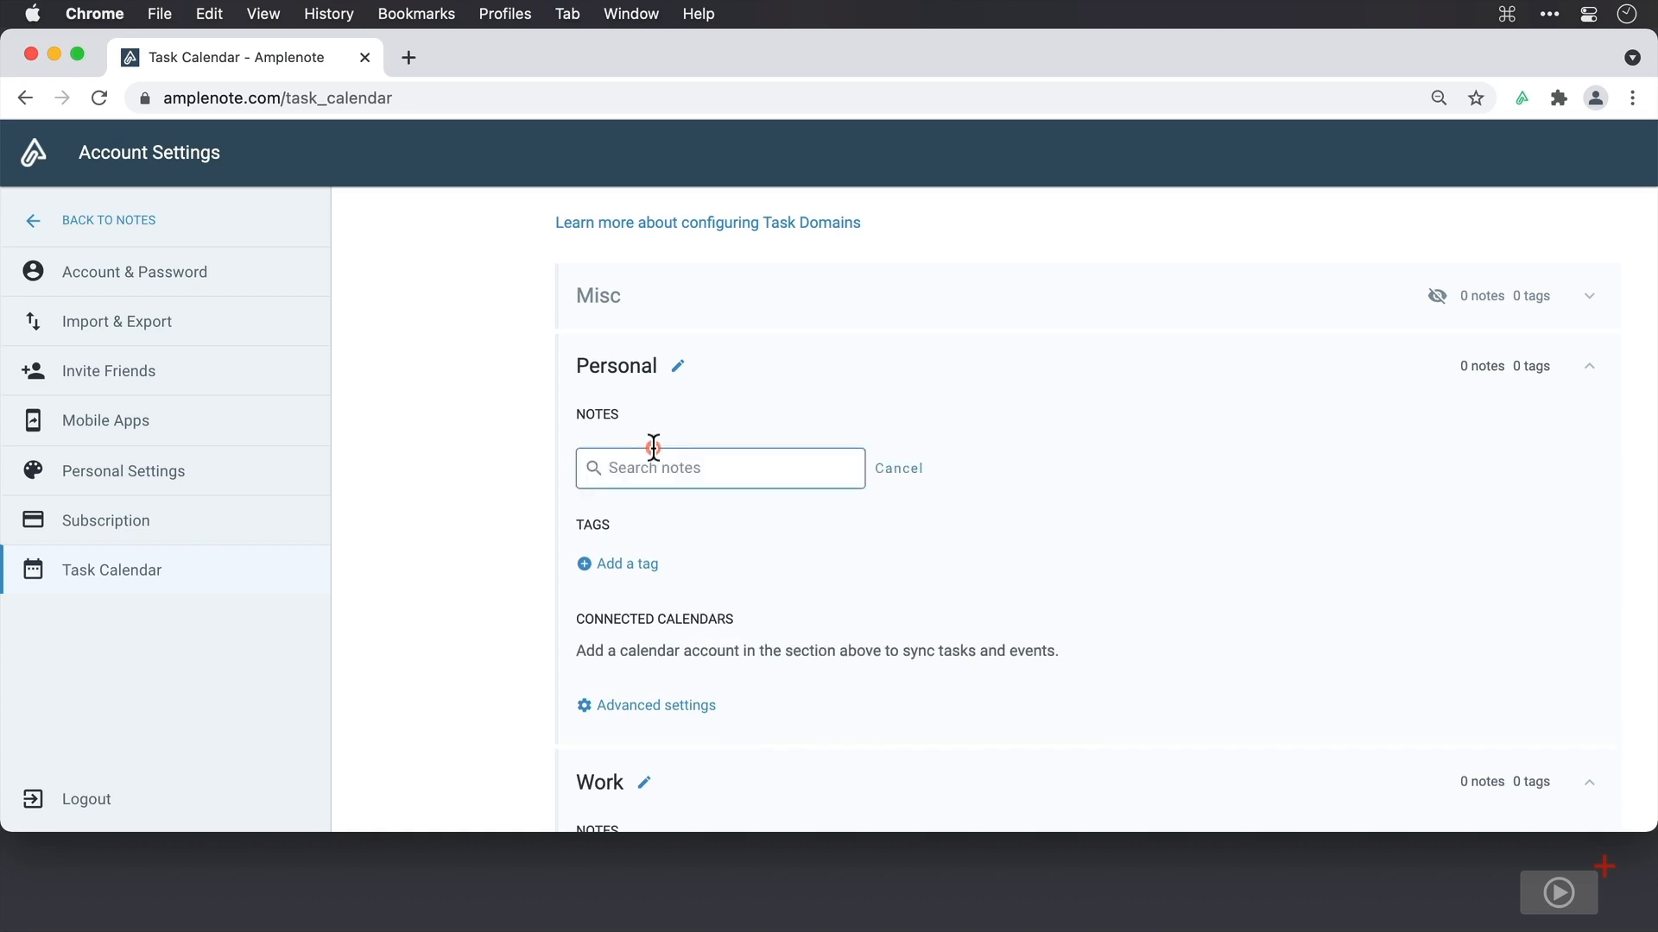
type("A")
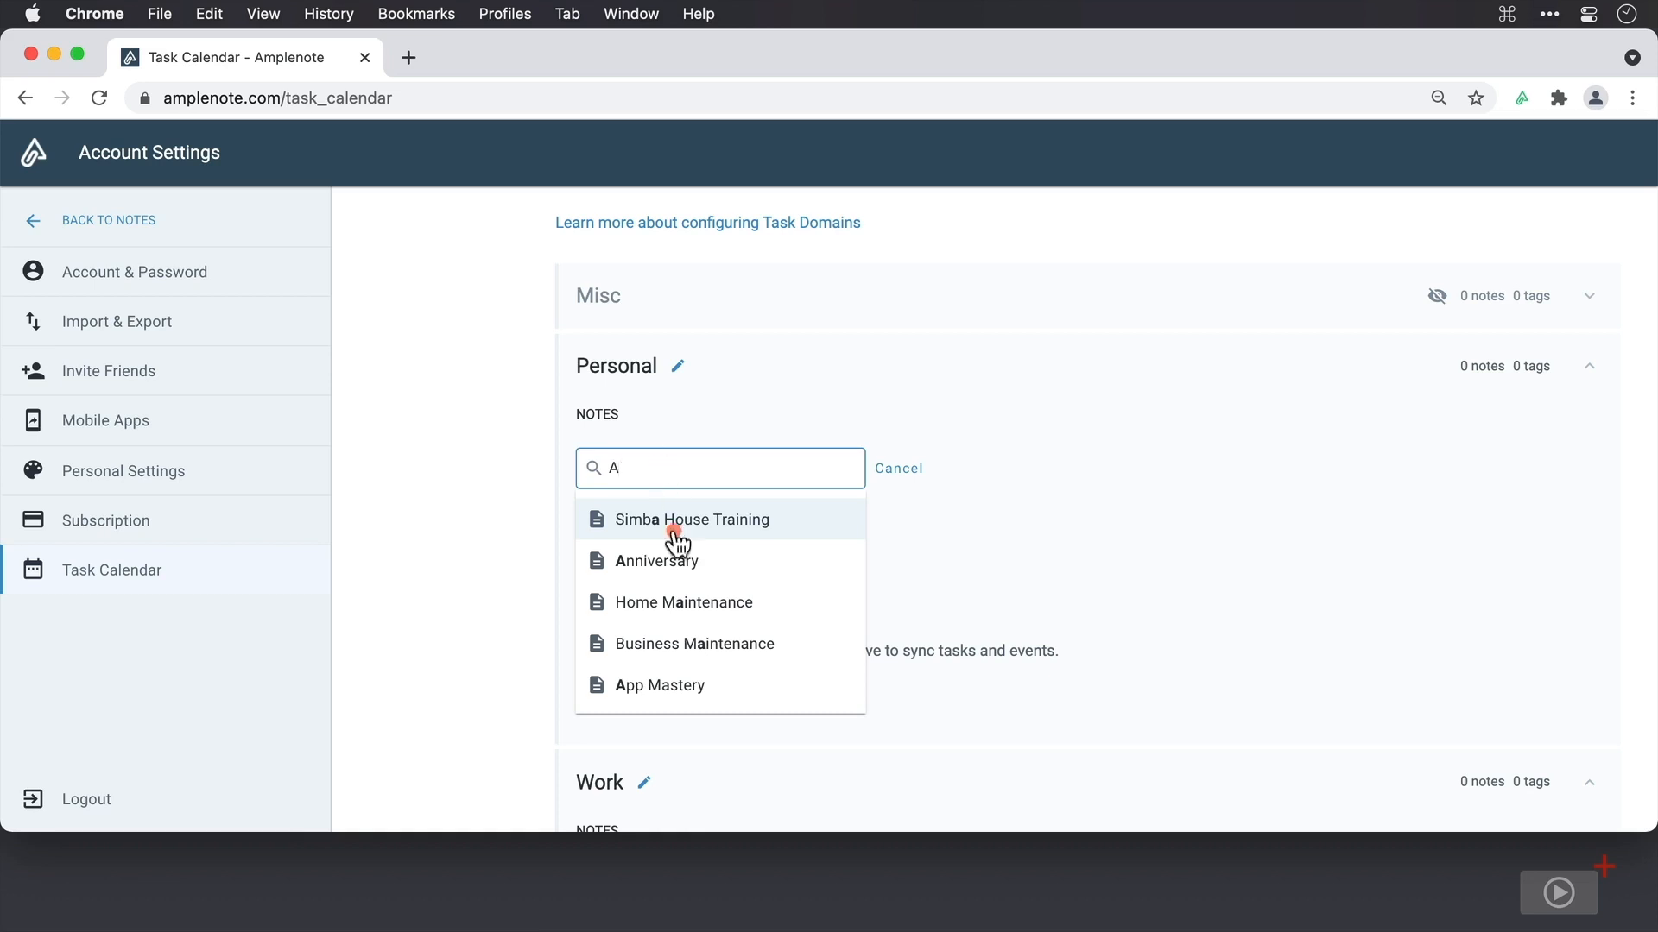
left_click(673, 603)
left_click(665, 504)
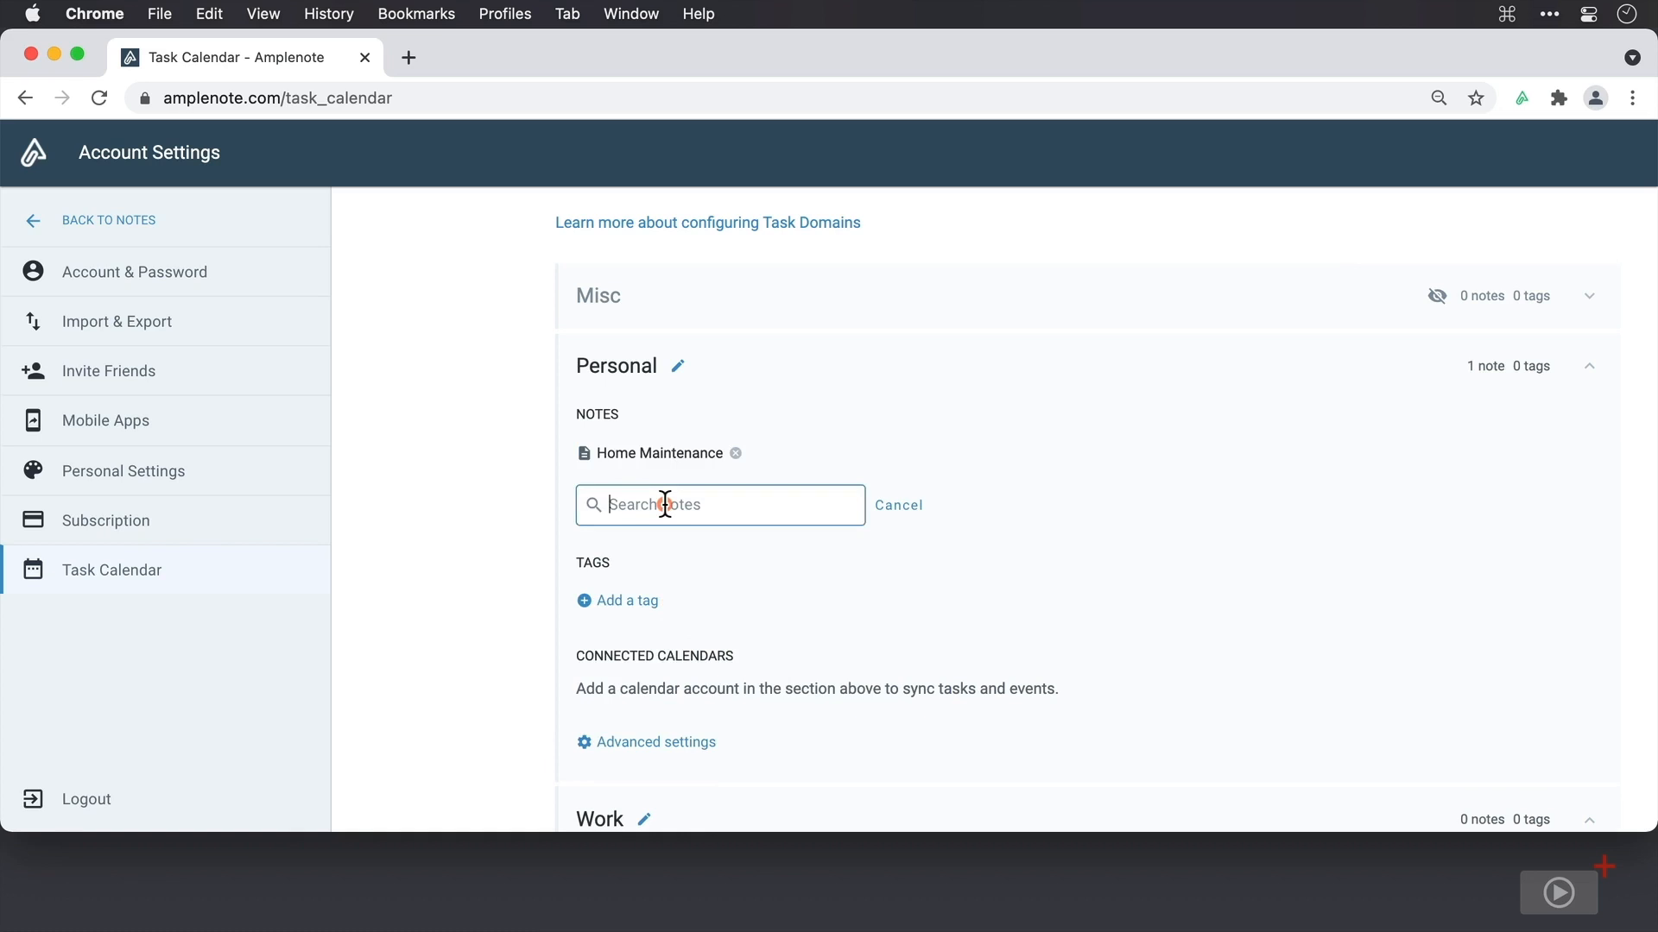
type("Ann")
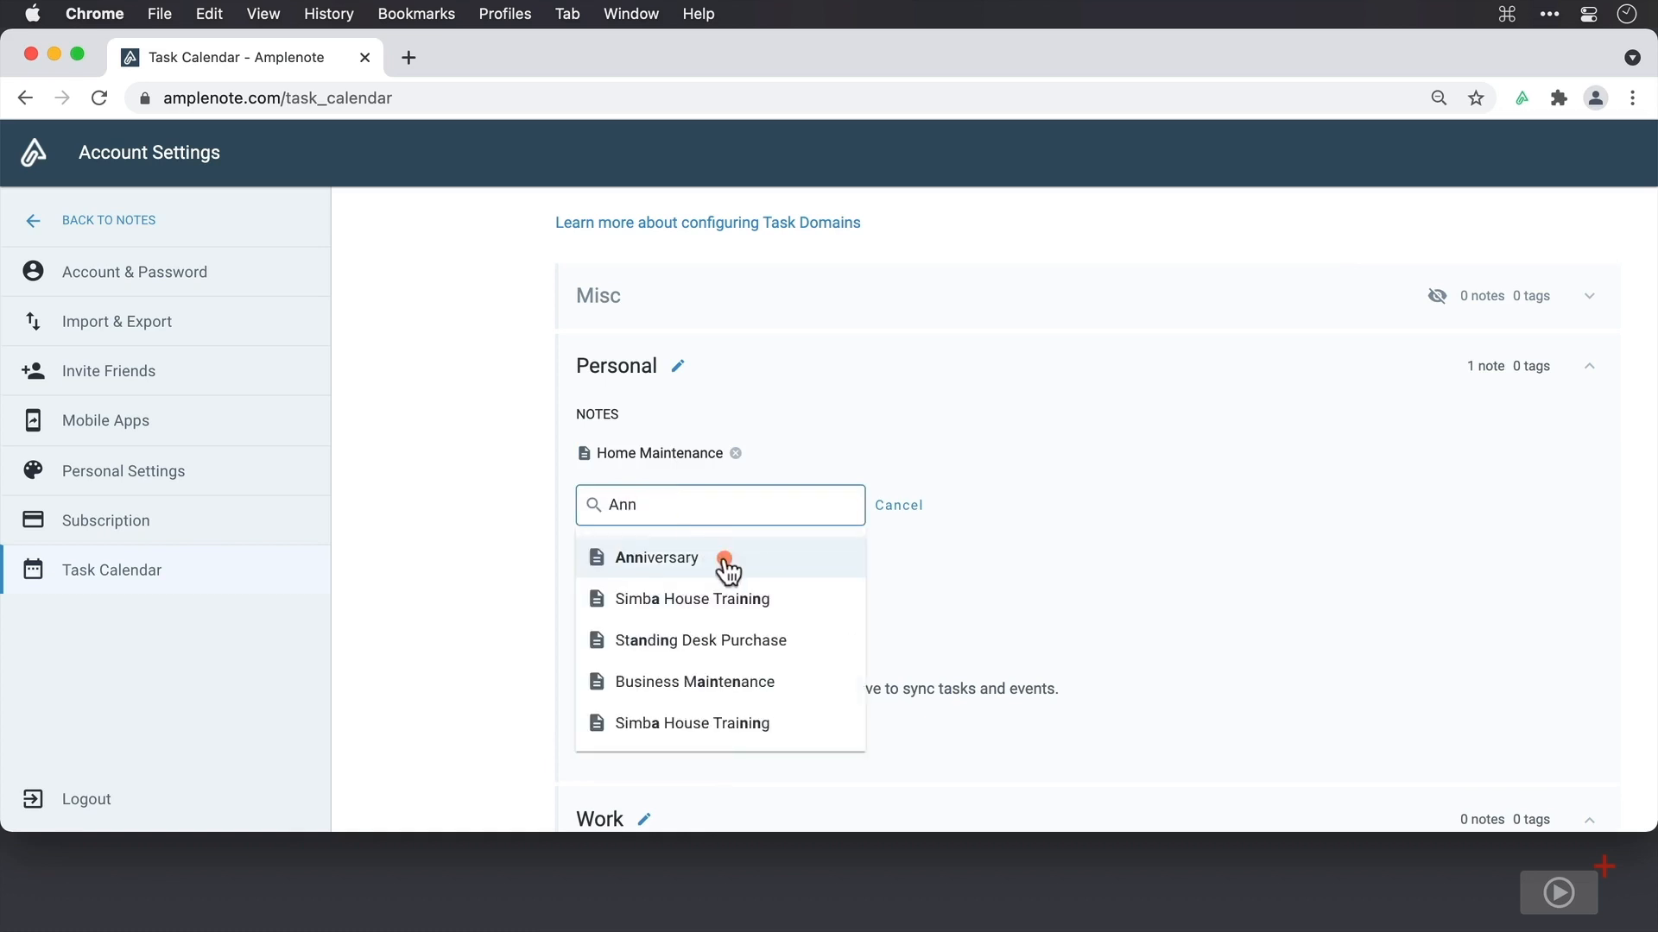
left_click(723, 557)
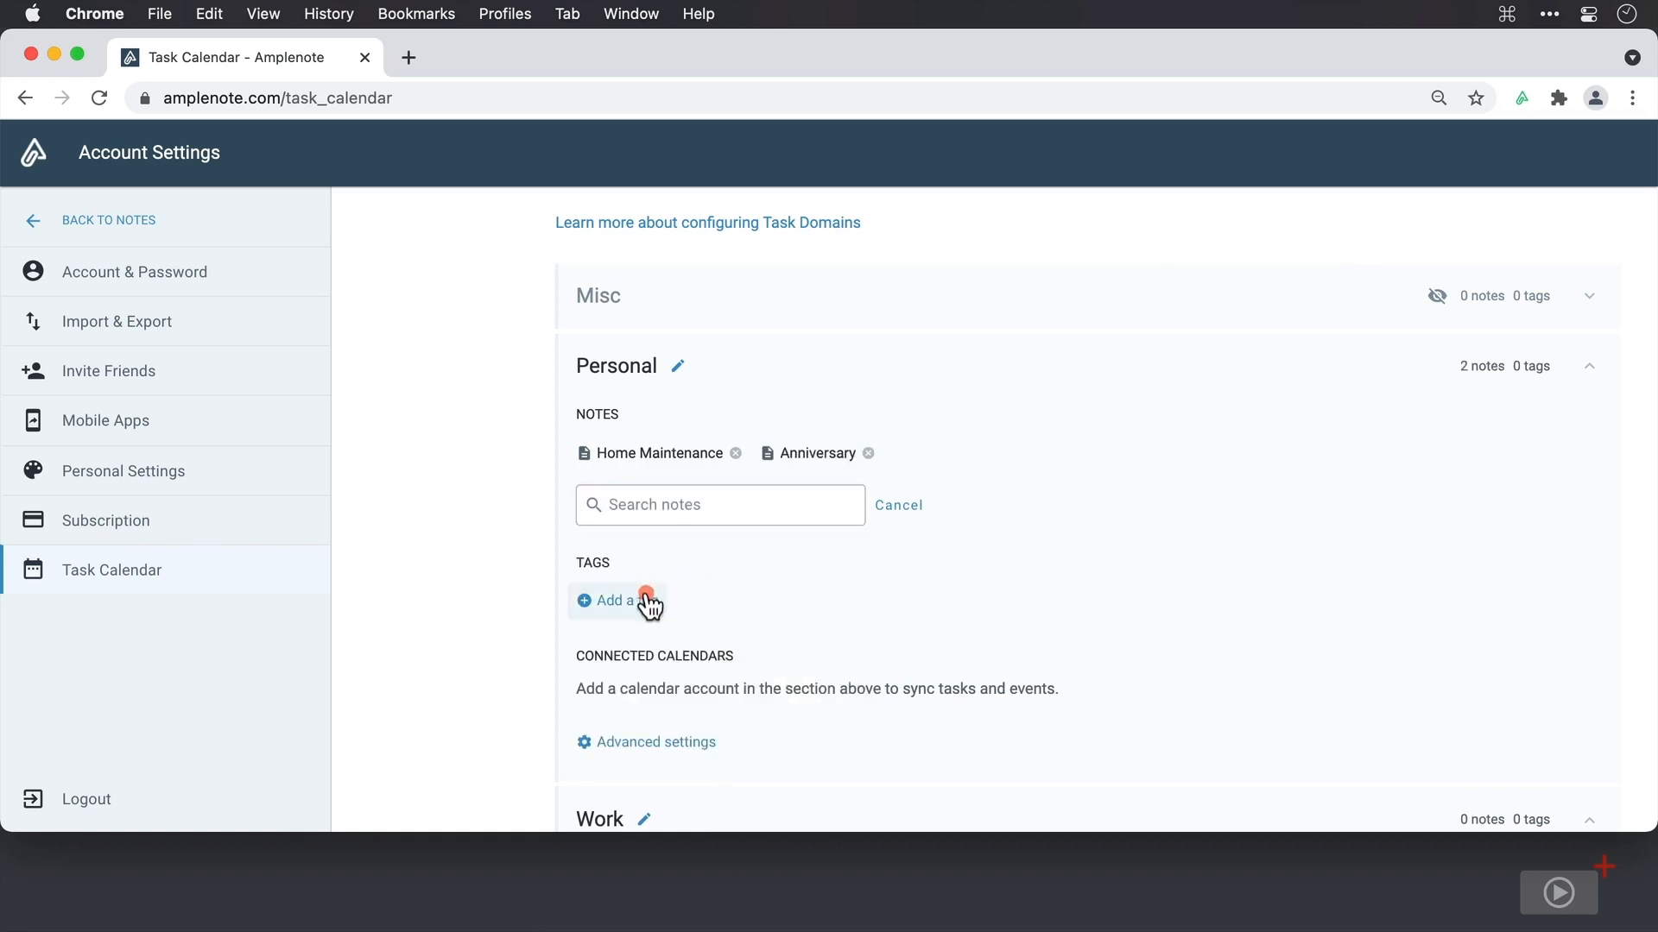
Add the kitchen-maintenance and home tags to the Personal task domain
left_click(647, 599)
type("h")
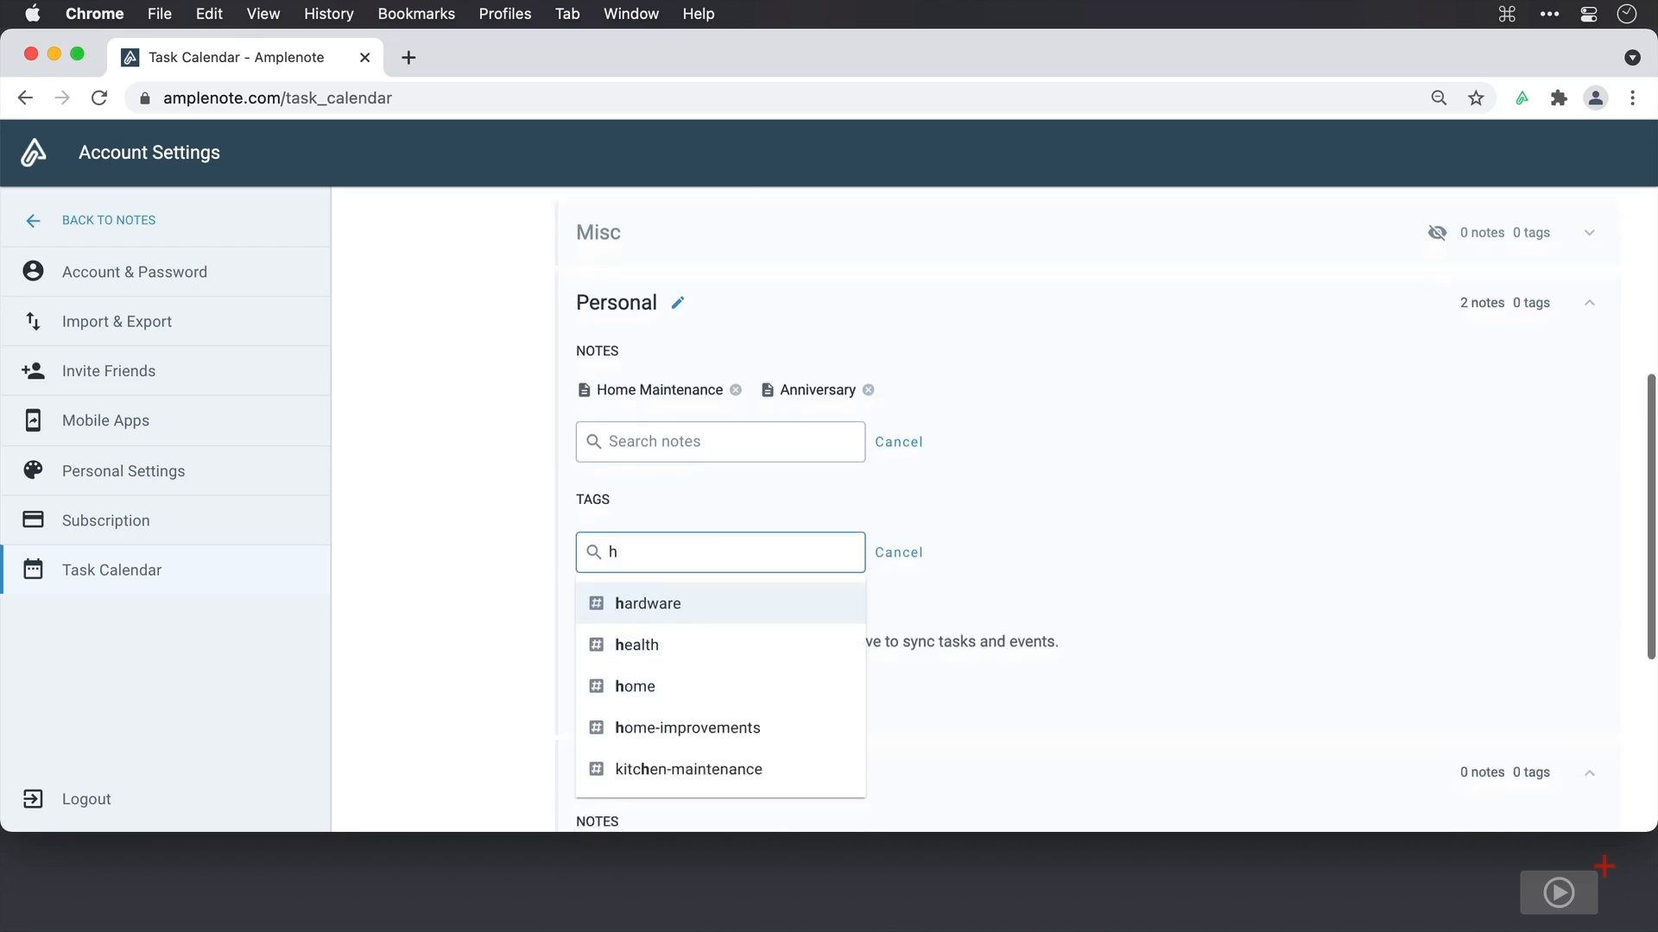
left_click(683, 666)
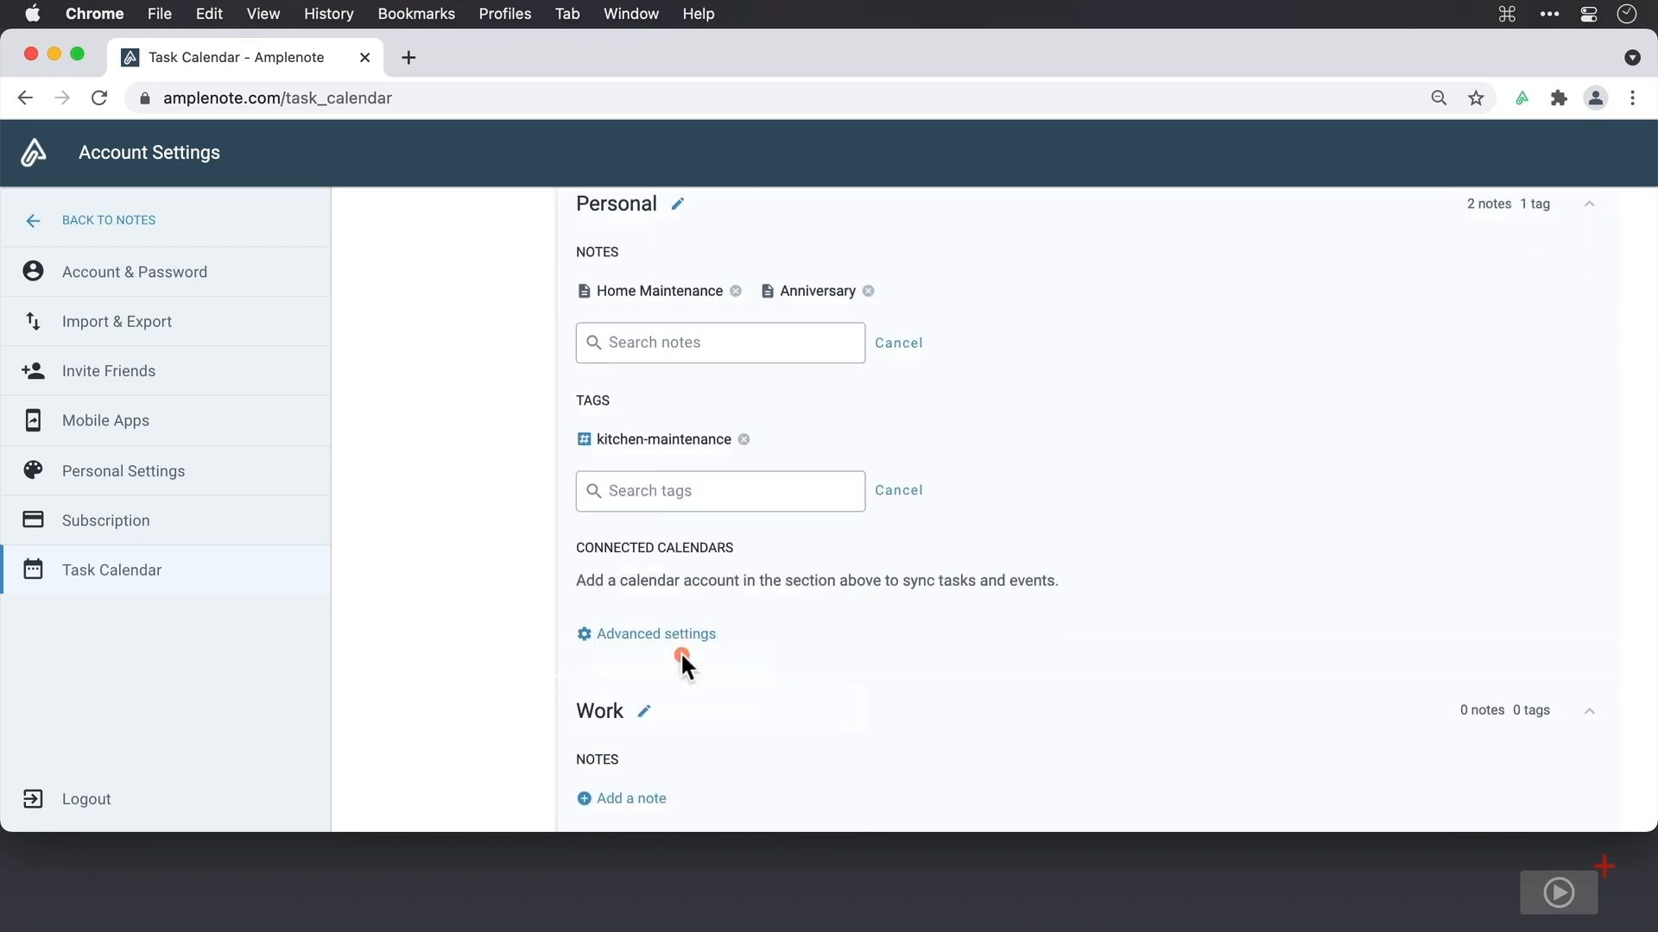
type("hom")
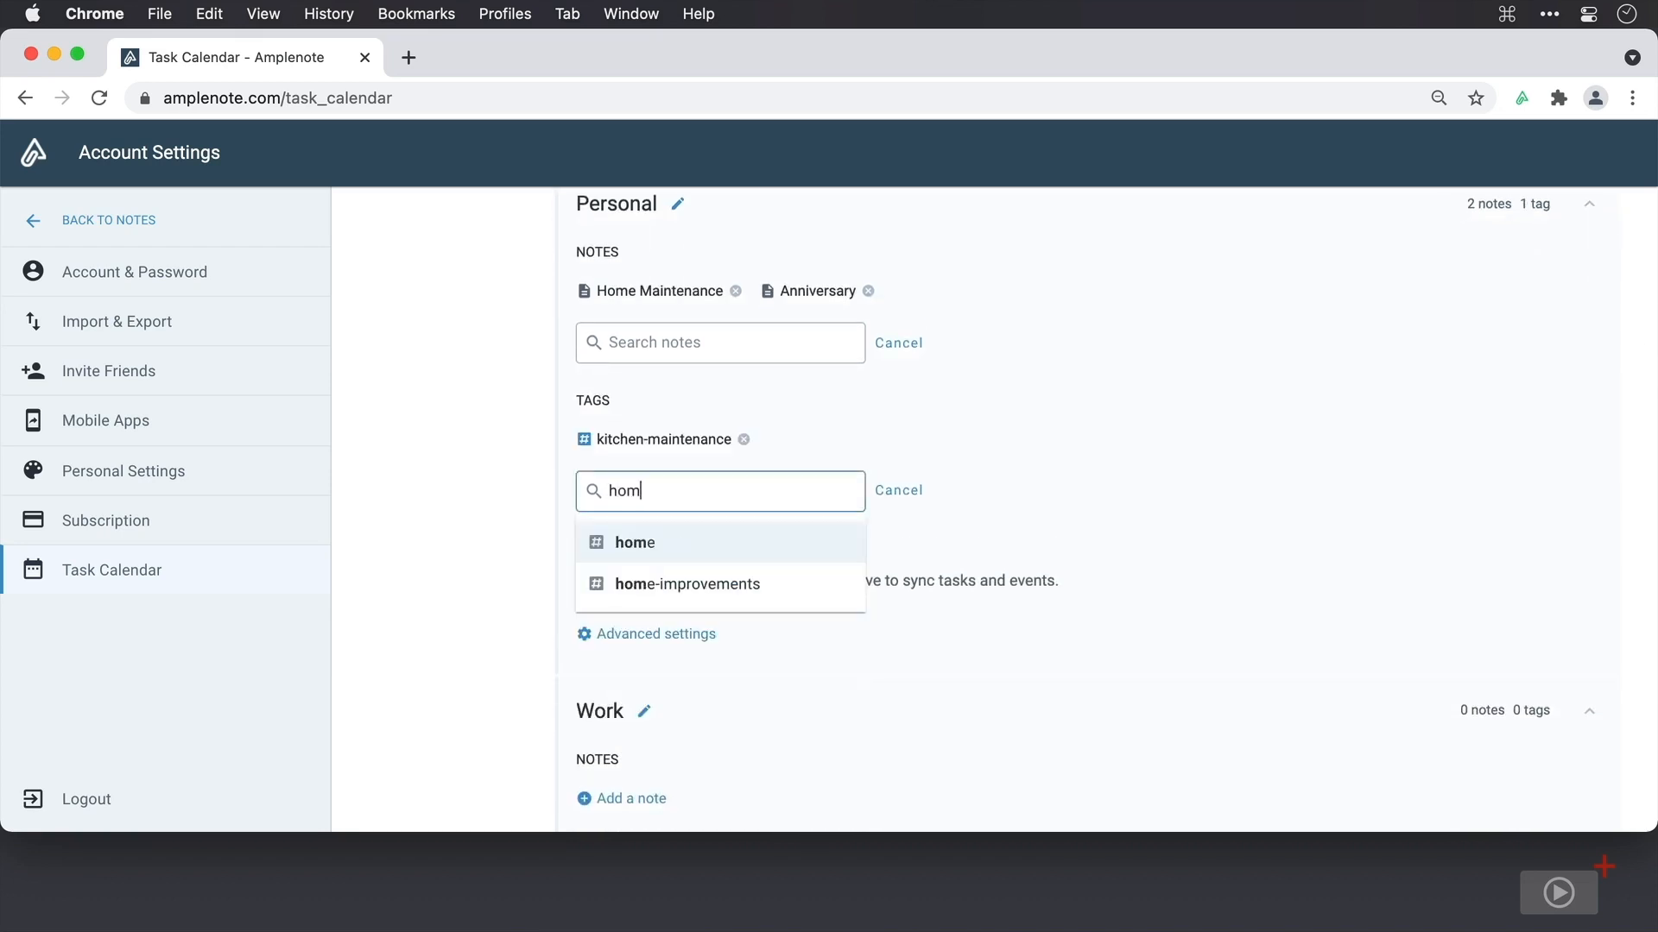
left_click(677, 542)
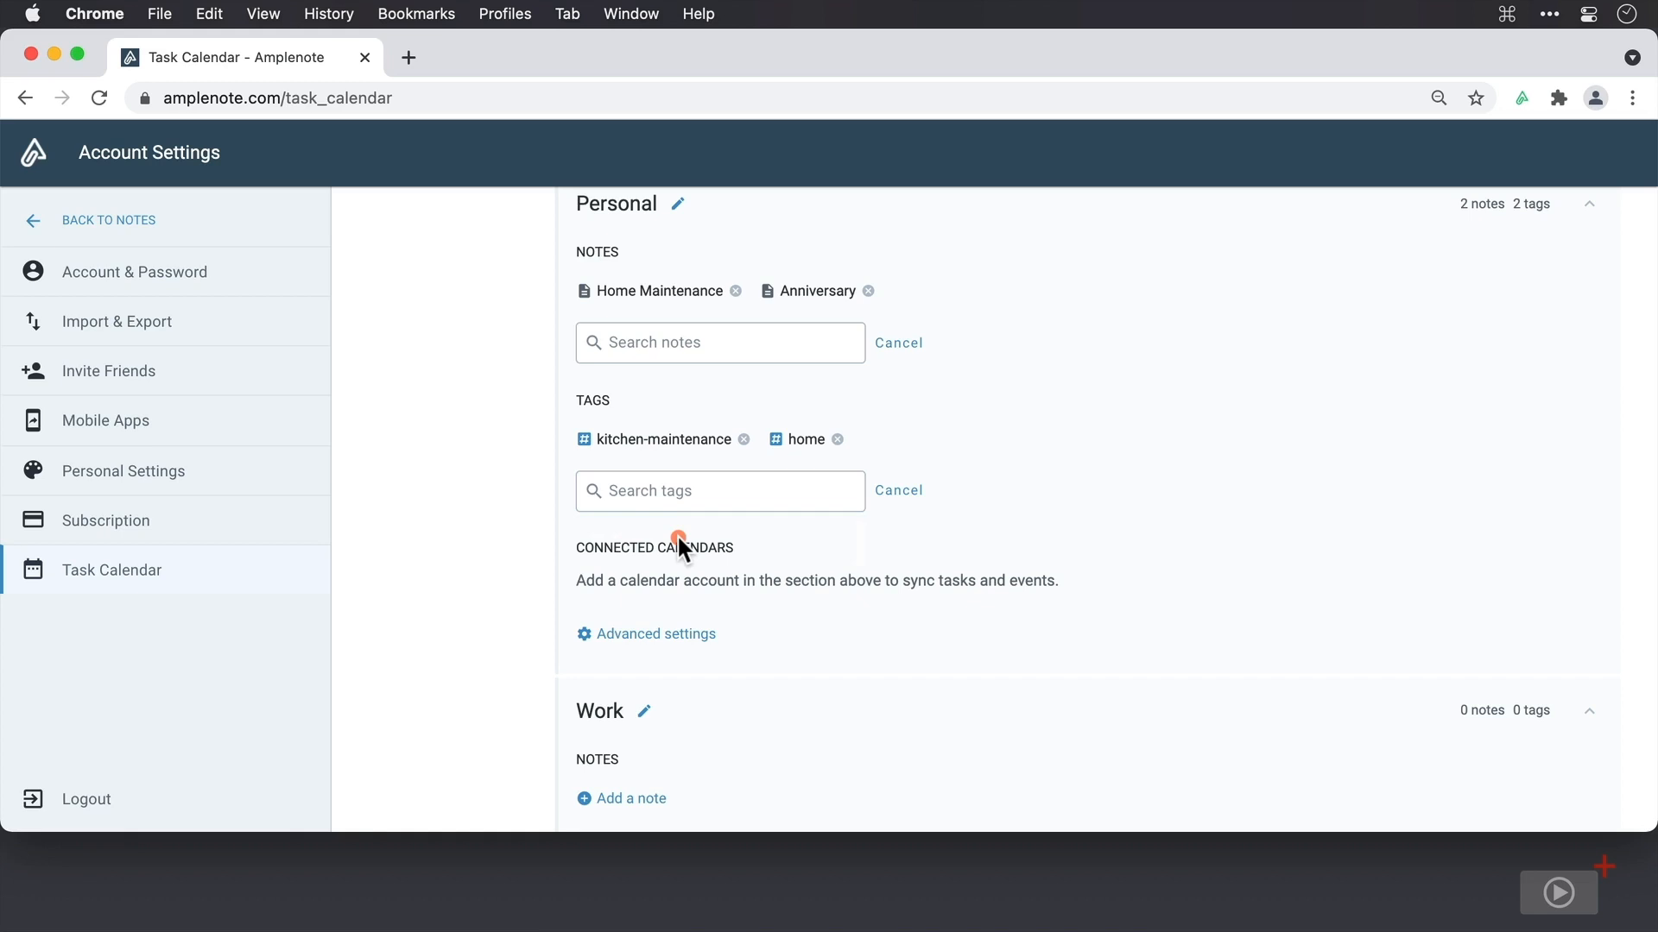
Rename the Work task domain to Business and save the new name
scroll(679, 539, "down", 4)
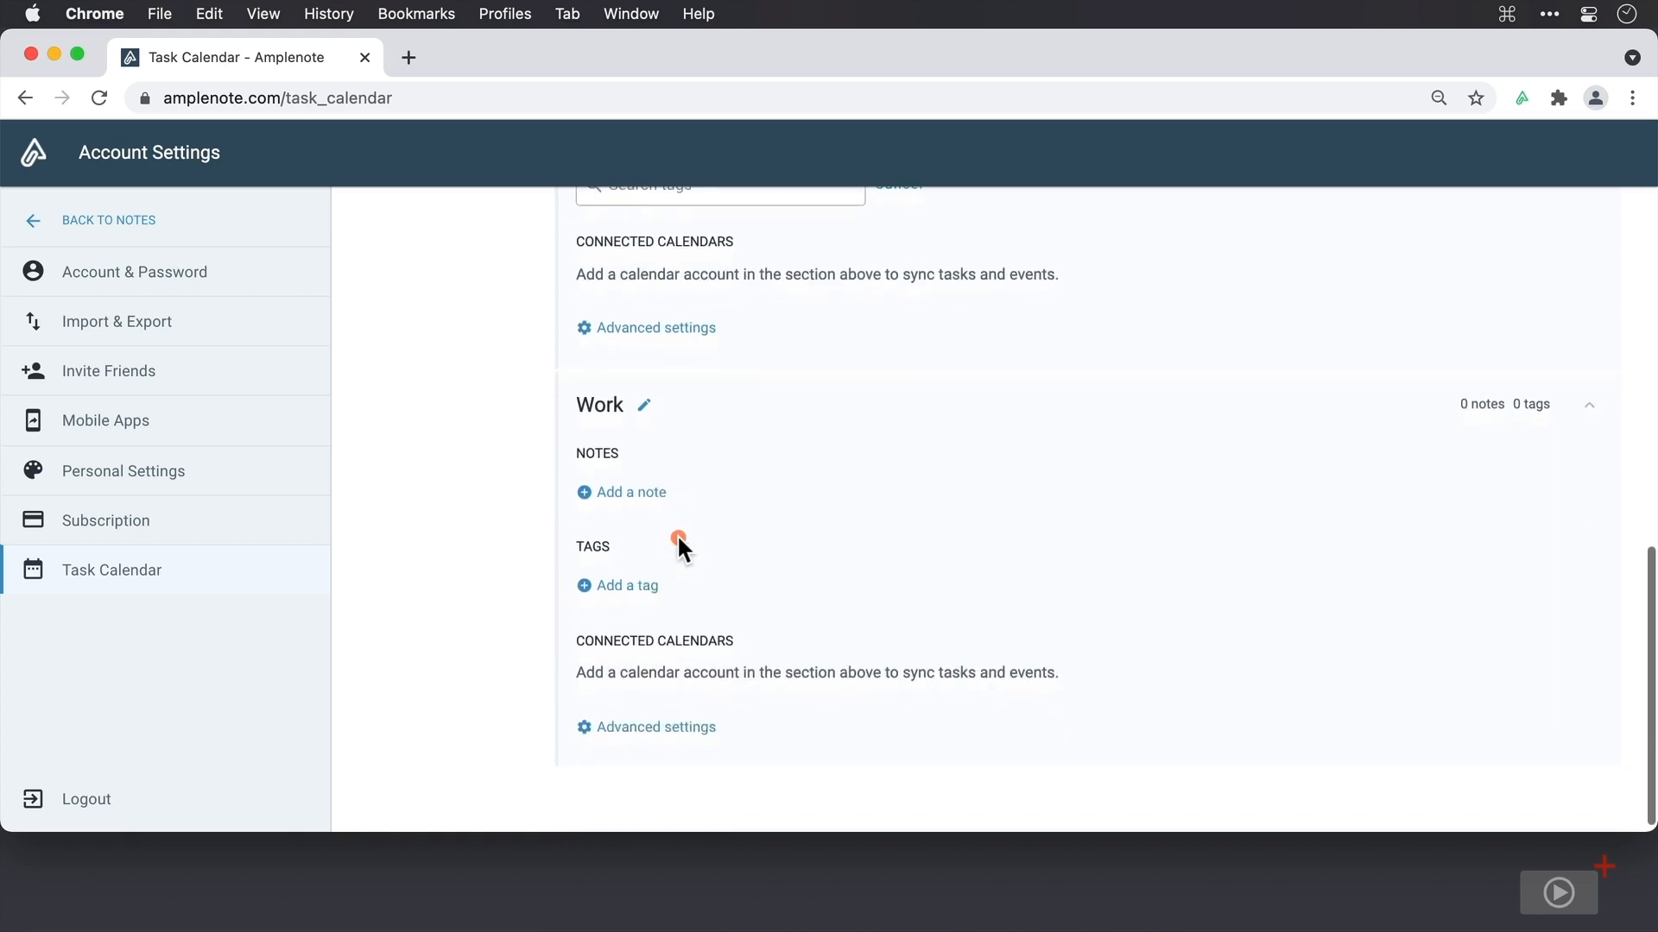
left_click(644, 406)
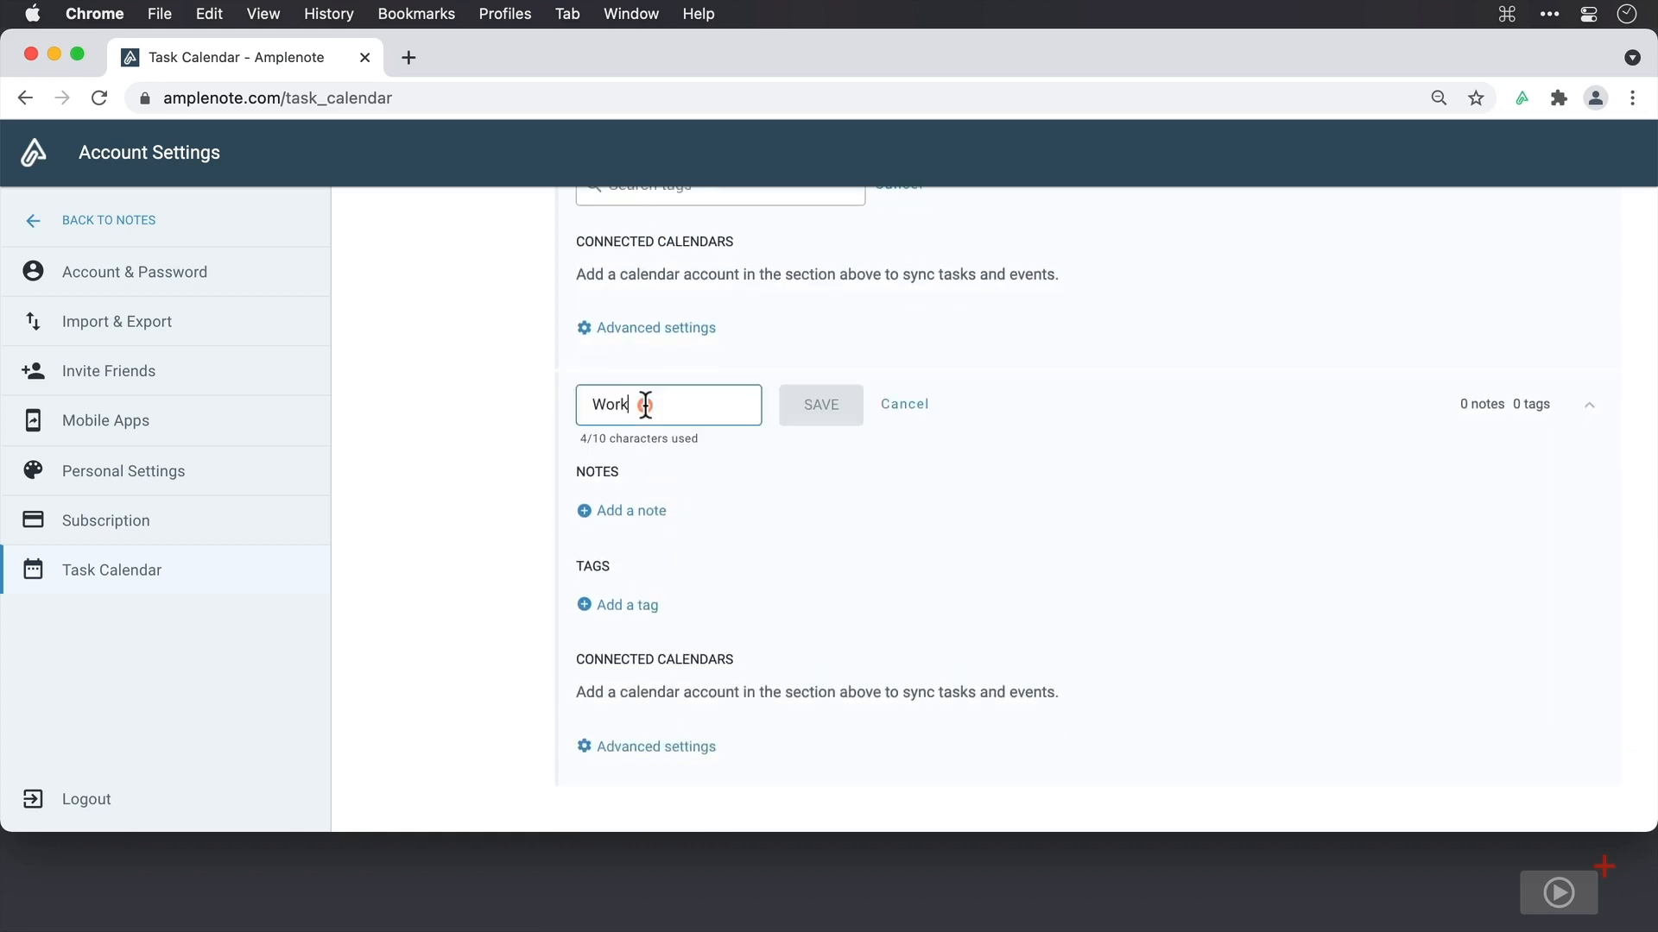
key("BackSpace")
key("BackSpace")
key("BackSpace")
key("BackSpace")
type("Business")
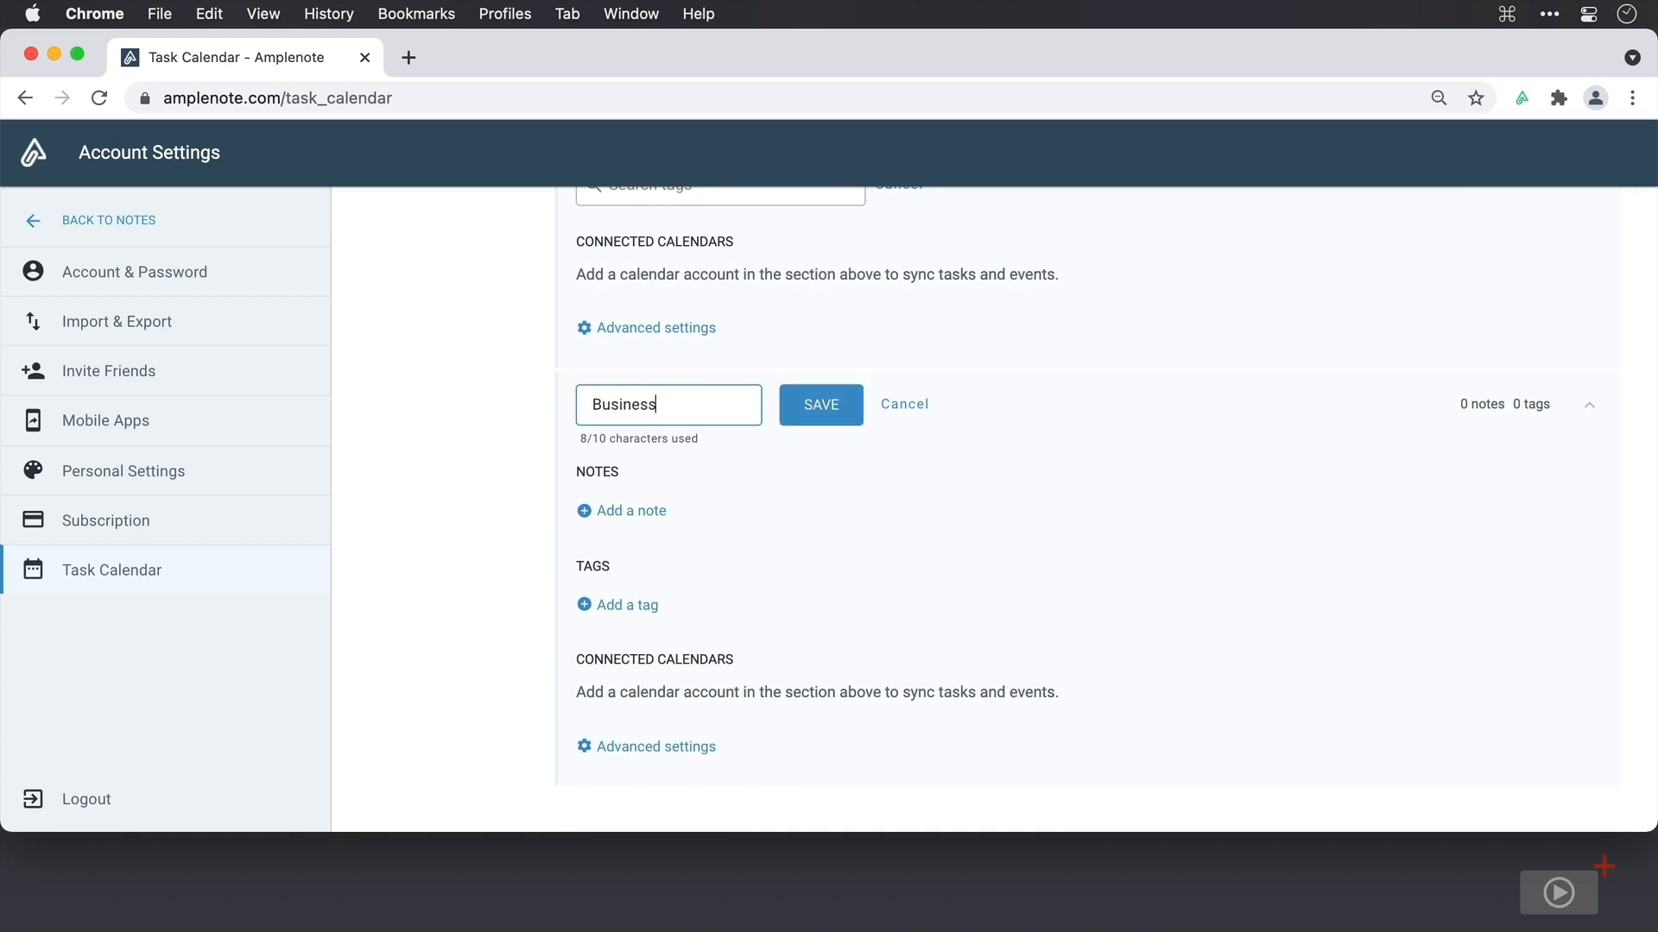
left_click(839, 413)
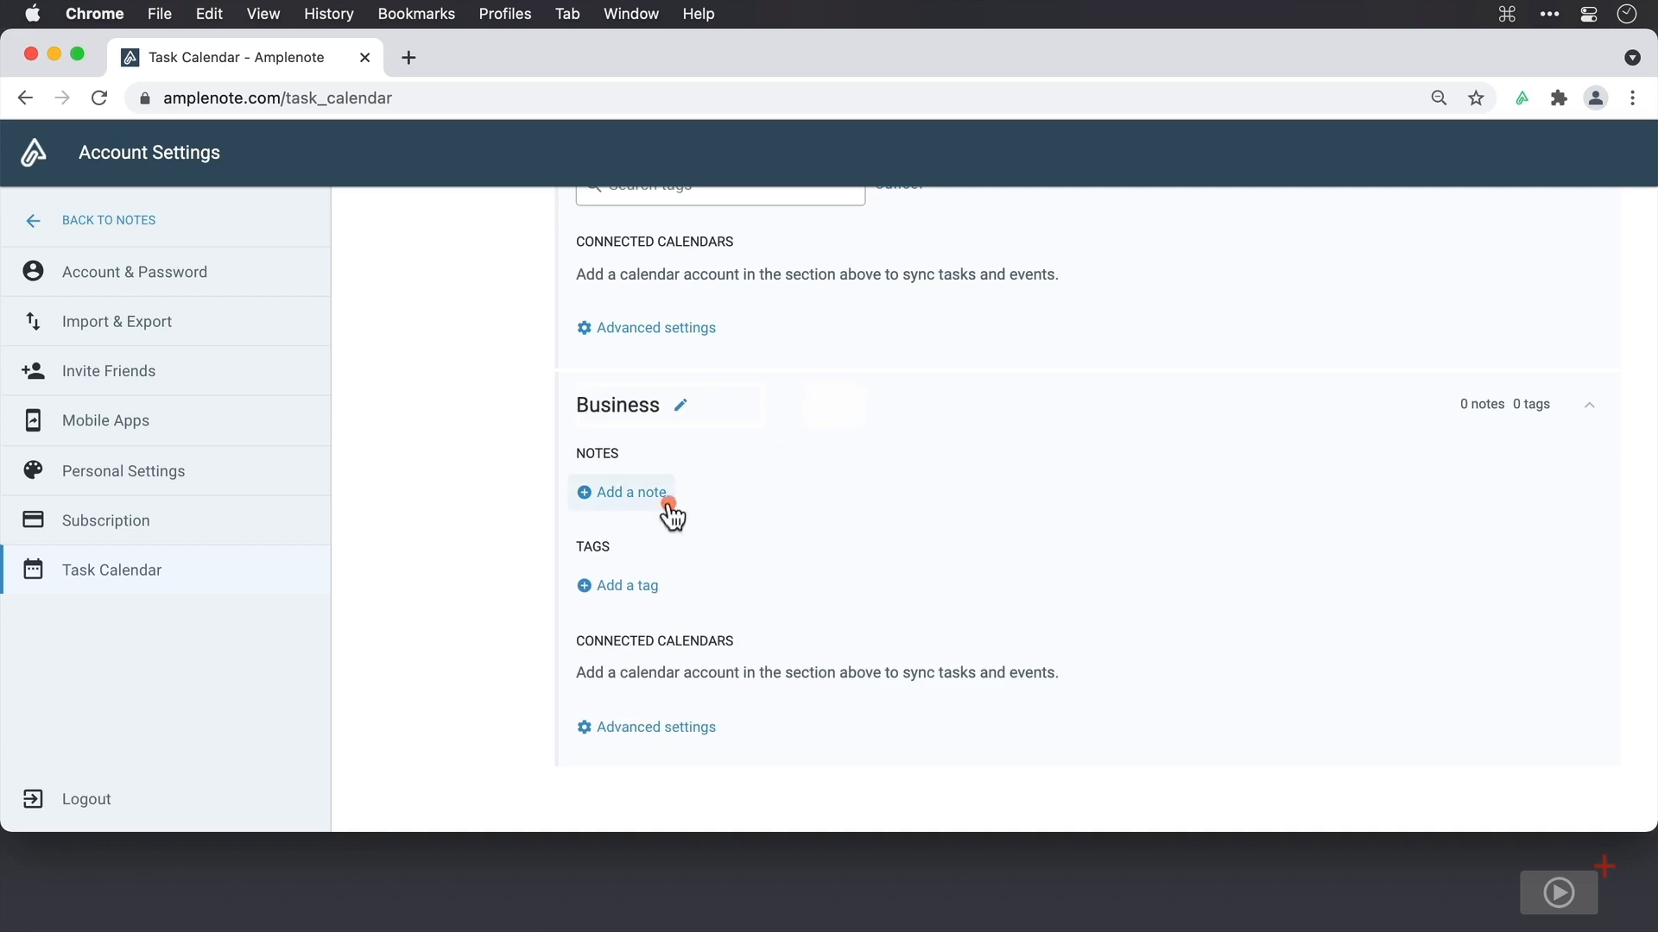
Add the Business Maintenance note and the business tag to the Business task domain
left_click(643, 494)
type("bu")
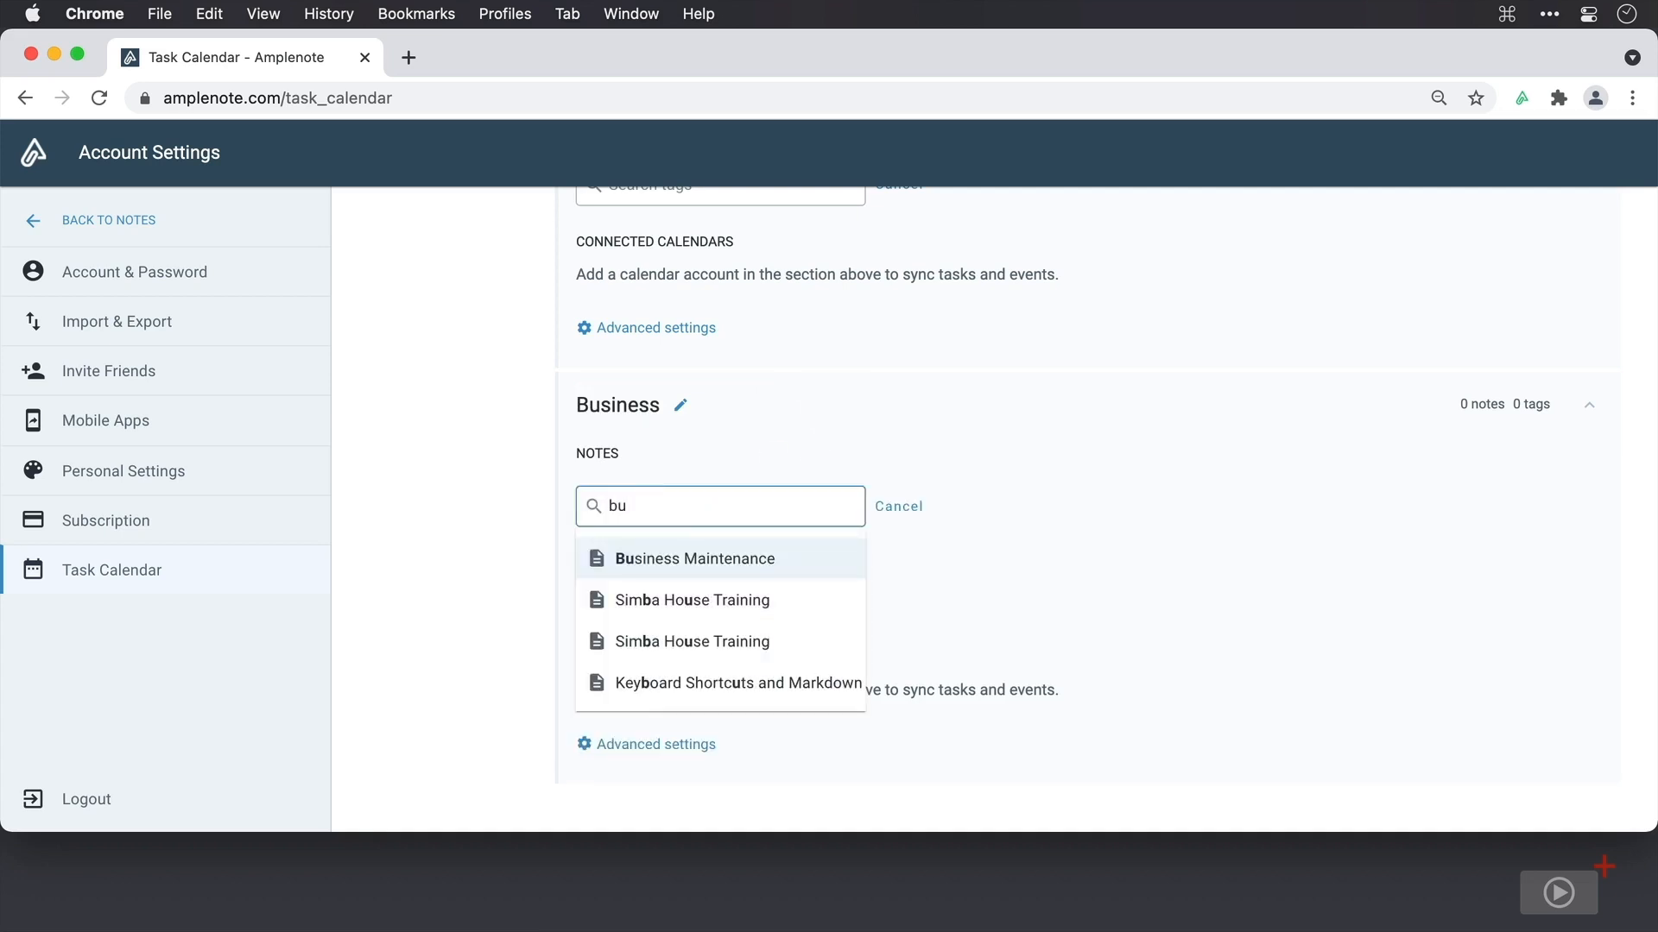
key("Return")
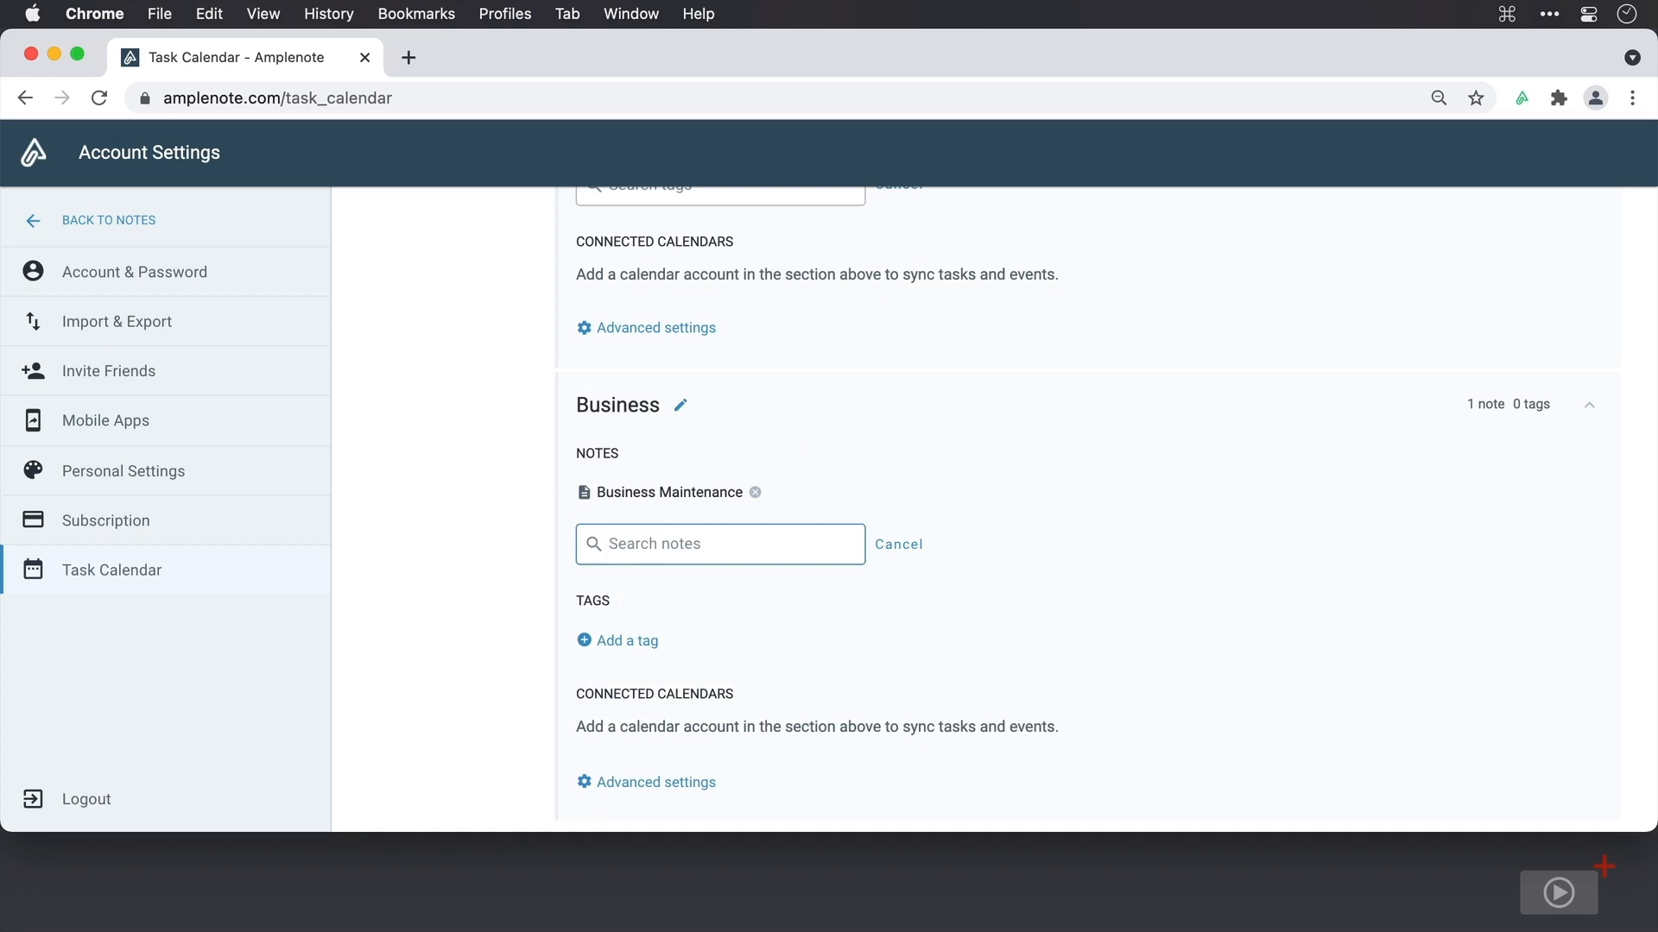
left_click(644, 630)
type("bus")
key("Return")
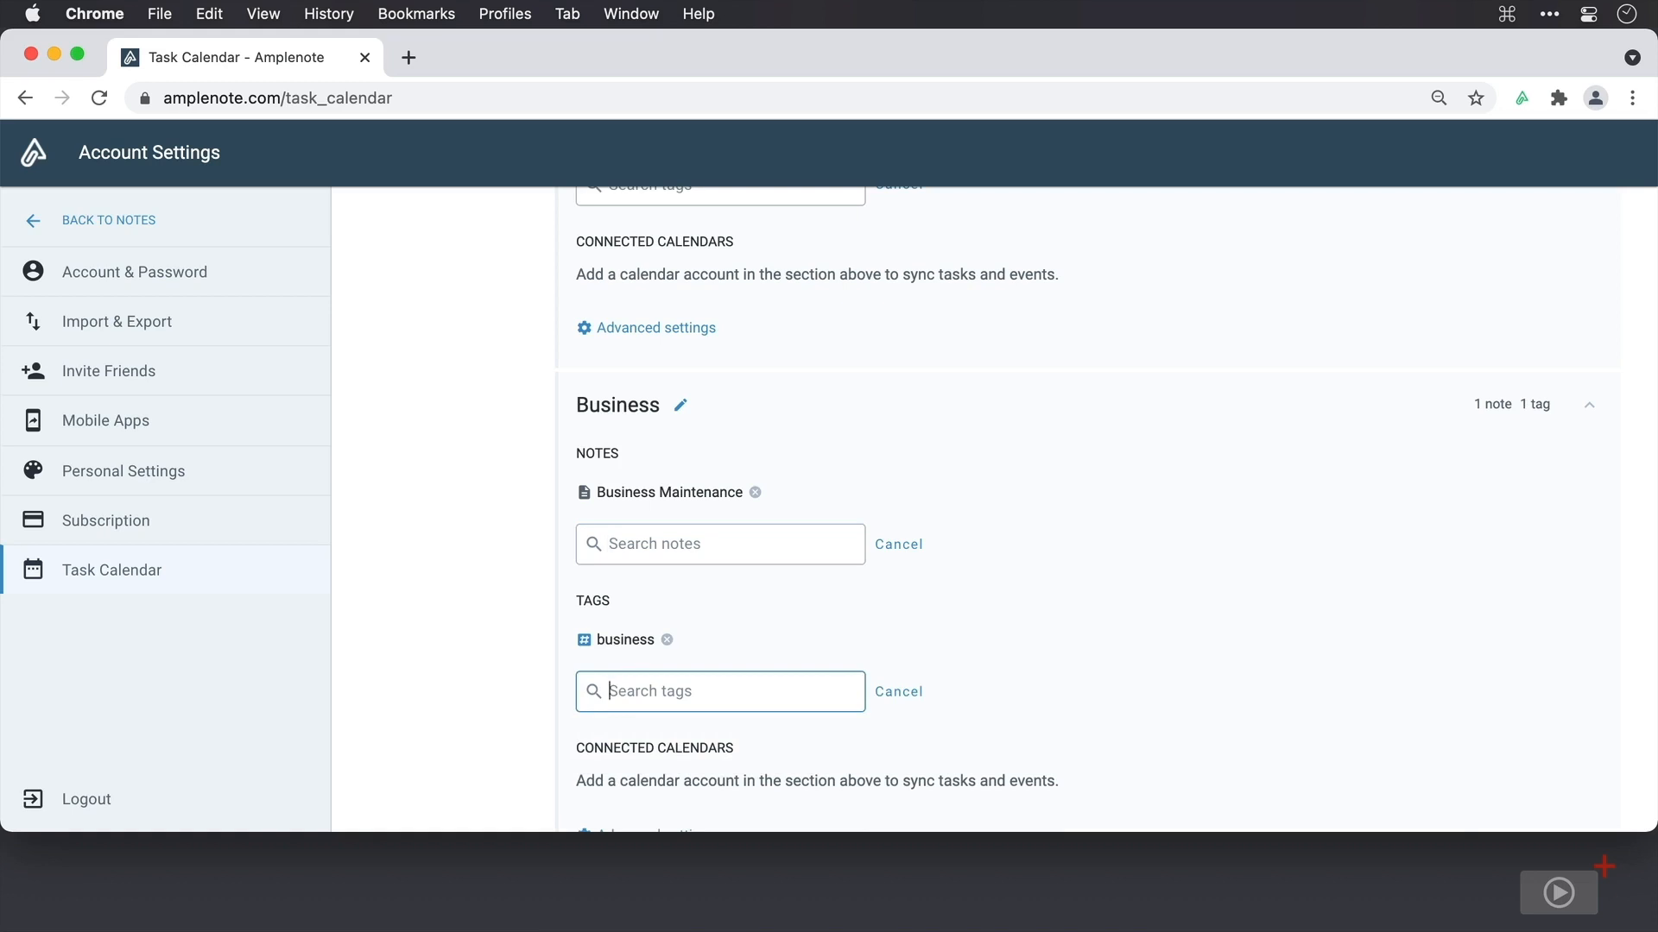
Examine the Business domain's advanced settings for default duration, default reminder and tab hiding, and close them unchanged
scroll(1114, 500, "down", 3)
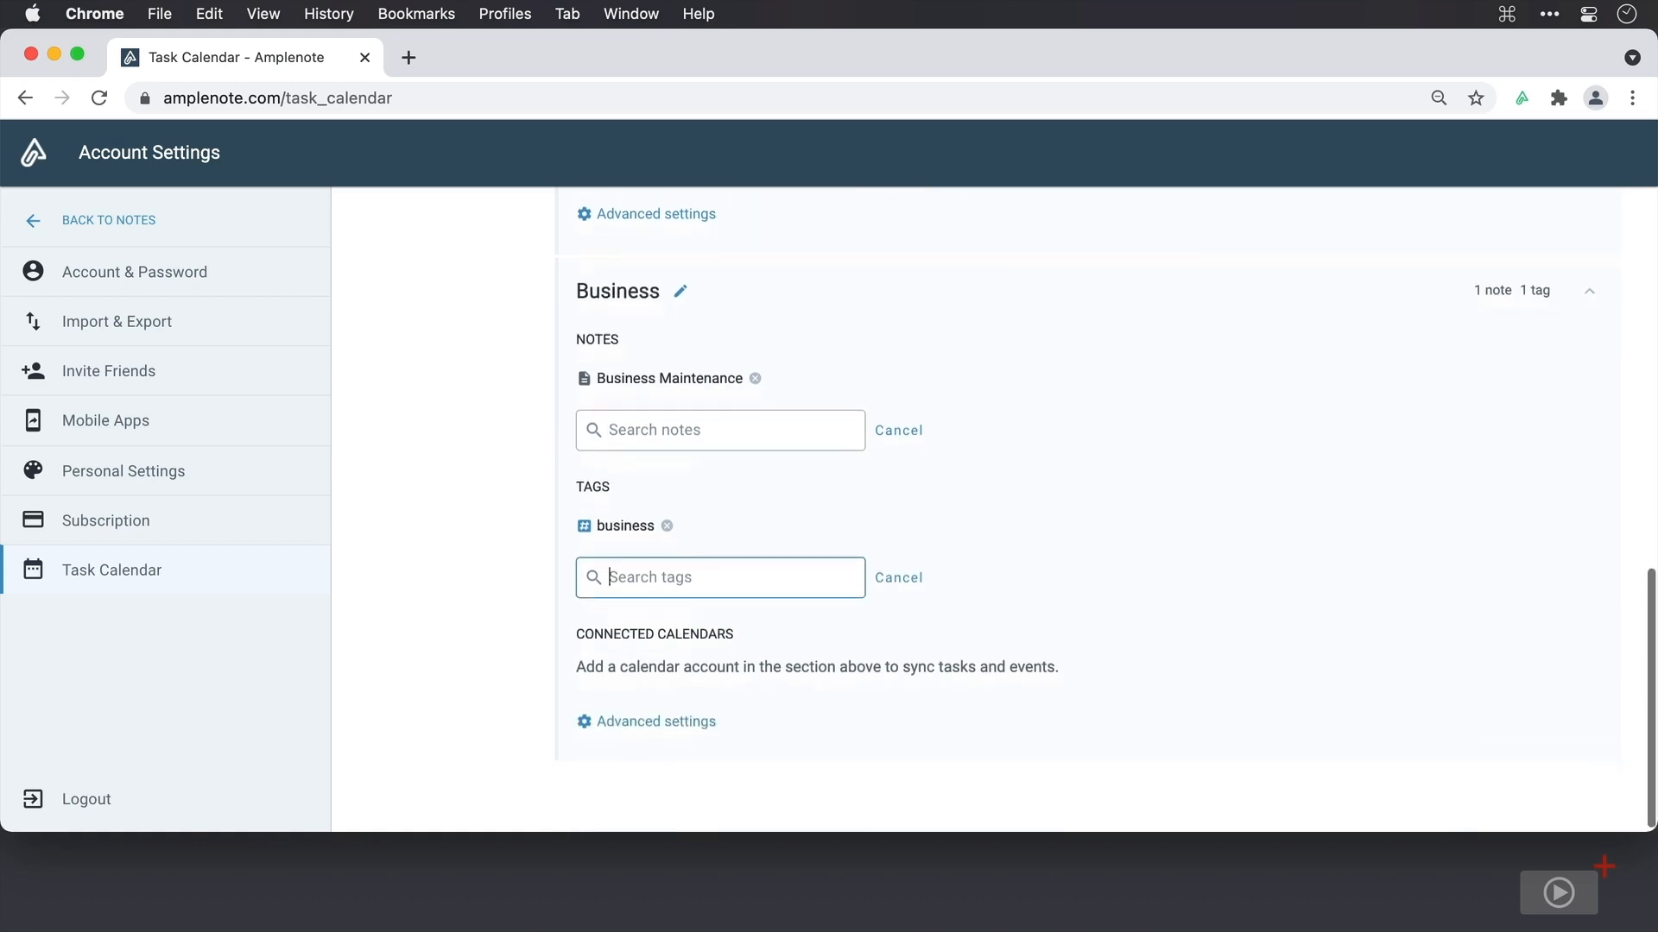
left_click(663, 721)
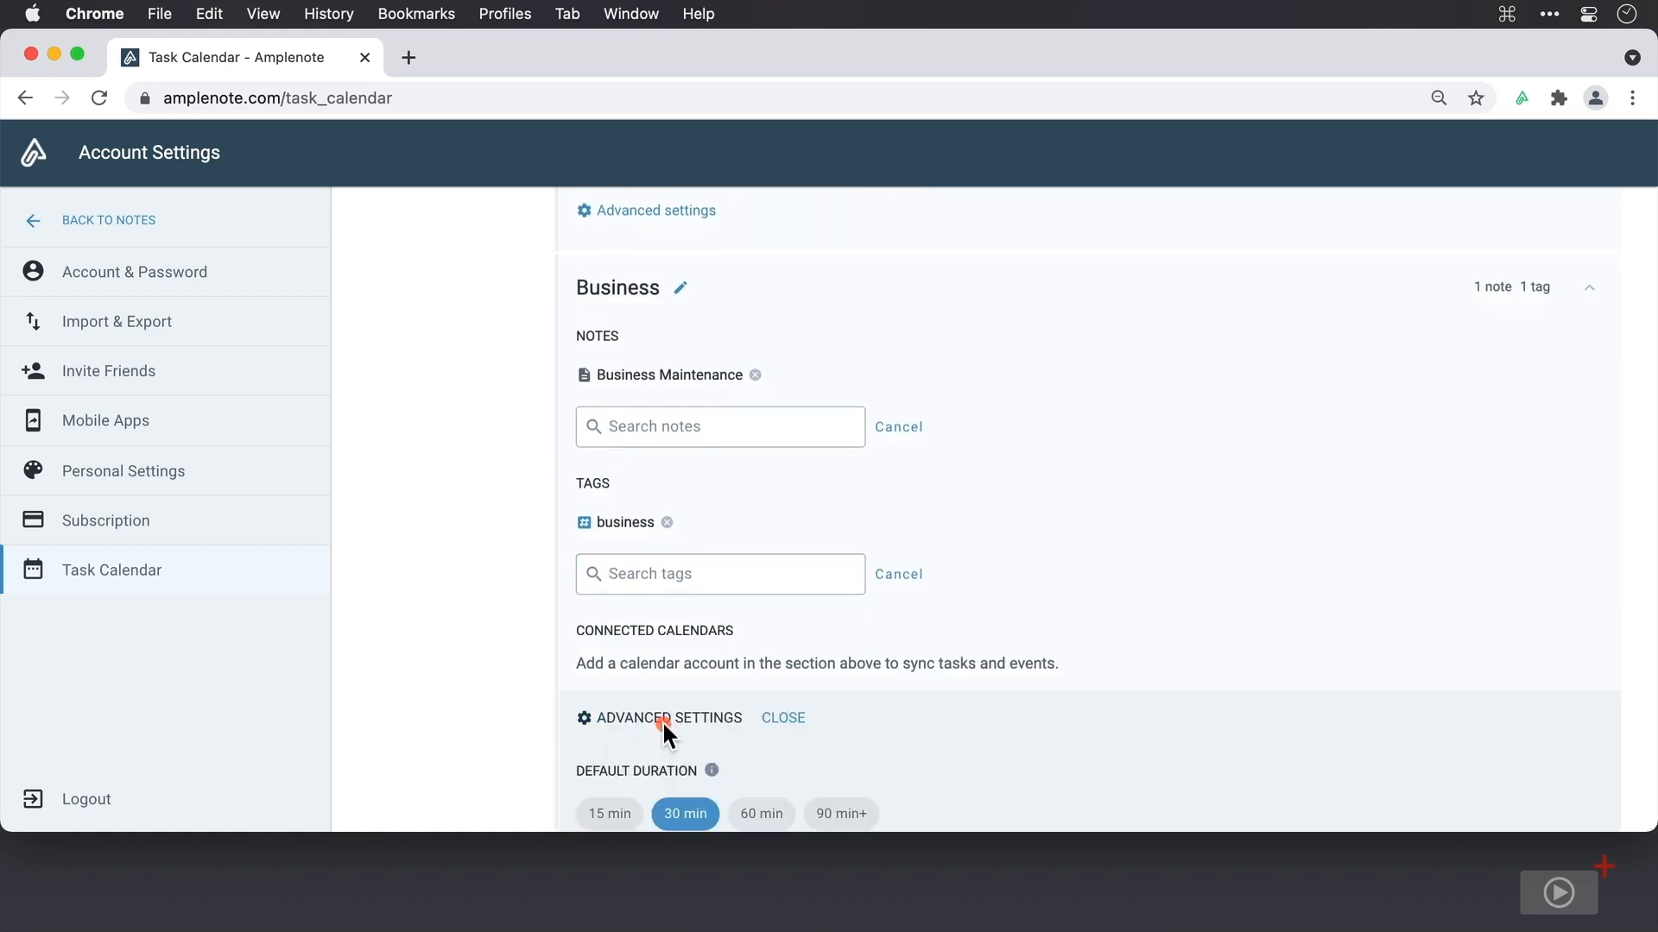
scroll(661, 722, "down", 5)
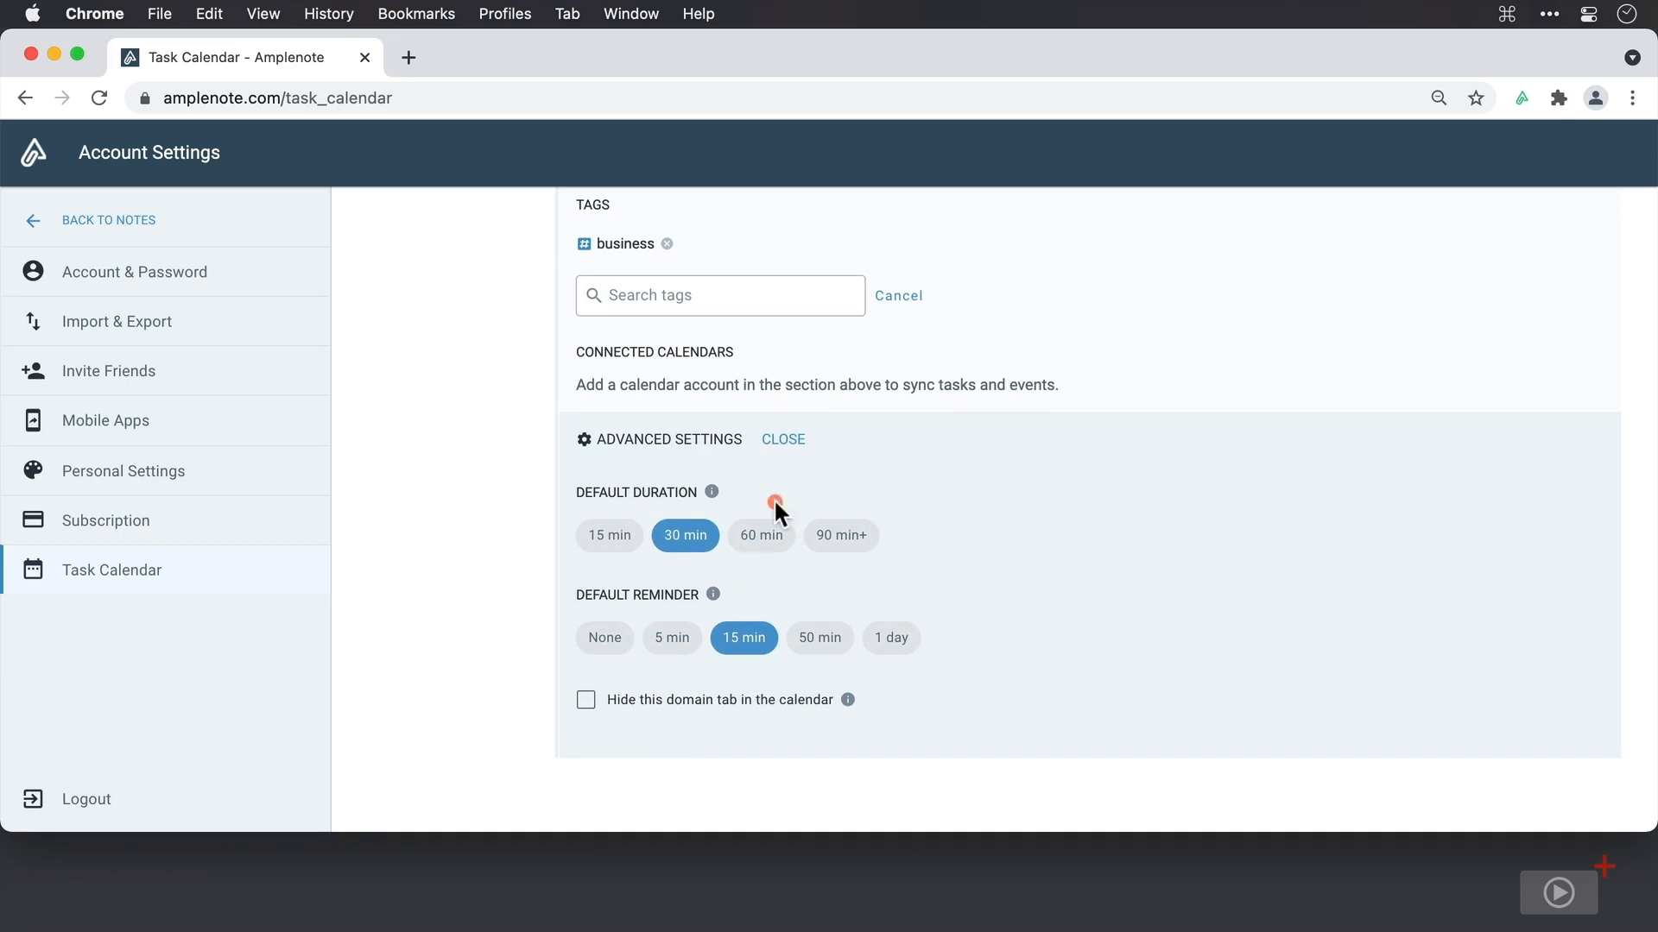
left_click(782, 439)
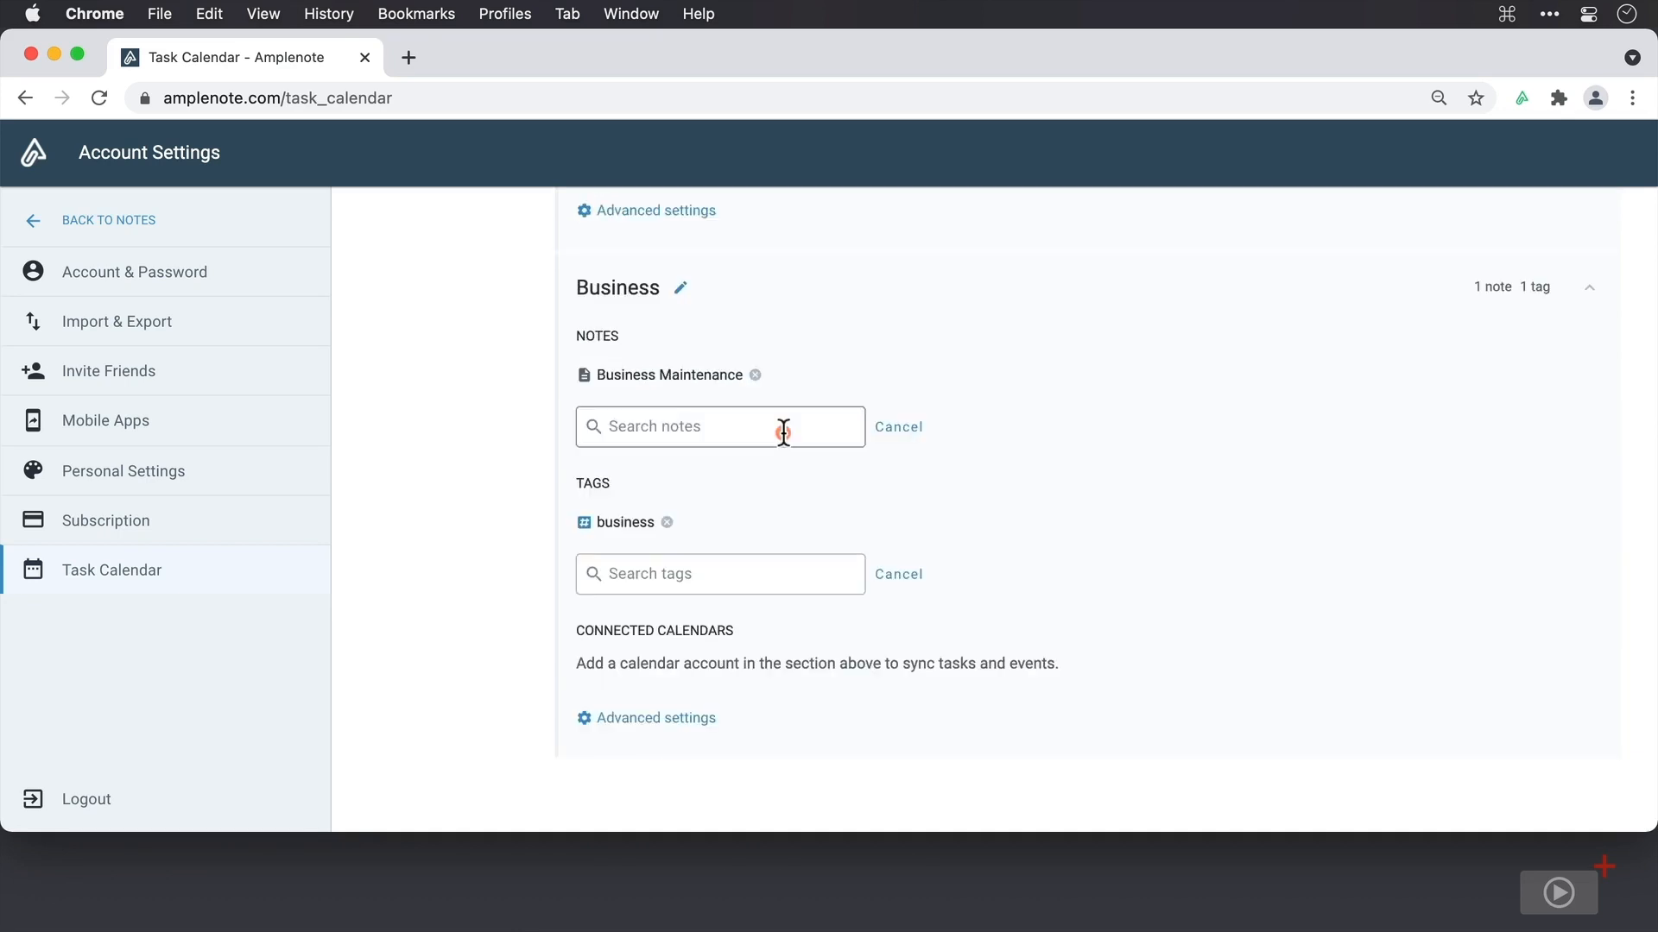
scroll(783, 431, "up", 15)
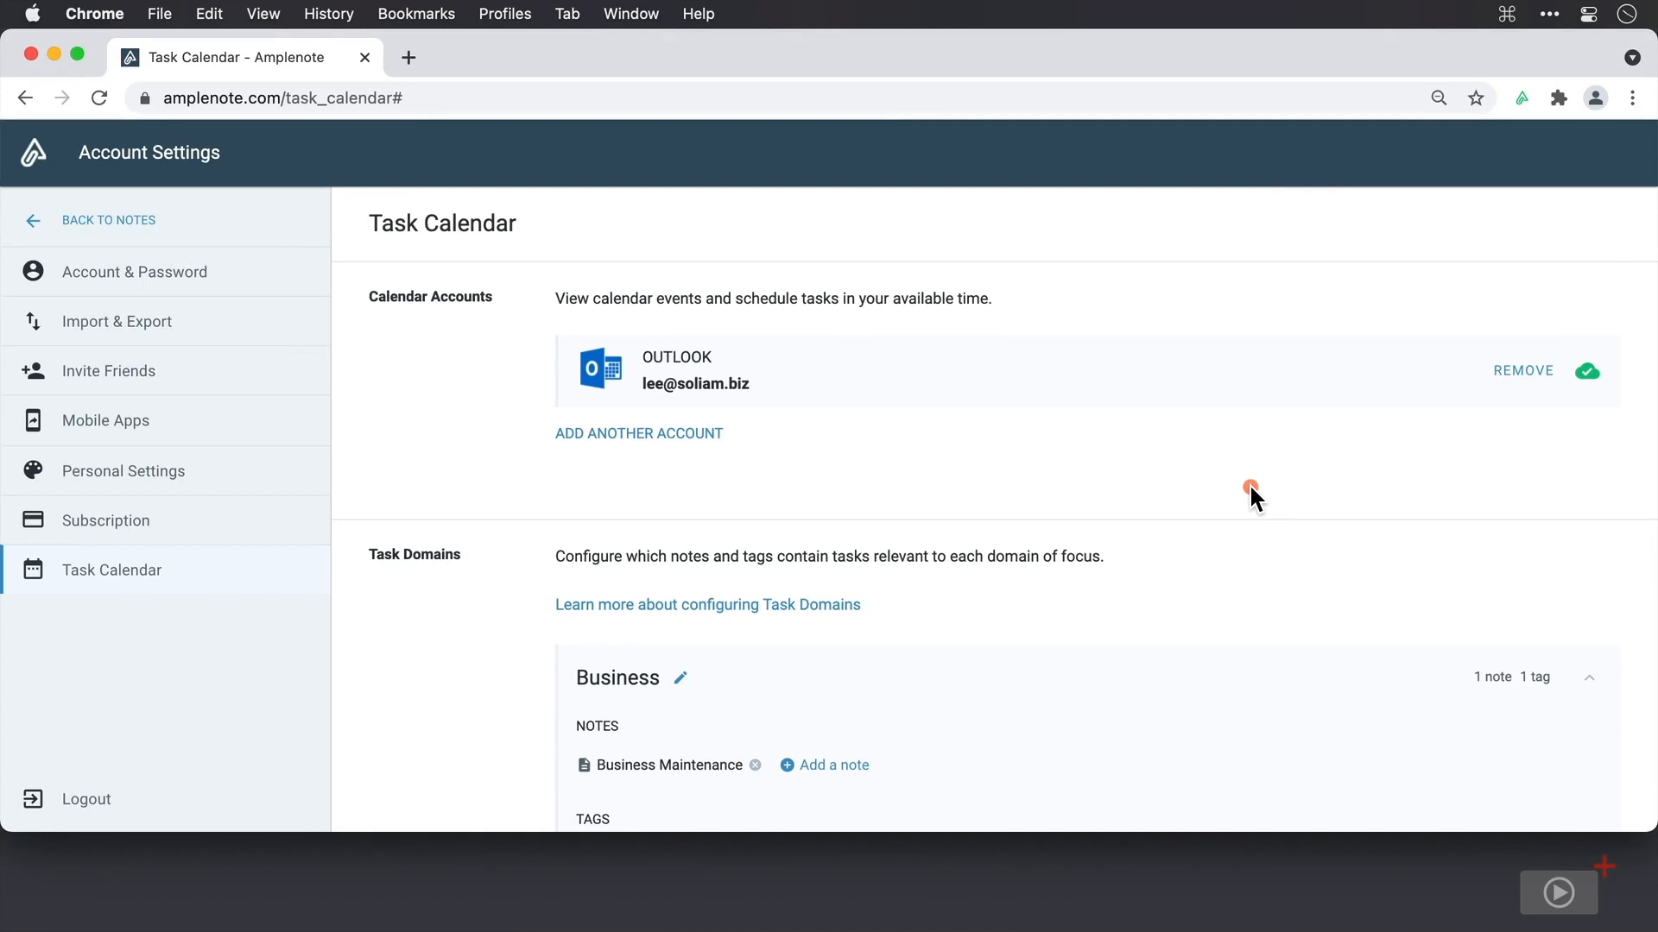
Examine the calendar and event-publishing choices for connecting an account to the Business domain, and cancel without connecting
scroll(1251, 493, "down", 5)
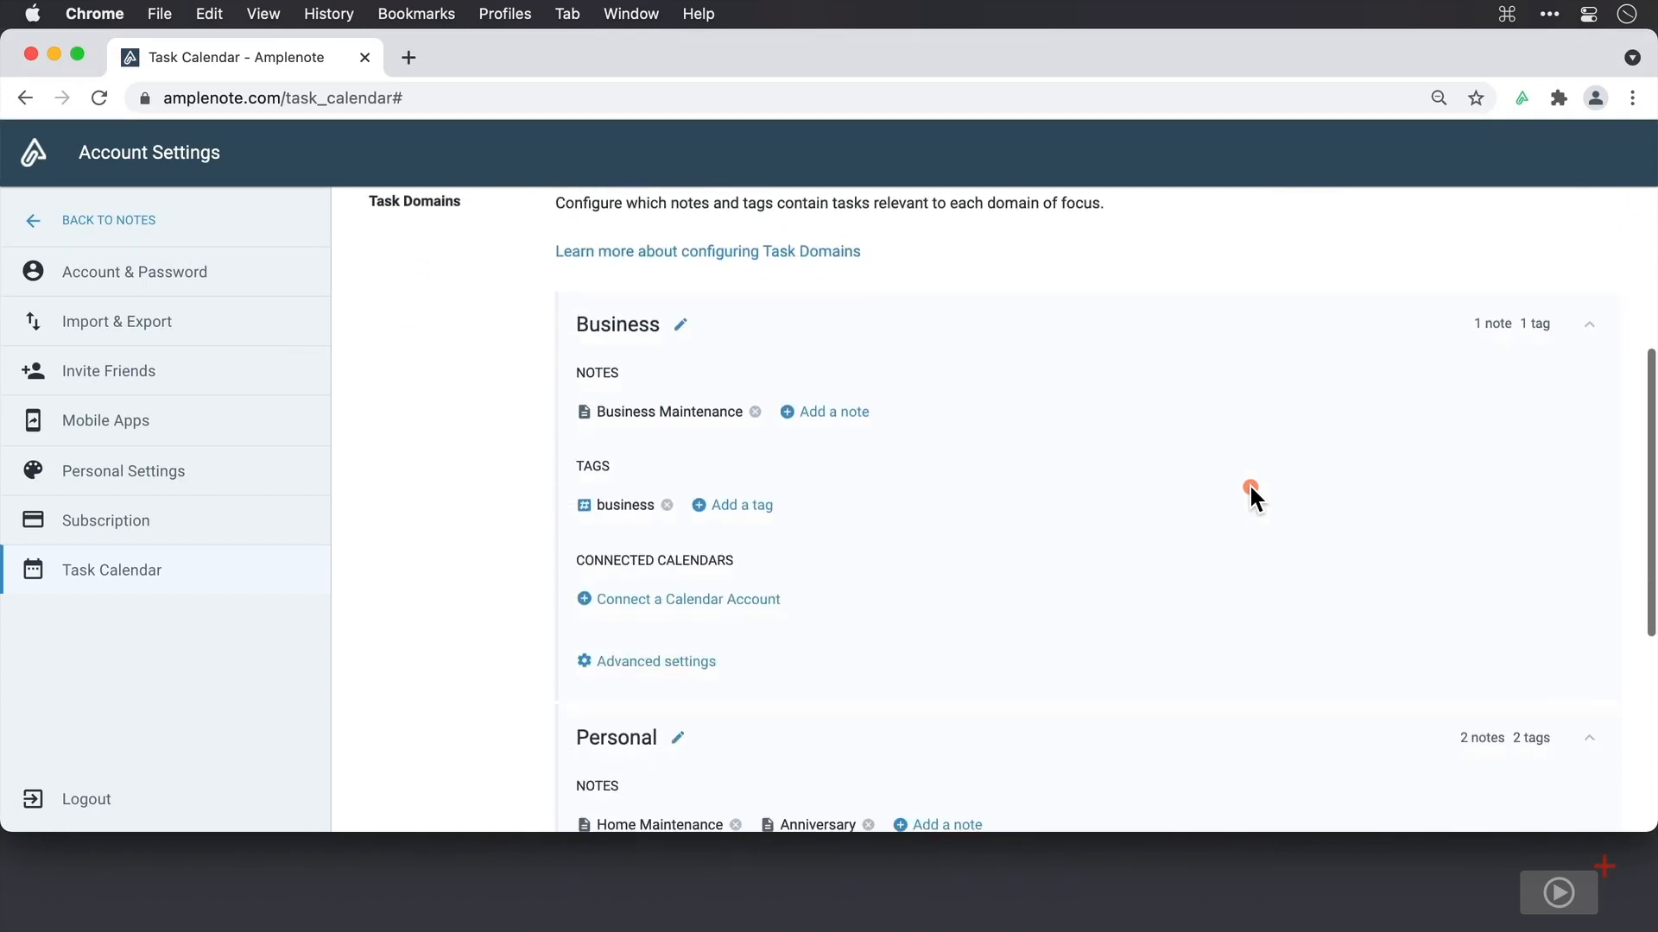
left_click(779, 602)
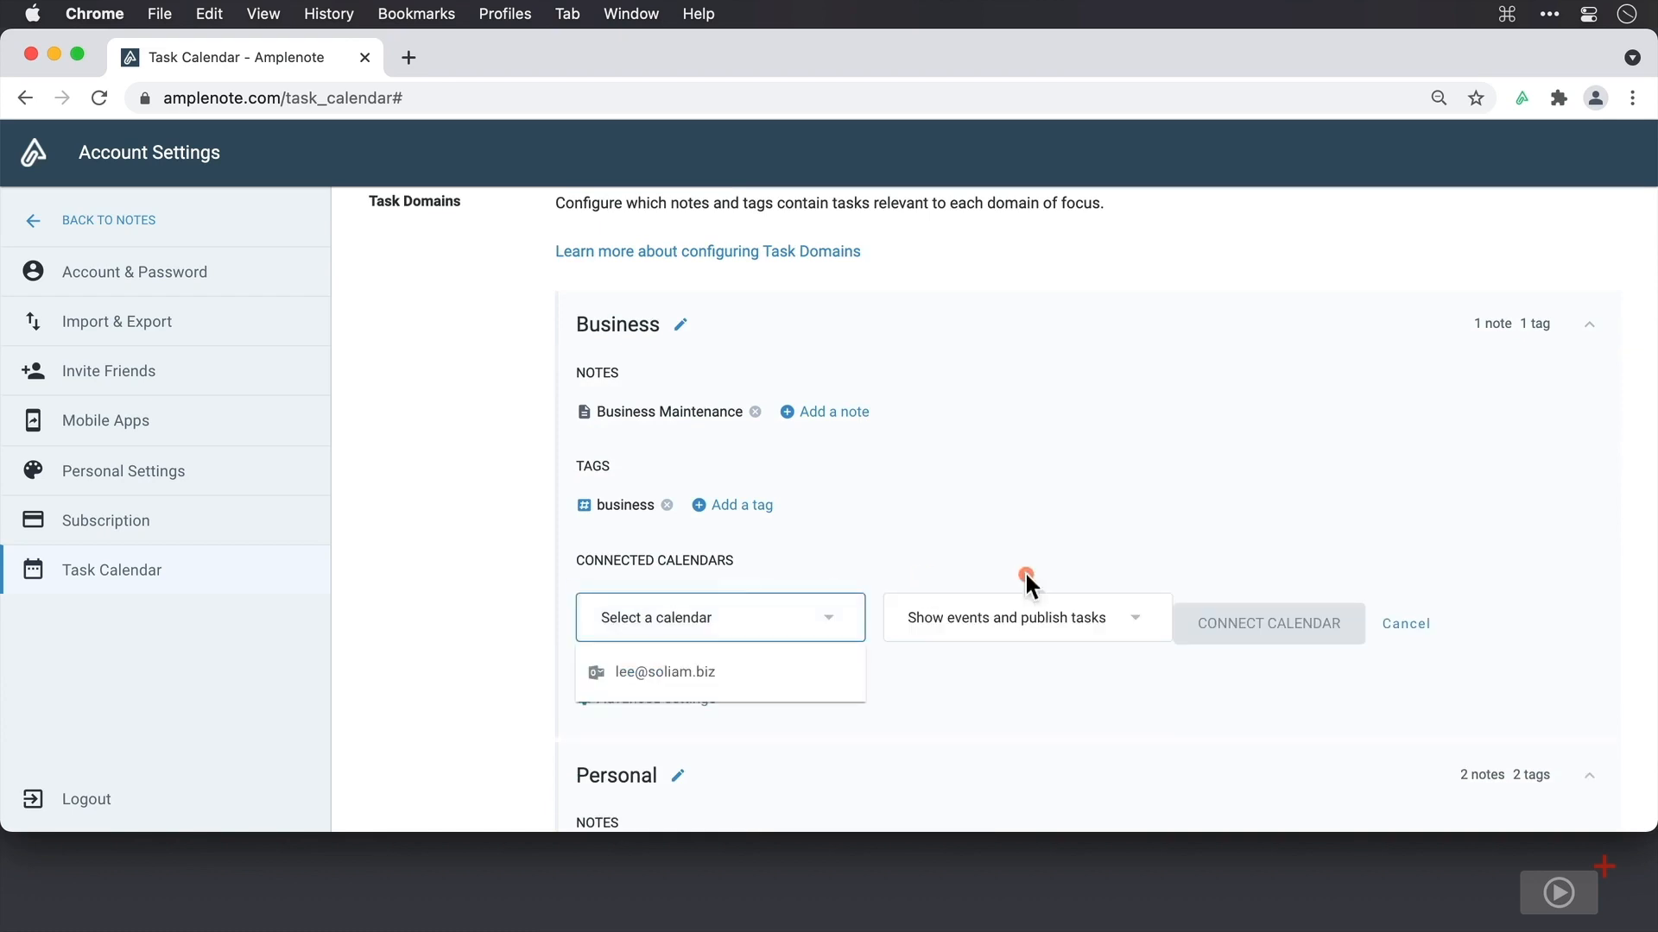
left_click(1135, 618)
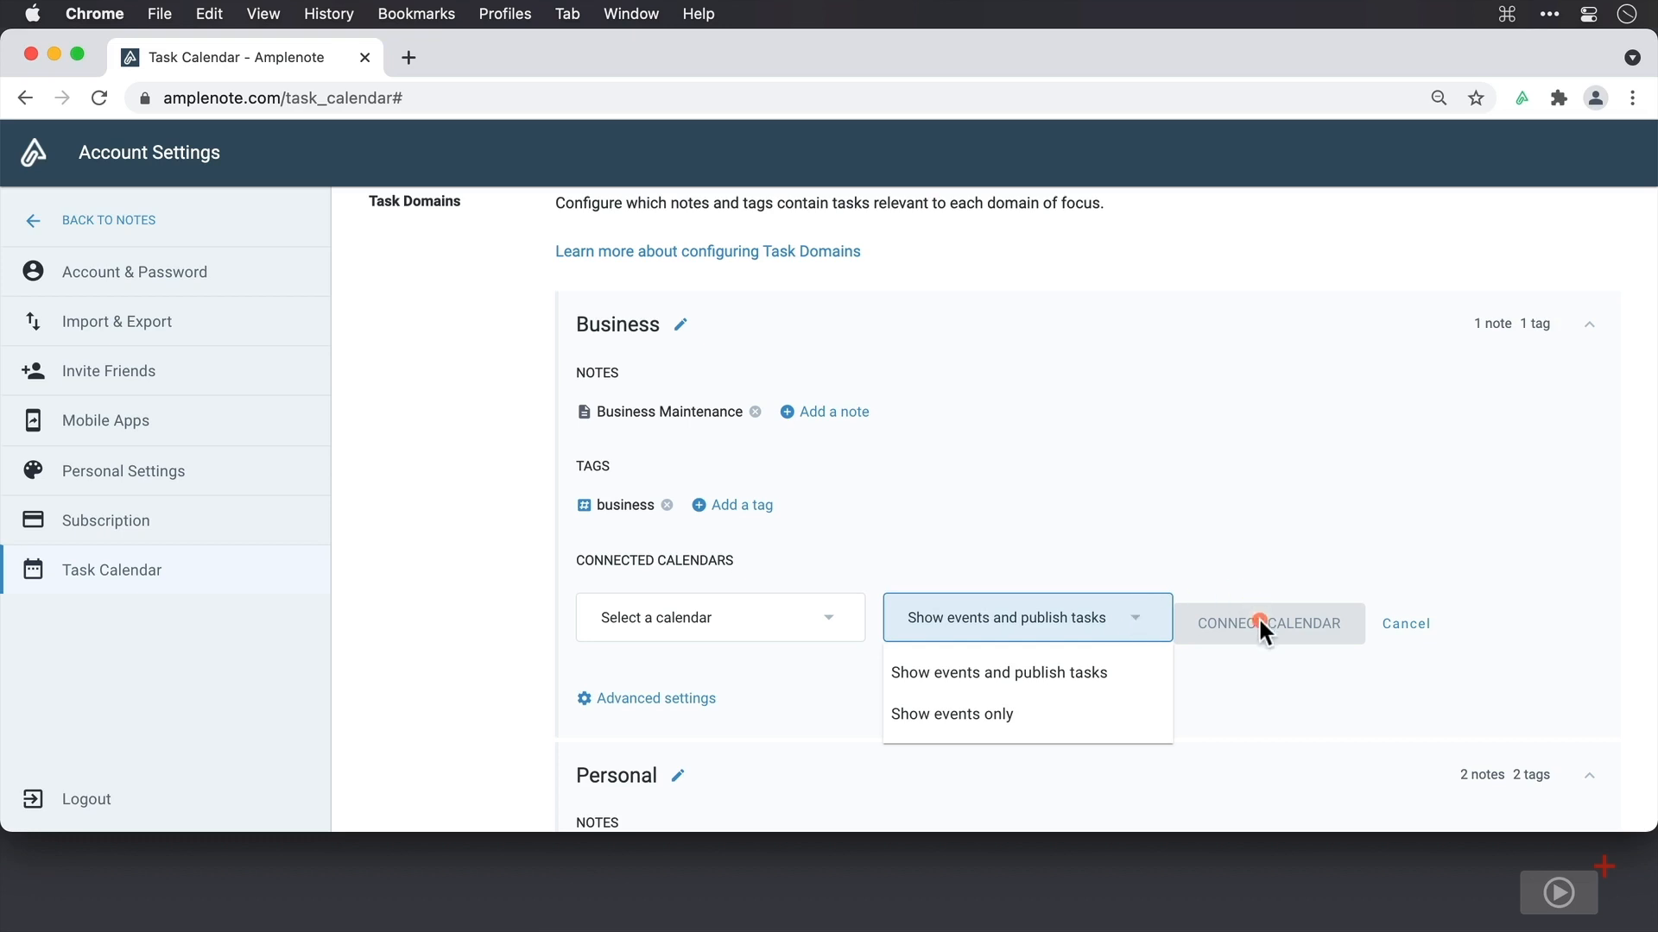
left_click(1121, 509)
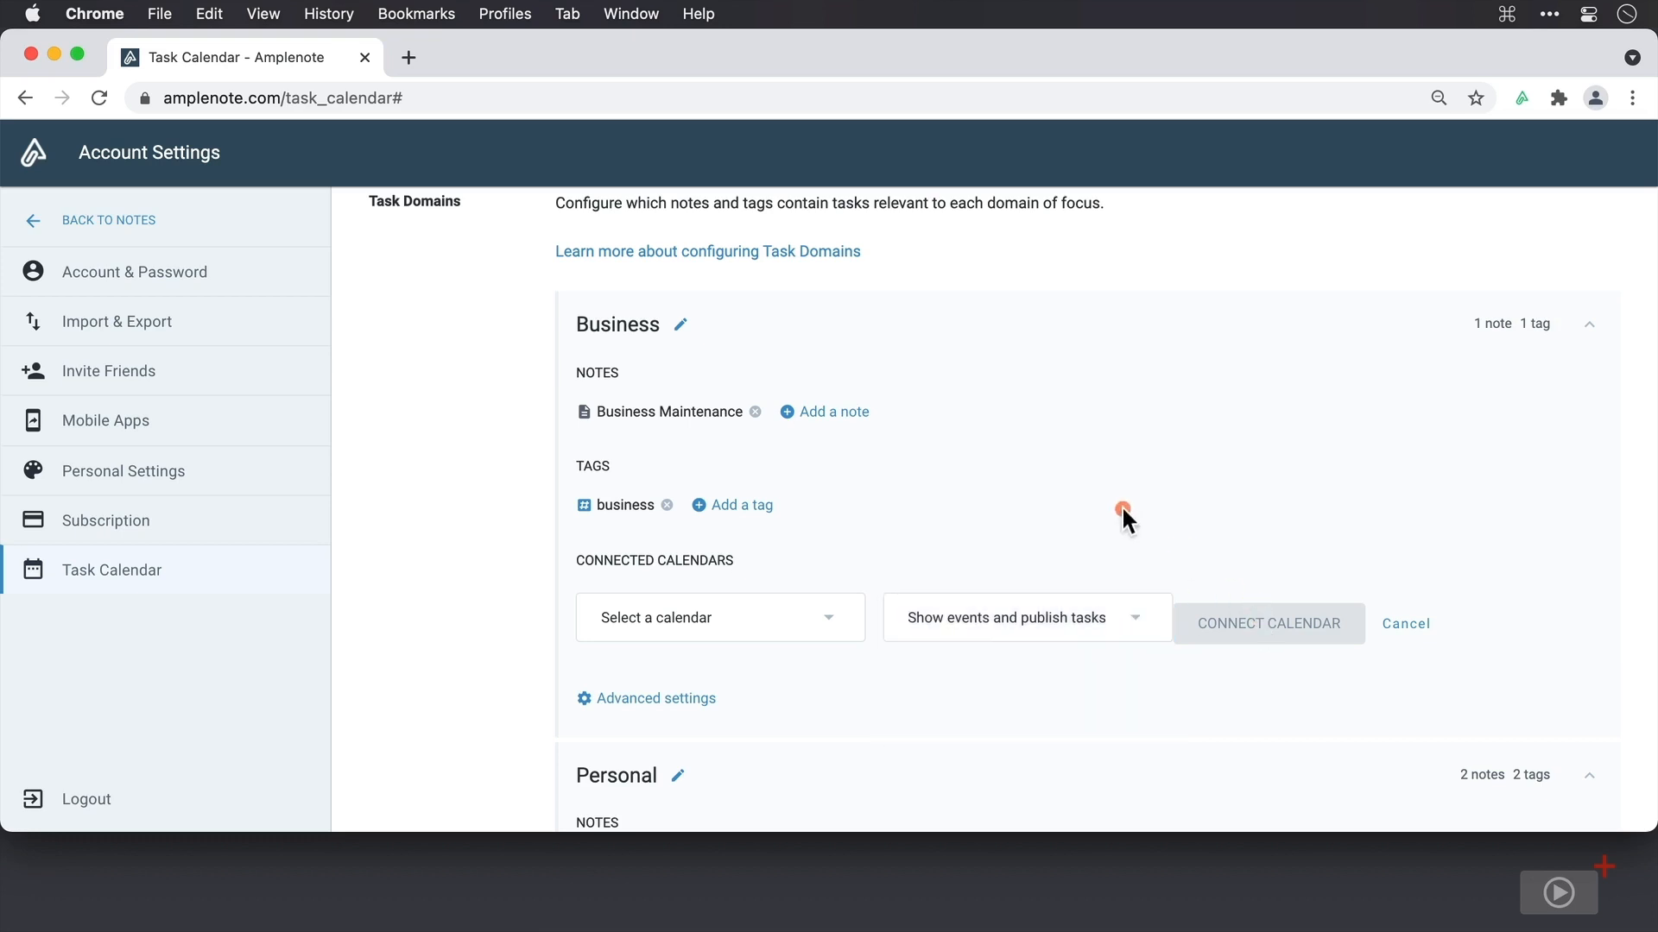
left_click(1409, 624)
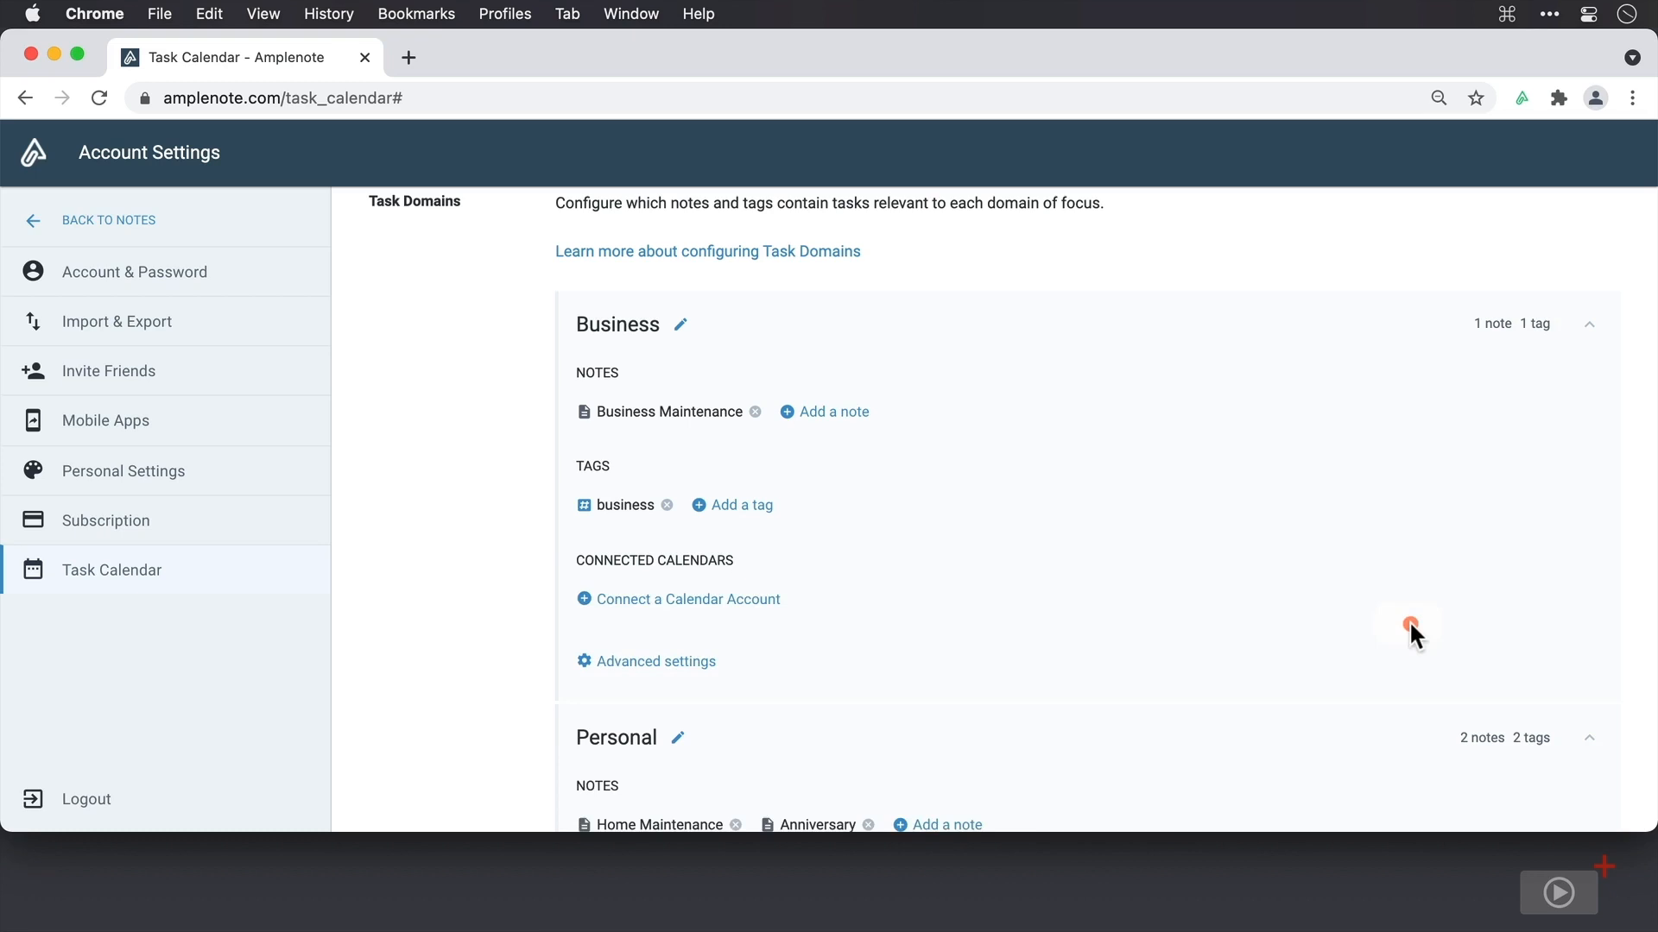
Leave the account settings and open the calendar to look over the Business domain's day schedule
scroll(1409, 620, "up", 5)
left_click(147, 222)
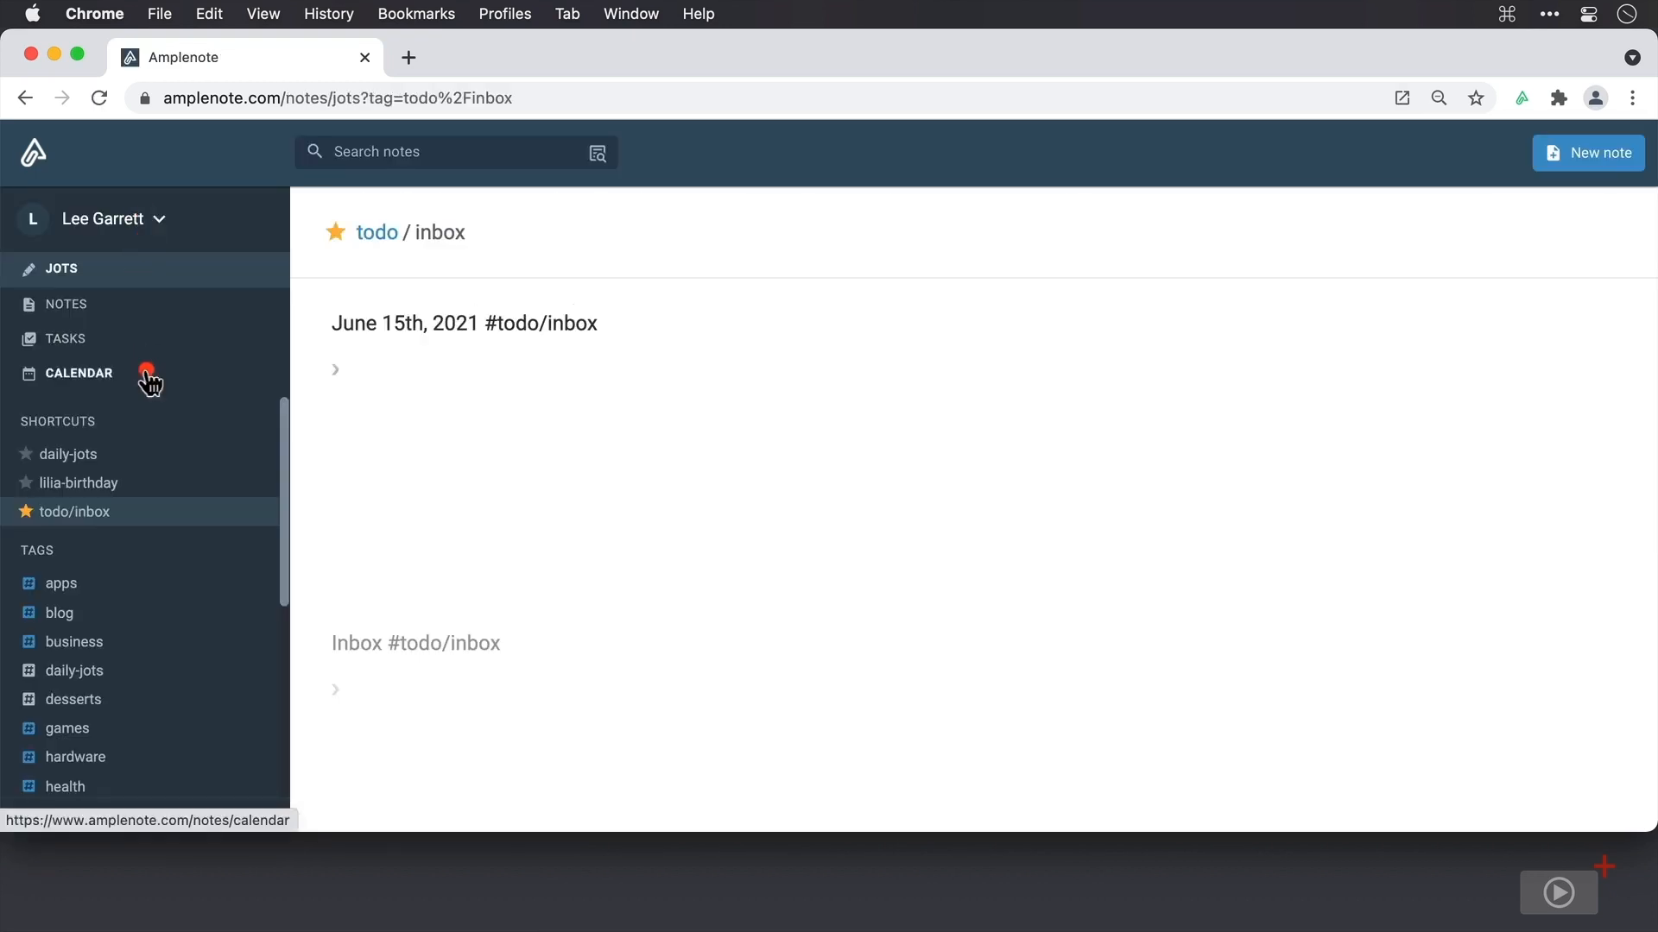
left_click(144, 373)
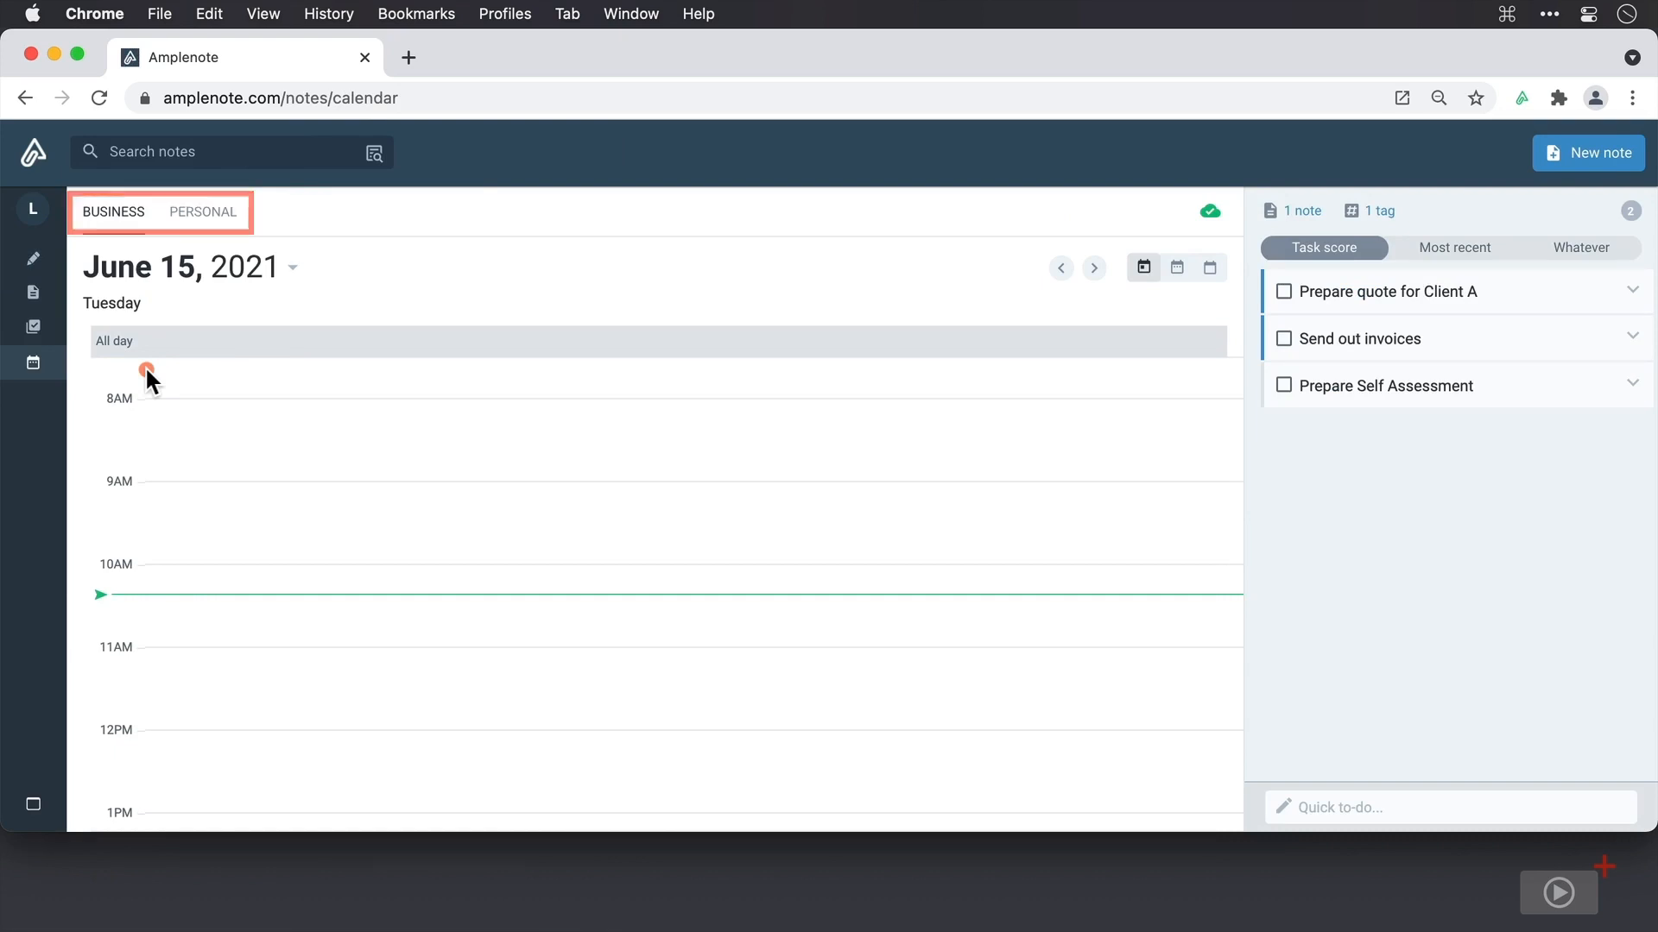
scroll(146, 370, "down", 1)
scroll(146, 369, "down", 8)
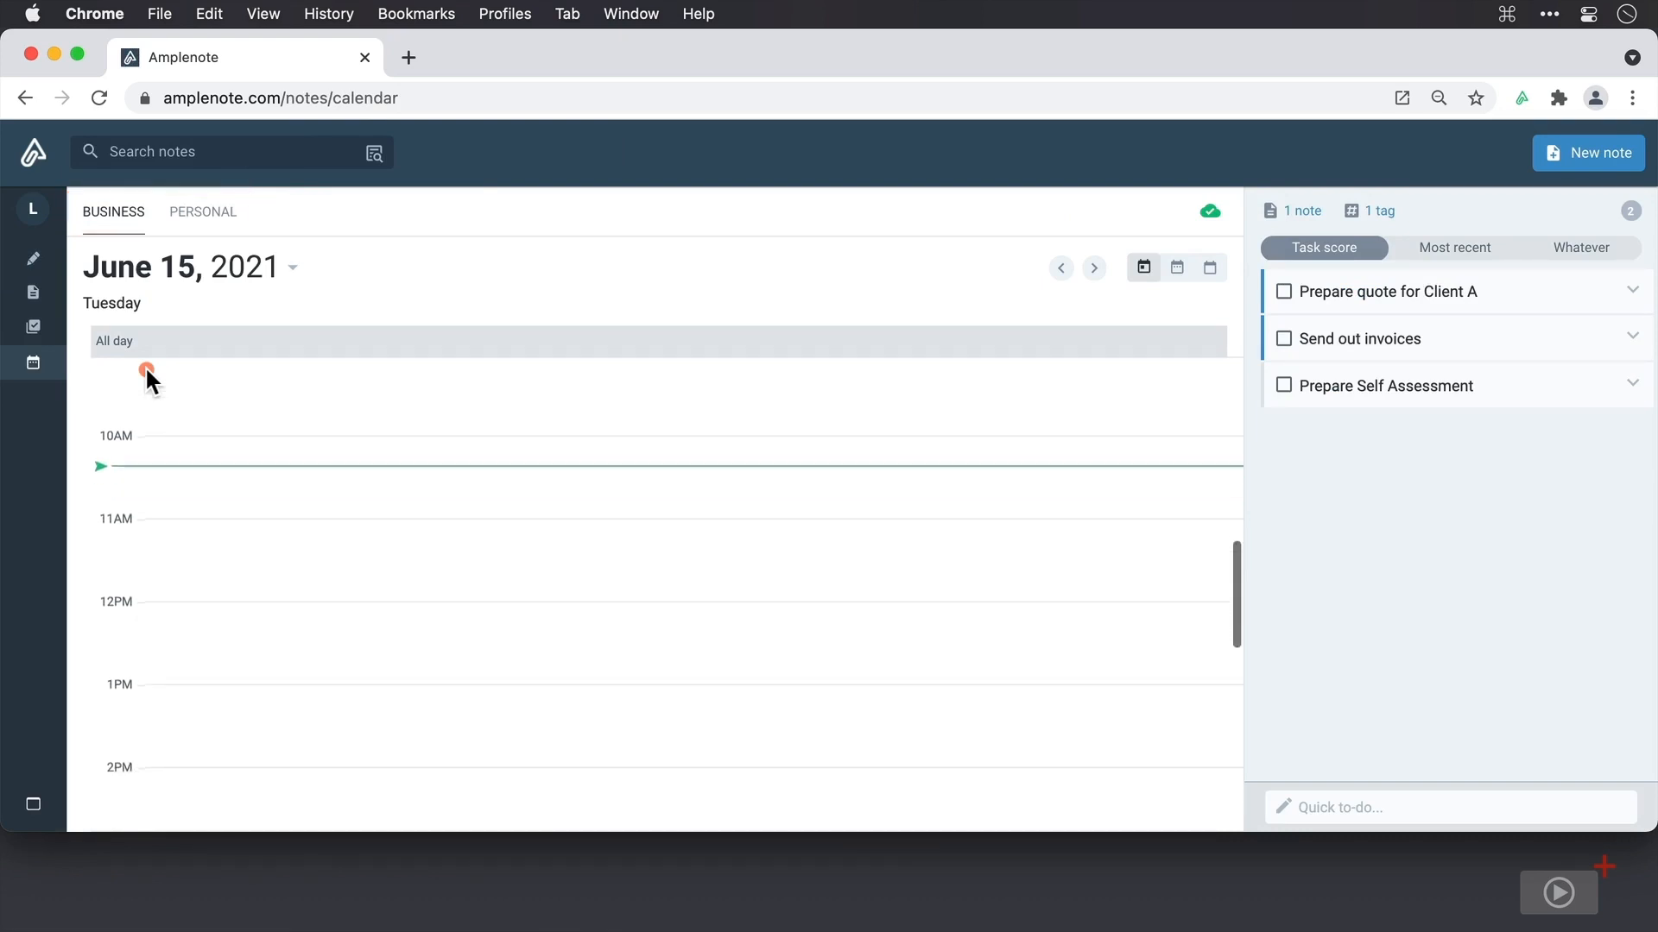
scroll(146, 370, "up", 12)
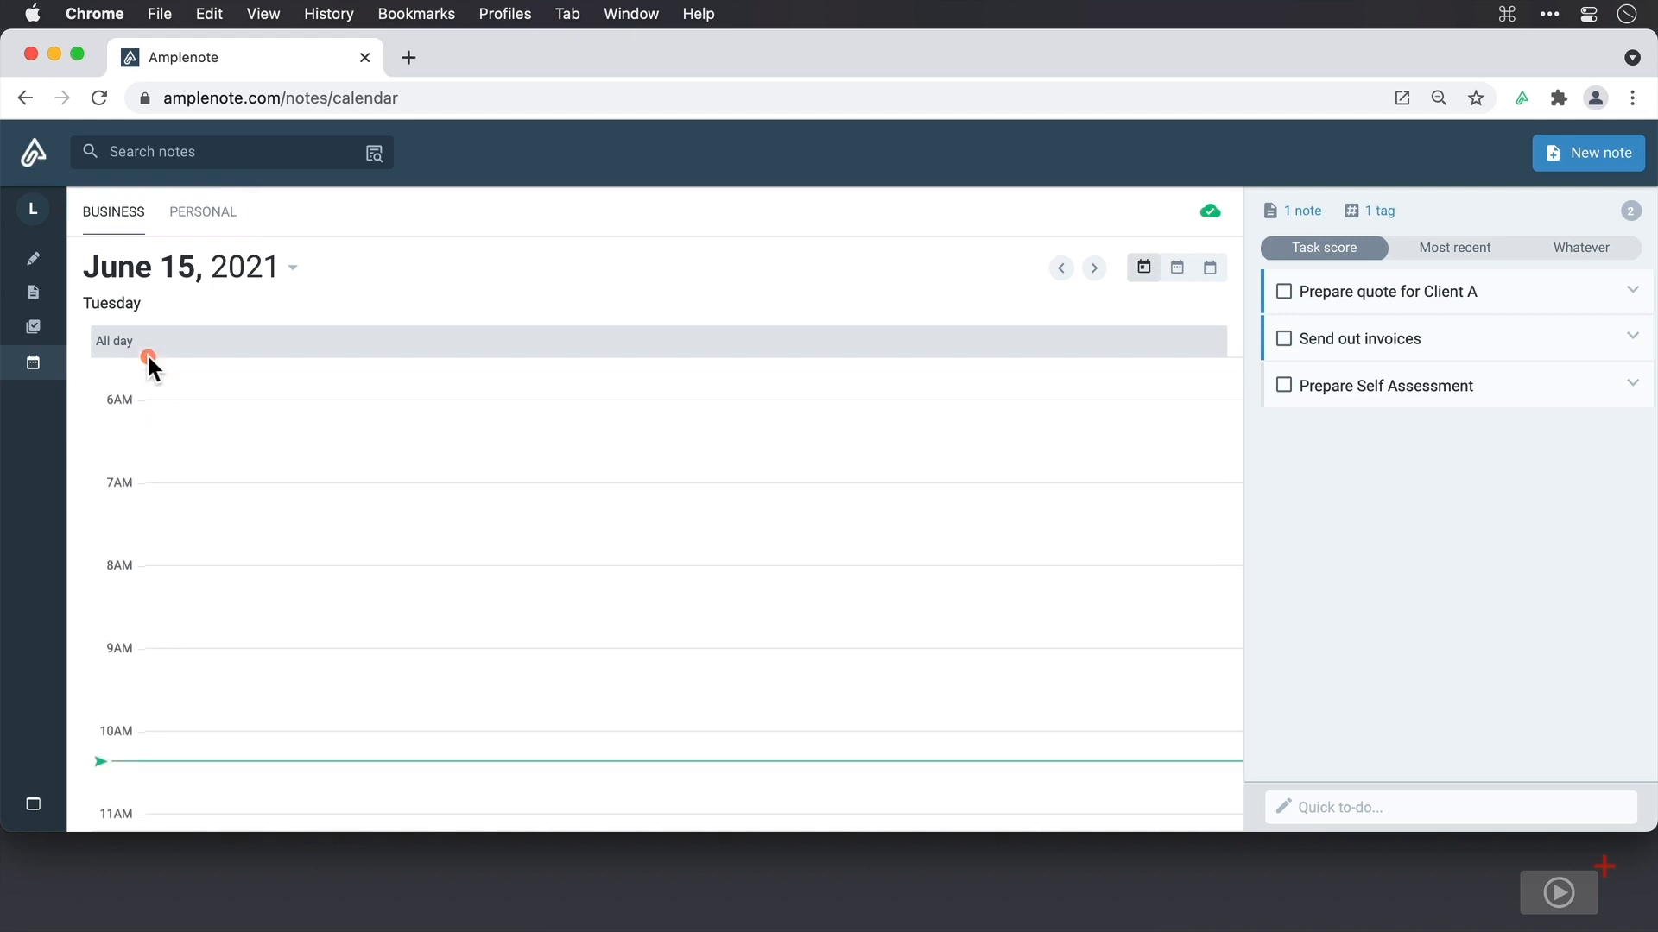
Switch the calendar to the Personal domain, look through its month view and return to the week view
left_click(203, 215)
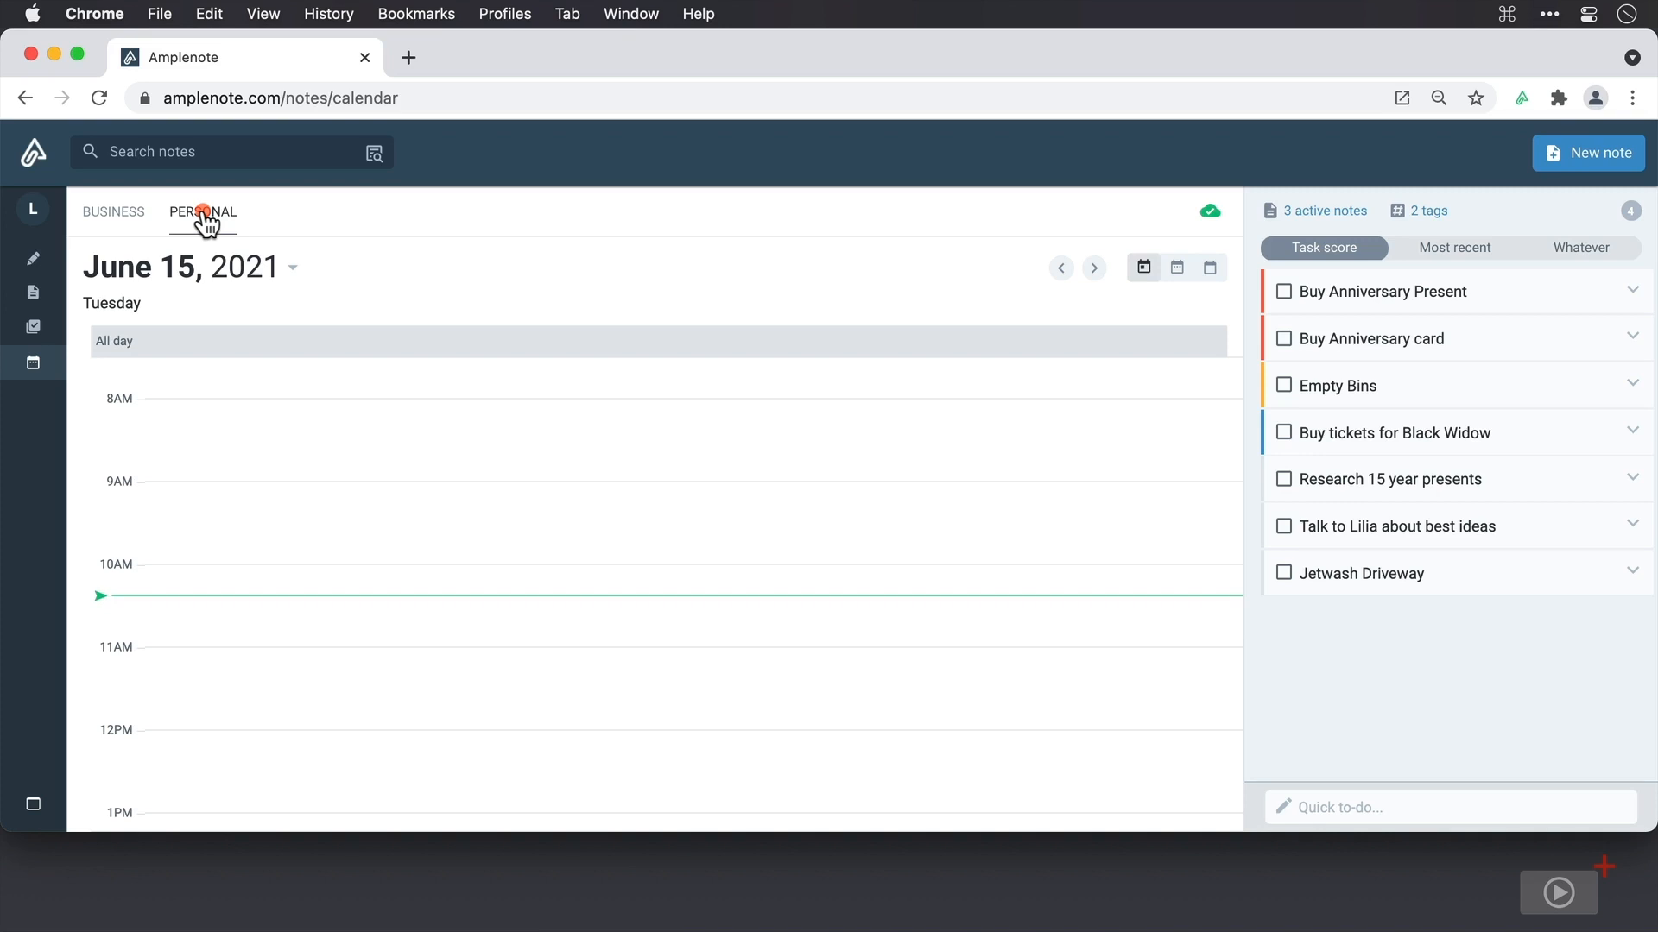
left_click(1176, 271)
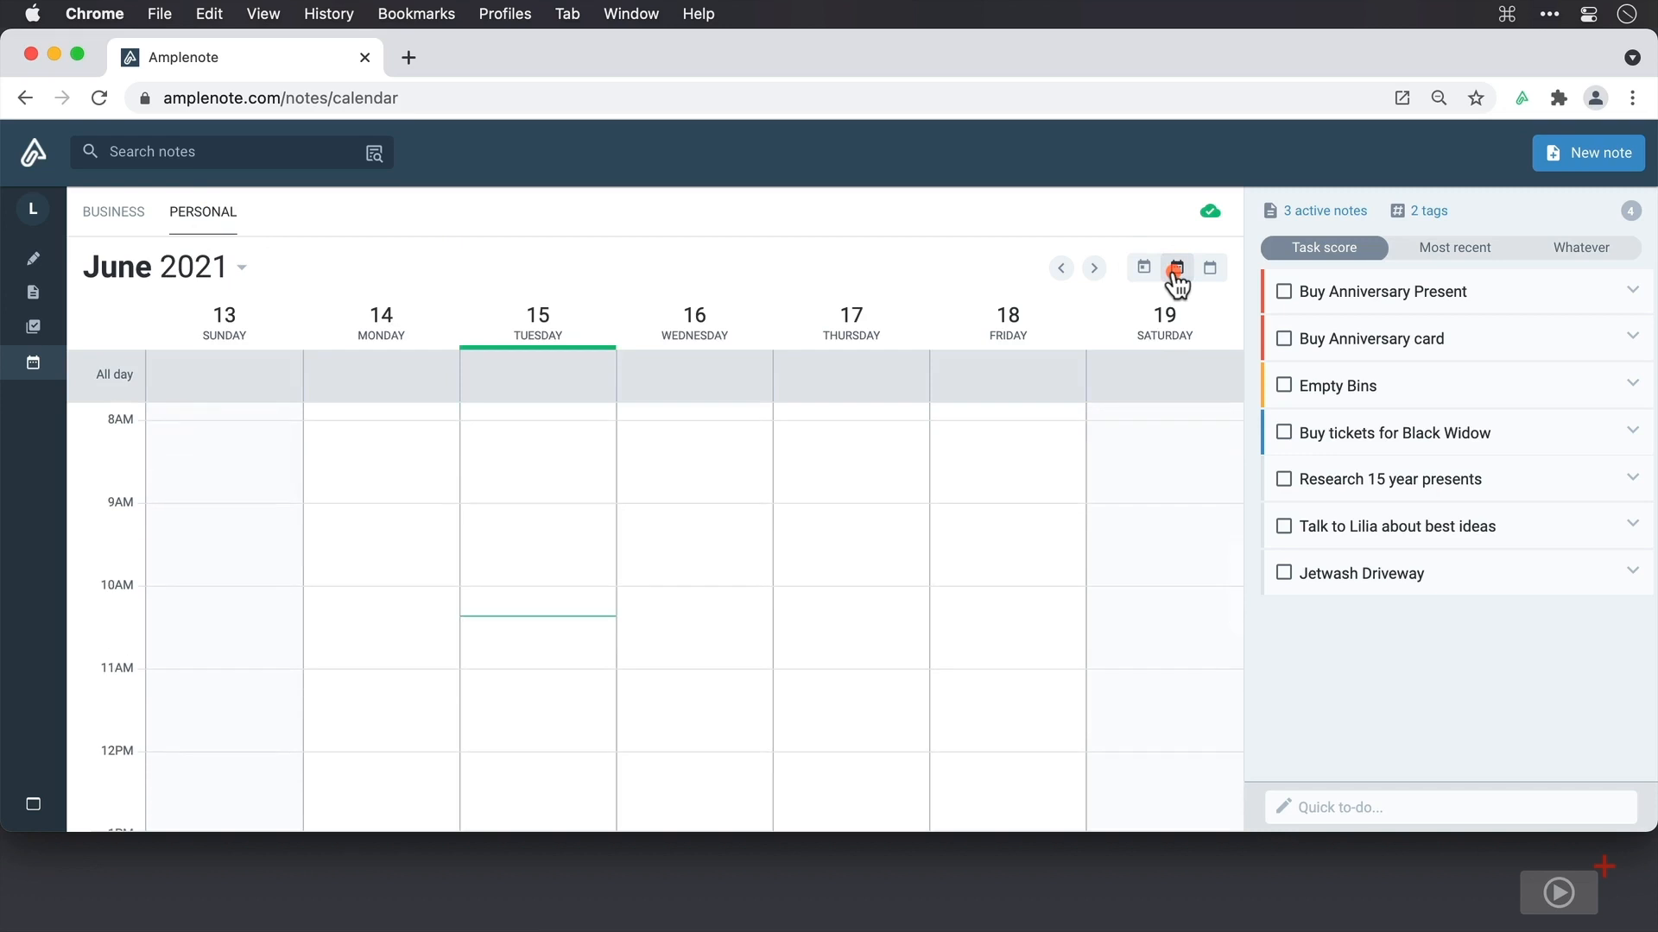
left_click(1209, 269)
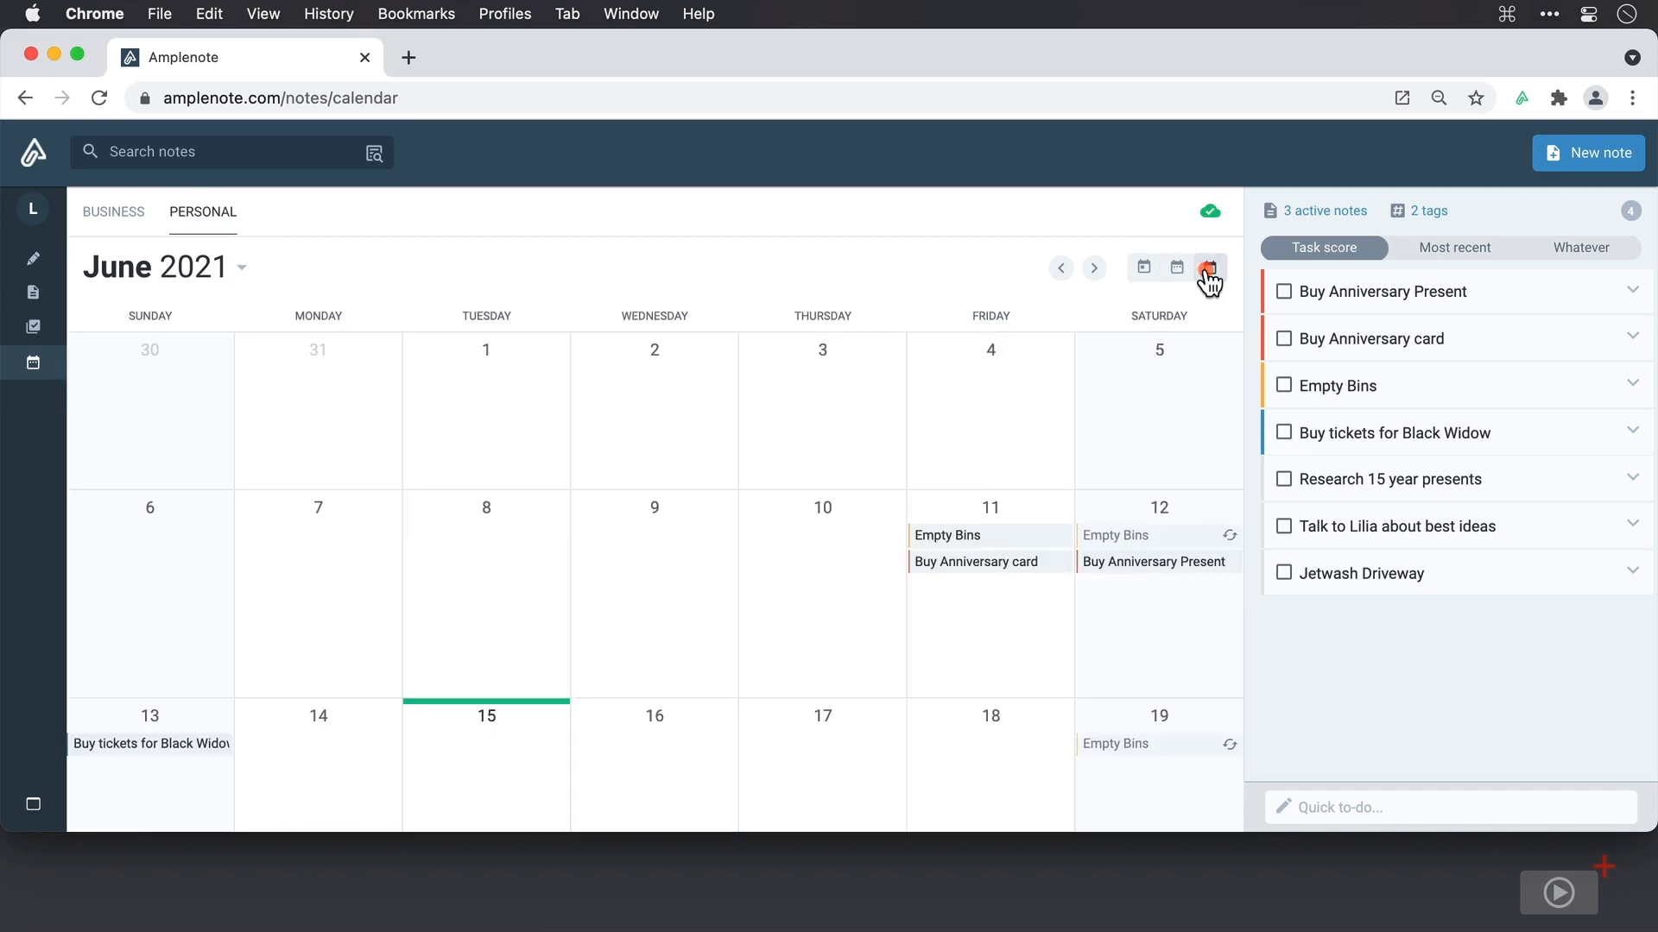
scroll(1018, 415, "down", 5)
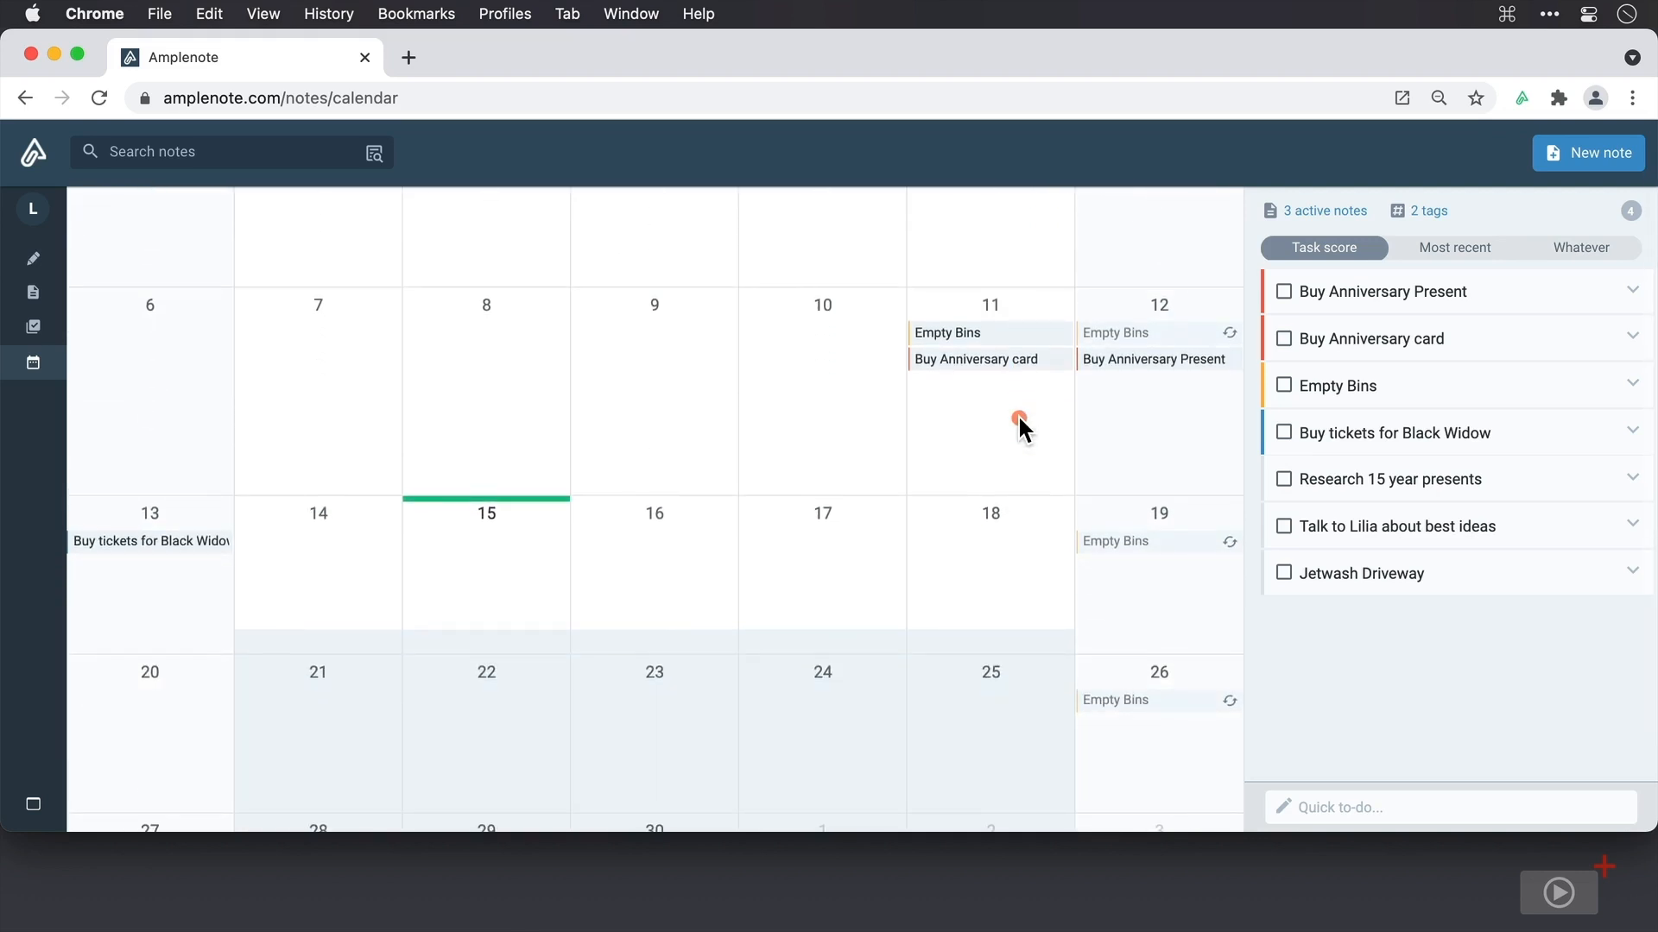
scroll(1018, 414, "up", 5)
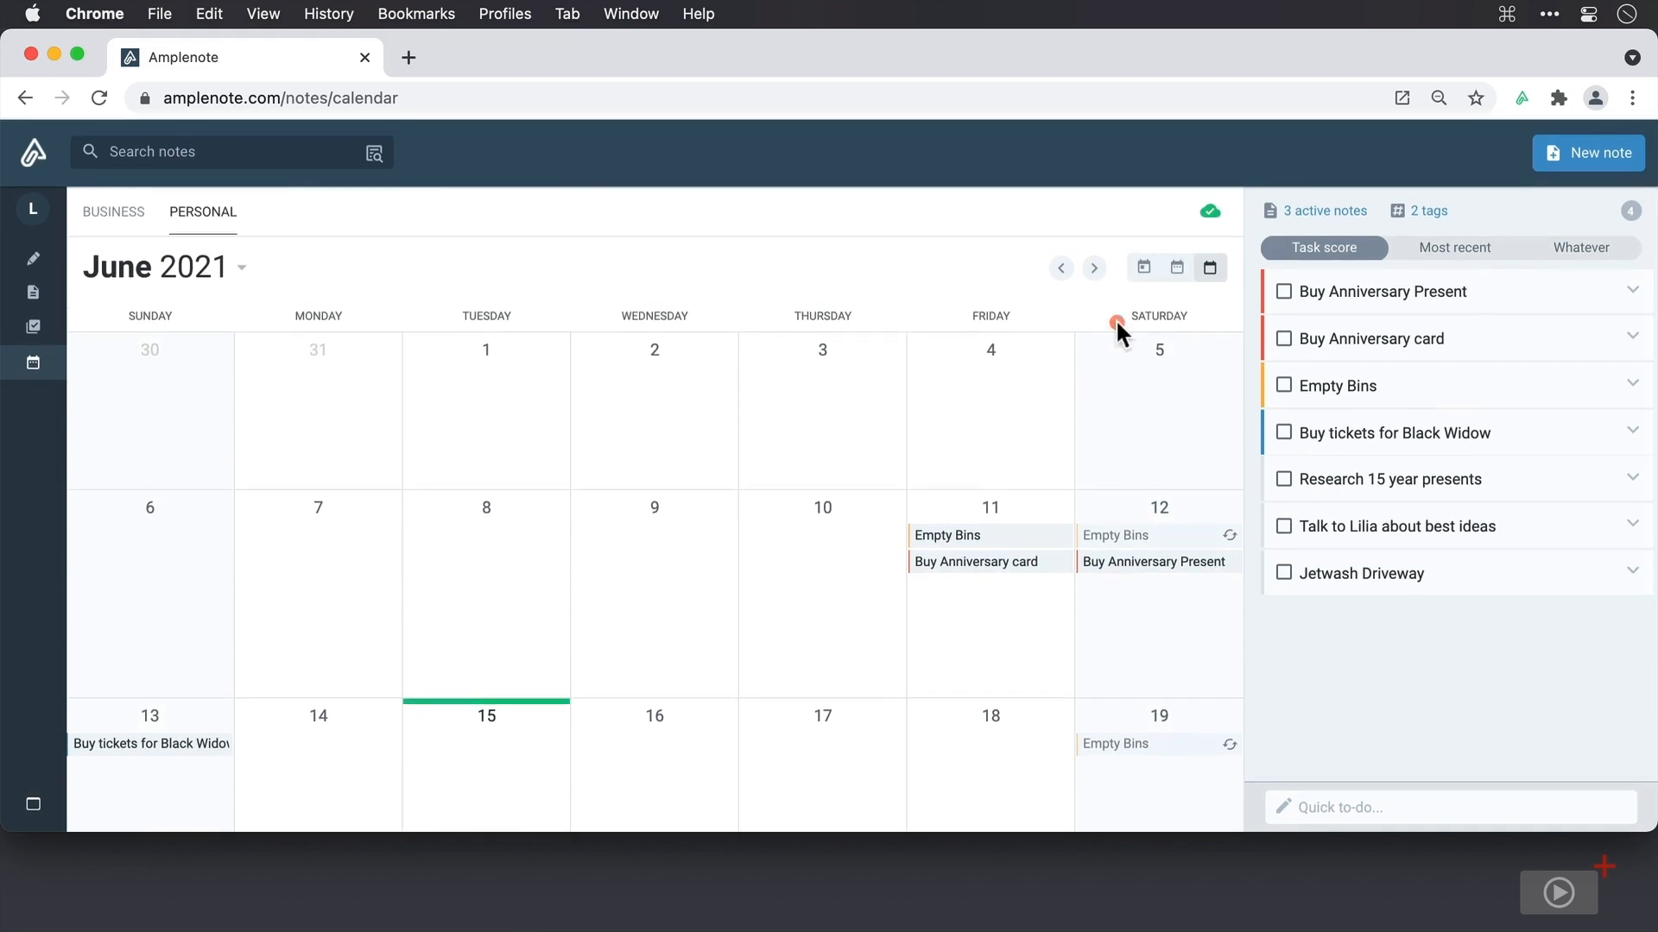
left_click(1176, 269)
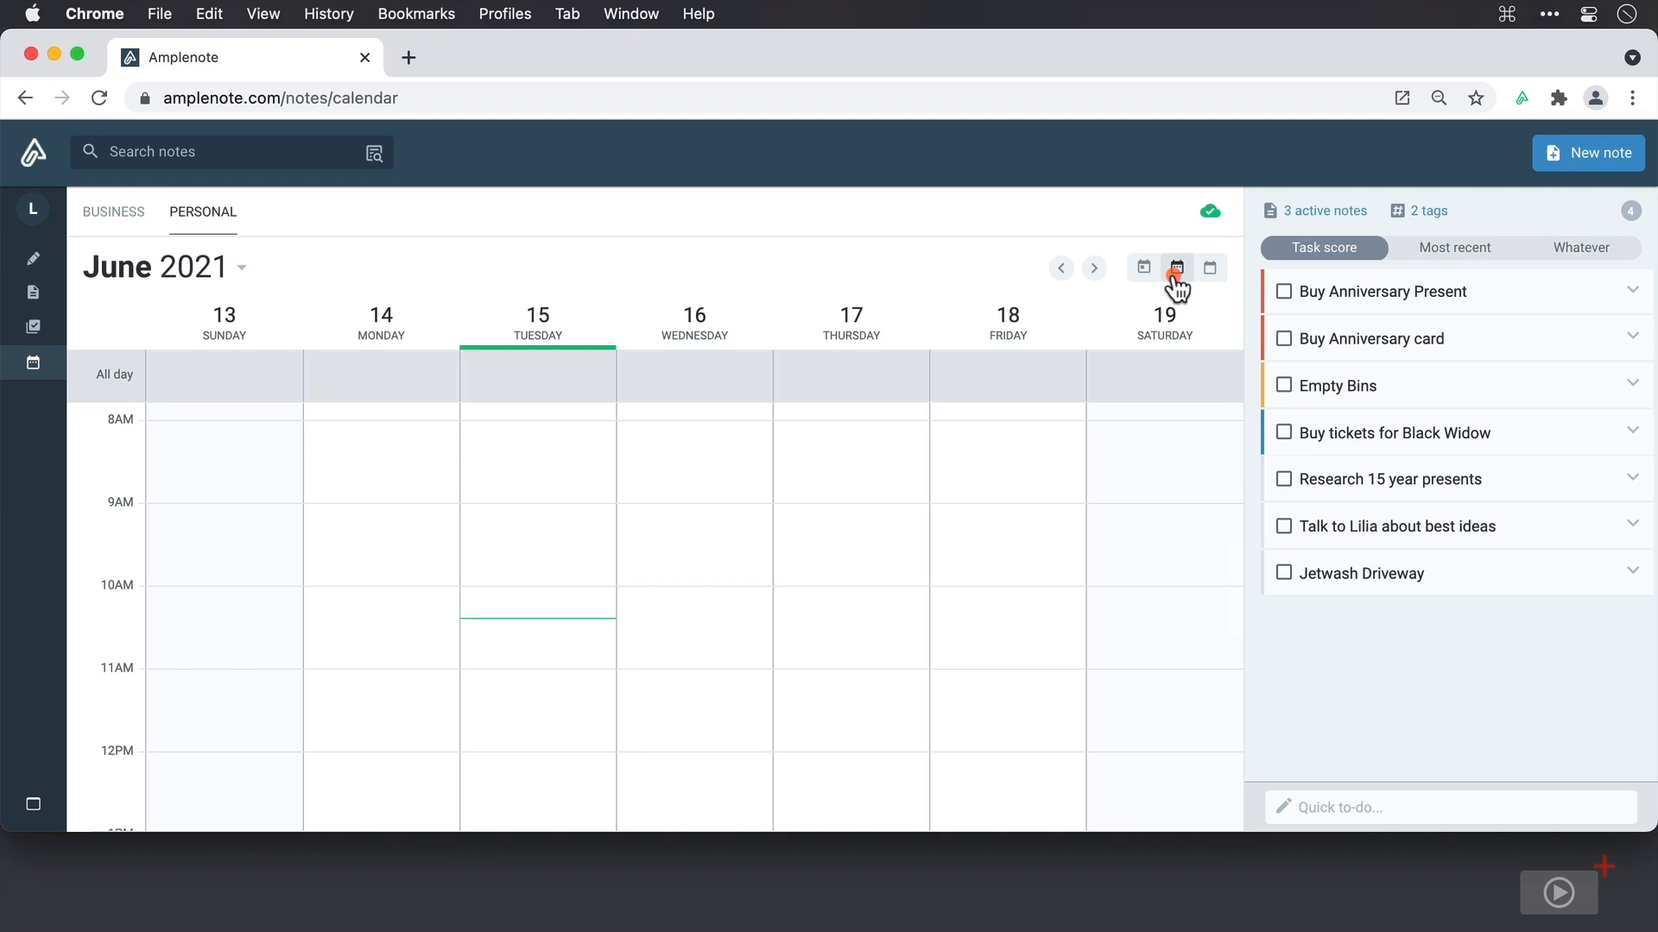
Start a task at 9:00 am on Thursday, June 17, and assign it to the Home Maintenance note after searching note titles for "sim"
left_click(822, 515)
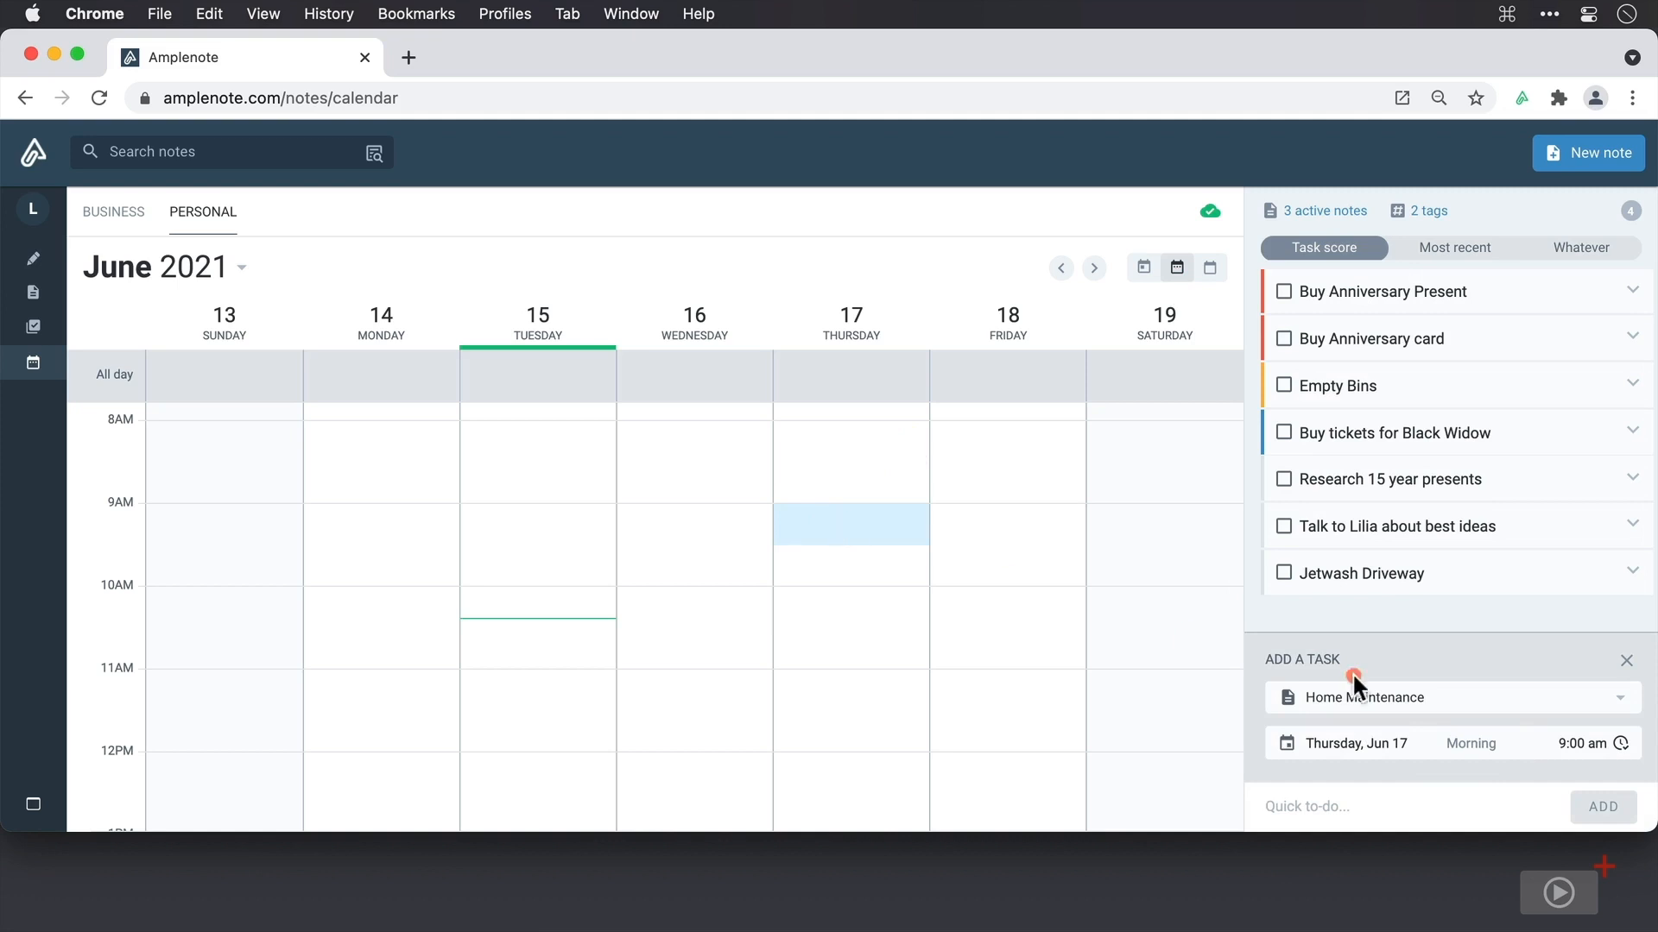
left_click(1625, 699)
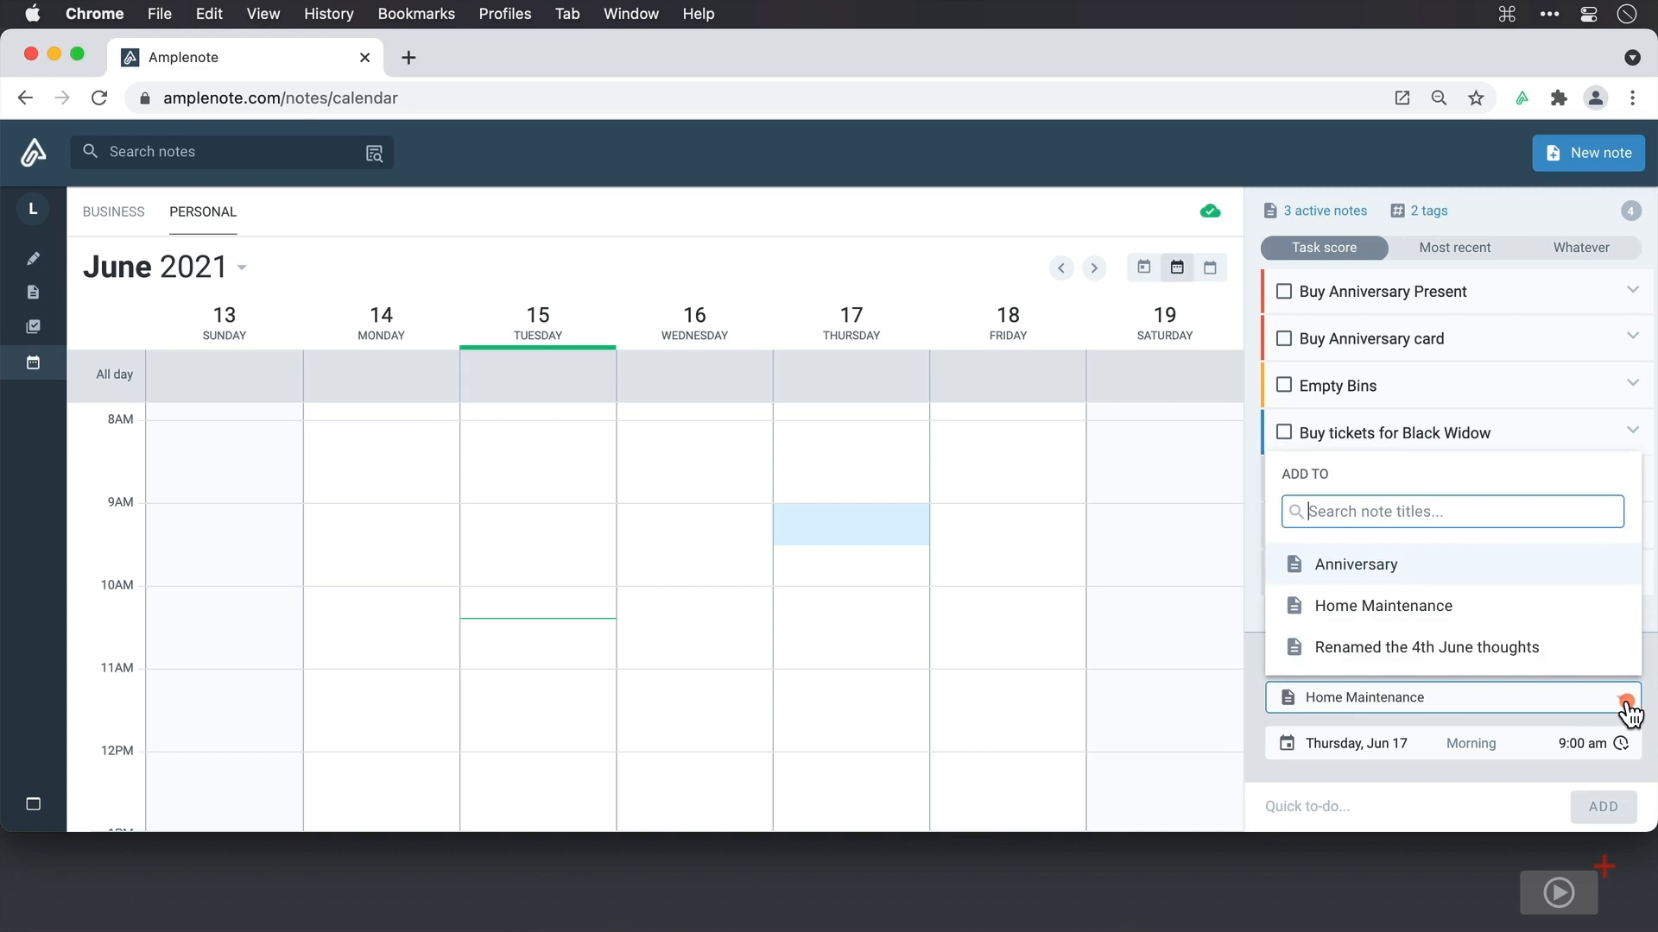
type("sim")
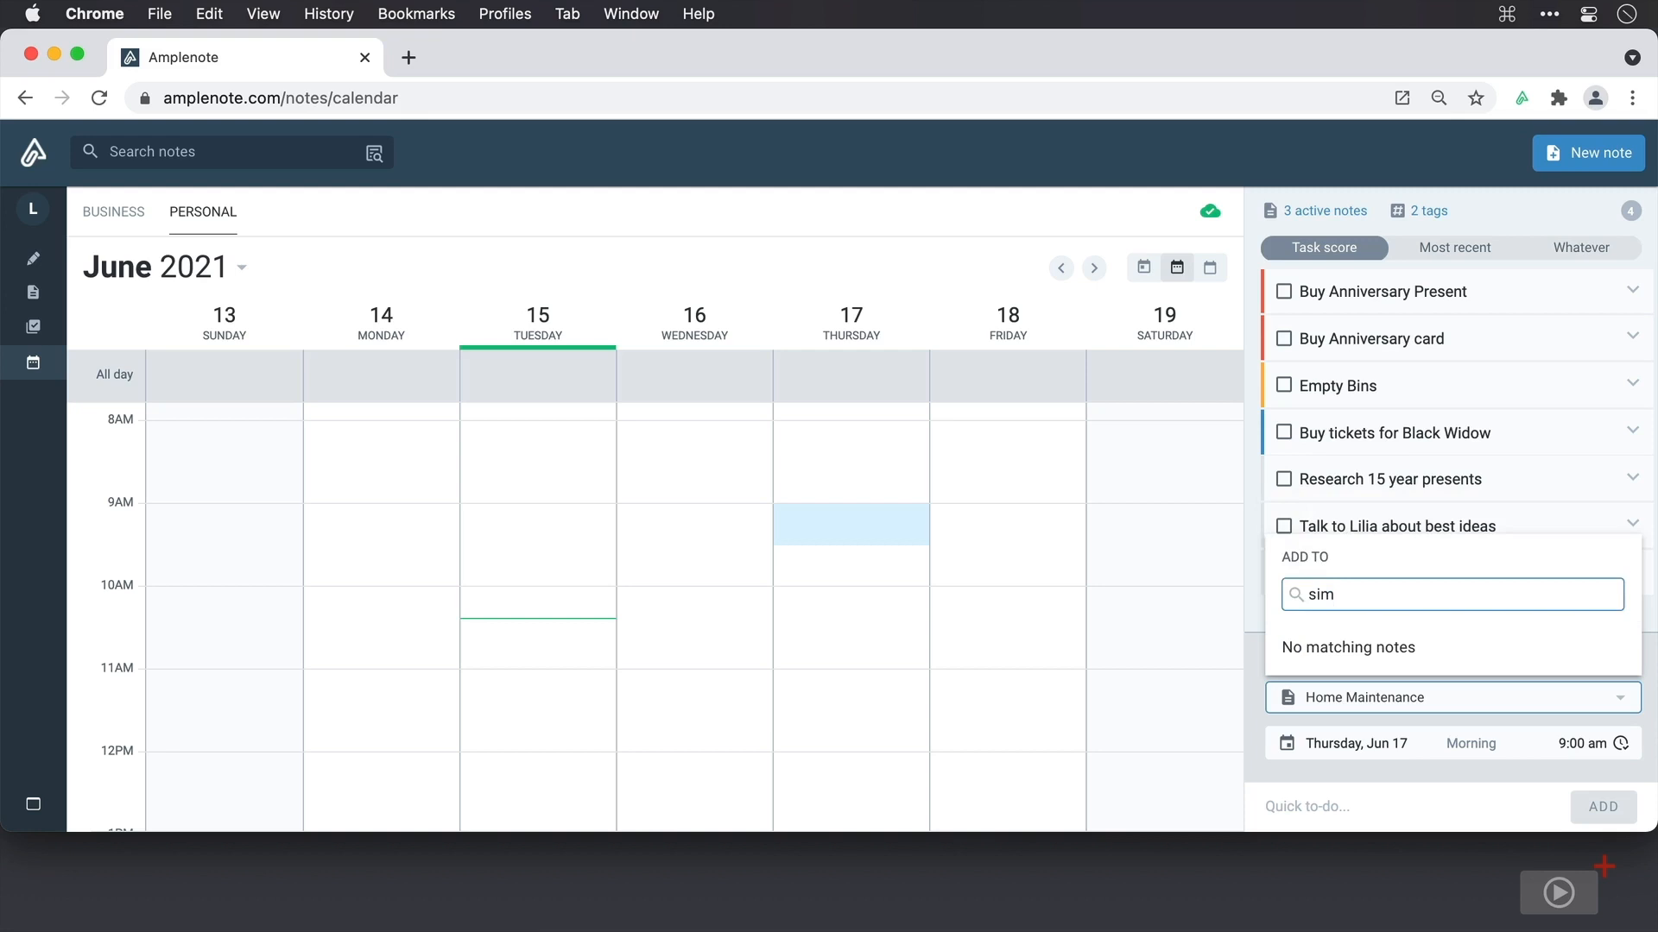
key("BackSpace")
key("BackSpace")
key("BackSpace")
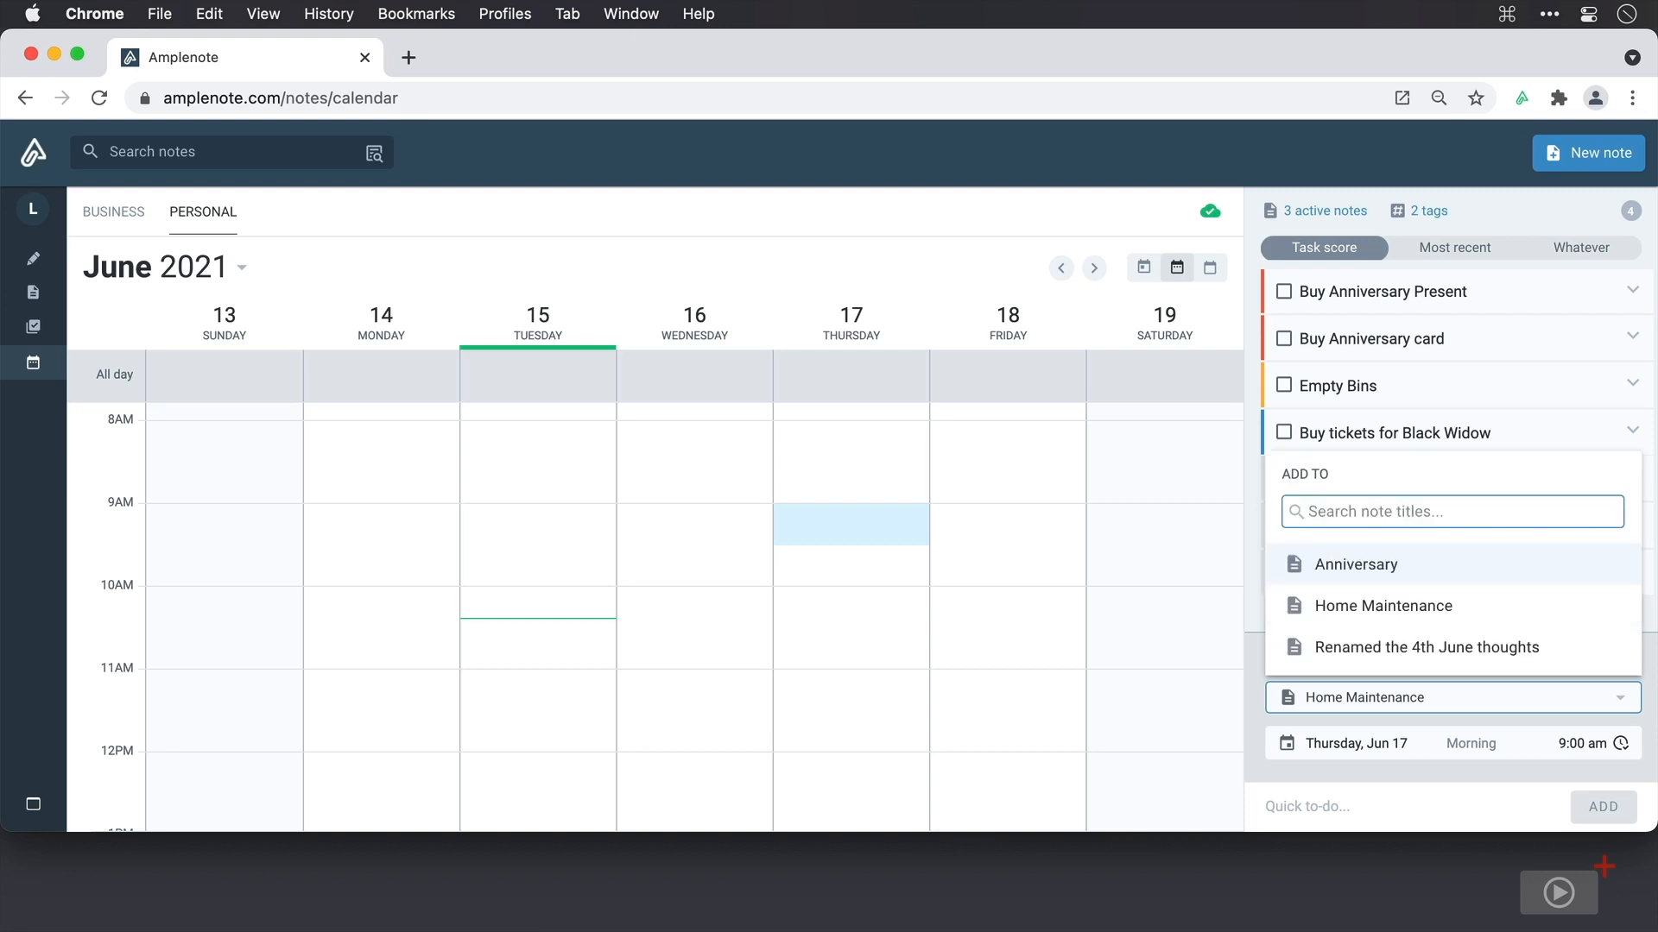
left_click(1425, 605)
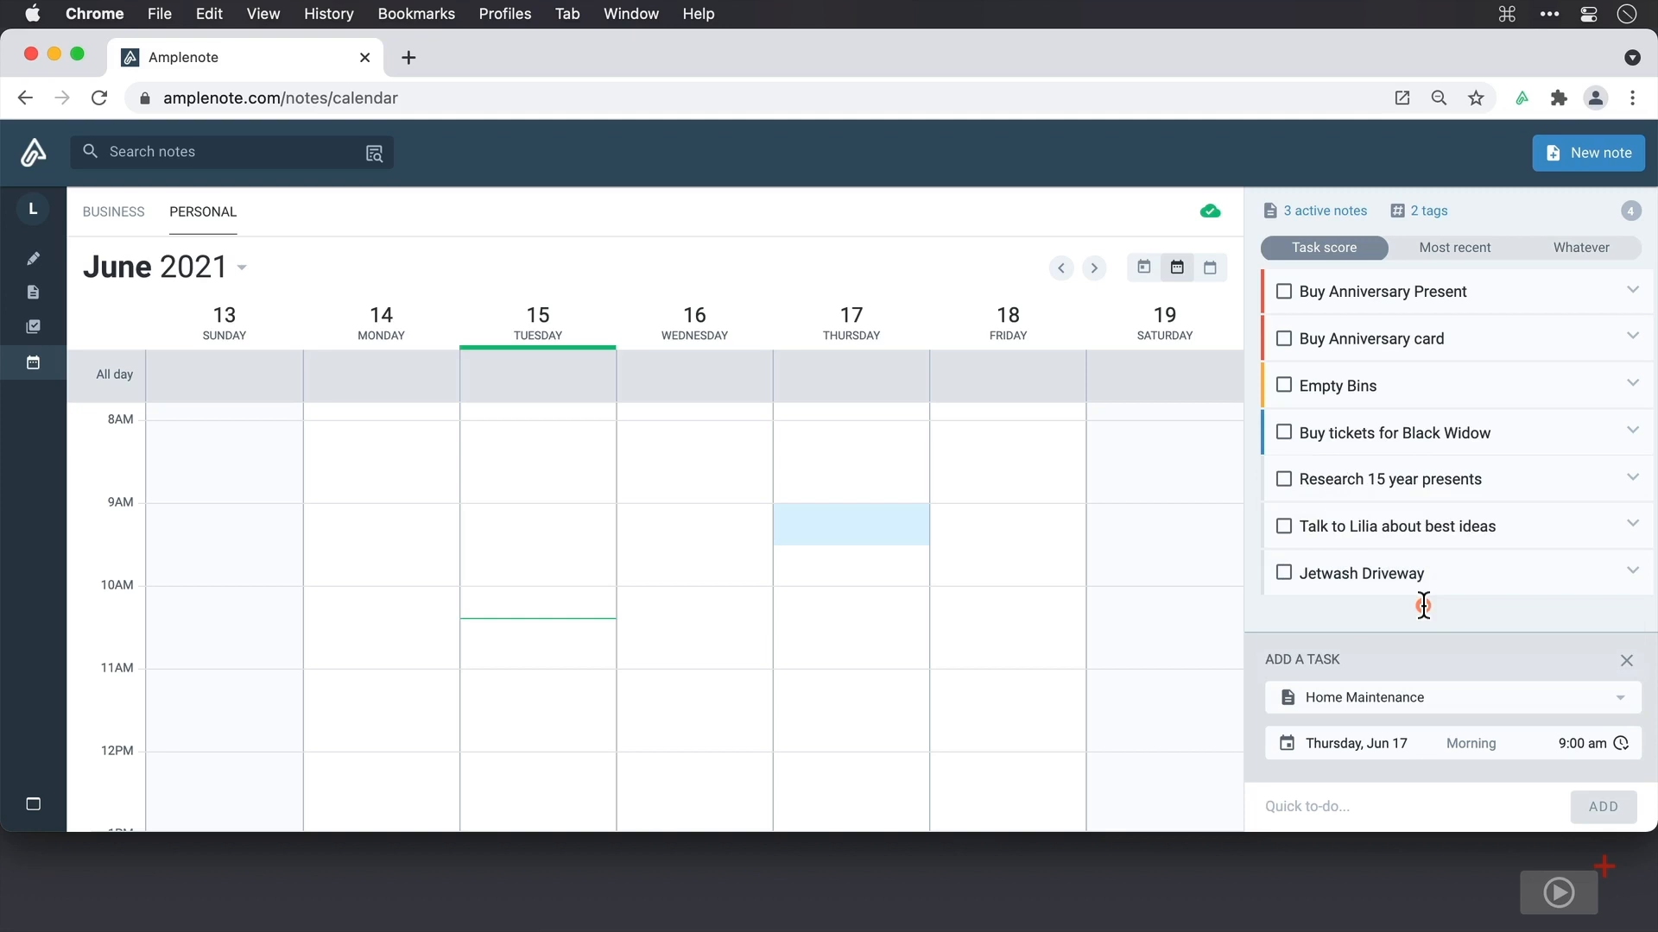
Try adding a "School Run" task to Home Maintenance for tomorrow, June 16, at 9:00 am, and undo the addition
left_click(1358, 745)
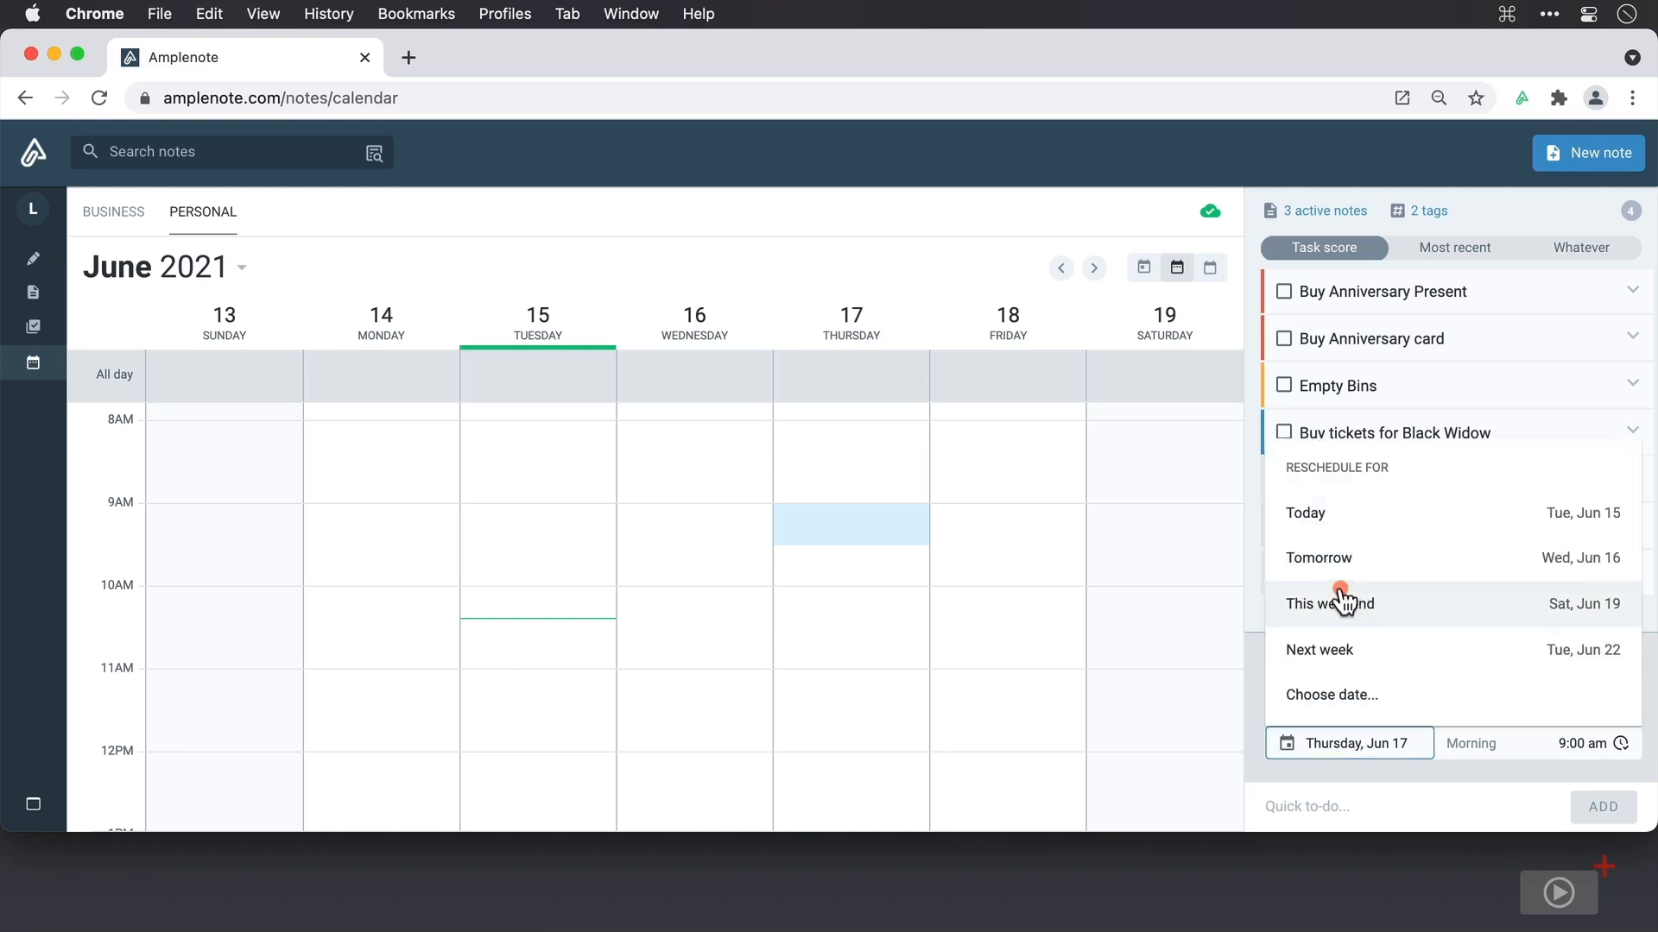
left_click(1345, 563)
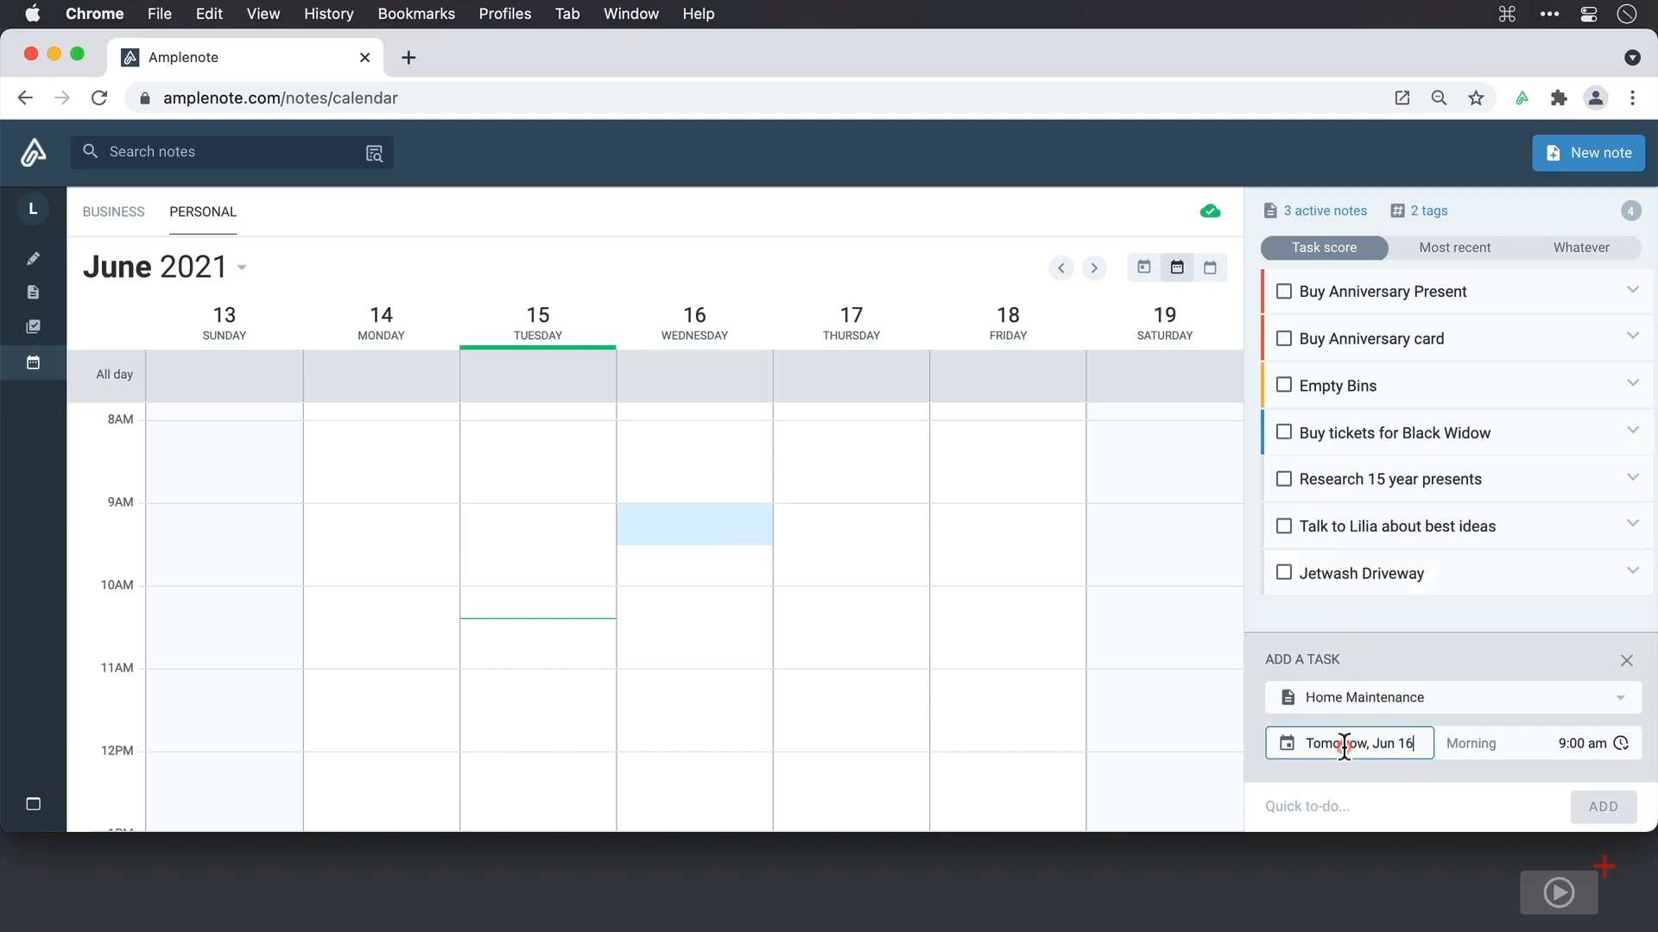
left_click(1320, 804)
type("School Run")
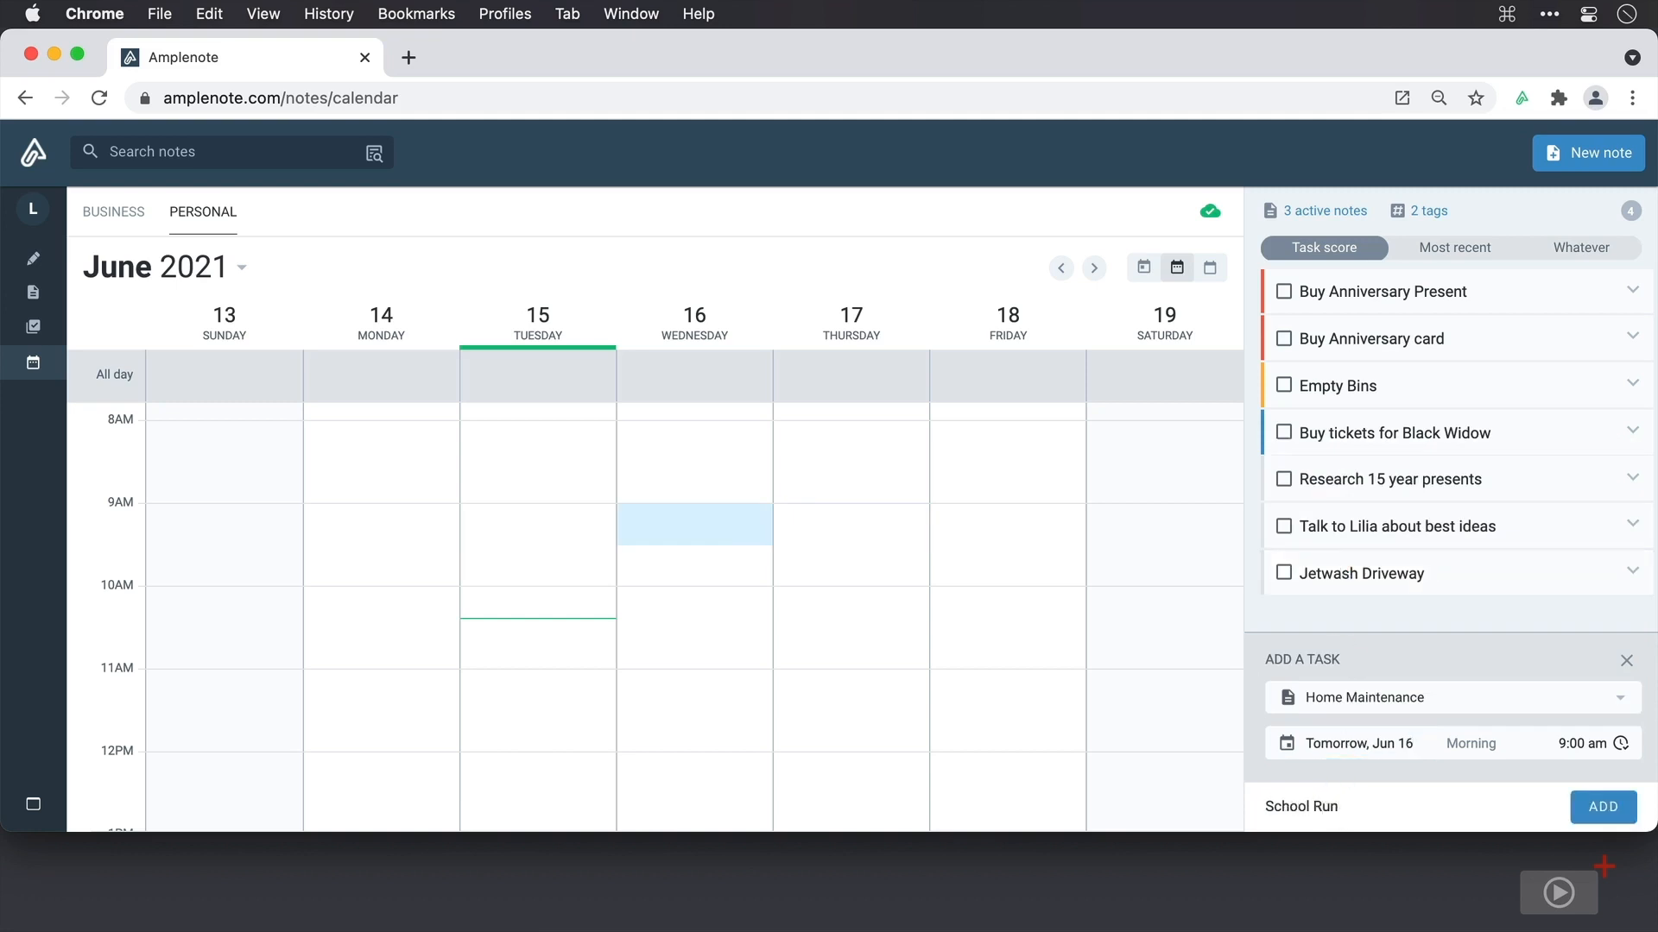
key("Return")
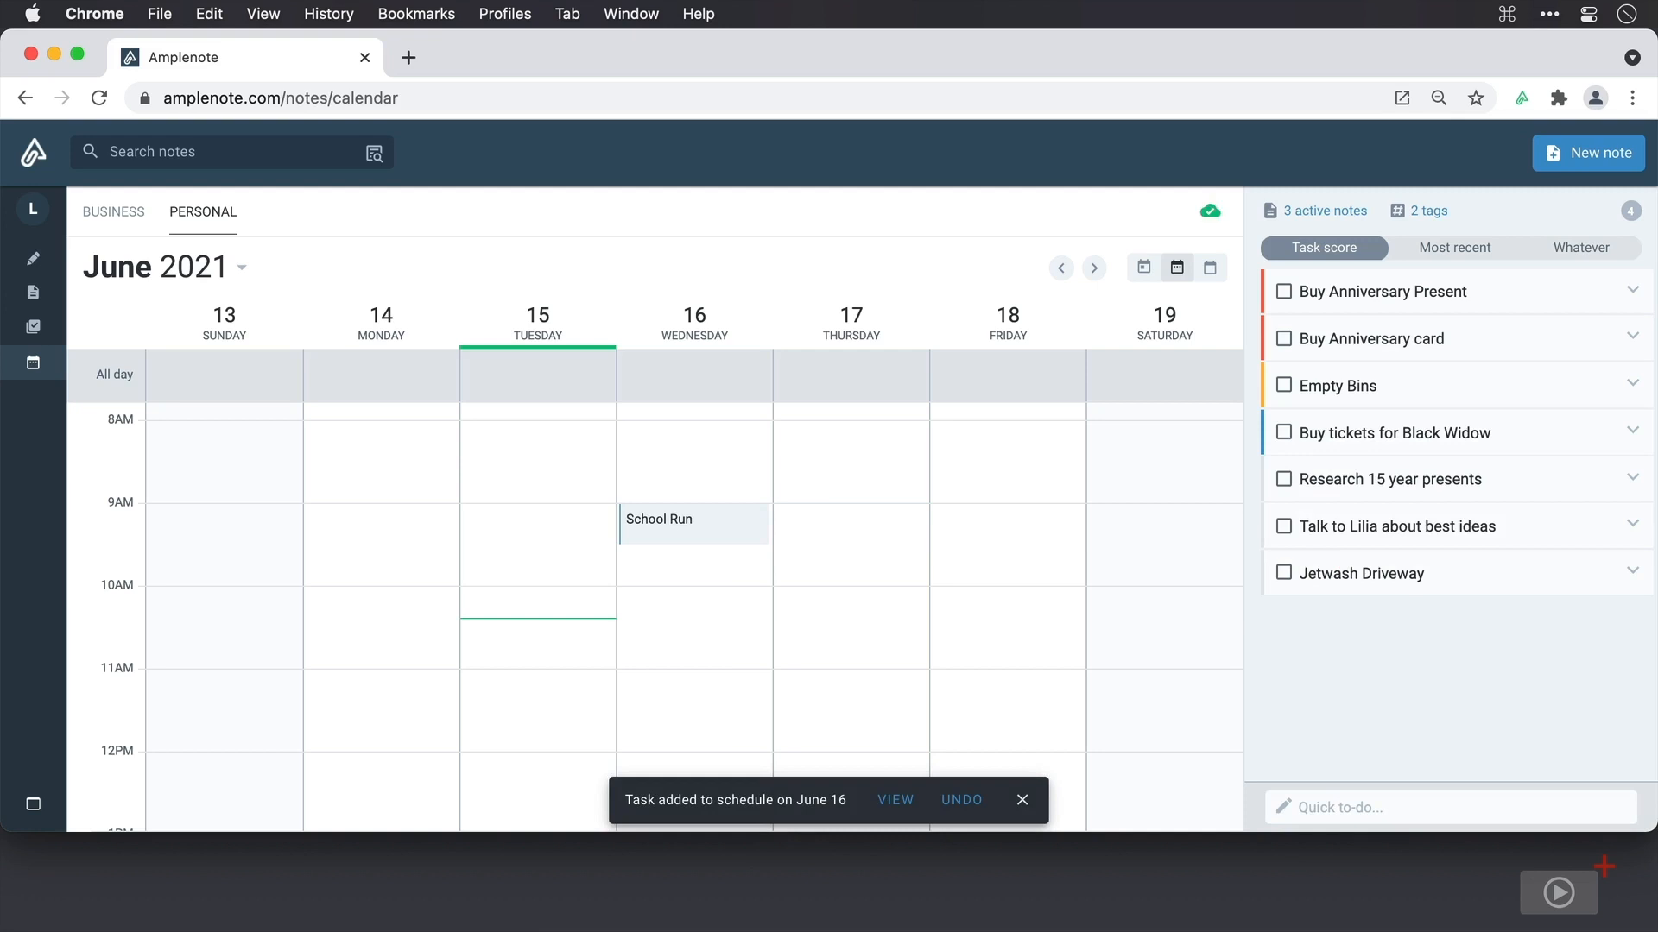
left_click(960, 799)
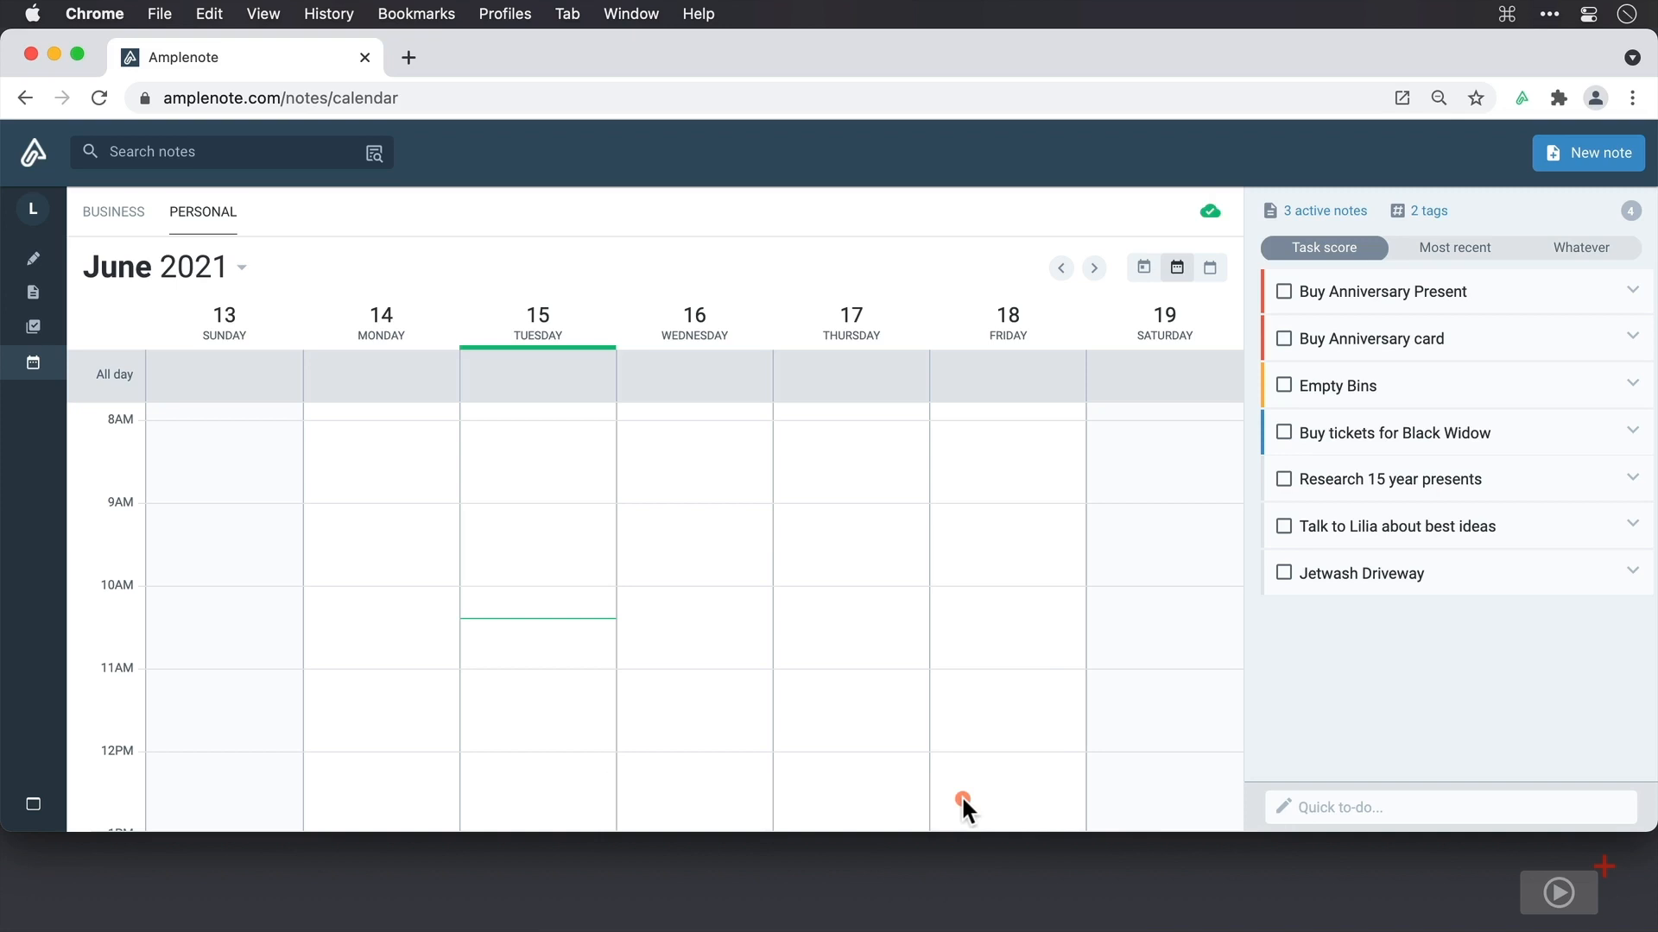
Add a "School Run" task to the Home Maintenance note, scheduled for Thursday, June 17, in the afternoon at 3:00 pm
left_click(1294, 808)
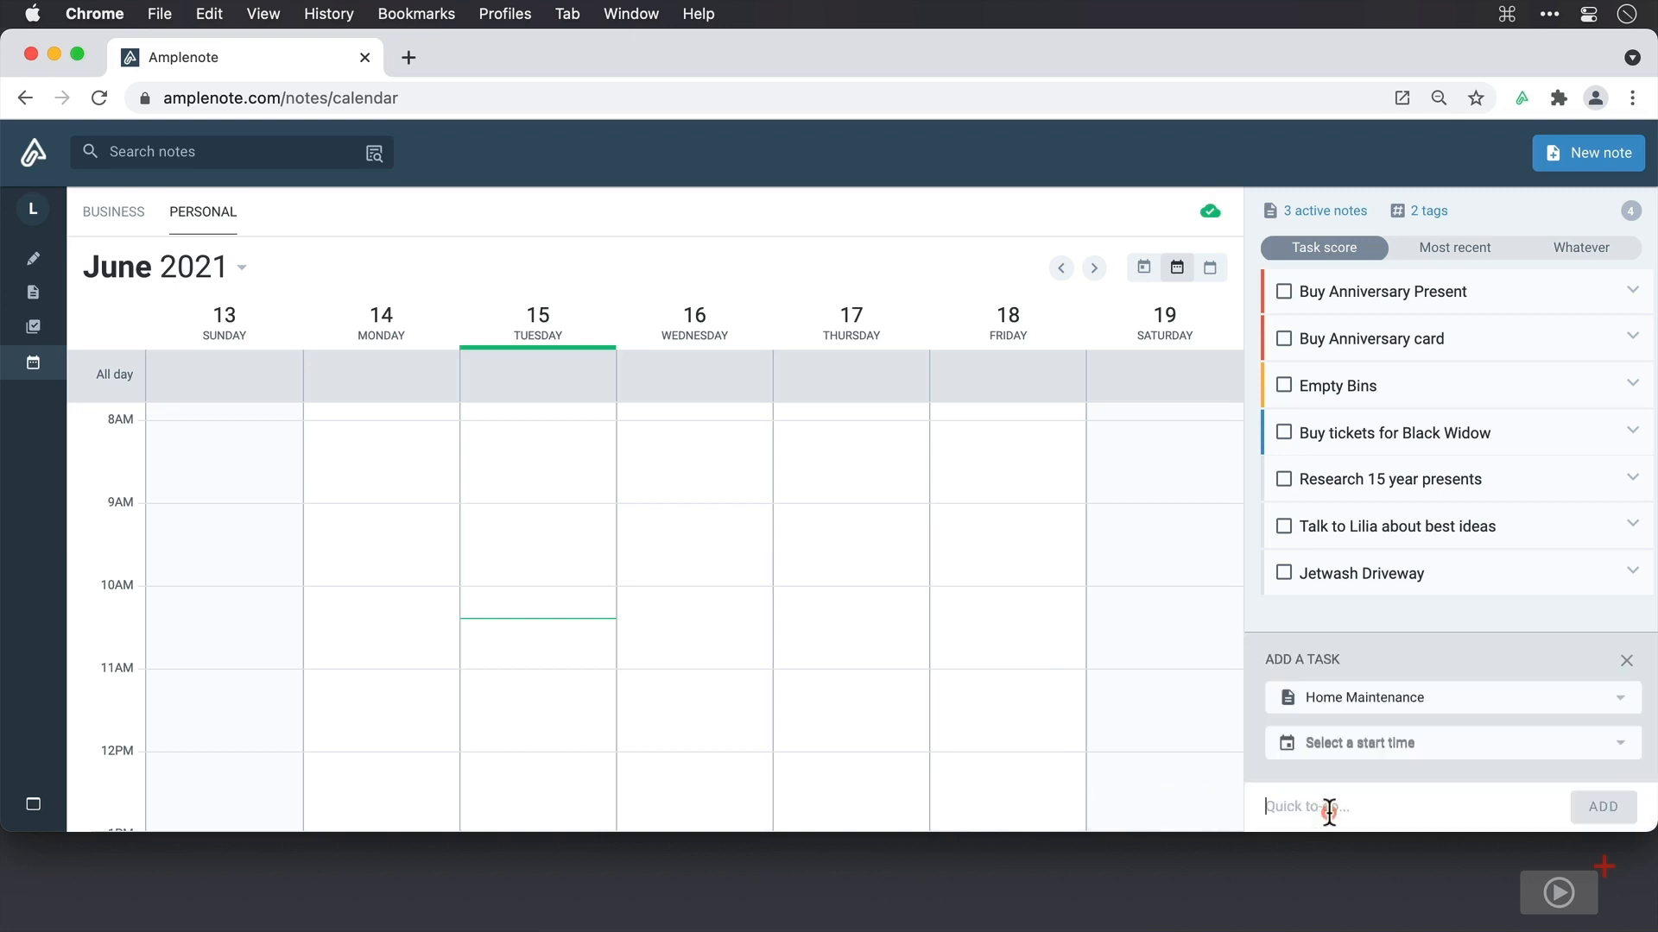
type("School Run")
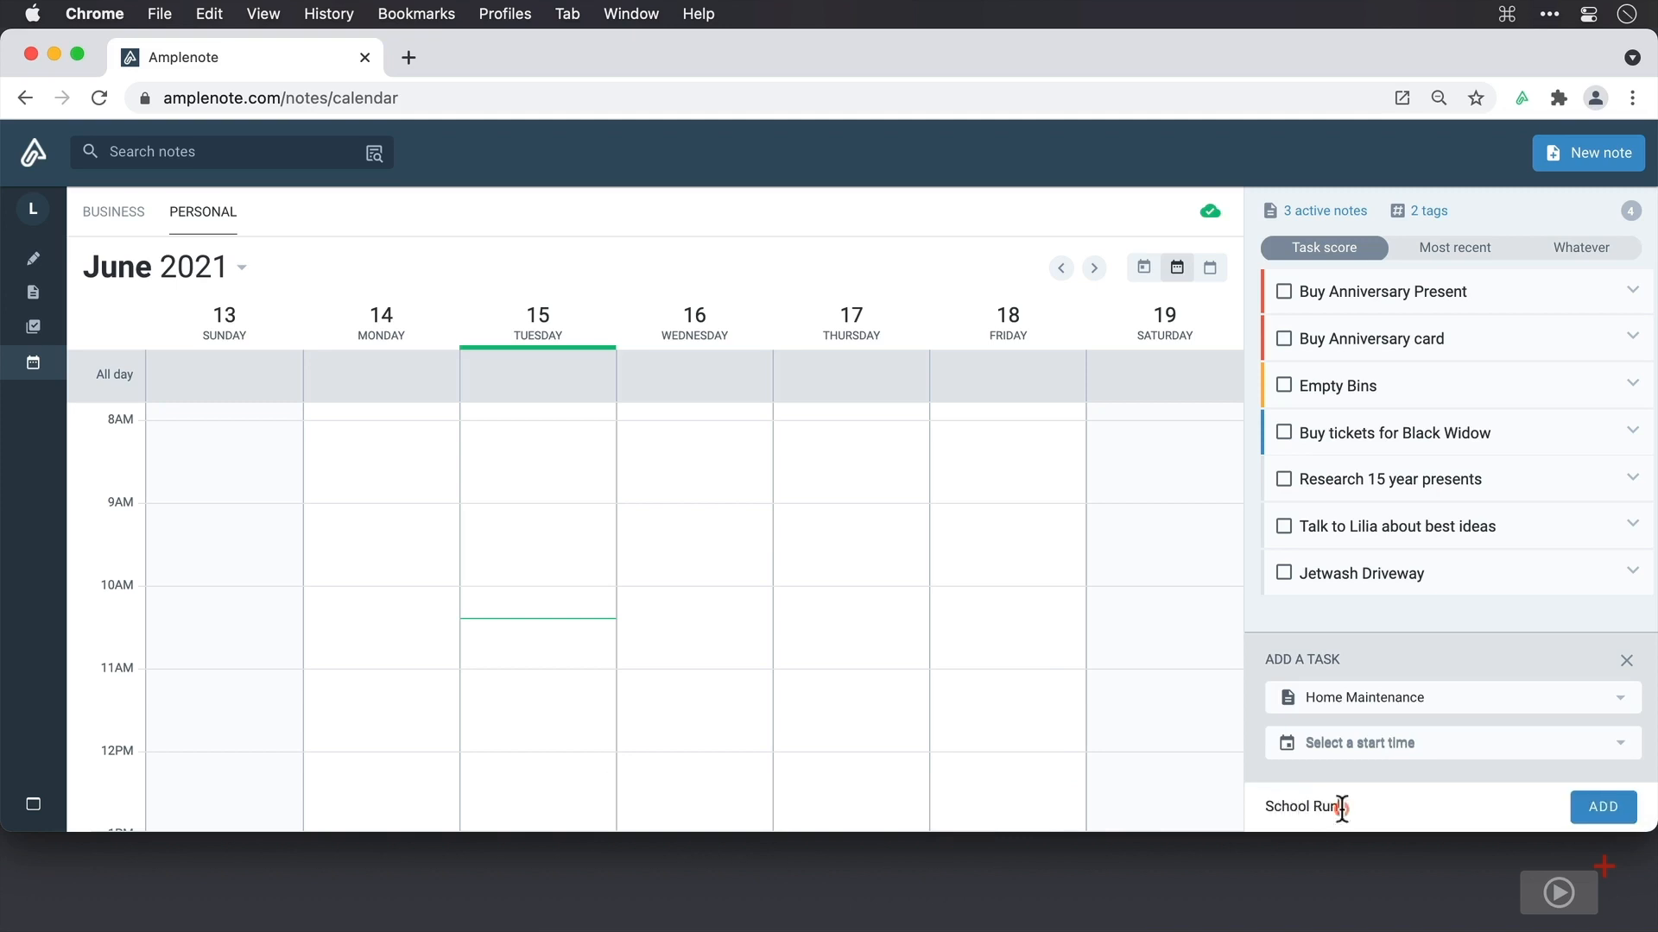
left_click(1417, 744)
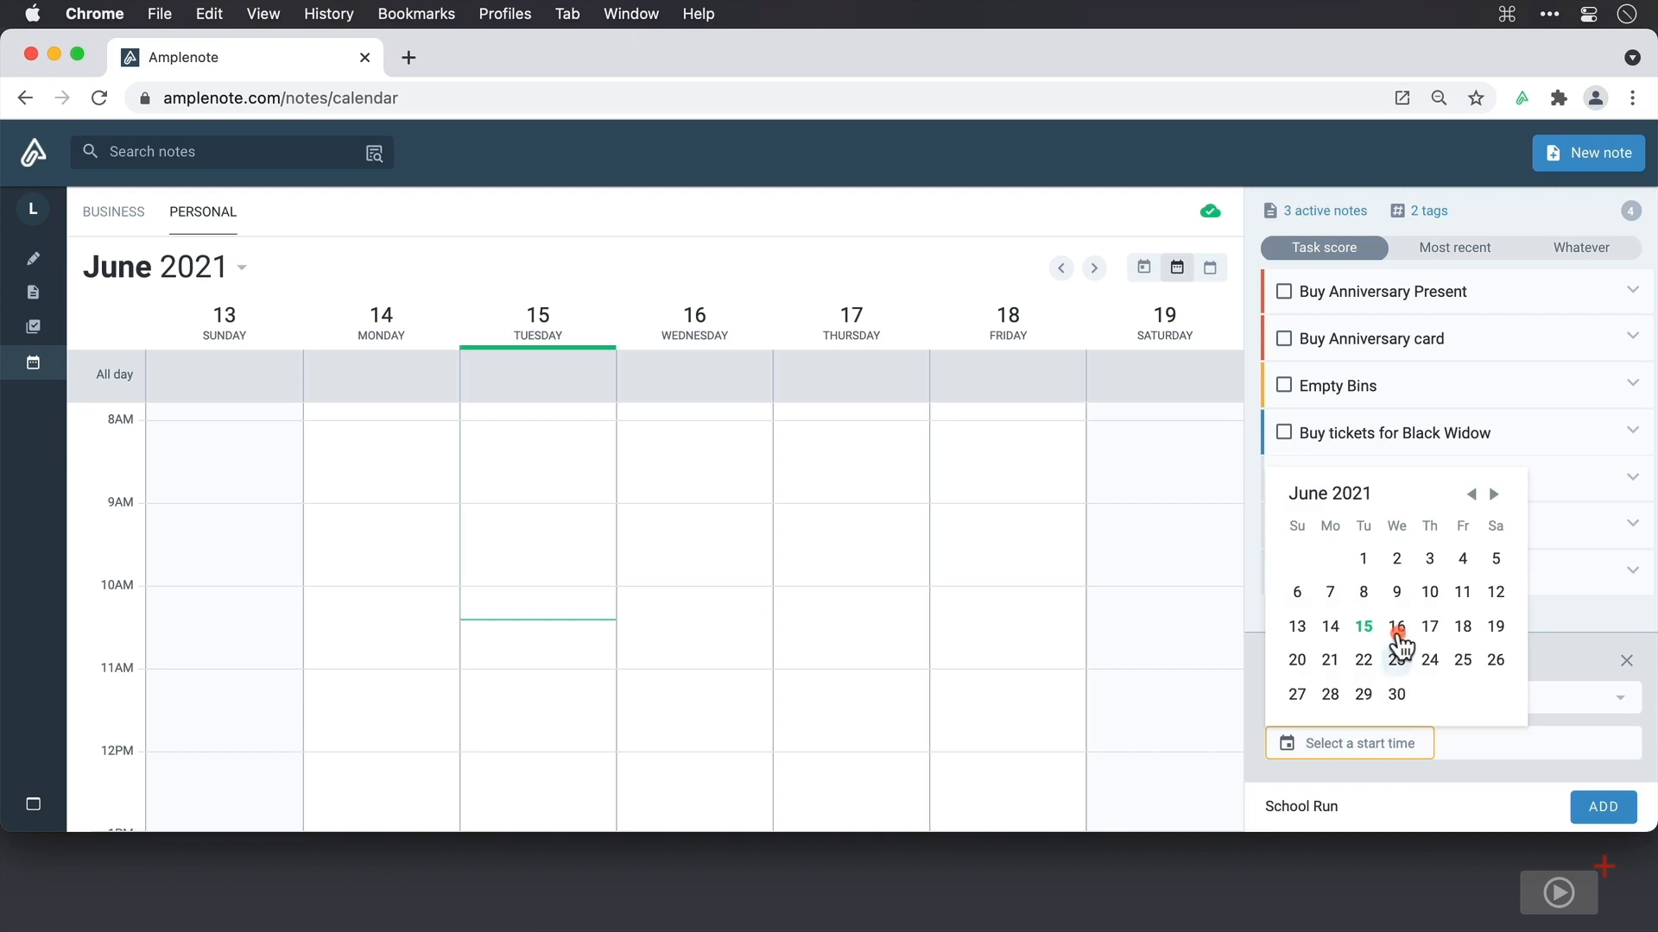
left_click(1430, 623)
left_click(1490, 741)
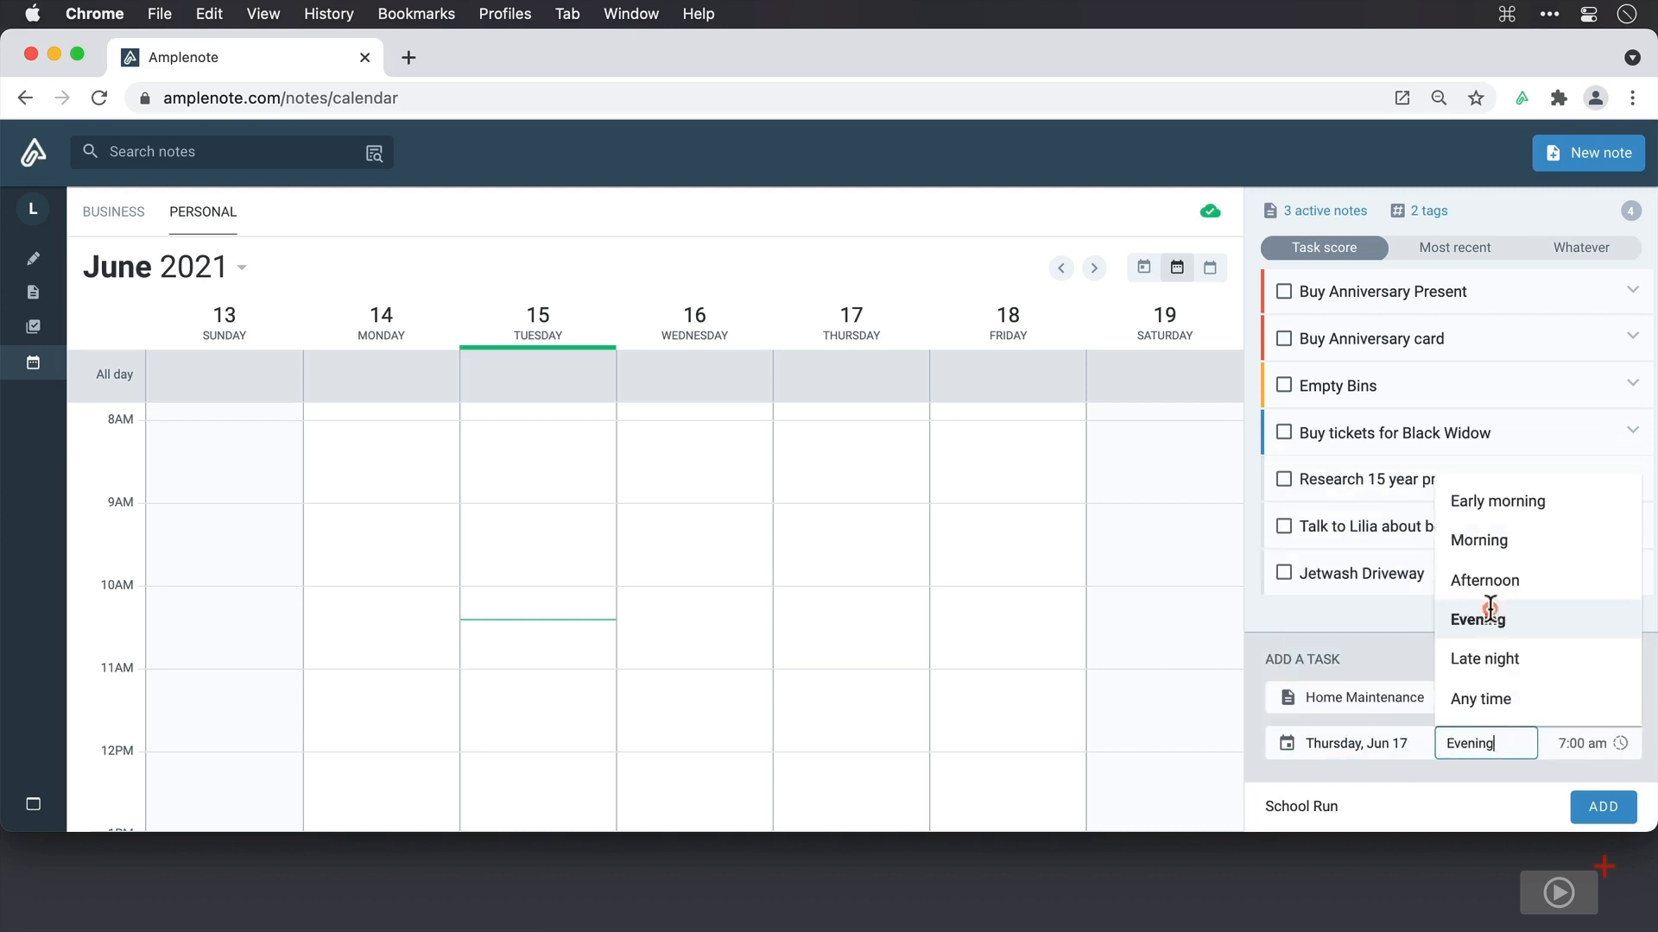
left_click(1489, 581)
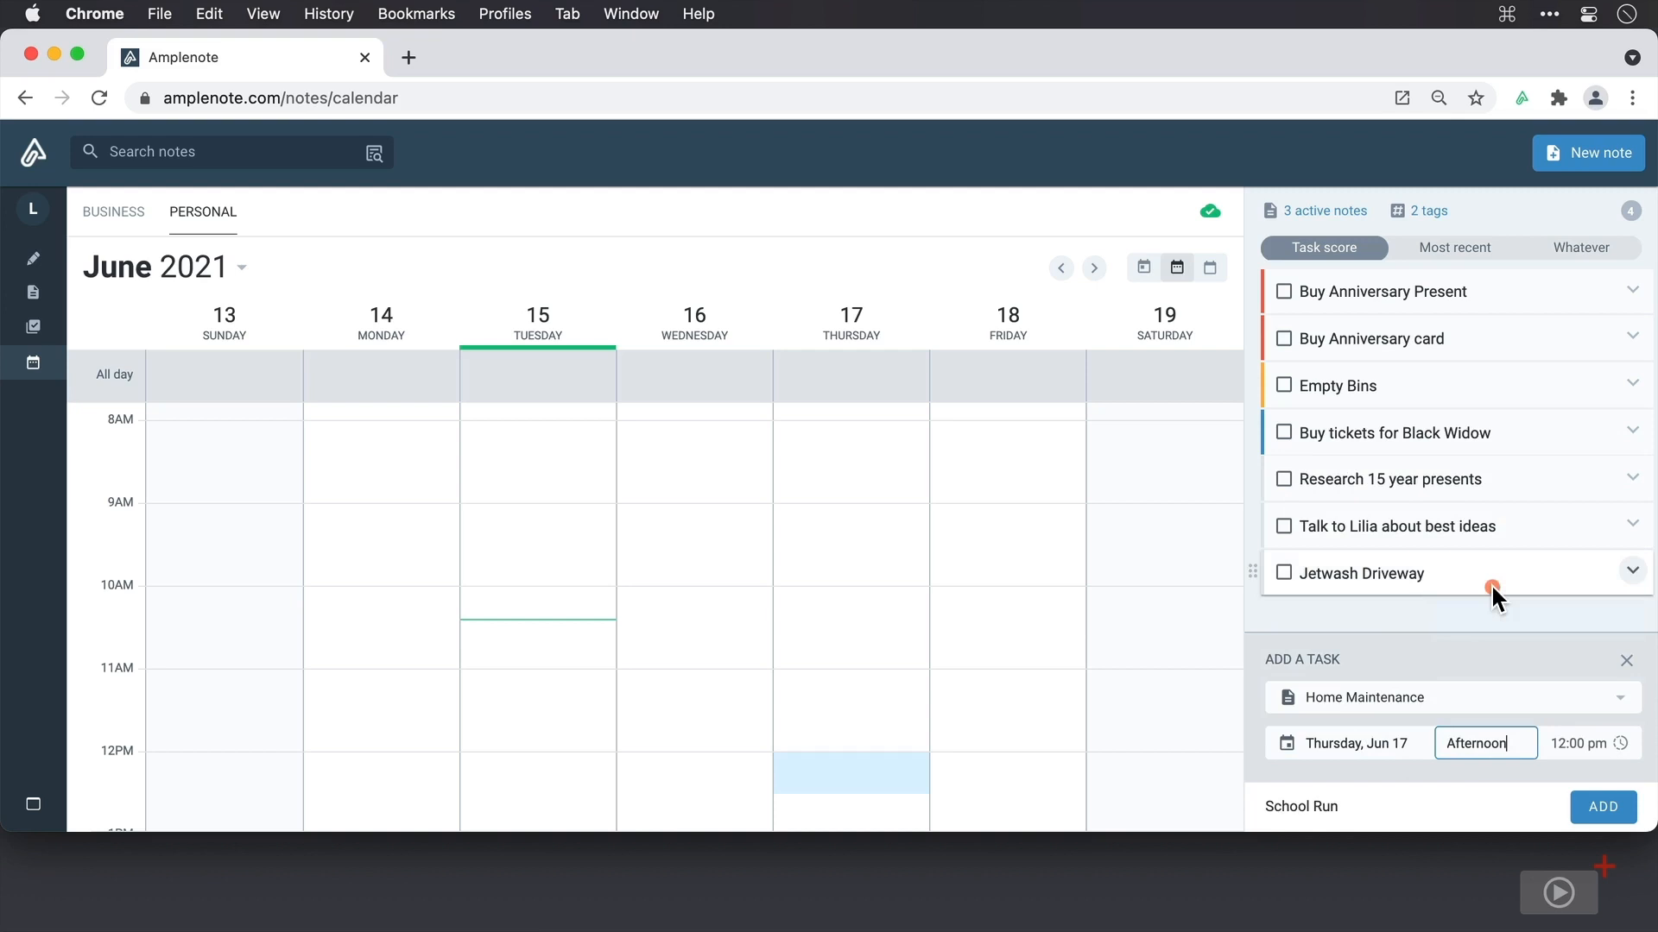
left_click(1561, 743)
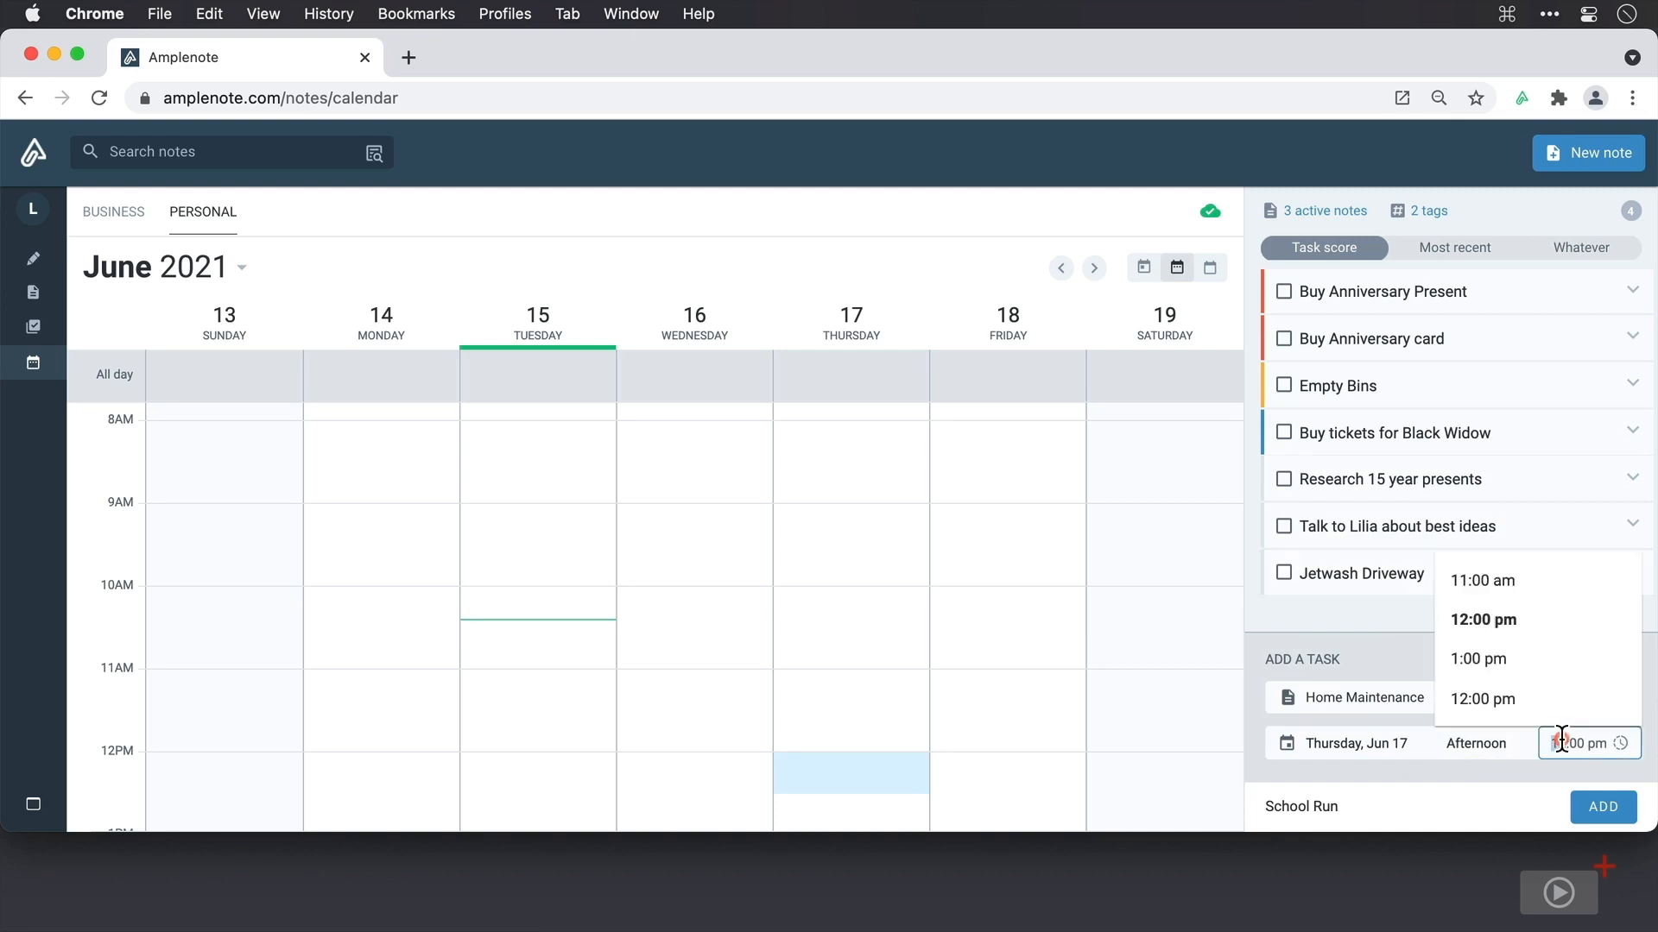
key("BackSpace")
left_click(1491, 704)
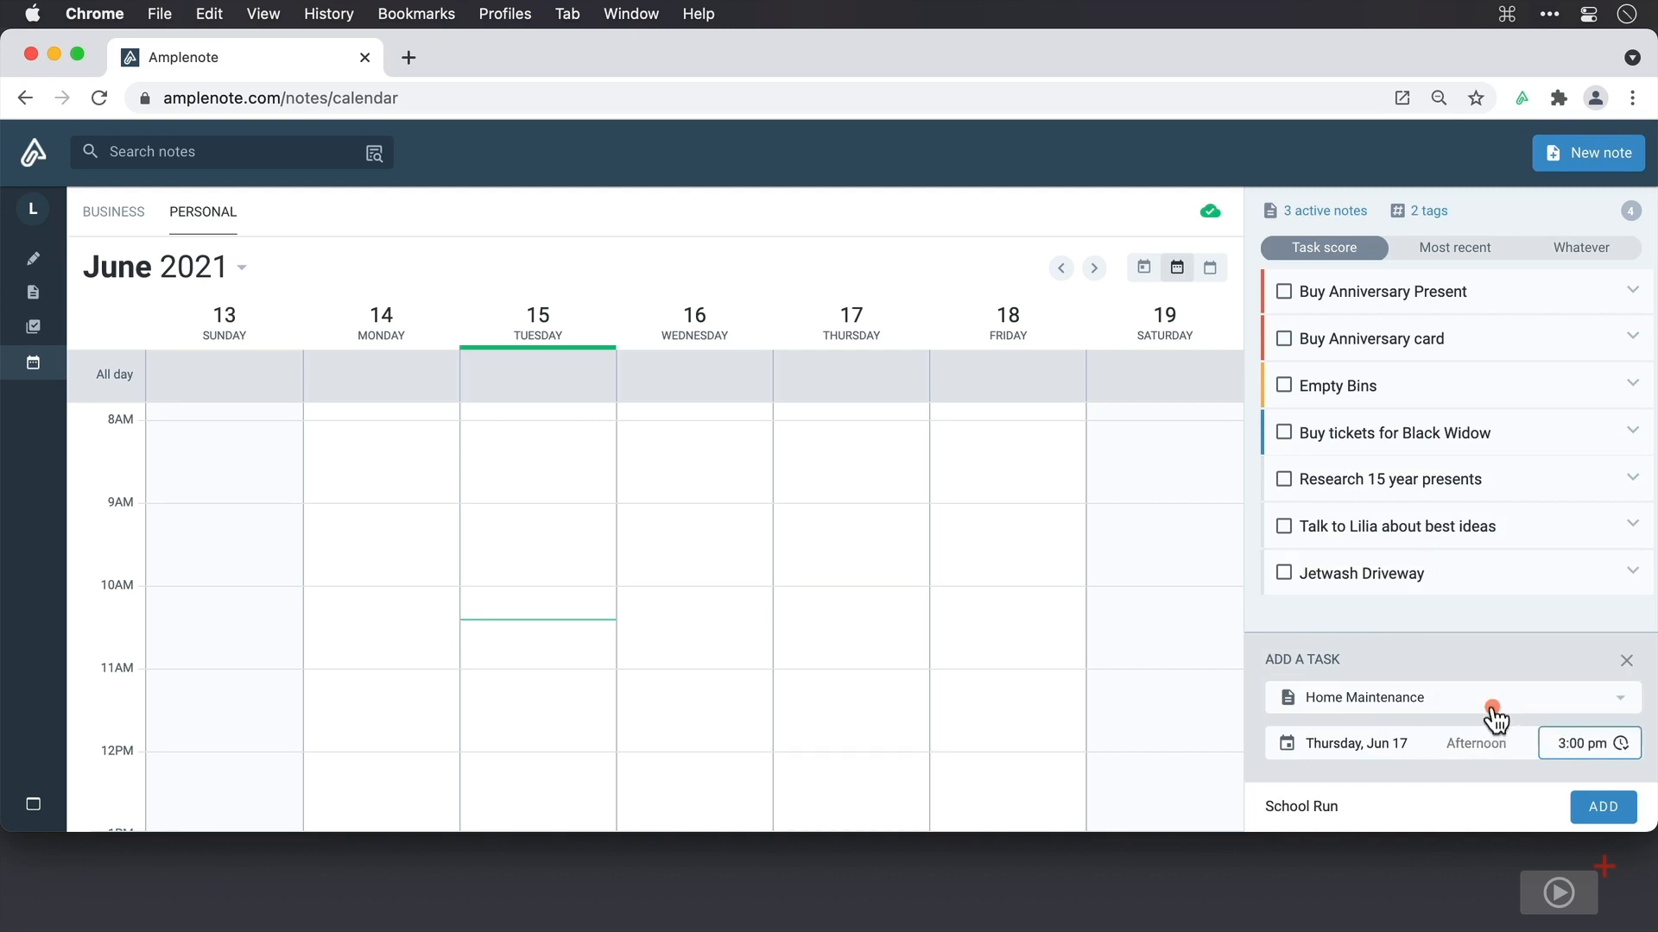
left_click(1594, 804)
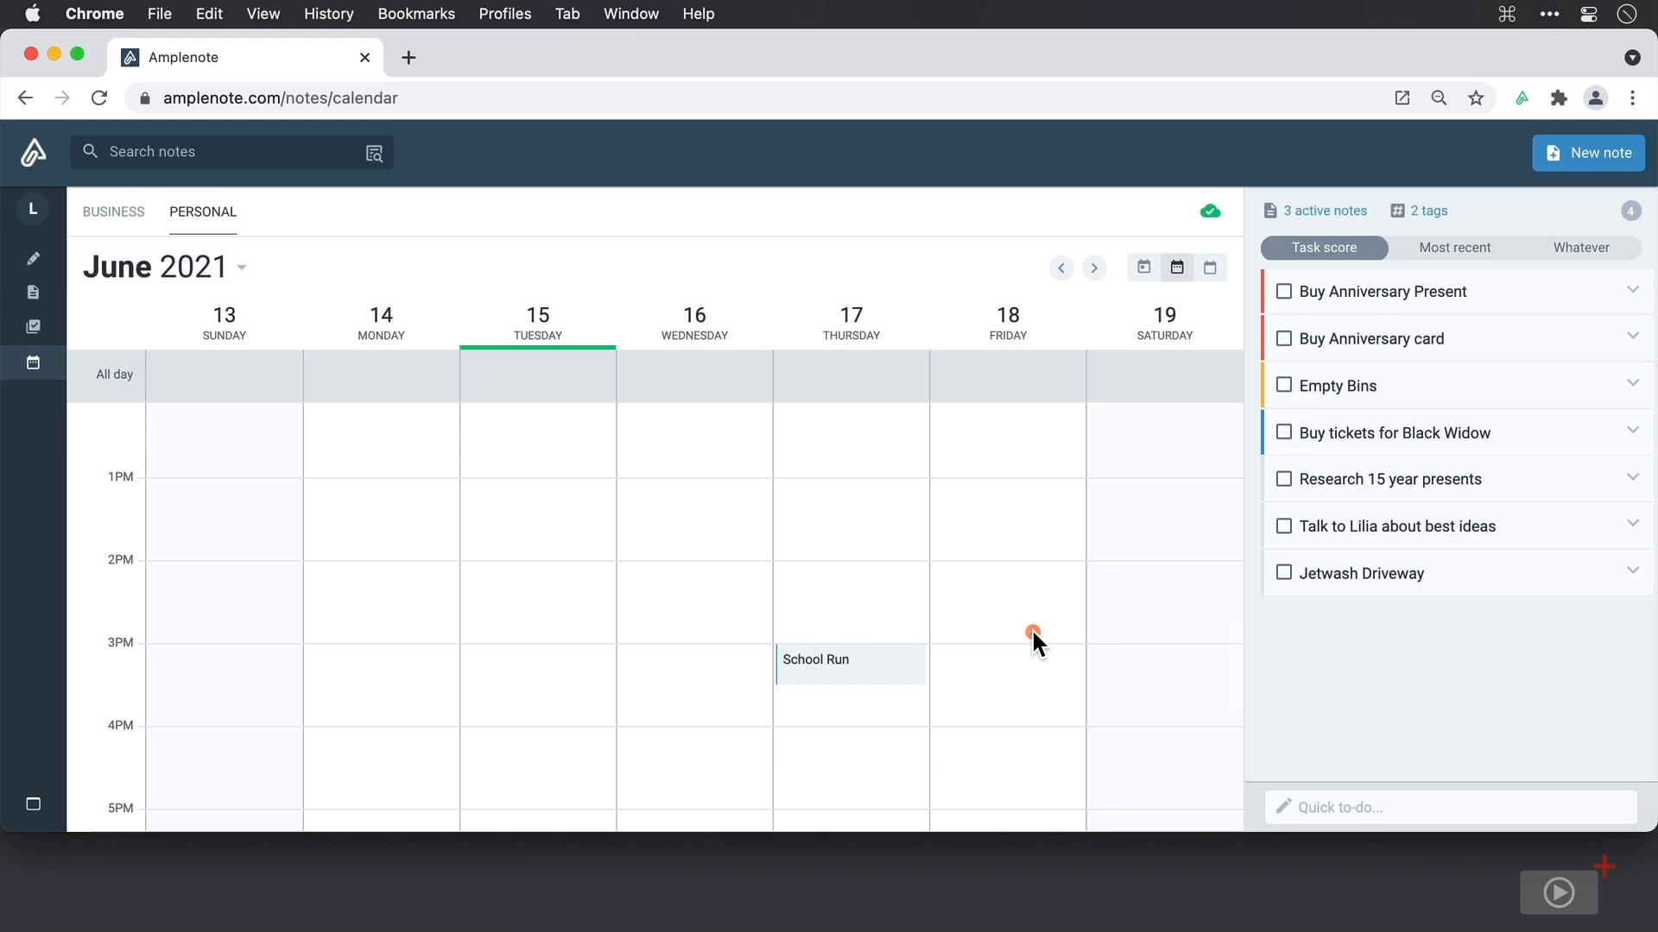
Move Thursday's School Run task to 4:00 pm and give it a 15-minute reminder and the Important priority
left_click_drag(891, 668, 877, 744)
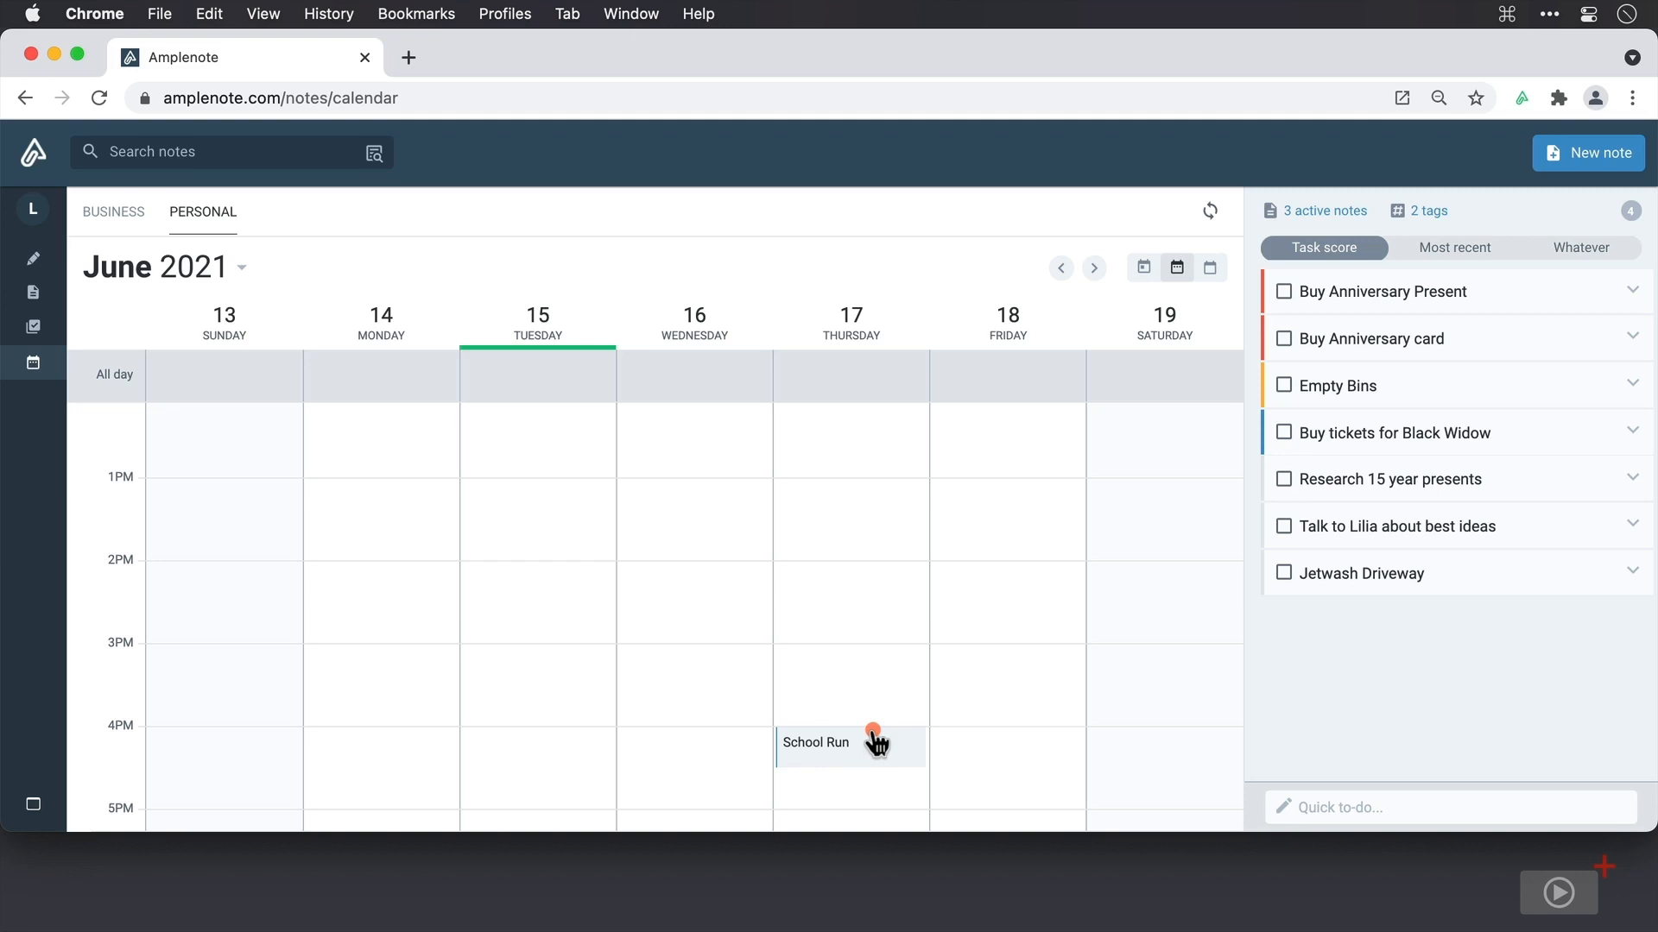
left_click(876, 742)
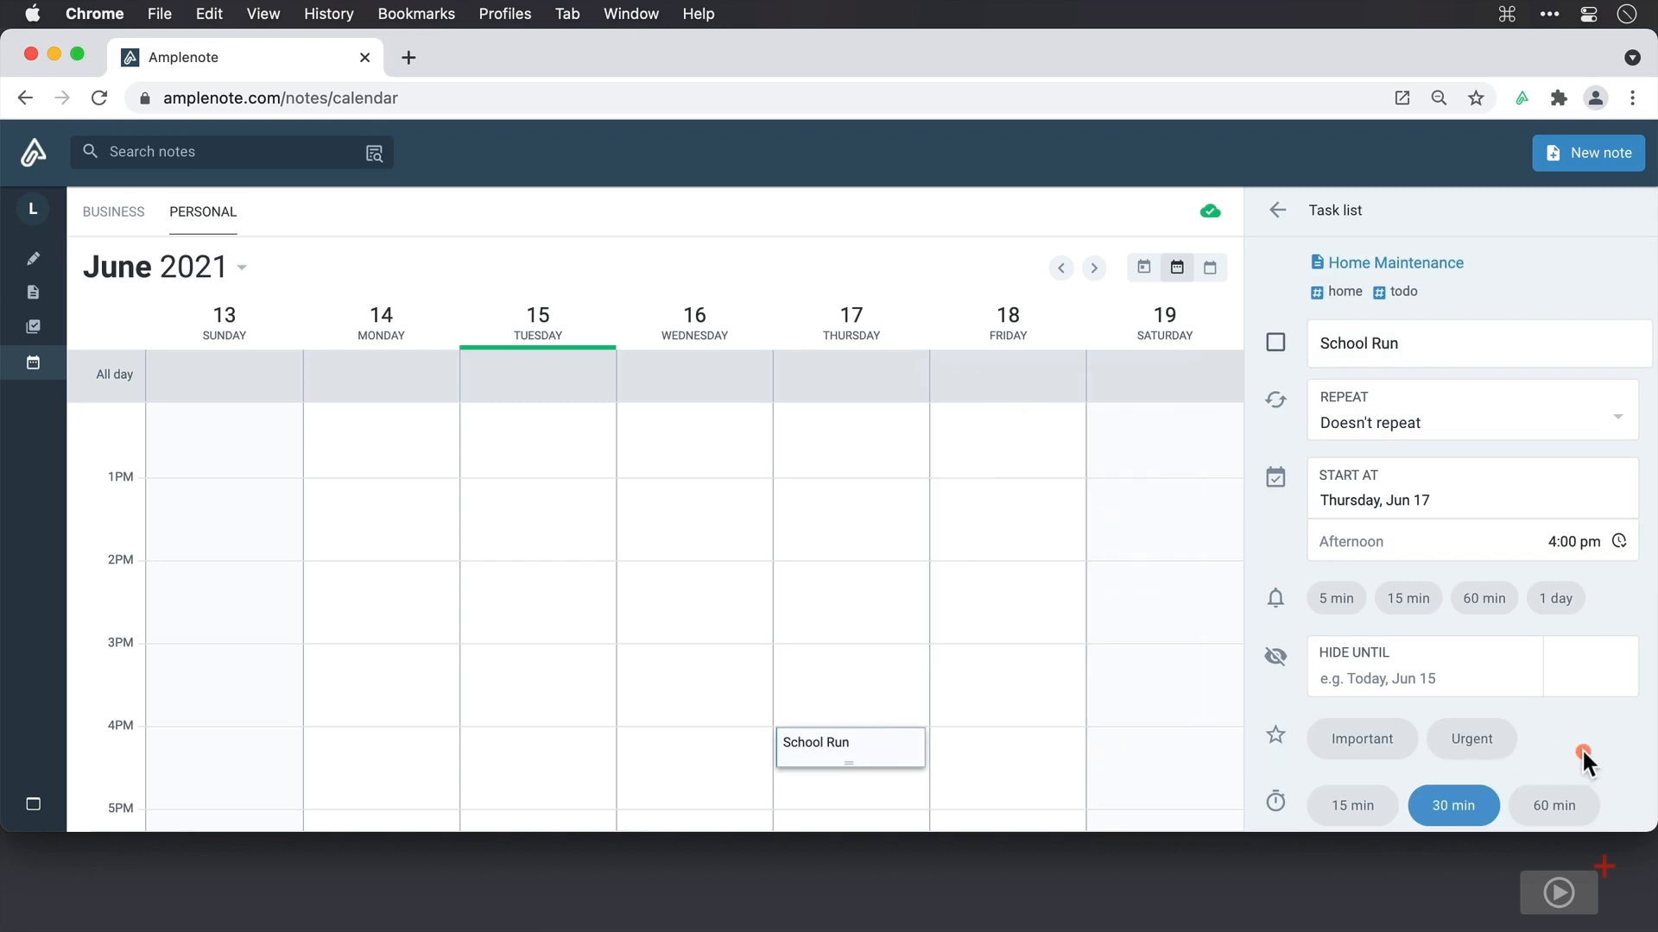
scroll(1581, 747, "down", 3)
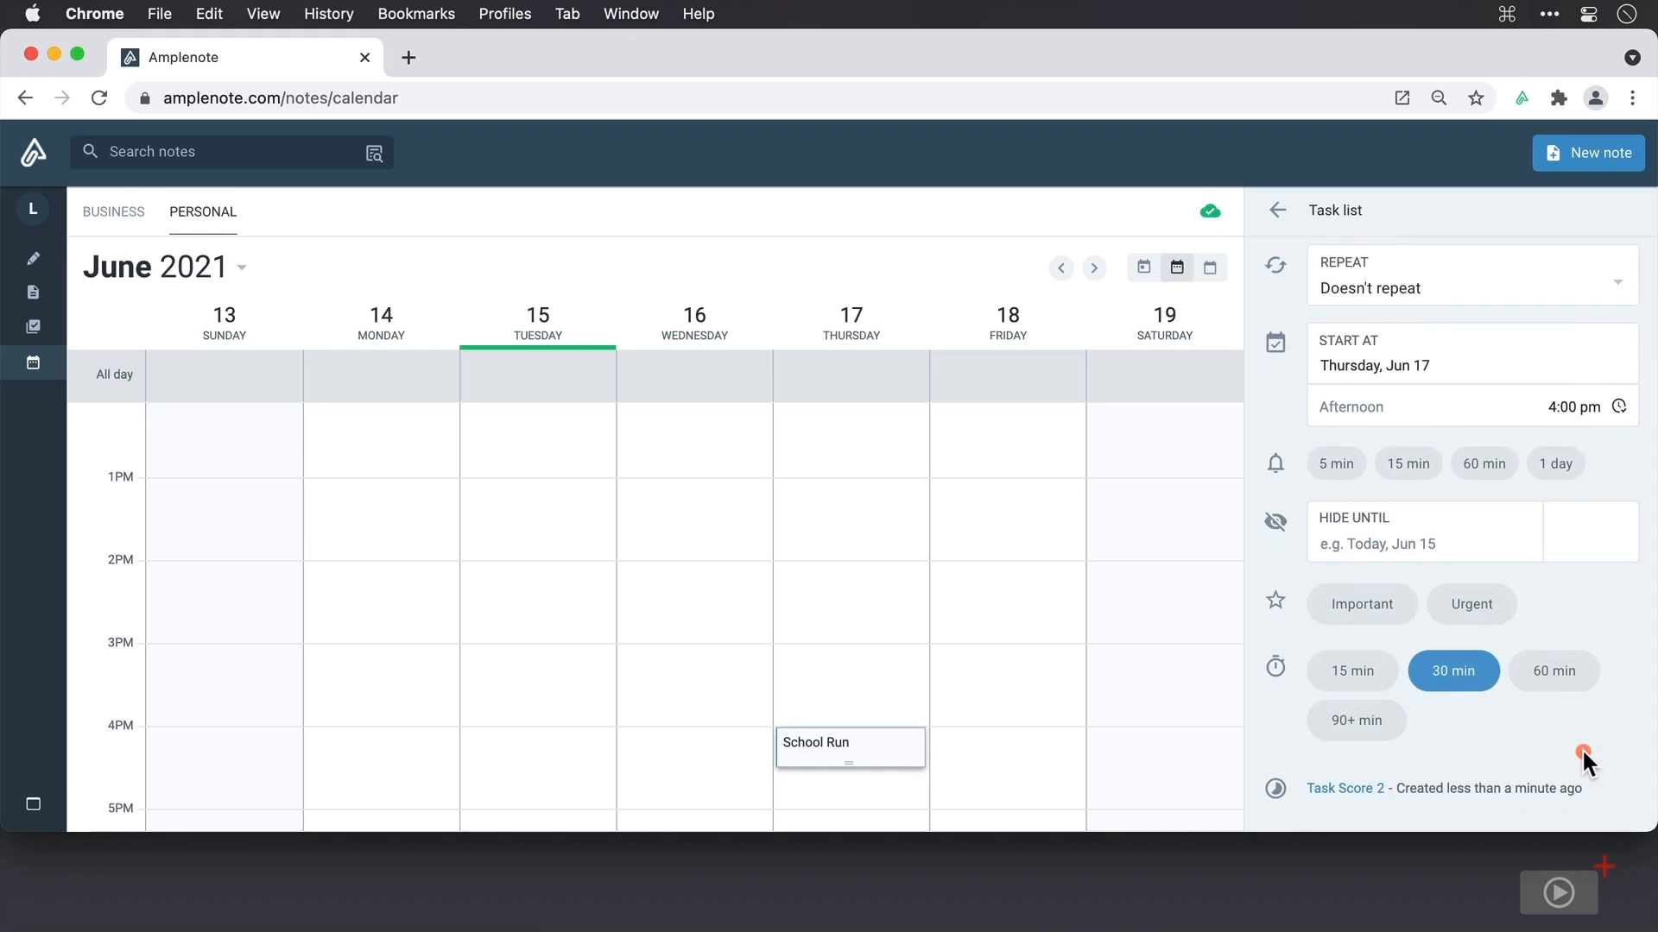
left_click(1408, 464)
left_click(1380, 615)
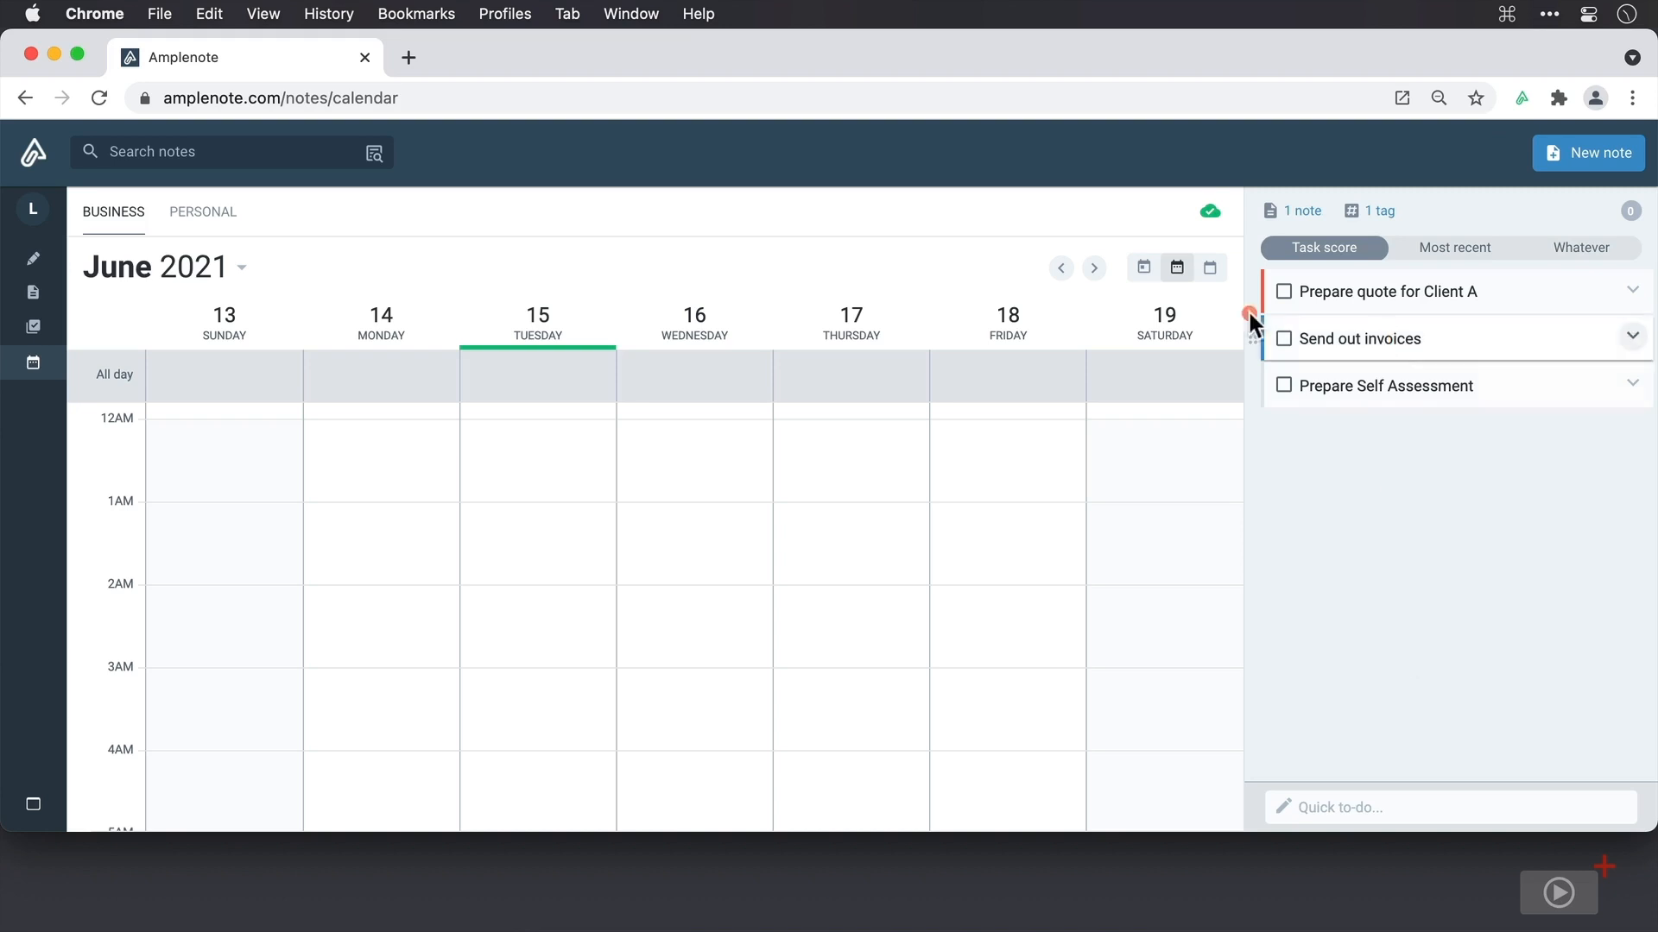
Schedule "Prepare quote for Client A" for Tuesday 12 PM, "Send out invoices" for Wednesday 1 PM, and "Prepare Self Assessment" for Thursday 2 PM
left_click_drag(1251, 286, 540, 515)
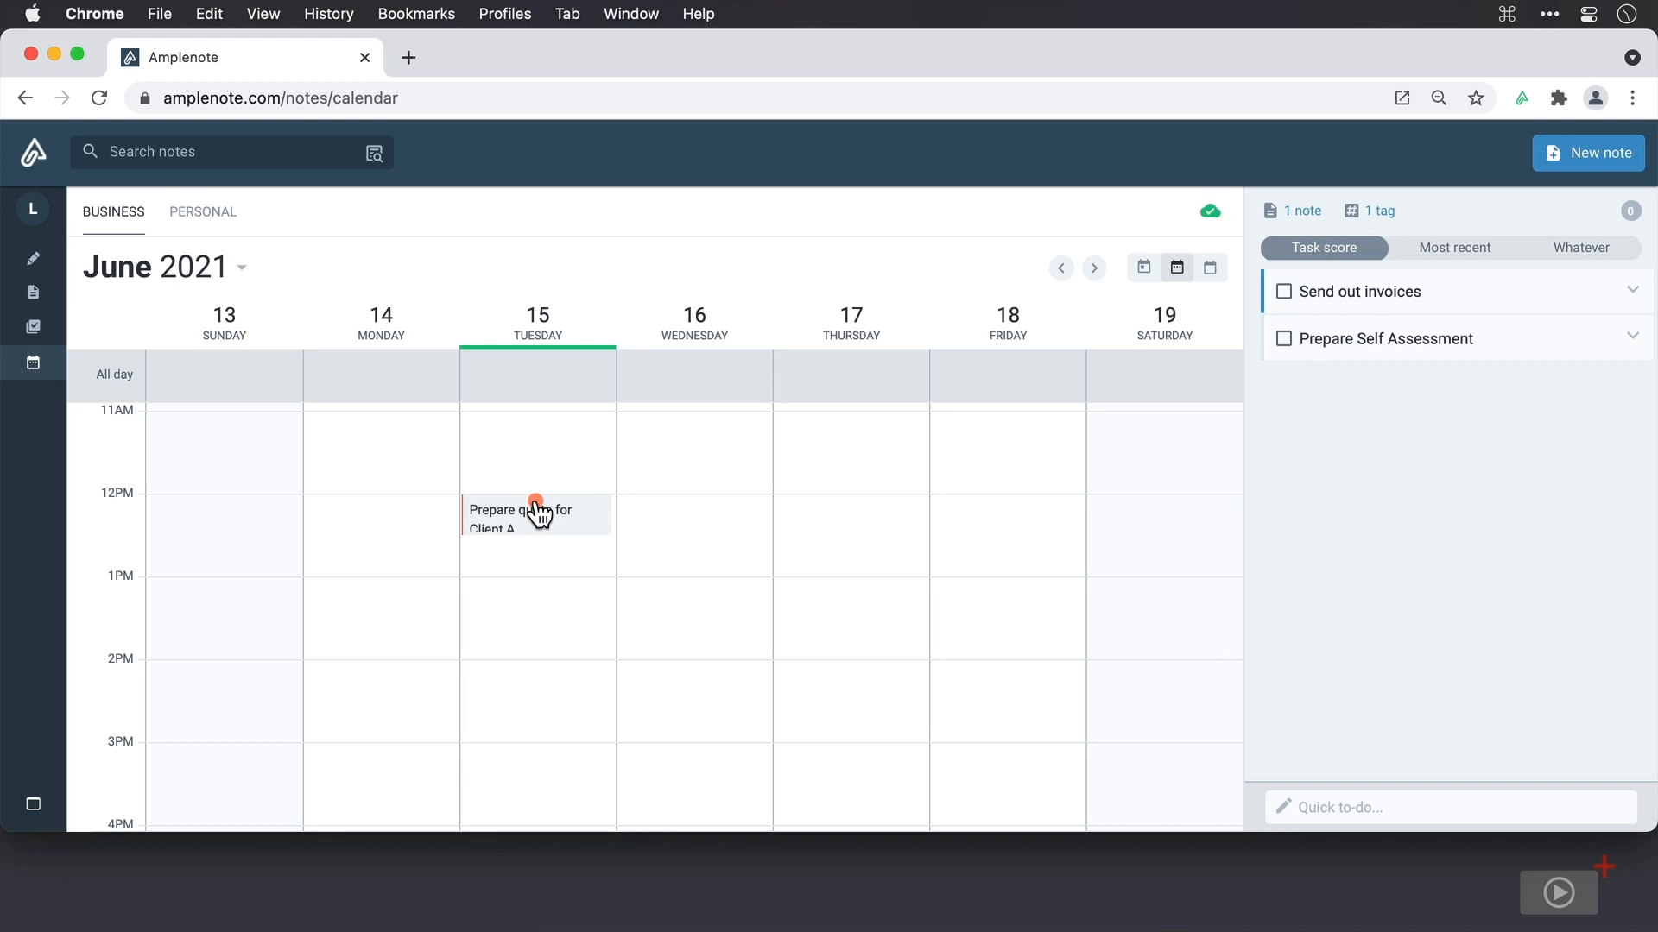
left_click_drag(1251, 294, 686, 603)
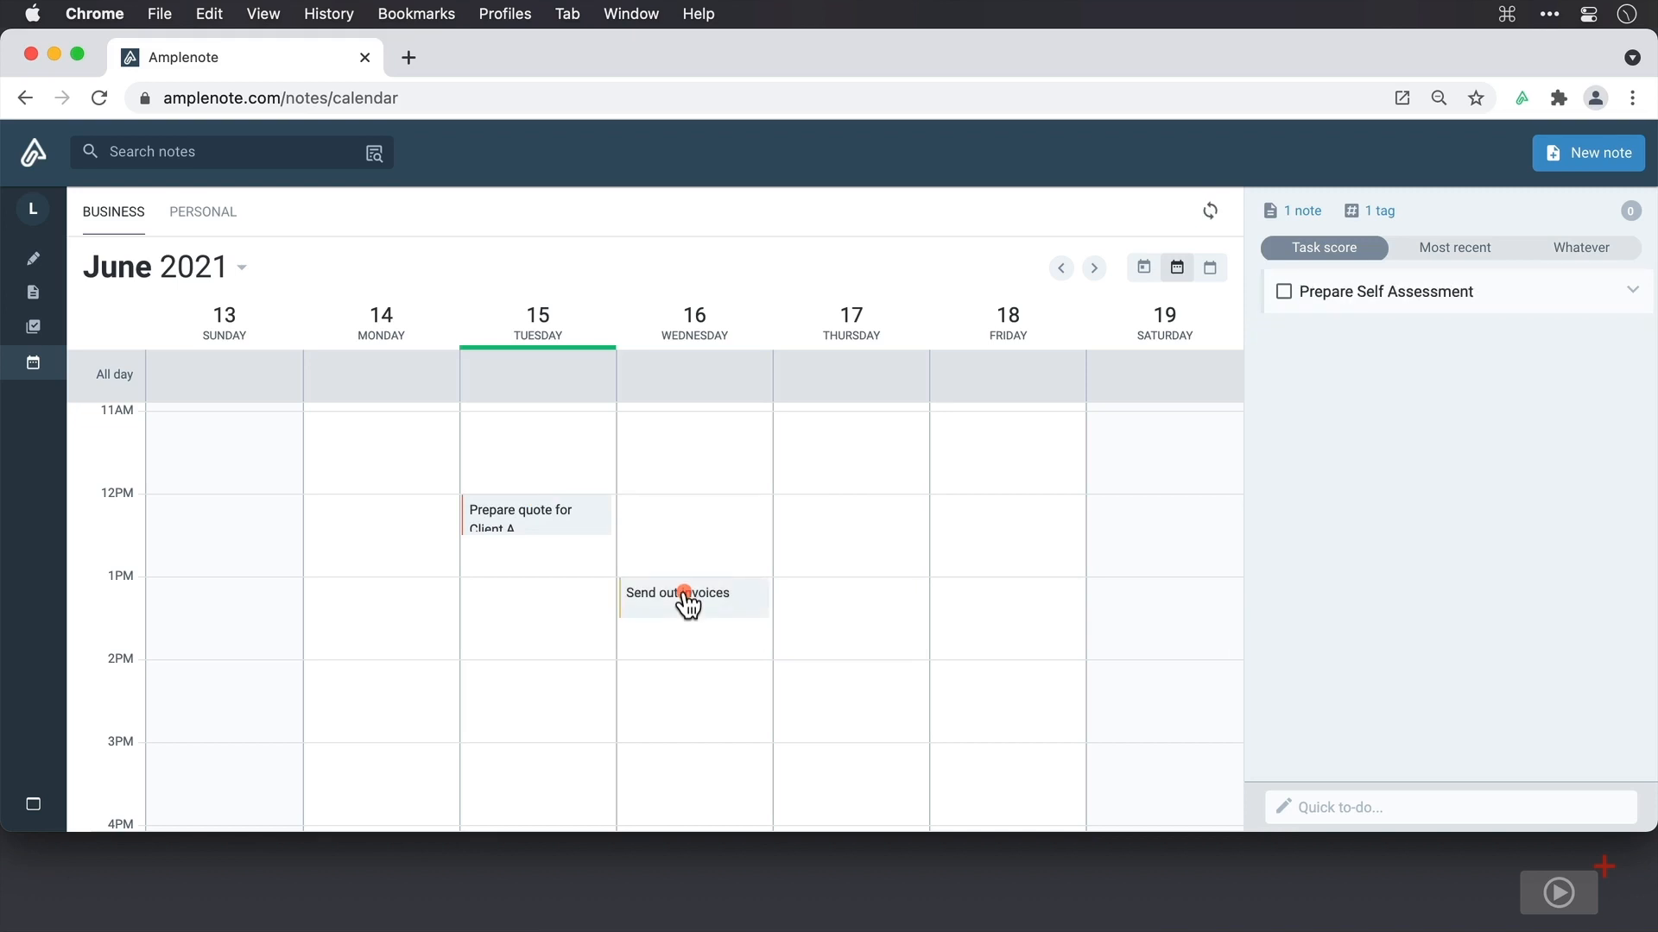
left_click_drag(1254, 292, 873, 685)
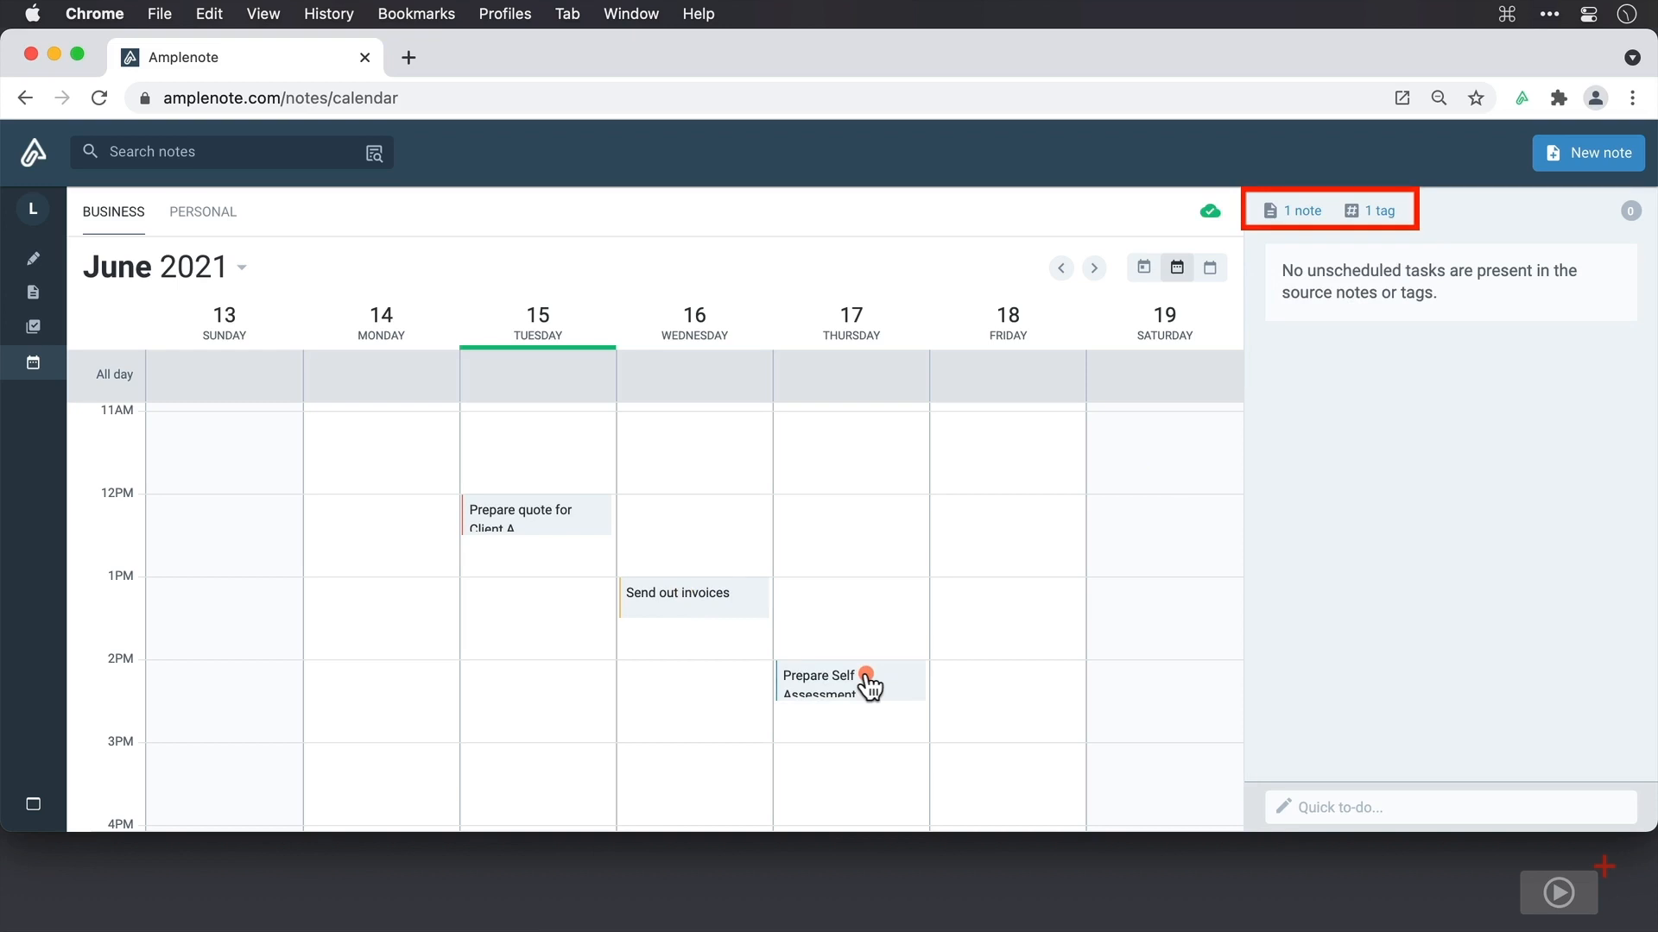
Check the Business calendar's source notes and edit them to add the App Mastery note to the Business domain
left_click(1305, 216)
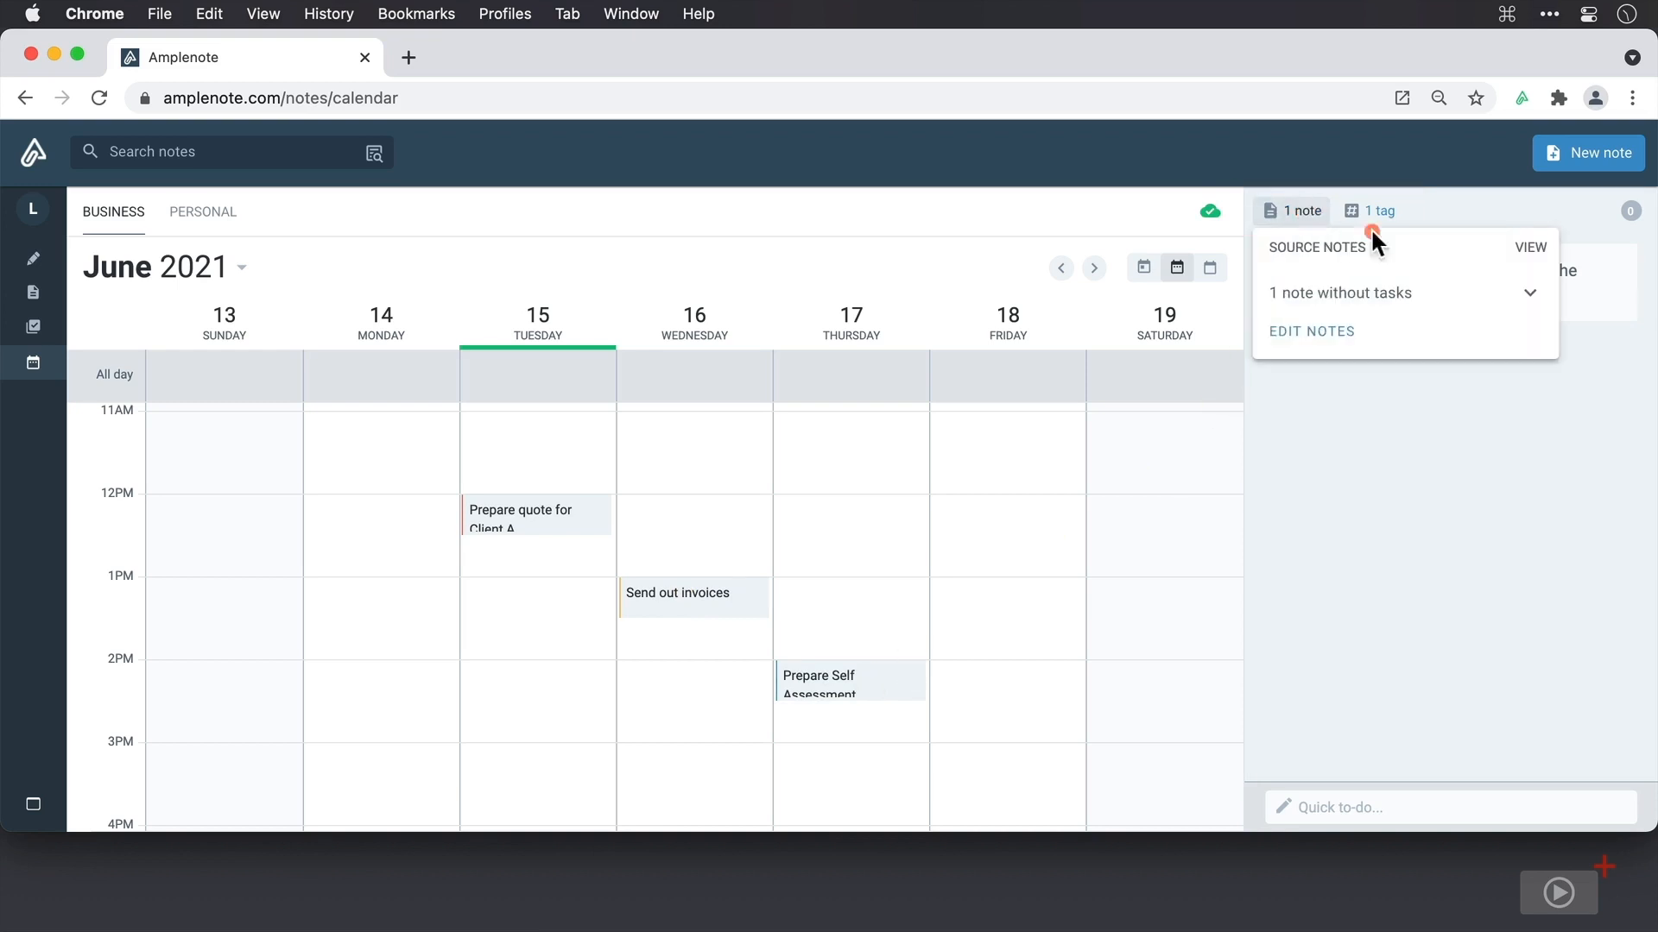
left_click(1535, 295)
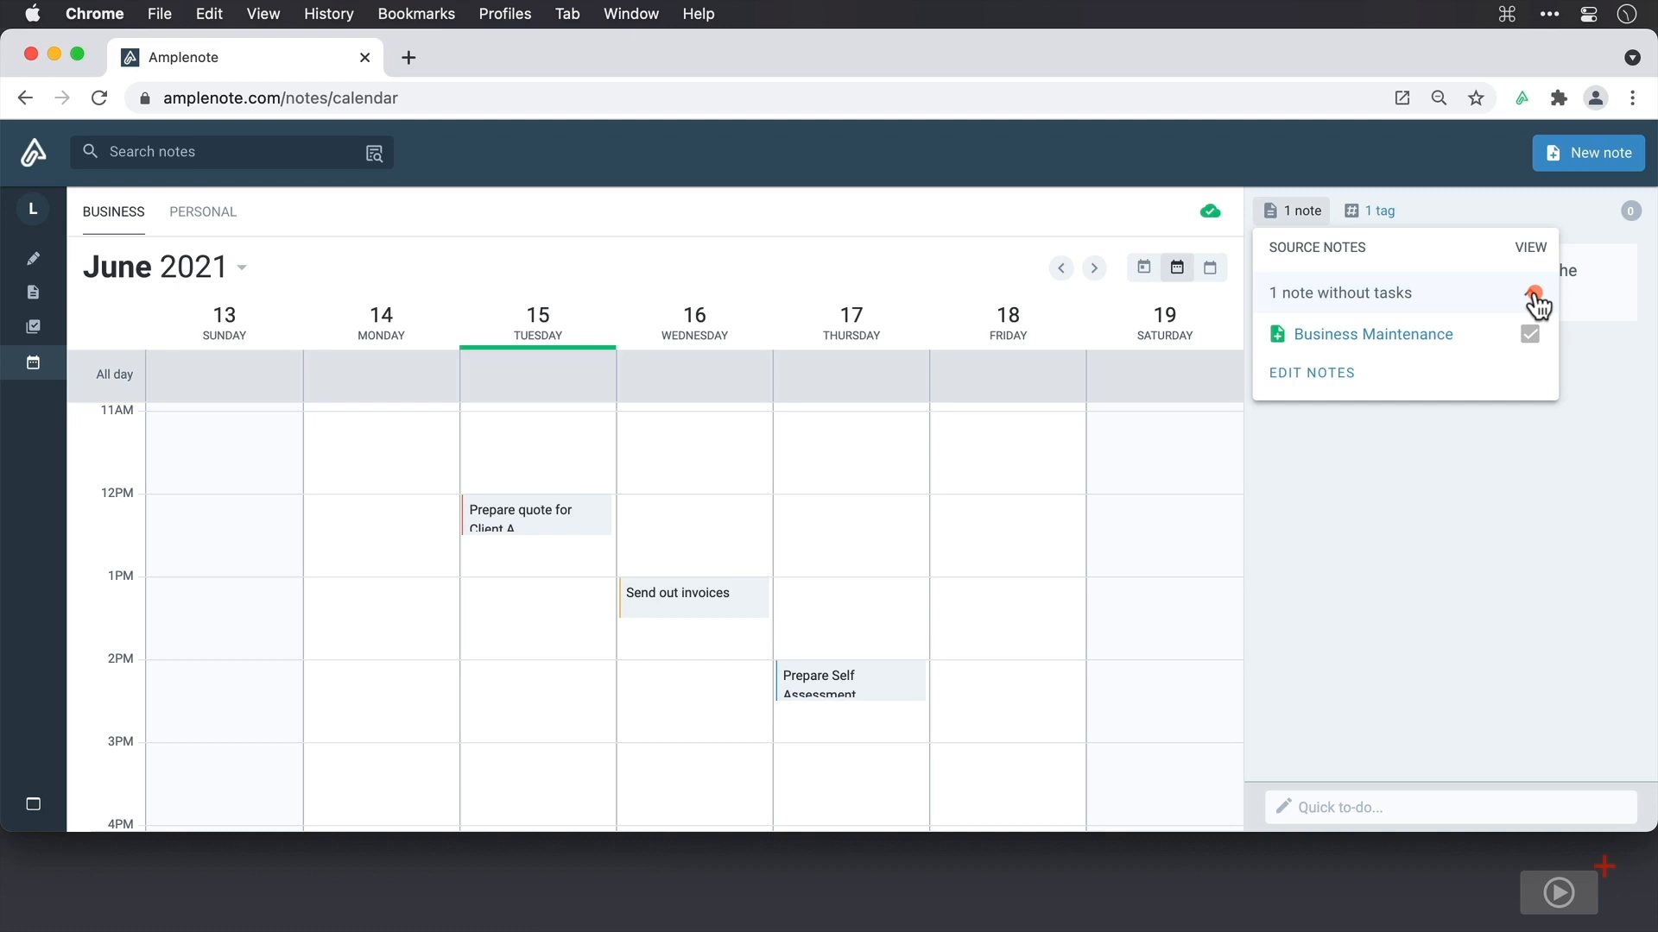
left_click(1340, 376)
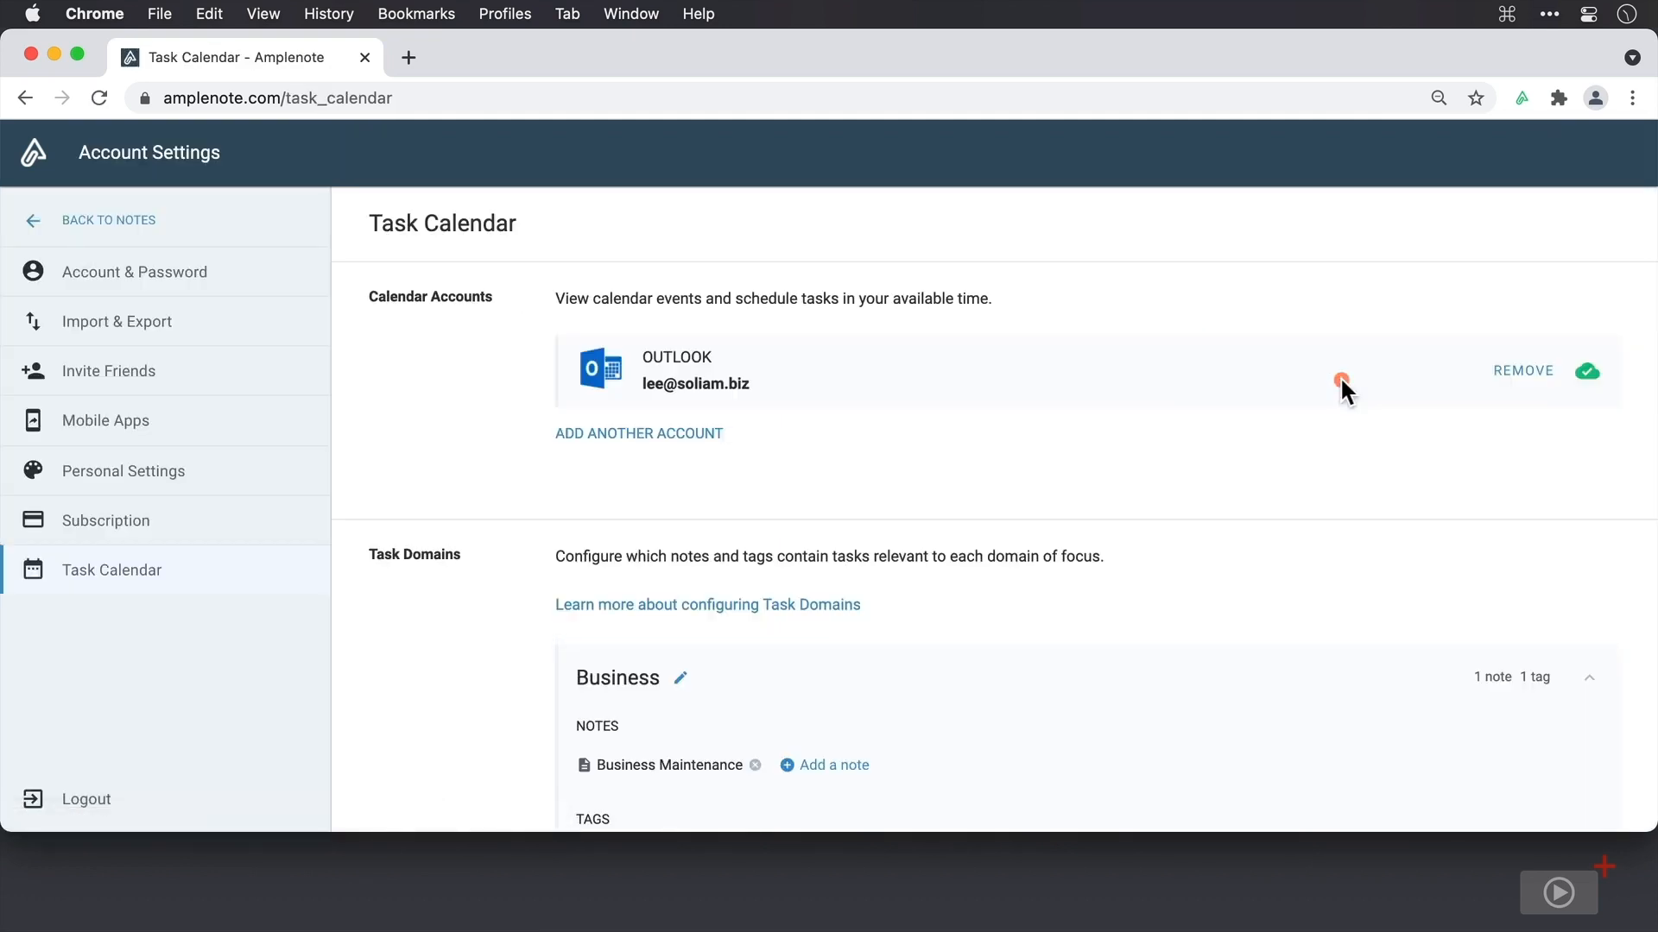
scroll(1340, 377, "down", 3)
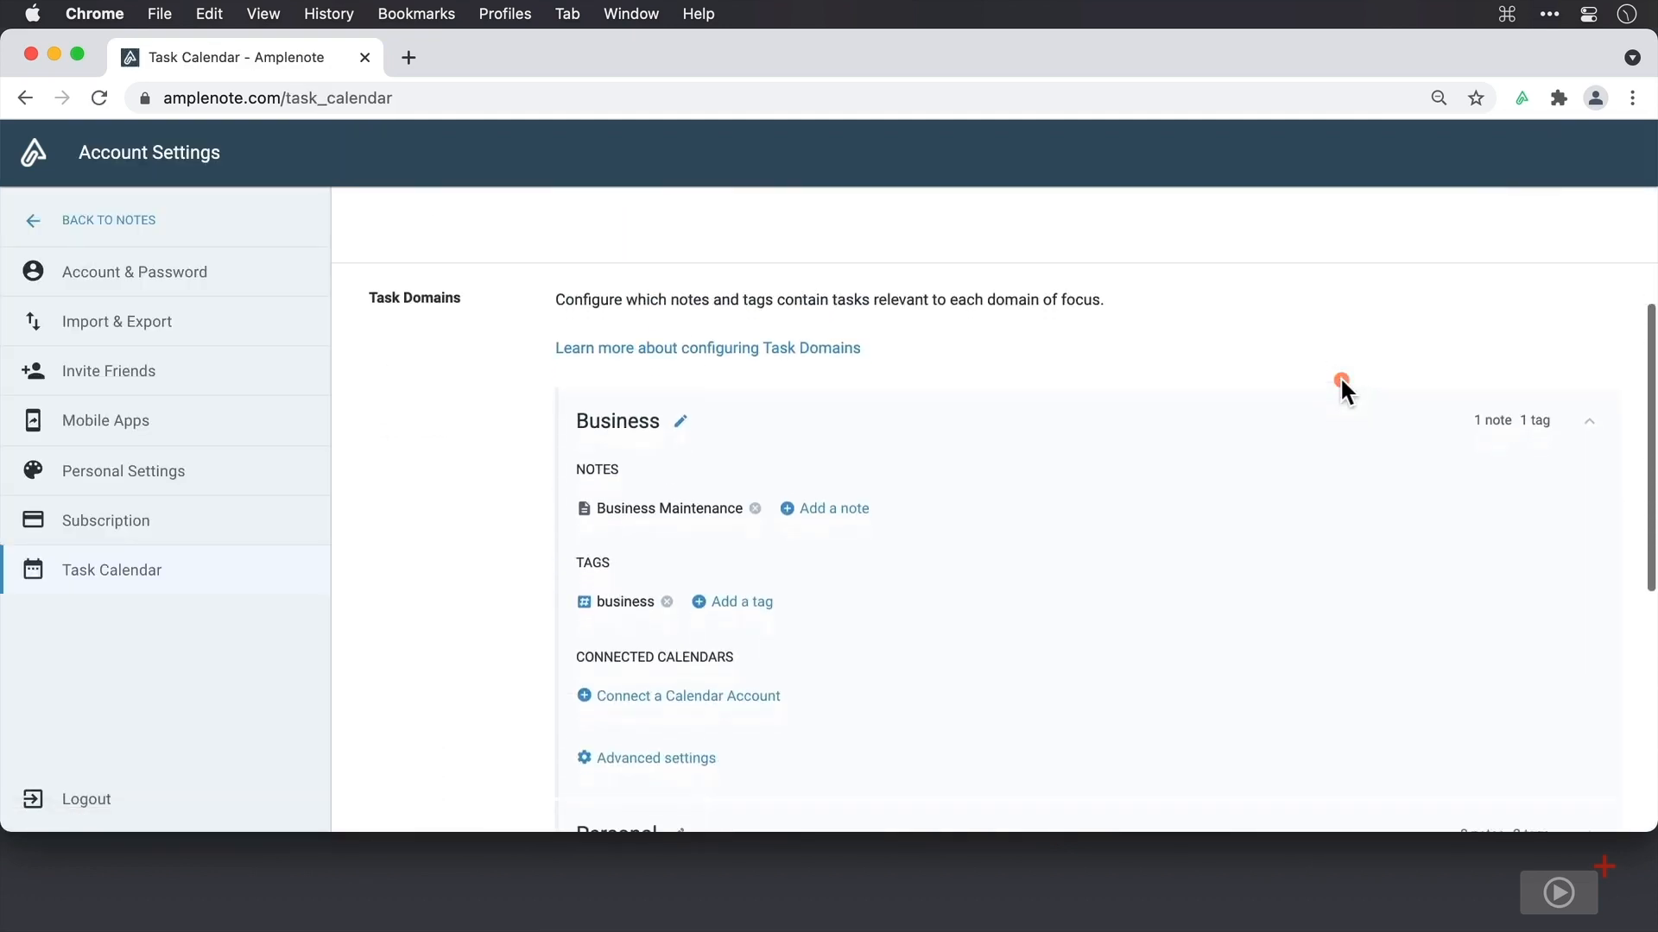
scroll(1340, 376, "down", 1)
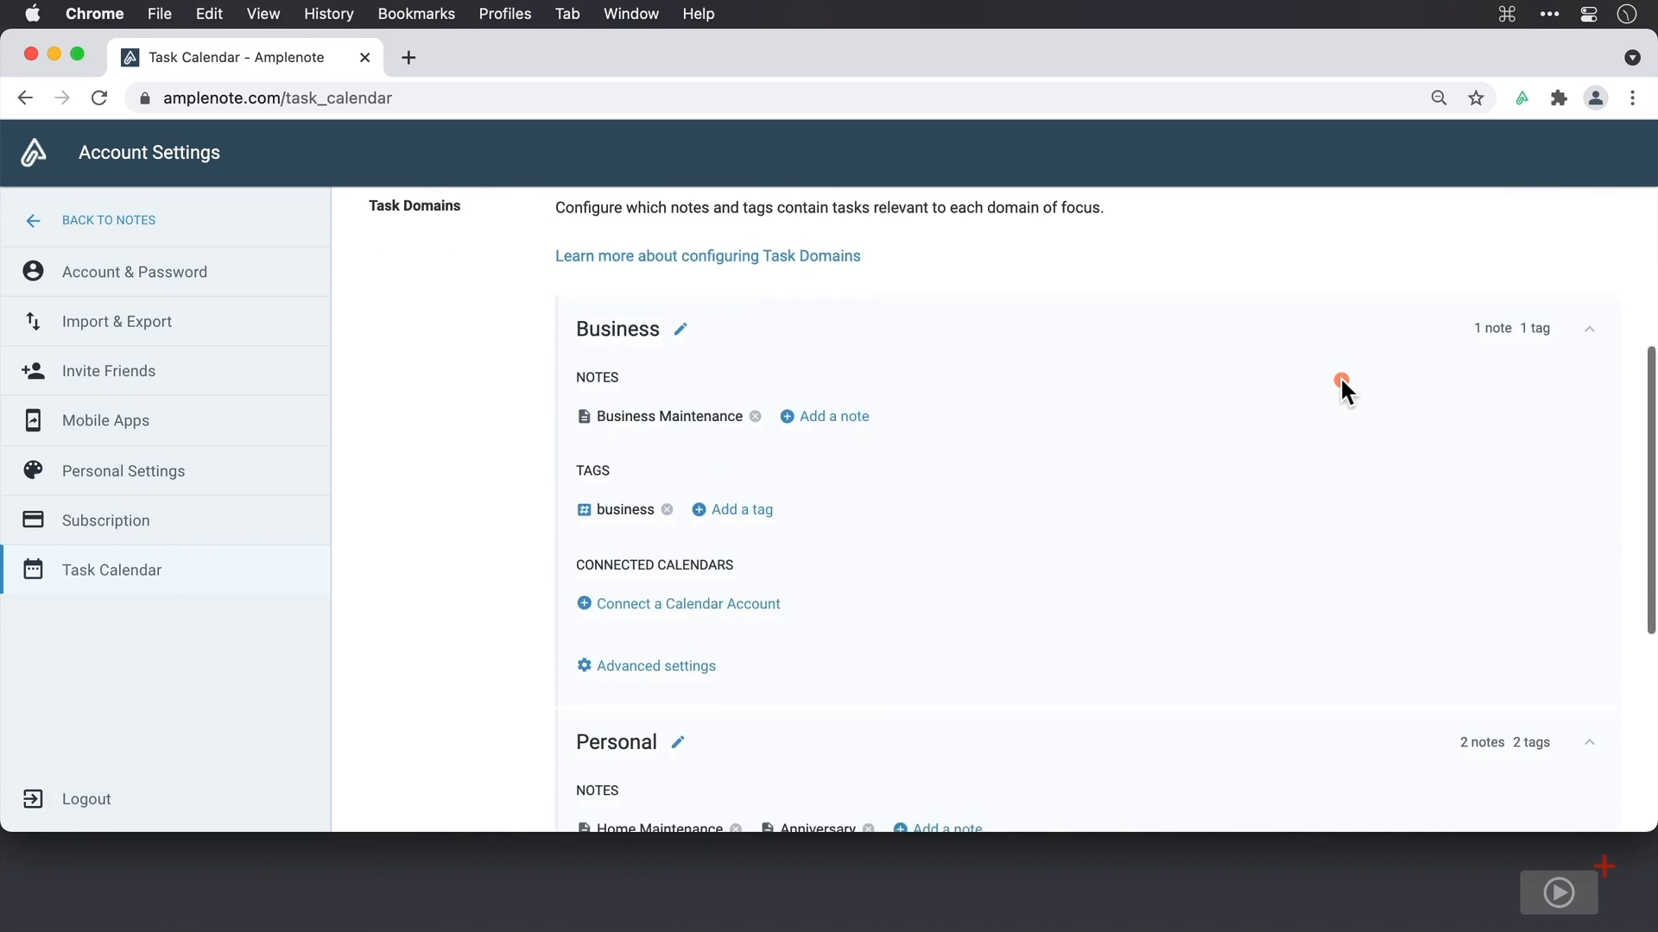
left_click(833, 411)
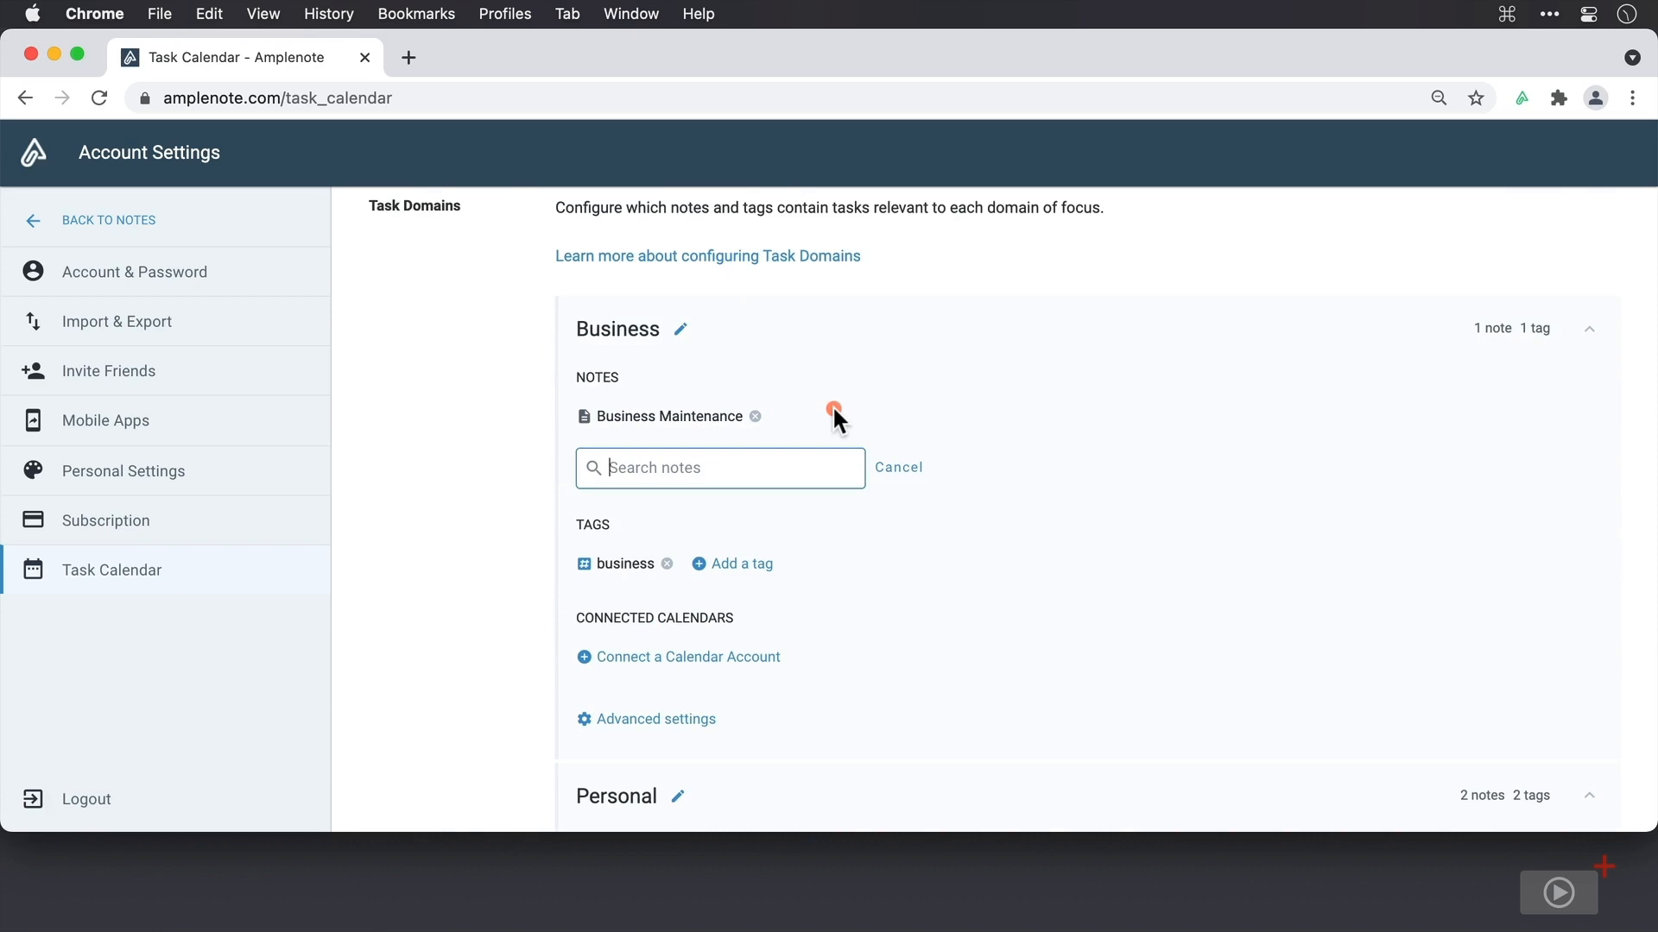
type("app")
key("Return")
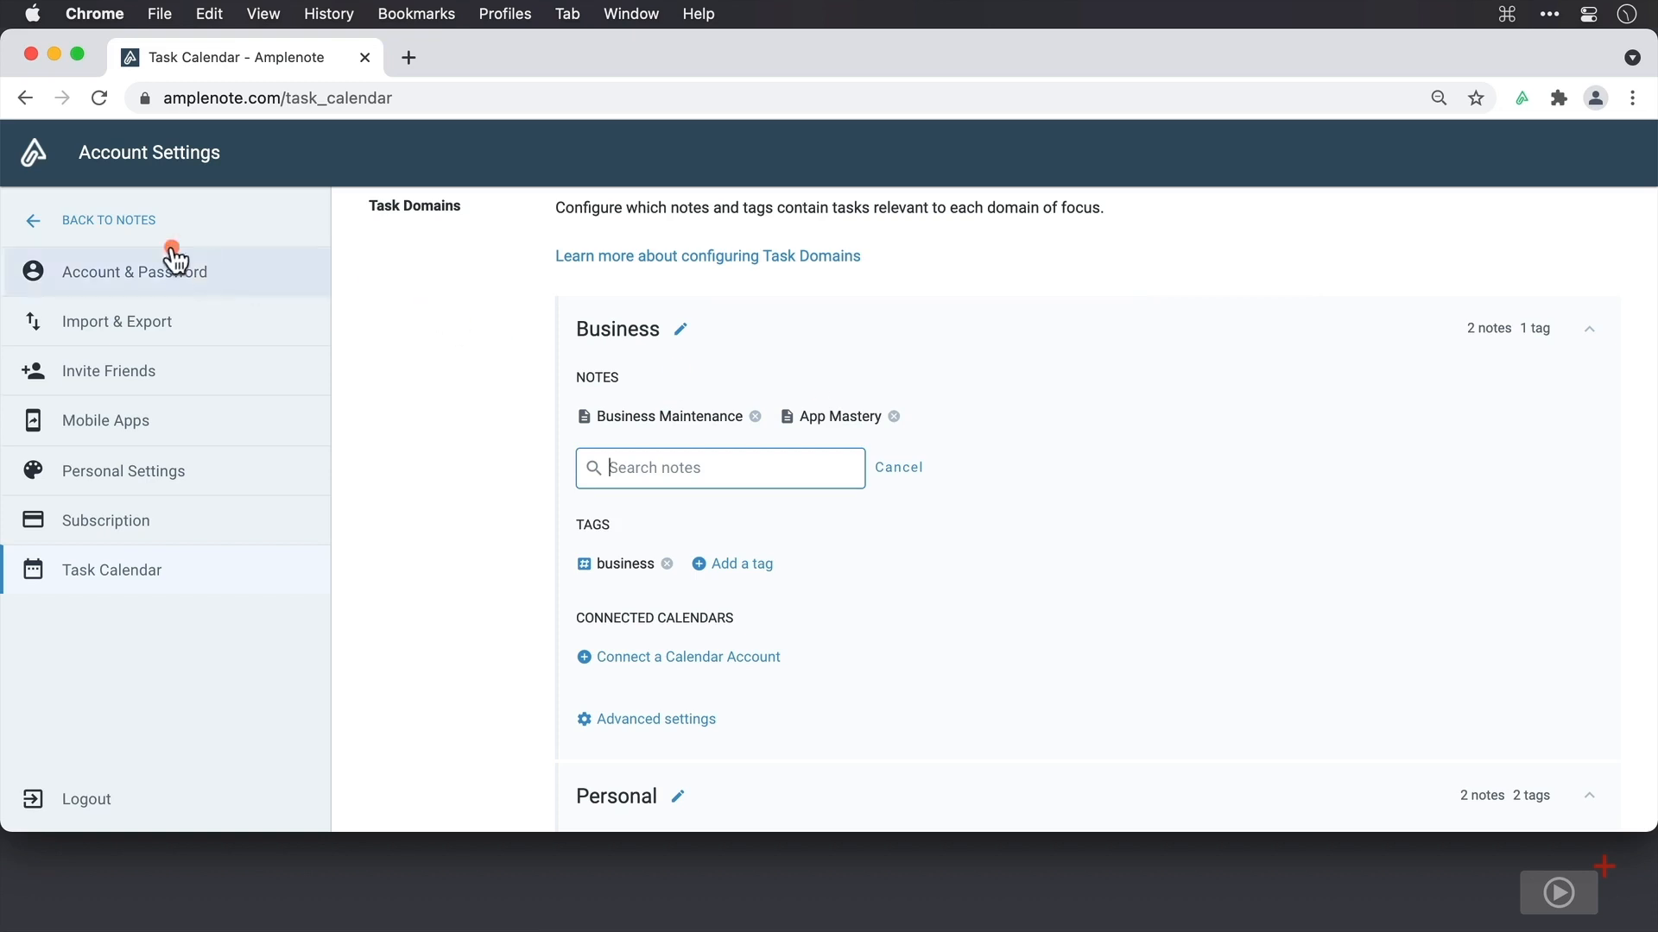
Return to the calendar and review the Business domain's source notes, including those without tasks
left_click(136, 231)
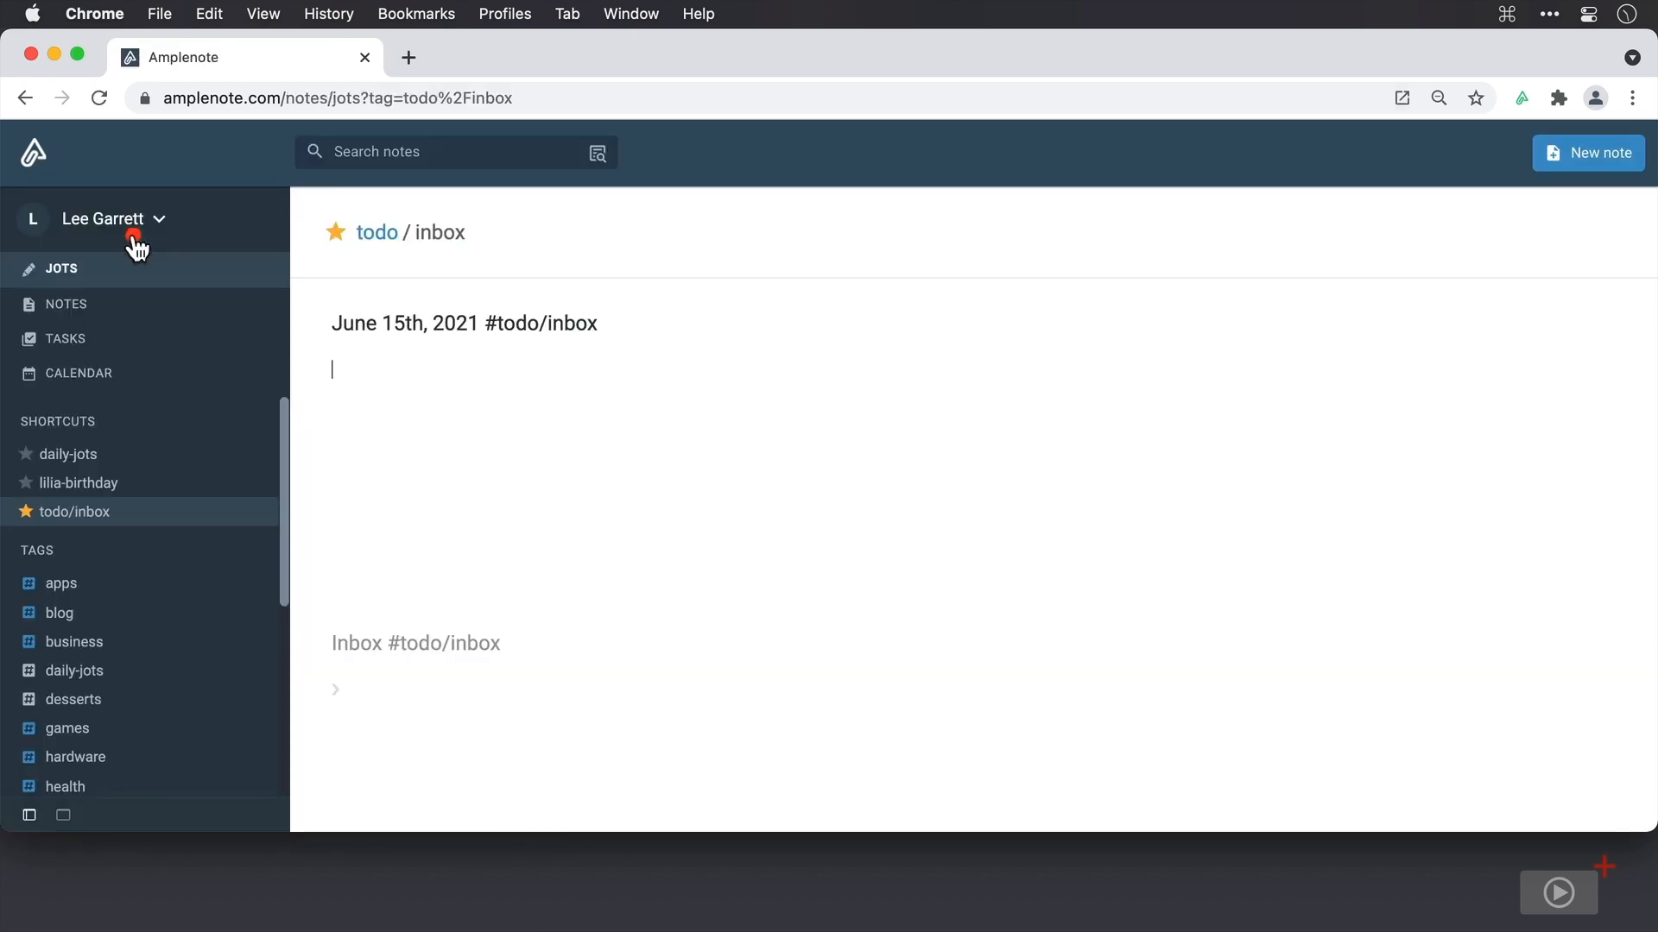
left_click(145, 372)
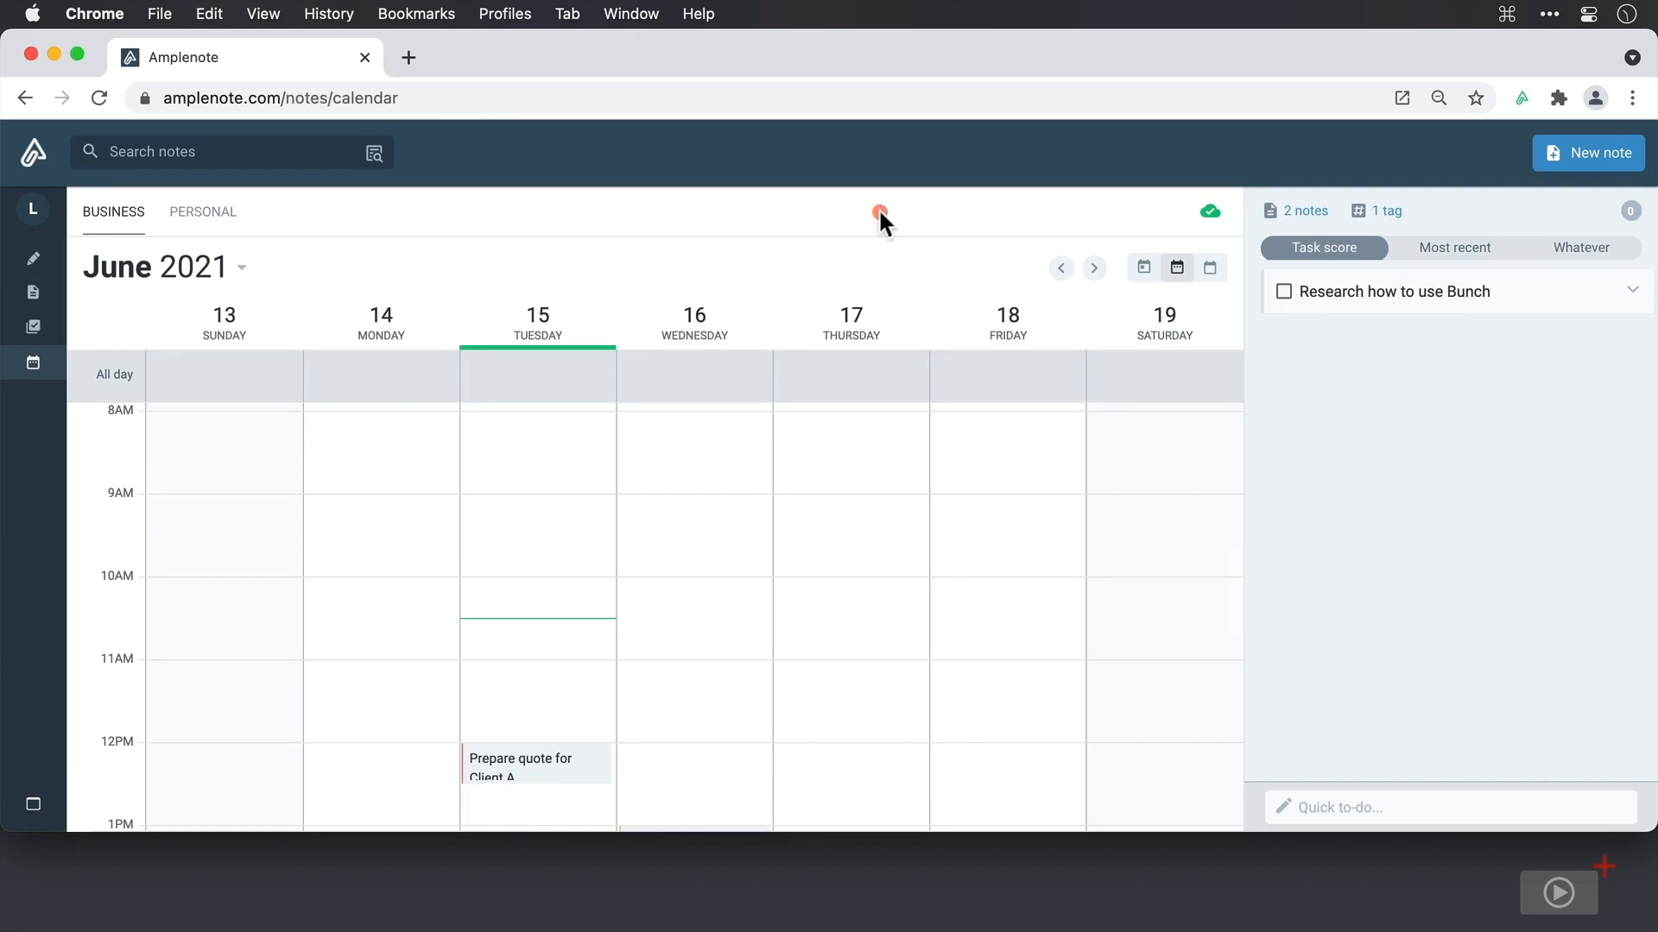
left_click(1305, 212)
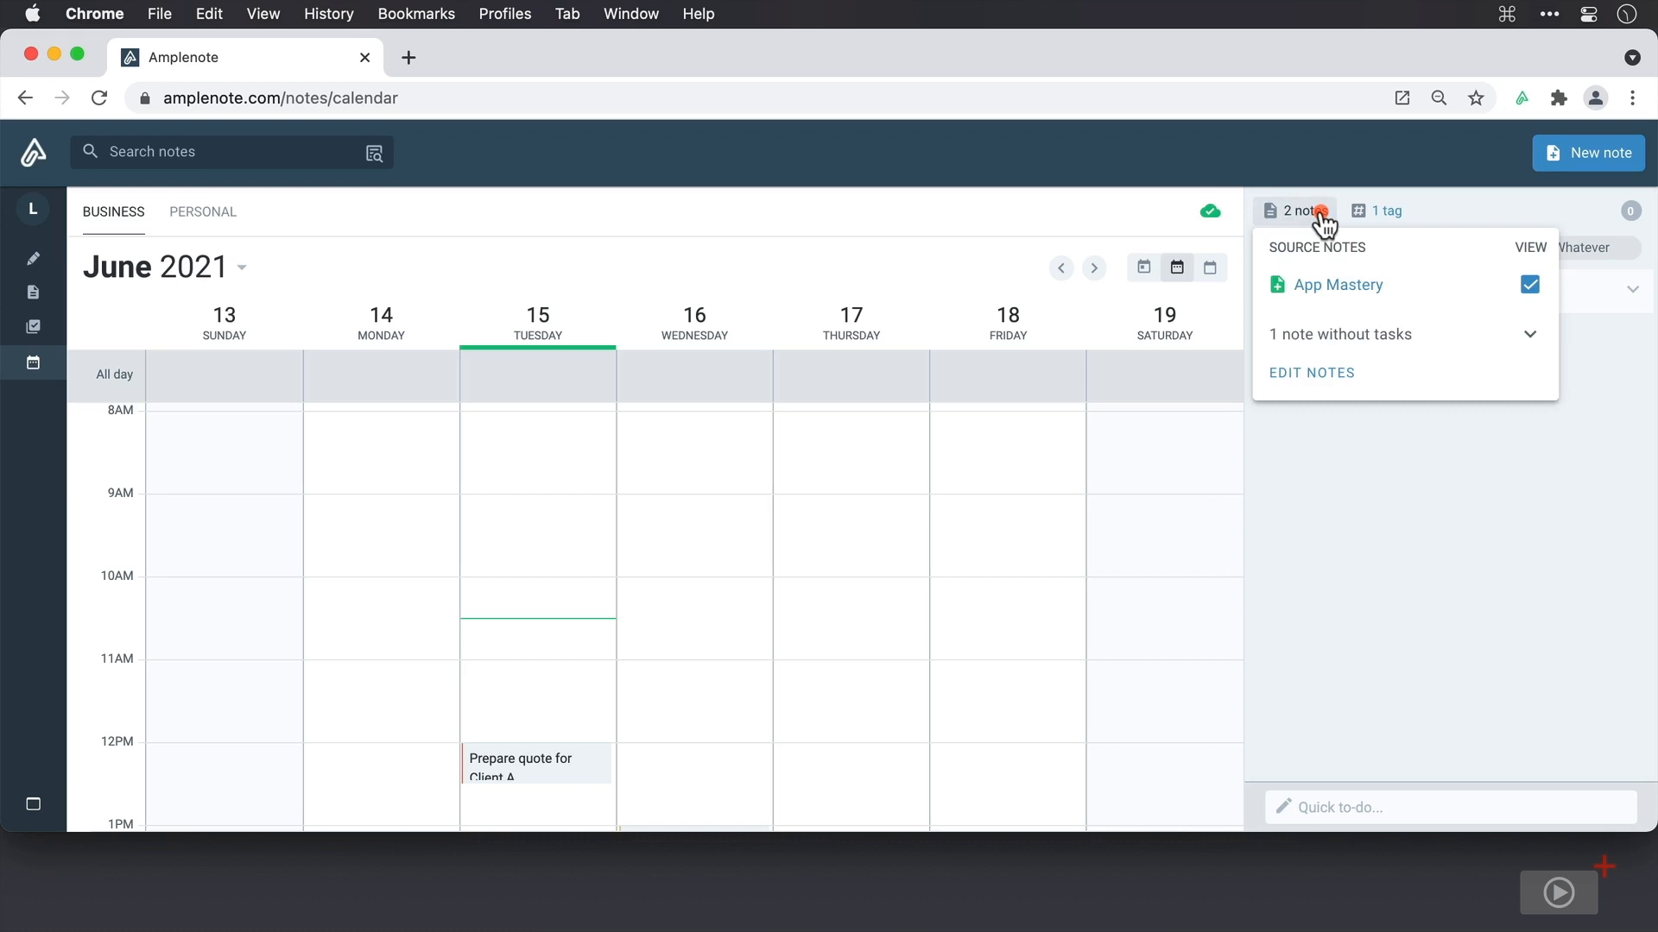
left_click(1521, 336)
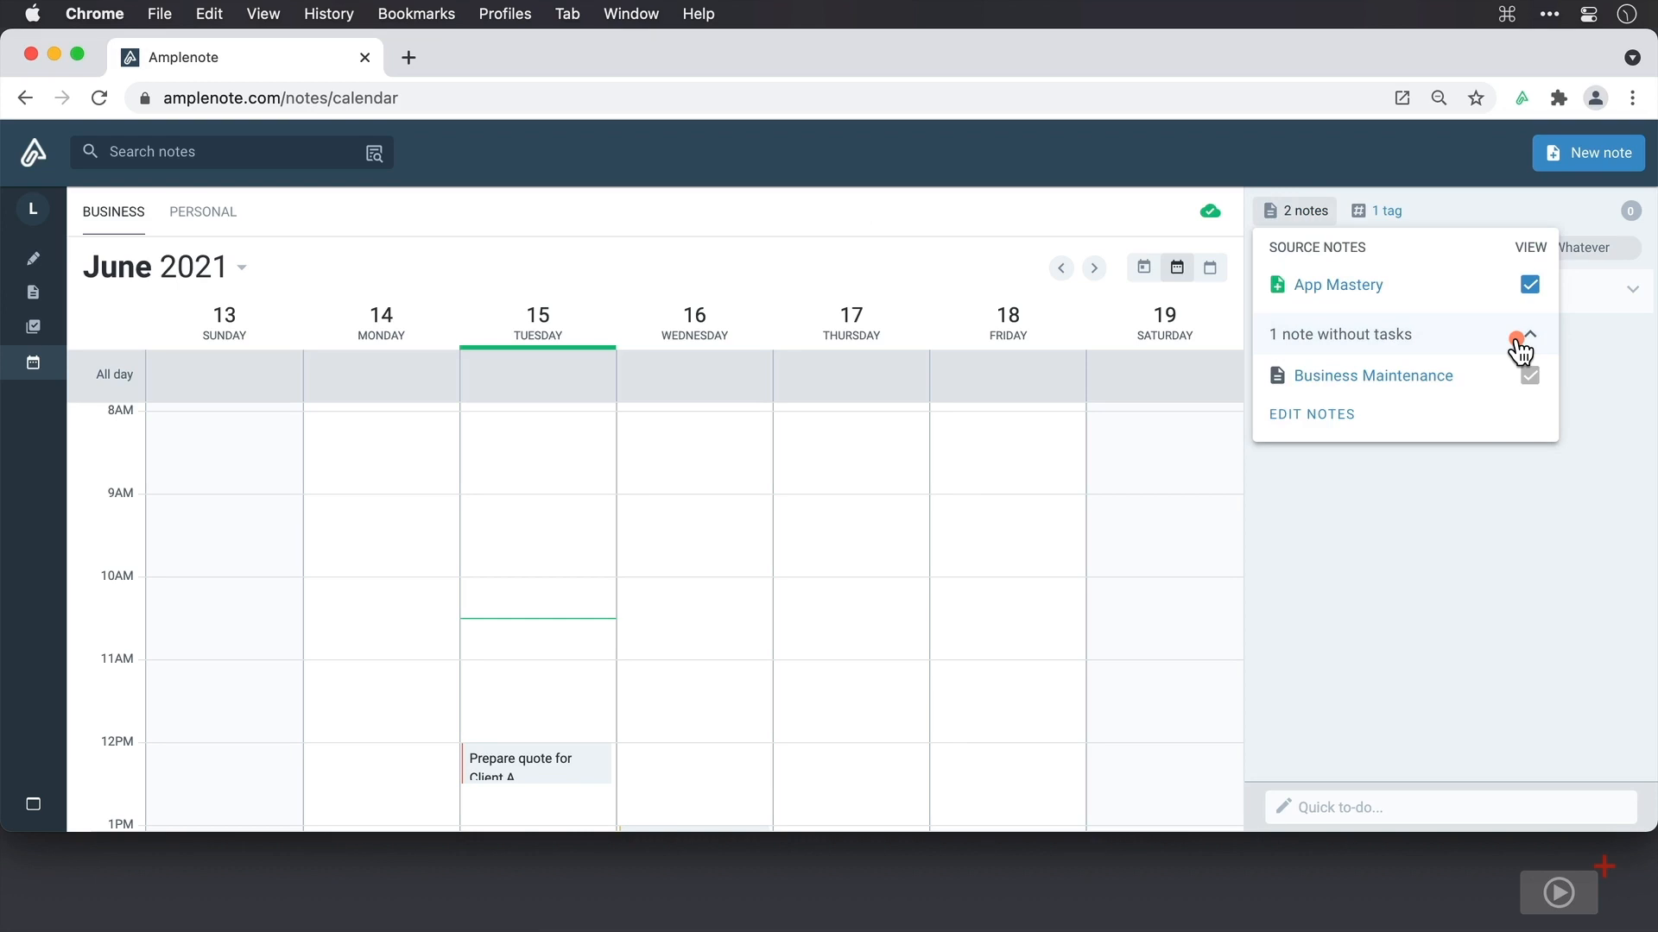
Hide the App Mastery note's tasks from the Business task list and show them again
left_click(1529, 284)
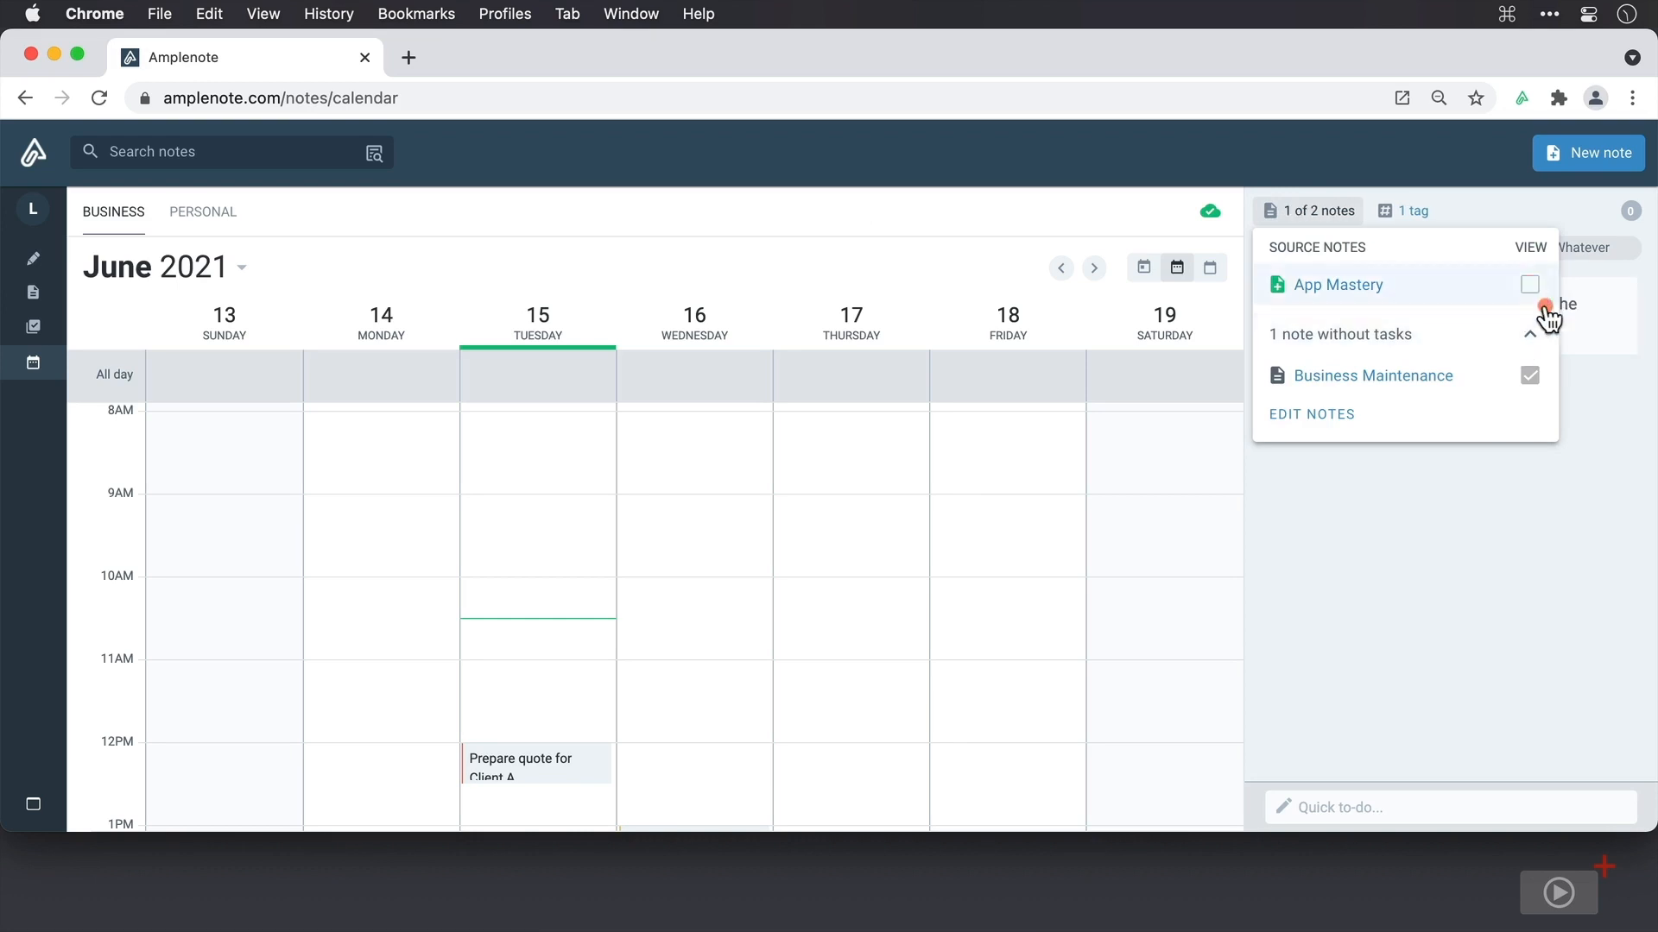
left_click(1604, 464)
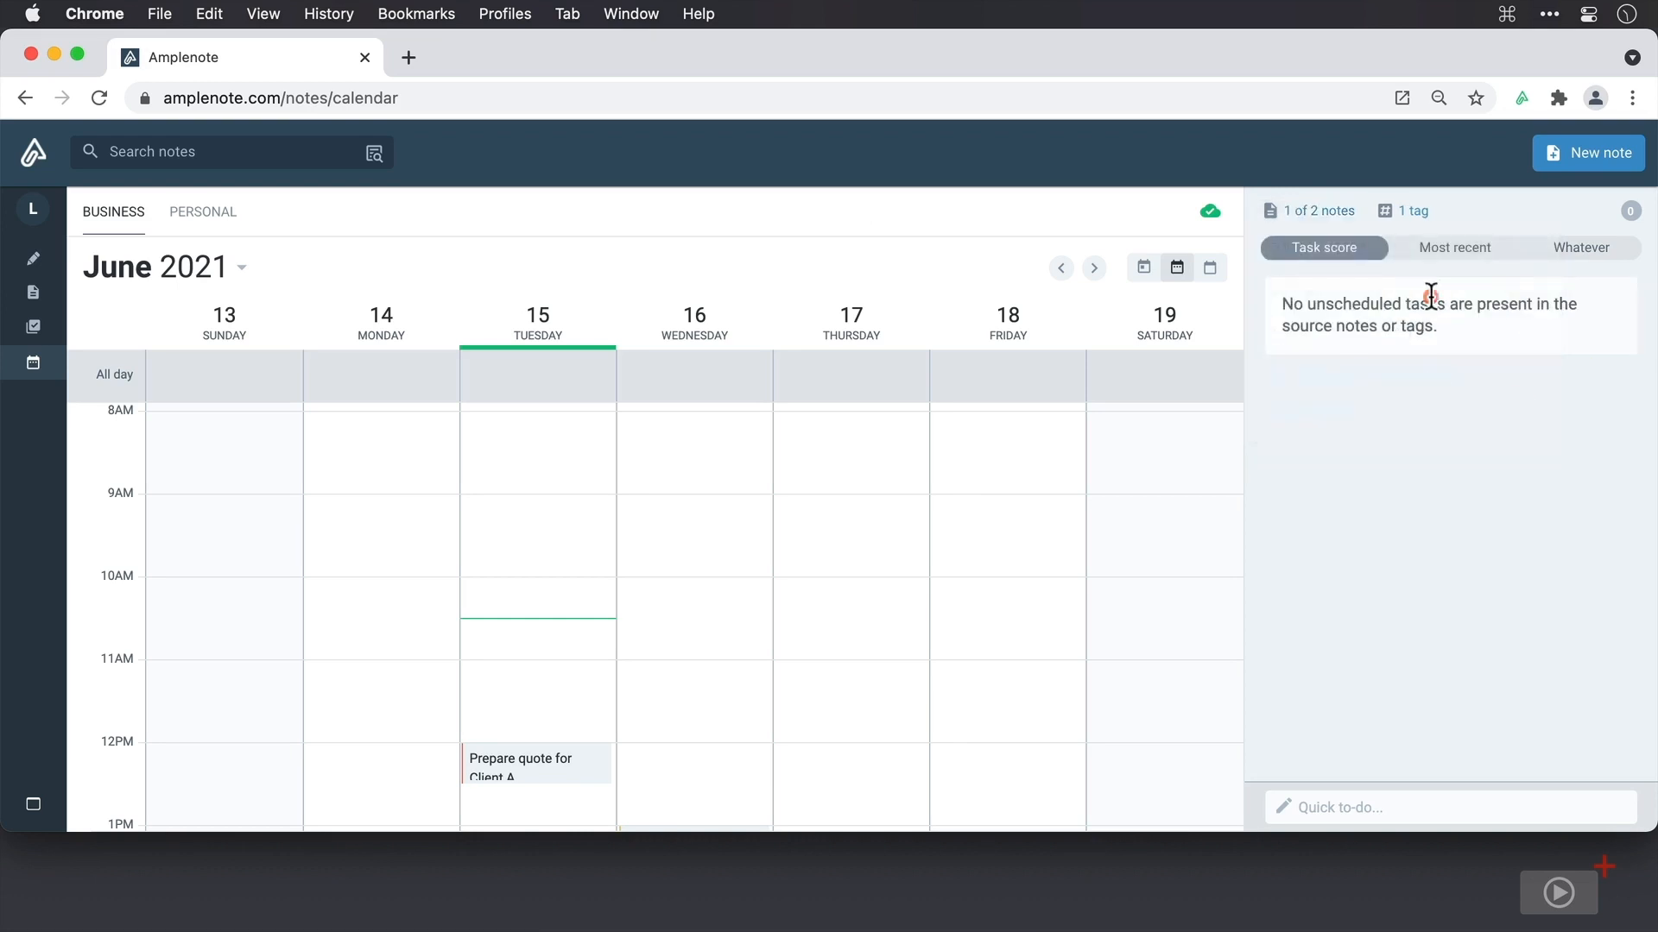
left_click(1337, 217)
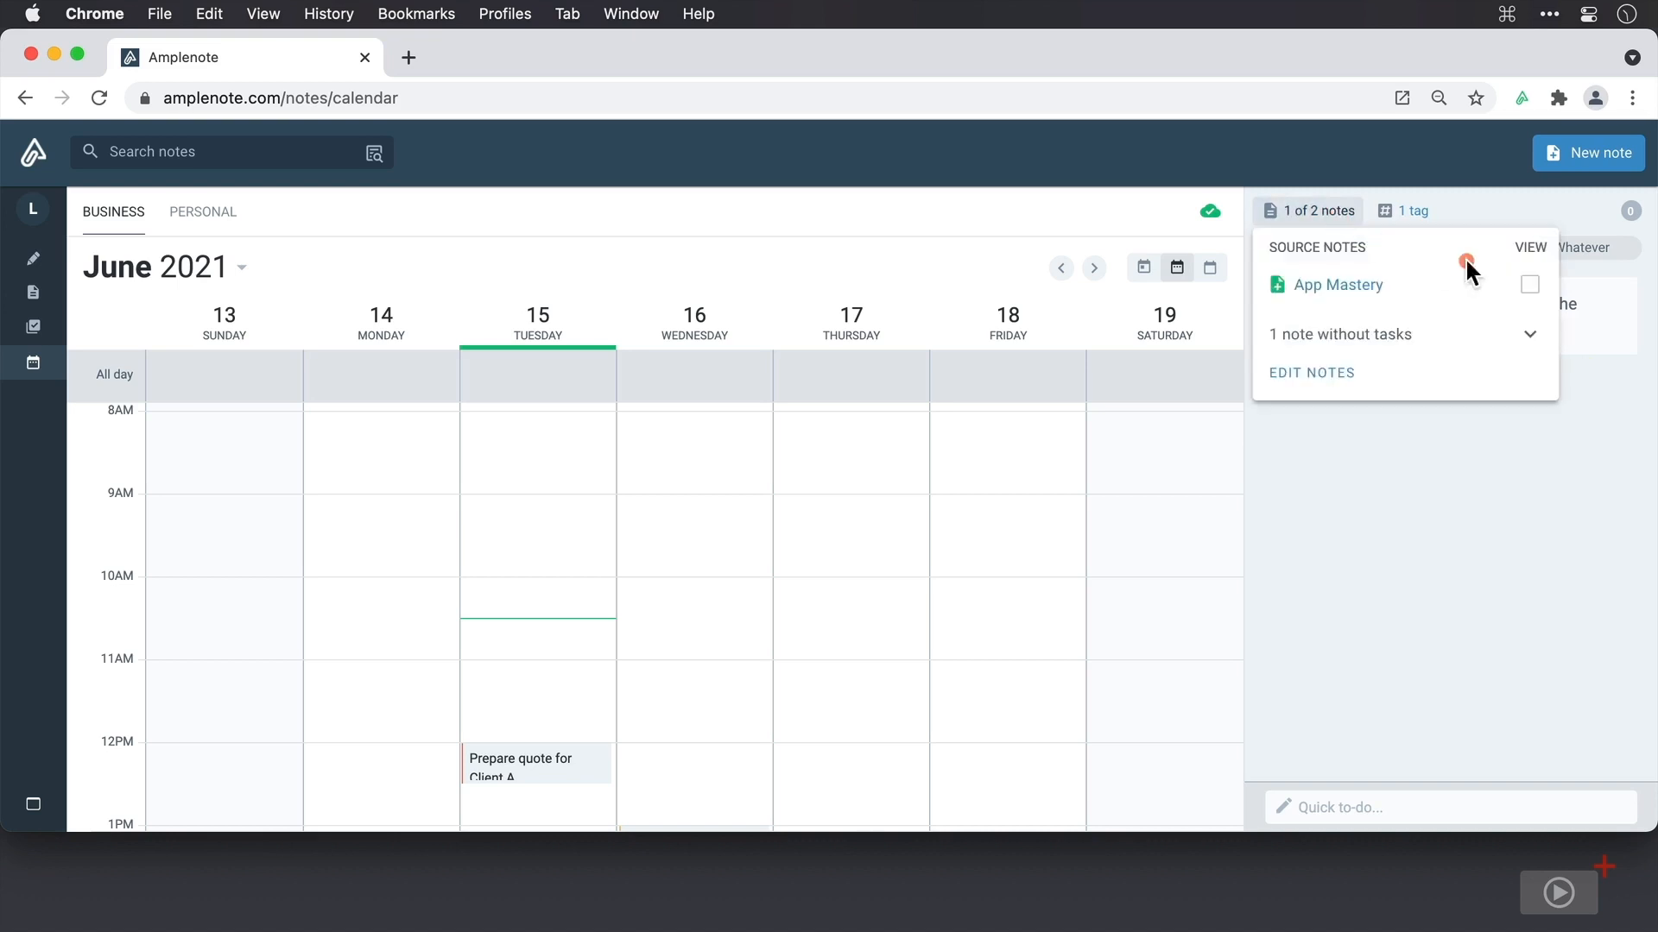
left_click(1529, 285)
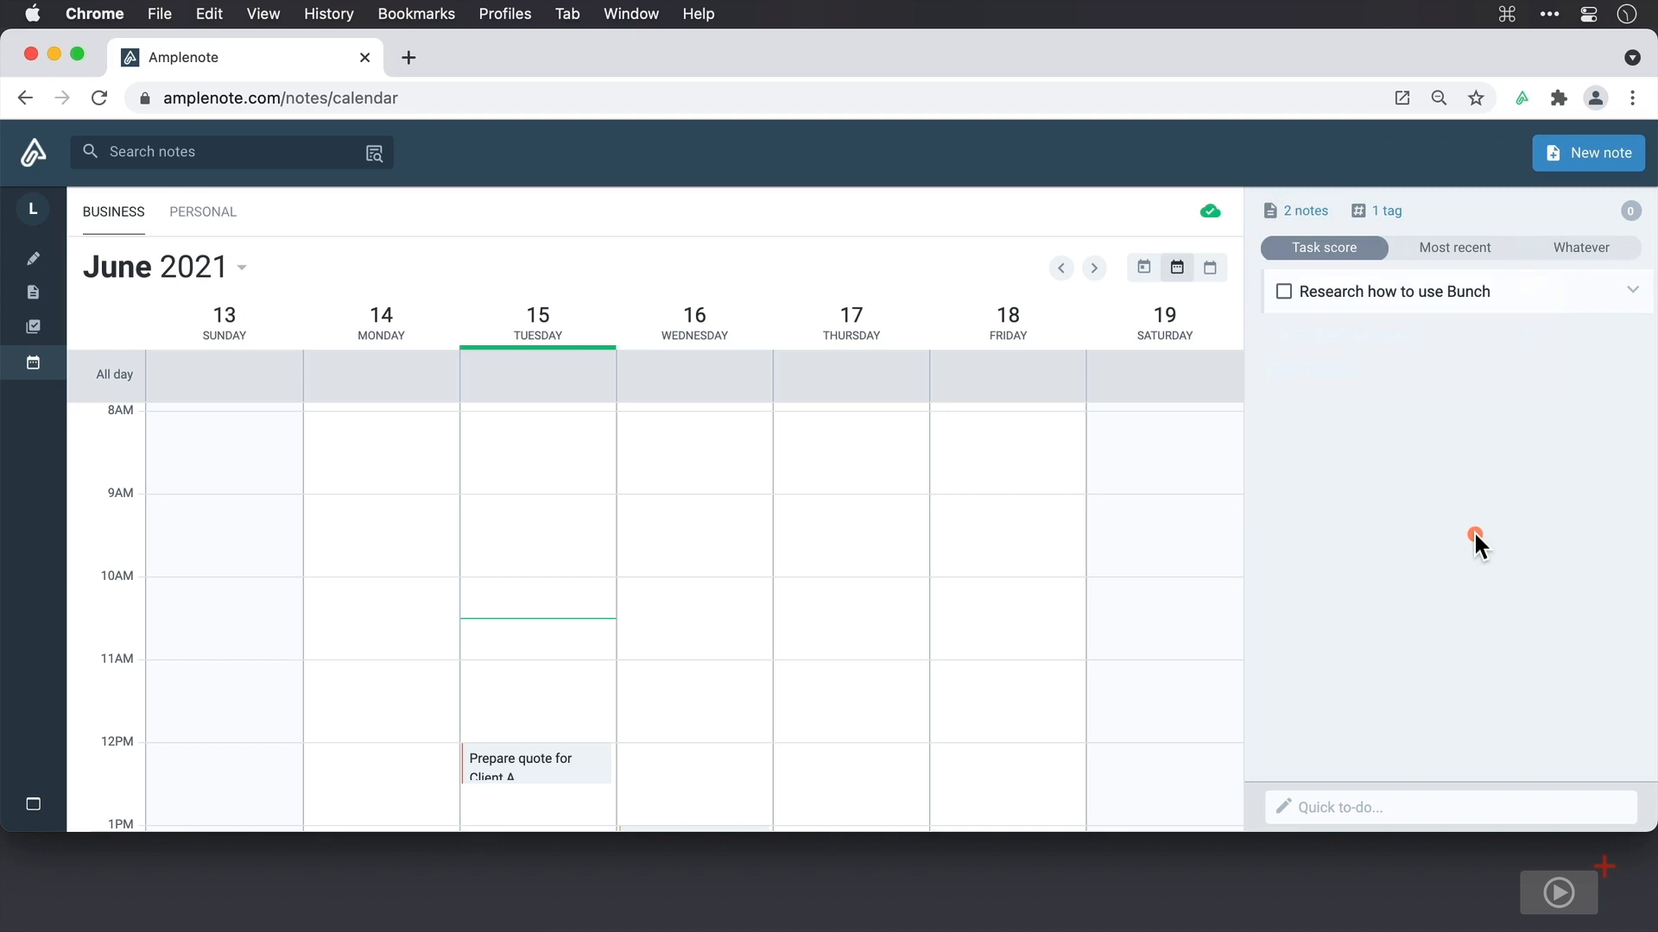
Show the Personal calendar, sort its task list by Most recent and by Whatever, and toggle the highlighting of overdue tasks
left_click(186, 214)
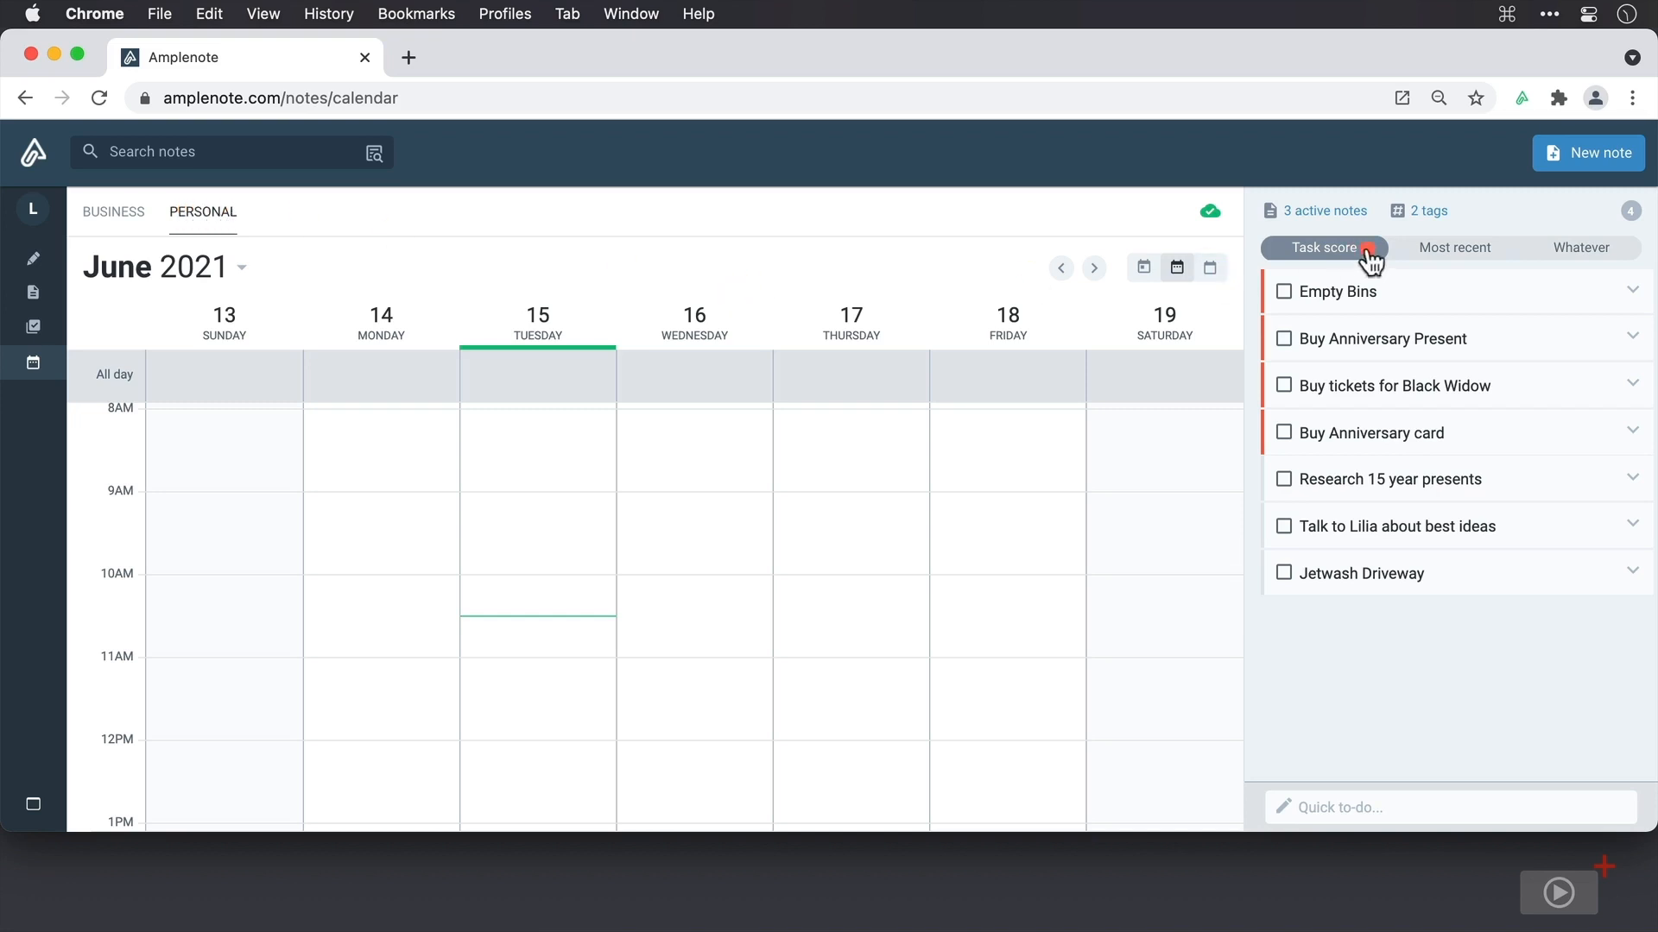
left_click(1459, 250)
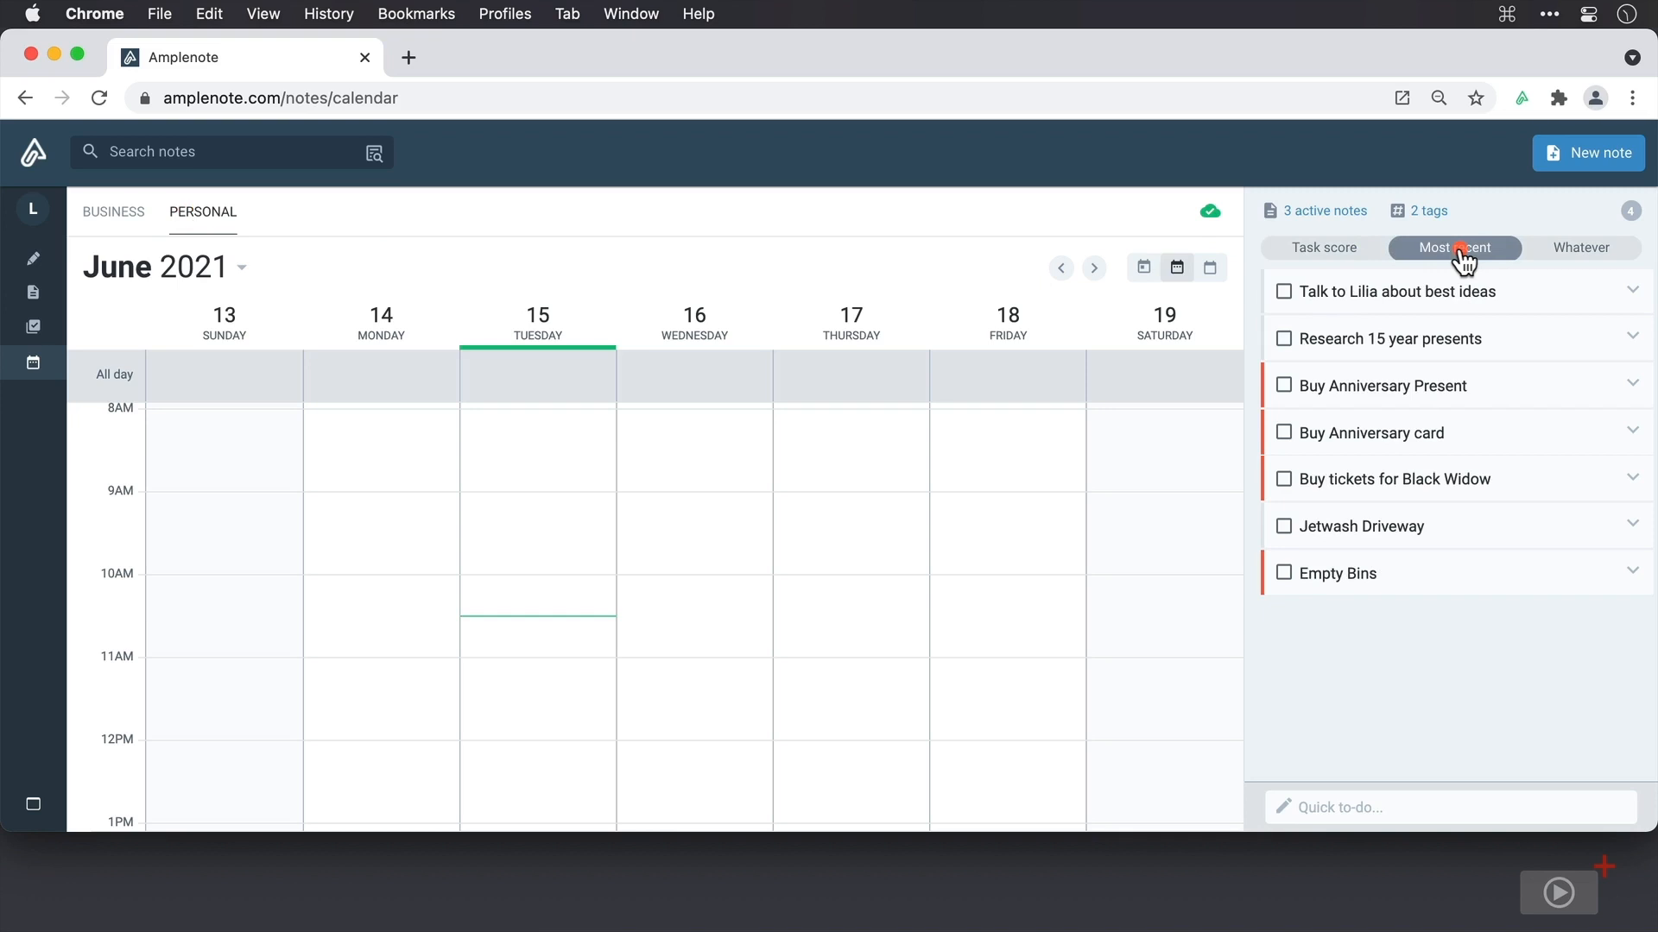
left_click(1596, 252)
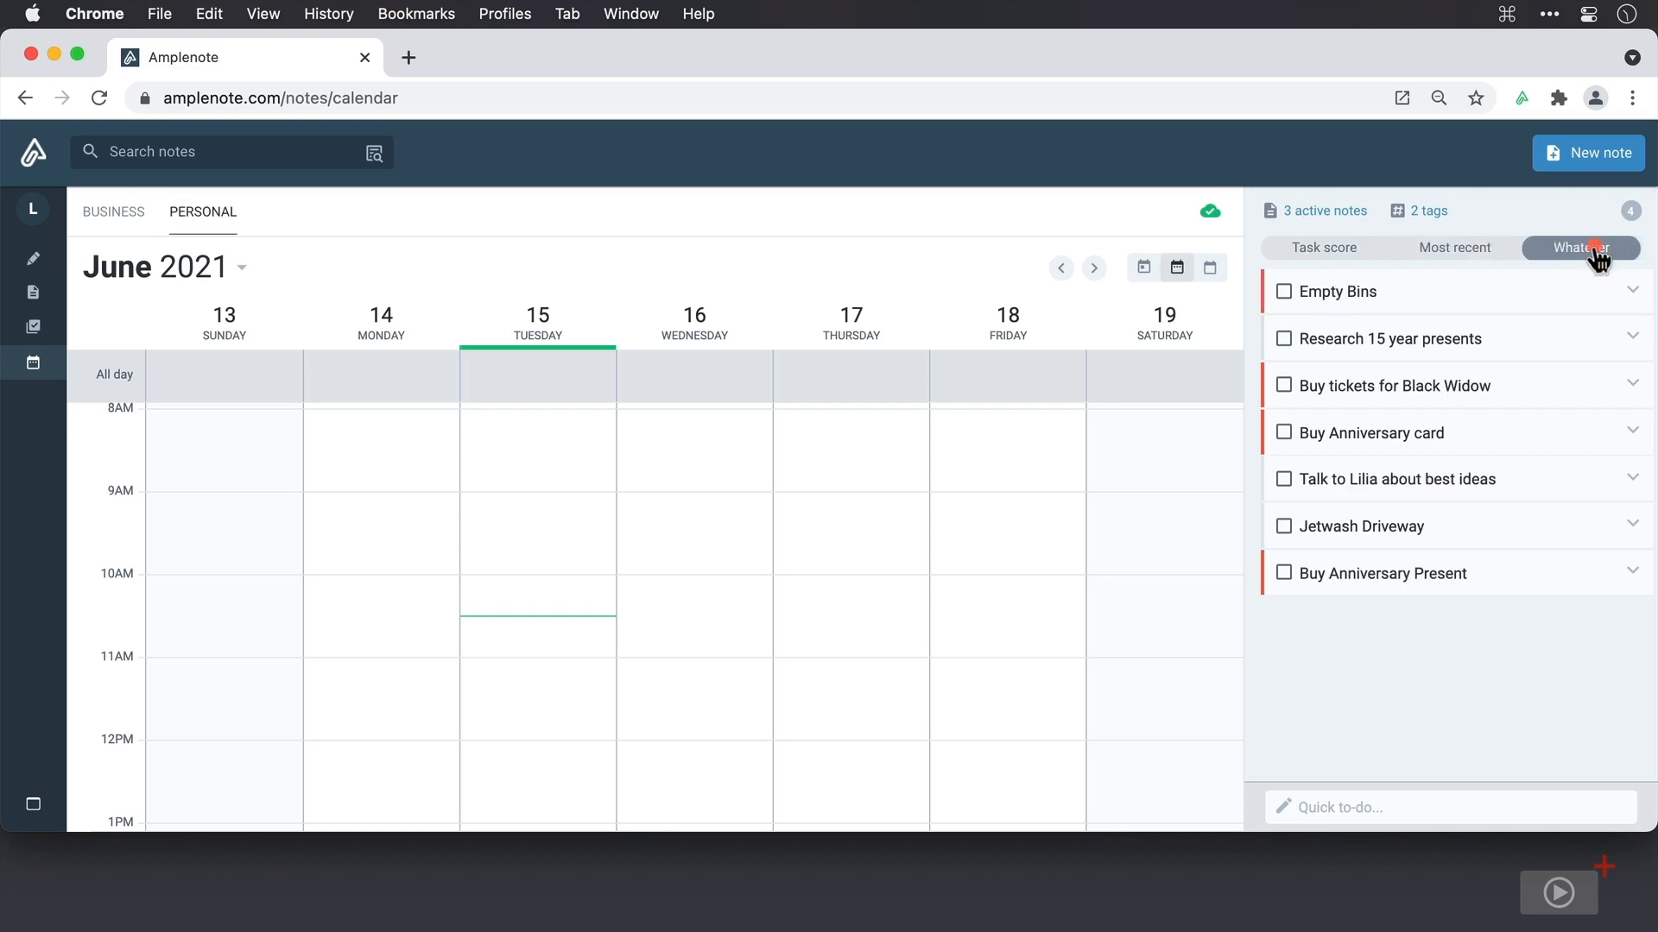
left_click(1630, 210)
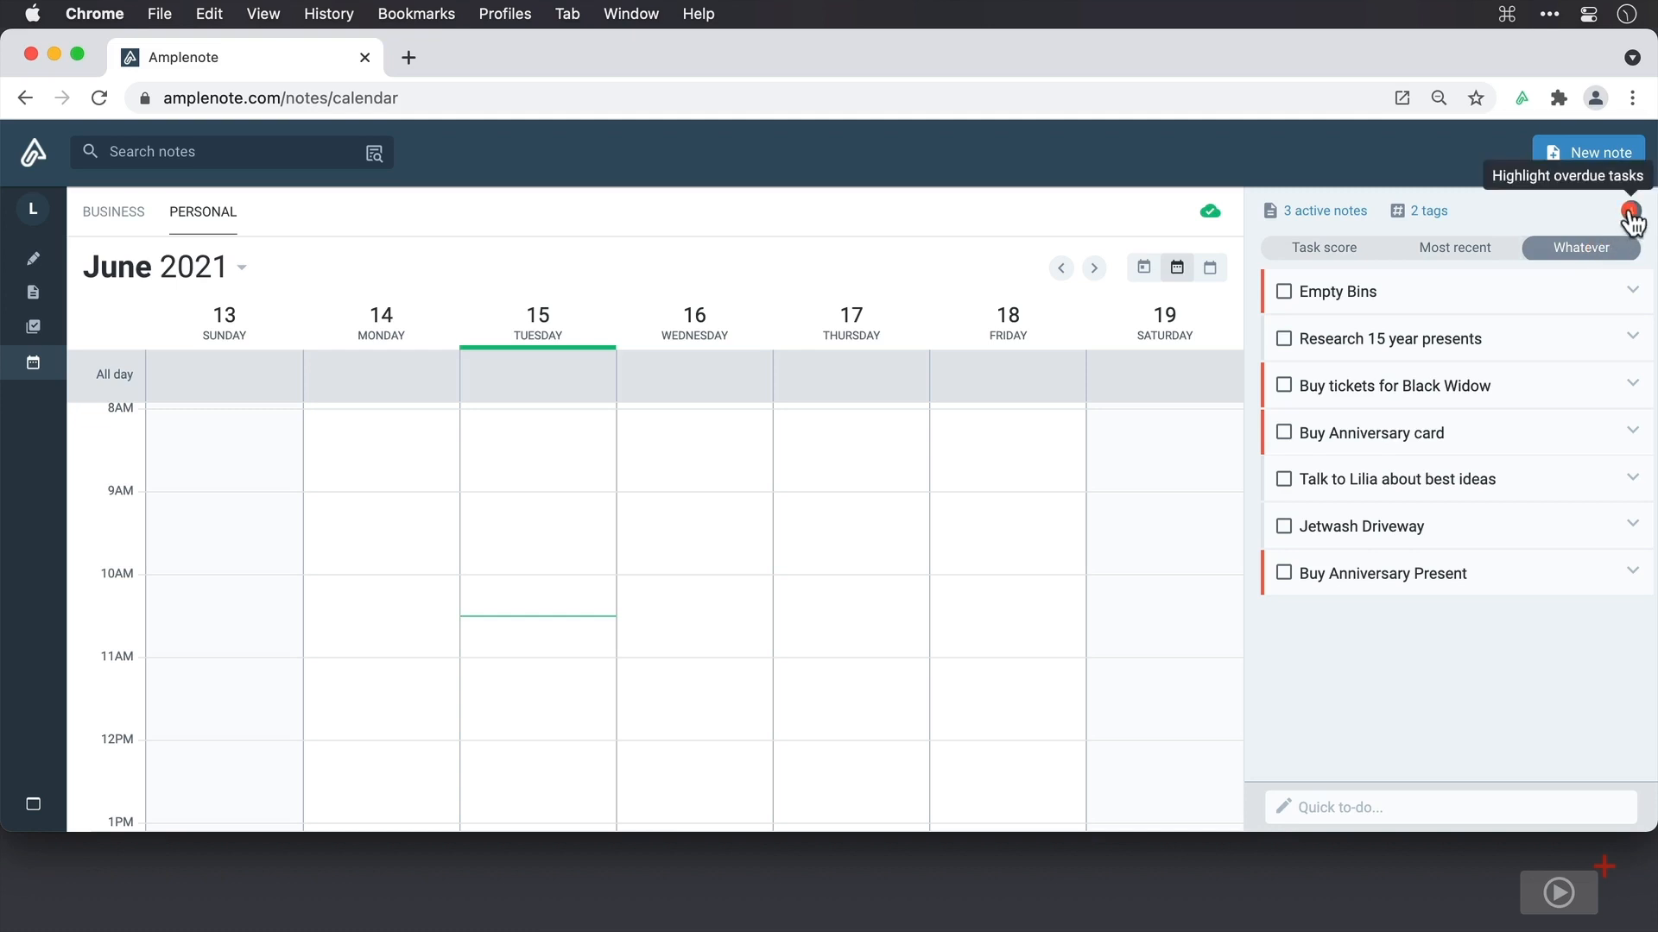
left_click(1630, 212)
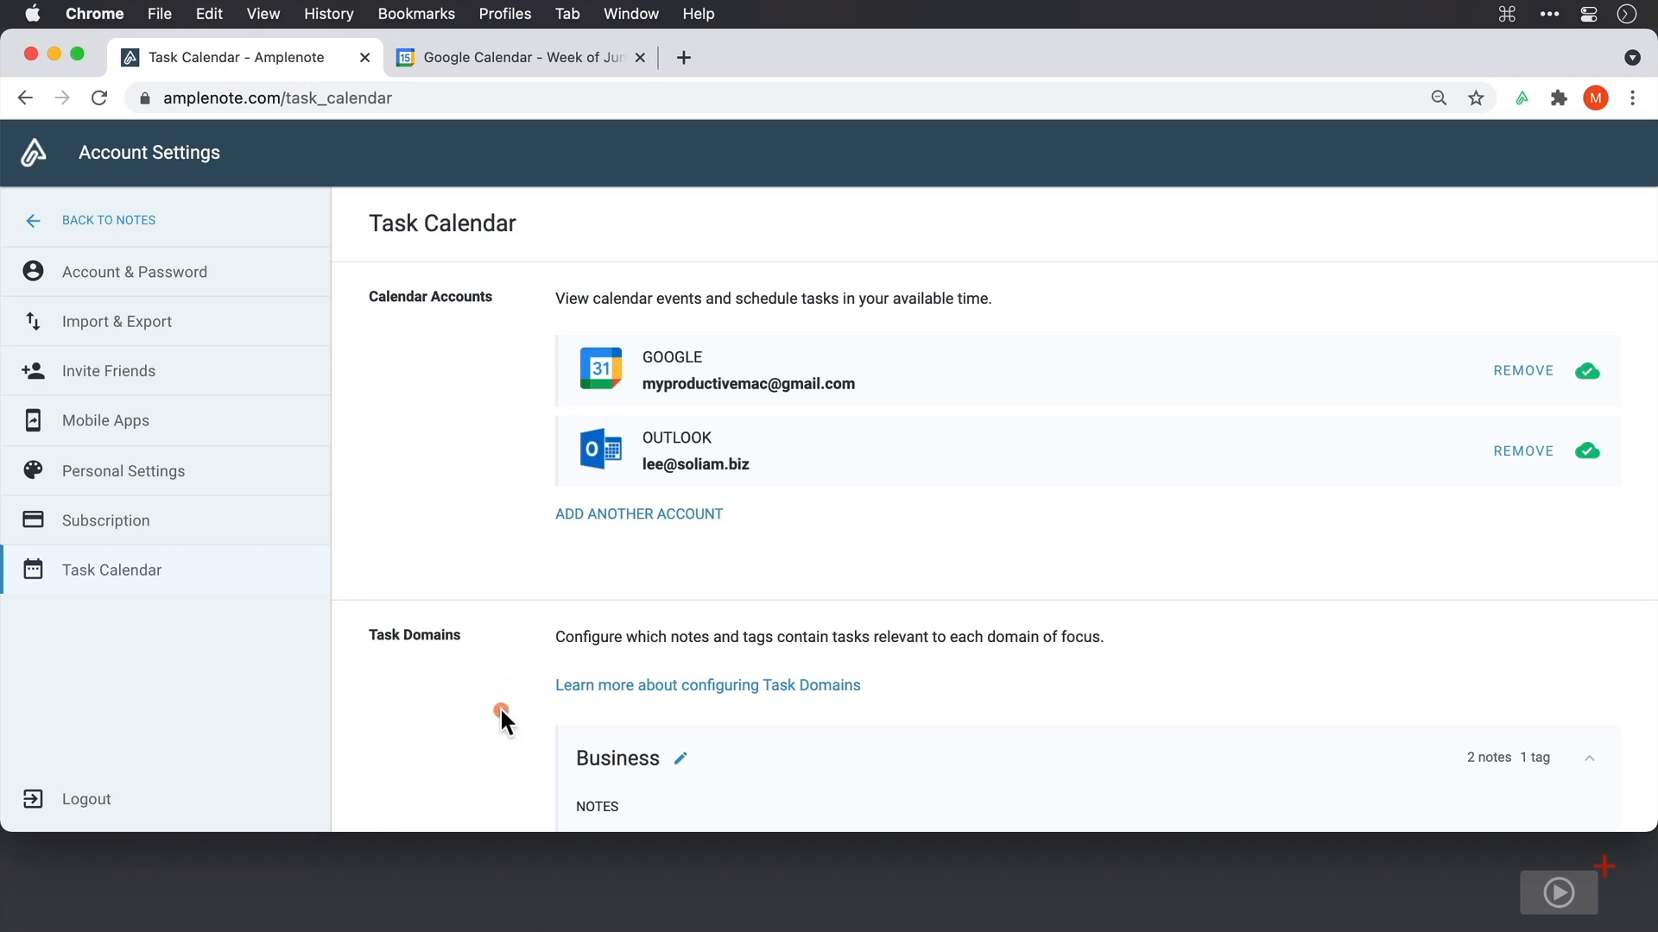
Connect the Google account's calendar to the Business task domain with the option Show events and publish tasks
scroll(500, 707, "down", 5)
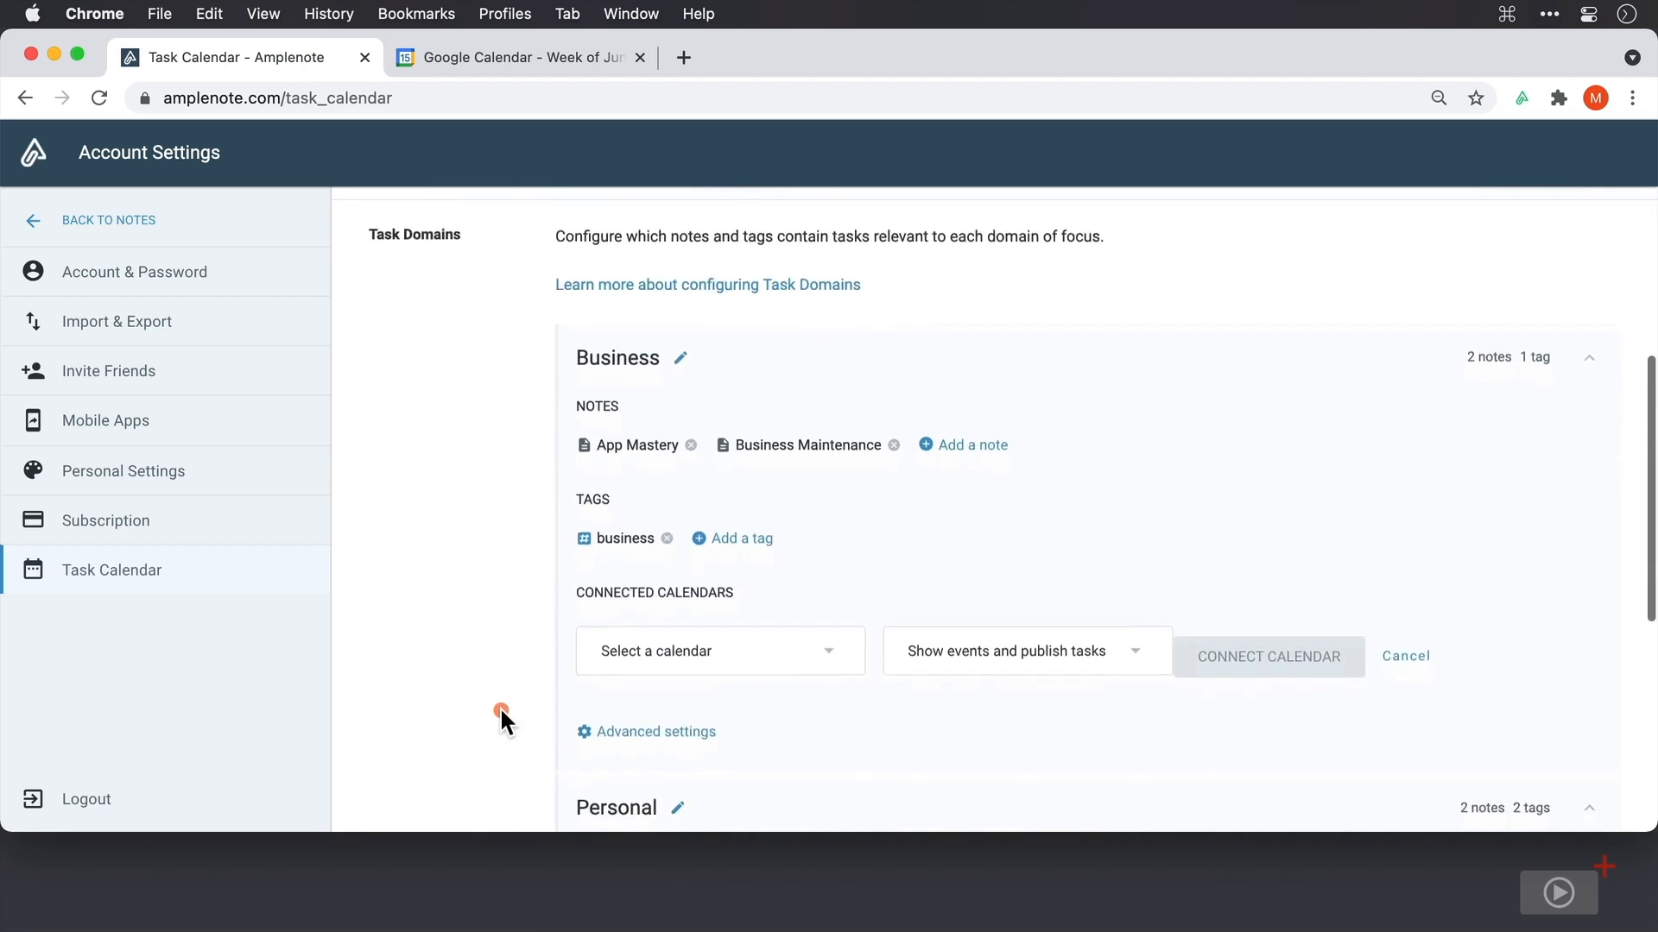
scroll(501, 712, "down", 2)
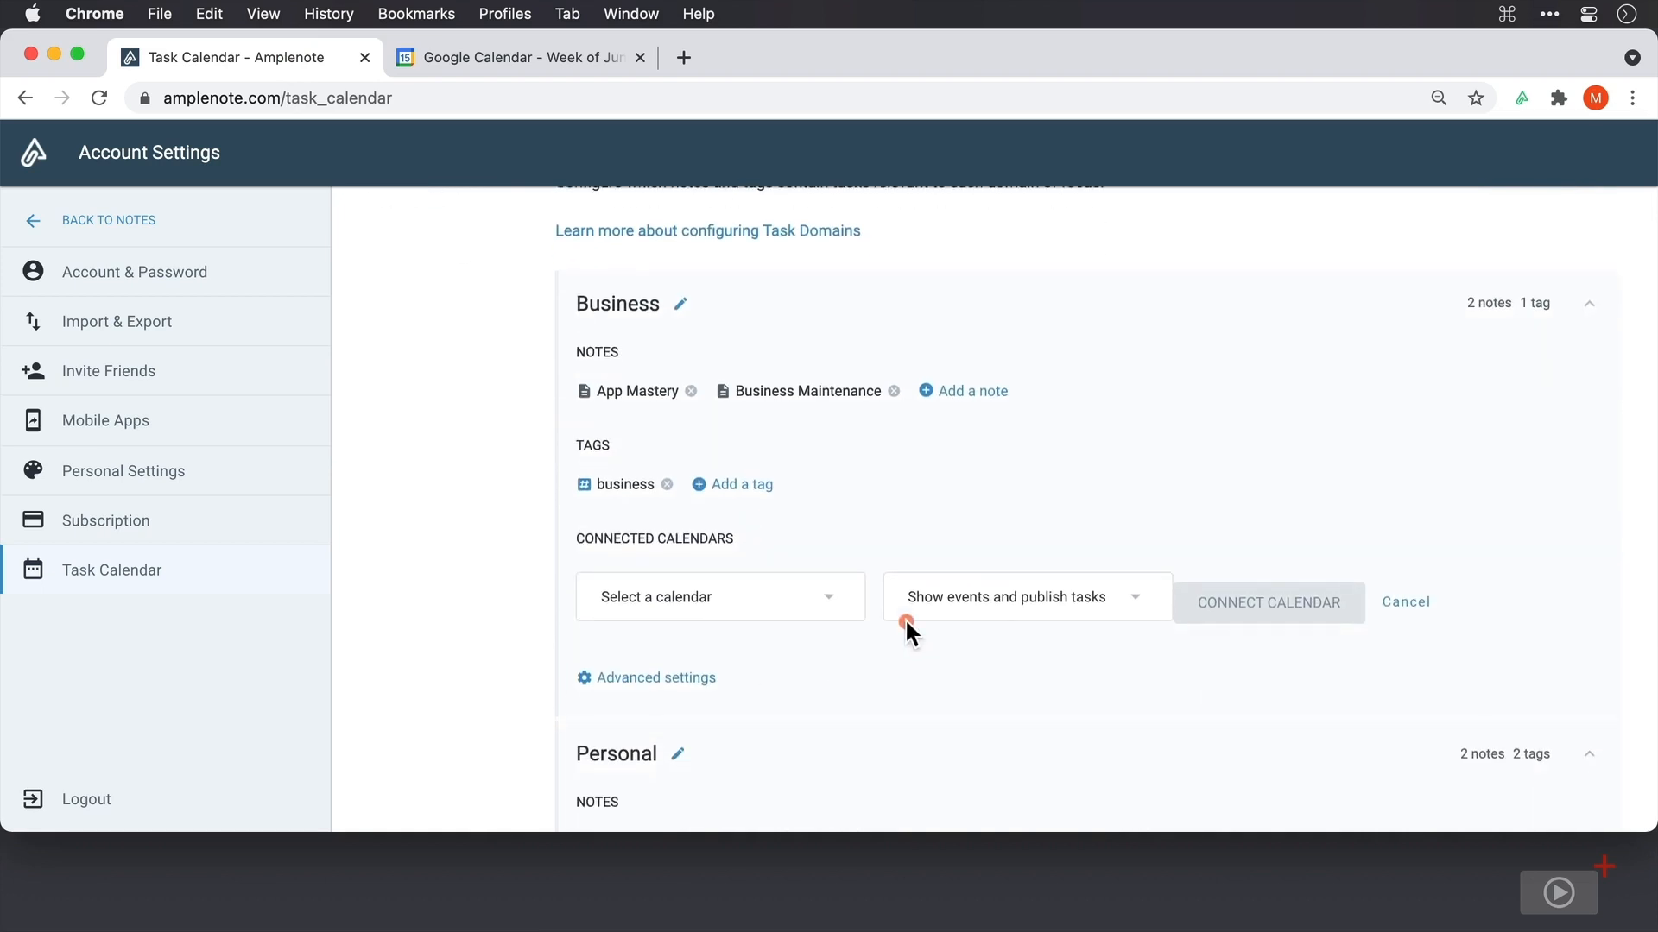
left_click(840, 599)
scroll(835, 597, "down", 1)
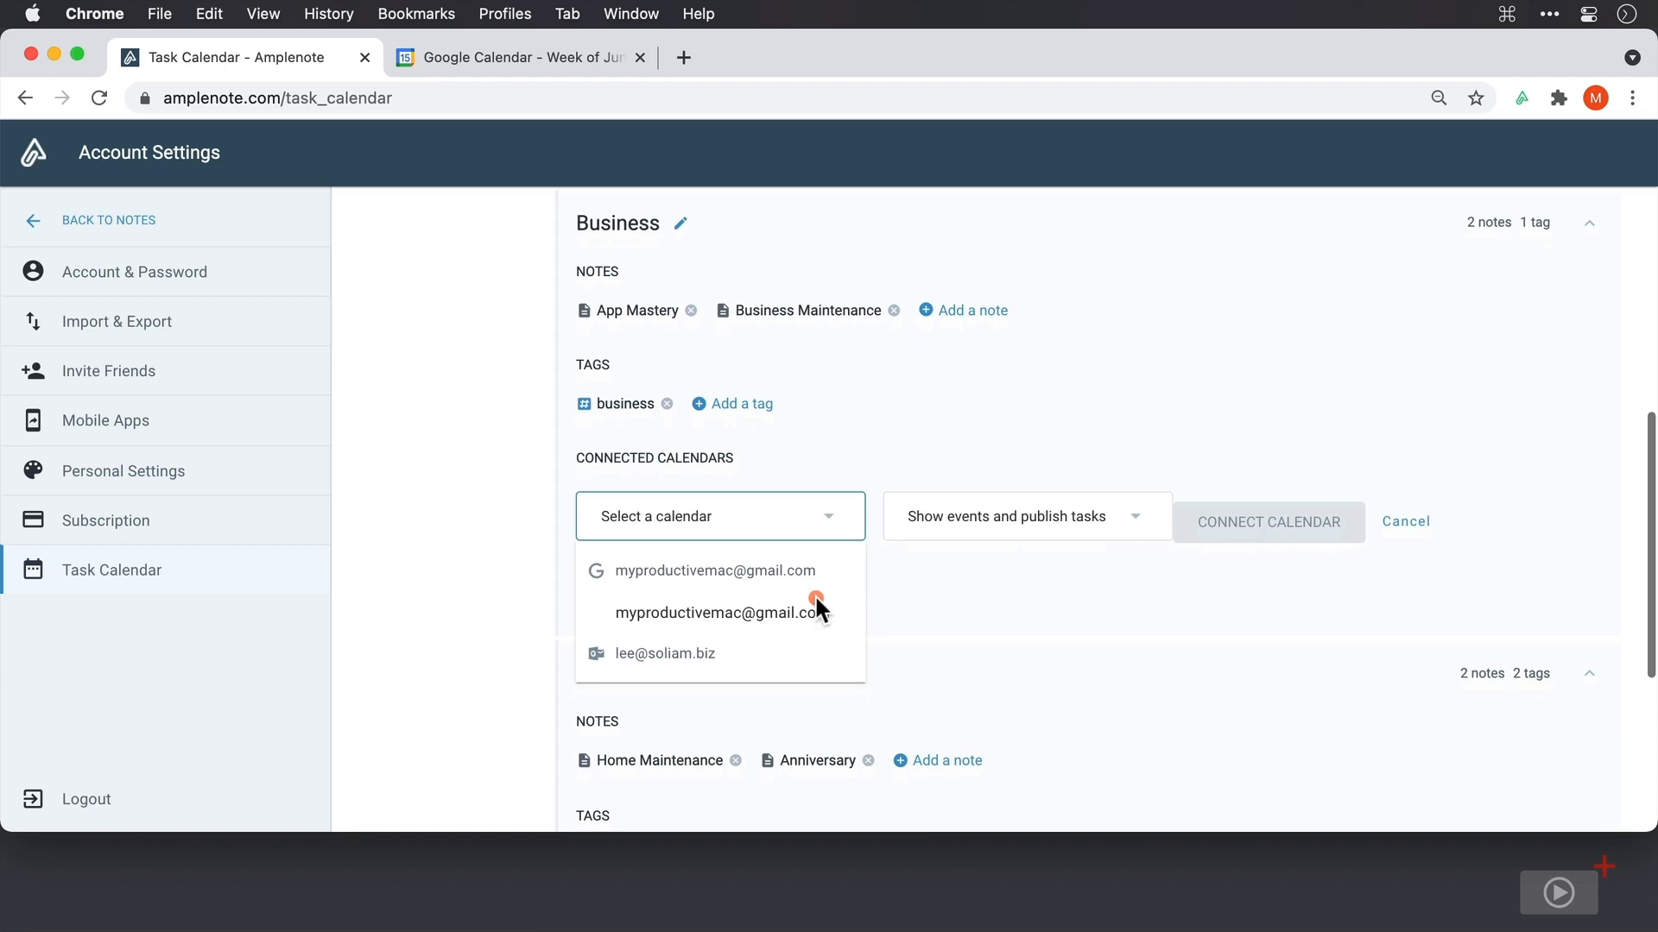
left_click(787, 613)
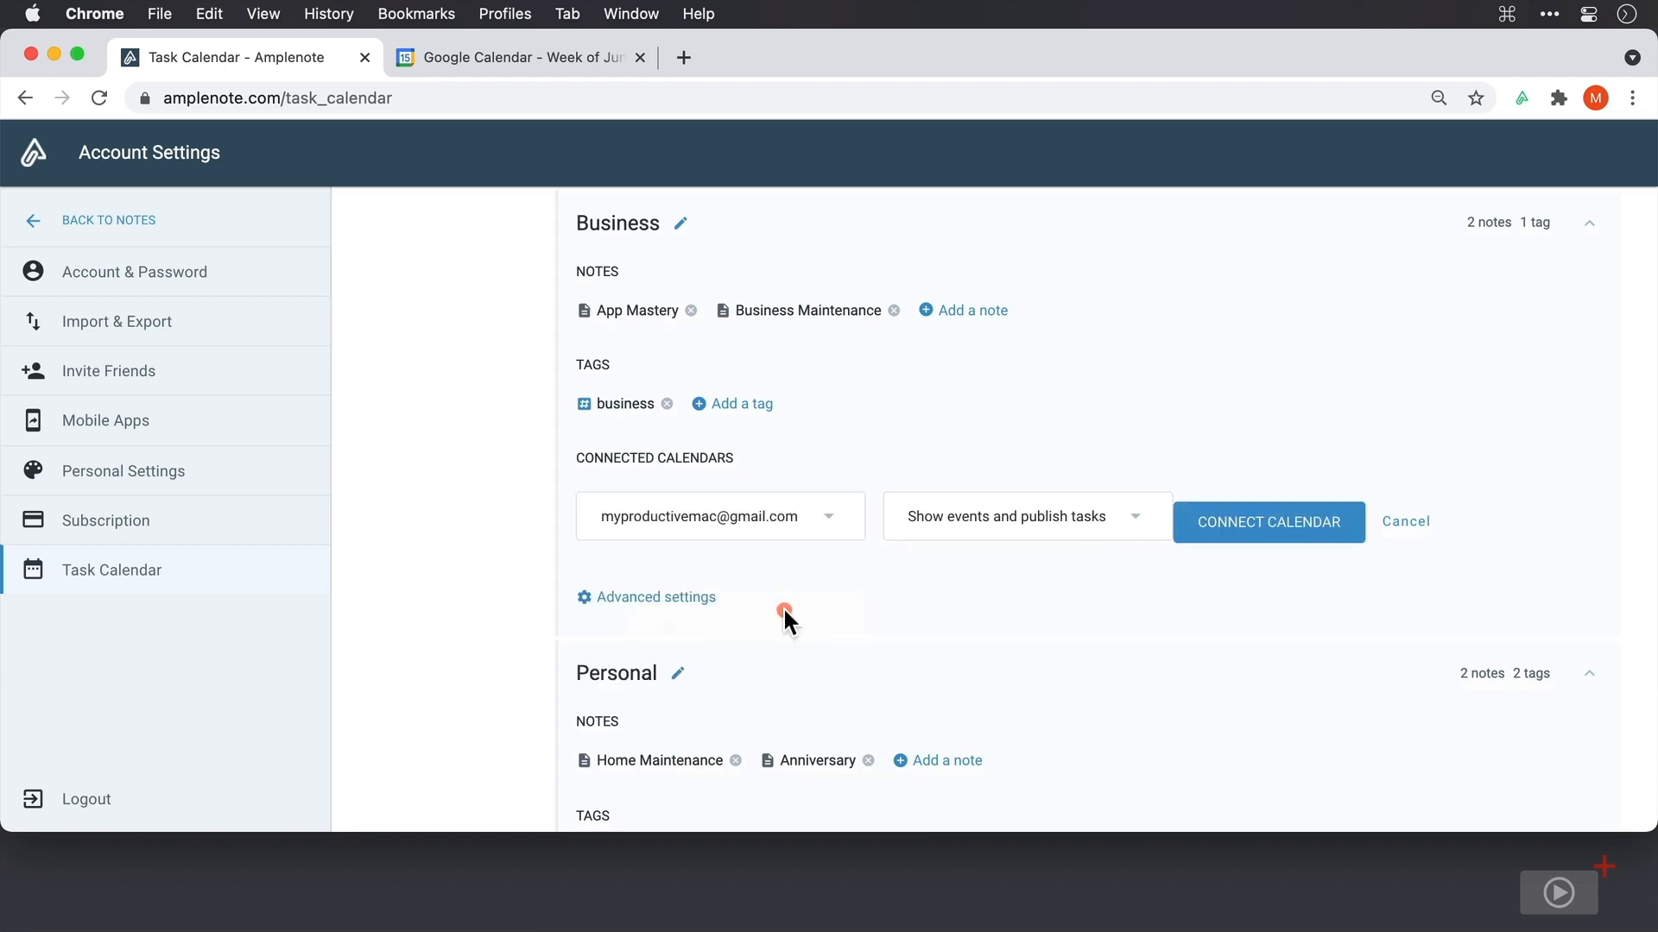
left_click(1262, 529)
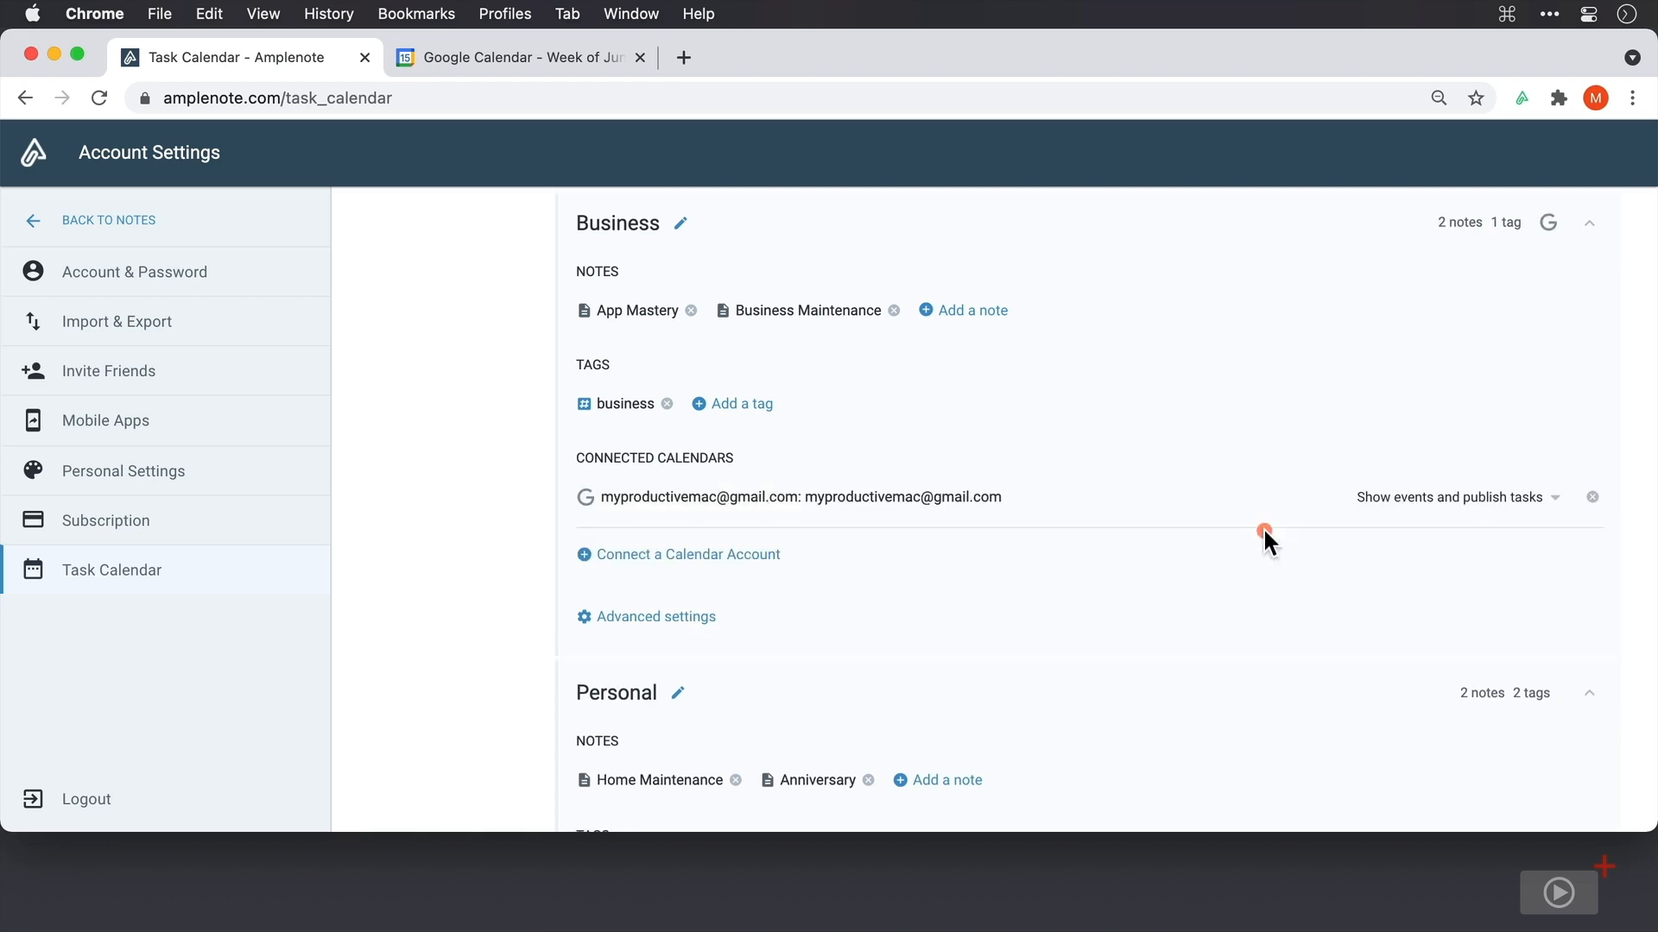
Return from the account settings to the task calendar and show the Business domain
left_click(63, 227)
left_click(35, 364)
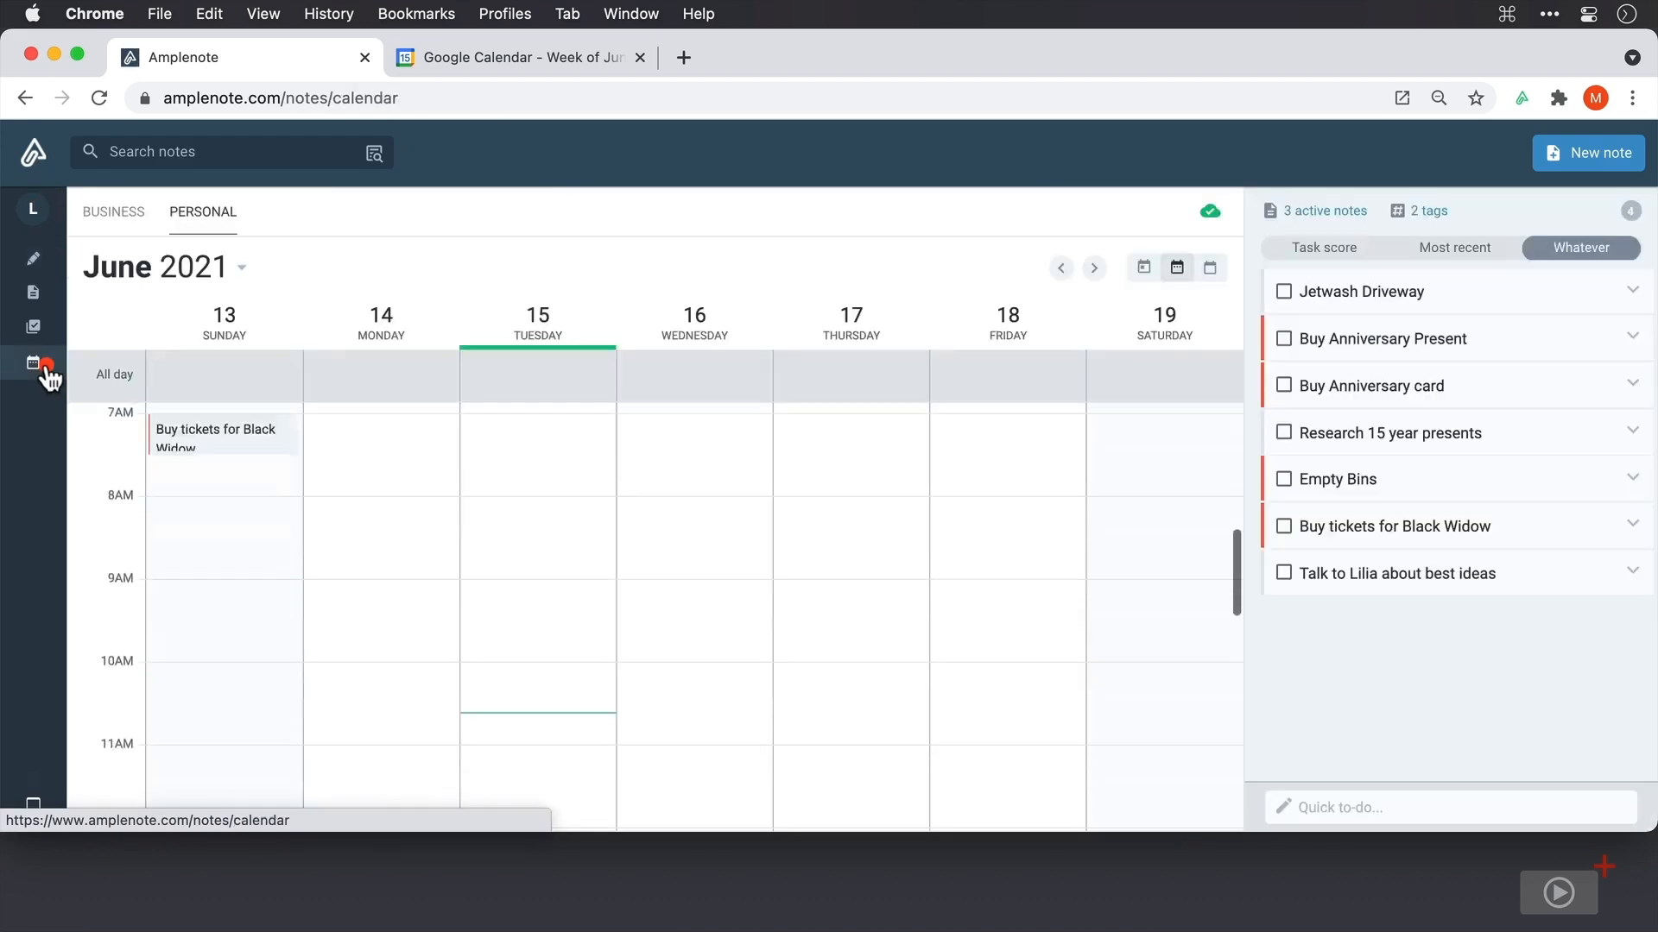
left_click(106, 213)
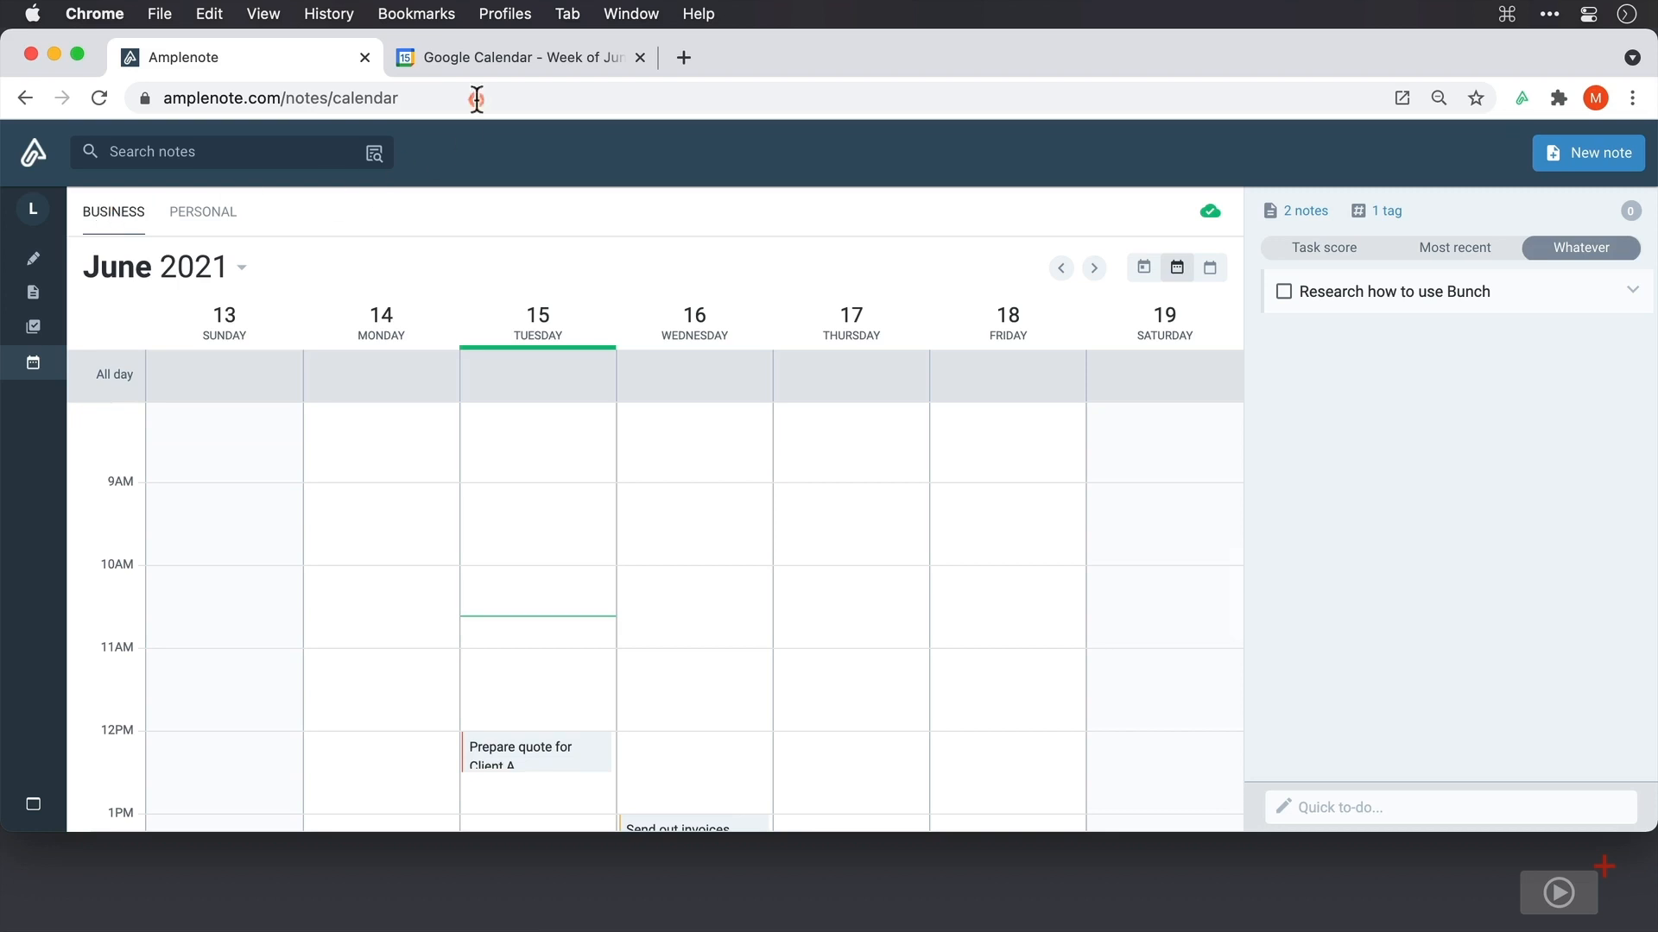
Switch to Google Calendar, create a "Play golf" event on Tuesday, June 15 from 12 to 1 PM, and dismiss the notification offer
left_click(499, 57)
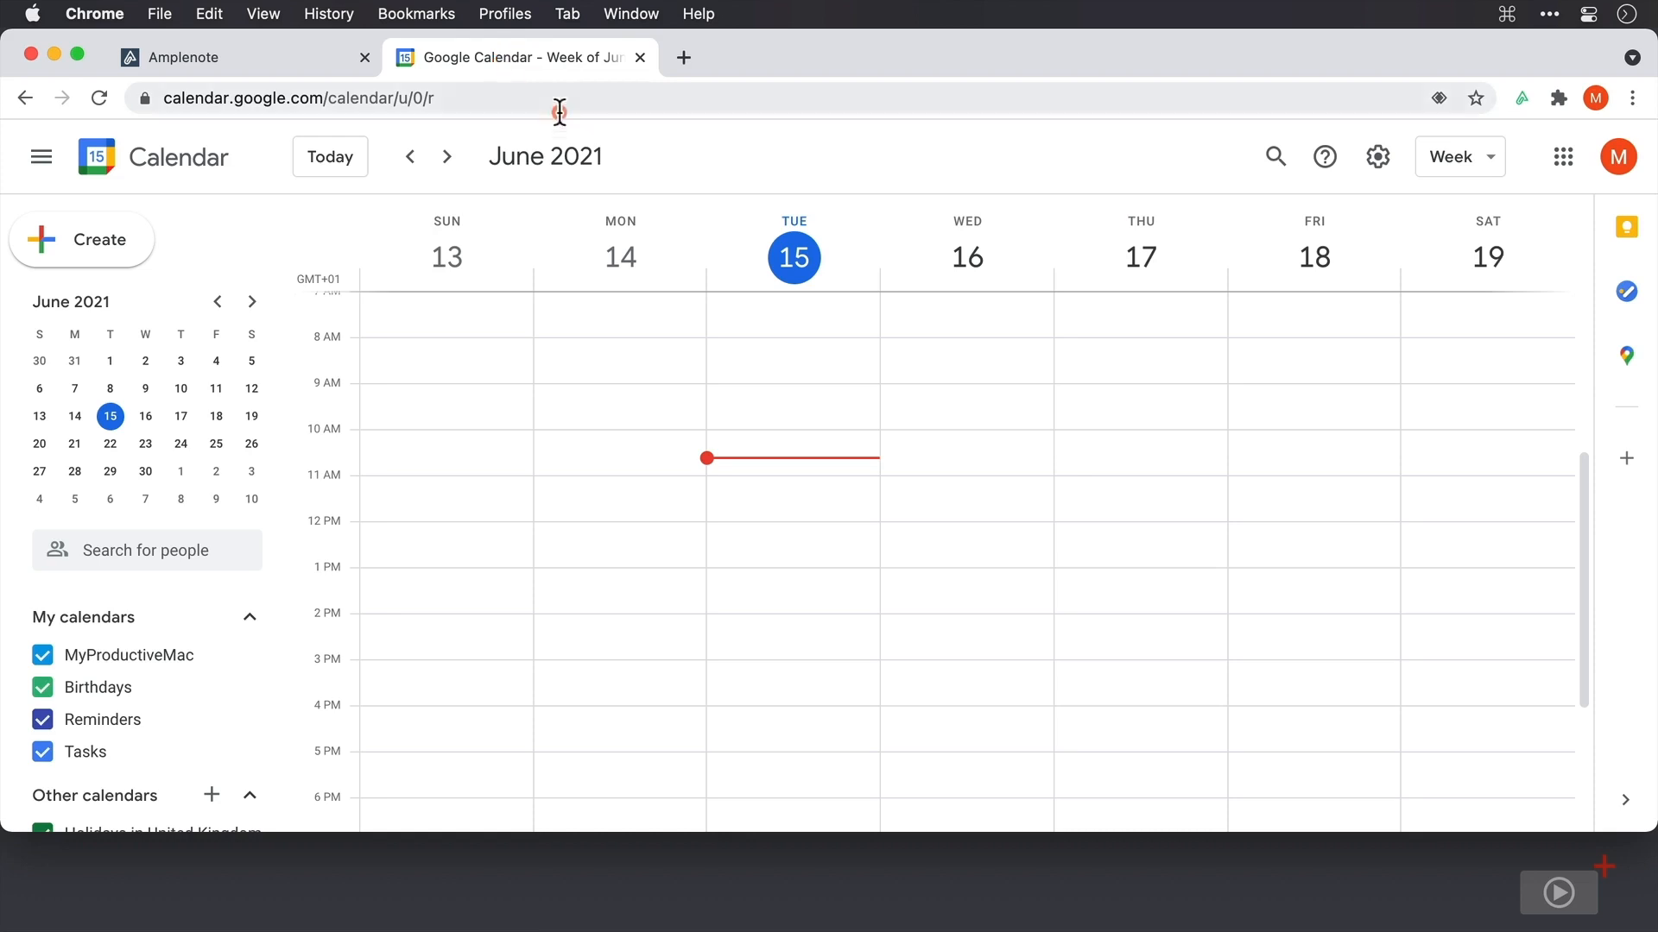
left_click(783, 537)
type("Play golf")
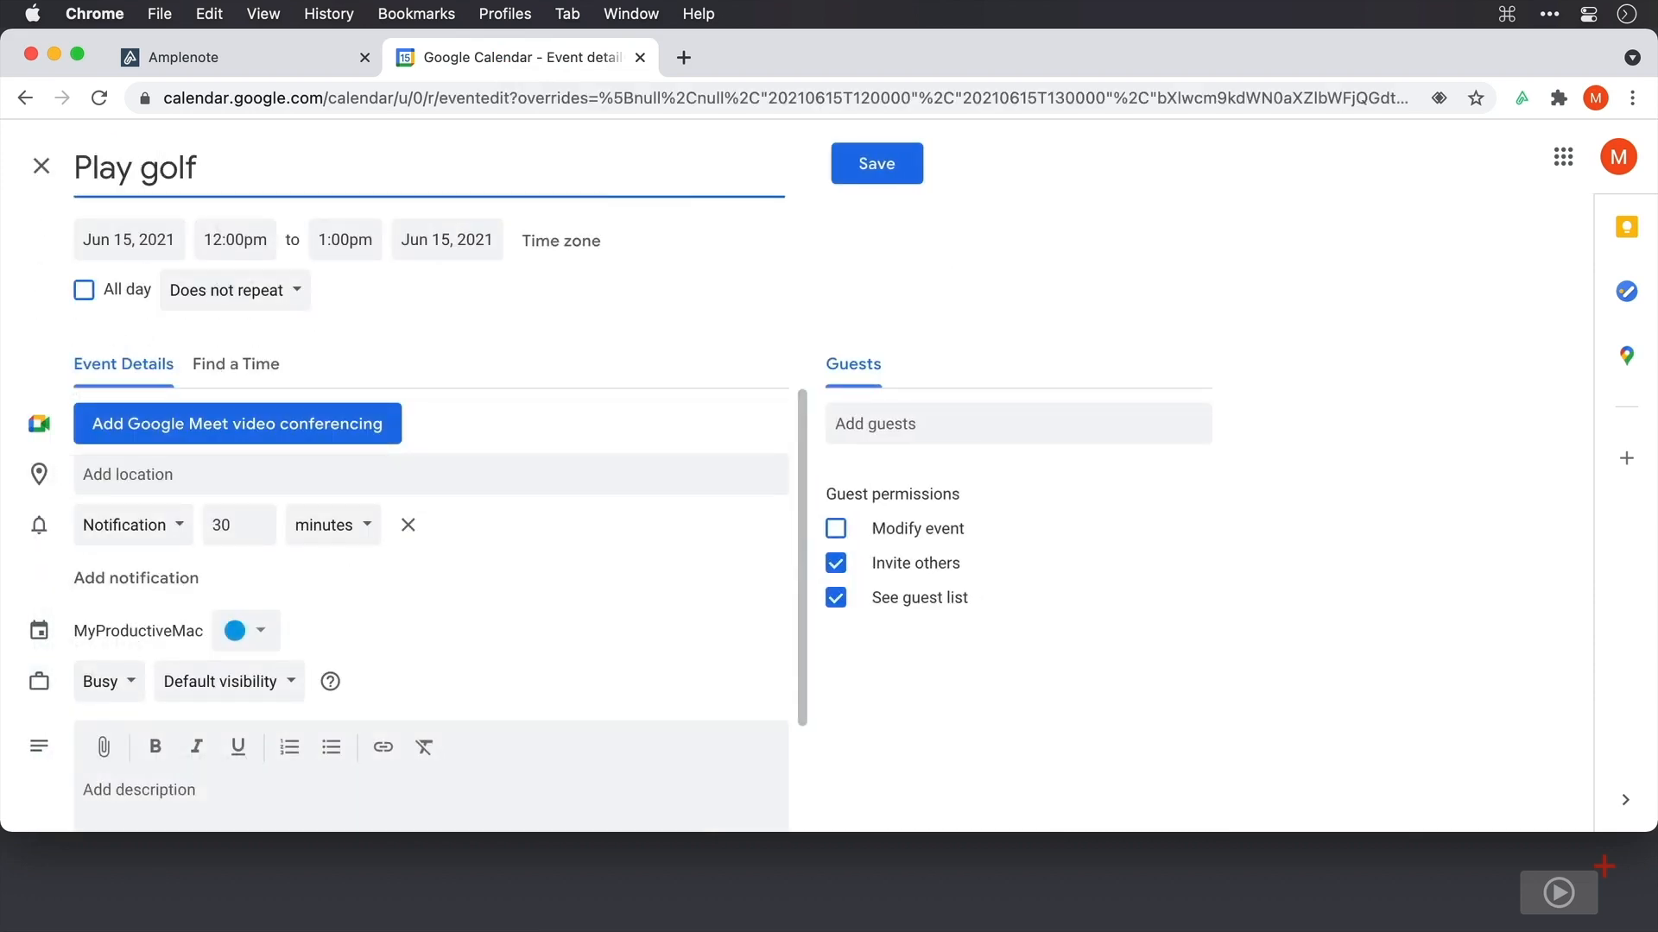
left_click(883, 176)
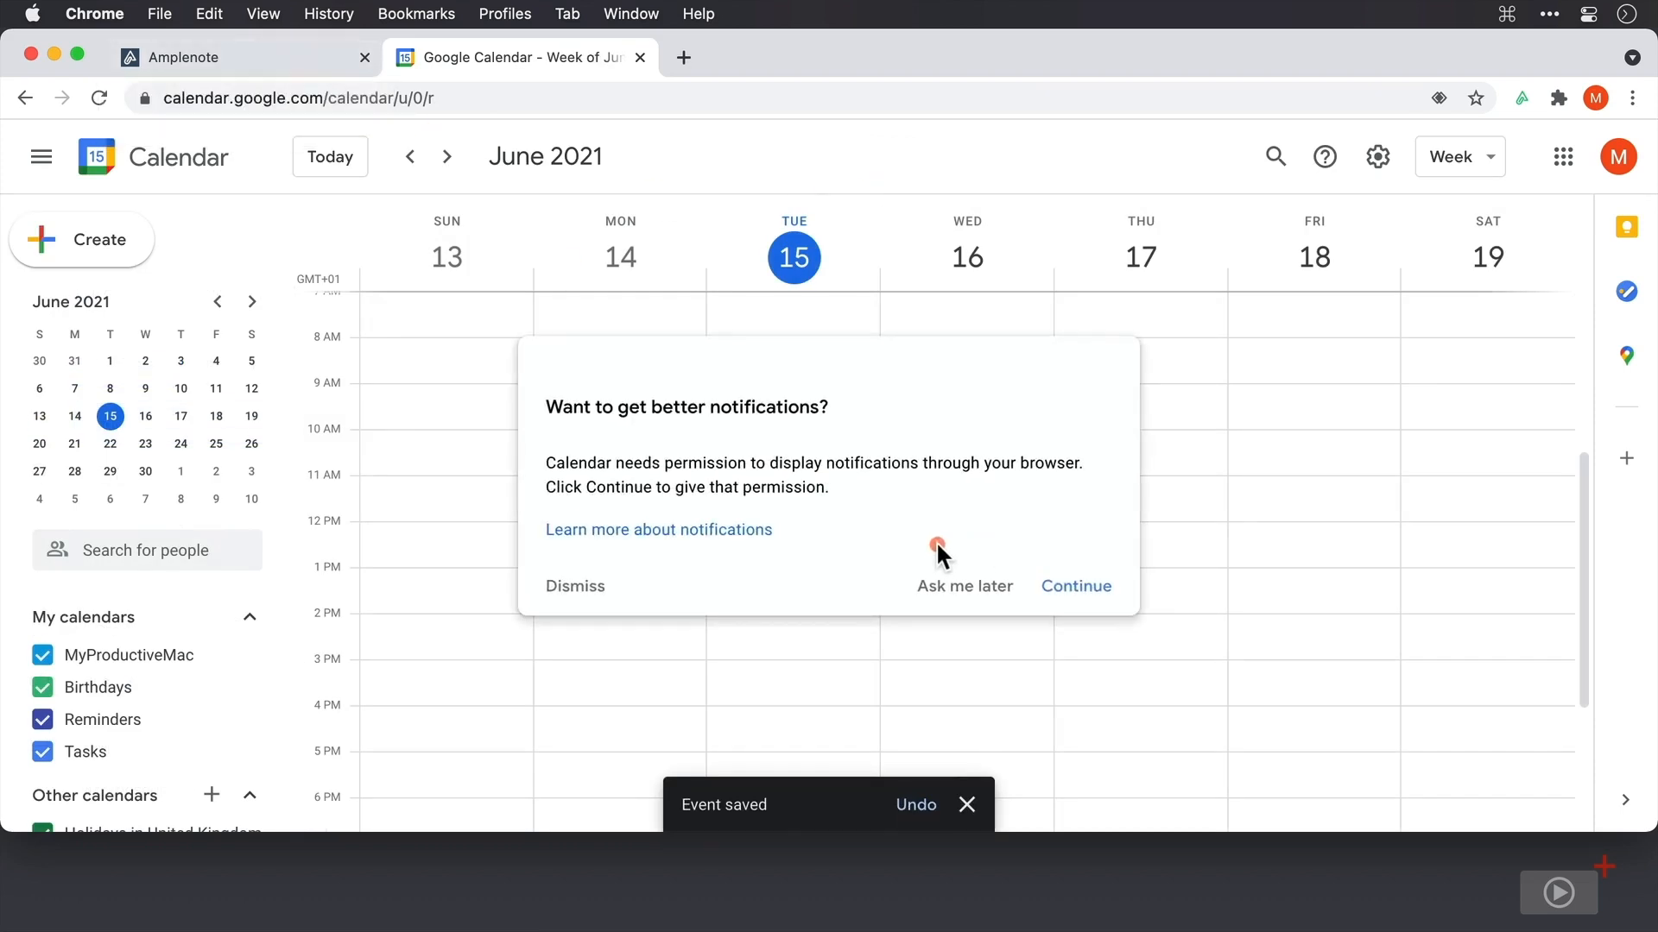
left_click(590, 585)
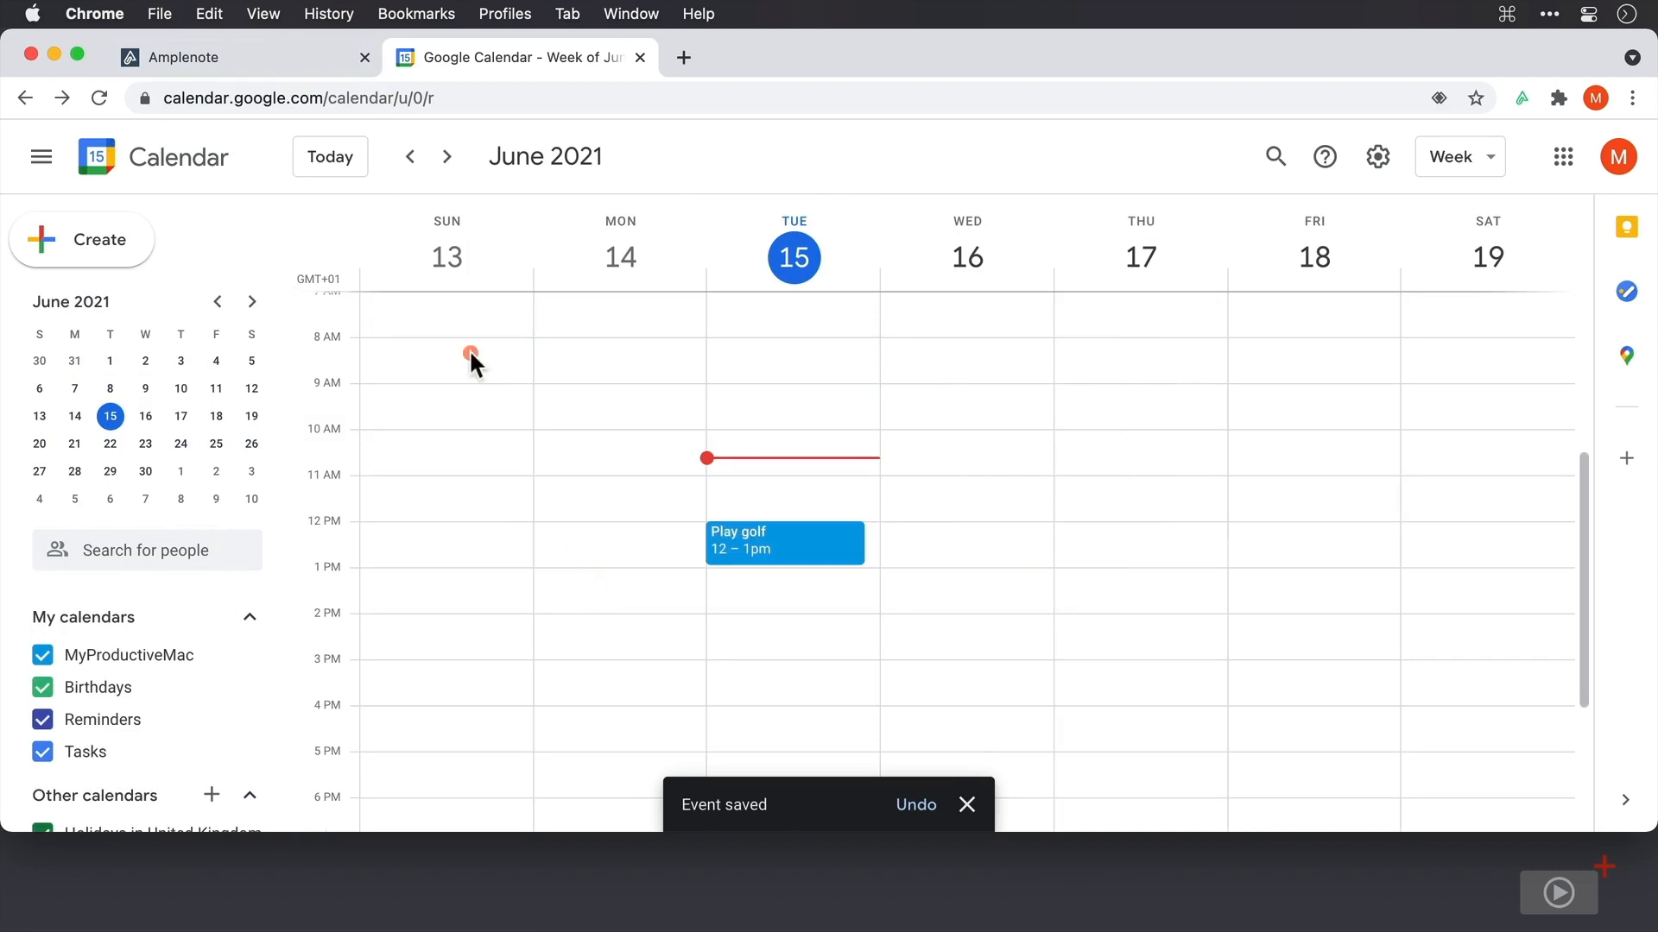
Compare Tuesday's entries in Amplenote's Business calendar with those in Google Calendar
left_click(287, 57)
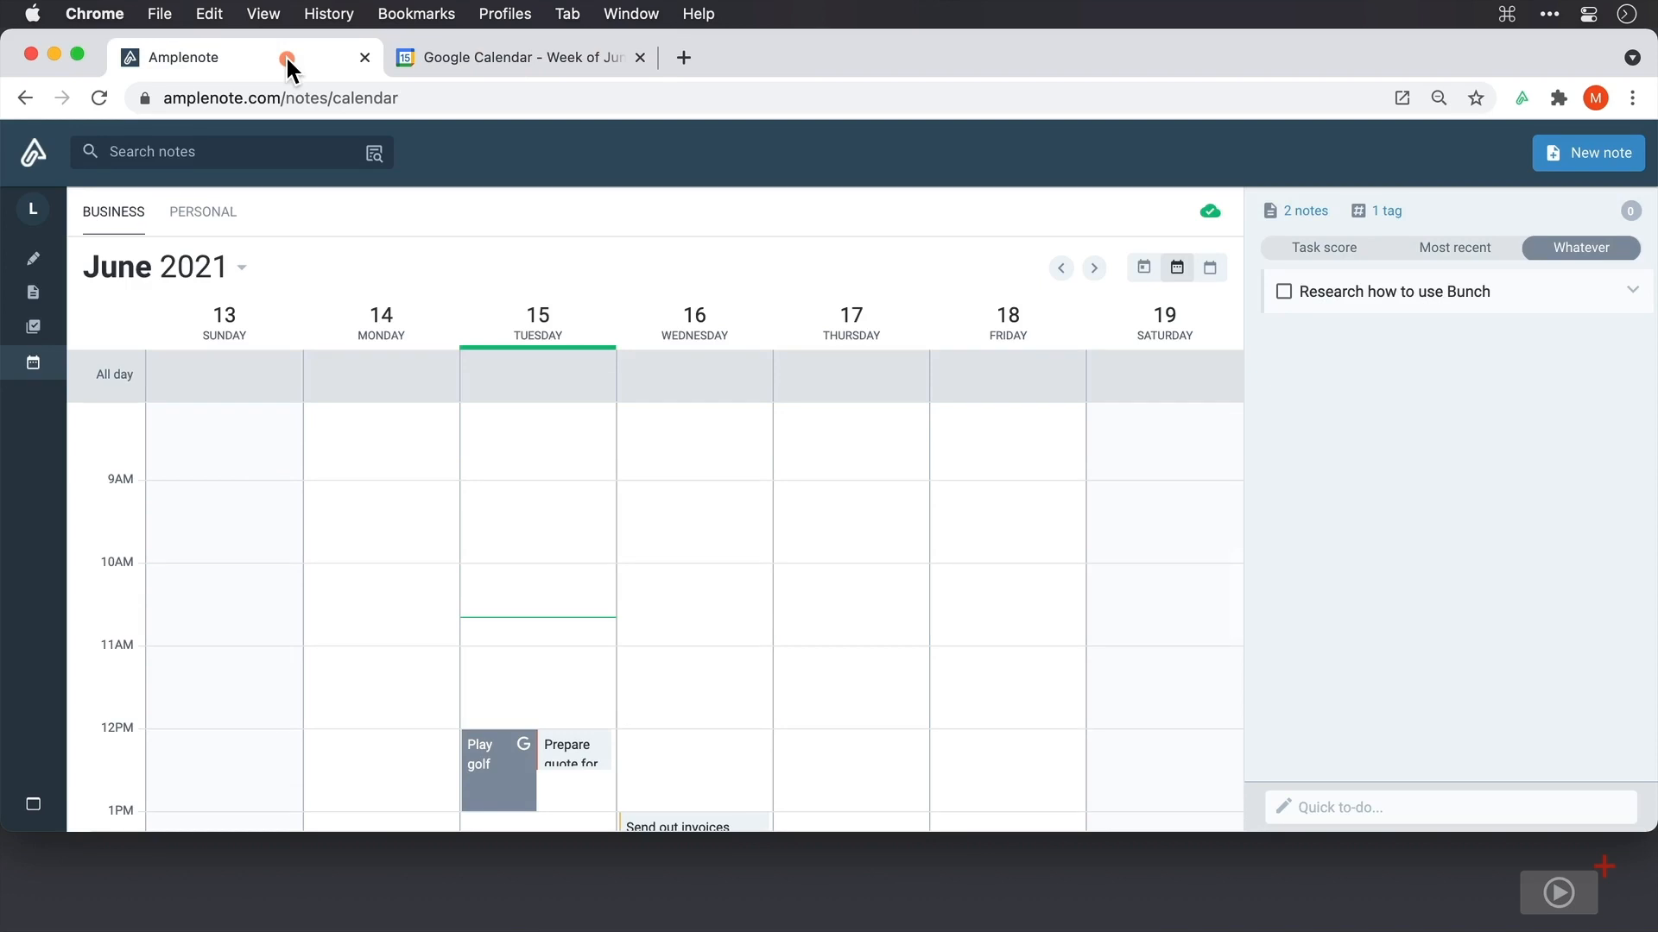
left_click(473, 64)
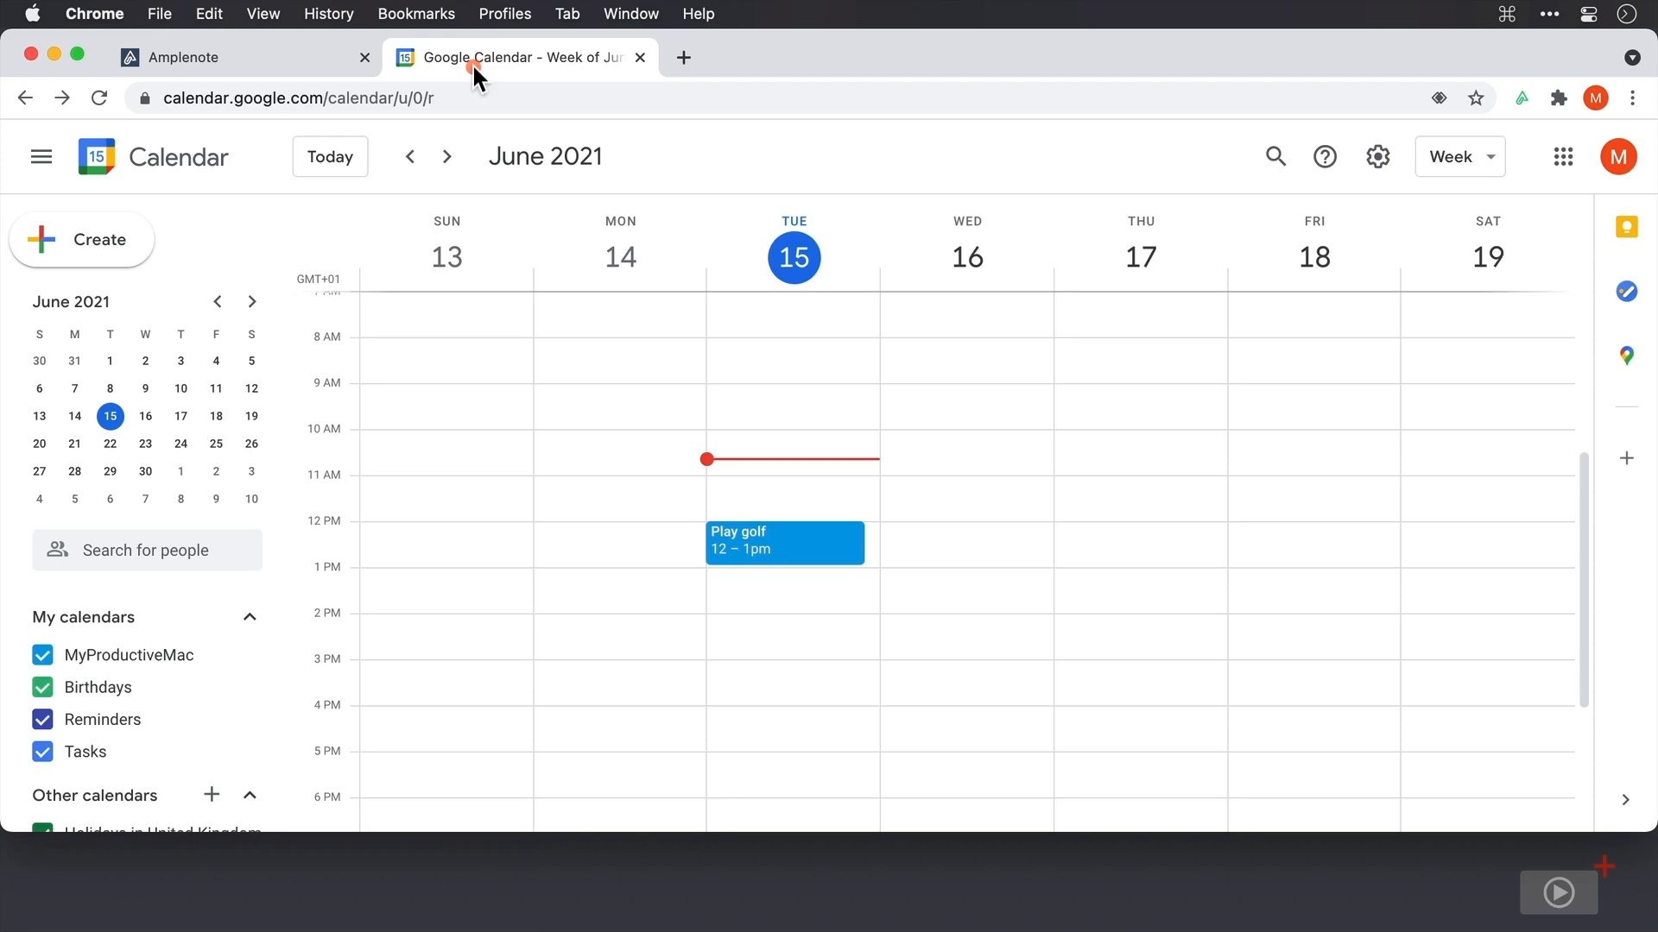
left_click(286, 53)
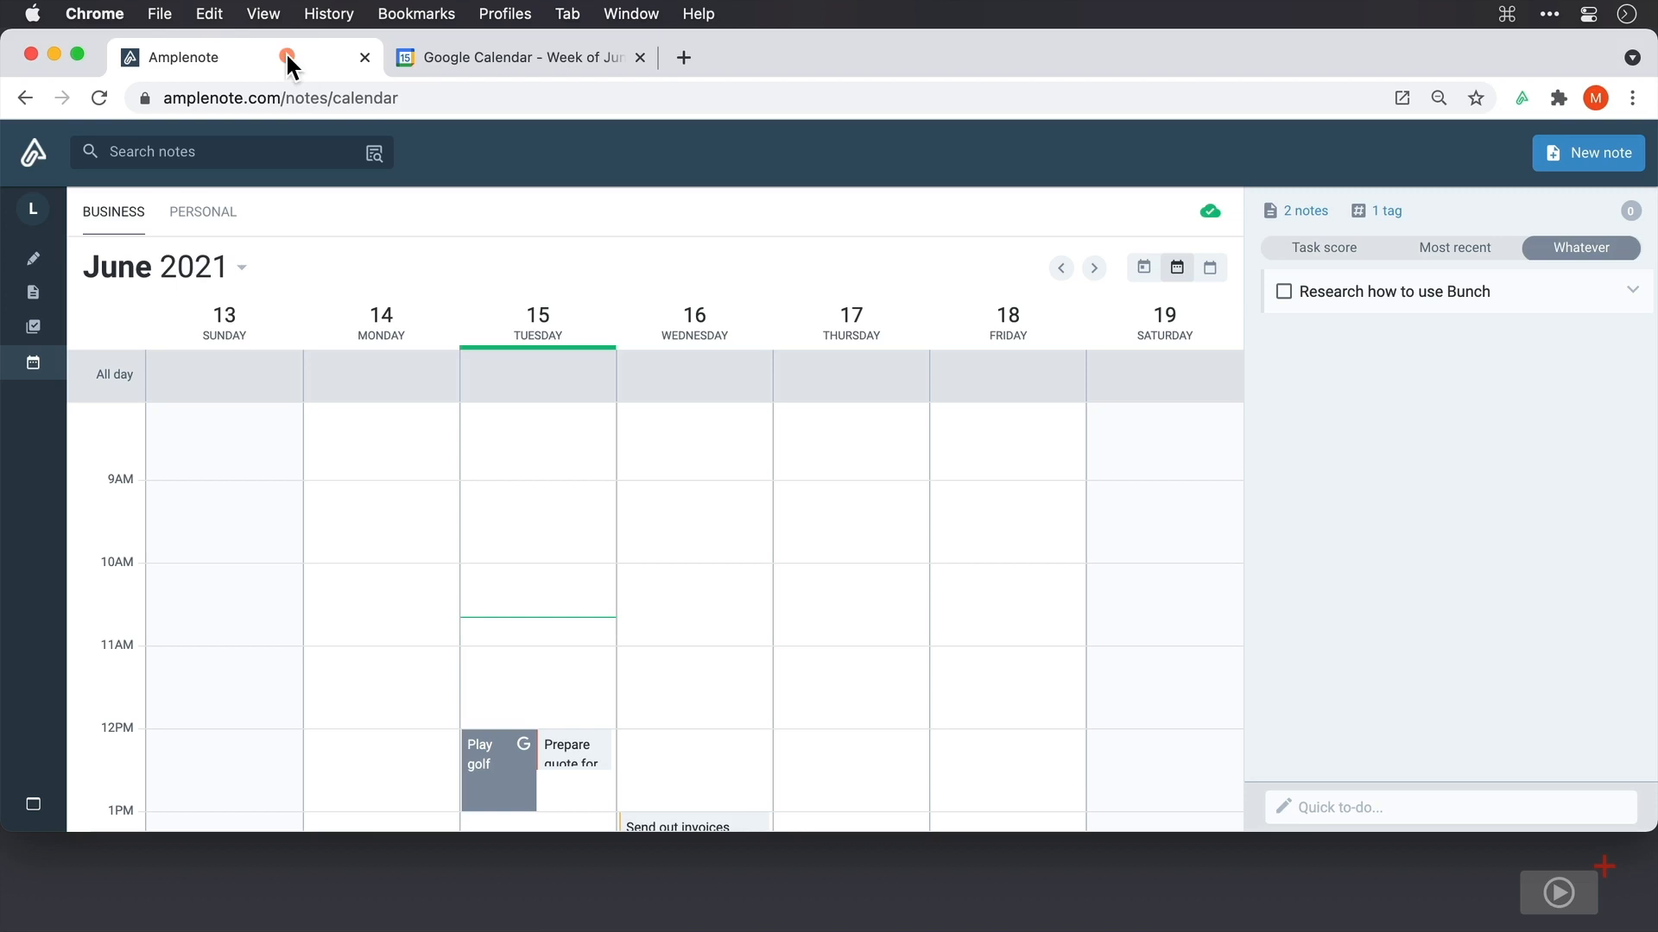
Switch the duration of "Prepare quote for Client A" to 15 minutes and back to 30 minutes
left_click(569, 753)
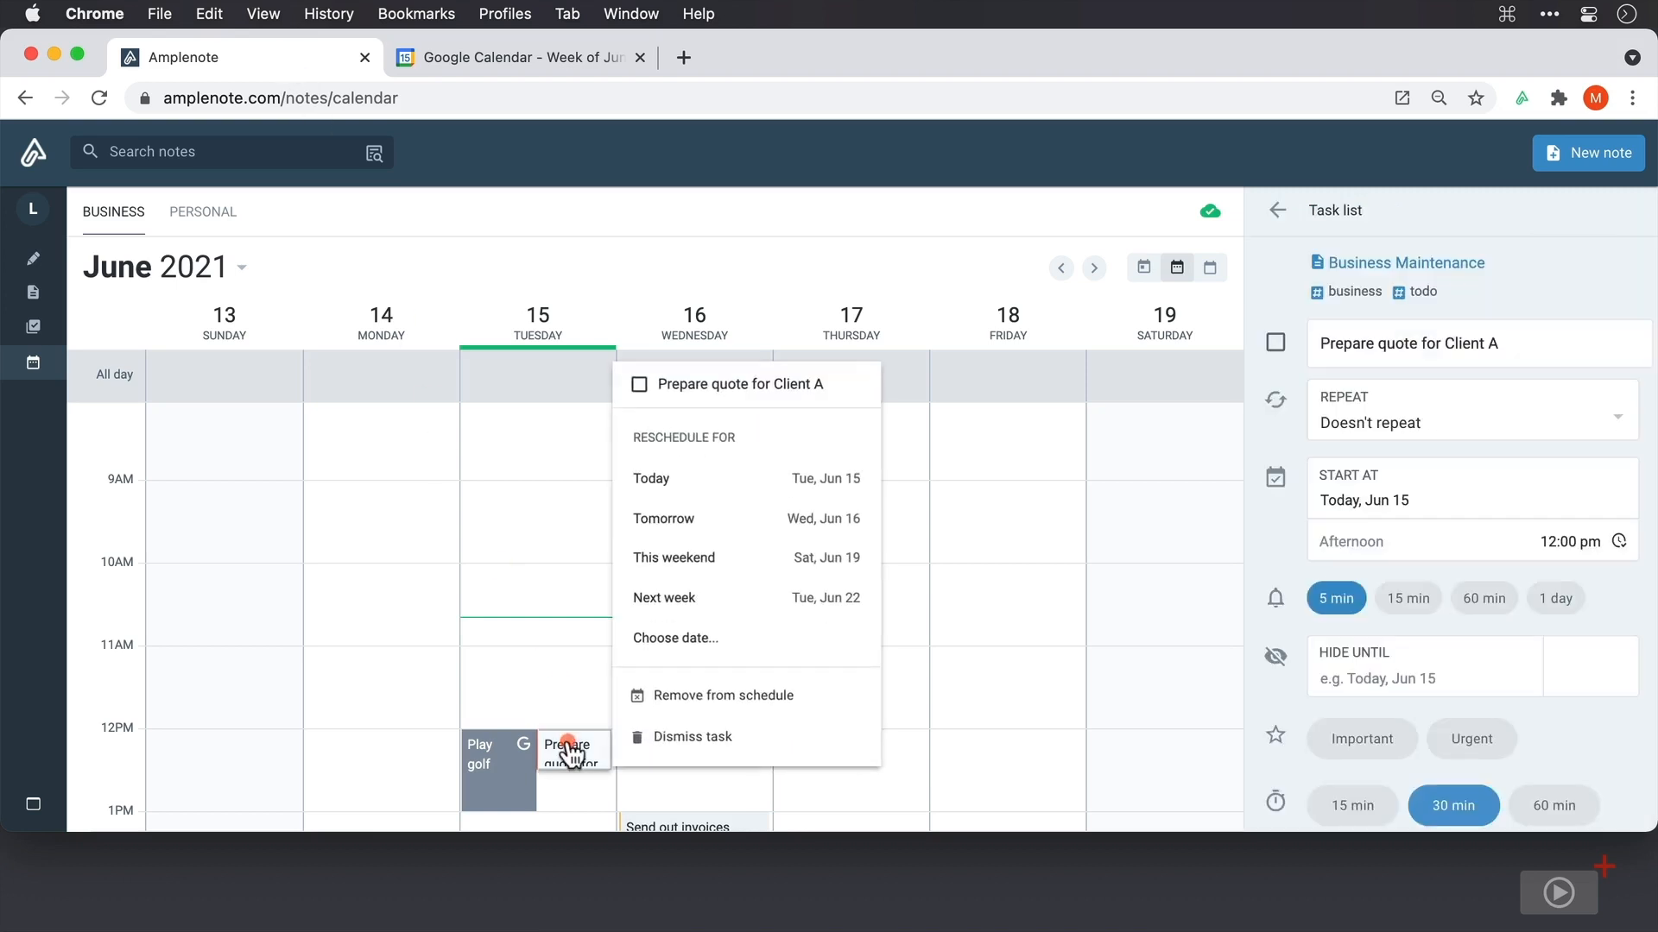
left_click(1349, 810)
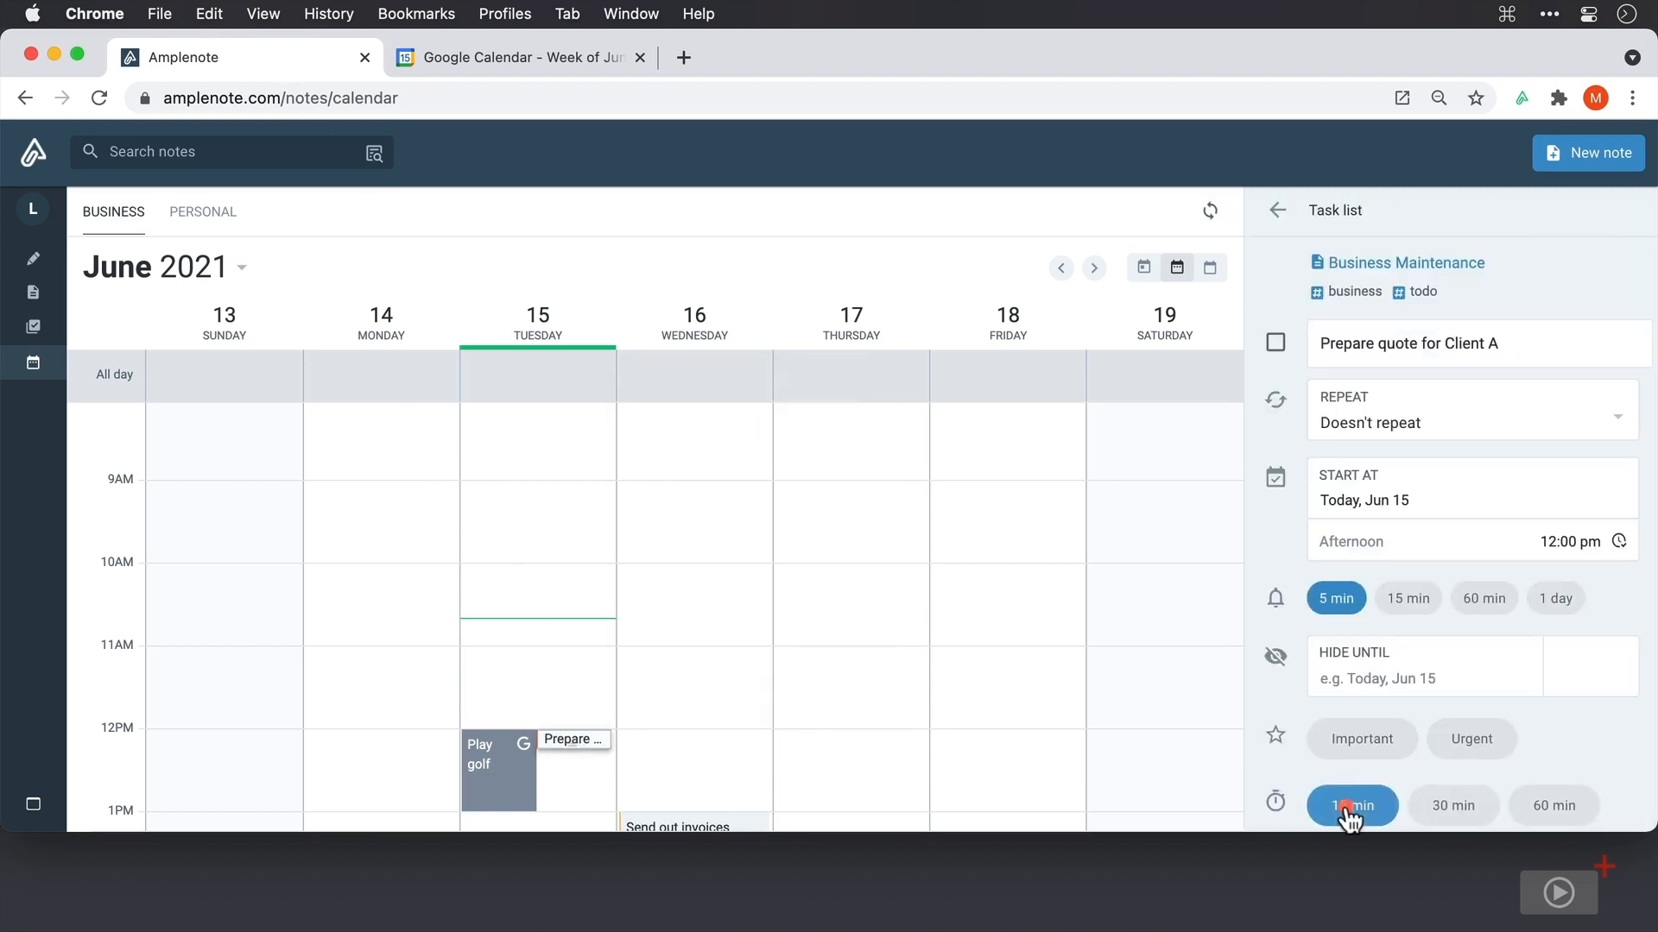
left_click(1468, 819)
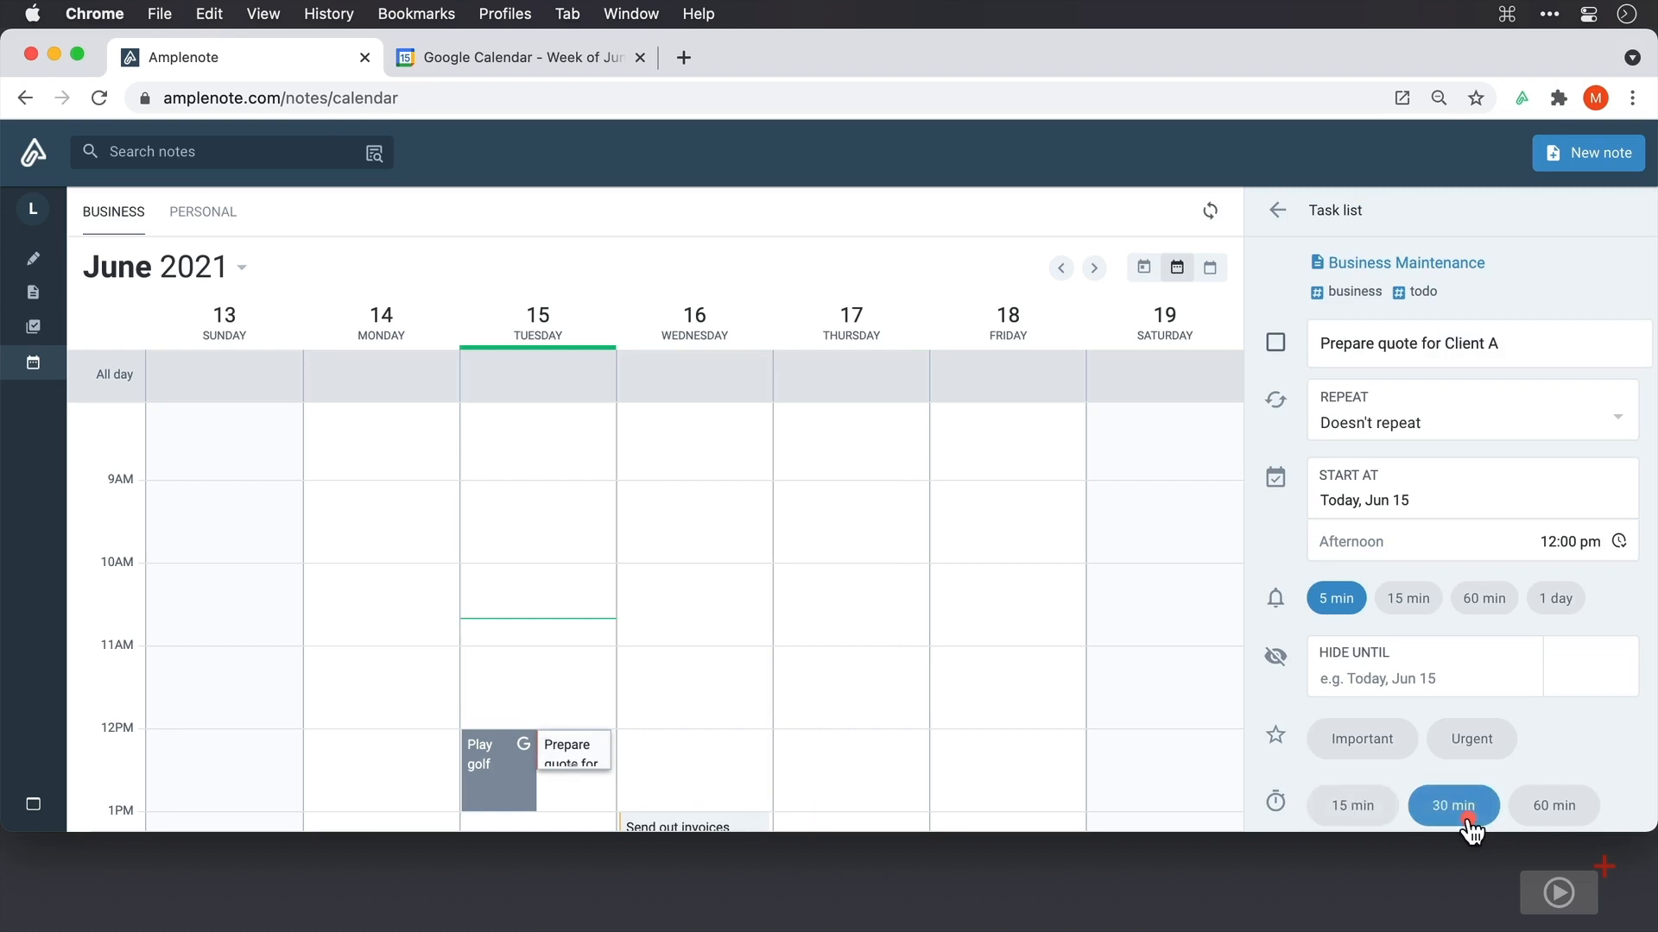
Schedule "Research how to use Bunch" for Thursday at 12 PM and check the published tasks in a refreshed Google Calendar
left_click(1338, 291)
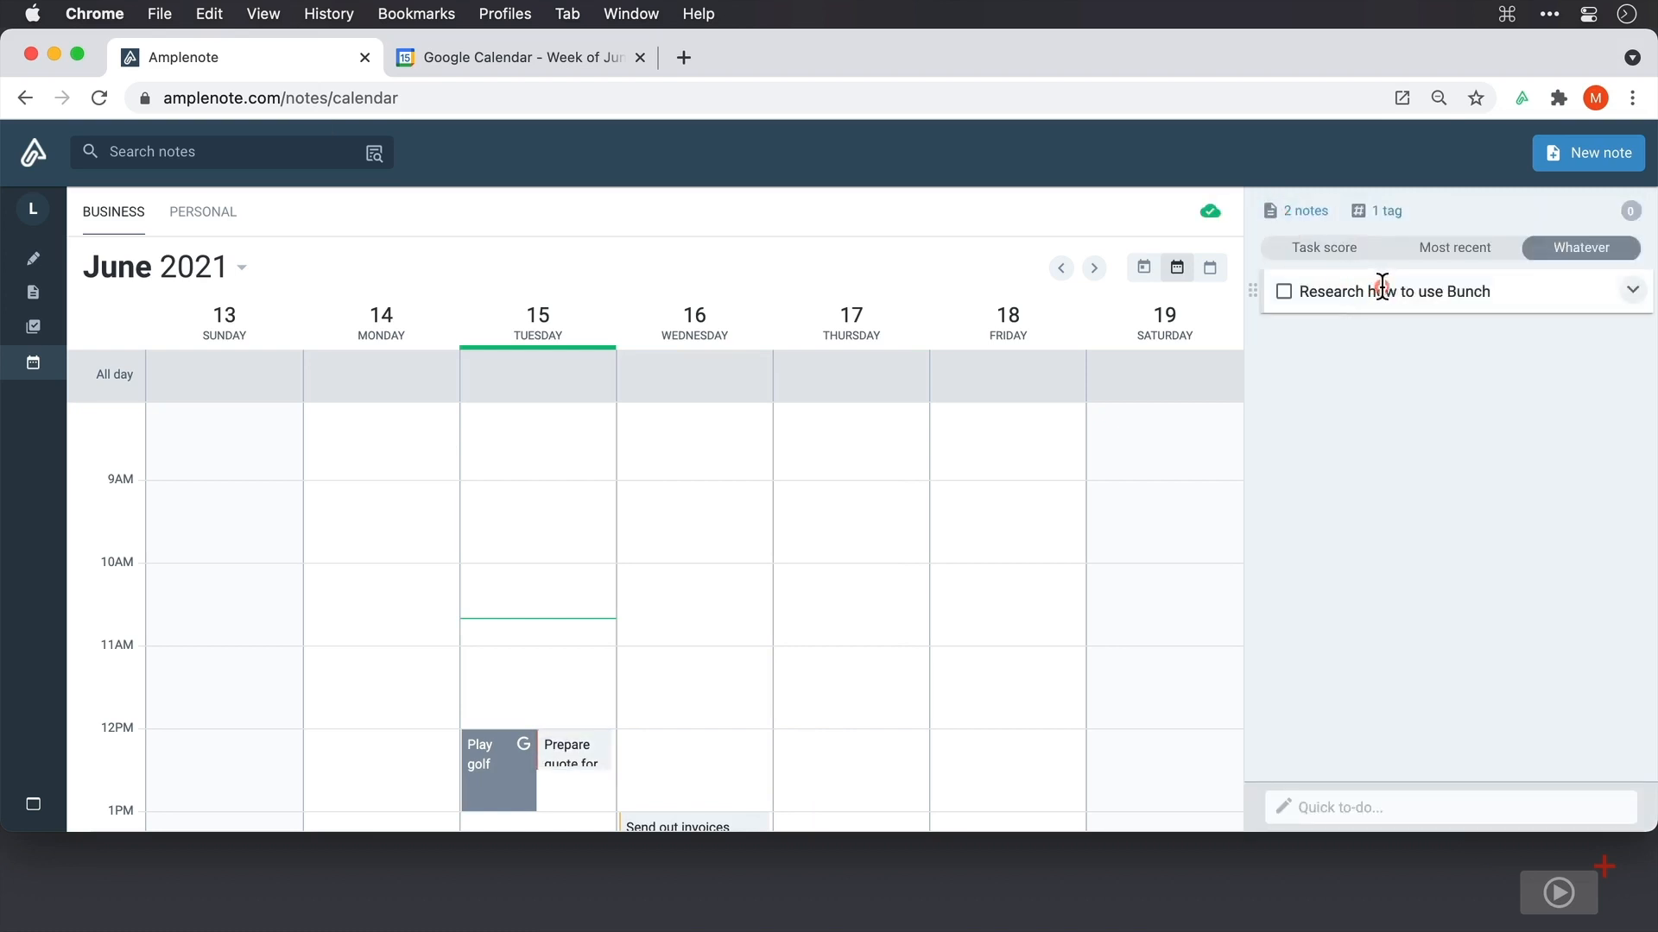
left_click_drag(1253, 287, 839, 744)
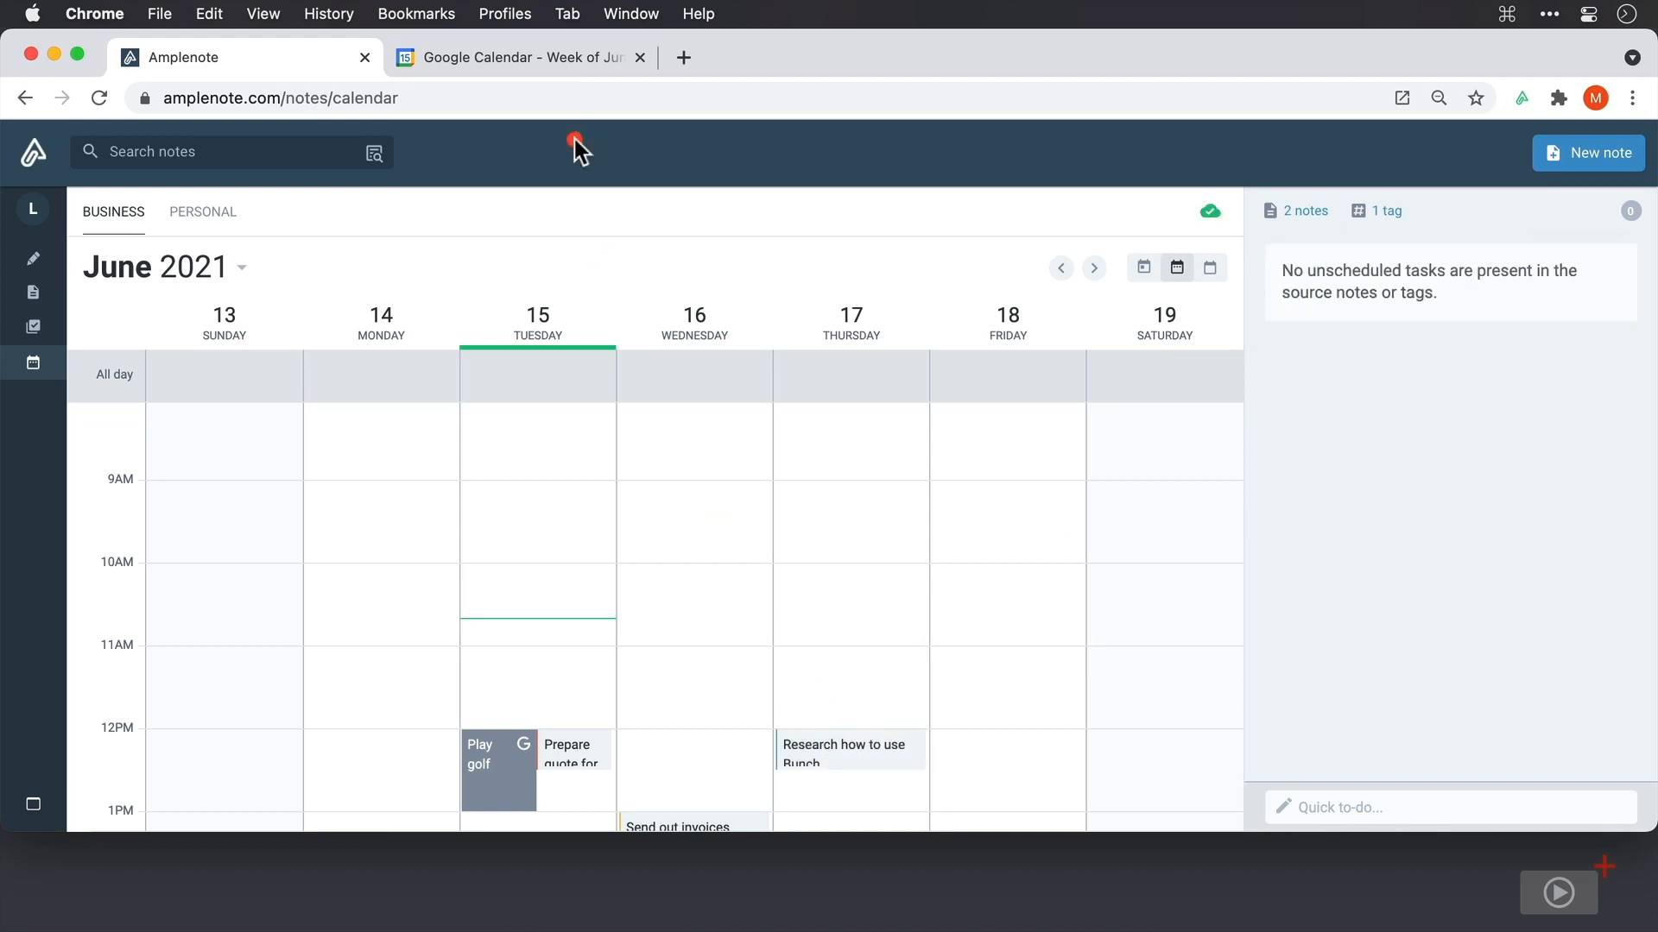
left_click(551, 55)
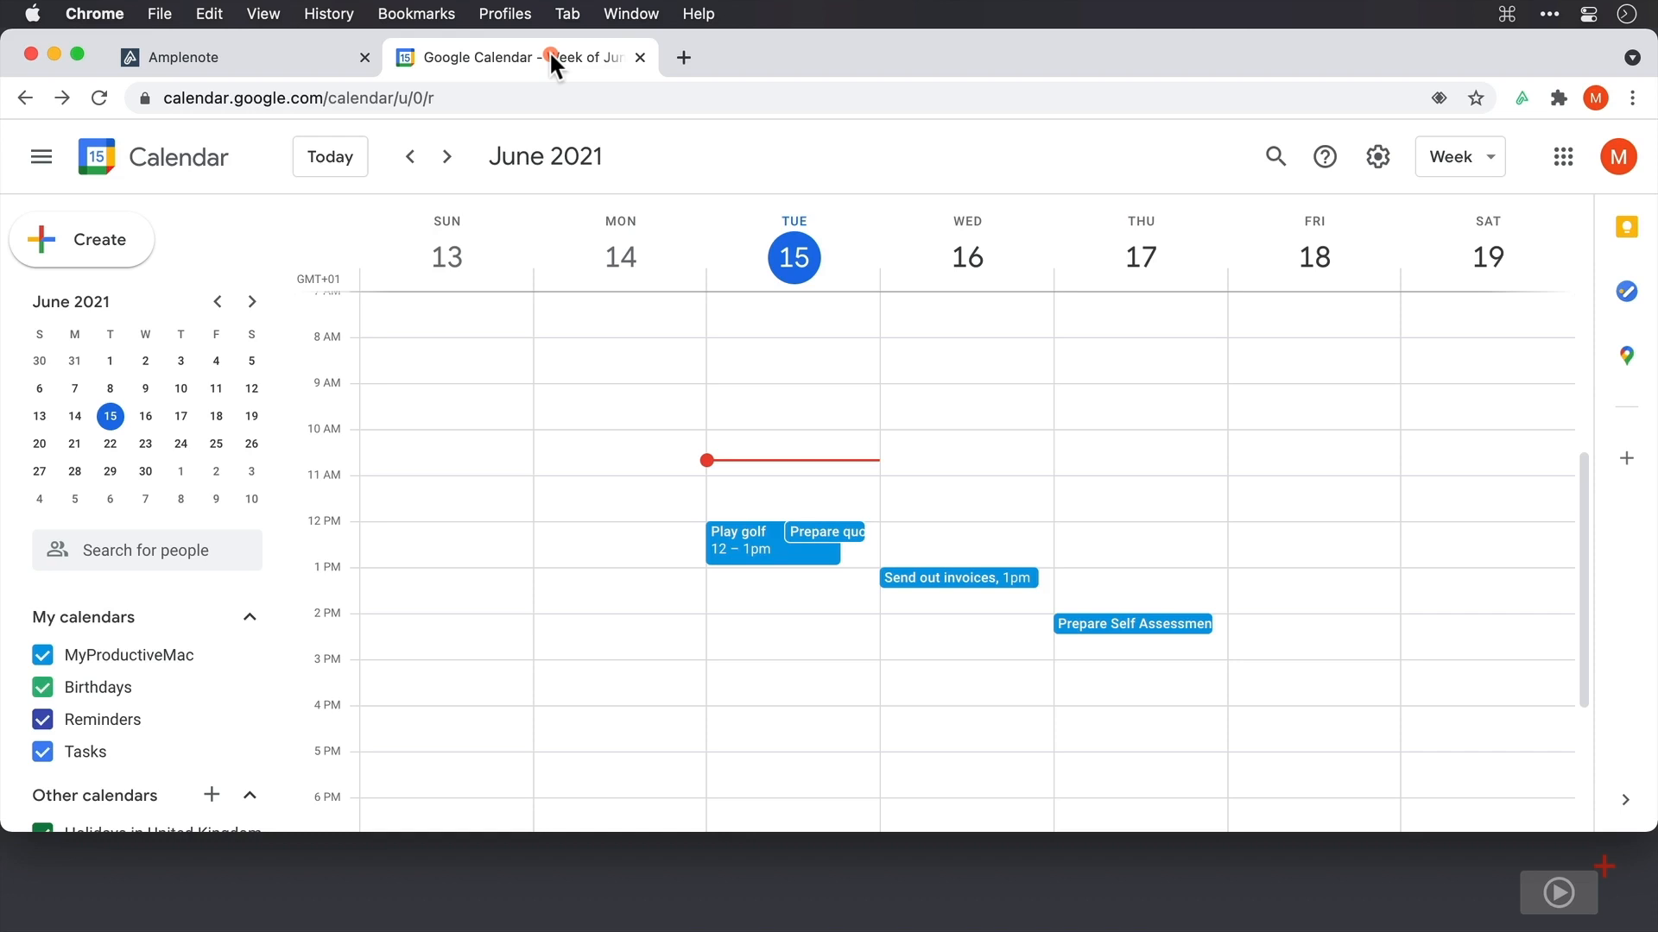
key("super+r")
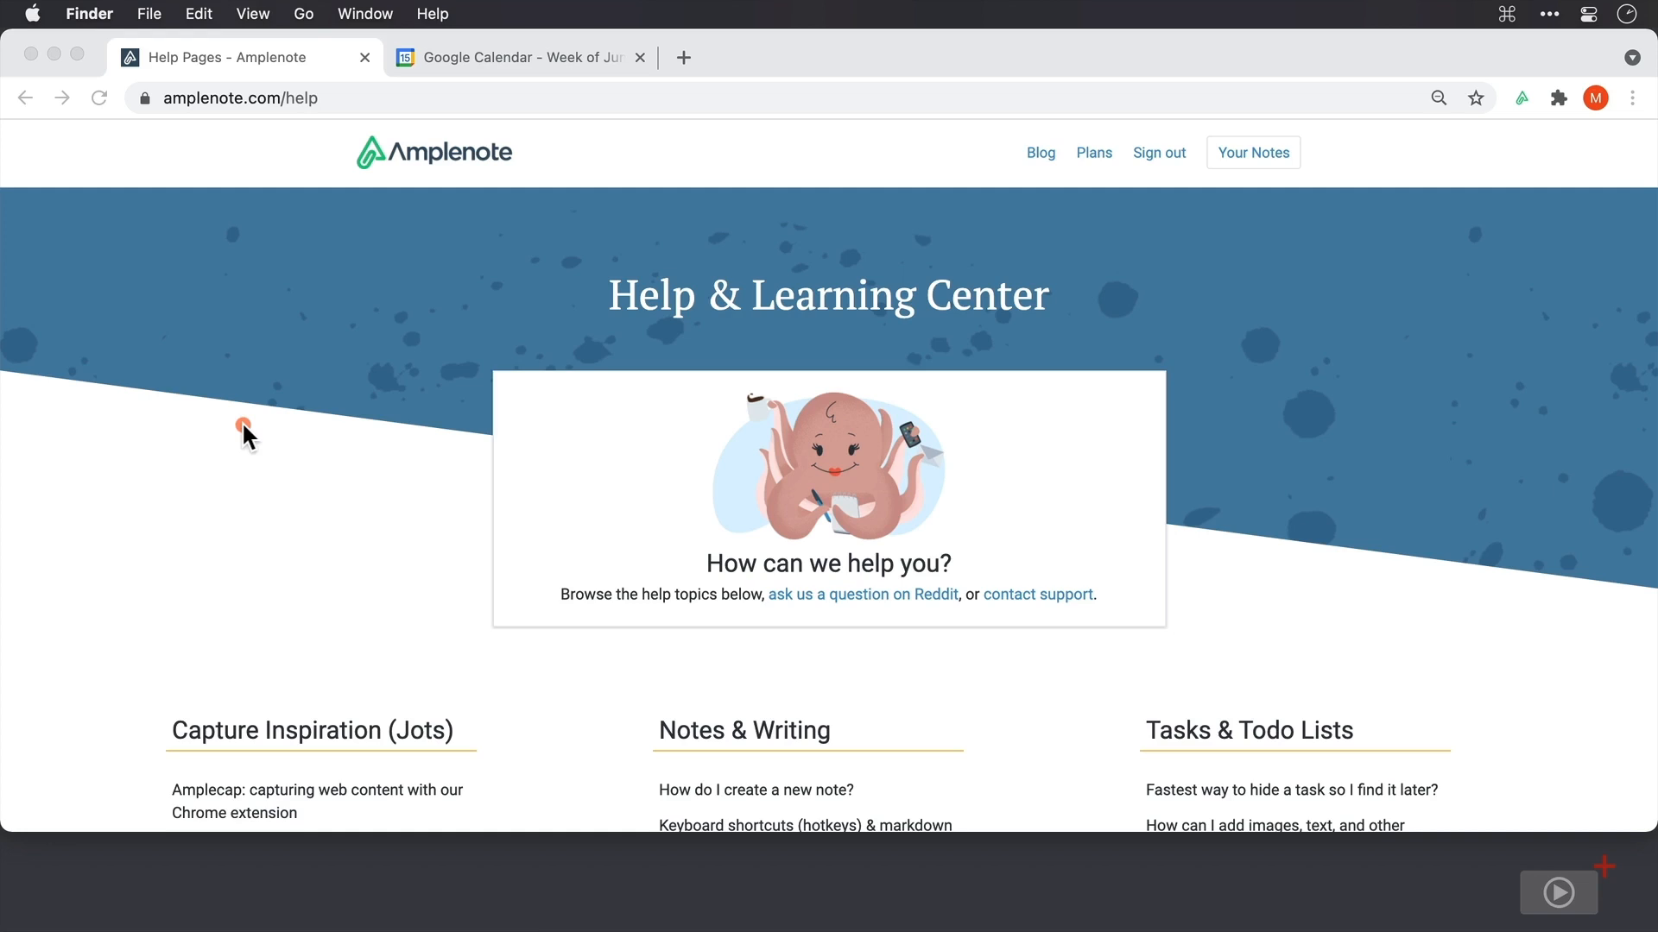
Browse the topics in Amplenote's Help & Learning Center, from capturing jots through calendars and syncing to search and security
scroll(244, 425, "down", 5)
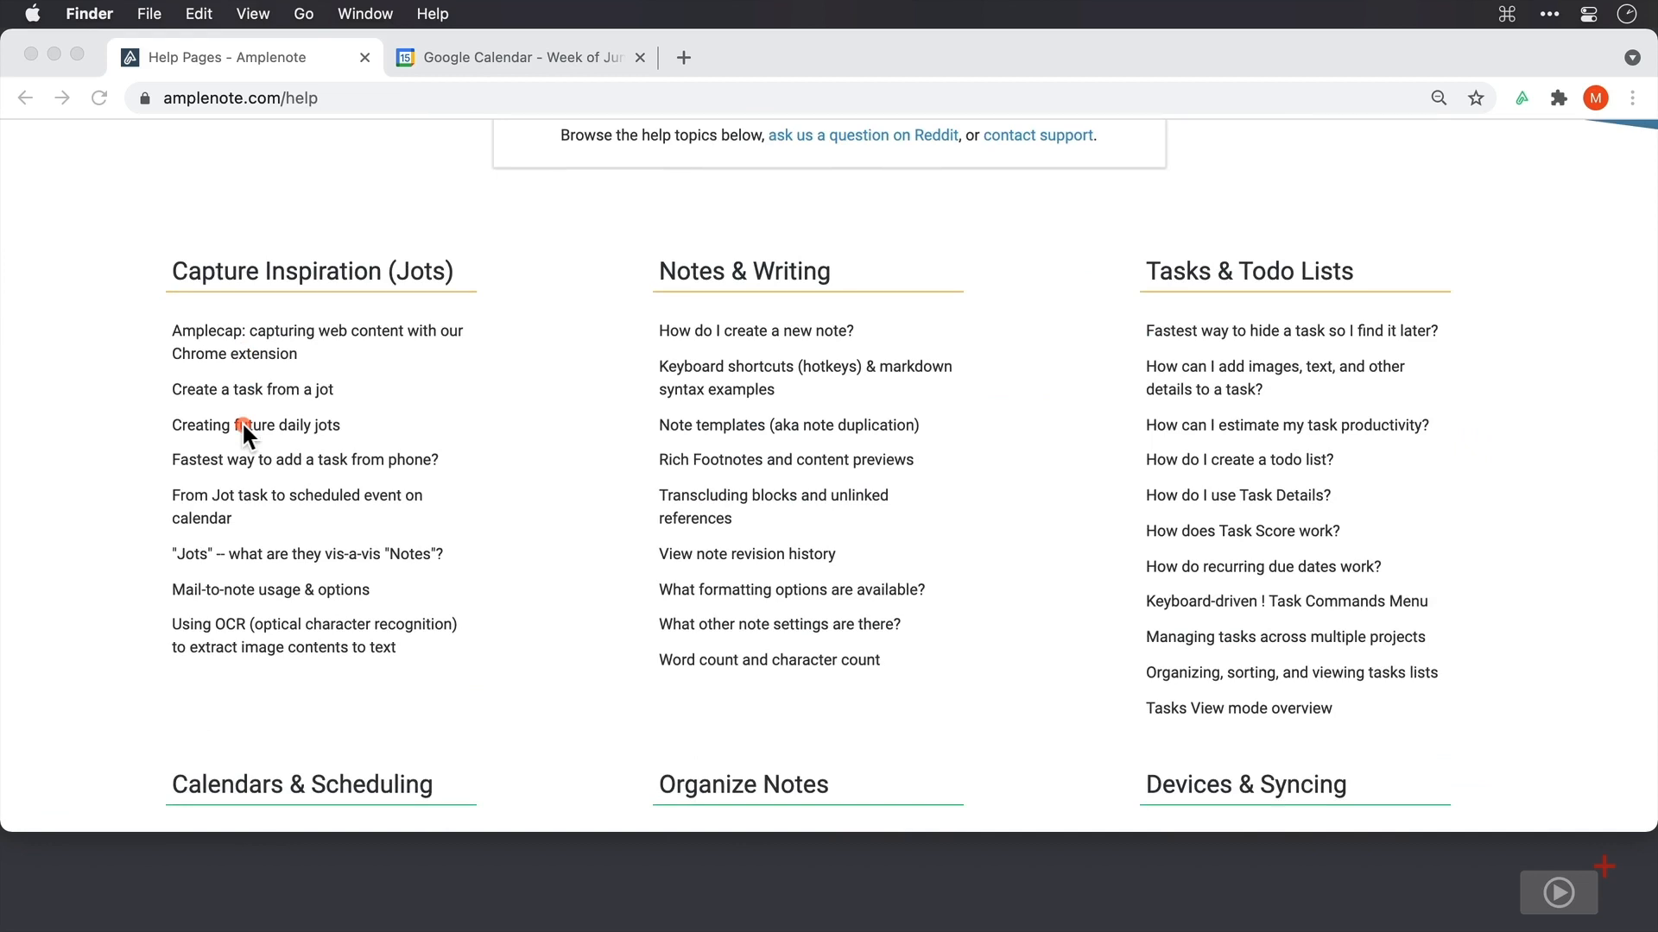
scroll(245, 429, "down", 6)
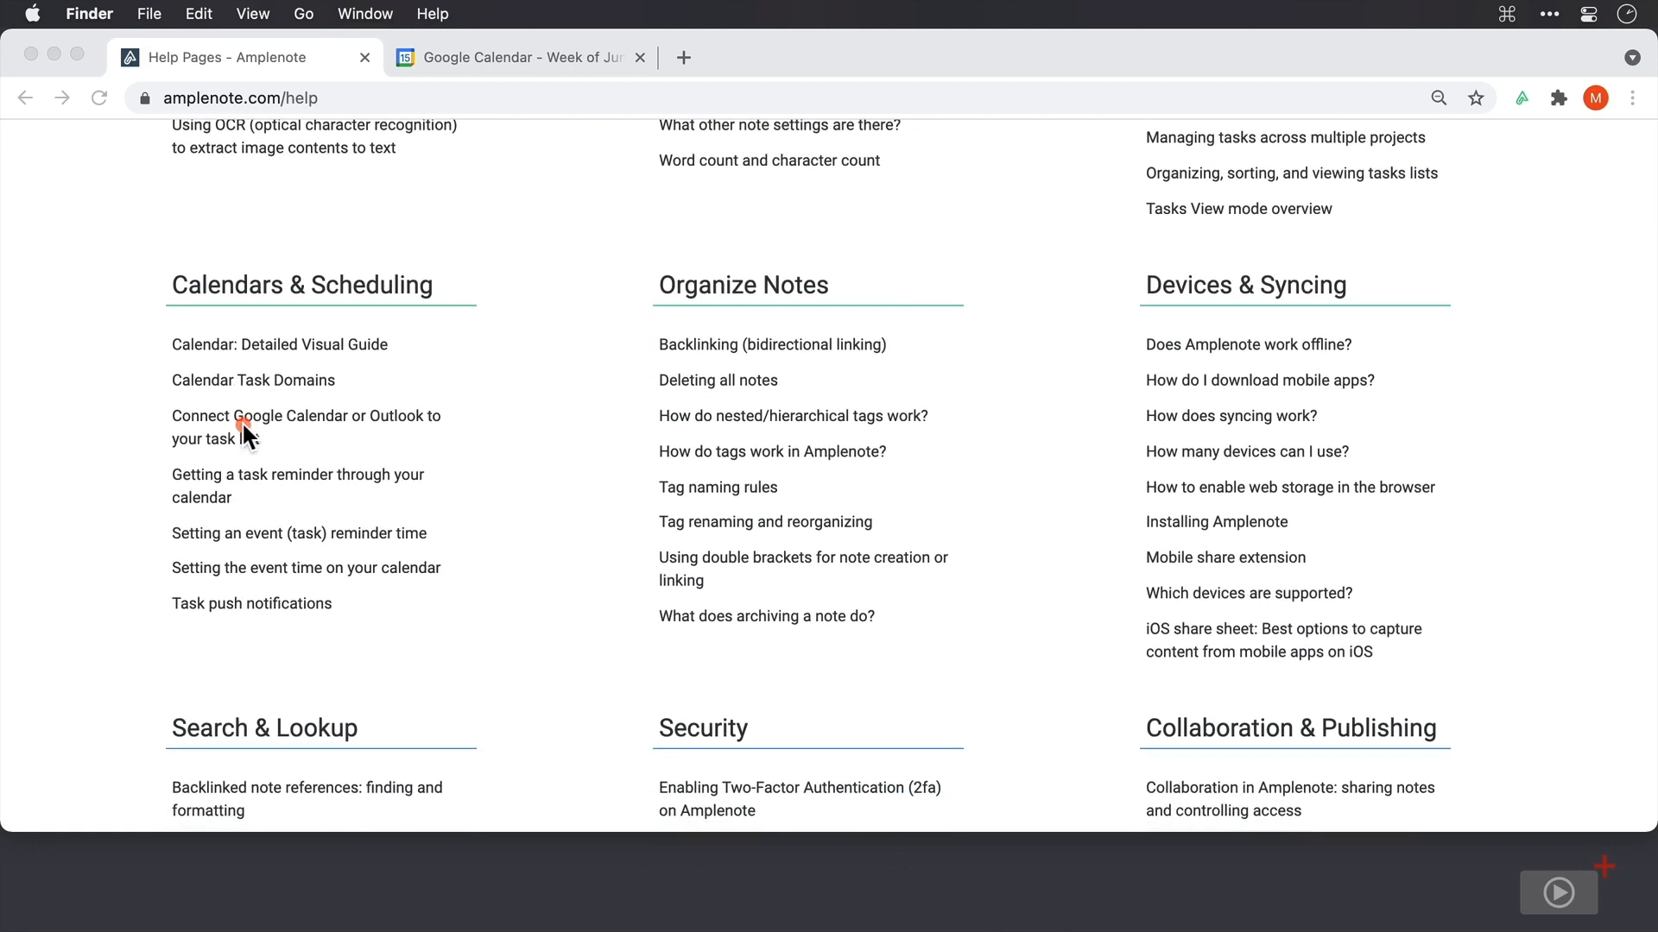
scroll(243, 425, "down", 5)
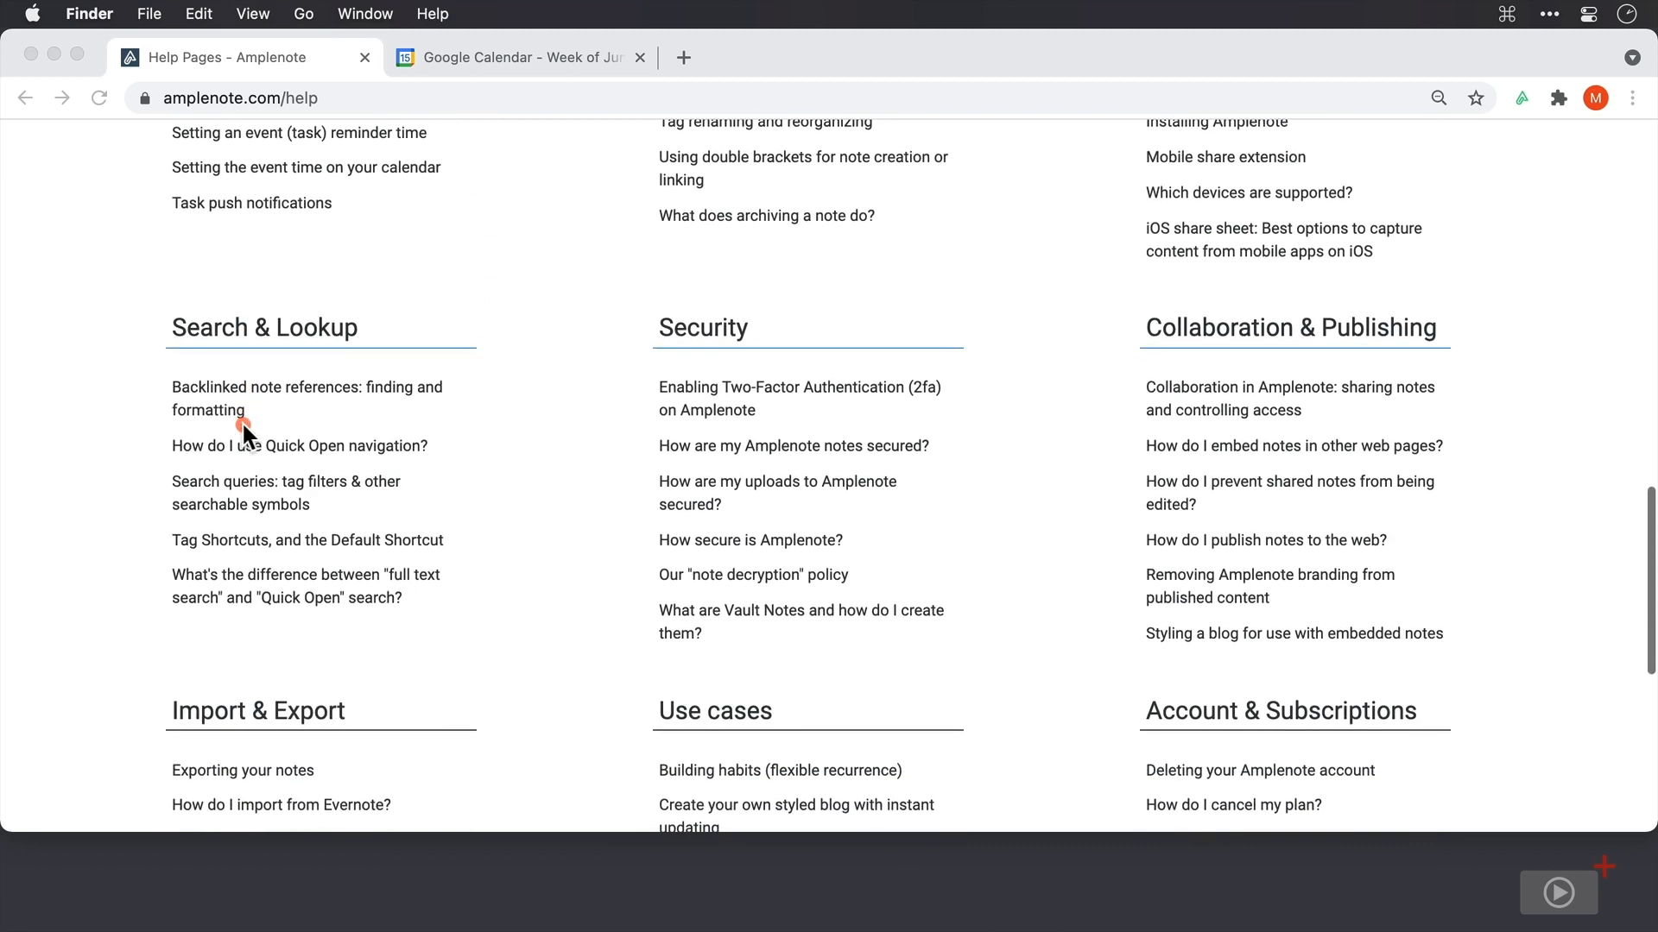